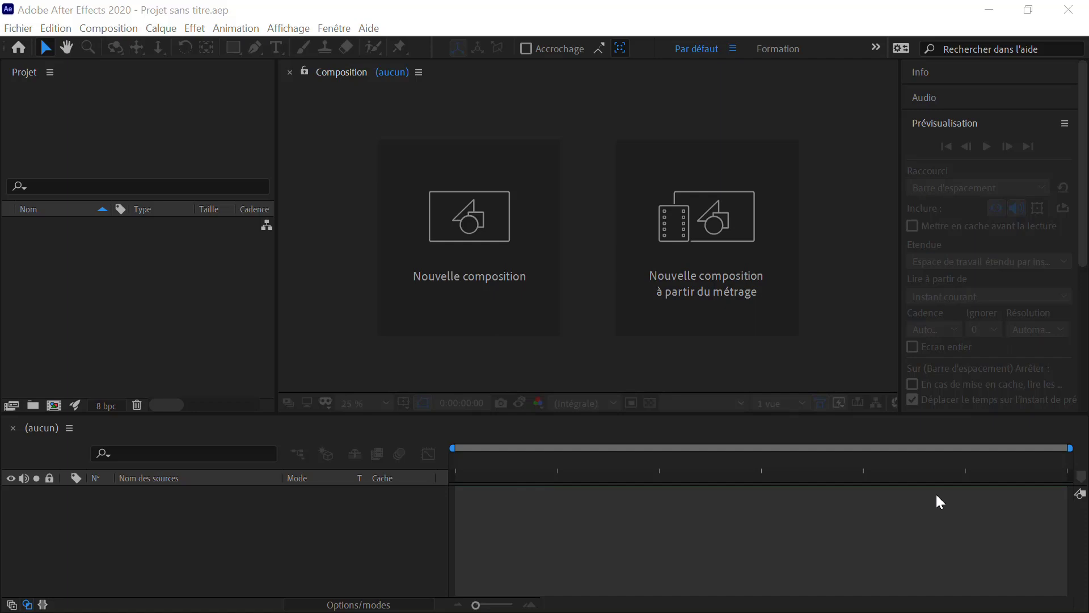
# Create a composition named MAIN_COMP with the HDTV 1080 25 preset, 1920 x 1080 px and 10 seconds long
pyautogui.rightClick(50, 258)
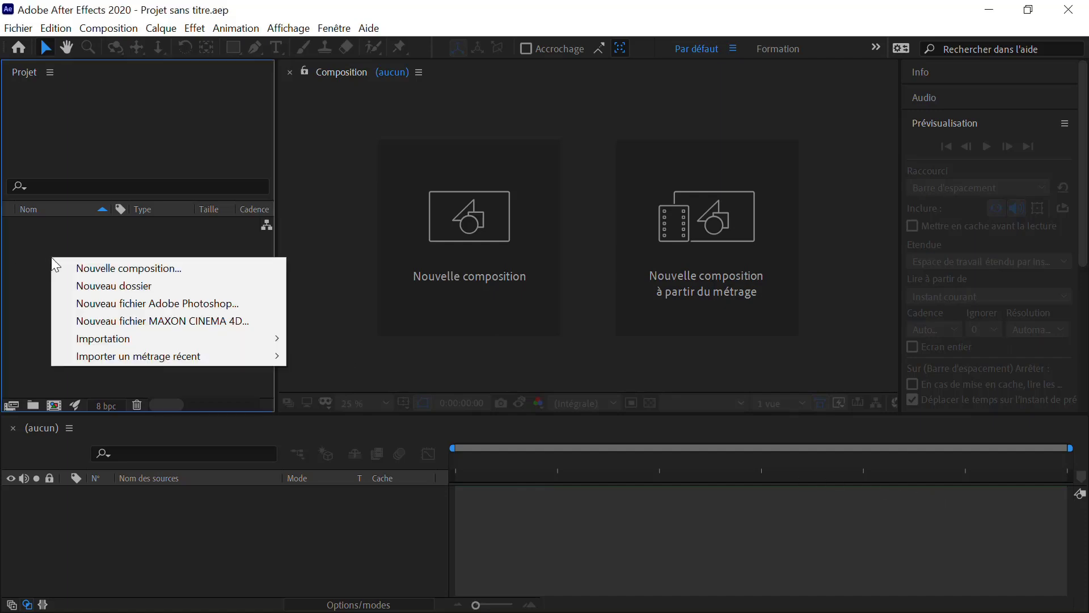
pyautogui.click(81, 268)
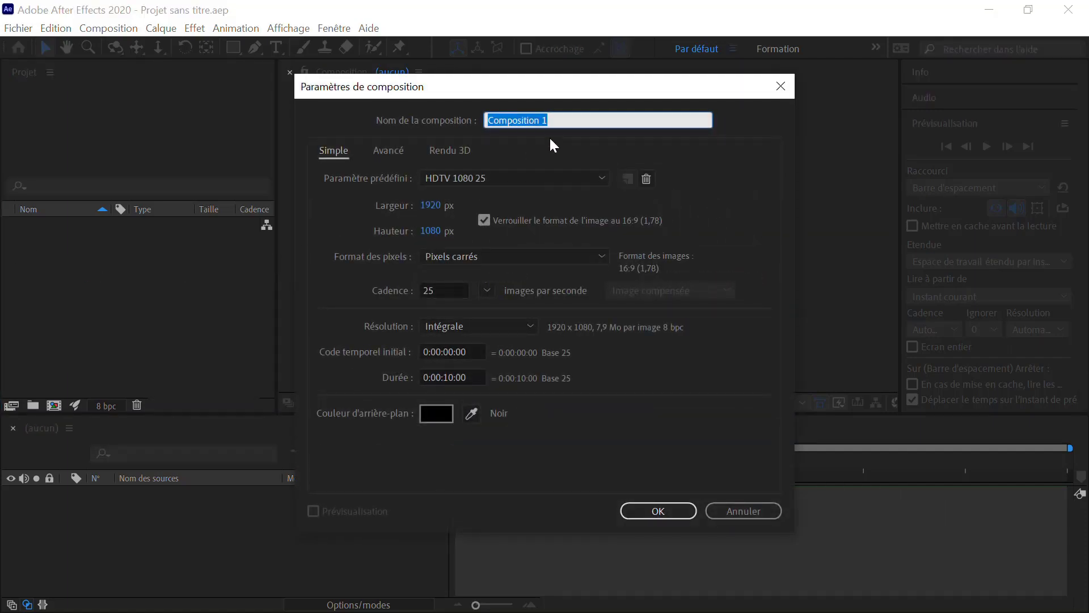
pyautogui.write('MAIN_COMP')
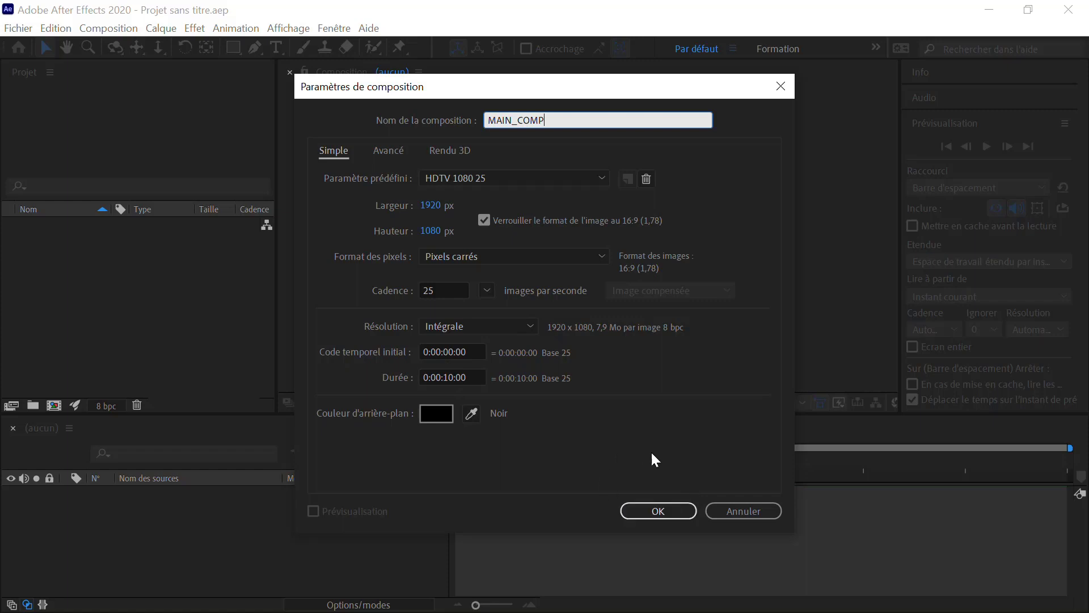
pyautogui.click(658, 511)
pyautogui.click(644, 509)
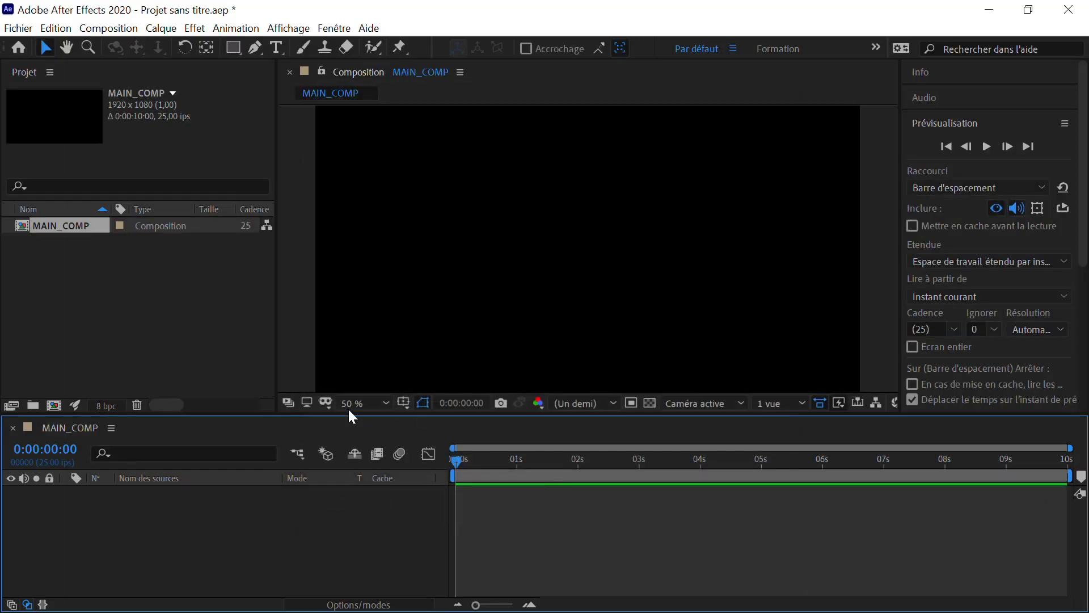
# Add a blue solid layer of 100 x 100 px to MAIN_COMP, keeping its default name
pyautogui.rightClick(242, 499)
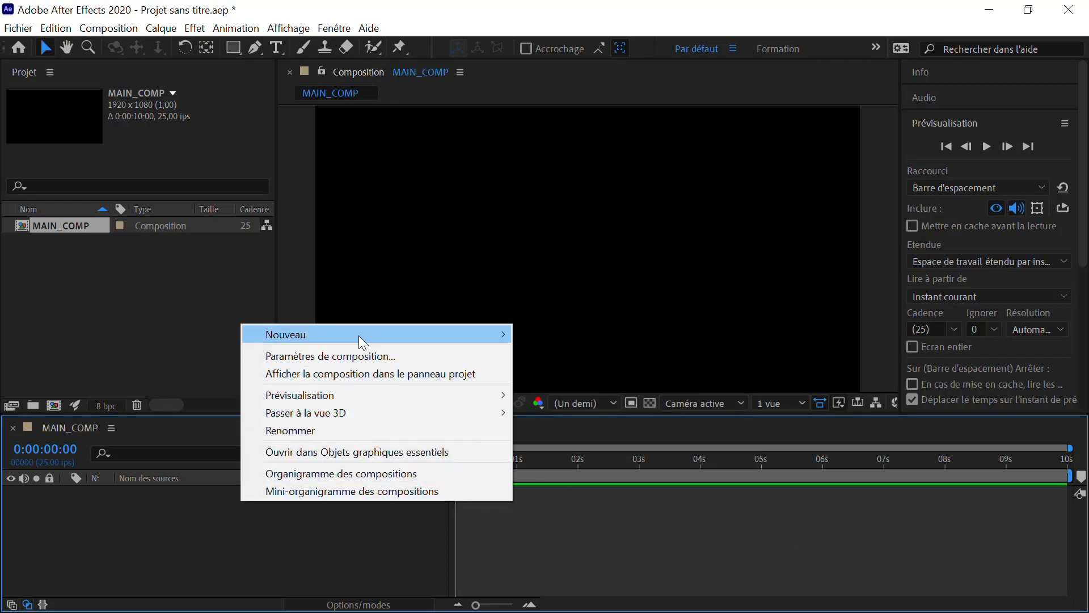
pyautogui.moveTo(359, 334)
pyautogui.click(560, 369)
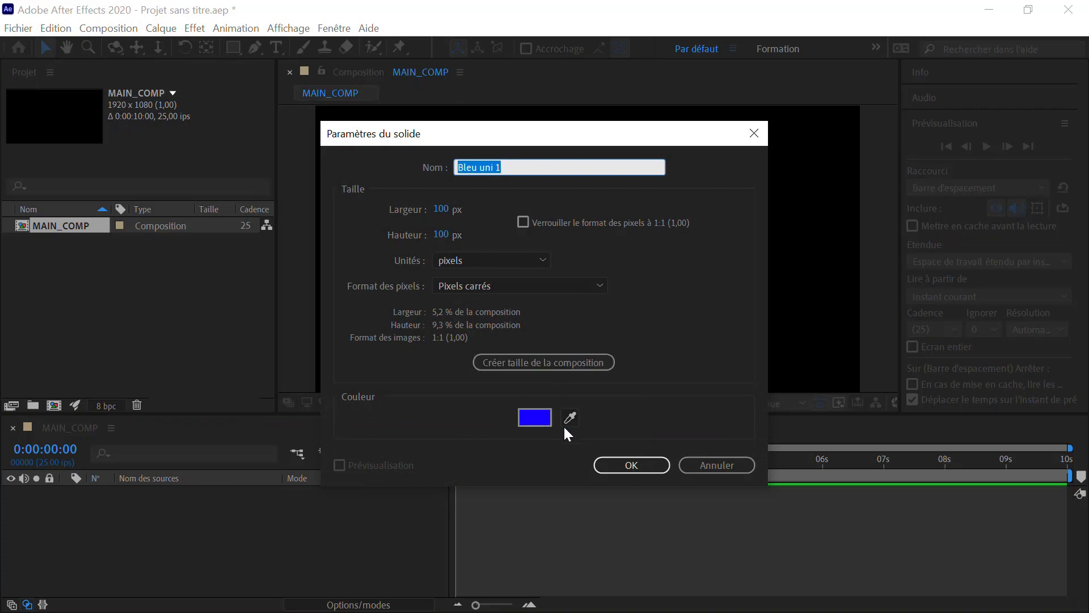
pyautogui.click(633, 465)
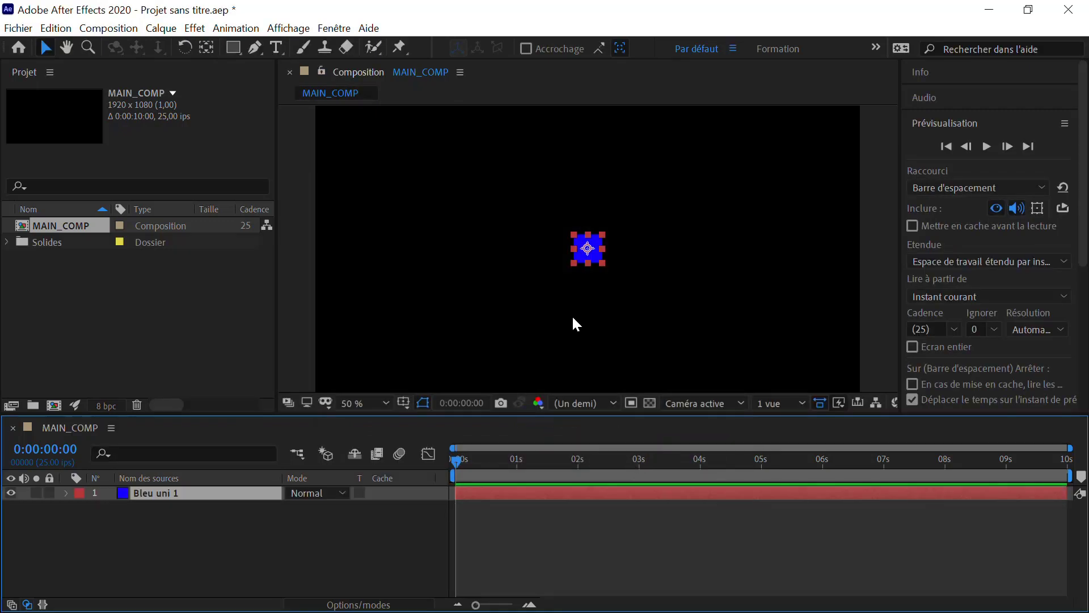
# Move the blue solid horizontally to the left edge of the frame, at about 94, 540
pyautogui.click(601, 284)
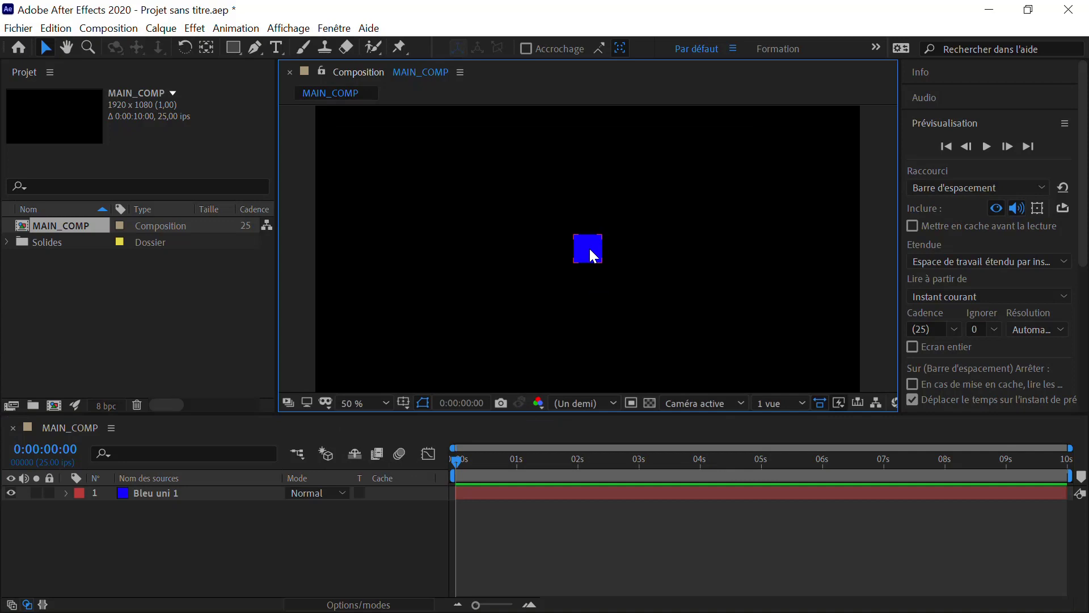
pyautogui.click(589, 255)
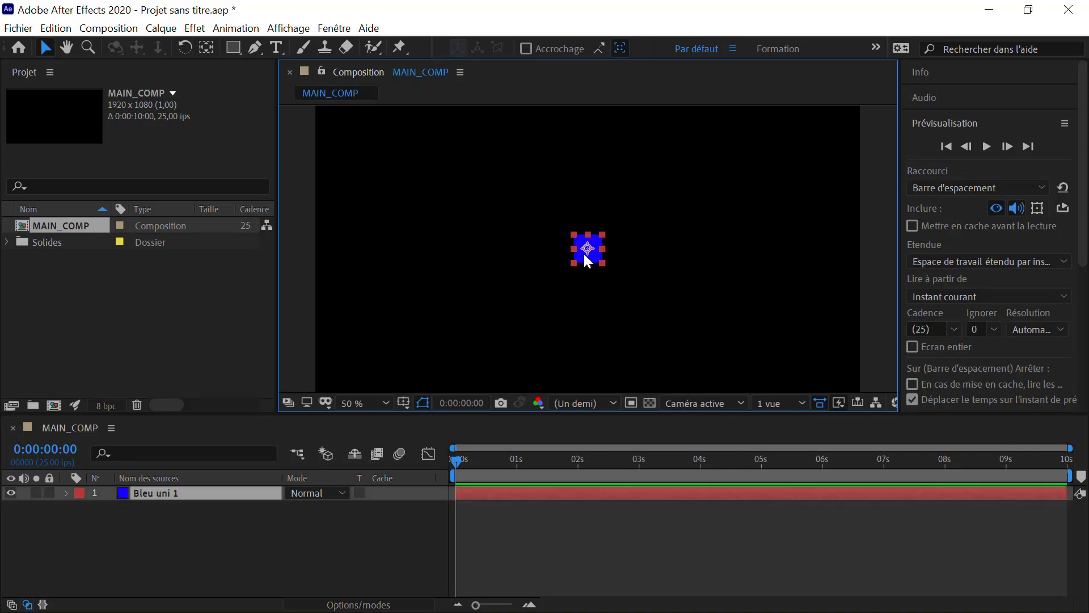
pyautogui.moveTo(583, 255); pyautogui.dragTo(335, 256)
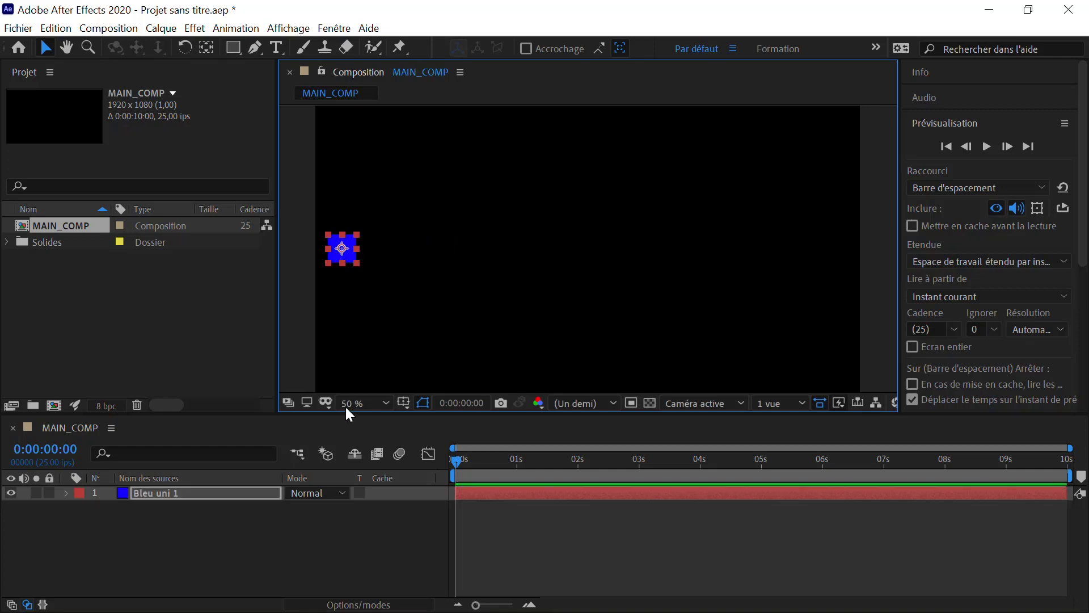
# Add a starting Position keyframe to the blue solid at 0:00:00:00 and move the current time to 0:00:09:24
pyautogui.press('p')
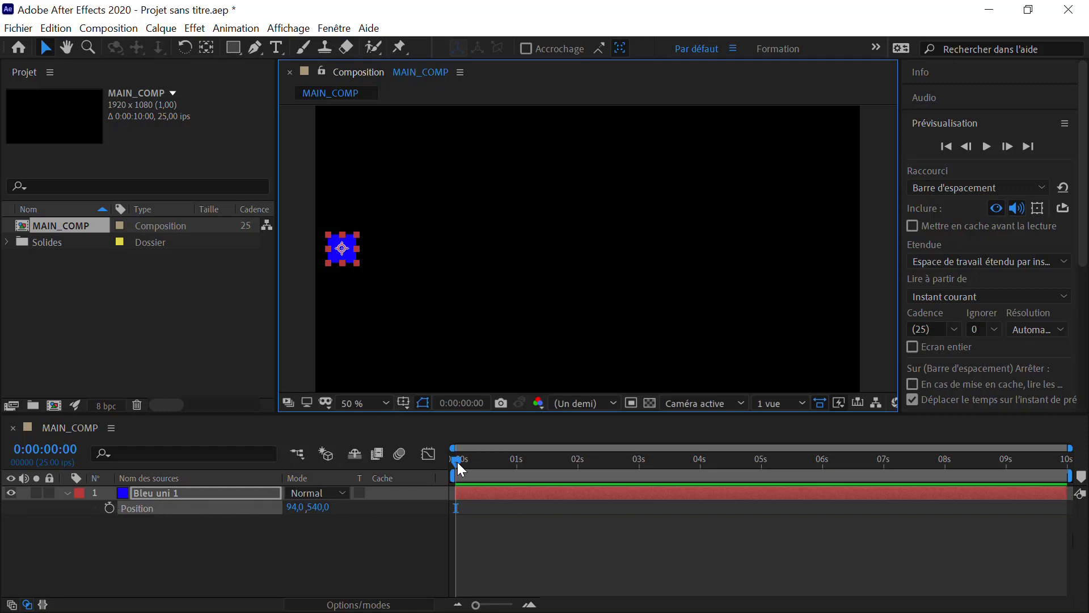
pyautogui.moveTo(457, 460)
pyautogui.mouseDown()
pyautogui.moveTo(862, 488)
pyautogui.moveTo(888, 481)
pyautogui.moveTo(686, 476)
pyautogui.moveTo(902, 478)
pyautogui.moveTo(456, 460)
pyautogui.mouseUp()
pyautogui.click(751, 460)
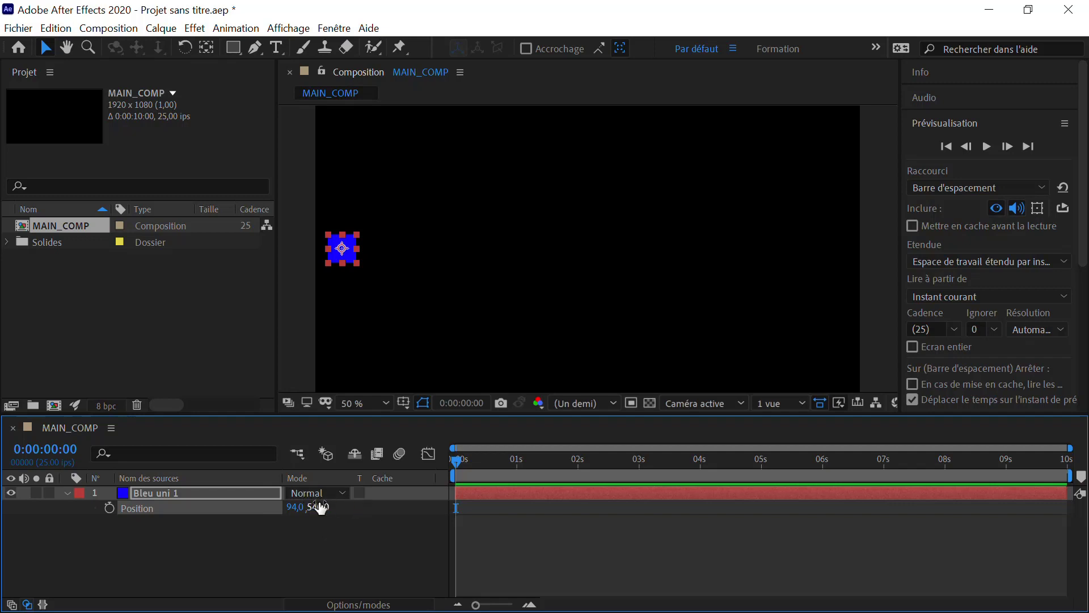
pyautogui.click(109, 508)
pyautogui.moveTo(458, 461); pyautogui.dragTo(1066, 482)
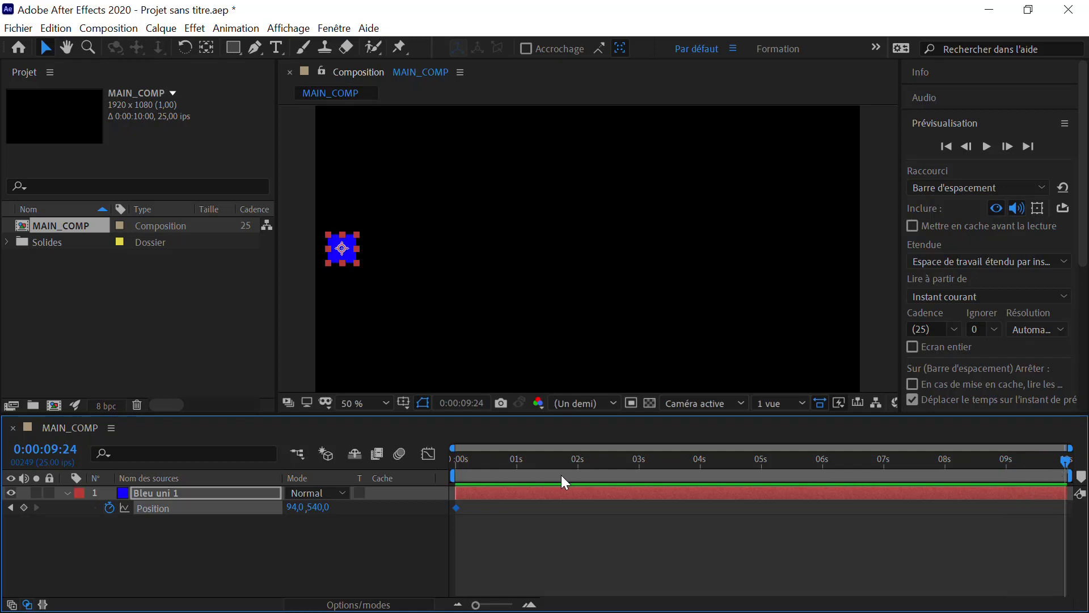
# Try turning off Position keyframing on the blue solid, and undo that change
pyautogui.click(110, 509)
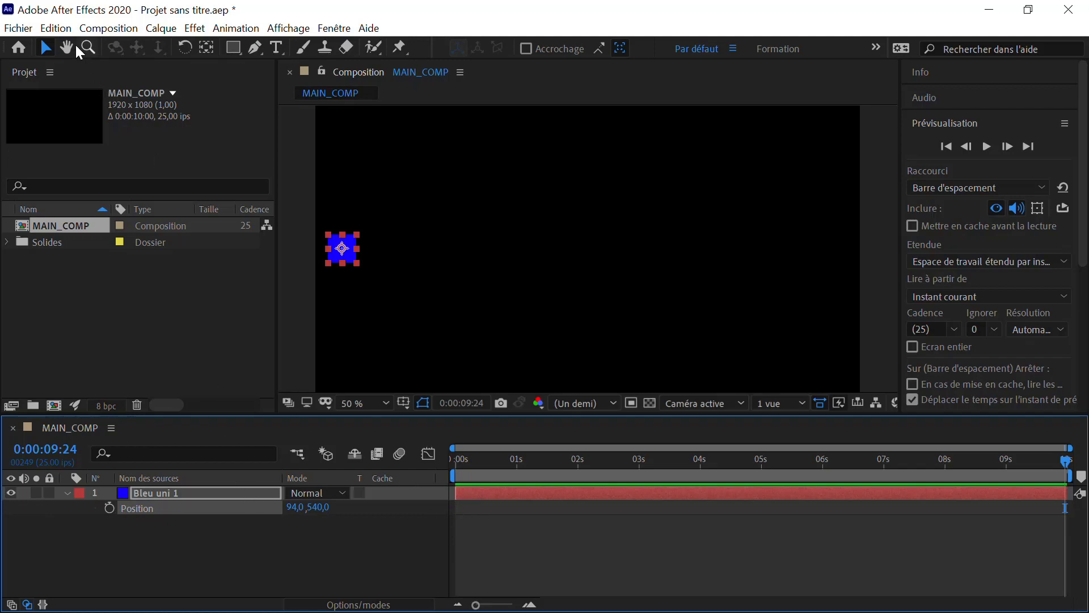
pyautogui.click(56, 28)
pyautogui.click(70, 48)
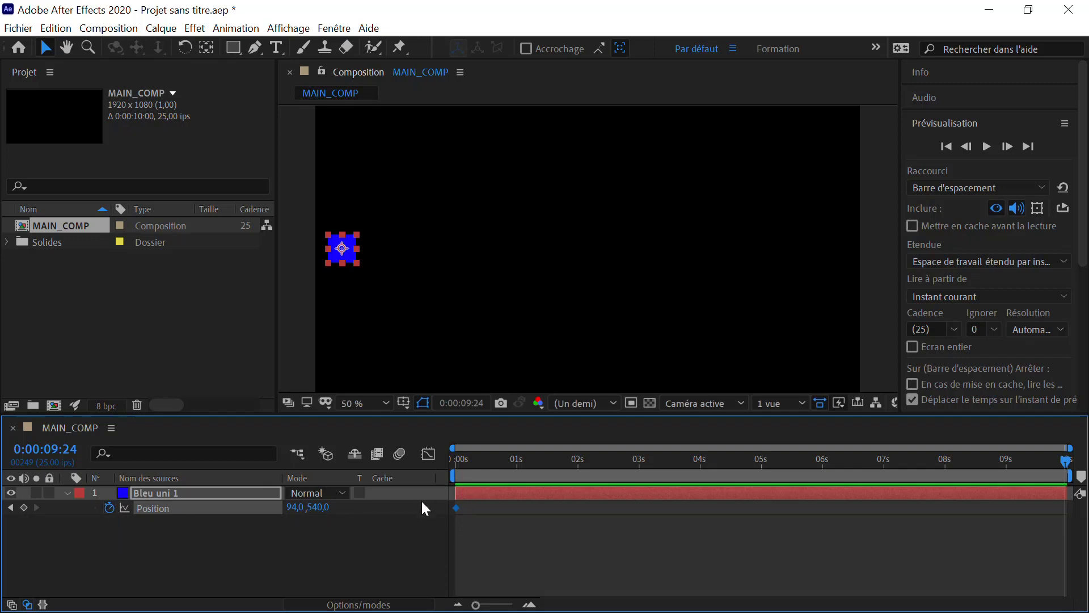
# Add a Position keyframe at 0:00:09:24 and move the blue solid there to the frame's right edge, about 1814, 540
pyautogui.click(23, 507)
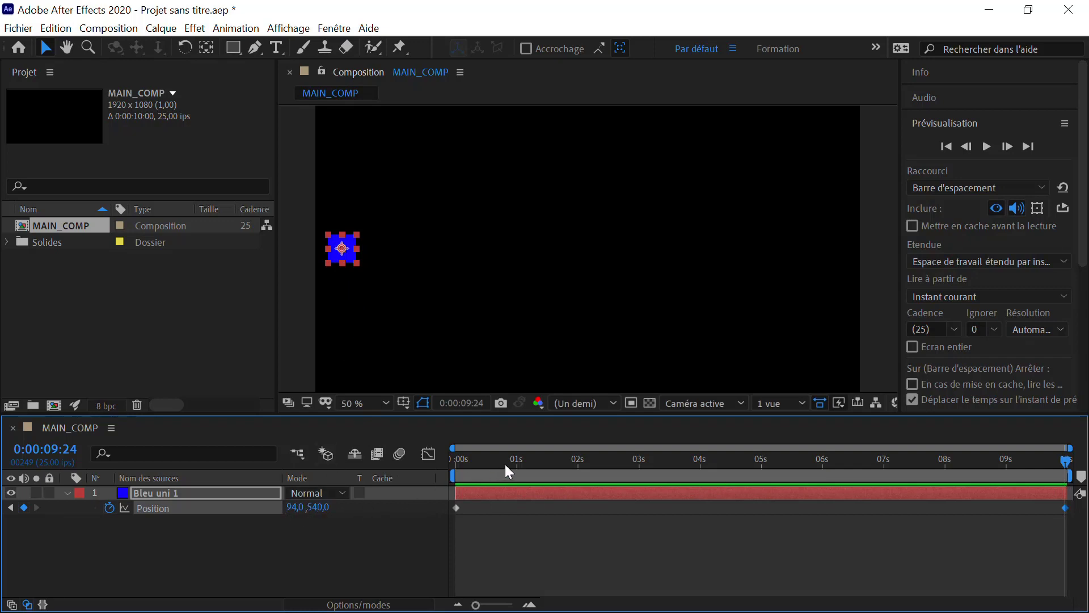
pyautogui.moveTo(498, 461); pyautogui.dragTo(1074, 519)
pyautogui.moveTo(1069, 471); pyautogui.dragTo(874, 477)
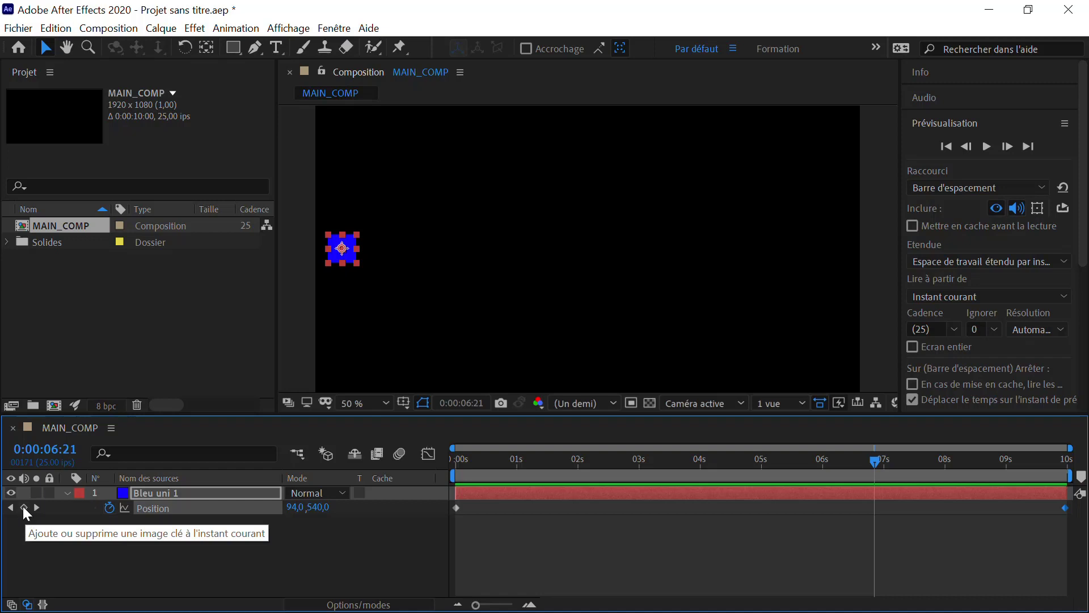
pyautogui.moveTo(870, 474); pyautogui.dragTo(1059, 481)
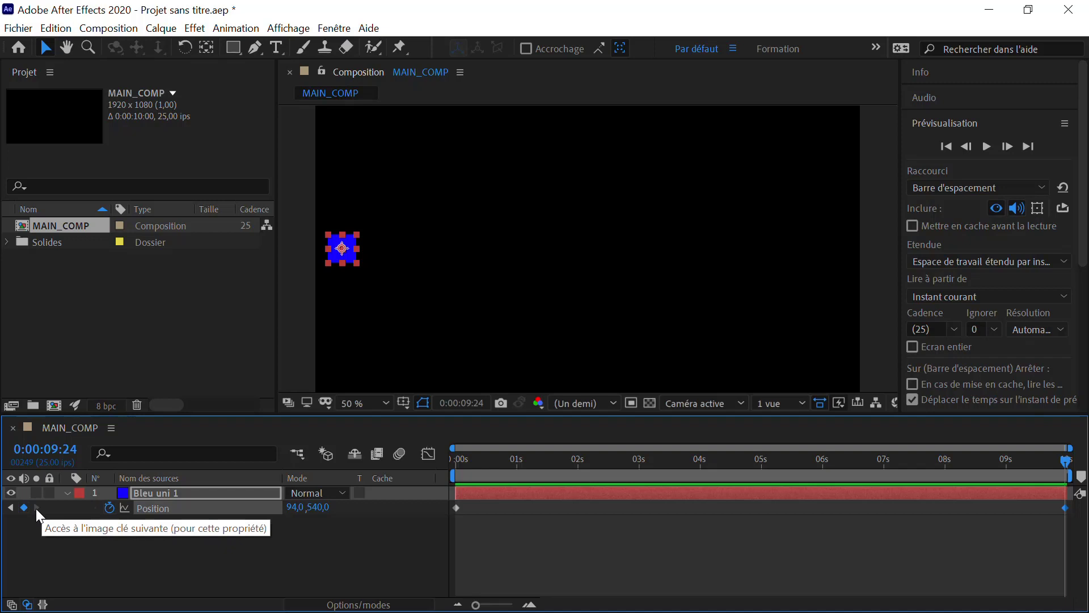
pyautogui.click(344, 256)
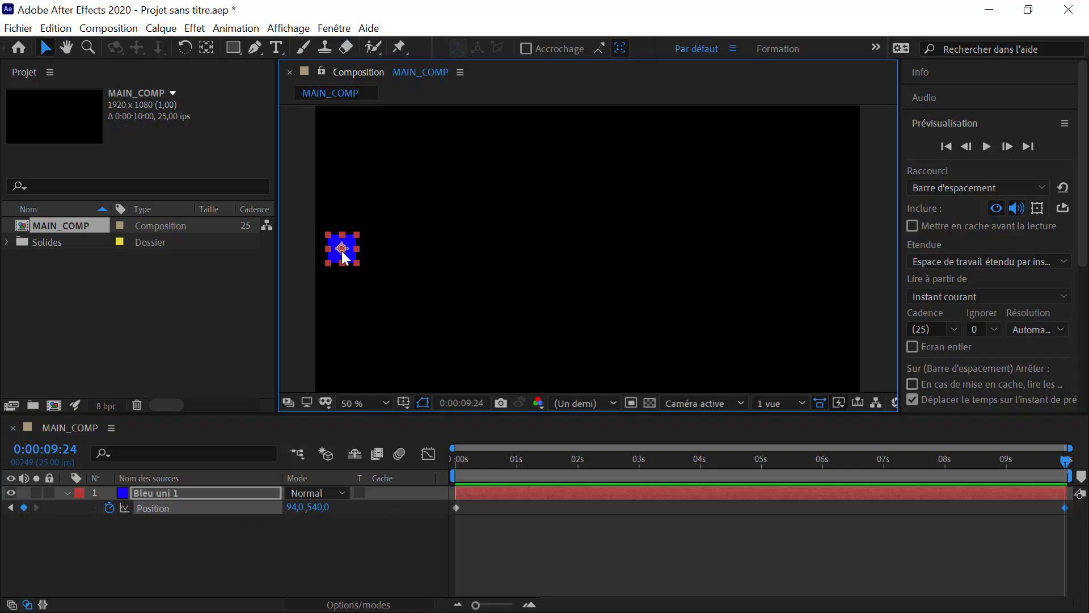
pyautogui.moveTo(344, 256); pyautogui.dragTo(832, 290)
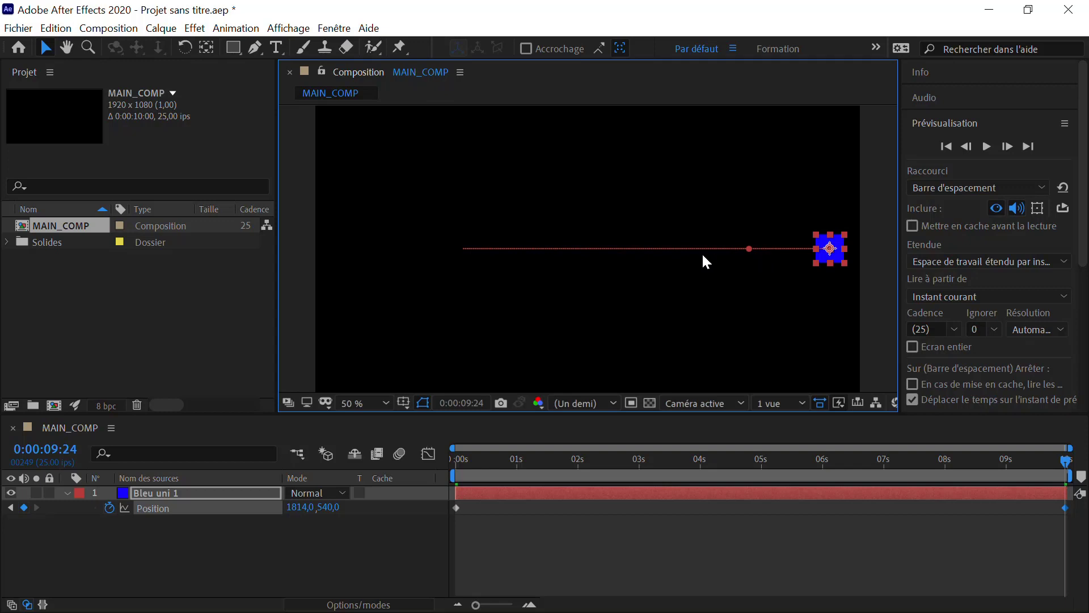
pyautogui.press('.')
pyautogui.press('.')
pyautogui.press('.')
pyautogui.press('.')
pyautogui.press('.')
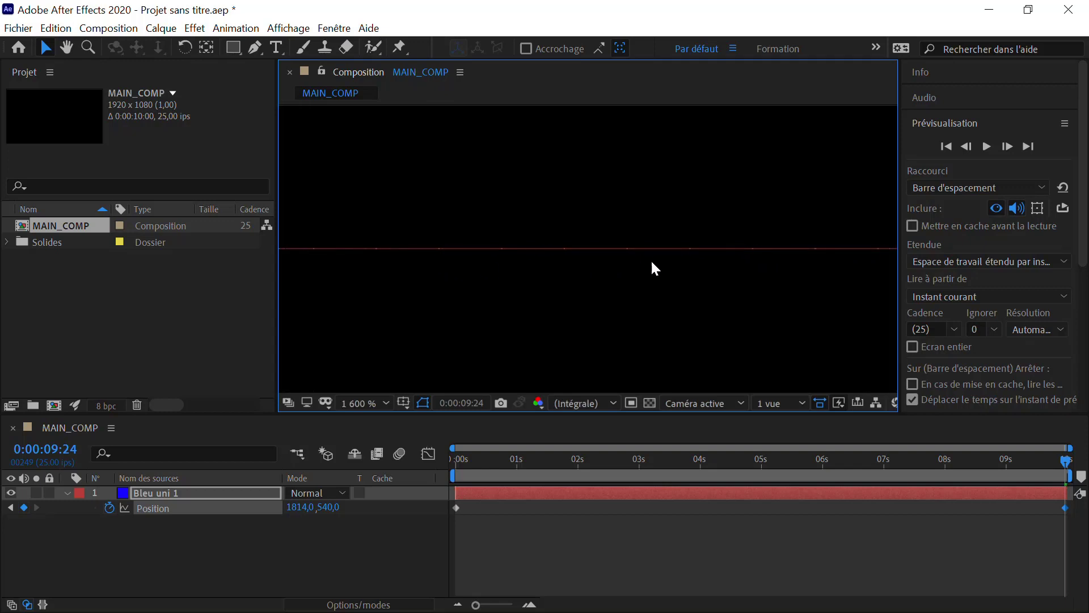
pyautogui.press(',')
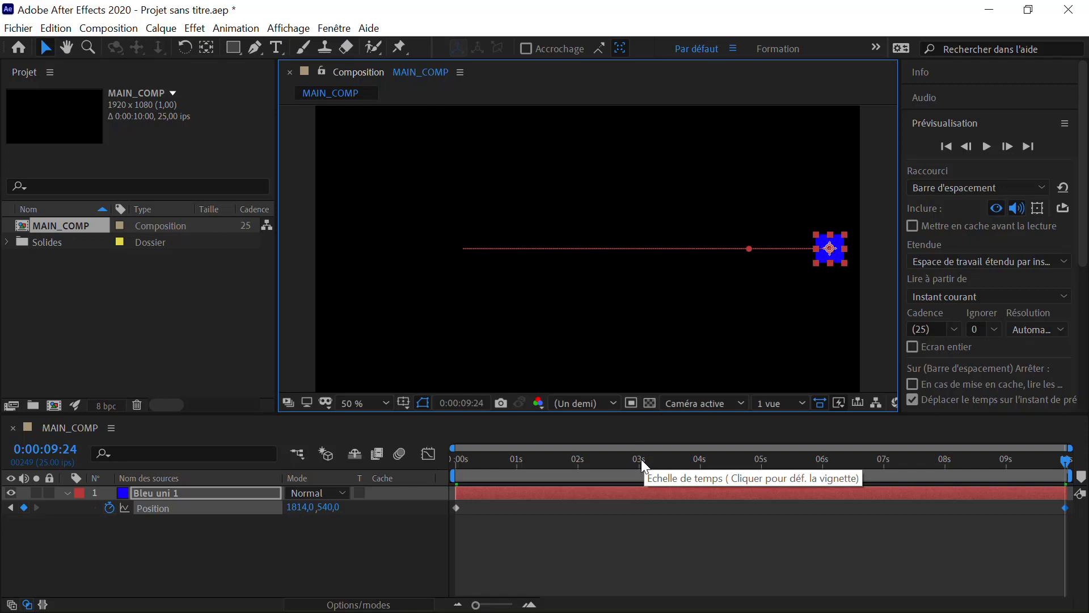
# Scrub through the blue solid's movement and play it back from the start of the composition
pyautogui.click(642, 460)
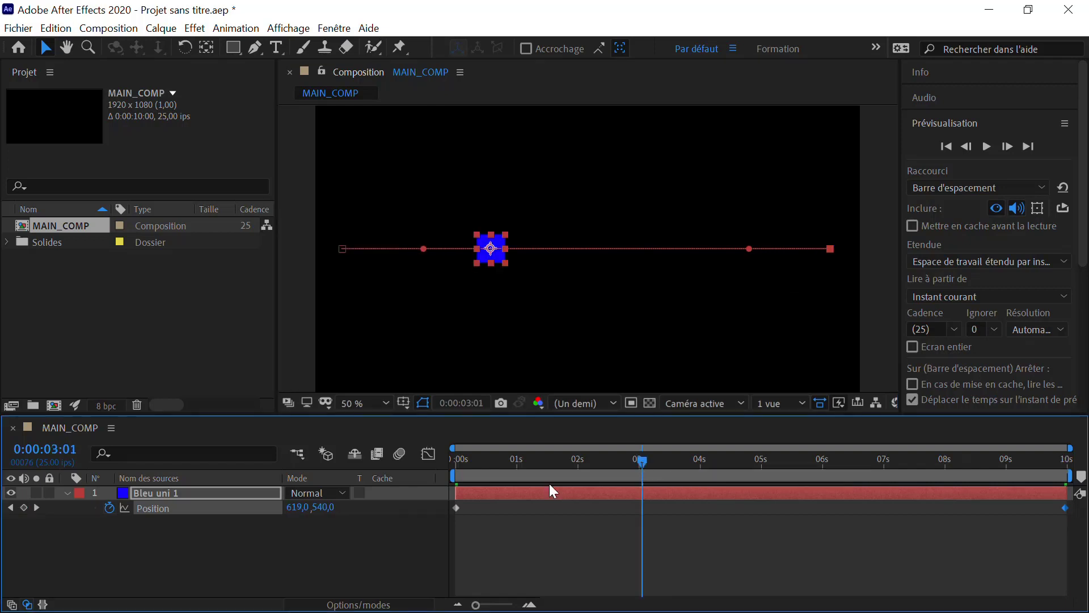
pyautogui.moveTo(640, 461); pyautogui.dragTo(332, 469)
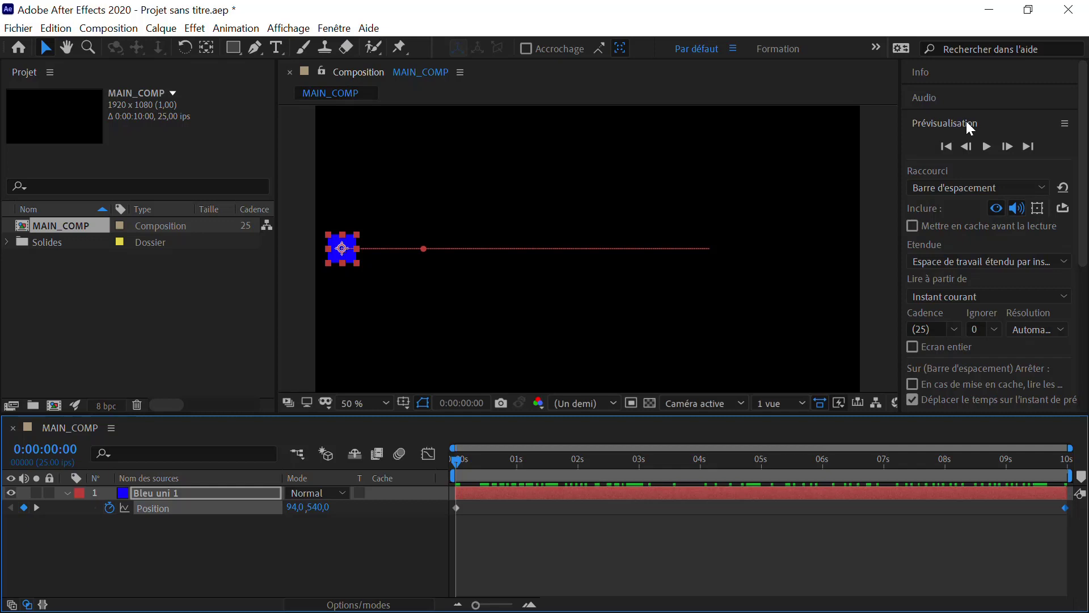
pyautogui.click(985, 146)
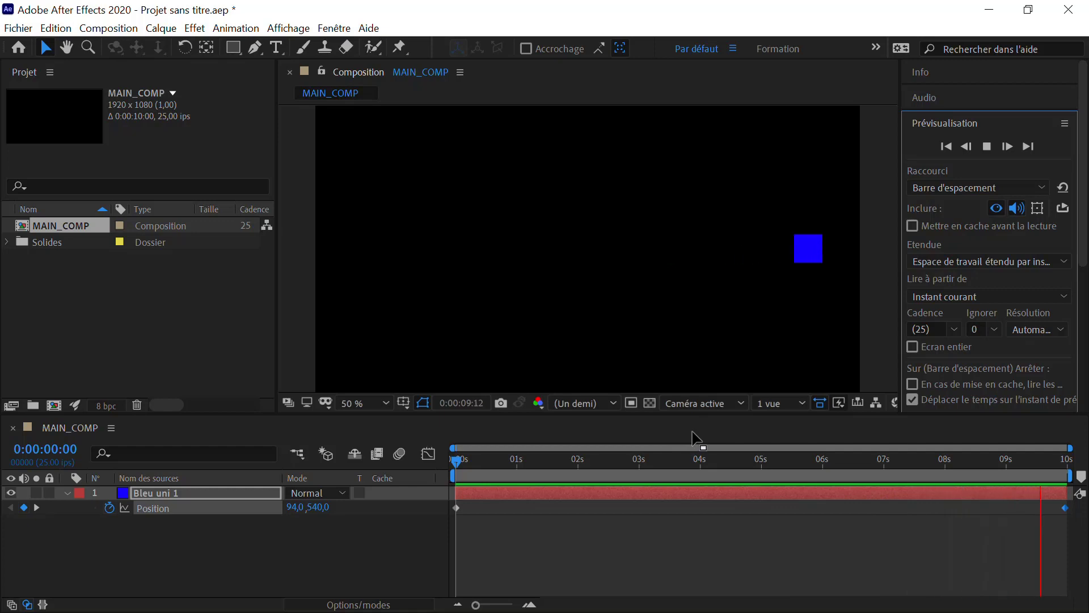
pyautogui.click(681, 460)
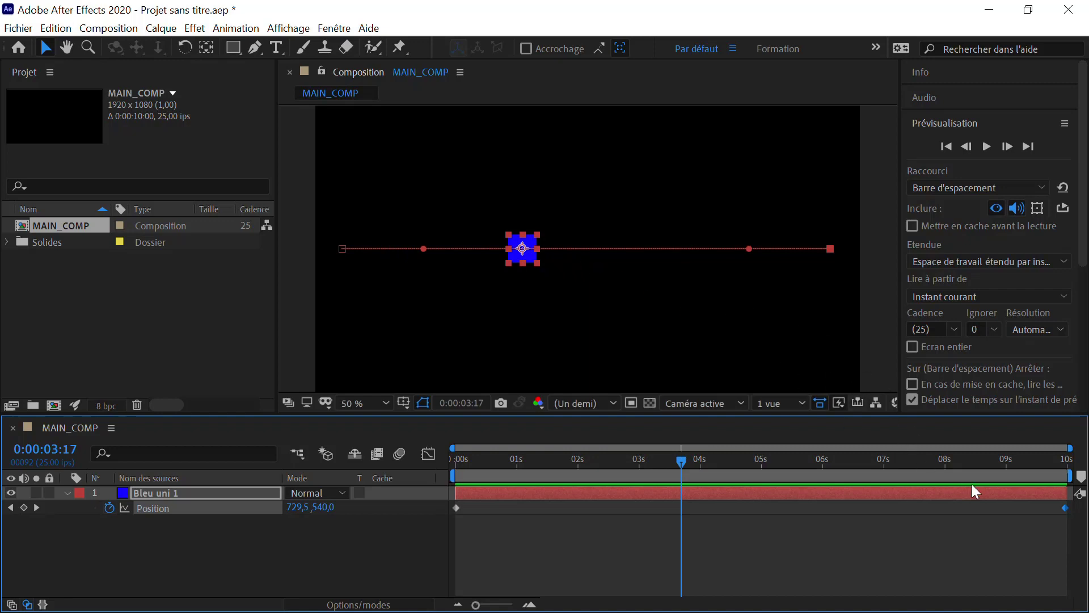
# Move the blue solid's last Position keyframe to the 1-second mark to speed up the movement
pyautogui.click(1020, 516)
pyautogui.click(1065, 509)
pyautogui.click(1039, 527)
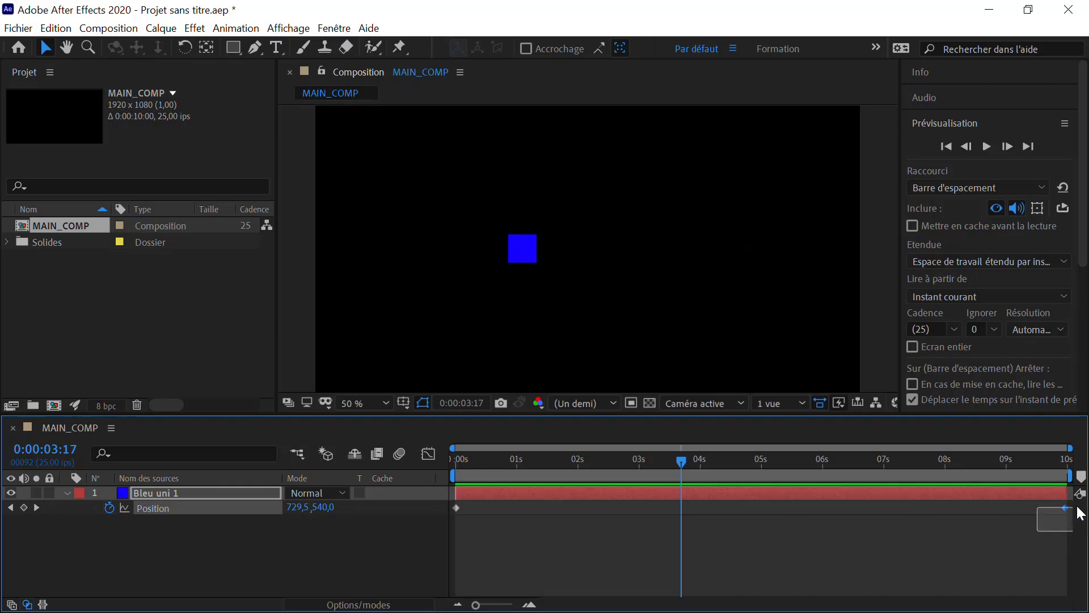
pyautogui.click(1065, 508)
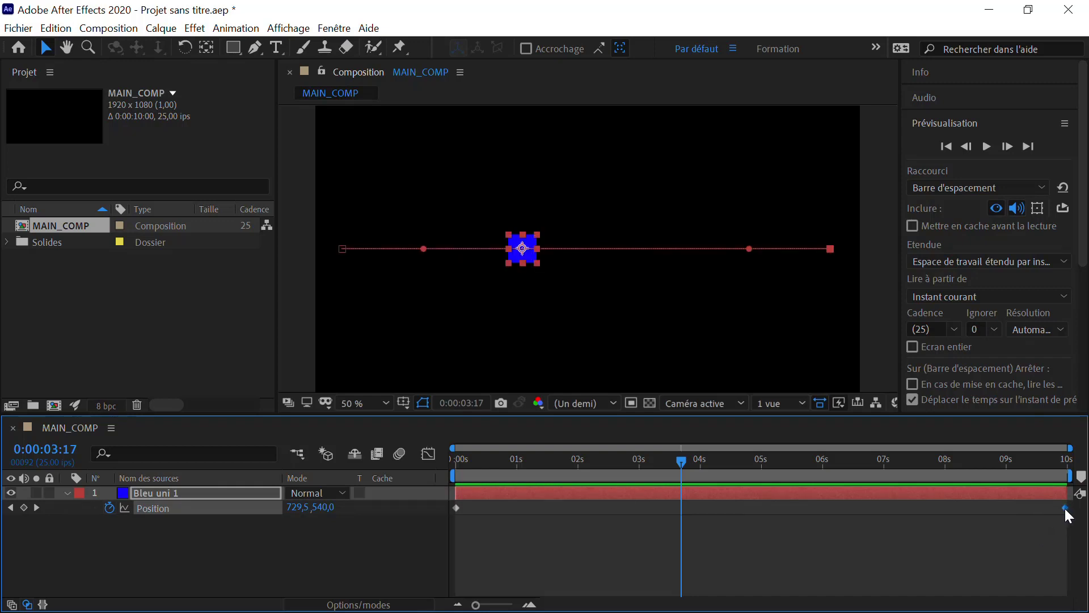
pyautogui.moveTo(1065, 508); pyautogui.dragTo(519, 507)
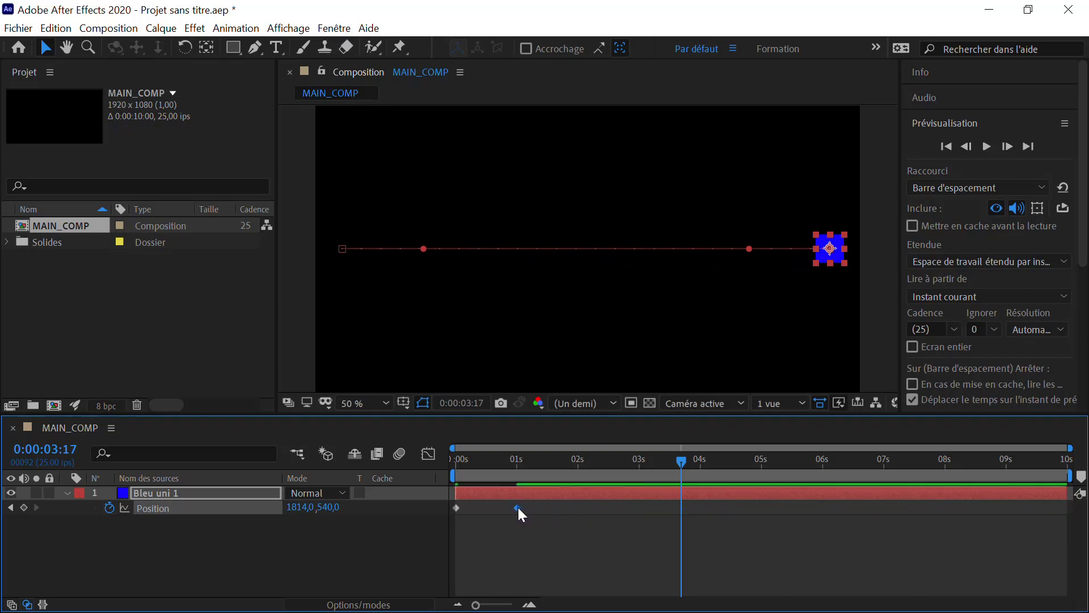
# Return to the start of the composition and play back the one-second movement of the blue solid
pyautogui.click(517, 460)
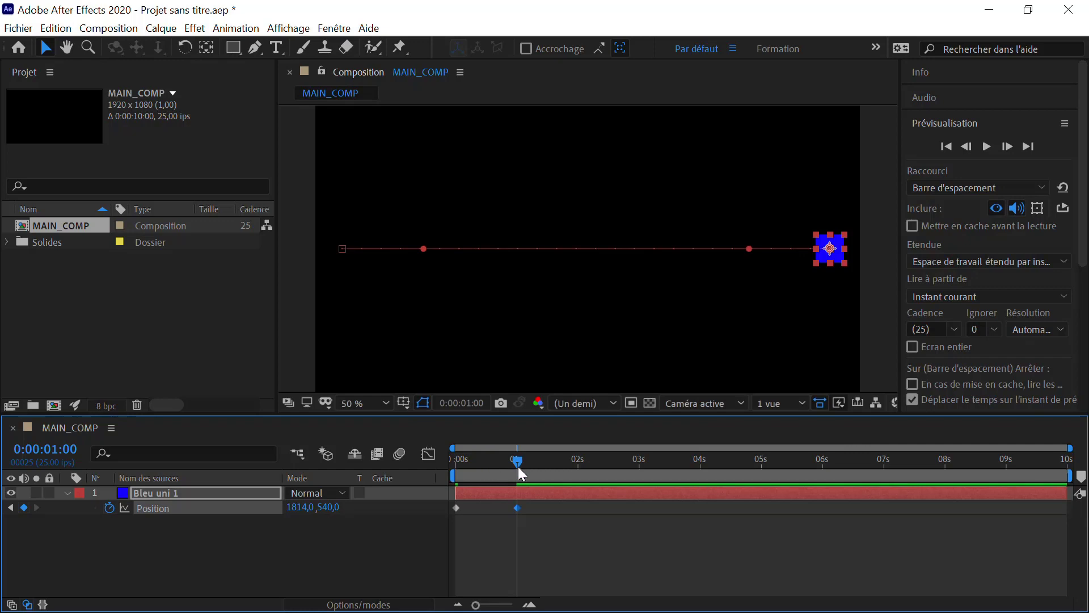
pyautogui.moveTo(519, 467); pyautogui.dragTo(433, 471)
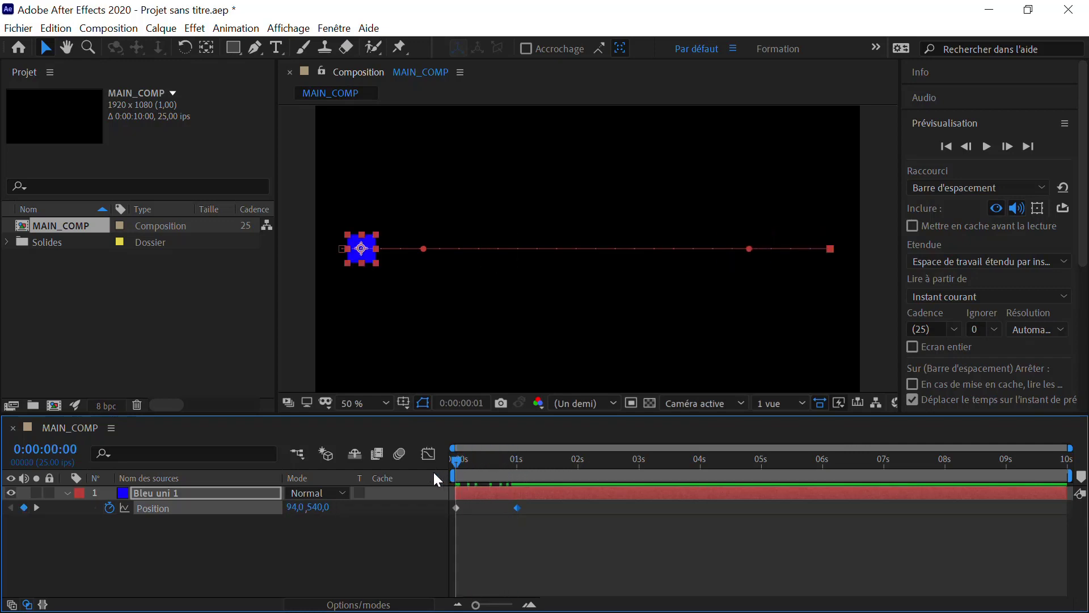
pyautogui.click(987, 146)
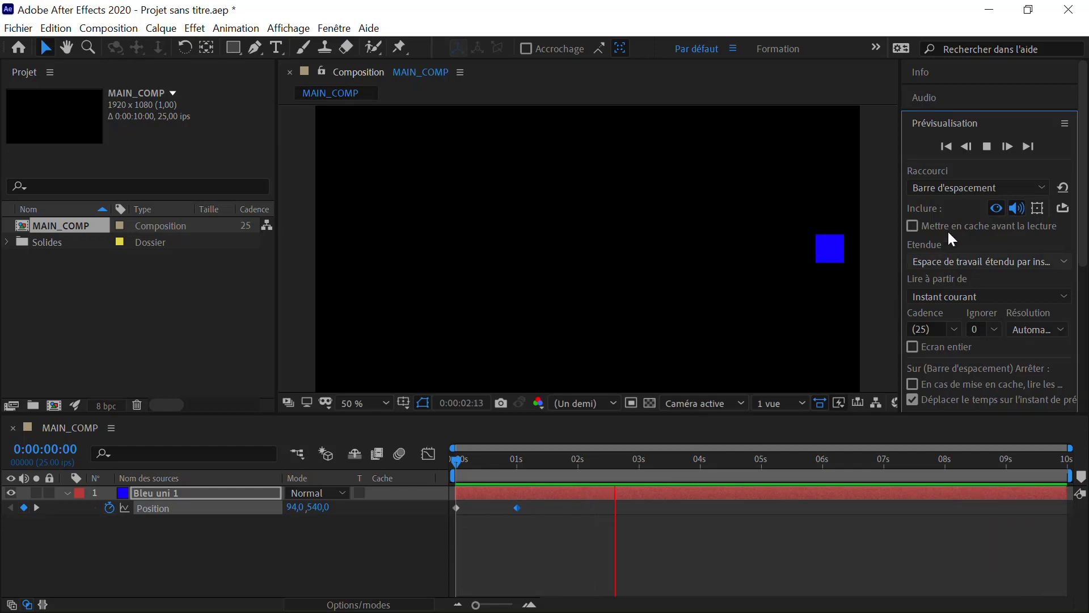
pyautogui.press('space')
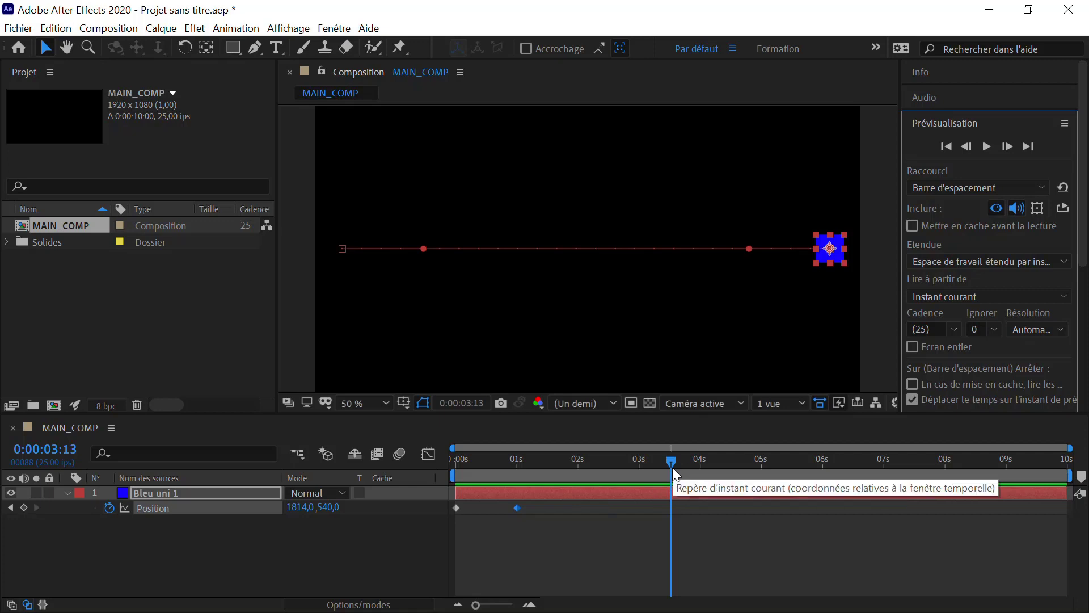
# Delete the blue solid's Position keyframe at the 1-second mark
pyautogui.moveTo(673, 468); pyautogui.dragTo(540, 469)
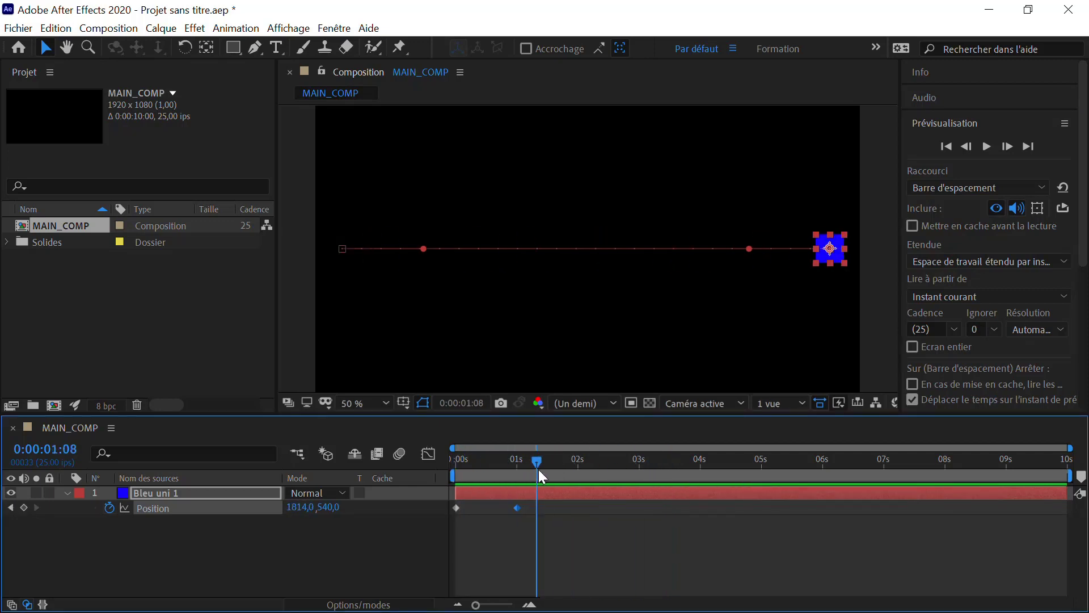
pyautogui.moveTo(504, 525); pyautogui.dragTo(526, 512)
pyautogui.press('Delete')
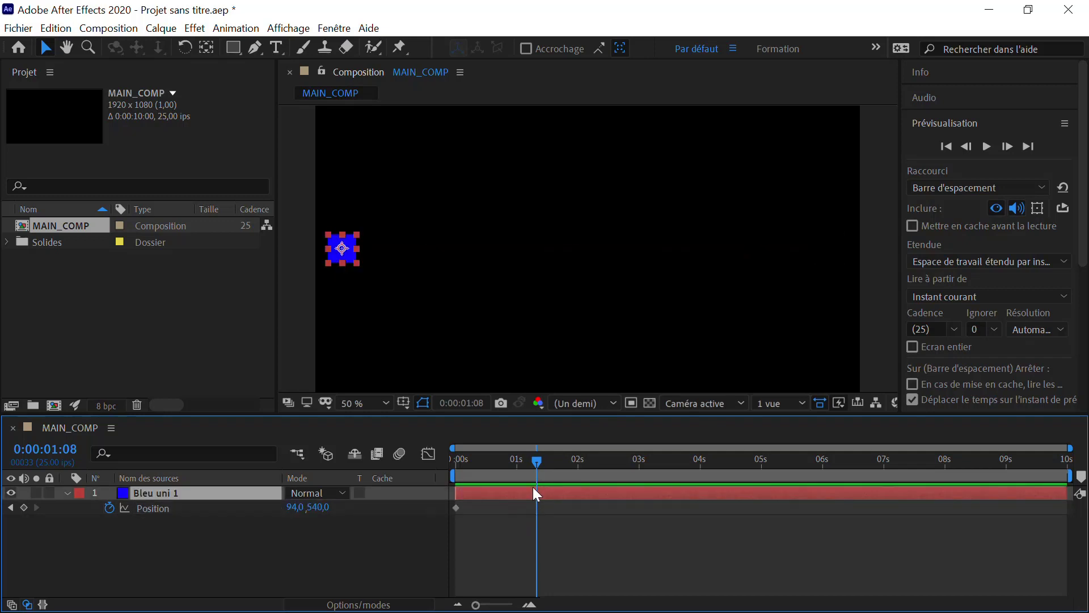
# Undo the deletion of the blue solid's Position keyframe at the 1-second mark and deselect the layer
pyautogui.moveTo(537, 468)
pyautogui.mouseDown()
pyautogui.moveTo(491, 479)
pyautogui.moveTo(533, 477)
pyautogui.mouseUp()
pyautogui.click(55, 27)
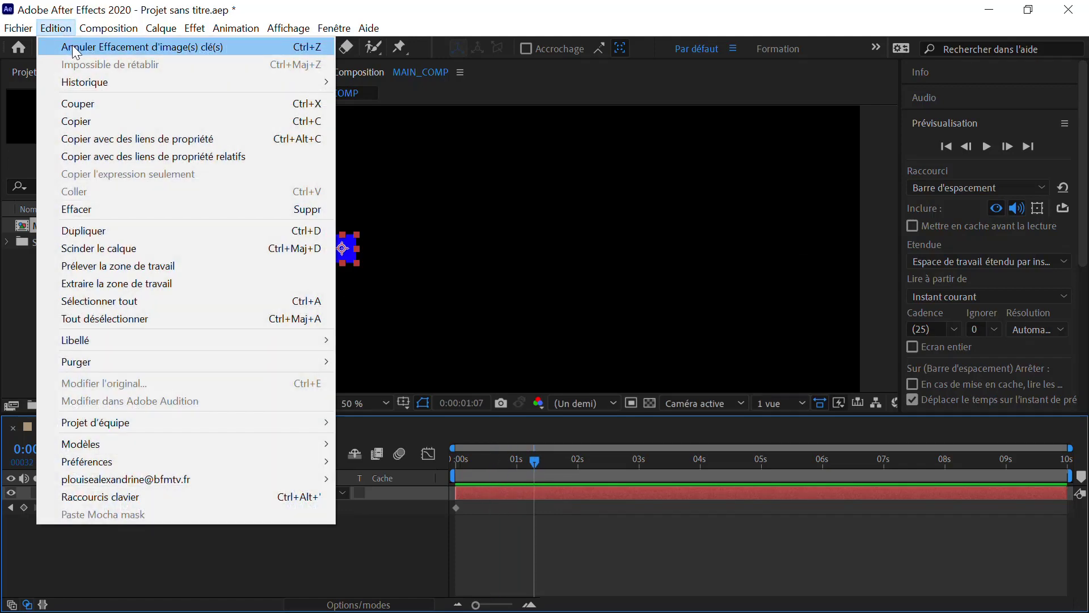
pyautogui.click(73, 46)
pyautogui.click(549, 541)
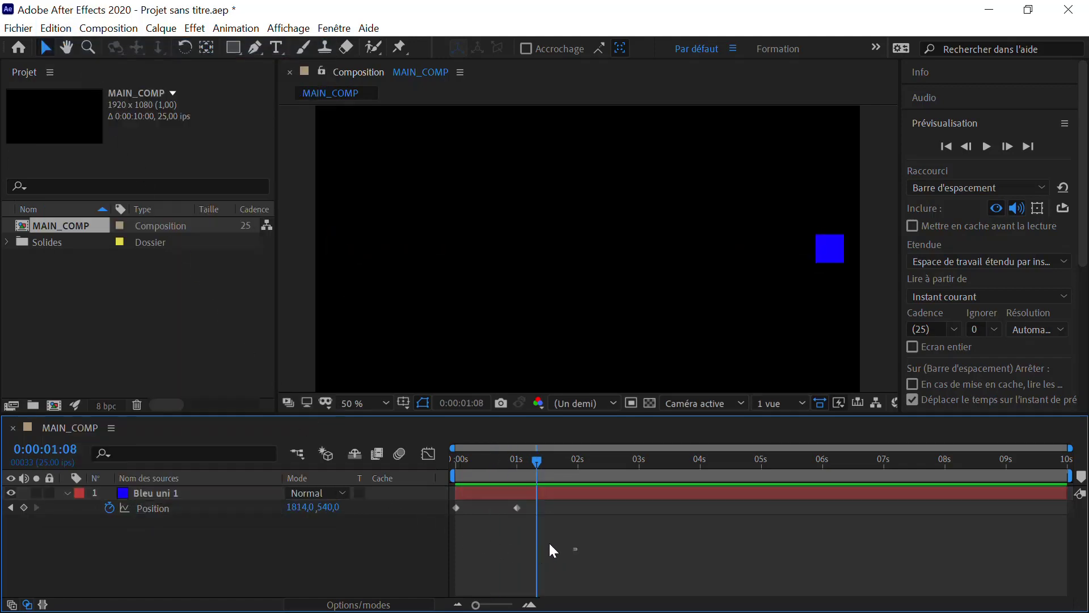
# Delete both Position keyframes of the blue solid together, undo the deletion, and clear the selection
pyautogui.moveTo(550, 543); pyautogui.dragTo(437, 506)
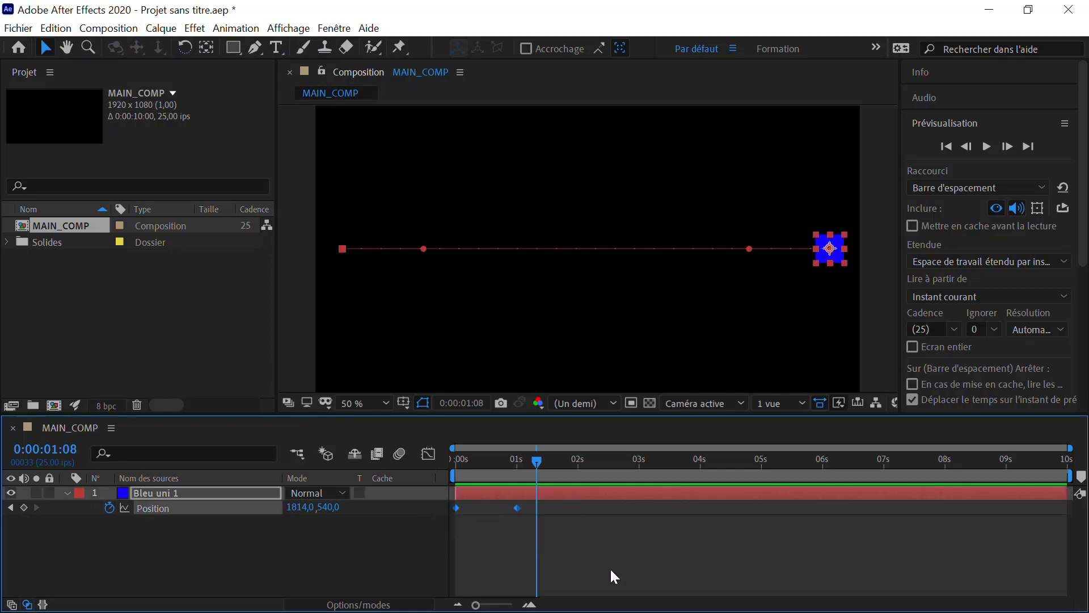
pyautogui.moveTo(610, 567); pyautogui.dragTo(429, 495)
pyautogui.press('Delete')
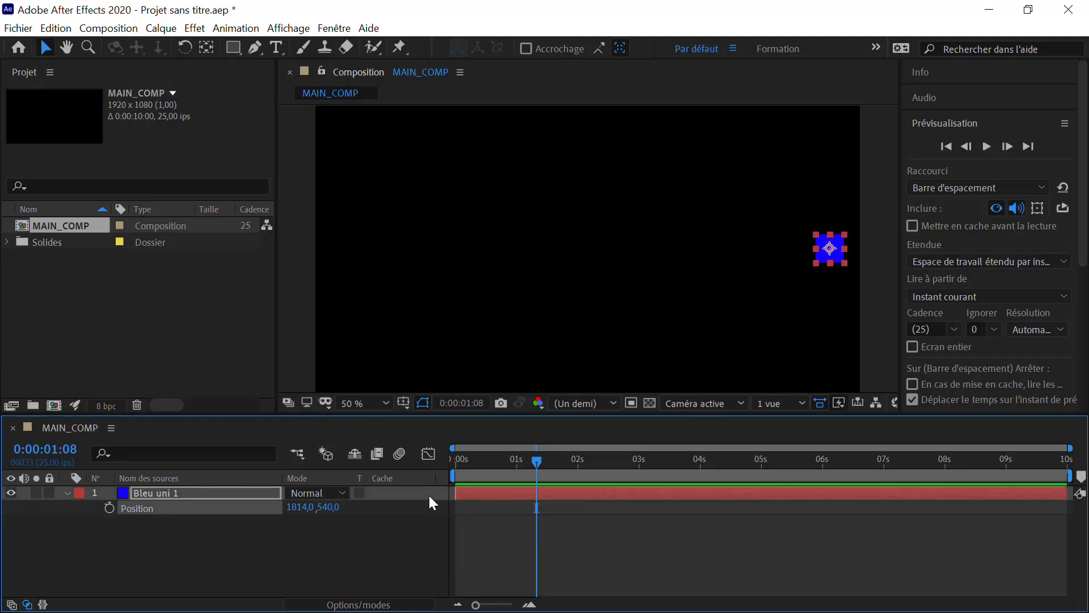
pyautogui.hotkey('ctrl', 'z')
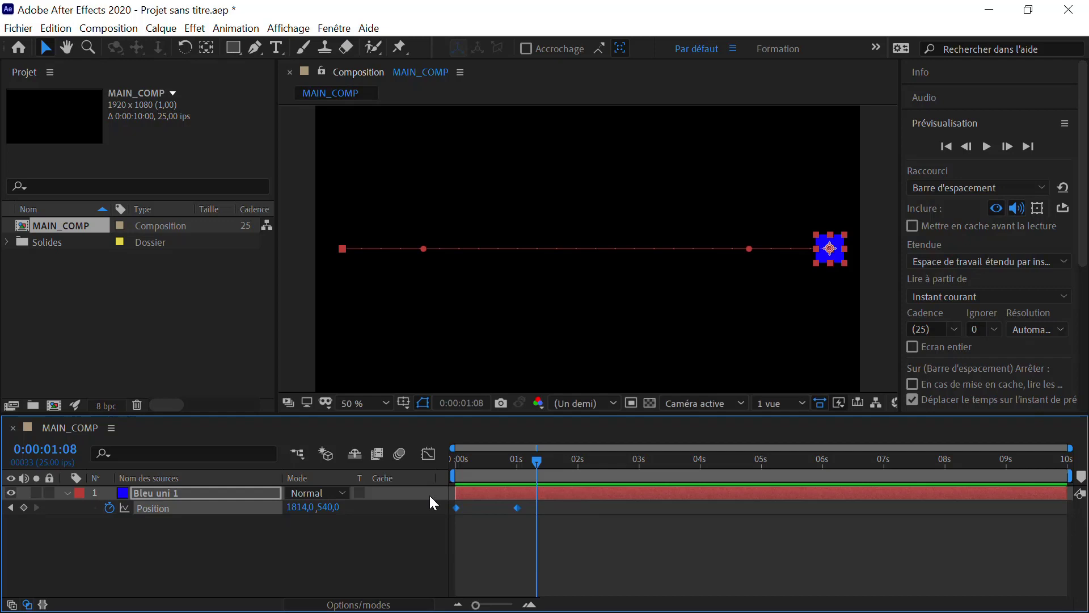
pyautogui.click(543, 531)
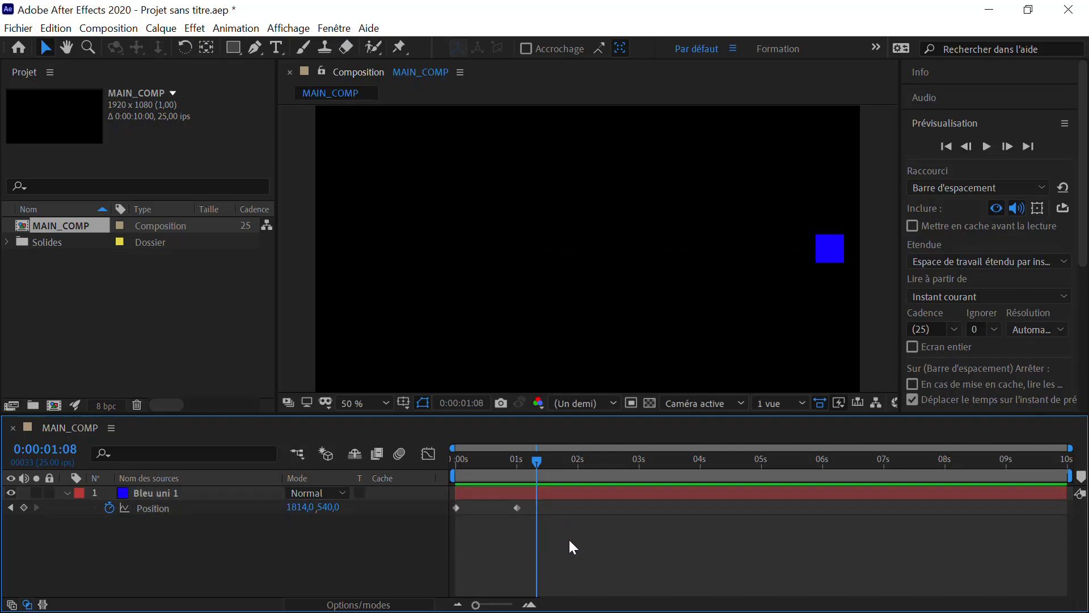
# Select all of the blue solid's Position keyframes at once through the property itself
pyautogui.moveTo(570, 539); pyautogui.dragTo(451, 512)
pyautogui.click(611, 561)
pyautogui.click(155, 509)
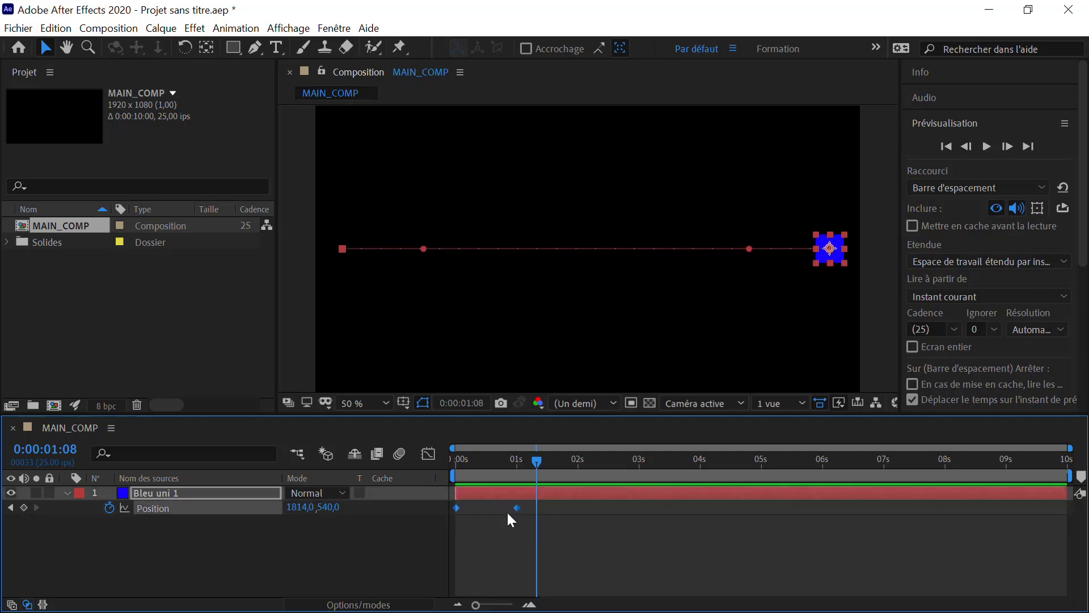
# Remove all of the blue solid's Position keyframes by switching off the property's animation, and undo the removal
pyautogui.click(110, 508)
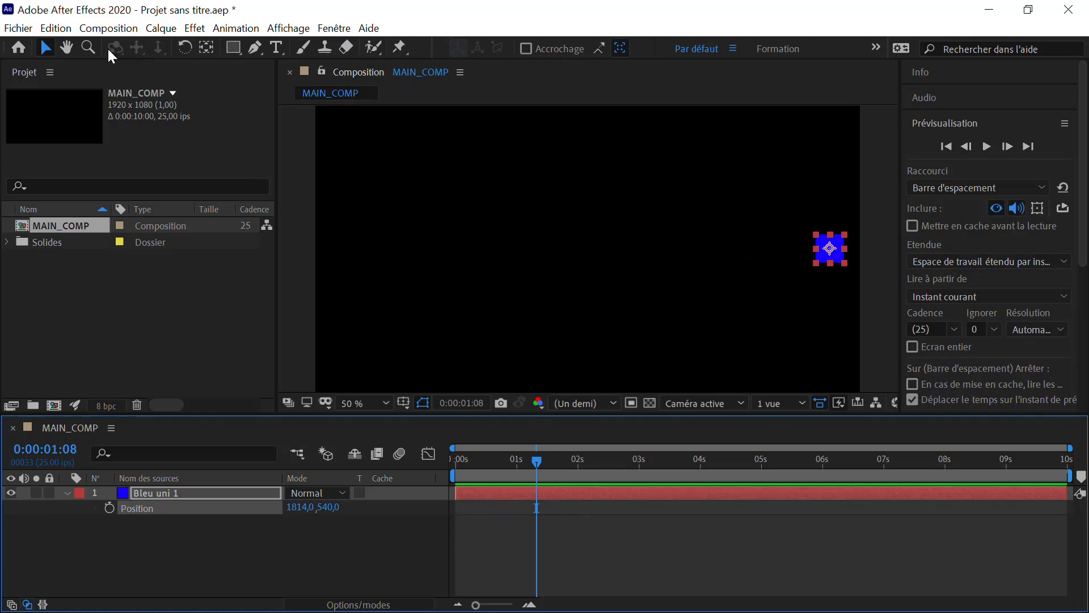
pyautogui.click(56, 28)
pyautogui.click(85, 41)
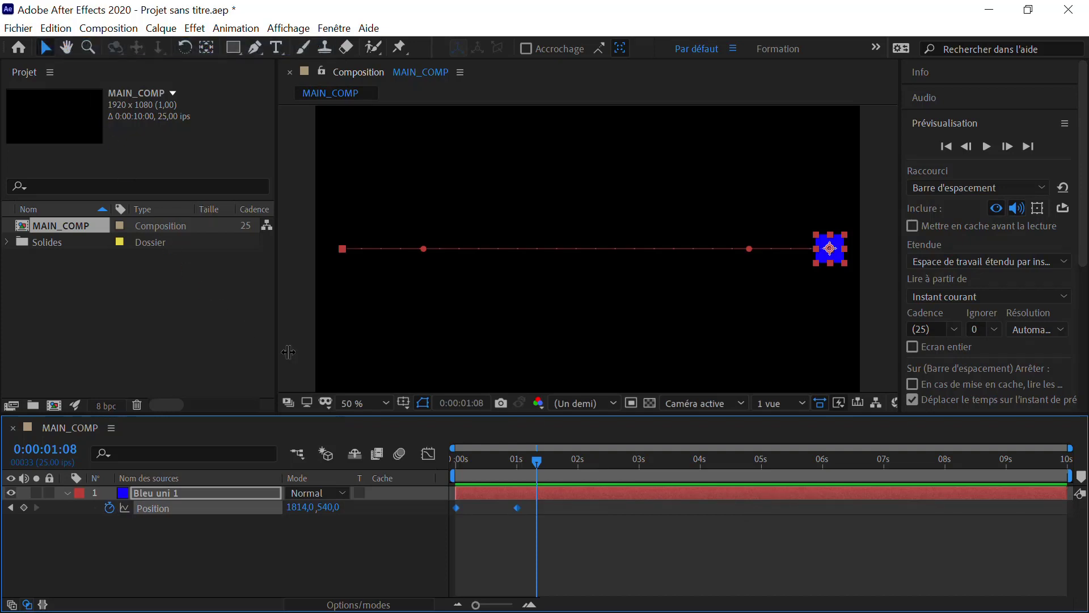
# Create a lavender solid at the composition's full size of 1920 x 1080 px in MAIN_COMP
pyautogui.moveTo(525, 471); pyautogui.dragTo(565, 470)
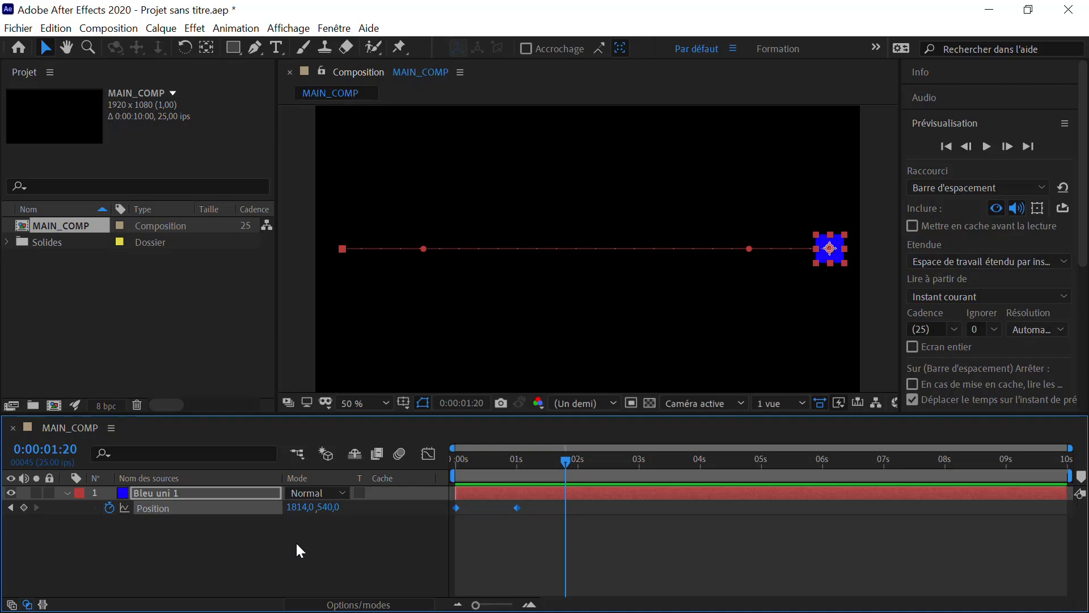
pyautogui.click(271, 379)
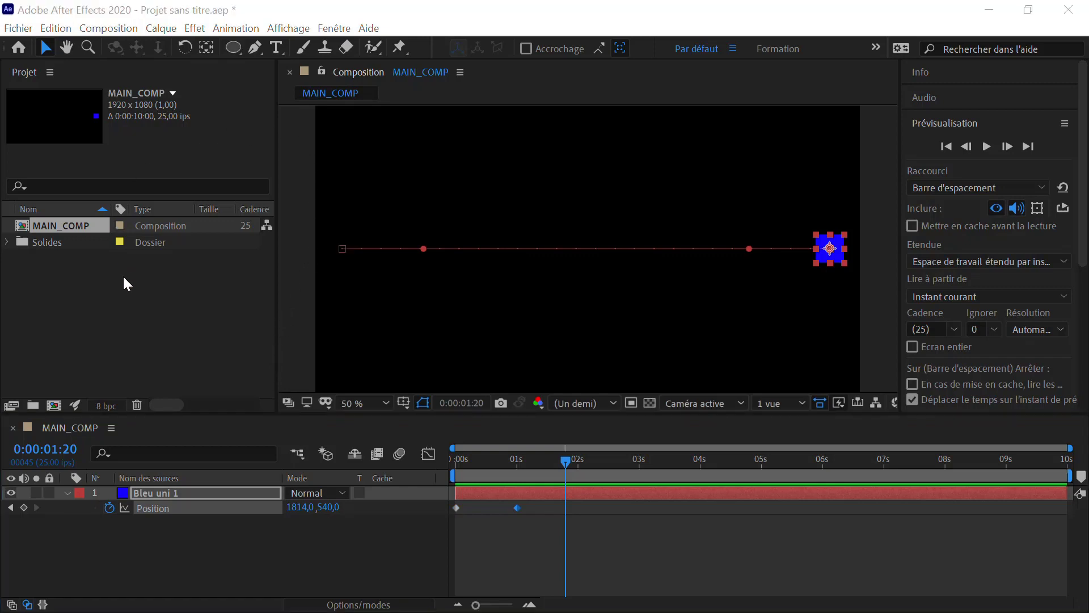
pyautogui.click(141, 309)
pyautogui.click(301, 278)
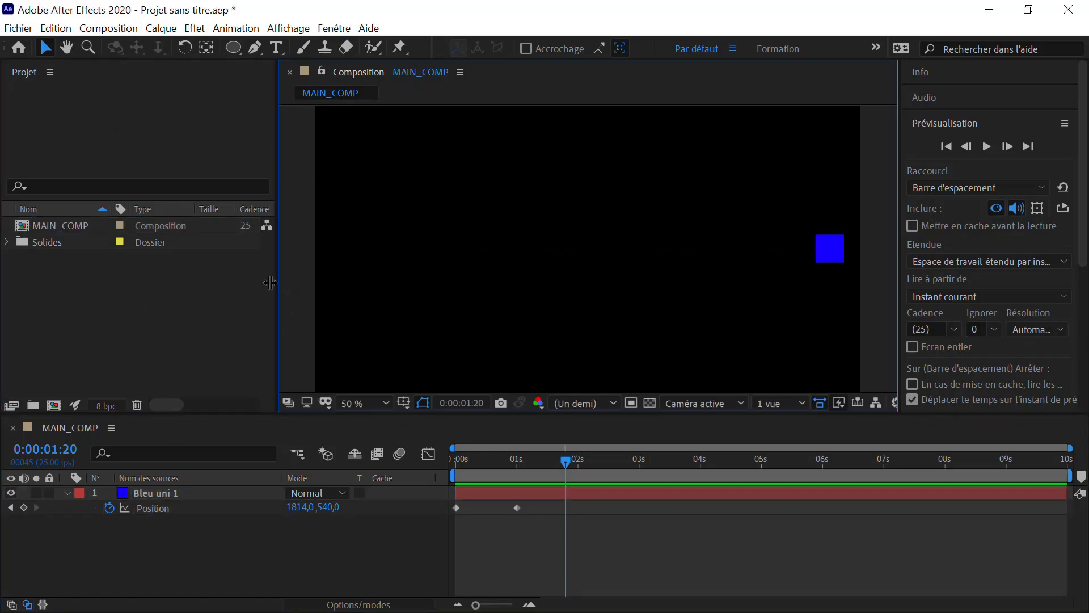
pyautogui.rightClick(353, 162)
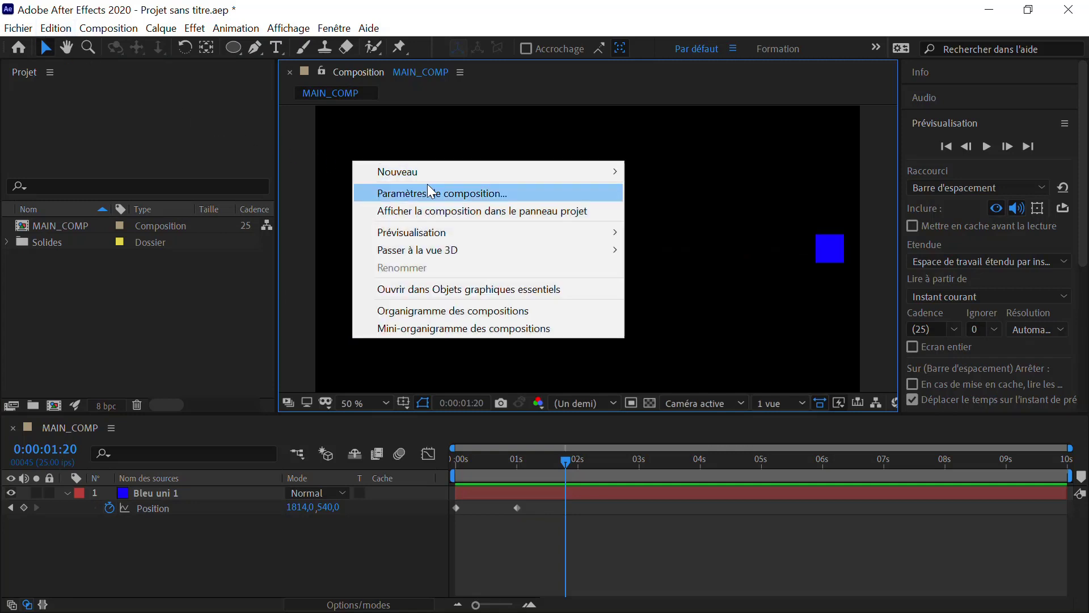
pyautogui.moveTo(441, 172)
pyautogui.click(669, 211)
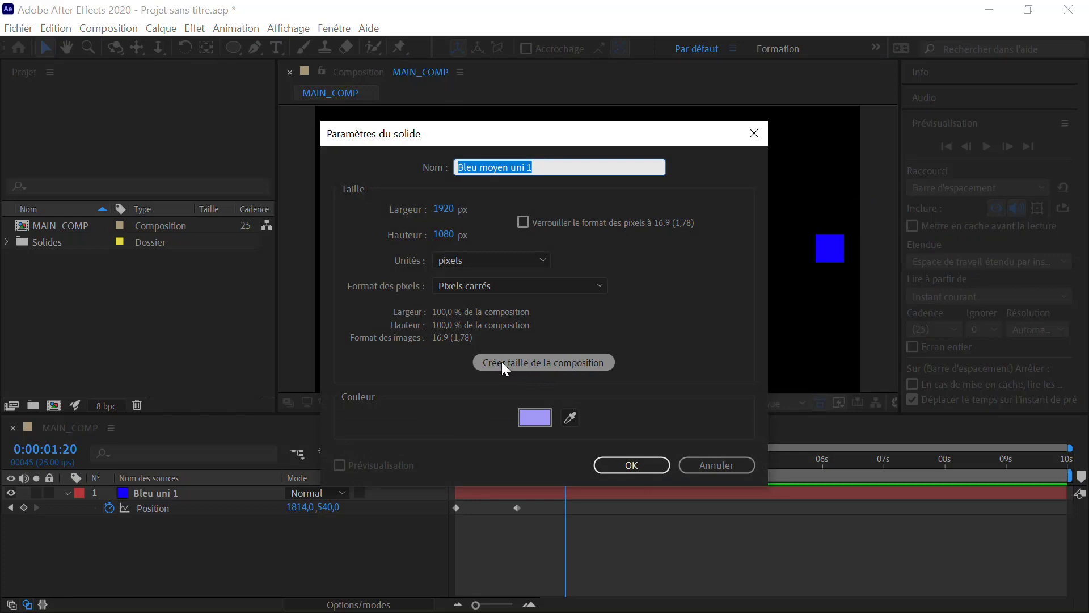
pyautogui.click(518, 362)
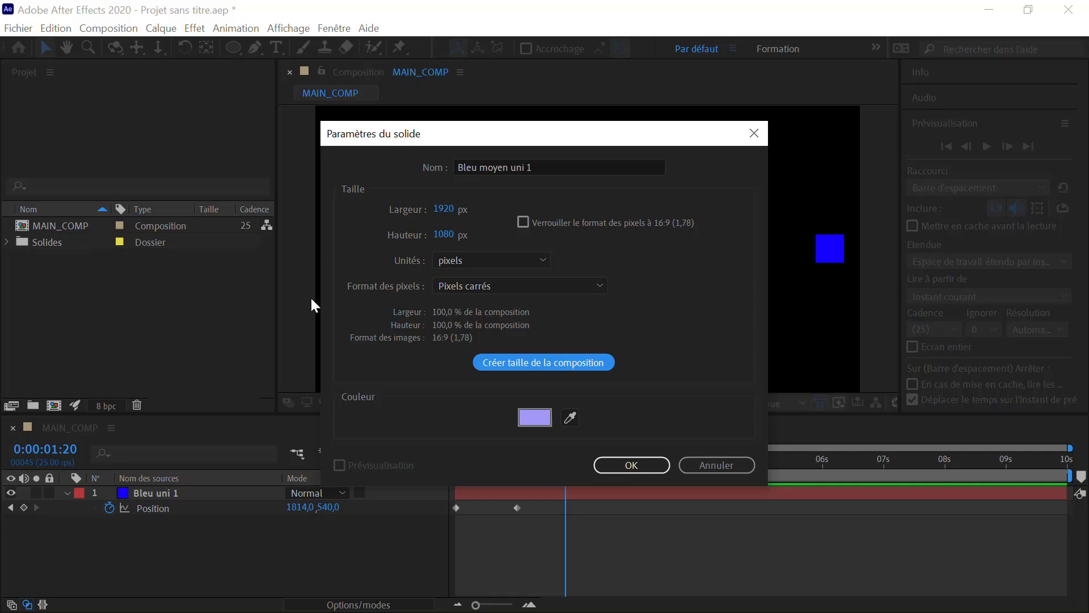
pyautogui.click(632, 464)
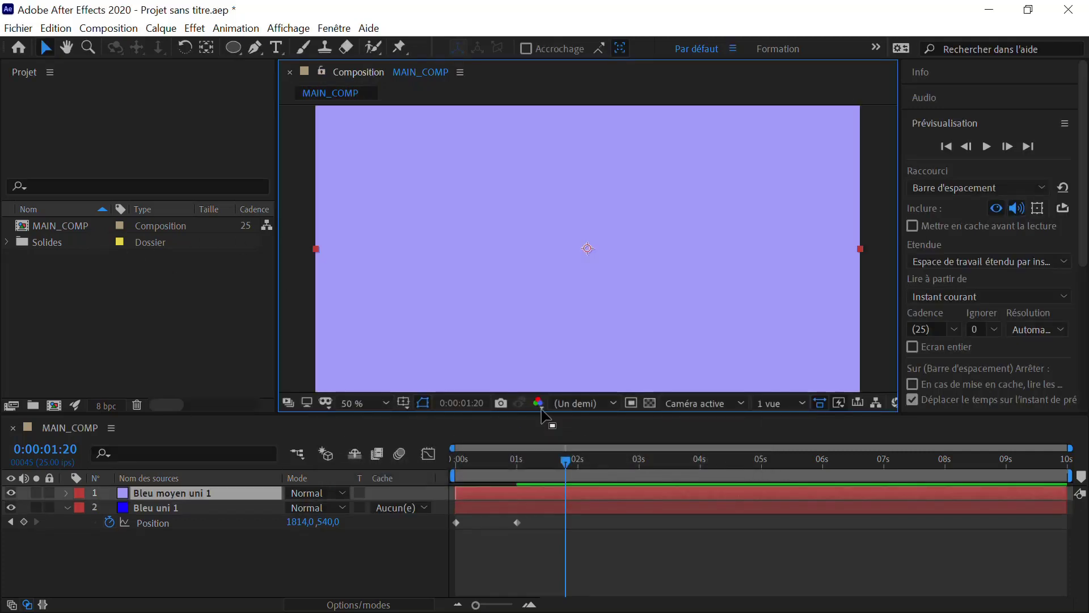
# Draw a small circular mask at the centre of the lavender solid with the Ellipse tool
pyautogui.click(235, 48)
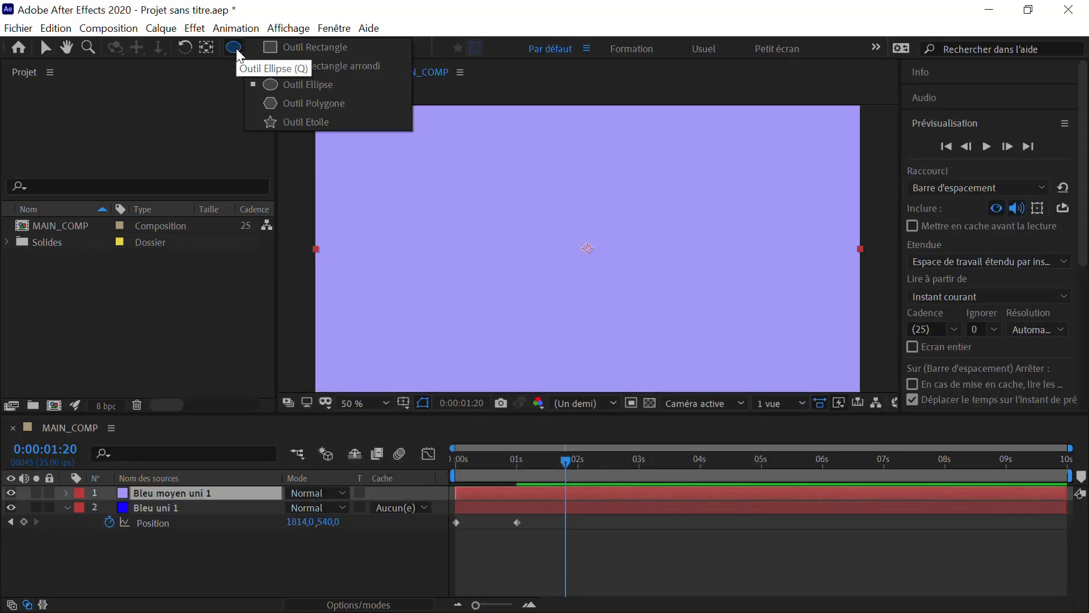
pyautogui.click(292, 84)
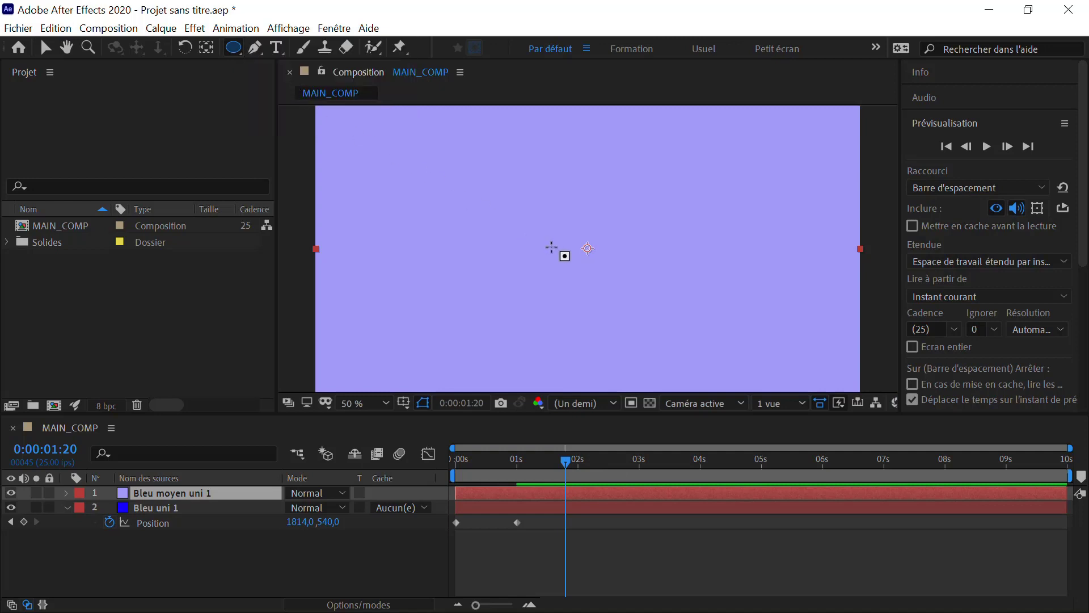
pyautogui.moveTo(588, 249); pyautogui.dragTo(606, 270)
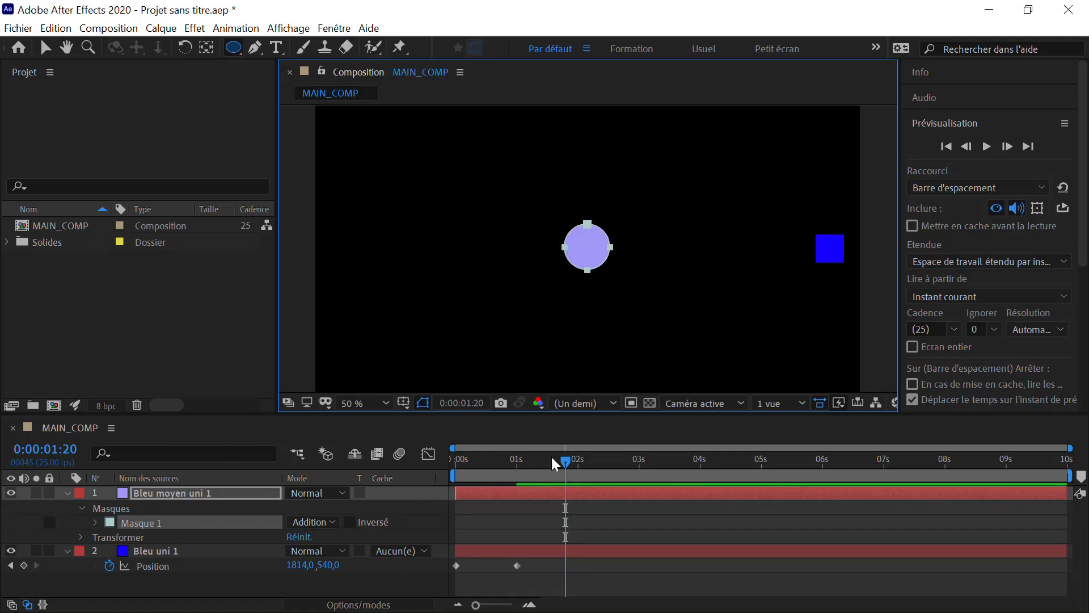
# At 0:00:00:13, move the blue solid straight up above the circle to Position 988,4, 338,0
pyautogui.moveTo(565, 463); pyautogui.dragTo(487, 471)
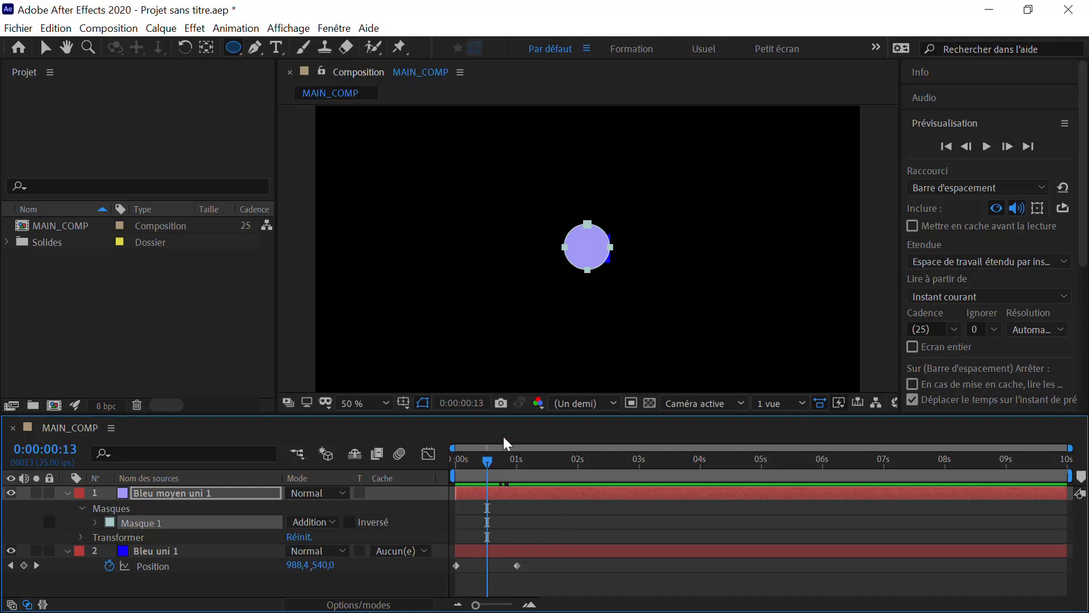
pyautogui.click(46, 49)
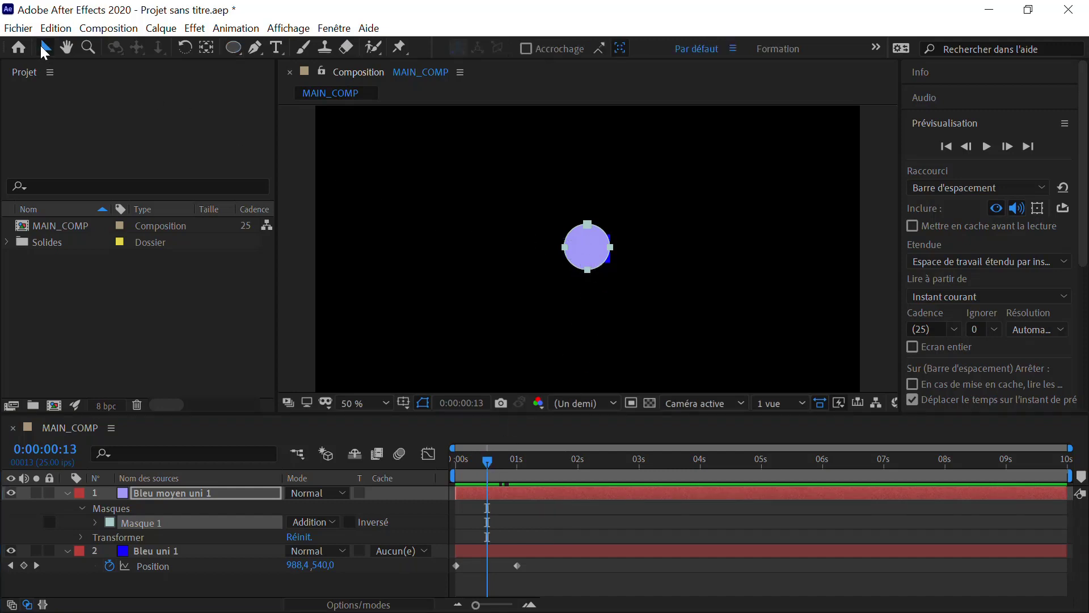
pyautogui.click(148, 549)
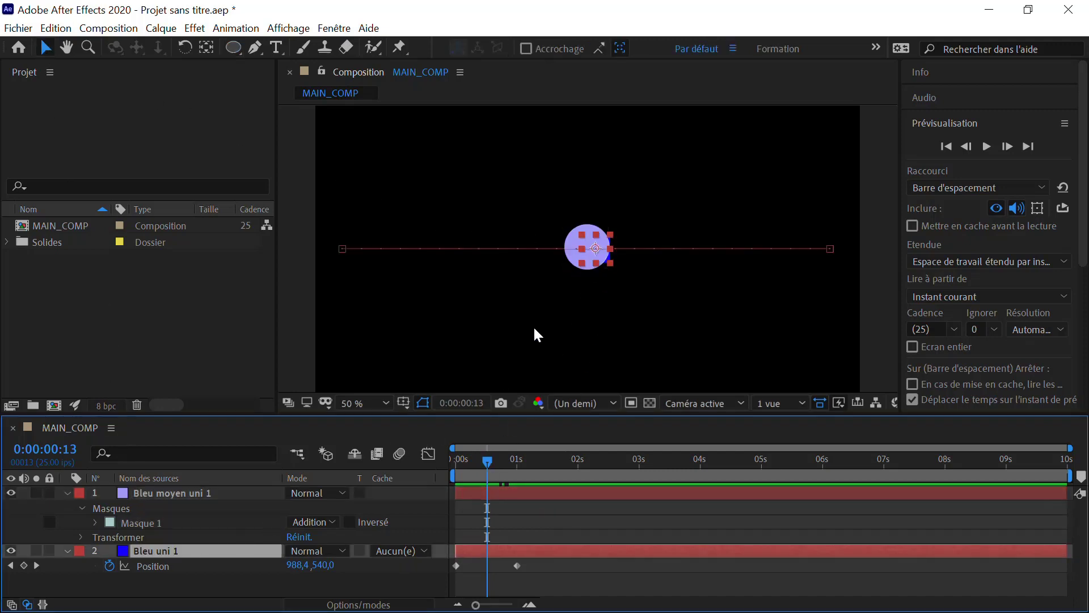
pyautogui.click(587, 248)
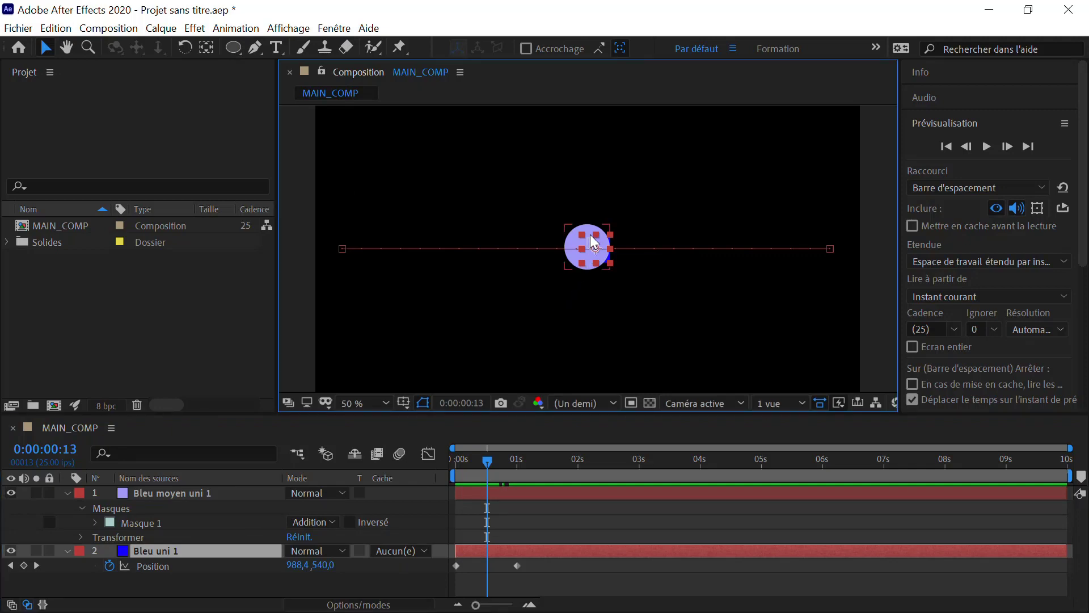
pyautogui.moveTo(596, 248); pyautogui.dragTo(596, 191)
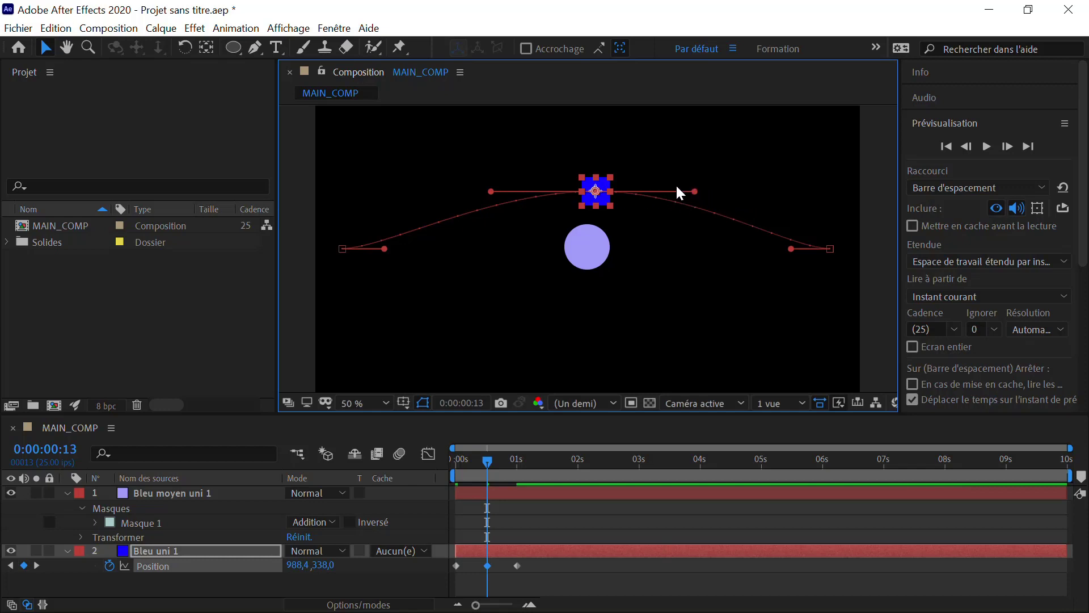
# Duplicate the blue solid layer and delete the middle Position keyframe from the copy
pyautogui.click(180, 549)
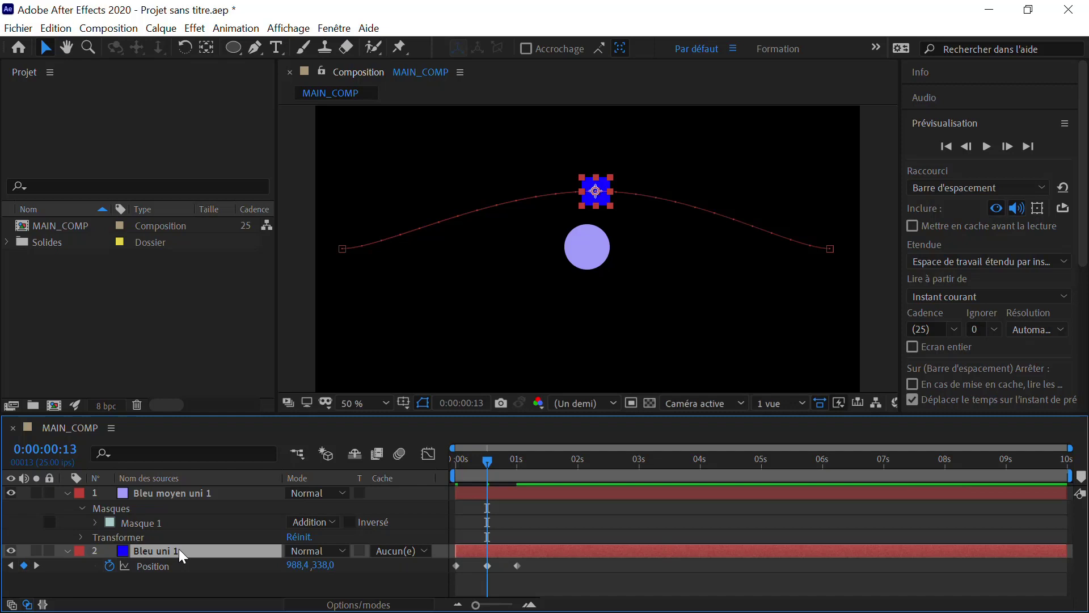
pyautogui.hotkey('ctrl', 'd')
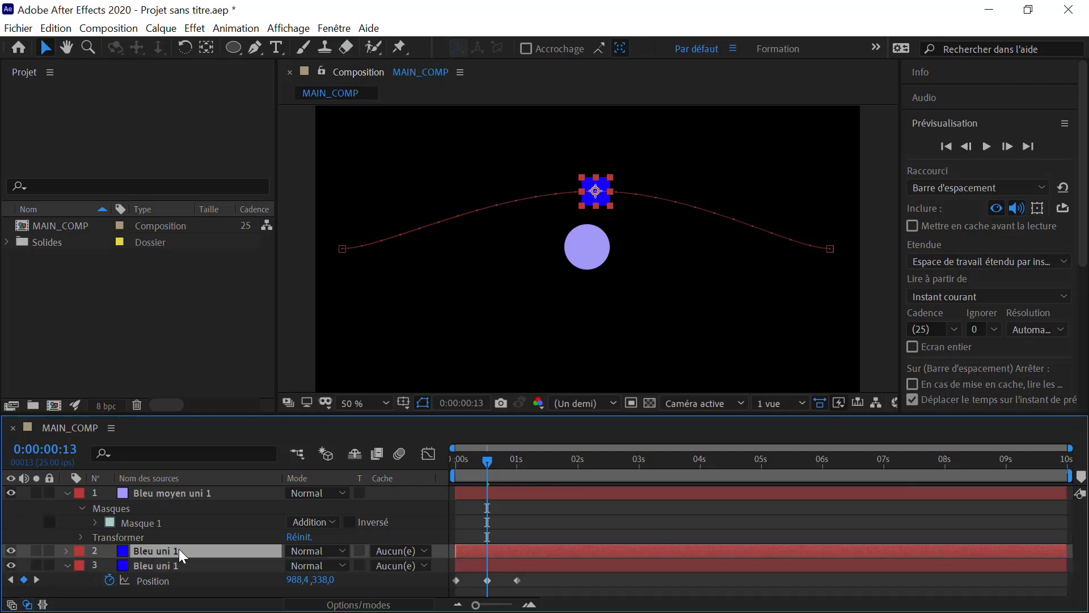
pyautogui.press('p')
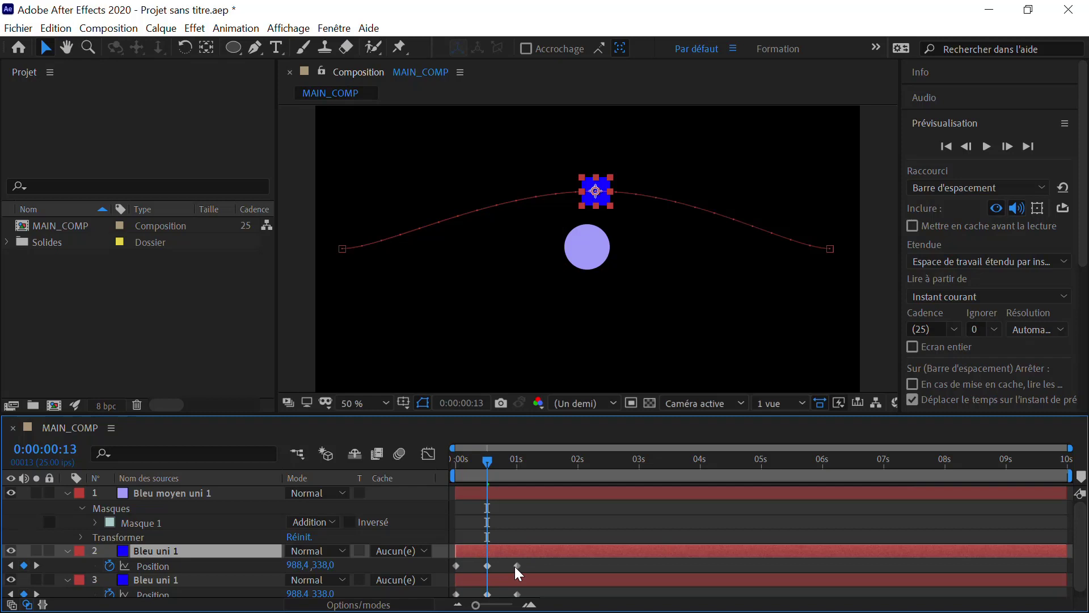
pyautogui.click(487, 566)
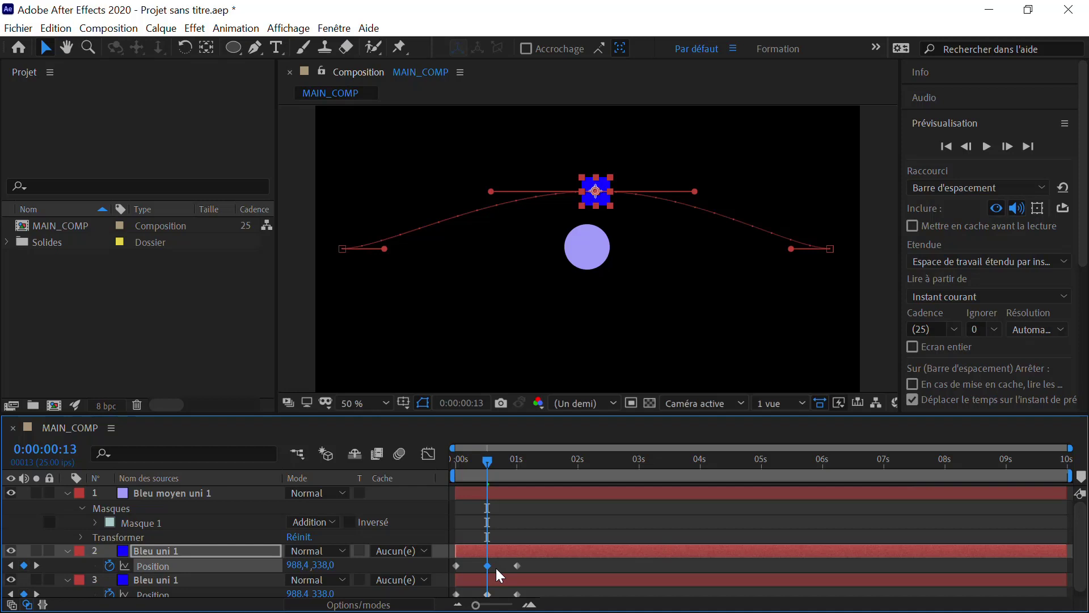
pyautogui.press('Delete')
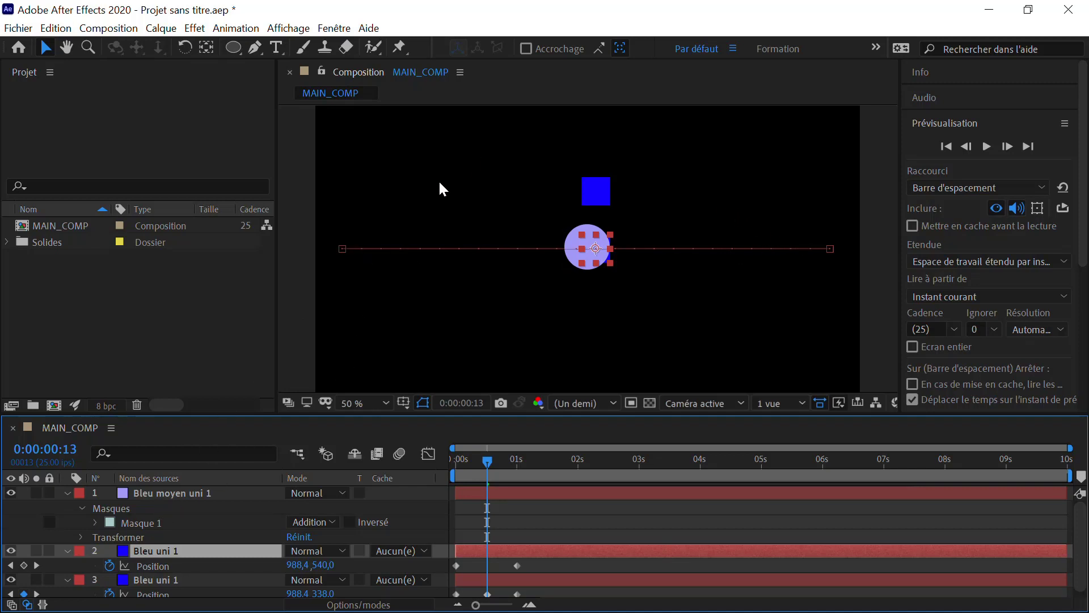
# Bend the duplicate's motion path into an even arc above the circle using the direction handles of its first and last keyframes
pyautogui.click(343, 248)
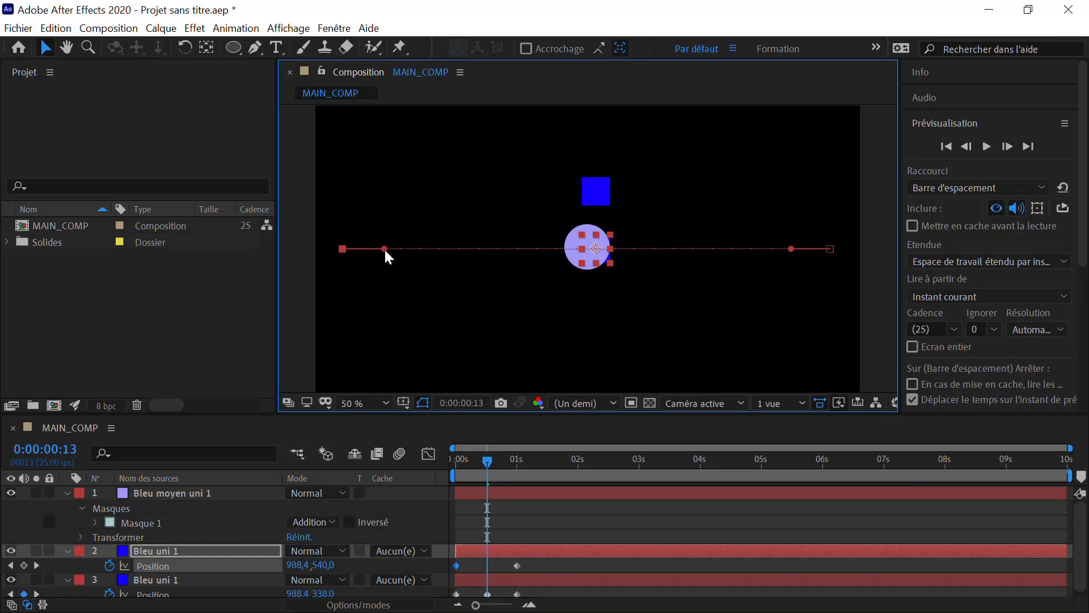
pyautogui.moveTo(385, 251); pyautogui.dragTo(528, 120)
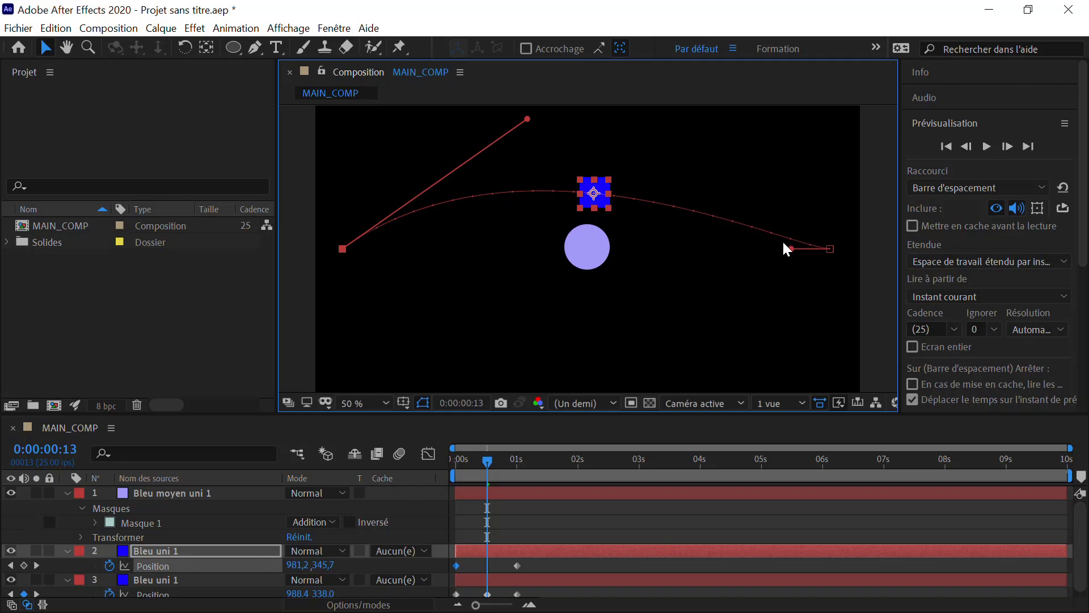
pyautogui.moveTo(792, 248); pyautogui.dragTo(779, 200)
pyautogui.moveTo(527, 119); pyautogui.dragTo(517, 146)
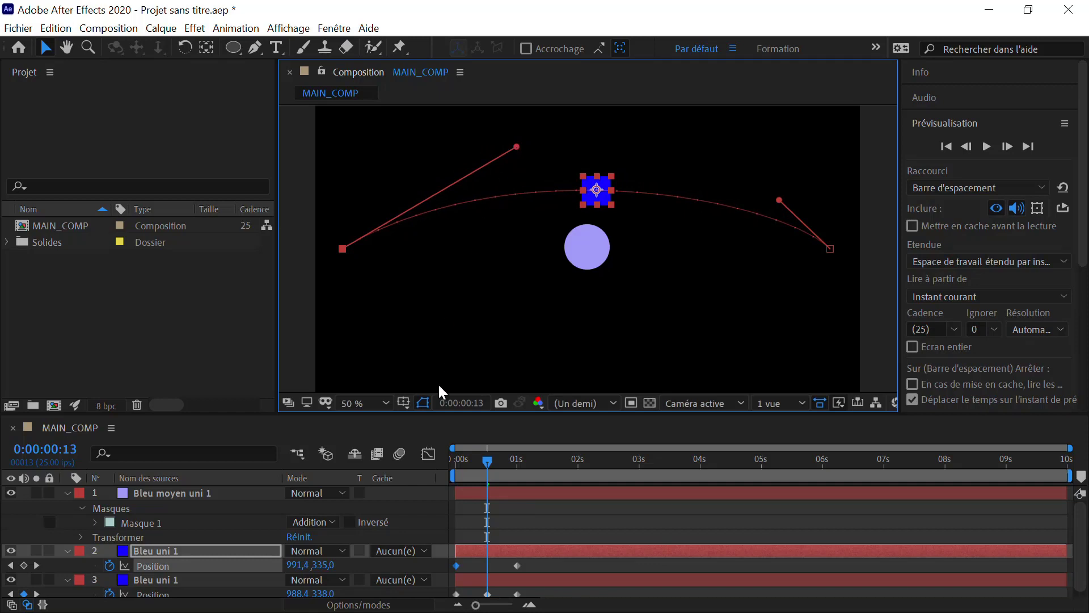
# Return to the start of the composition and delete the original blue solid layer with three Position keyframes
pyautogui.moveTo(481, 460); pyautogui.dragTo(433, 444)
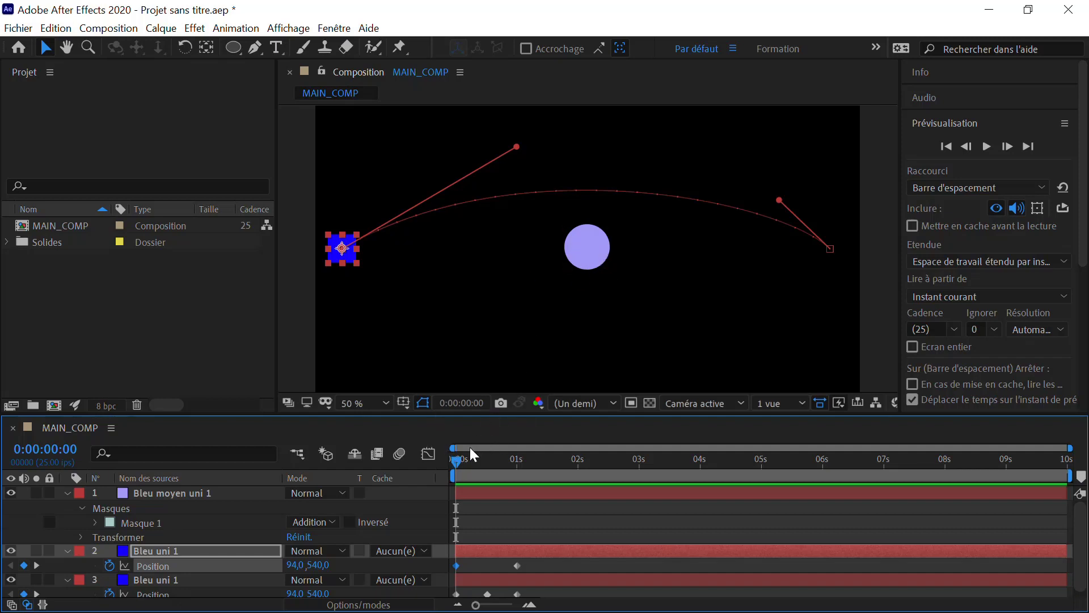
pyautogui.click(161, 581)
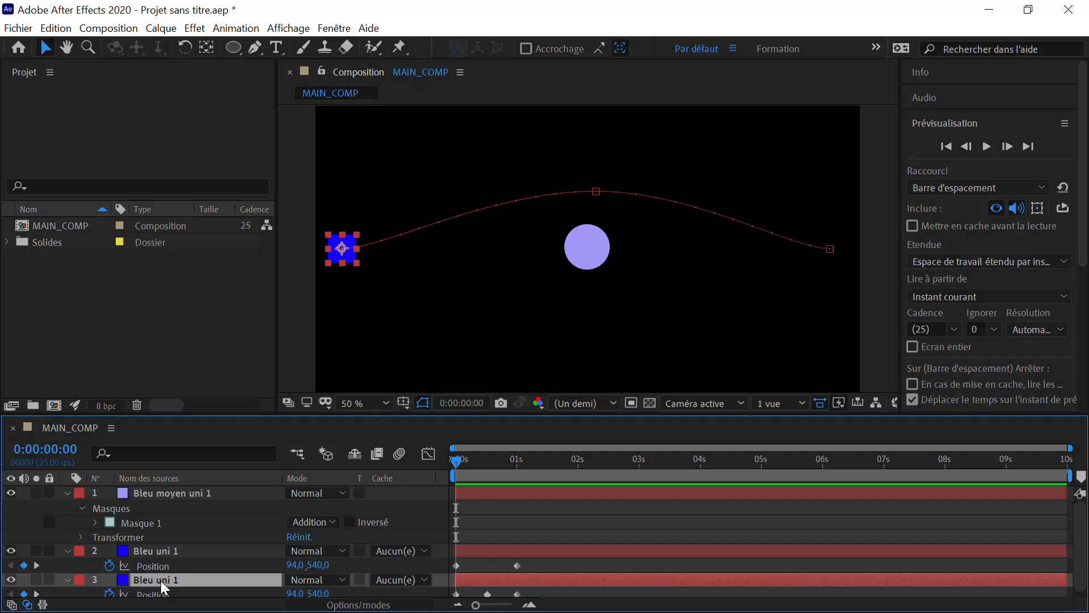
pyautogui.press('Delete')
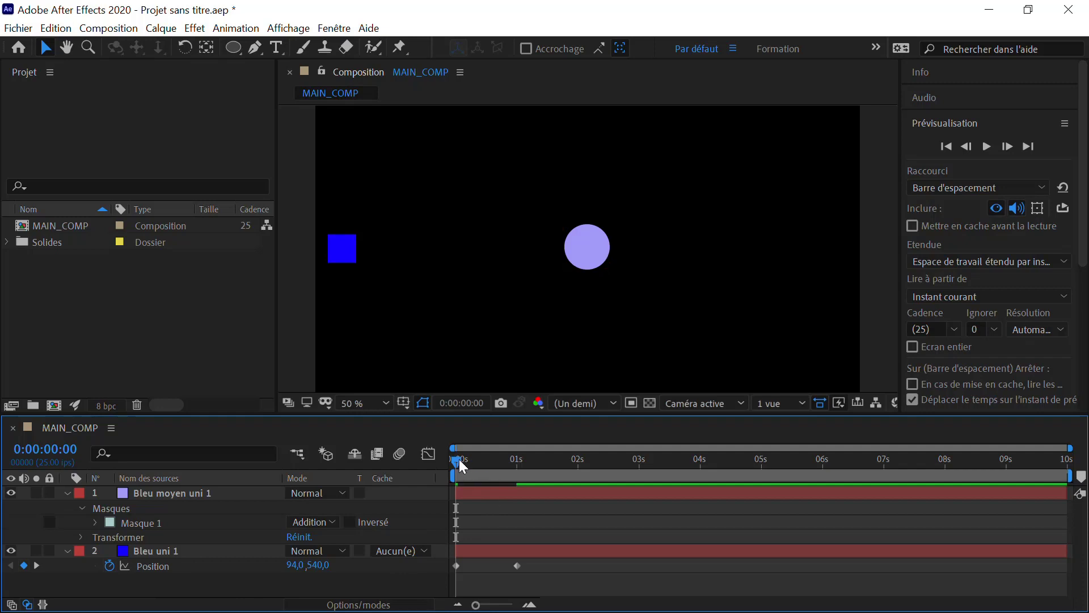
# Scrub through the blue solid's curved motion and delete the circle layer Bleu moyen uni 1
pyautogui.moveTo(459, 459); pyautogui.dragTo(529, 448)
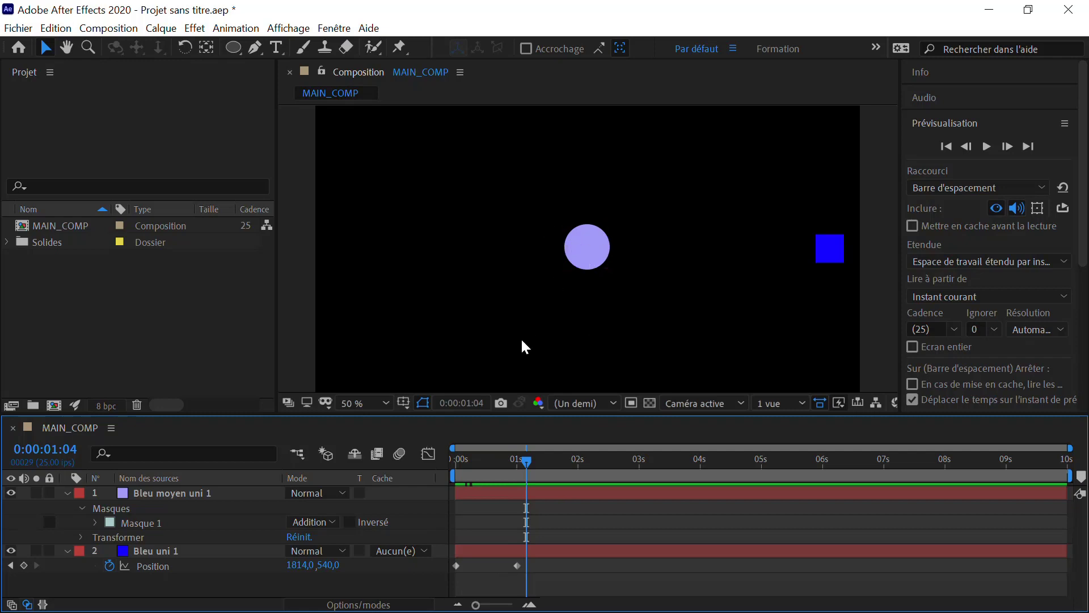
pyautogui.moveTo(527, 464); pyautogui.dragTo(461, 480)
pyautogui.click(594, 247)
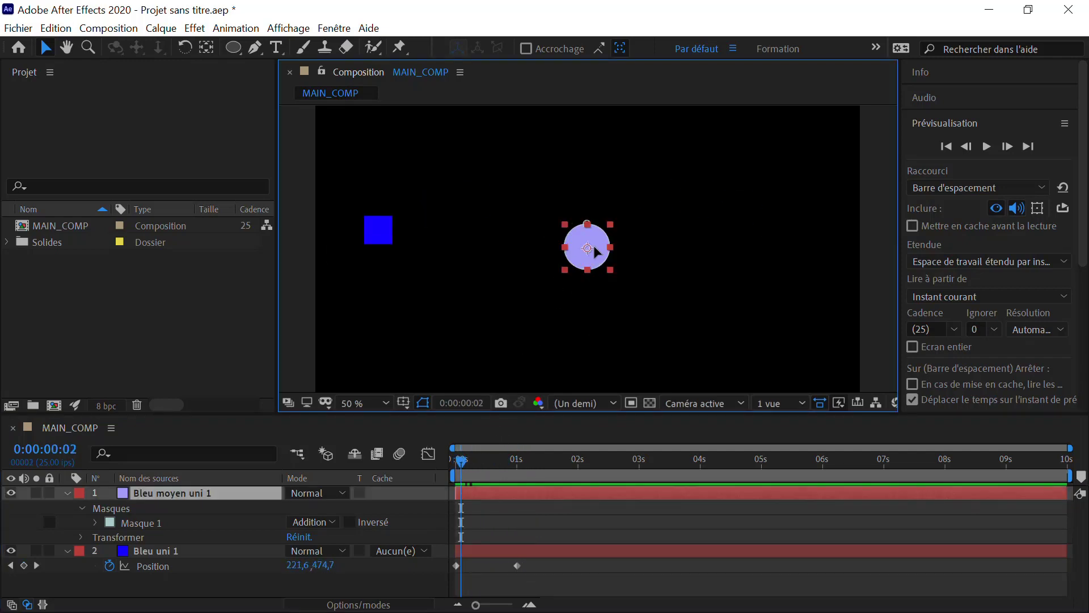
pyautogui.press('Delete')
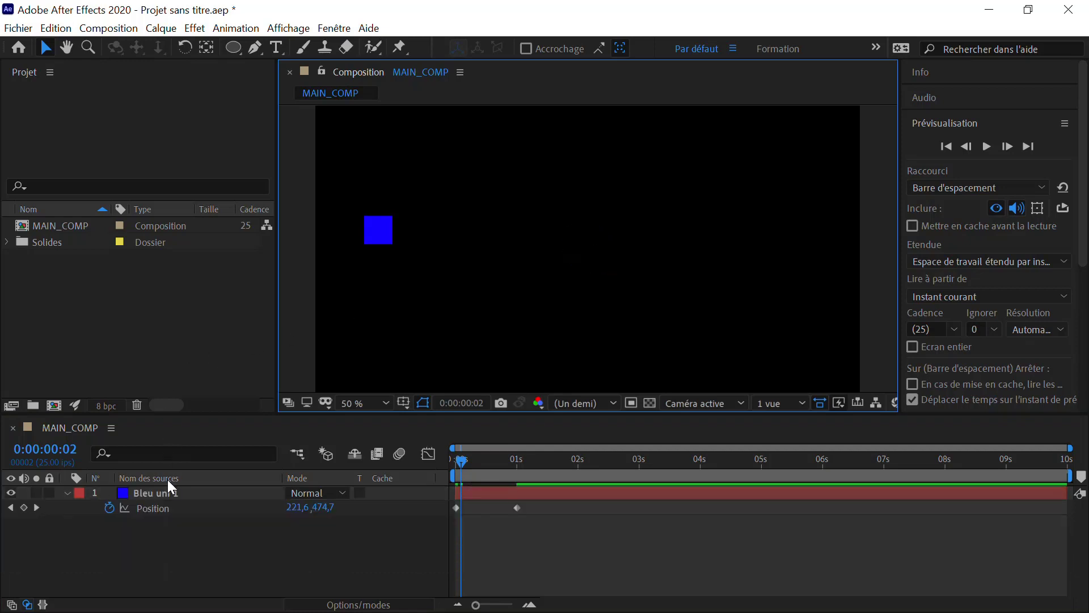
# Return to the start of the composition and remove all Position keyframes from the blue solid layer
pyautogui.click(164, 488)
pyautogui.moveTo(452, 458)
pyautogui.mouseDown()
pyautogui.moveTo(456, 474)
pyautogui.moveTo(450, 467)
pyautogui.mouseUp()
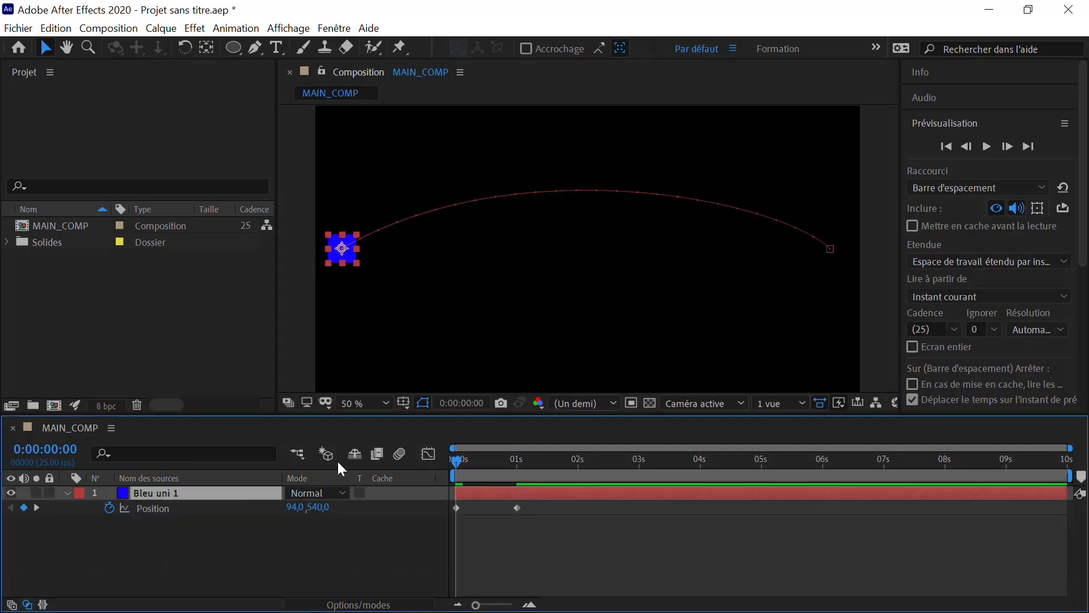
pyautogui.click(153, 508)
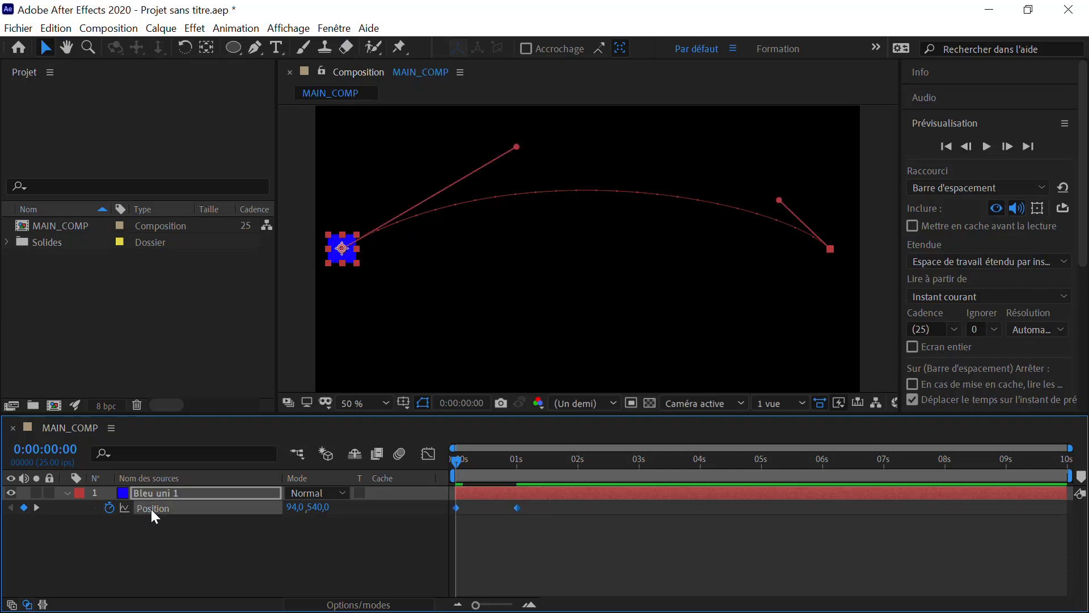
pyautogui.click(109, 508)
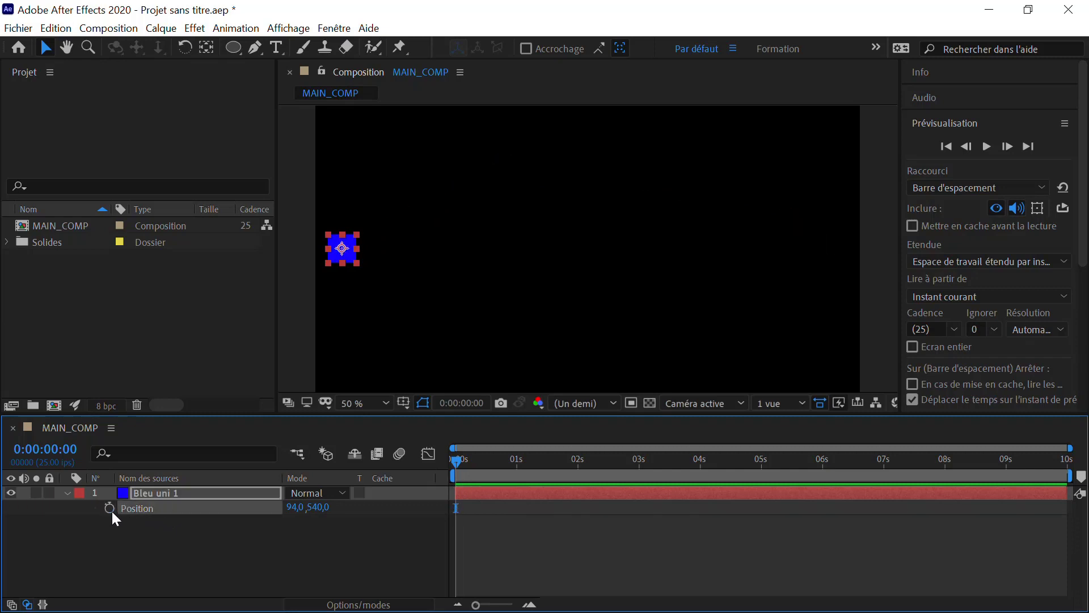
# Move the blue solid straight up to Position 94,0, 126,0 and set its first Position keyframe at 0:00:00:00
pyautogui.click(372, 263)
pyautogui.click(348, 253)
pyautogui.moveTo(349, 254); pyautogui.dragTo(360, 135)
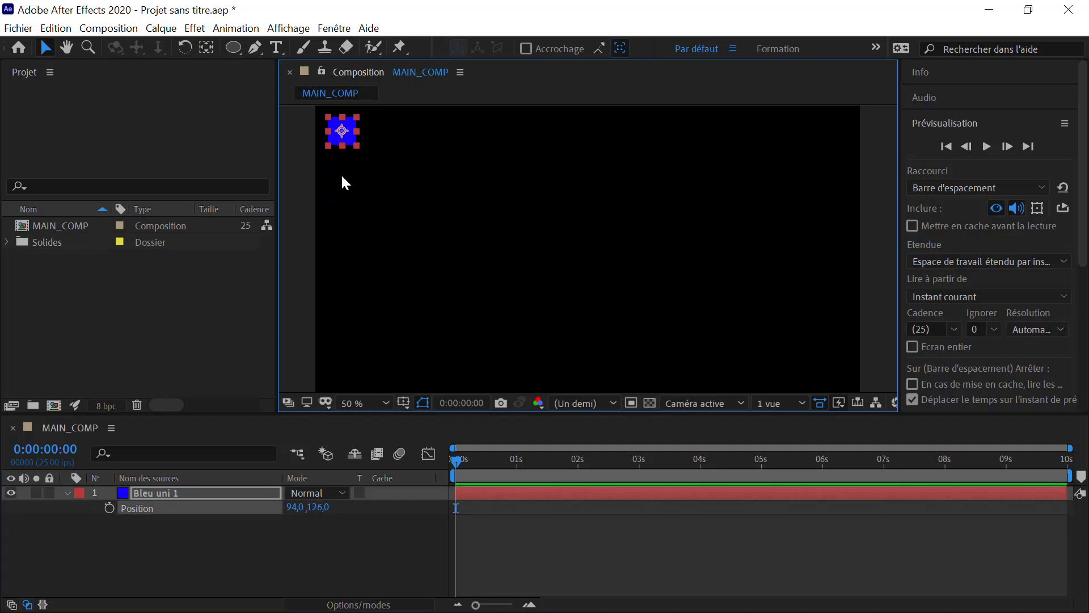
pyautogui.click(109, 508)
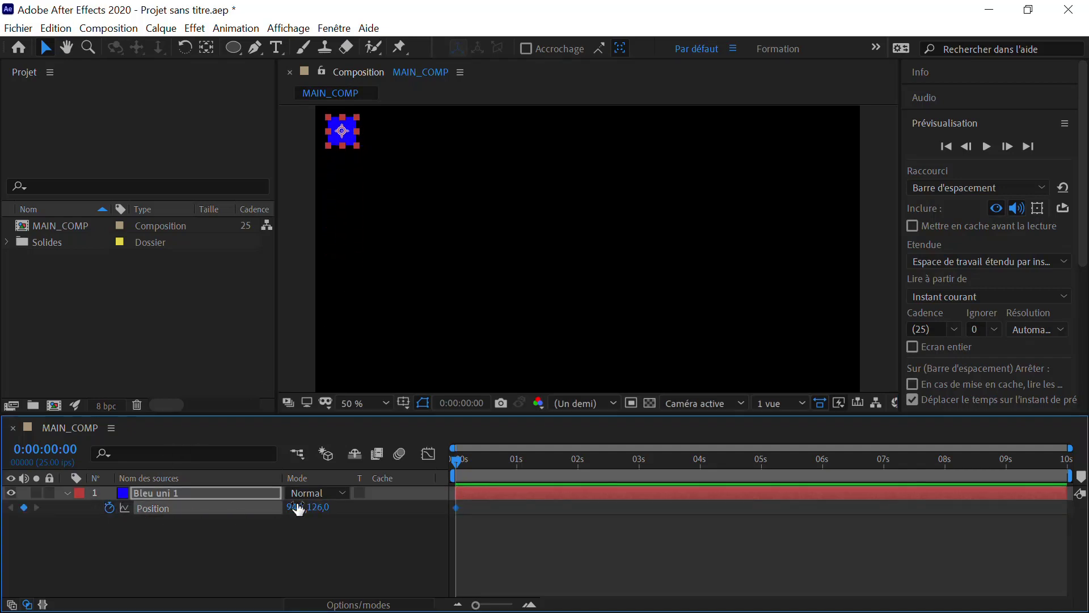
# At 0:00:01:00, move the blue solid horizontally across the frame to Position 1792,0, 126,0
pyautogui.moveTo(461, 467); pyautogui.dragTo(520, 465)
pyautogui.moveTo(343, 132); pyautogui.dragTo(827, 178)
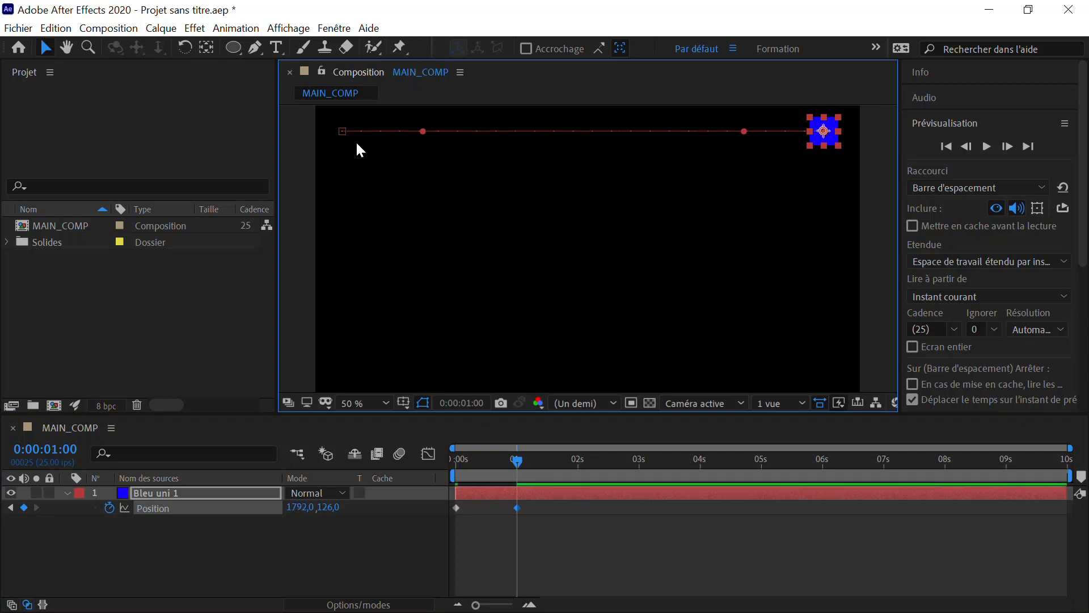
pyautogui.click(165, 528)
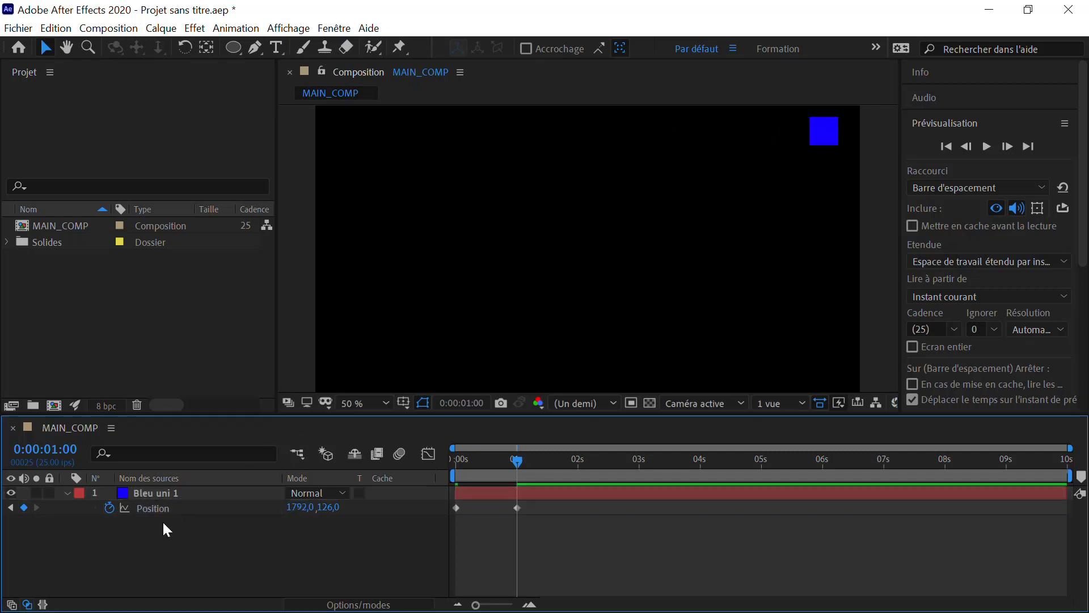
# Duplicate the blue solid layer, reveal the copy's Position keyframes, and scrub through their shared motion back to 0:00:01:00
pyautogui.click(157, 494)
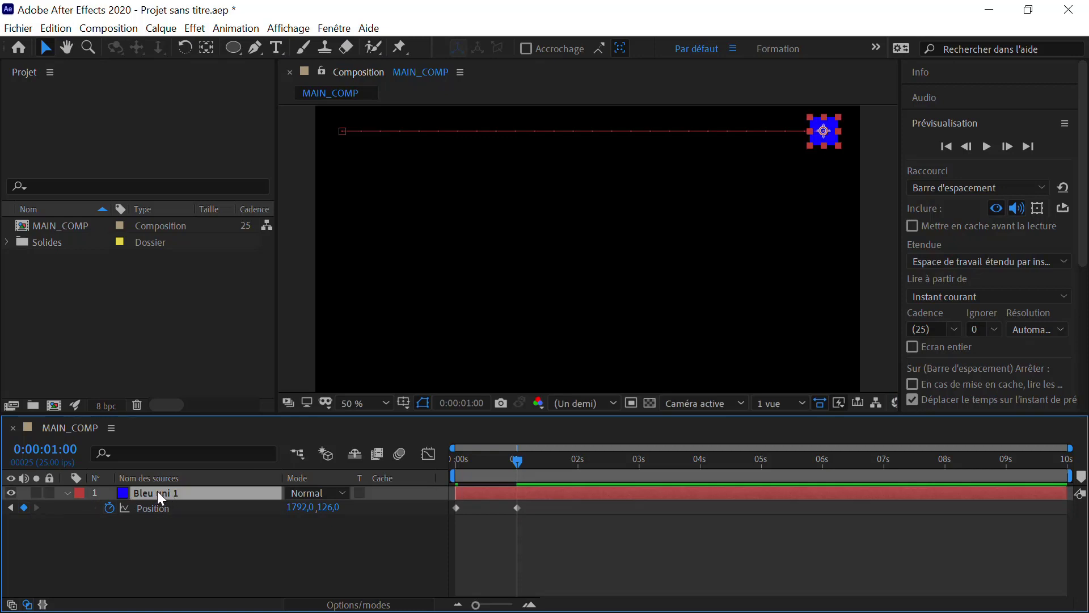
pyautogui.hotkey('ctrl', 'd')
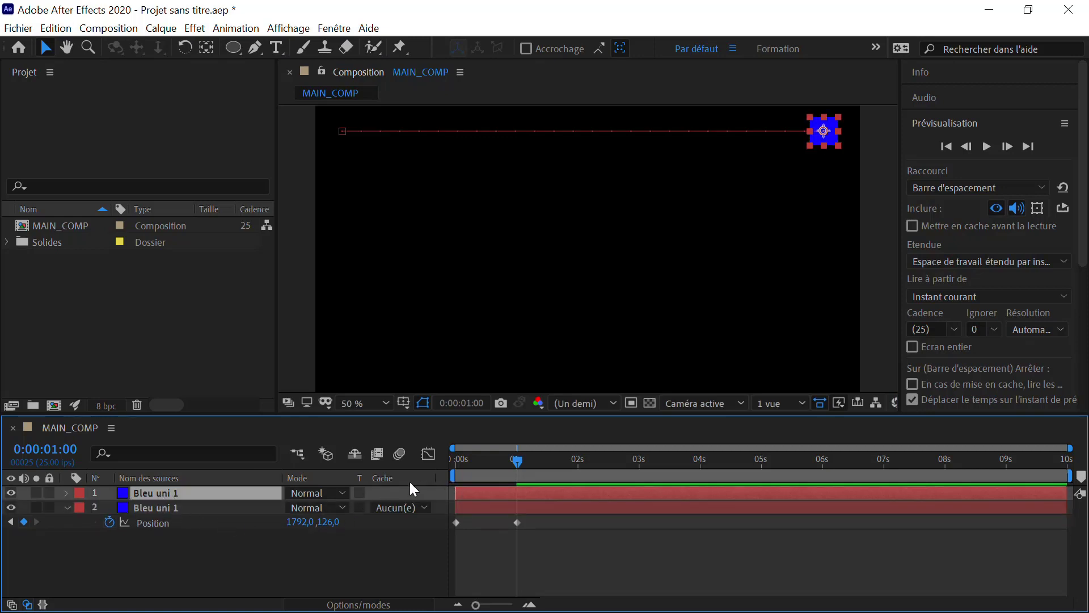
pyautogui.press('p')
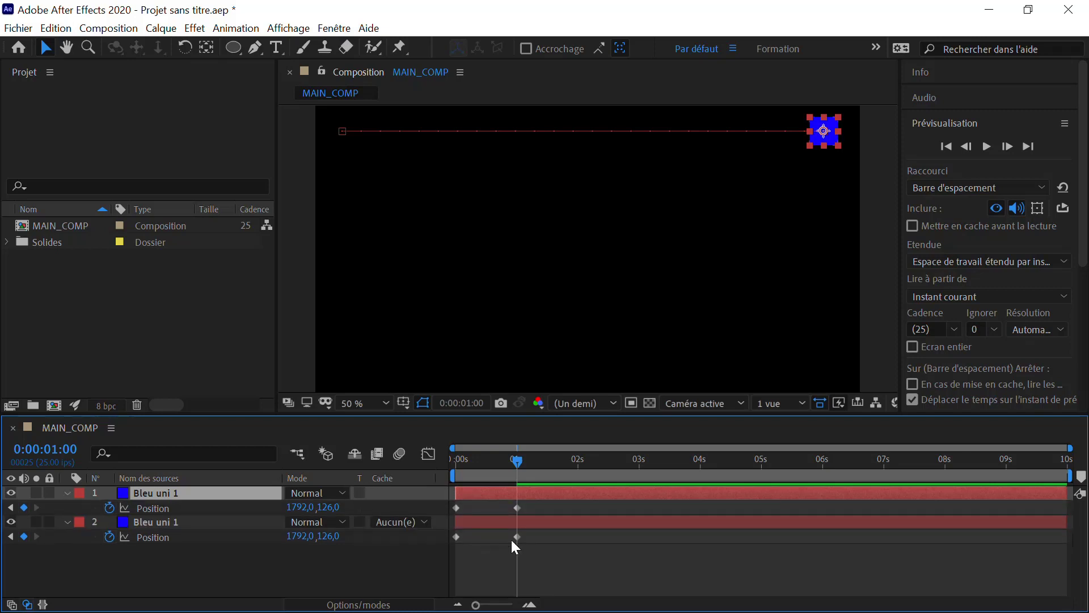
pyautogui.hotkey('ctrl', 'v')
pyautogui.moveTo(525, 469); pyautogui.dragTo(498, 465)
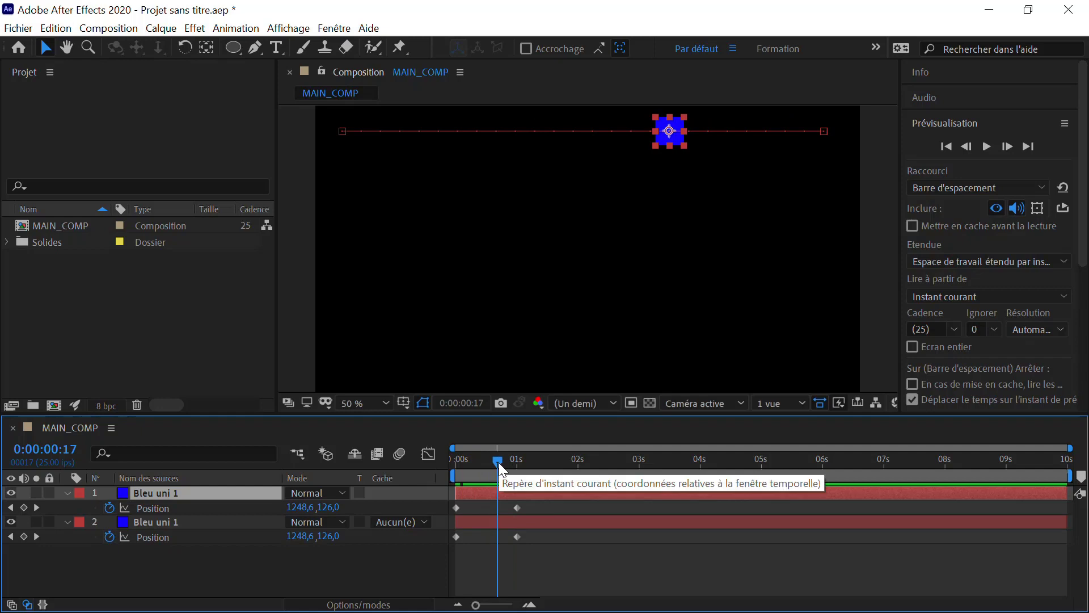
pyautogui.moveTo(499, 462); pyautogui.dragTo(508, 462)
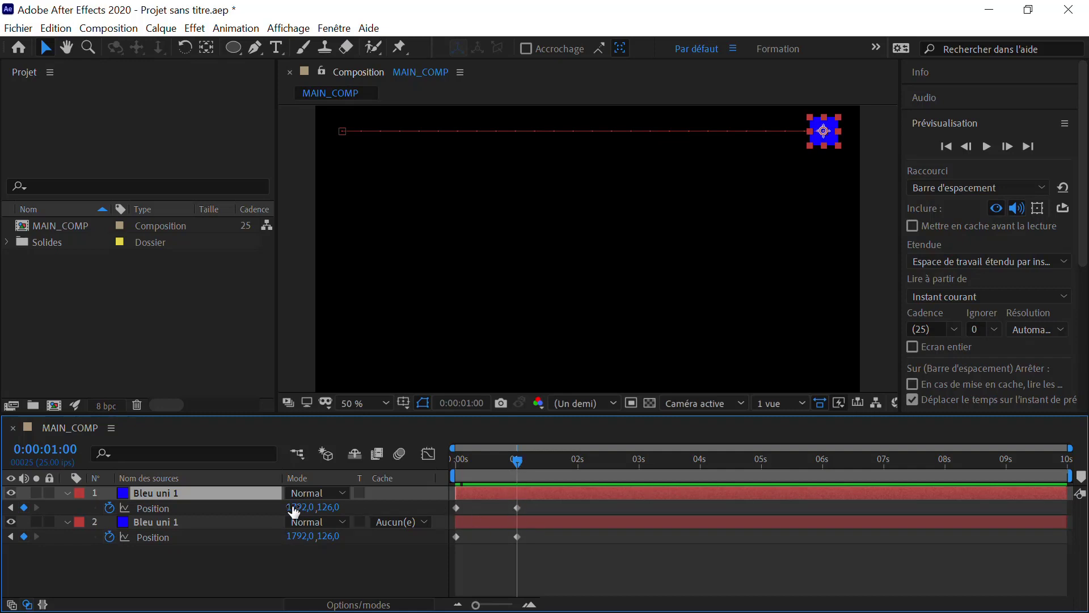
# Move both Position keyframes of the duplicate straight down to a vertical value of 302,0 and scrub to compare the two solids
pyautogui.click(155, 508)
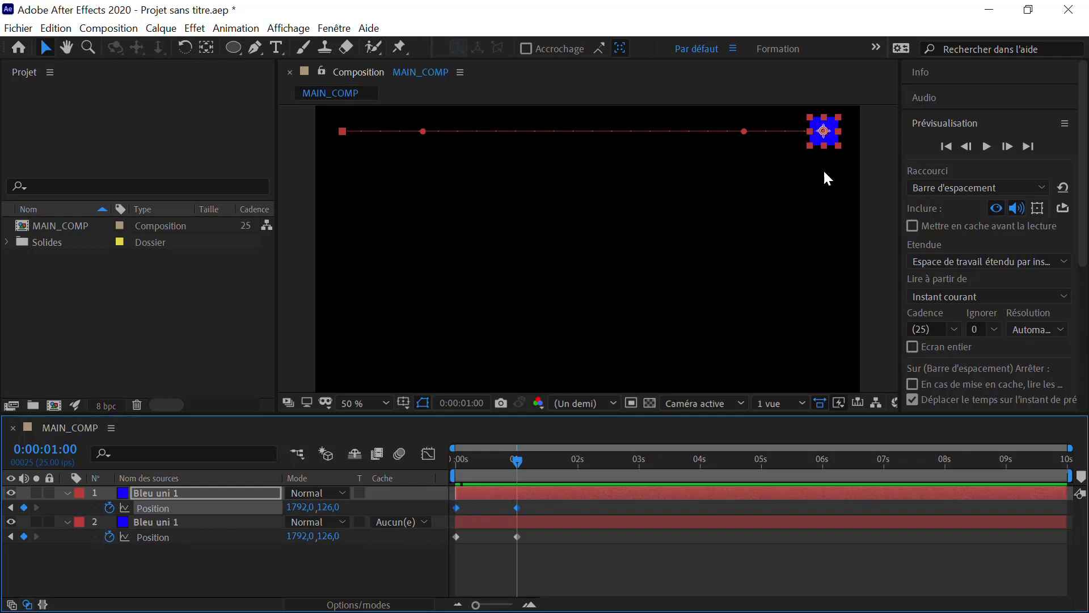
pyautogui.click(837, 144)
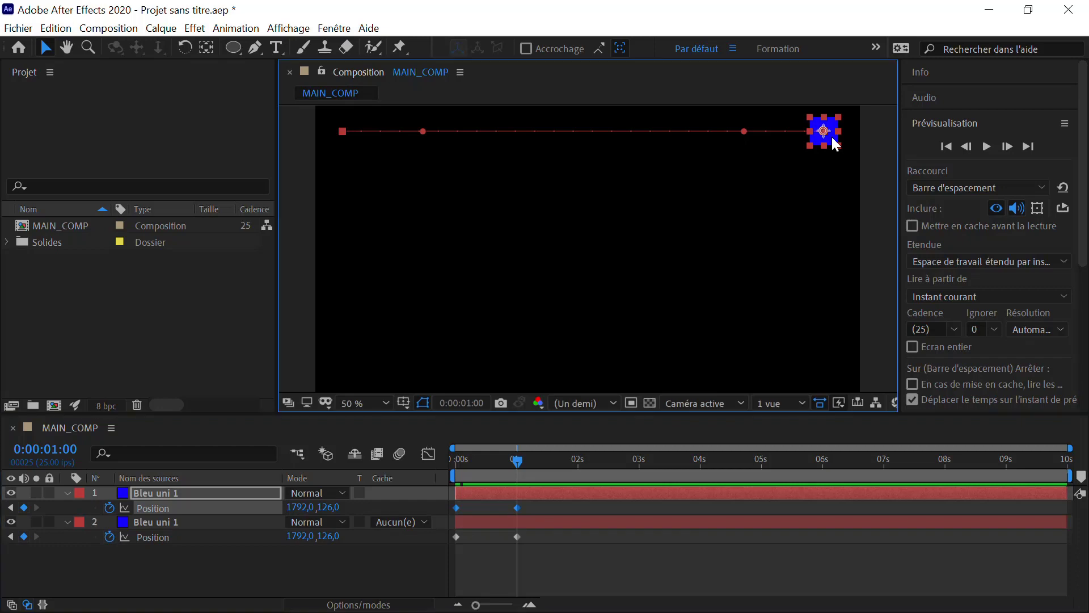
pyautogui.moveTo(833, 139); pyautogui.dragTo(823, 191)
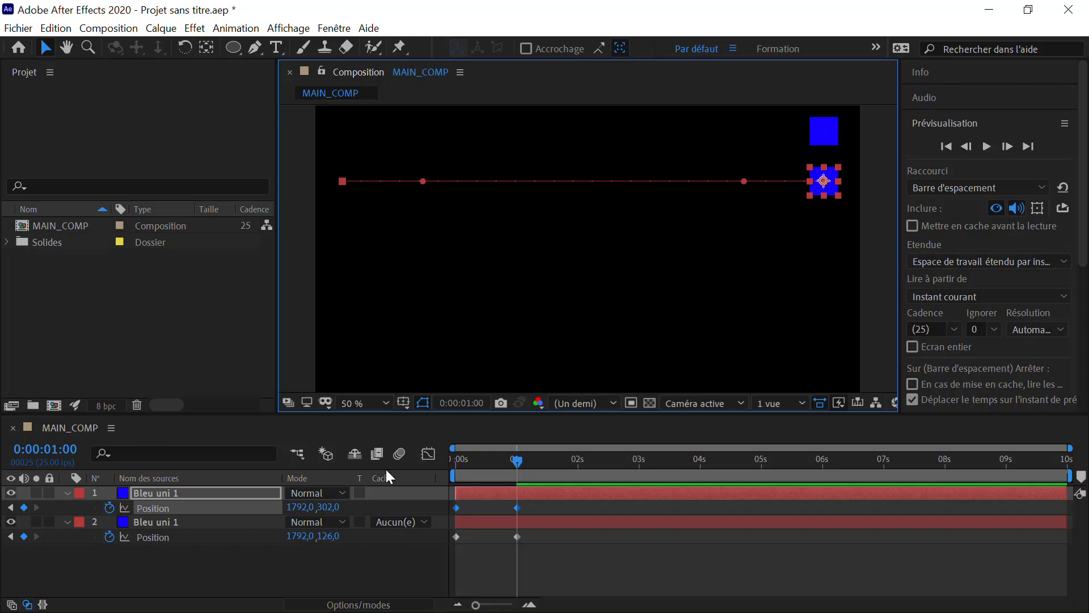
pyautogui.moveTo(517, 463)
pyautogui.mouseDown()
pyautogui.moveTo(435, 464)
pyautogui.moveTo(531, 461)
pyautogui.mouseUp()
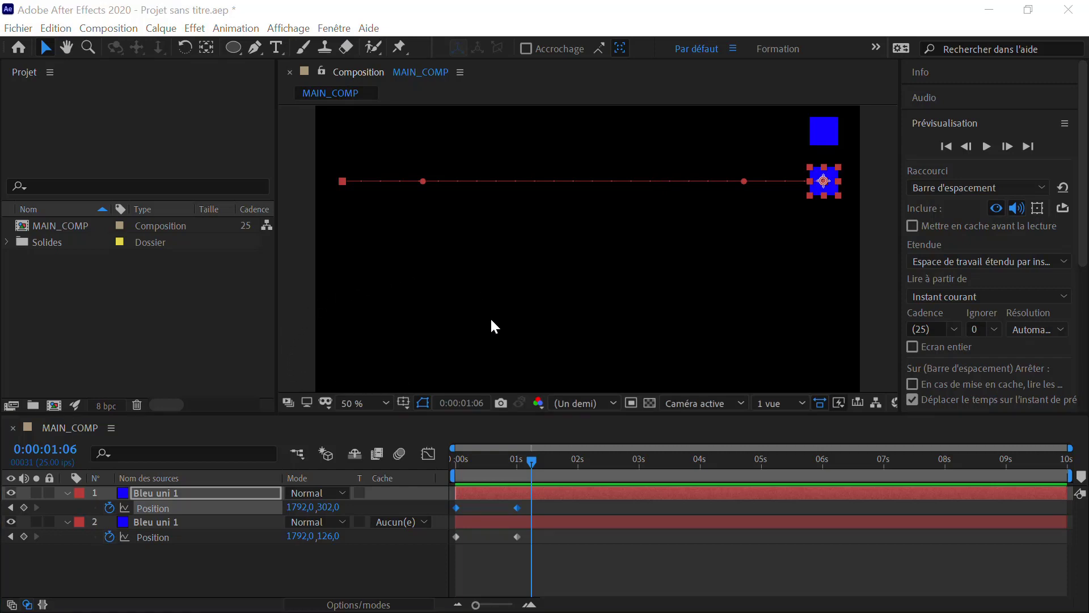
pyautogui.moveTo(526, 458); pyautogui.dragTo(468, 462)
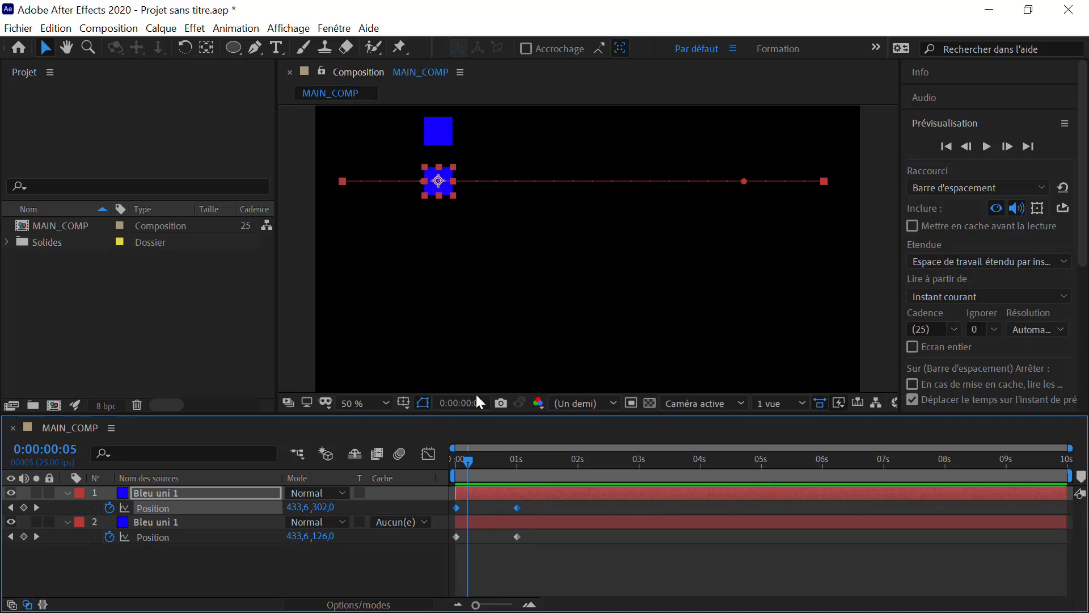
# Recolor the duplicate as a new yellow solid with color FFFE00 and reveal its Position keyframes
pyautogui.click(149, 495)
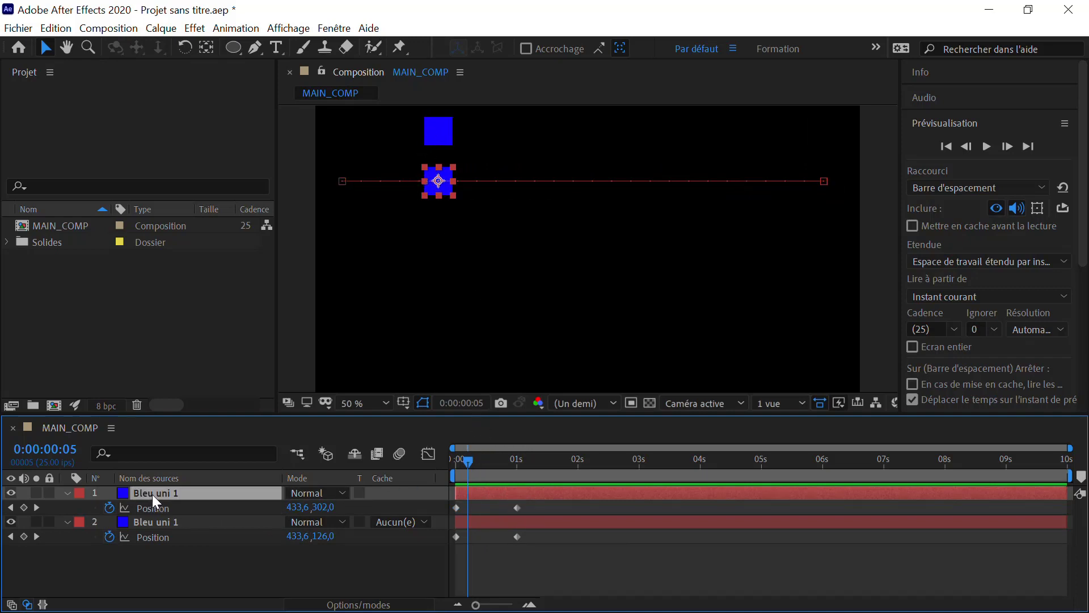
pyautogui.click(163, 29)
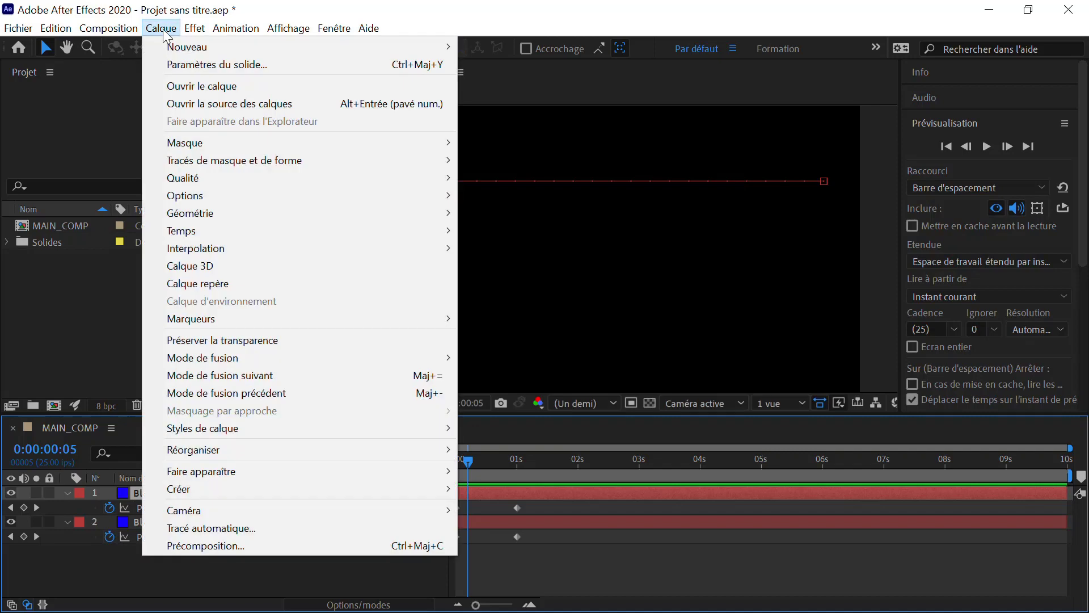
pyautogui.click(179, 62)
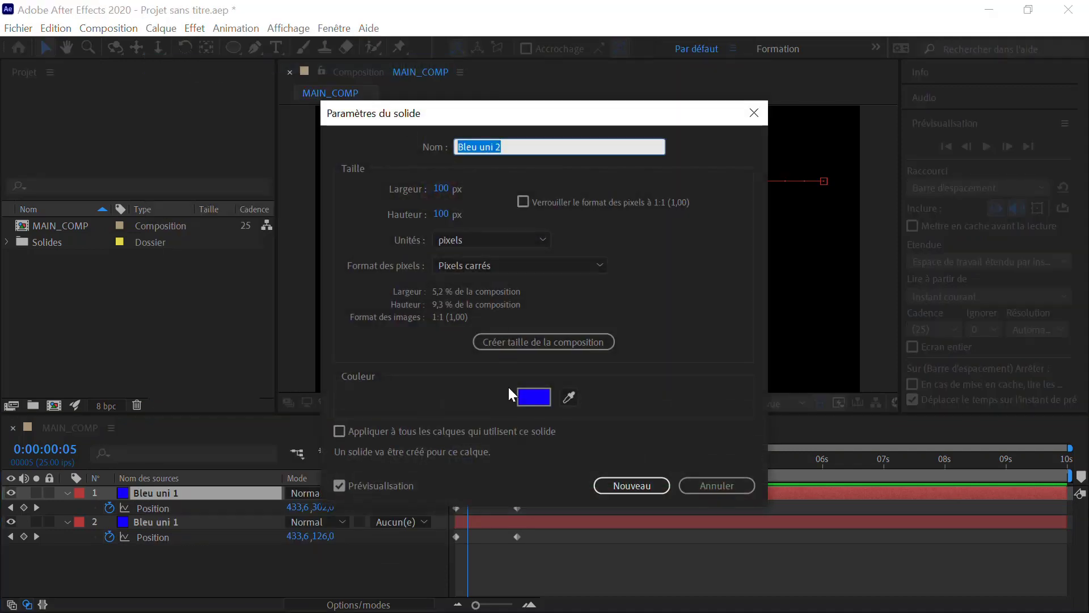
pyautogui.click(533, 398)
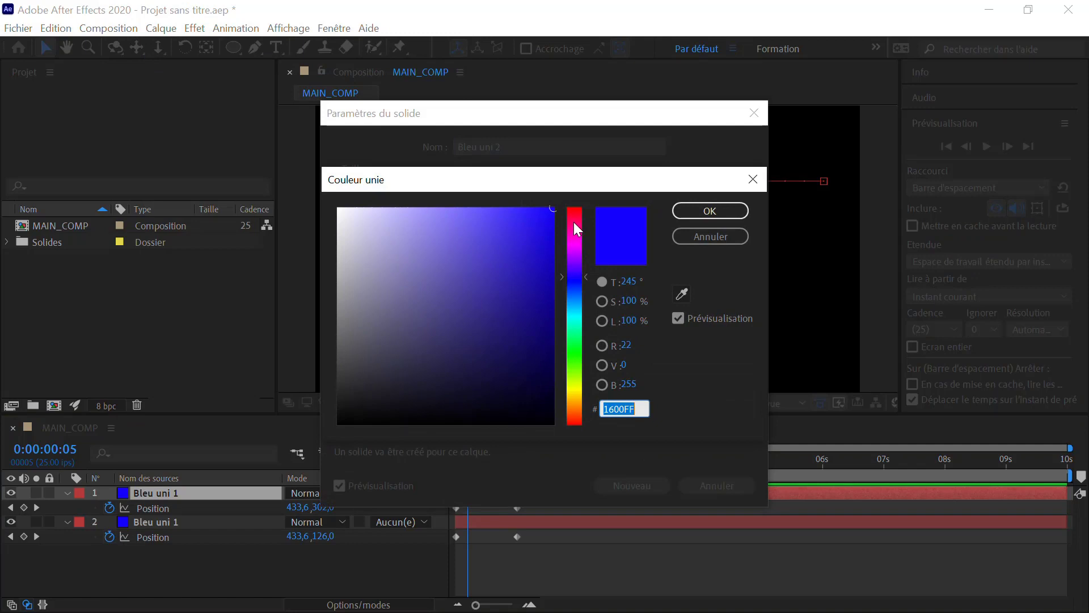
pyautogui.click(575, 388)
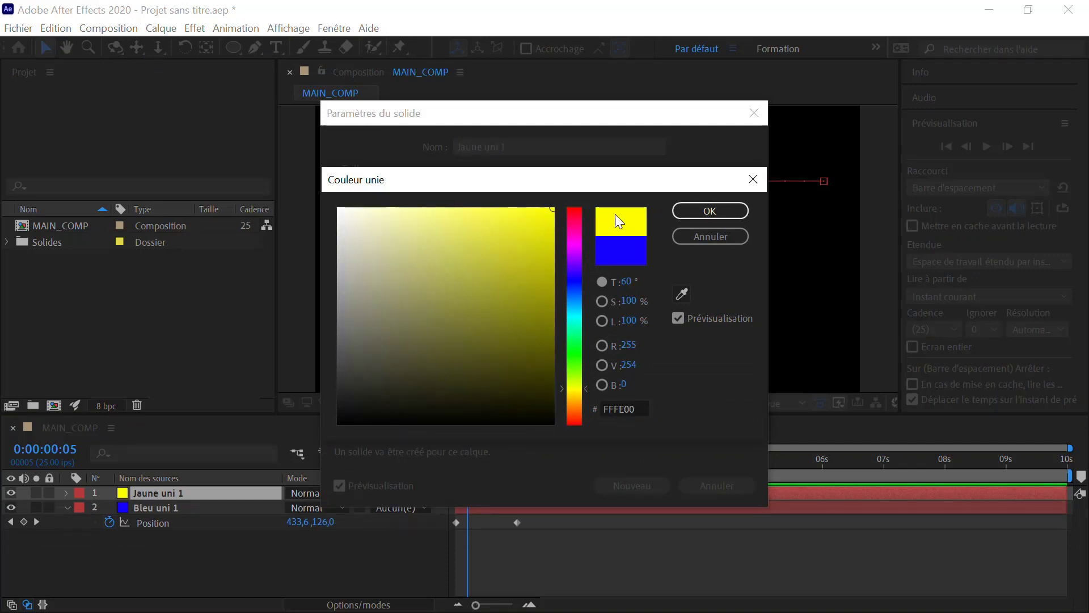
pyautogui.click(711, 210)
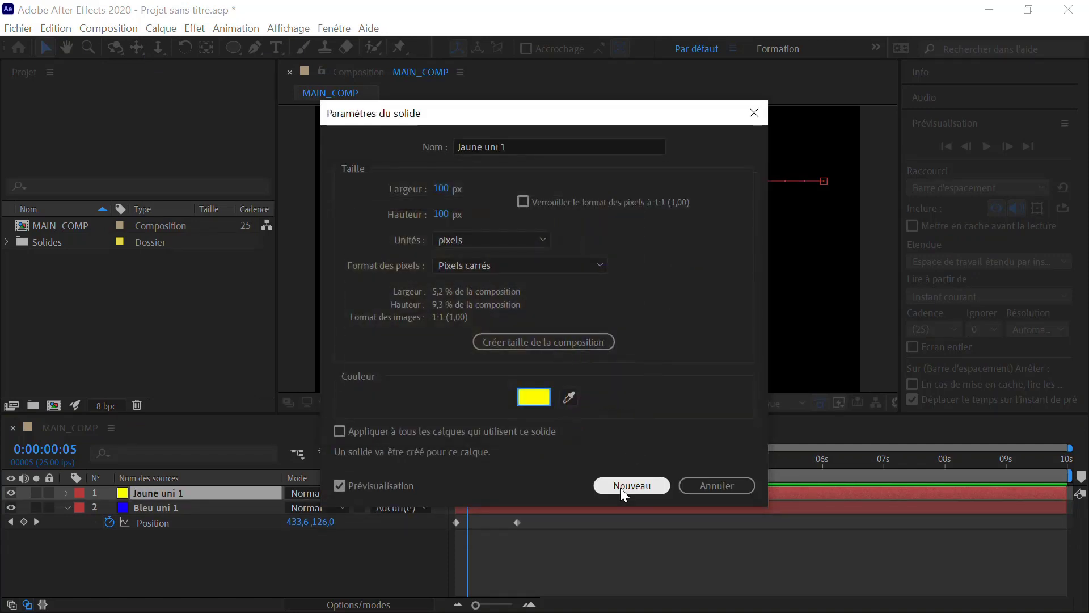
pyautogui.click(621, 487)
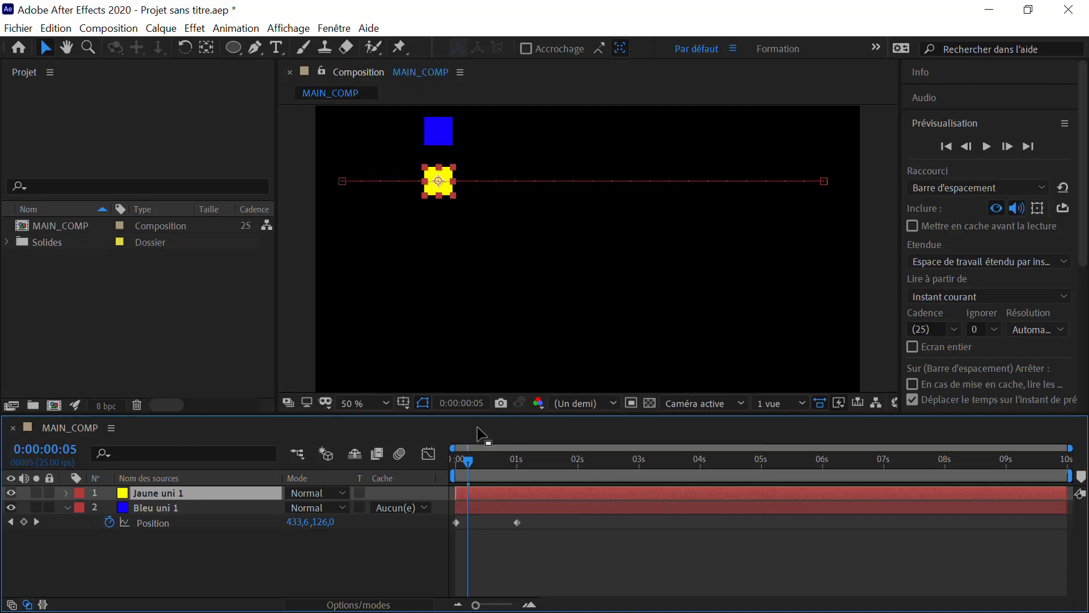
pyautogui.press('p')
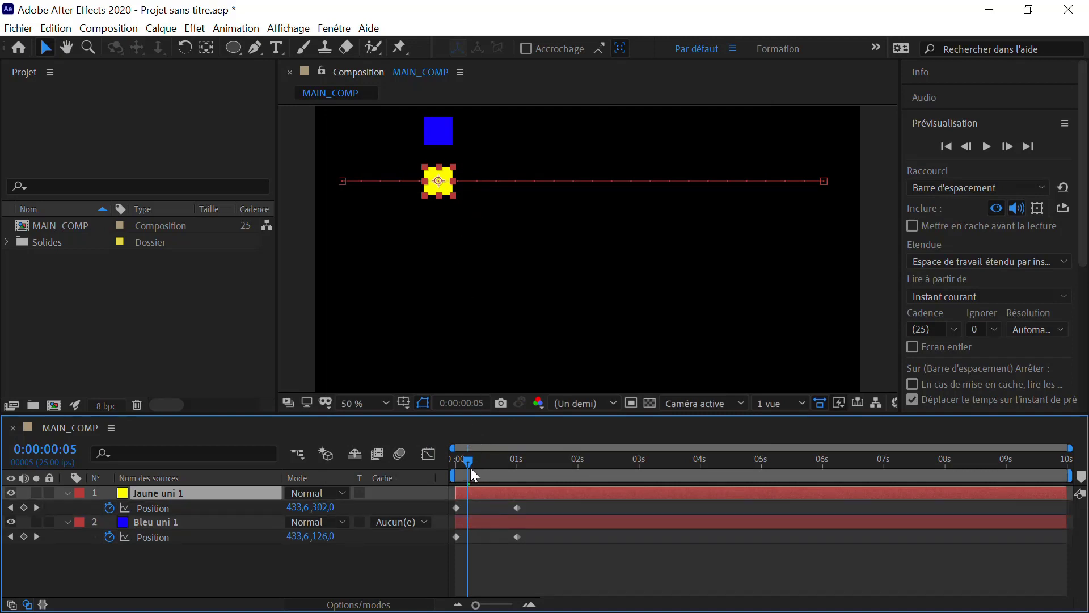
# Scrub to 0:00:00:02 and apply Easy Ease (Lissage de vitesse) to the yellow solid's first Position keyframe
pyautogui.moveTo(470, 467); pyautogui.dragTo(457, 469)
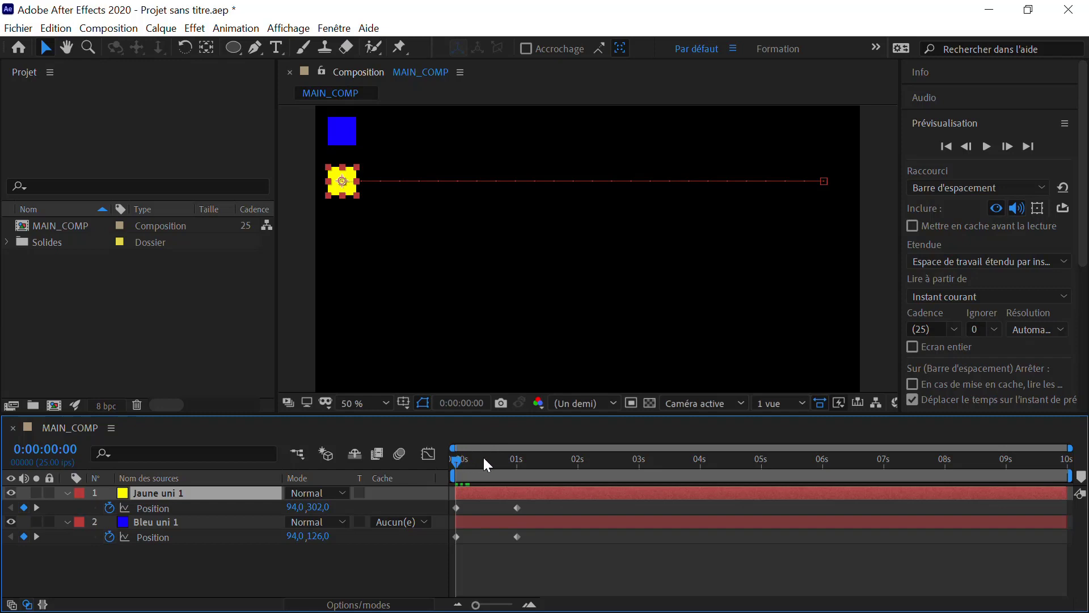
pyautogui.moveTo(459, 462); pyautogui.dragTo(467, 492)
pyautogui.click(457, 508)
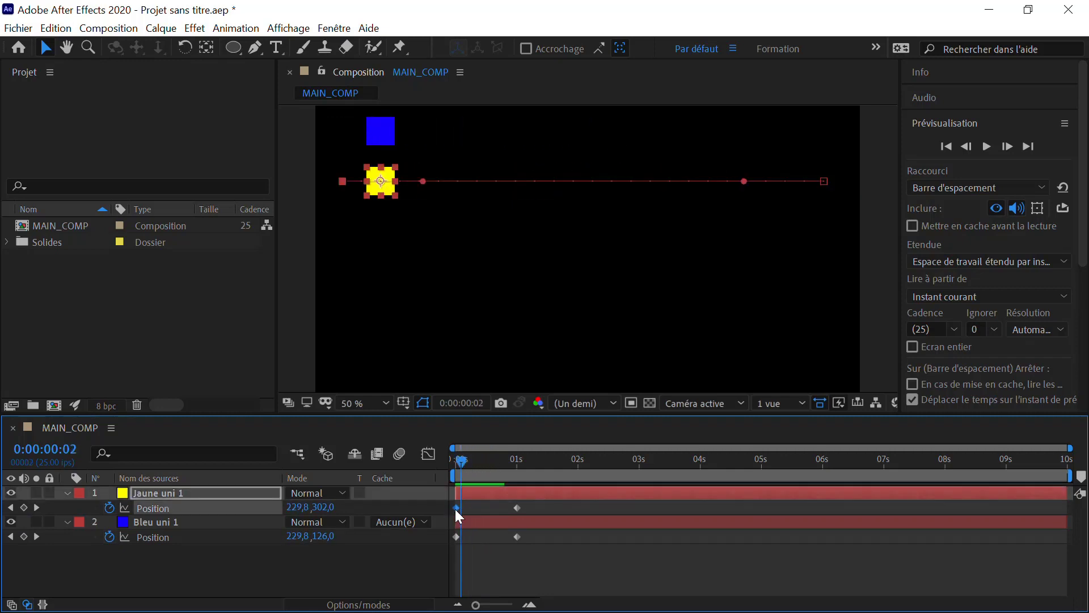
pyautogui.click(454, 512)
pyautogui.click(457, 508)
pyautogui.rightClick(456, 509)
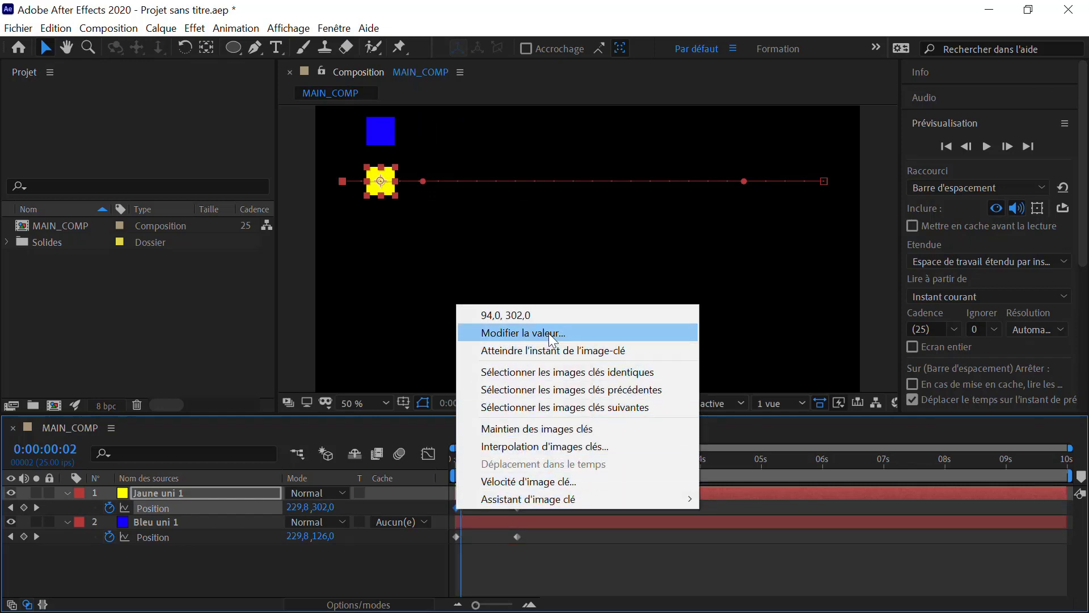
pyautogui.moveTo(566, 496)
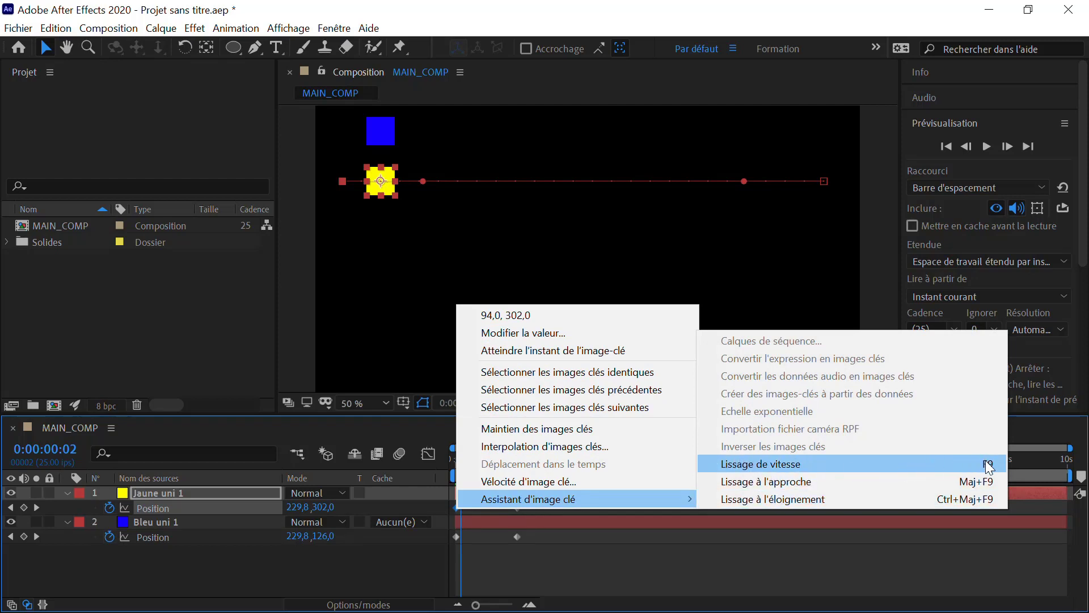
pyautogui.click(791, 469)
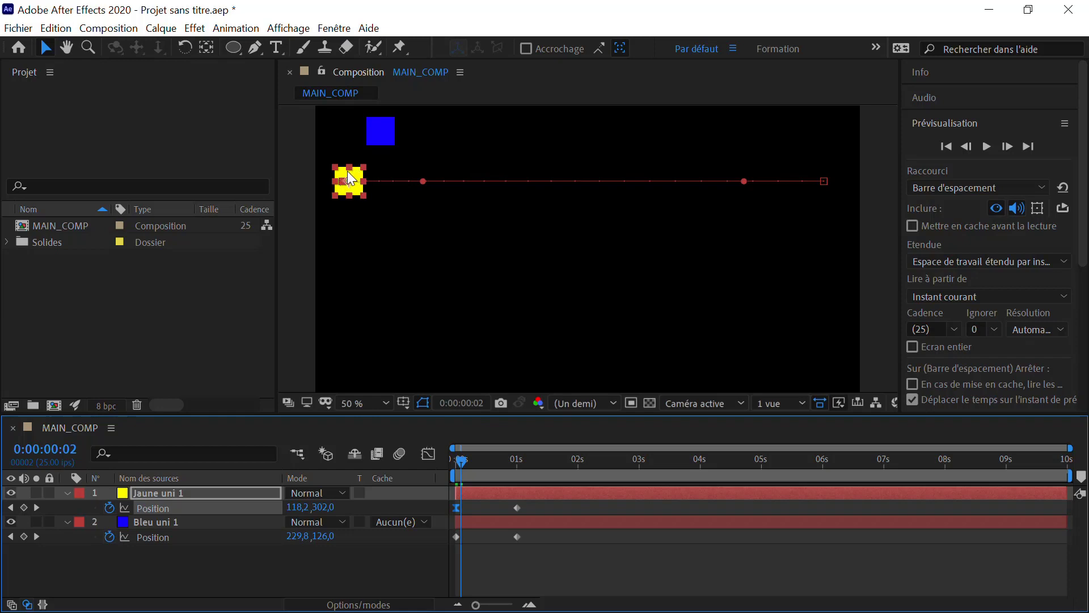
# Examine the spacing of the motion path dots near the yellow solid's first keyframe at 200 % magnification
pyautogui.scroll(4, 372, 183)
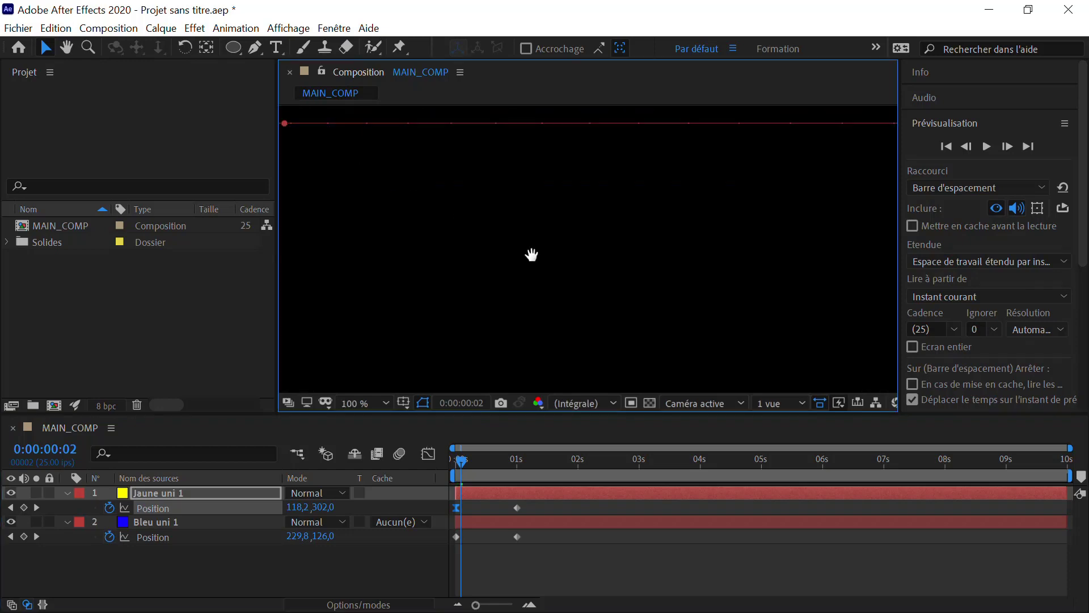
pyautogui.moveTo(405, 244); pyautogui.dragTo(605, 295)
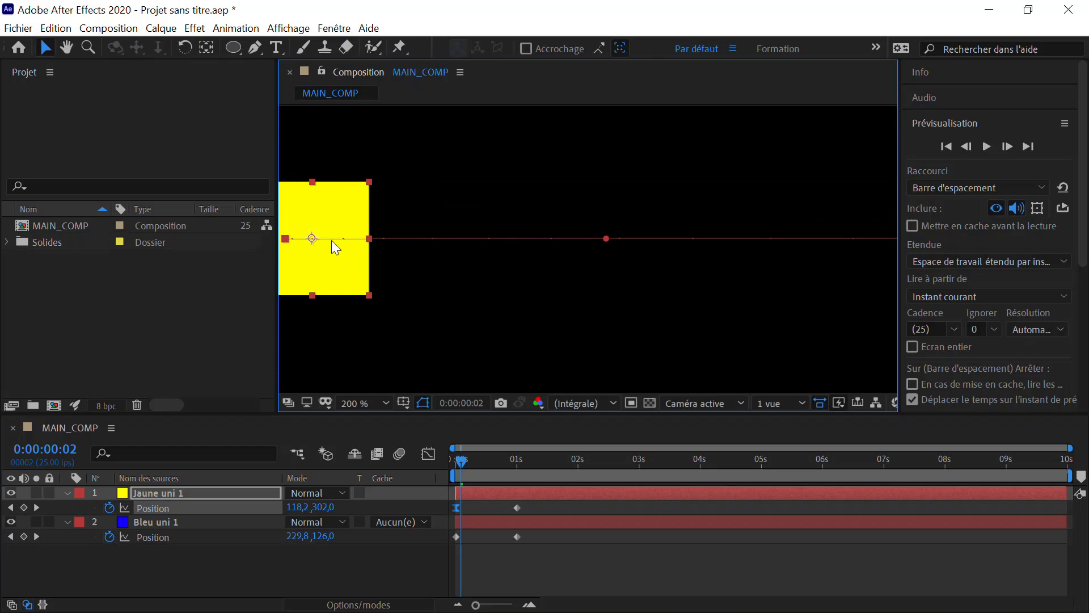
# Compare the motion path dot spacing of the yellow solid with that of the blue solid near their first keyframes
pyautogui.scroll(2, 462, 242)
pyautogui.moveTo(462, 242); pyautogui.dragTo(663, 264)
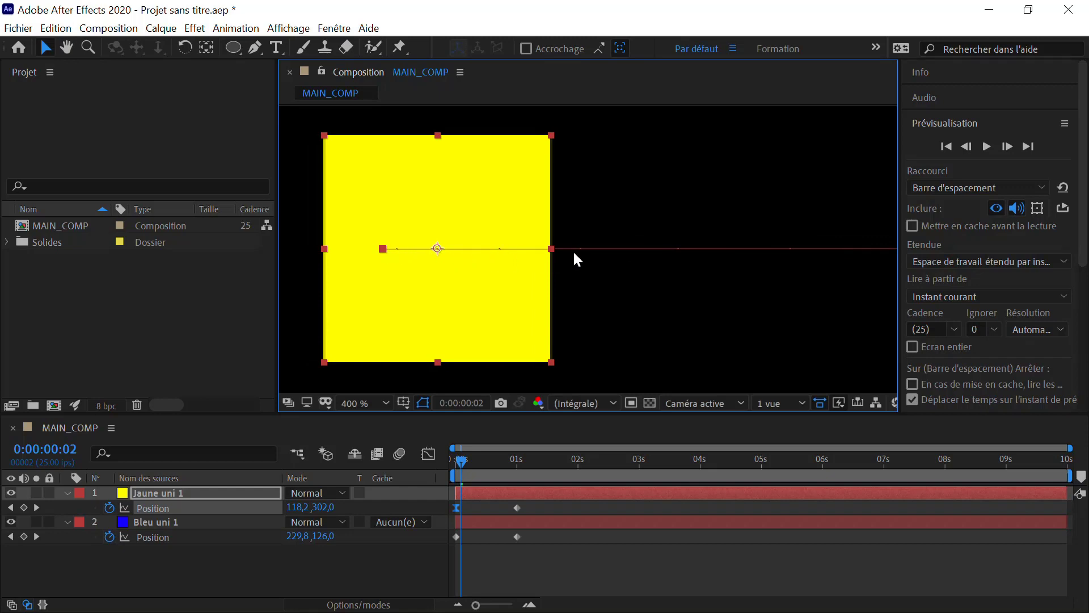
pyautogui.scroll(-3, 587, 247)
pyautogui.moveTo(700, 261); pyautogui.dragTo(529, 254)
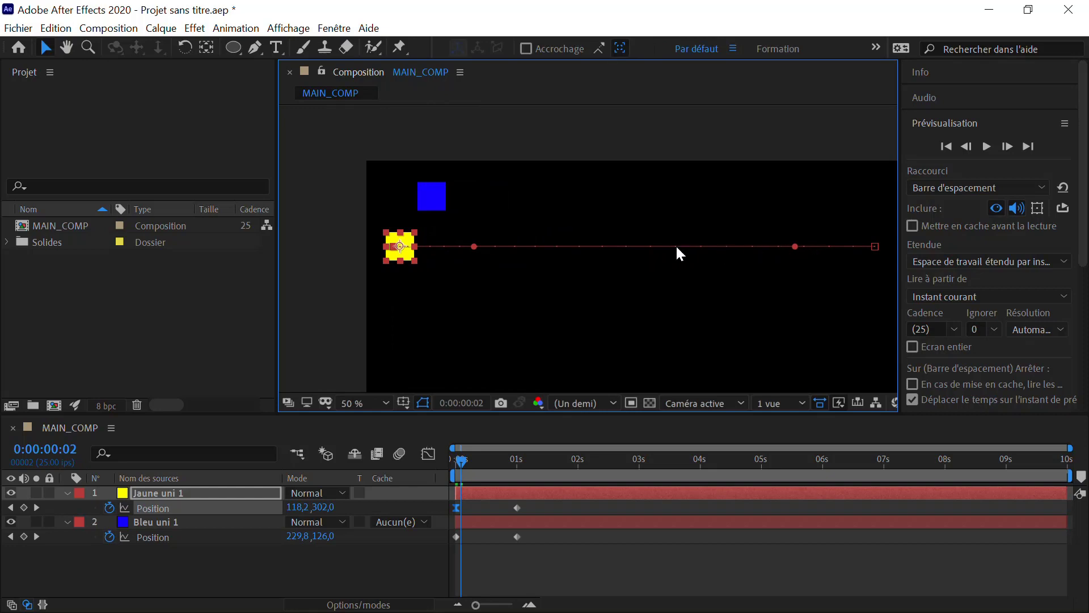
pyautogui.click(442, 205)
pyautogui.scroll(1, 406, 209)
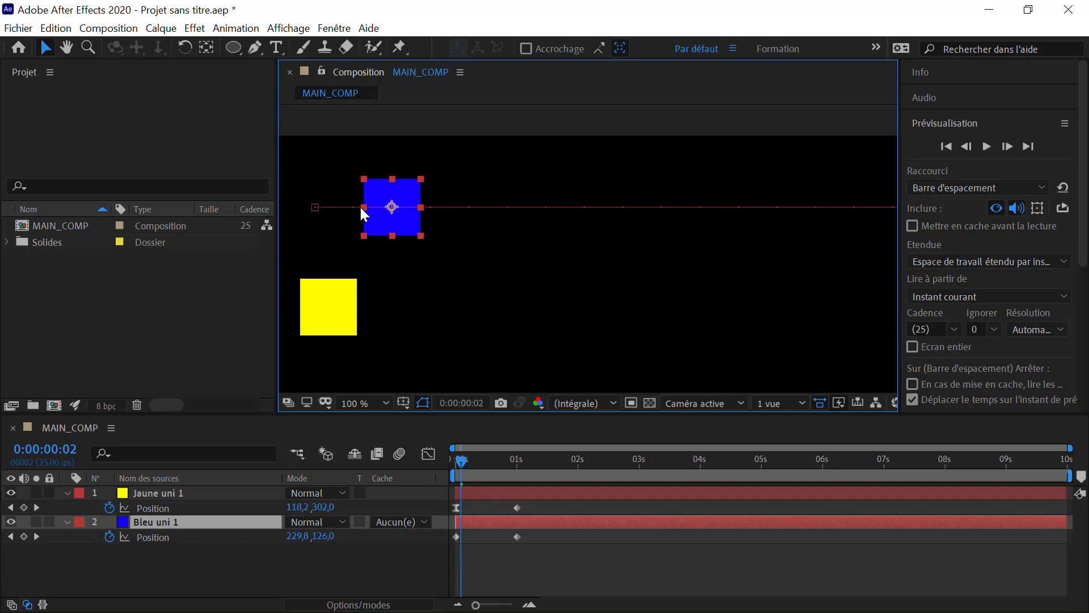
pyautogui.scroll(-1, 581, 245)
pyautogui.moveTo(720, 233); pyautogui.dragTo(532, 223)
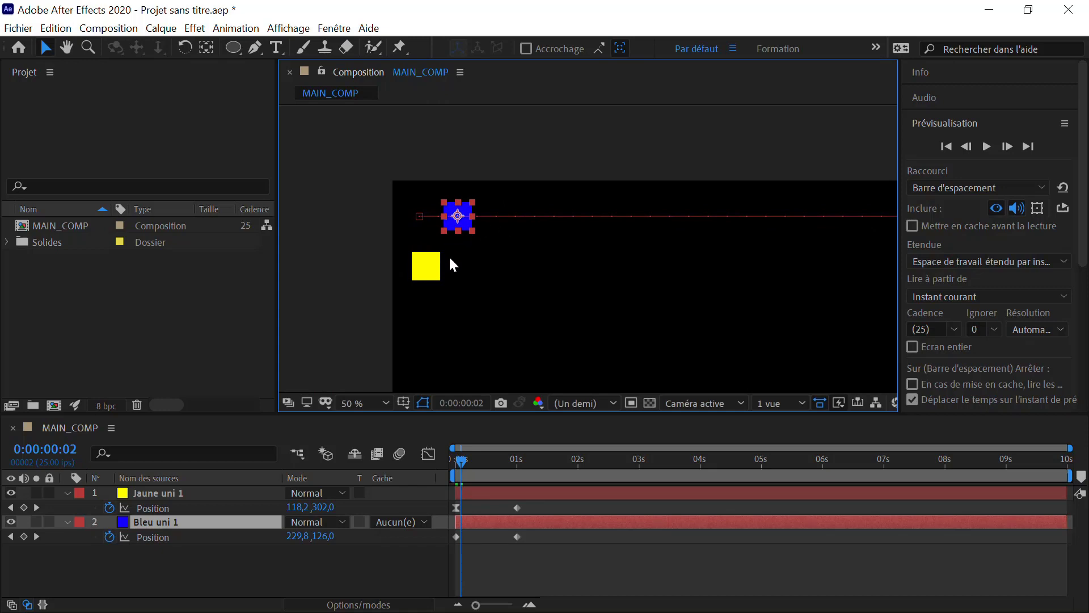
pyautogui.click(429, 270)
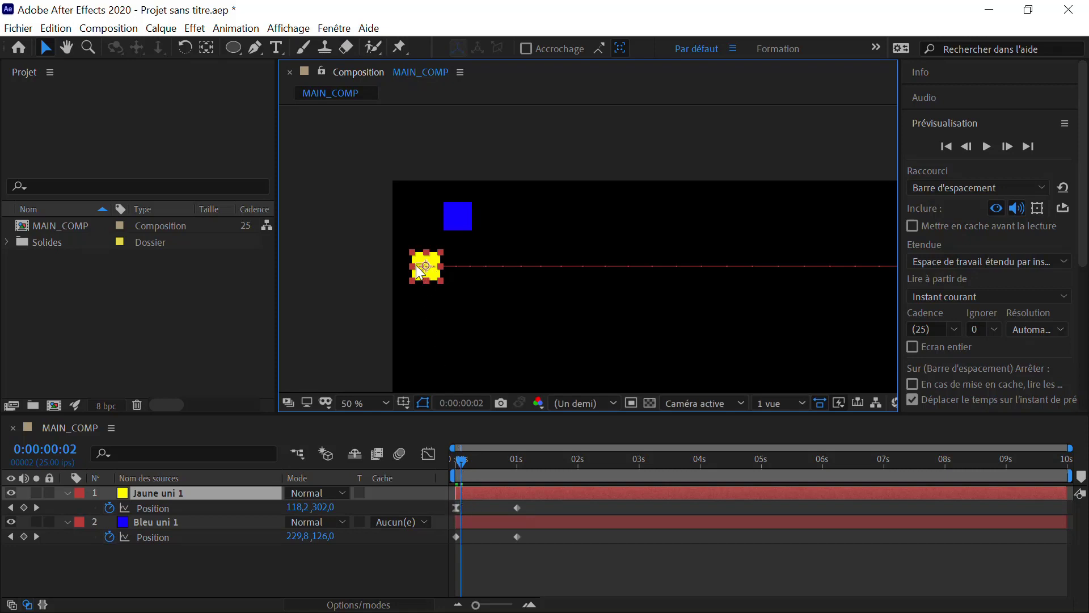
# Play the animation from the start and scrub to 0:00:01:00 to compare how the yellow and blue solids travel
pyautogui.moveTo(461, 464); pyautogui.dragTo(456, 463)
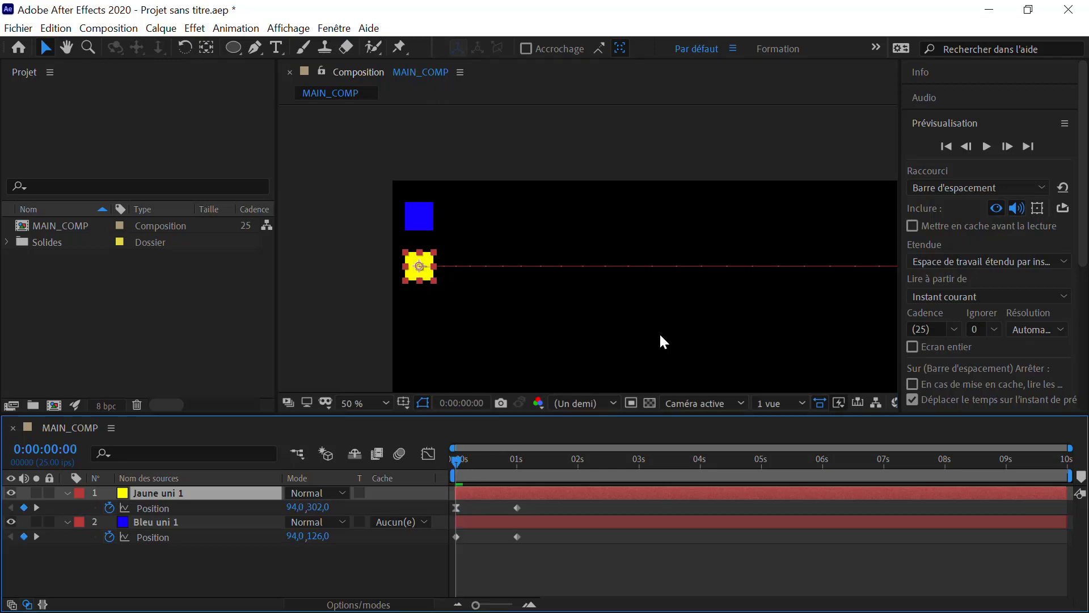
pyautogui.click(986, 148)
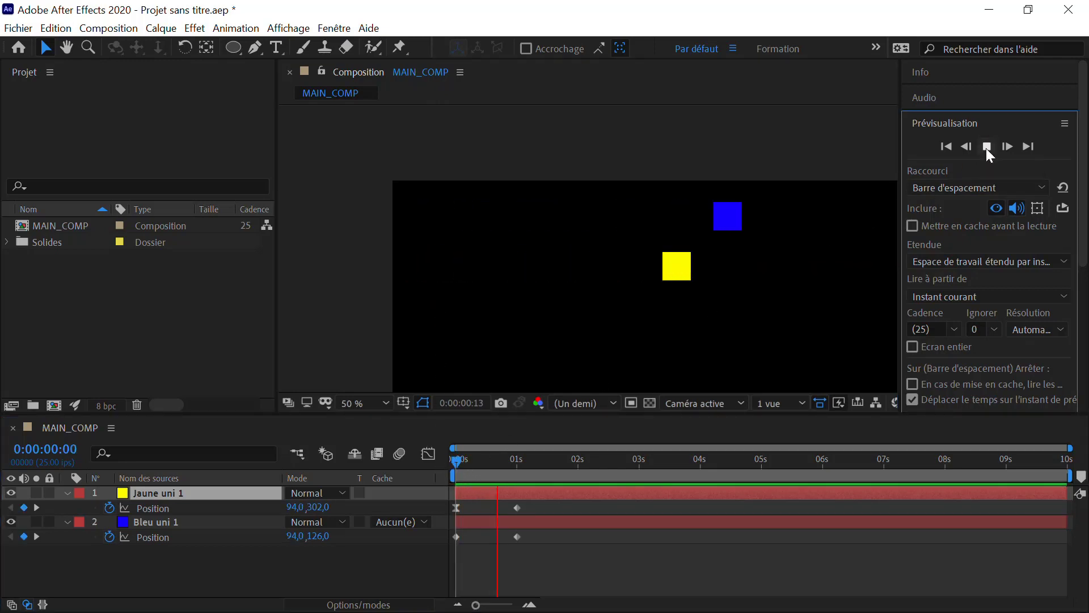
pyautogui.press('space')
pyautogui.moveTo(737, 256); pyautogui.dragTo(625, 238)
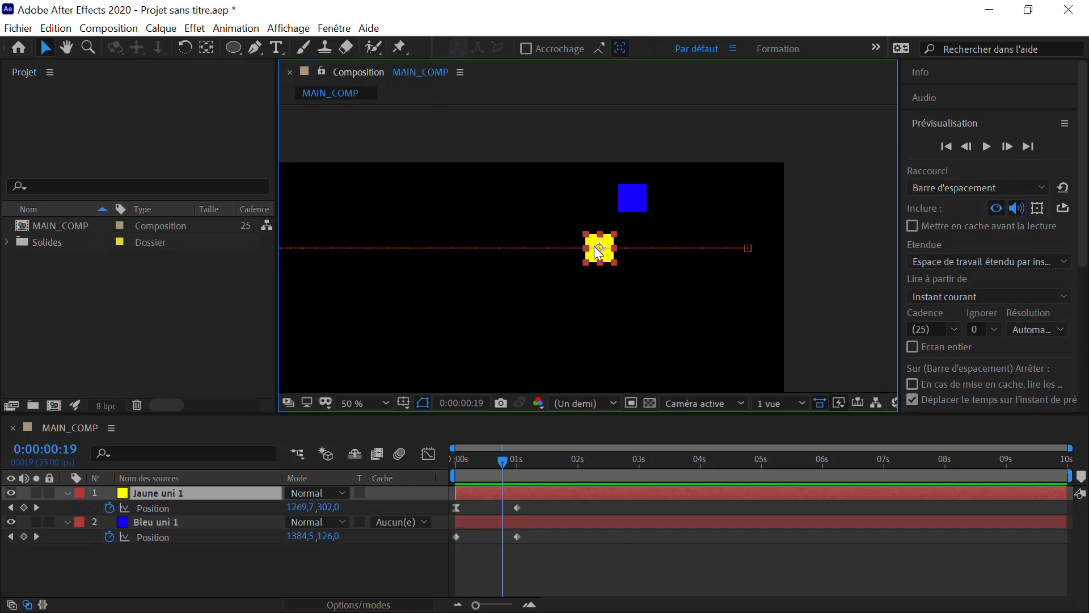
pyautogui.moveTo(479, 270); pyautogui.dragTo(576, 265)
pyautogui.press('v')
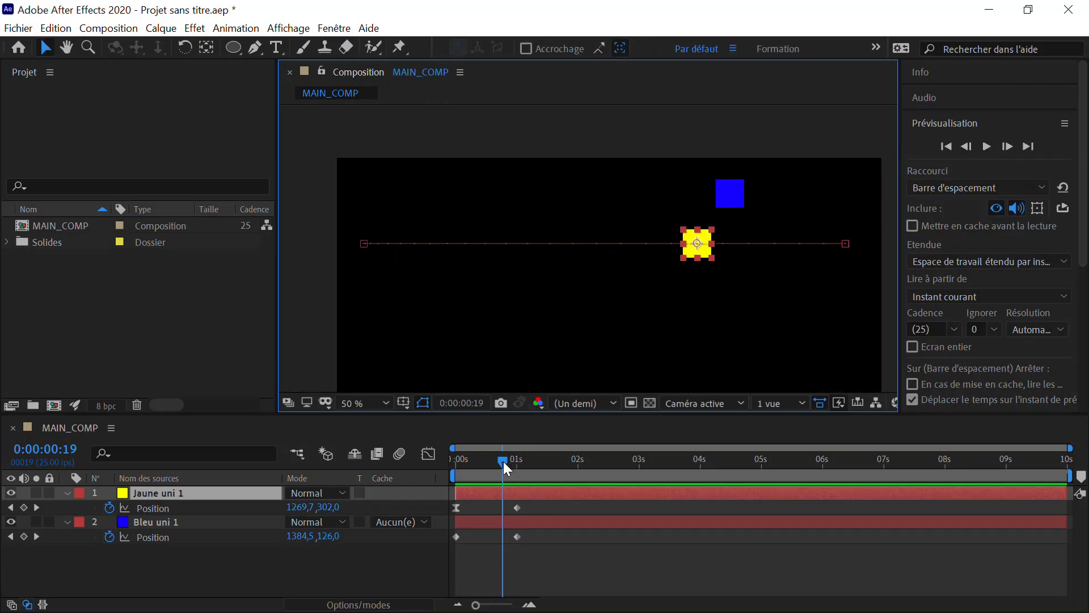
pyautogui.moveTo(503, 461); pyautogui.dragTo(507, 461)
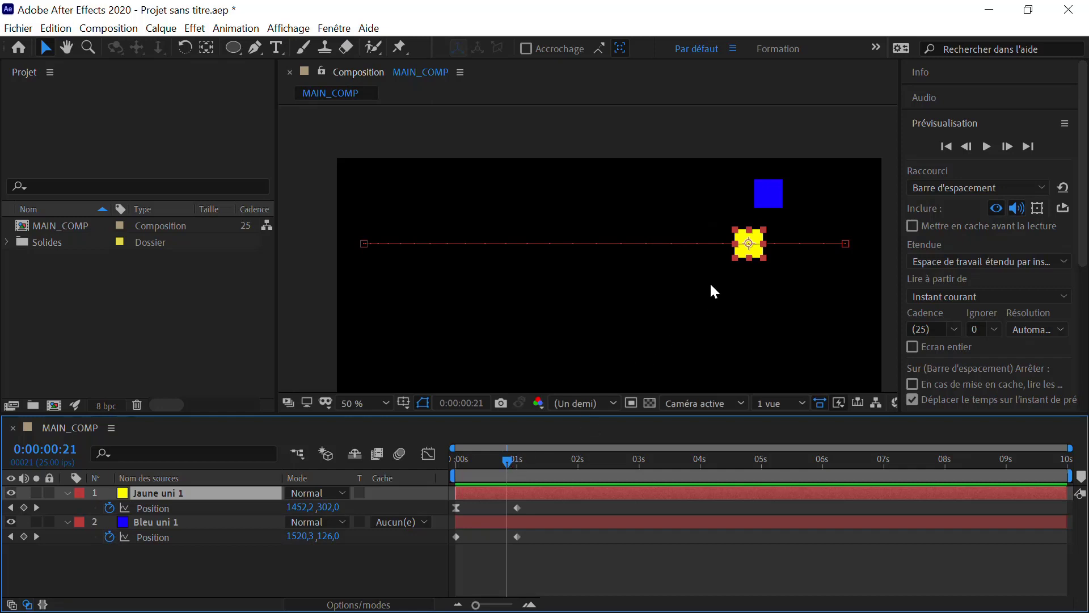
pyautogui.moveTo(508, 461); pyautogui.dragTo(520, 461)
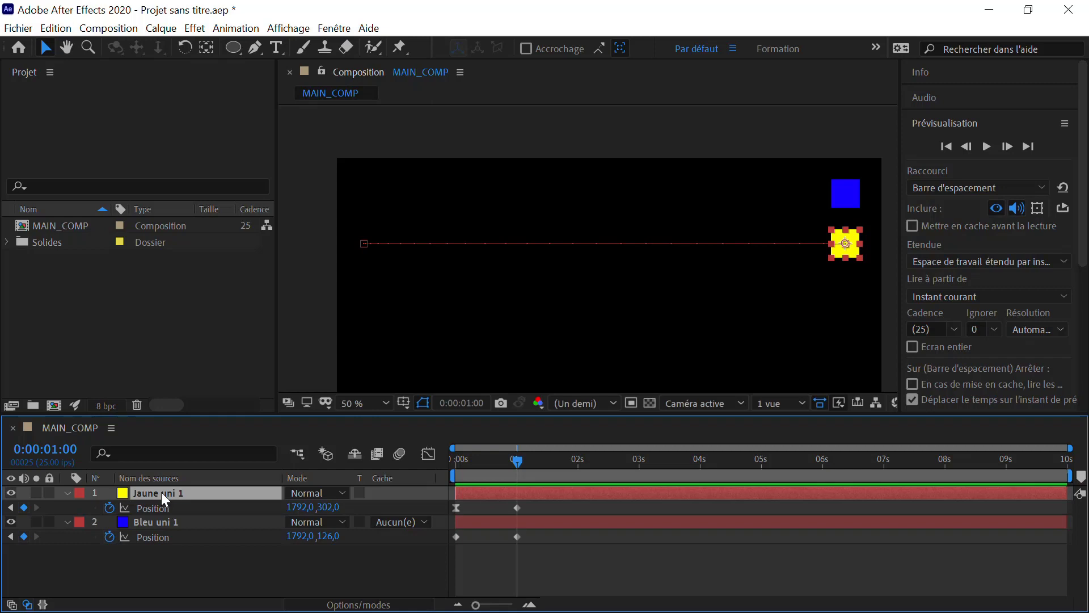
# Duplicate the yellow solid and apply Easy Ease (Lissage de vitesse) to the duplicate's second Position keyframe at 0:00:01:00
pyautogui.hotkey('ctrl', 'd')
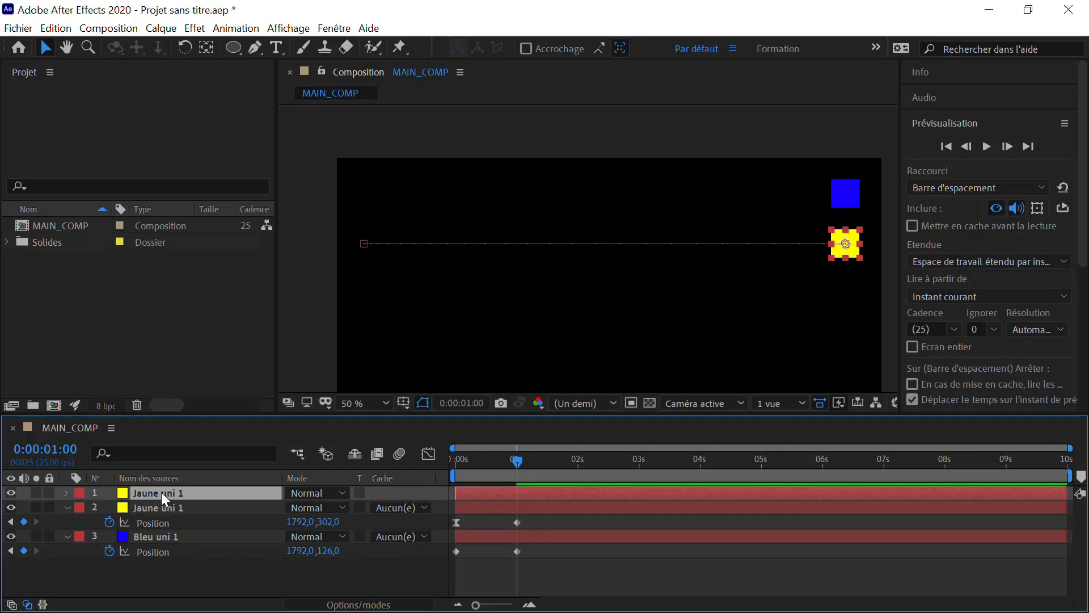
pyautogui.press('p')
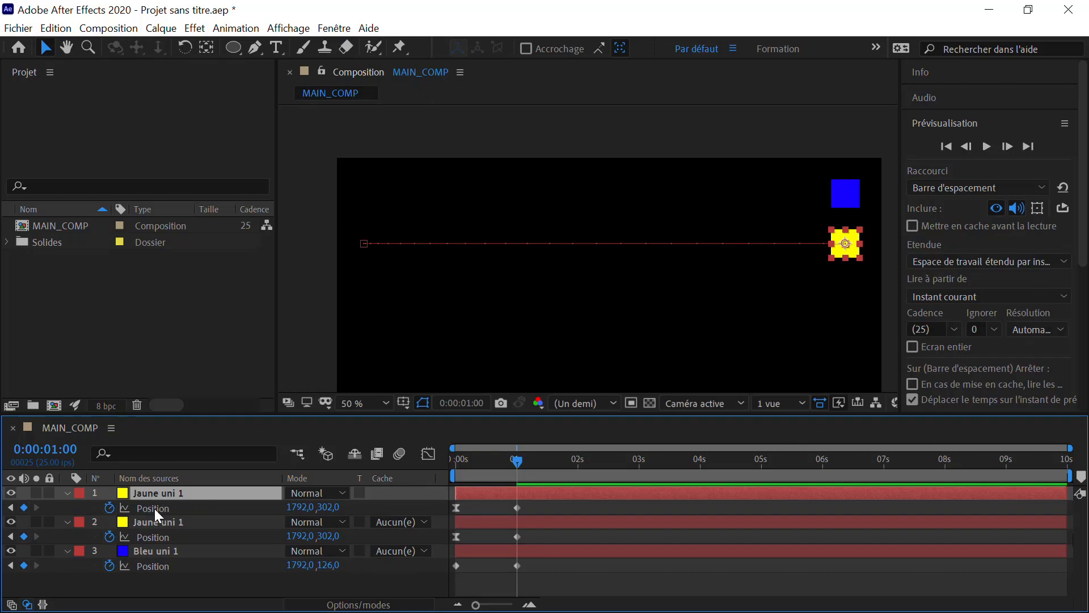
pyautogui.click(154, 508)
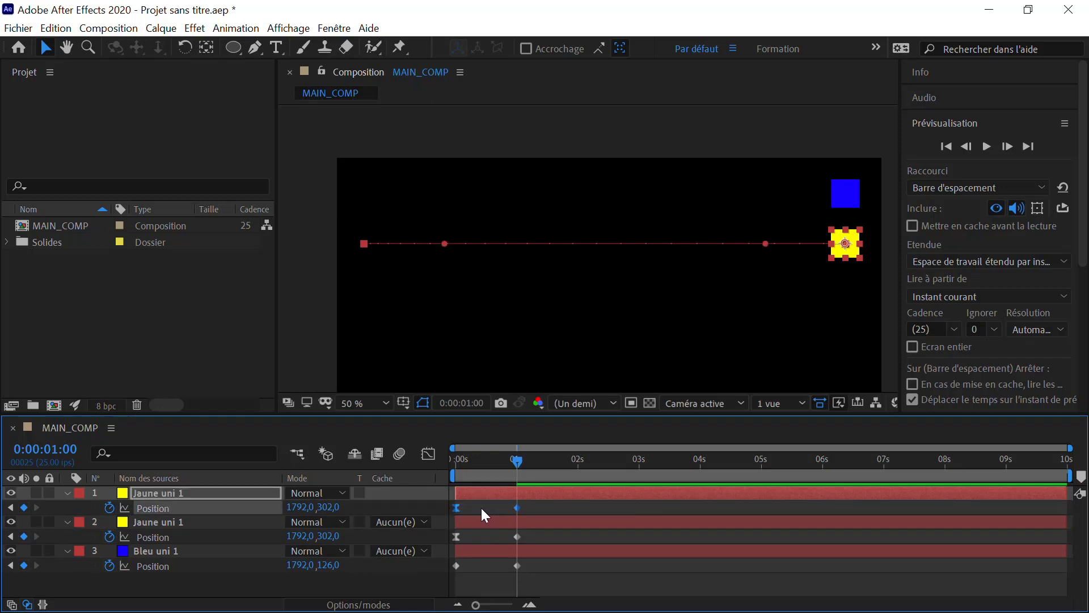
pyautogui.click(517, 507)
pyautogui.rightClick(515, 508)
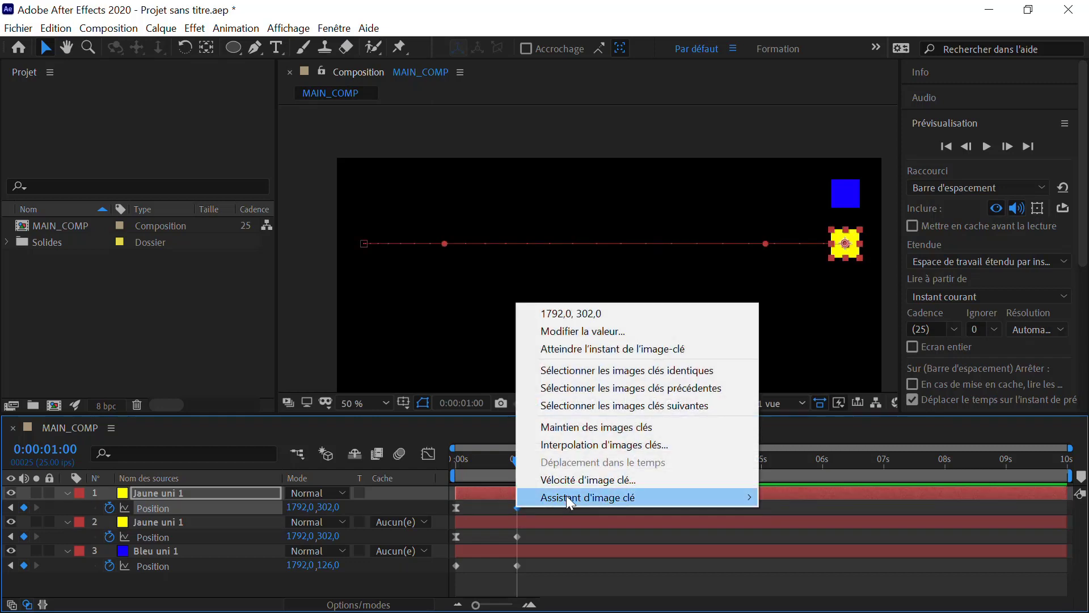
pyautogui.moveTo(566, 495)
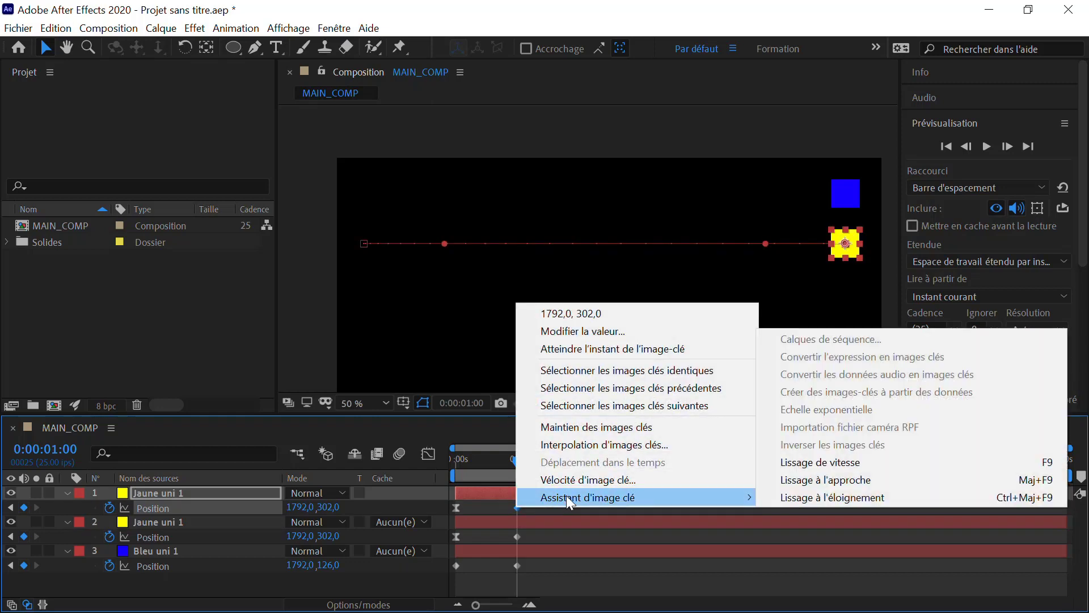
pyautogui.click(822, 462)
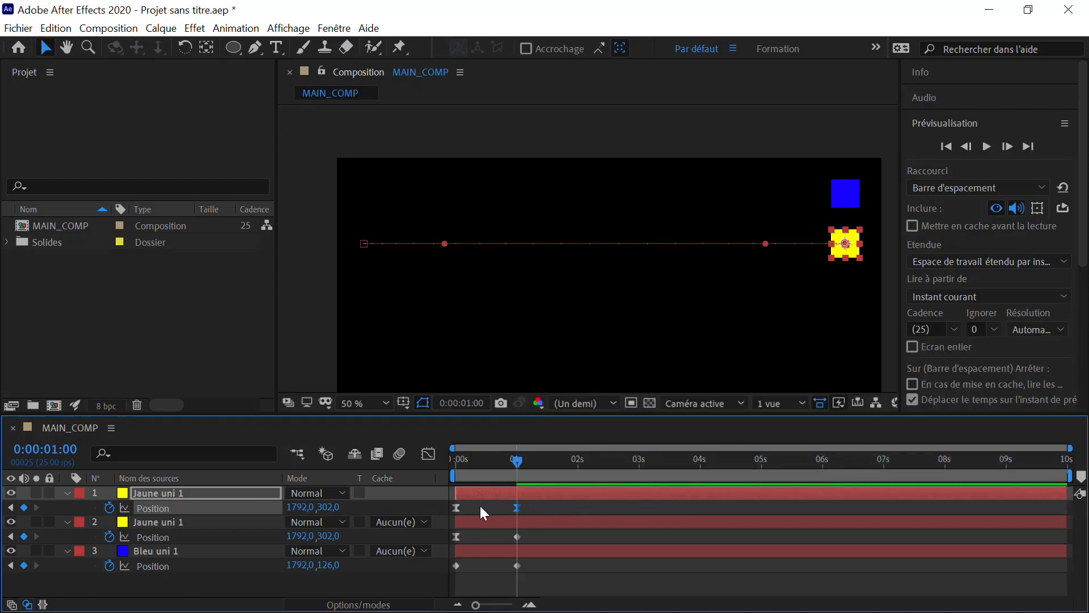
# Return to 0:00:00:00, recolor the duplicate as a new magenta solid with color FF00E0 and reveal its Position keyframes
pyautogui.moveTo(513, 457); pyautogui.dragTo(445, 471)
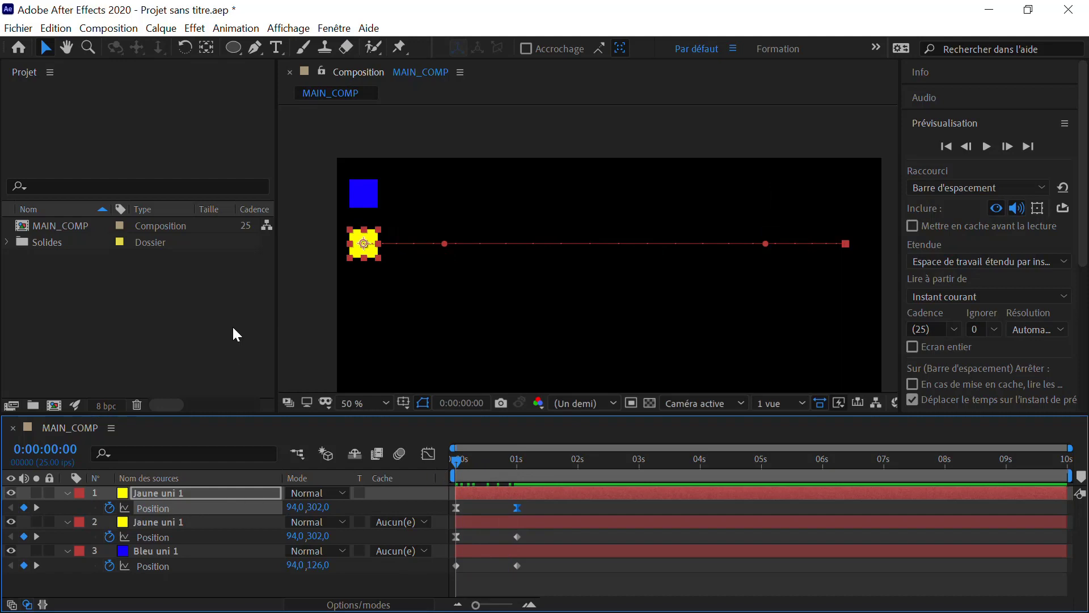
pyautogui.click(159, 29)
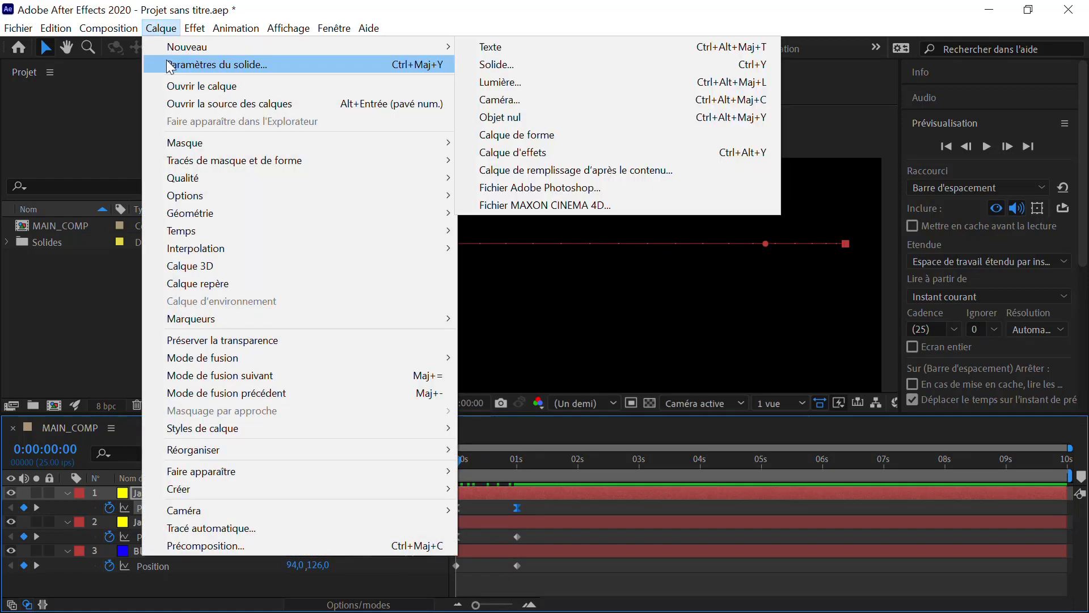
pyautogui.click(169, 66)
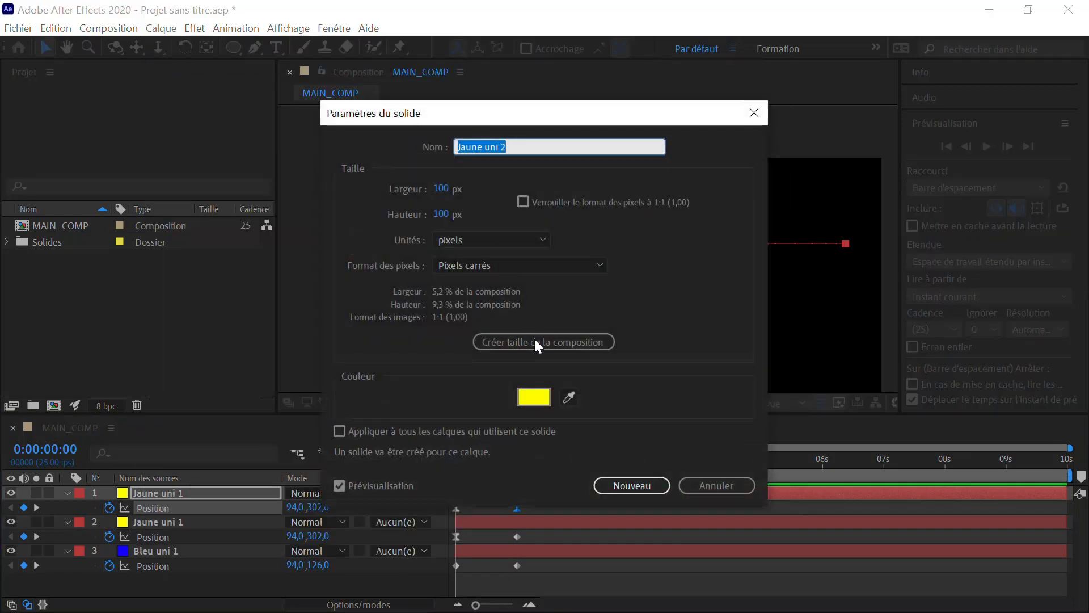
pyautogui.click(537, 399)
pyautogui.click(574, 239)
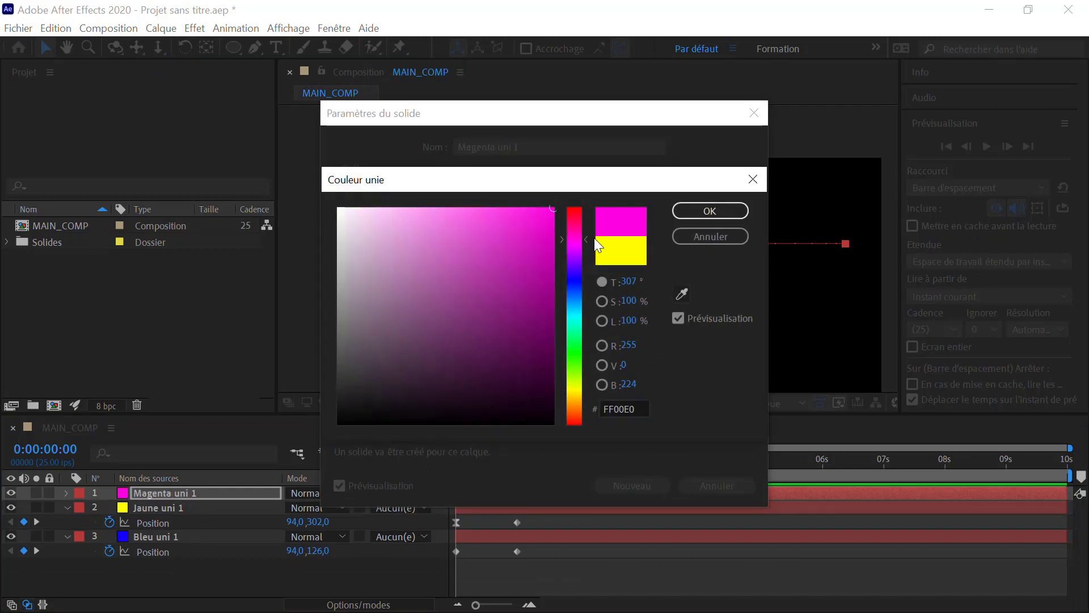
pyautogui.click(691, 216)
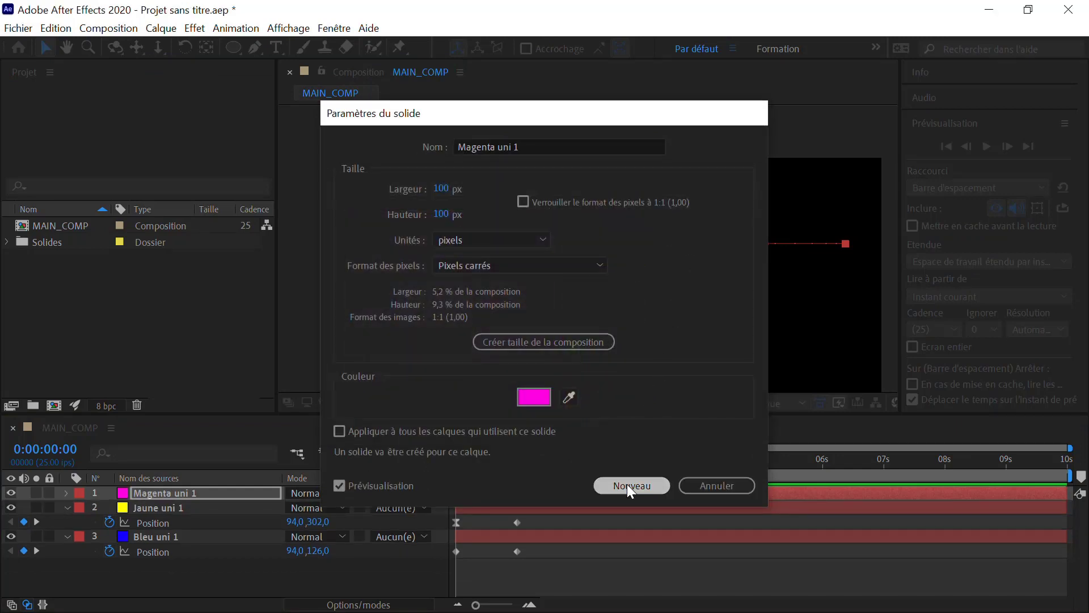
pyautogui.click(628, 484)
pyautogui.press('p')
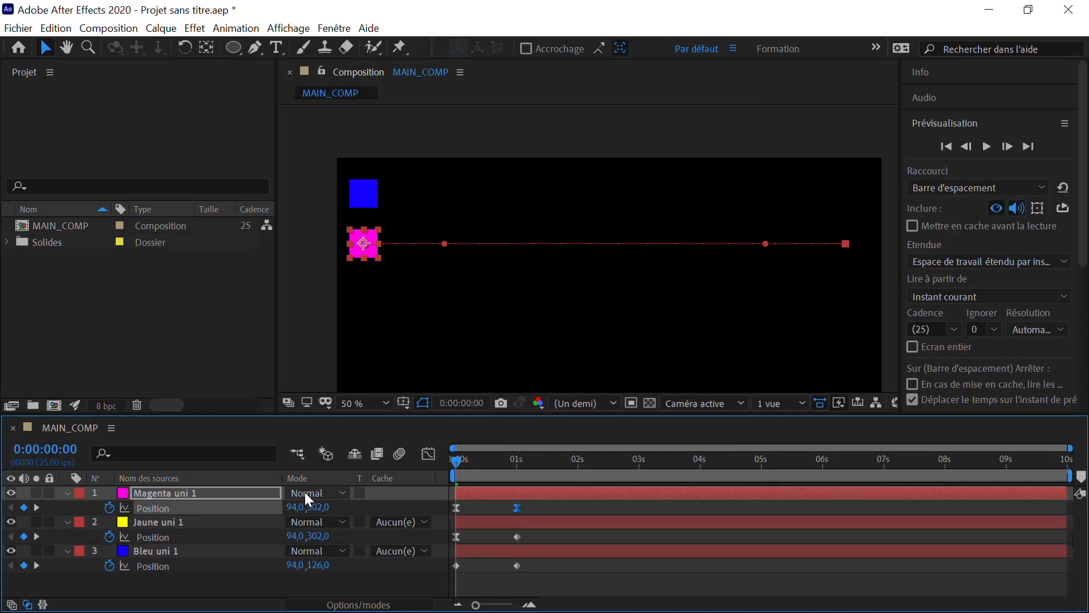
# Move both Position keyframes of the magenta solid straight down to a vertical value of 454,0
pyautogui.click(167, 509)
pyautogui.click(370, 251)
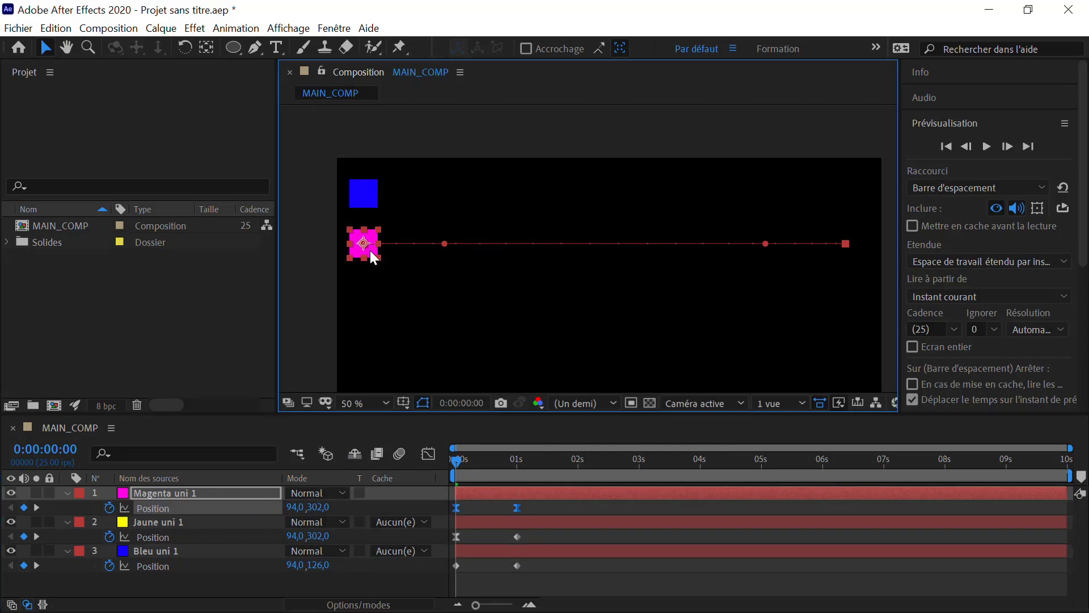
pyautogui.moveTo(370, 250); pyautogui.dragTo(366, 293)
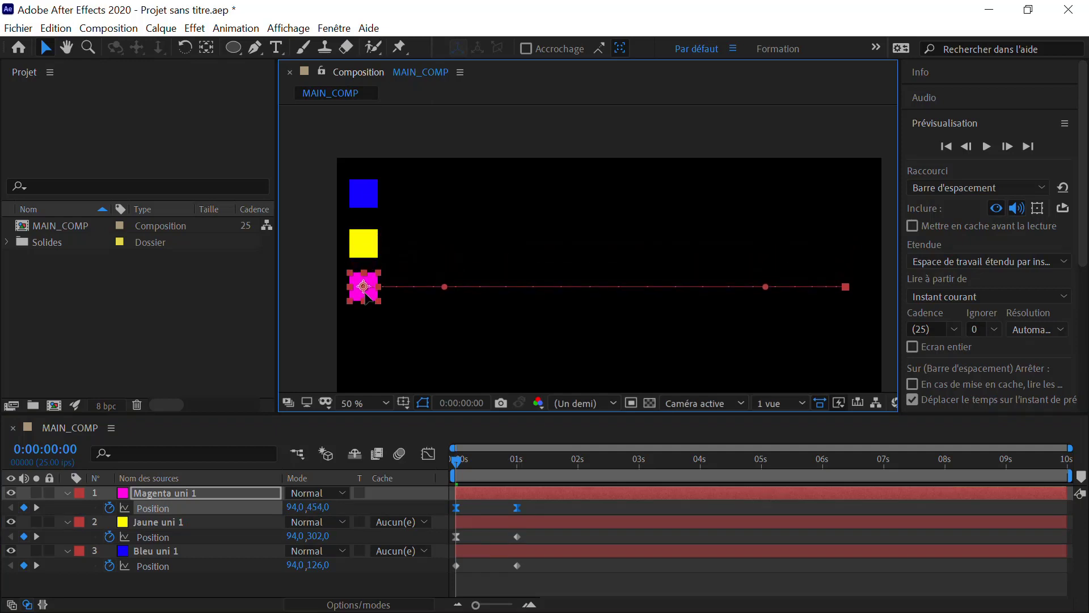
pyautogui.click(309, 312)
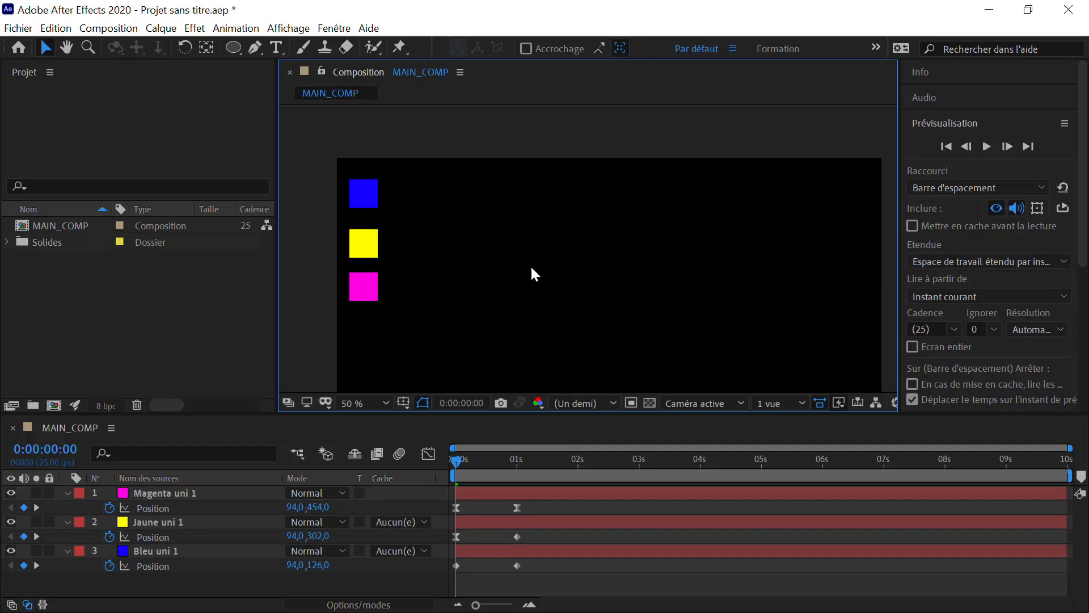
# Play the animation and scrub between 0:00:00:04 and 0:00:00:10 to compare the motion of the three solids
pyautogui.click(989, 144)
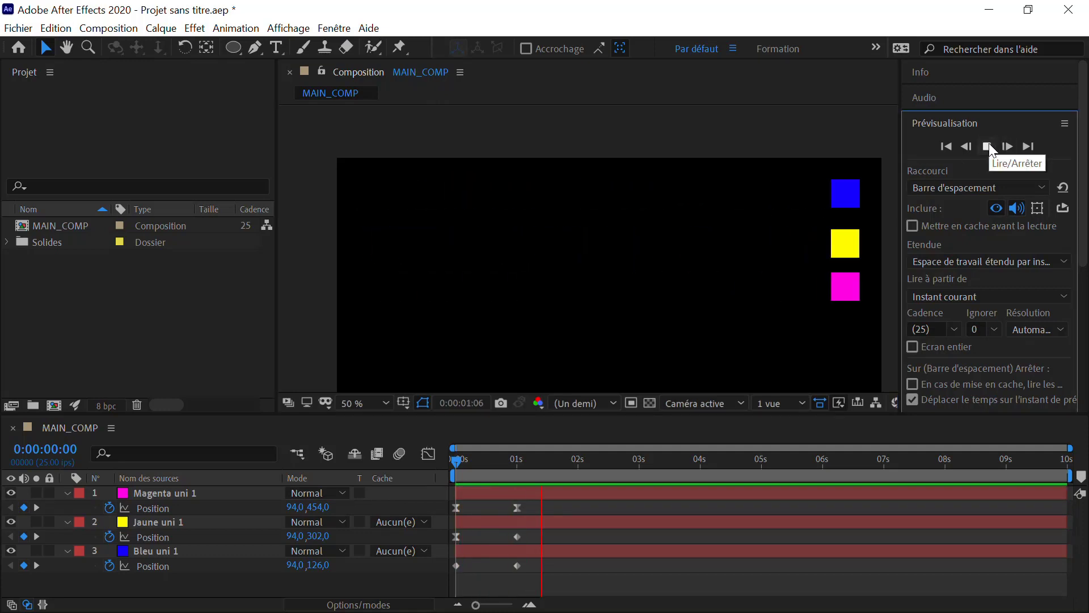
pyautogui.click(475, 461)
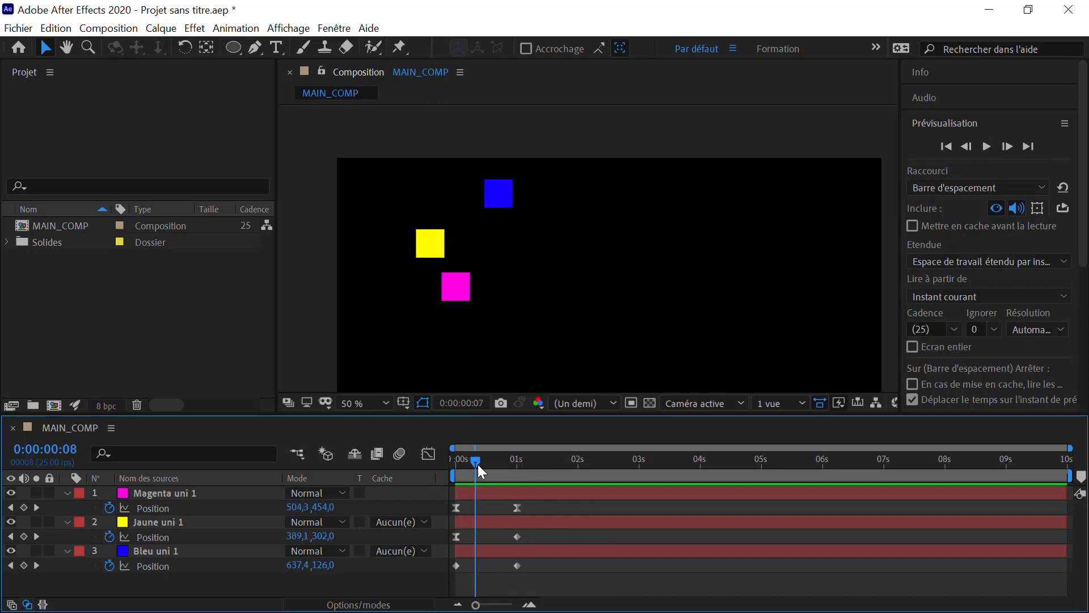
pyautogui.moveTo(478, 464); pyautogui.dragTo(481, 464)
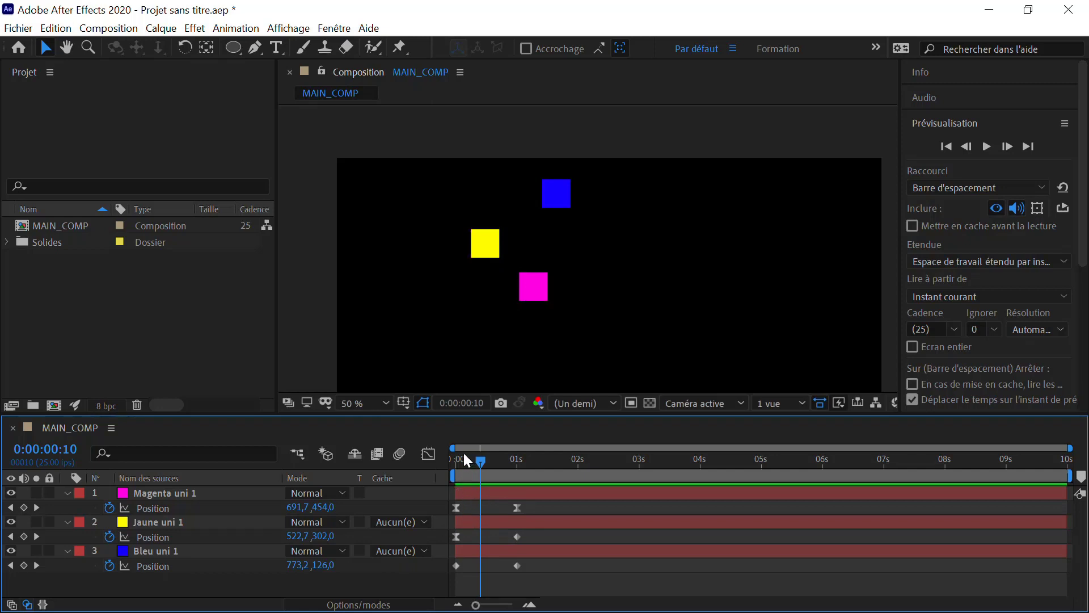
pyautogui.moveTo(464, 455)
pyautogui.mouseDown()
pyautogui.moveTo(454, 461)
pyautogui.moveTo(519, 462)
pyautogui.moveTo(463, 471)
pyautogui.mouseUp()
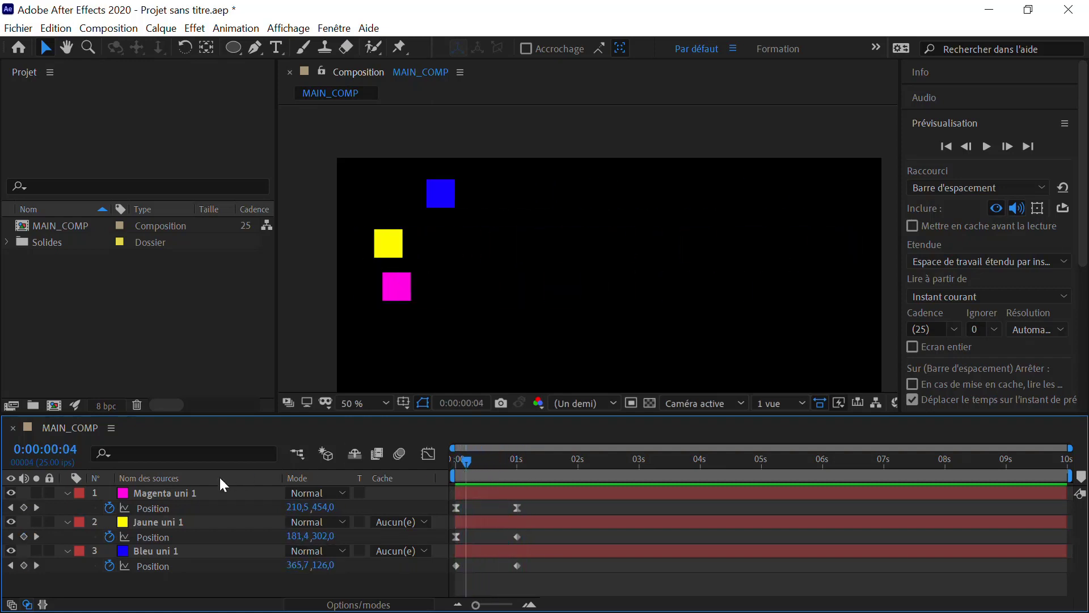
# Duplicate the blue solid and place the copy at the top of the layer stack
pyautogui.click(158, 552)
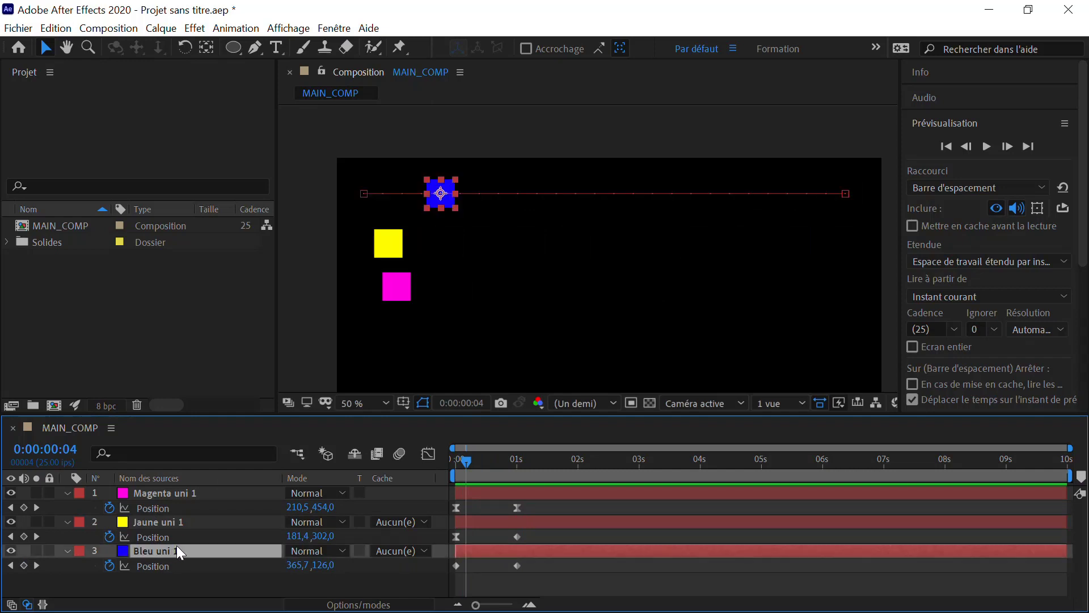
pyautogui.hotkey('ctrl', 'd')
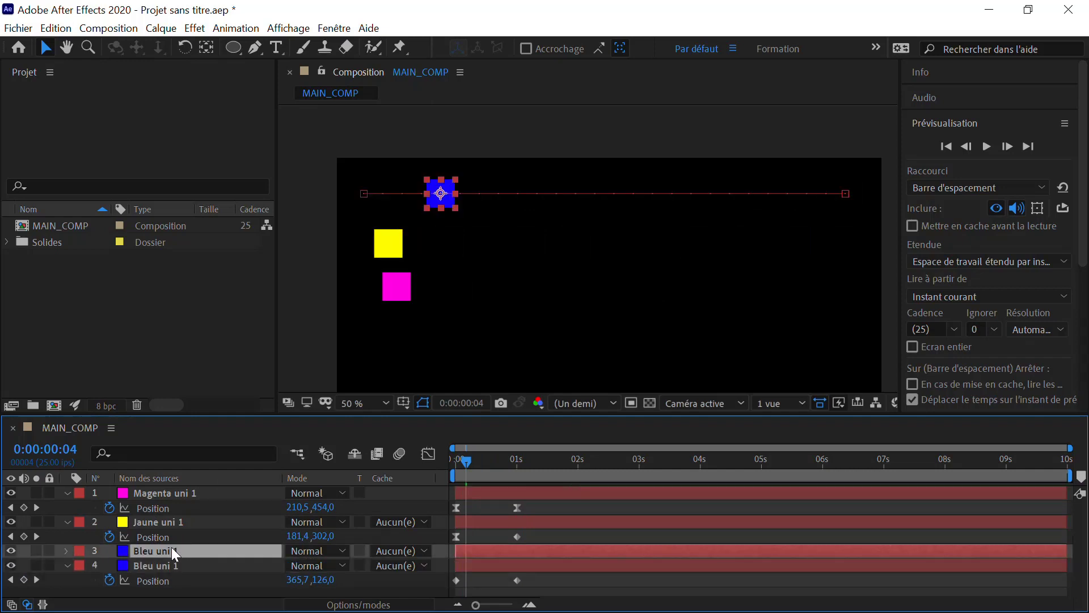
pyautogui.moveTo(171, 547); pyautogui.dragTo(178, 496)
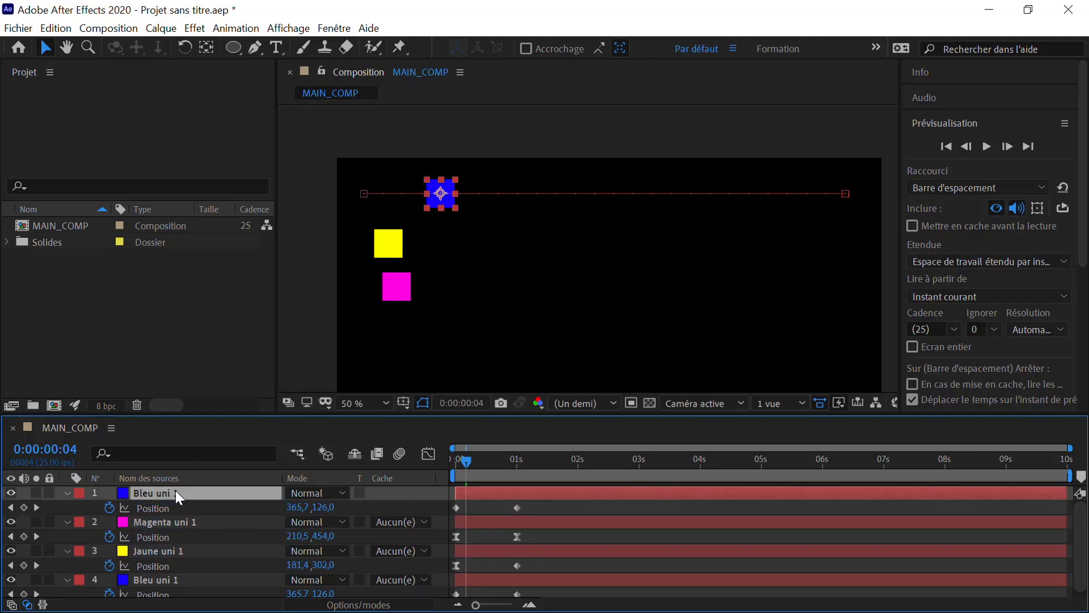
# Recolor the duplicated blue solid as a new green solid with color 1BD204 and reveal its Position keyframes
pyautogui.click(156, 30)
pyautogui.click(176, 66)
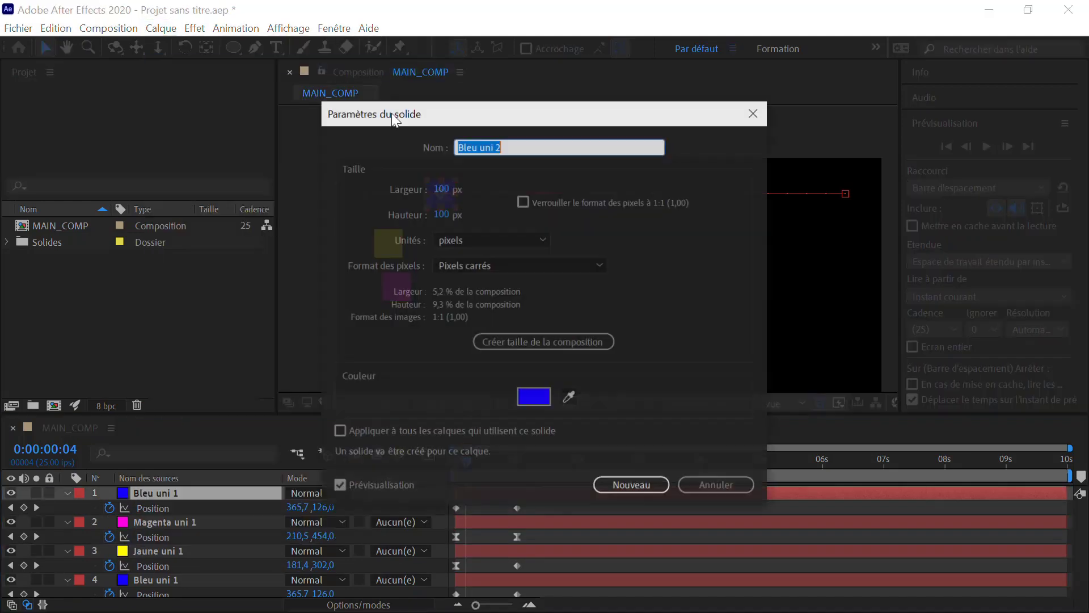
pyautogui.click(526, 394)
pyautogui.click(574, 356)
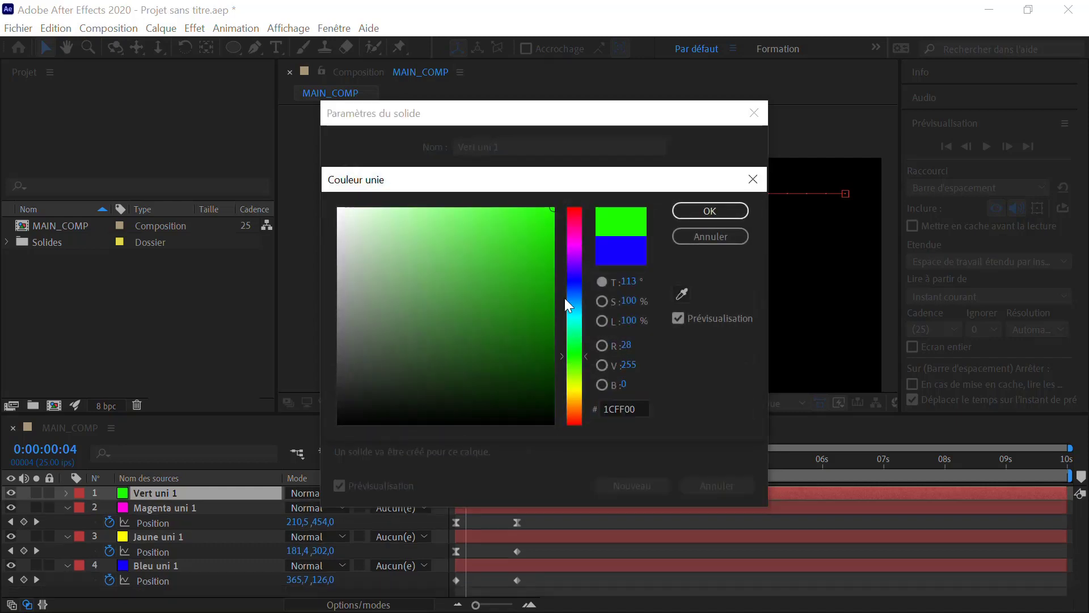
pyautogui.click(549, 272)
pyautogui.click(549, 247)
pyautogui.click(710, 211)
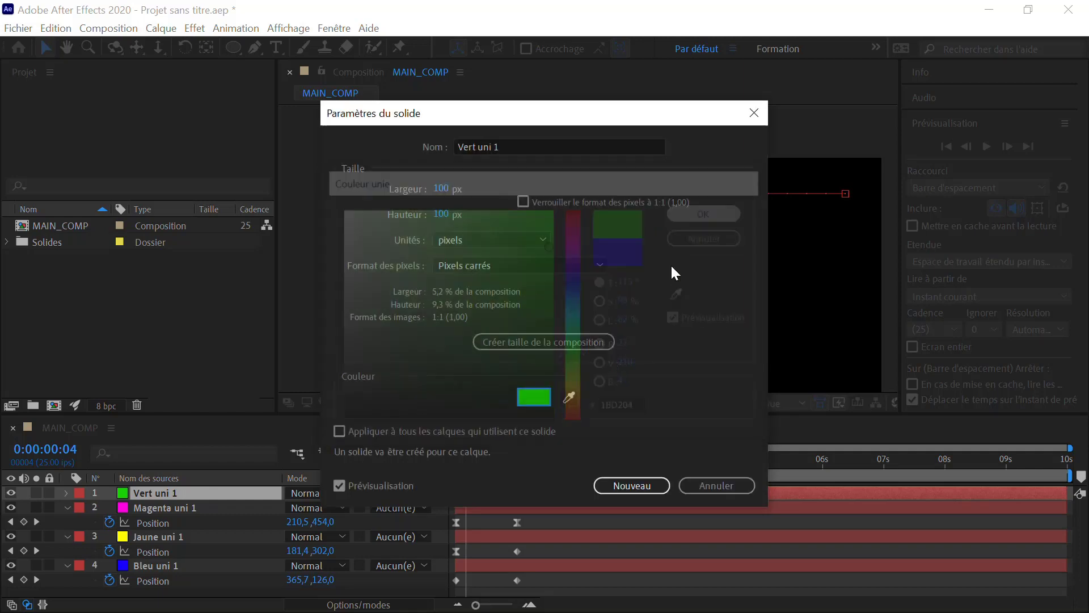
pyautogui.click(615, 480)
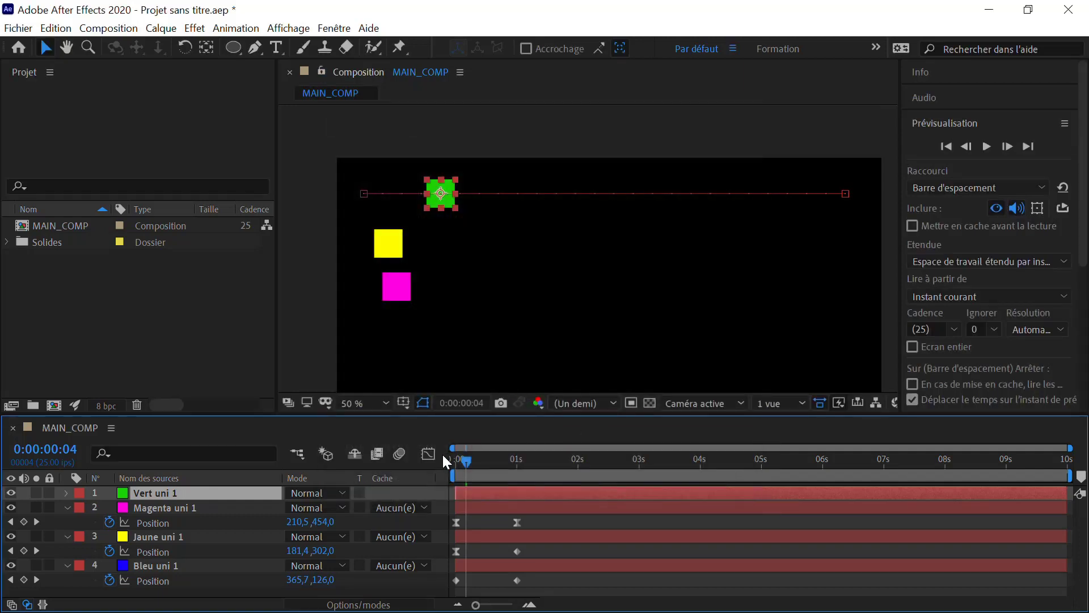
pyautogui.press('u')
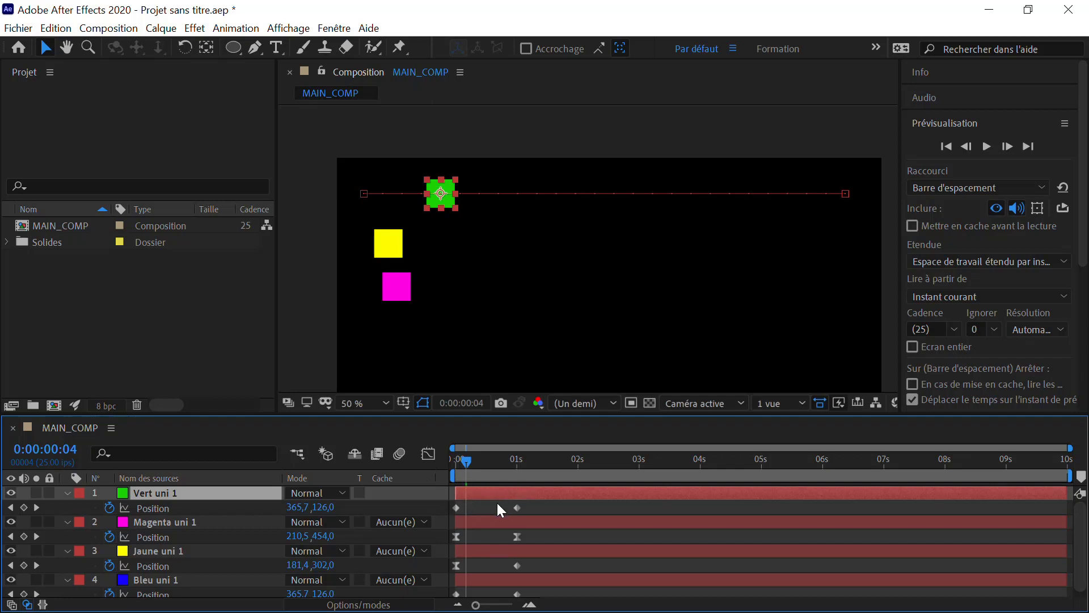
# At 0:00:01:00, move both Position keyframes of the green solid straight down to a vertical value of 590,0
pyautogui.click(520, 505)
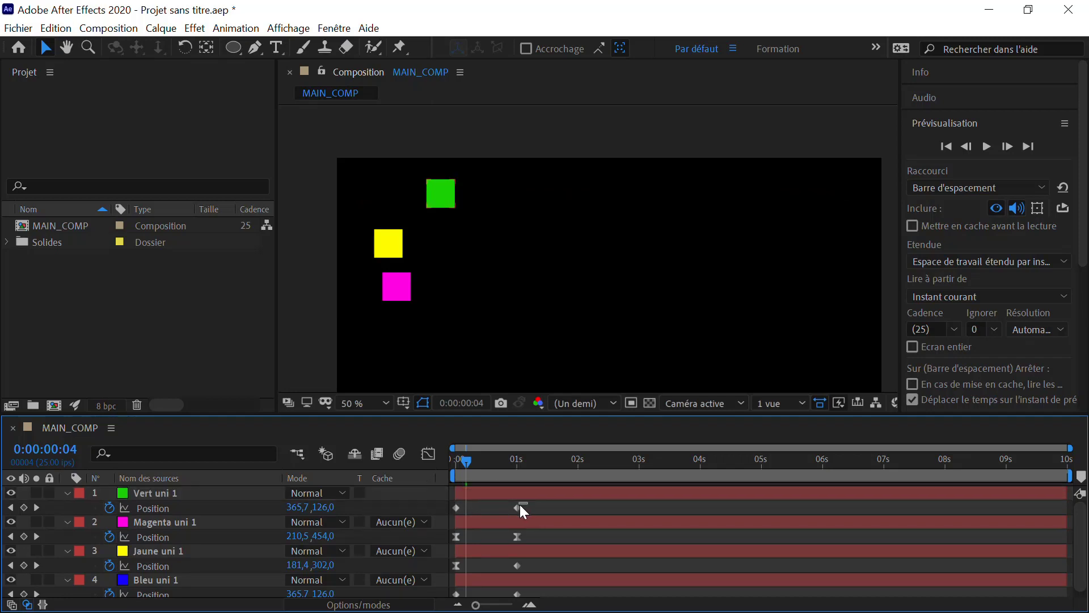
pyautogui.moveTo(466, 460); pyautogui.dragTo(507, 462)
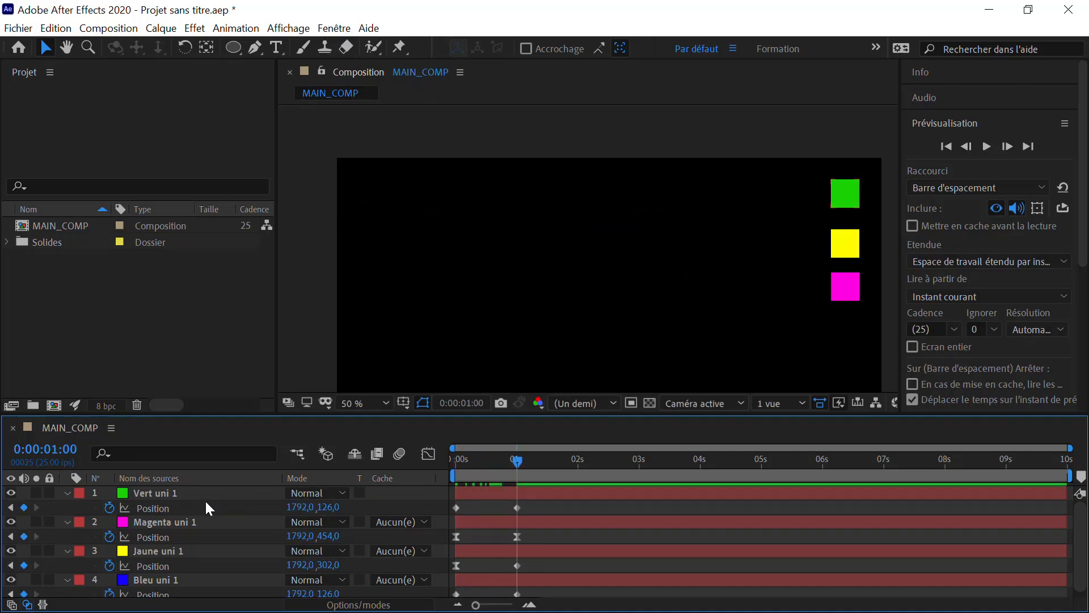
pyautogui.click(155, 508)
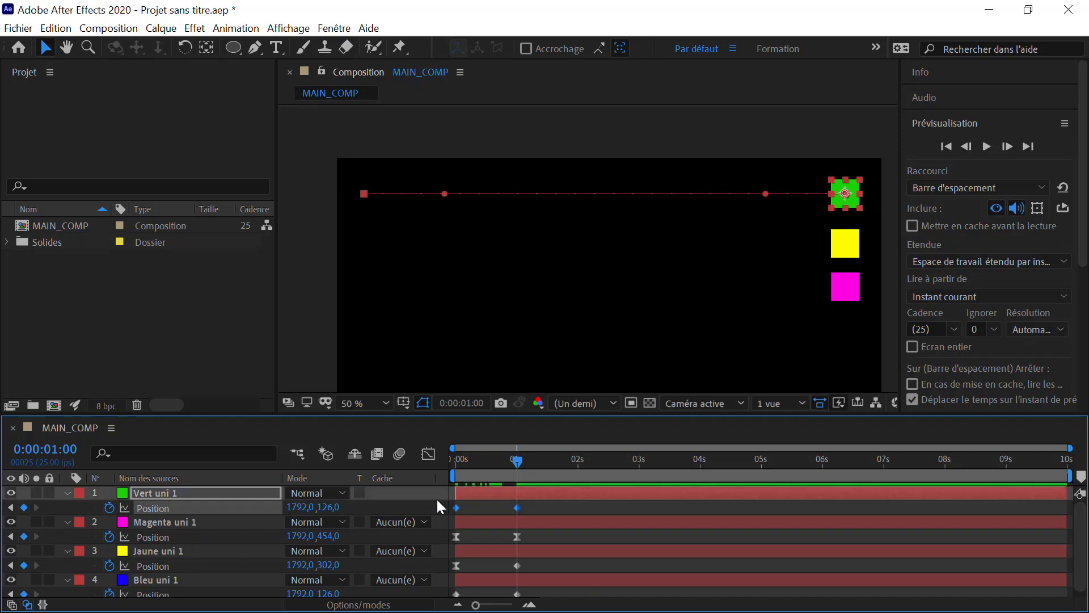
pyautogui.moveTo(848, 194); pyautogui.dragTo(824, 327)
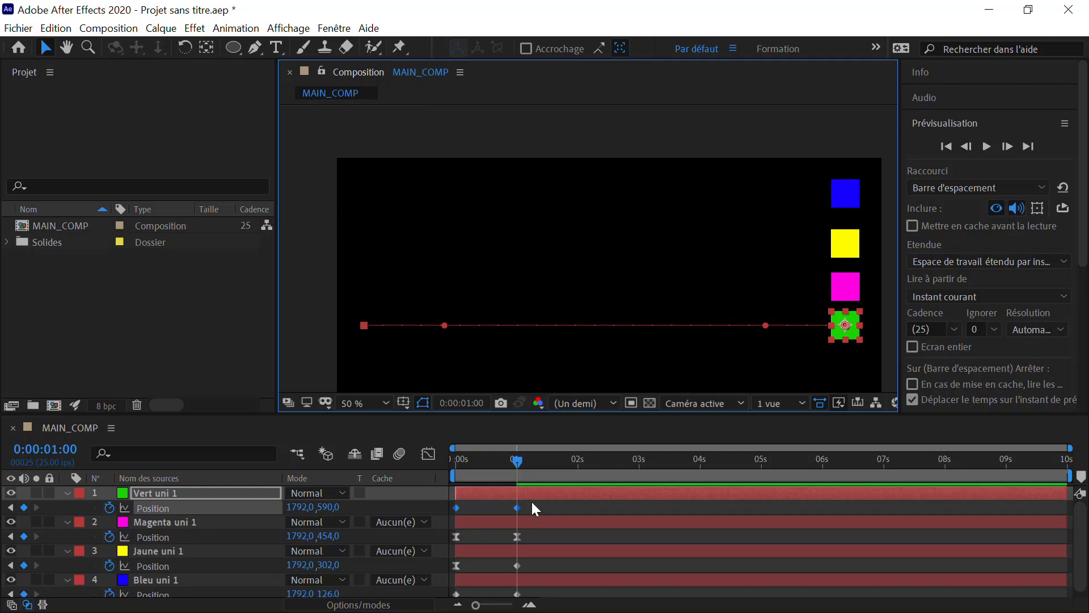
# Apply Lissage à l'approche (Easy Ease In) to the green solid's last Position keyframe only
pyautogui.moveTo(529, 504); pyautogui.dragTo(516, 510)
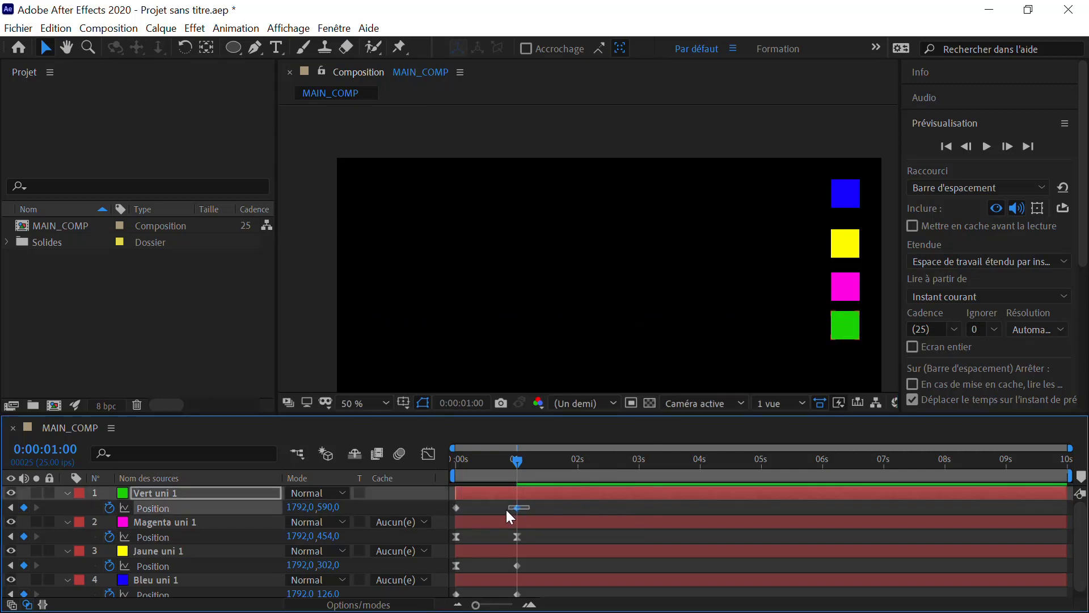
pyautogui.rightClick(516, 507)
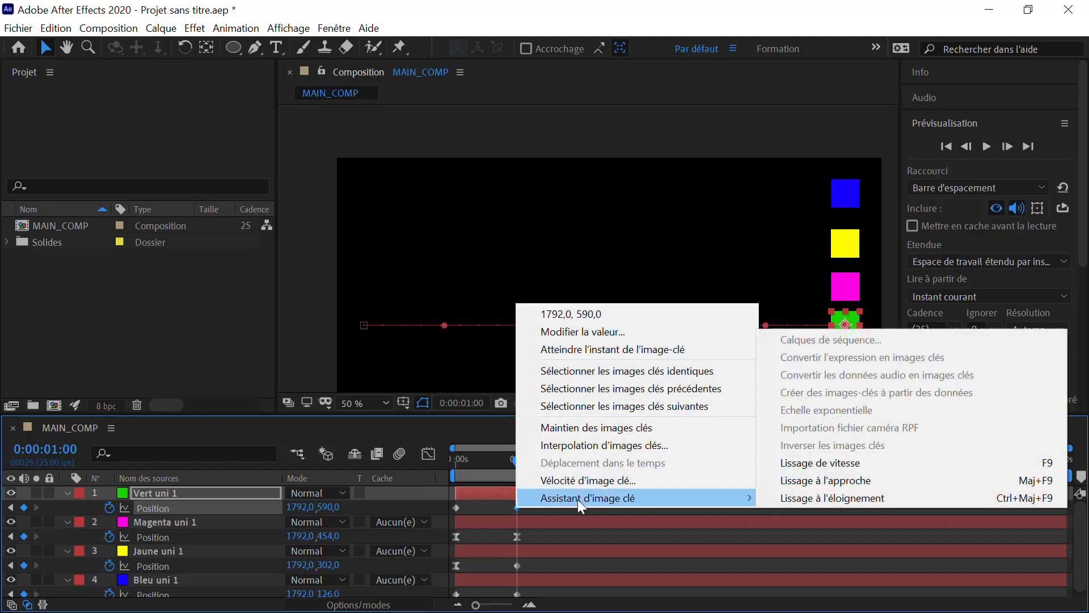
pyautogui.moveTo(709, 495)
pyautogui.click(818, 480)
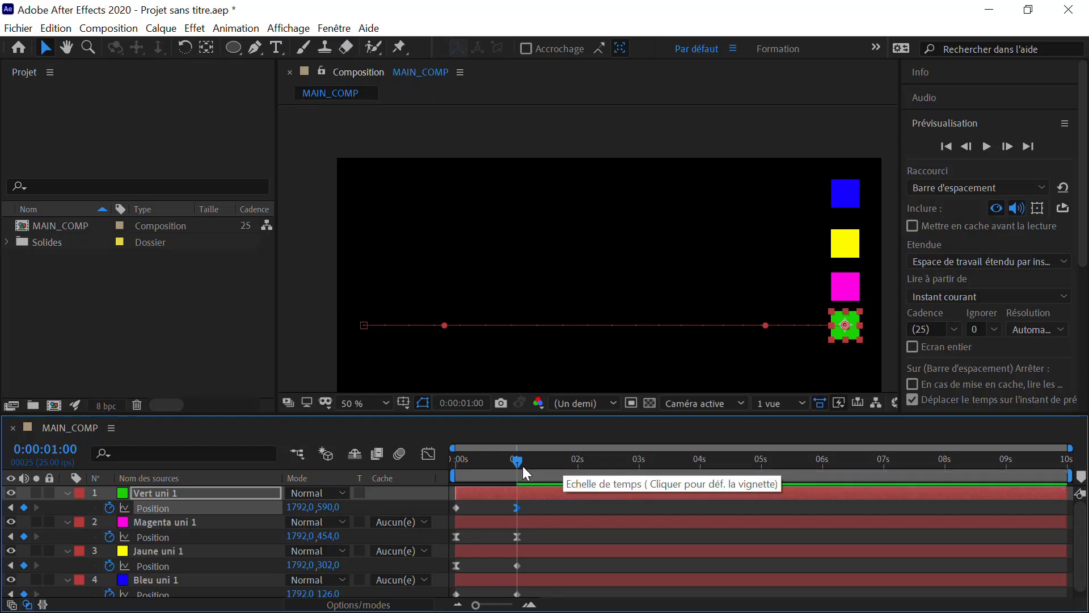
# Play the animation from 0:00:00:00 and scrub to 0:00:00:24 to compare how the four solids arrive
pyautogui.moveTo(523, 469); pyautogui.dragTo(458, 473)
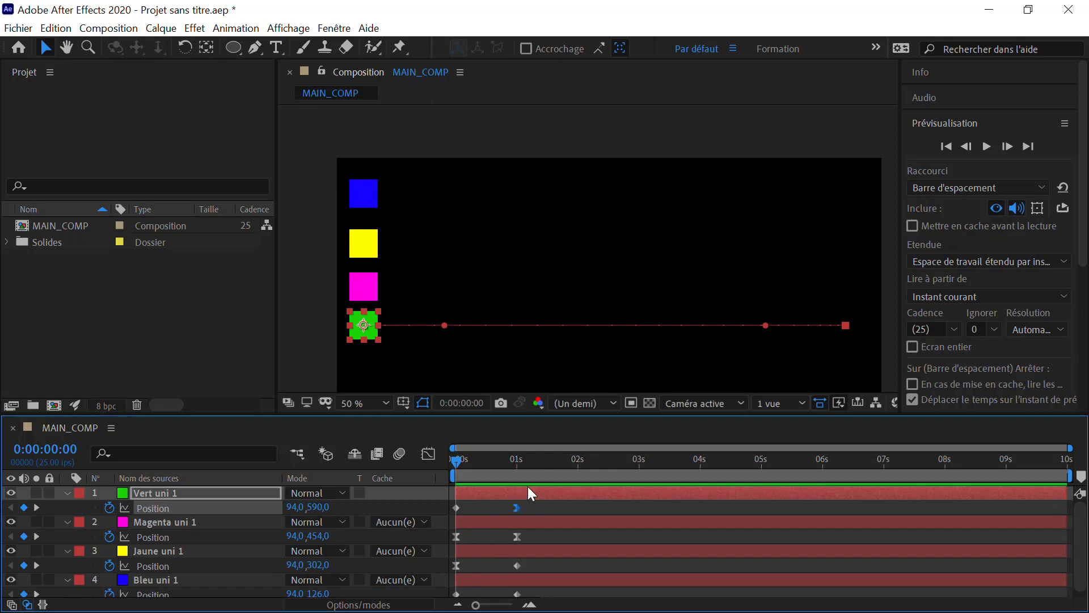
pyautogui.click(987, 146)
pyautogui.click(987, 147)
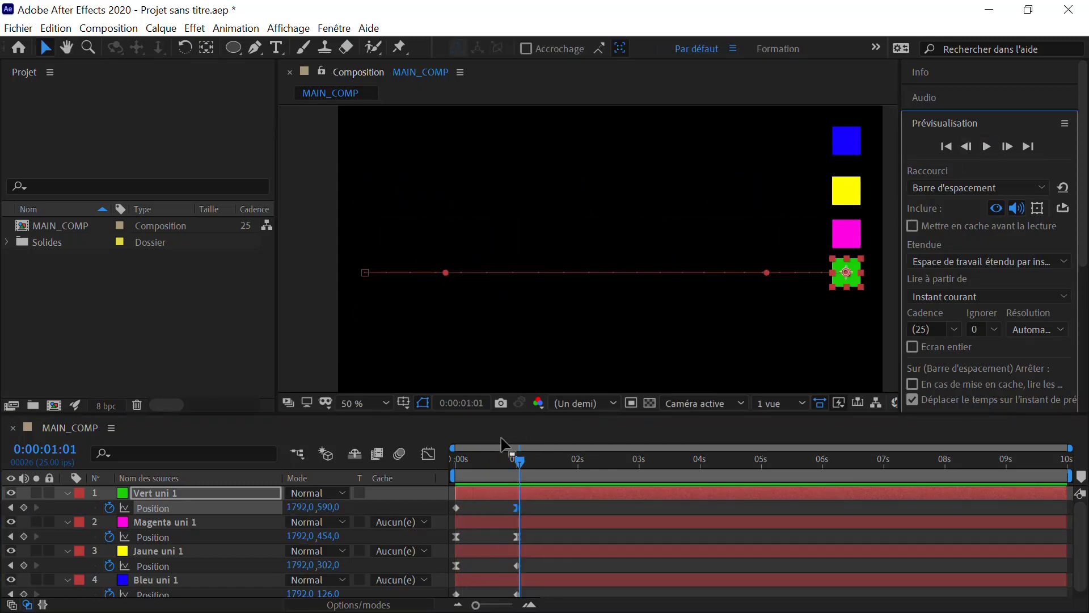
pyautogui.moveTo(504, 465)
pyautogui.mouseDown()
pyautogui.moveTo(449, 473)
pyautogui.moveTo(515, 465)
pyautogui.mouseUp()
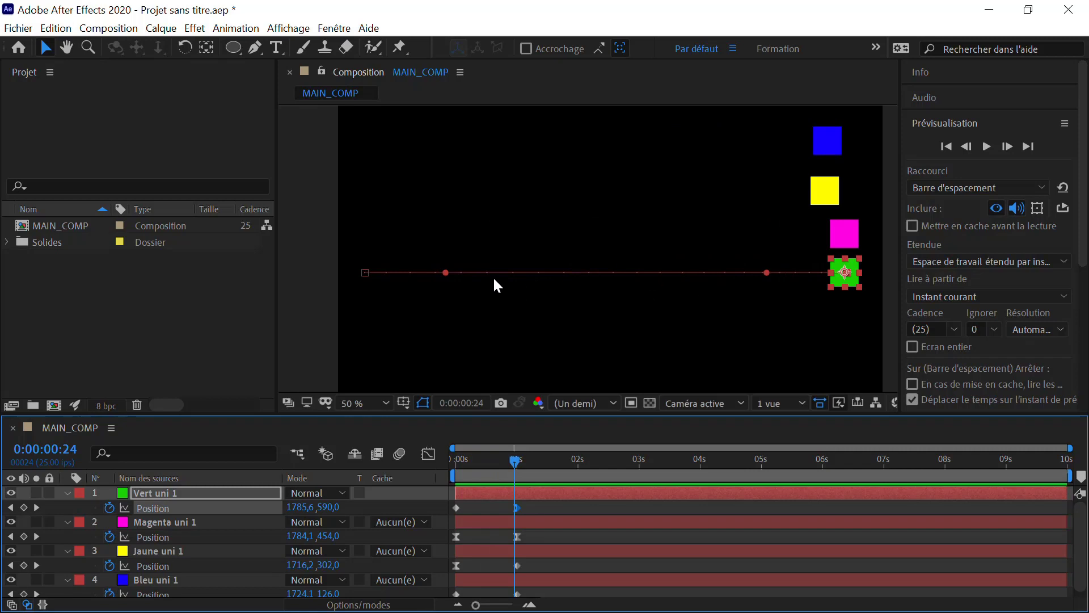
# Duplicate the green solid and set the temporal interpolation of the copy's last Position keyframe to Linéaire
pyautogui.click(192, 494)
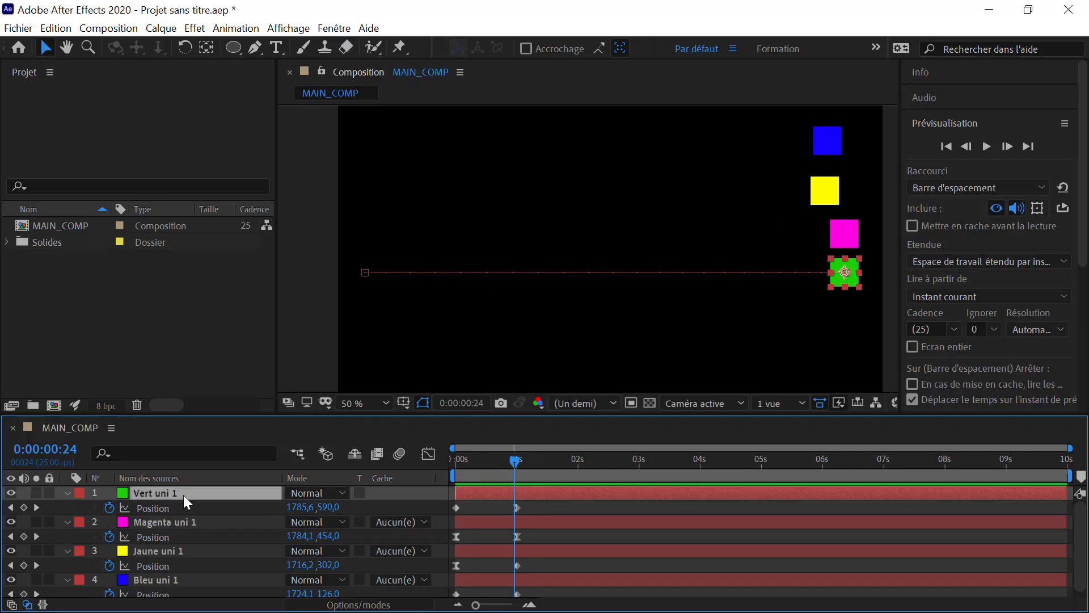
pyautogui.hotkey('ctrl', 'd')
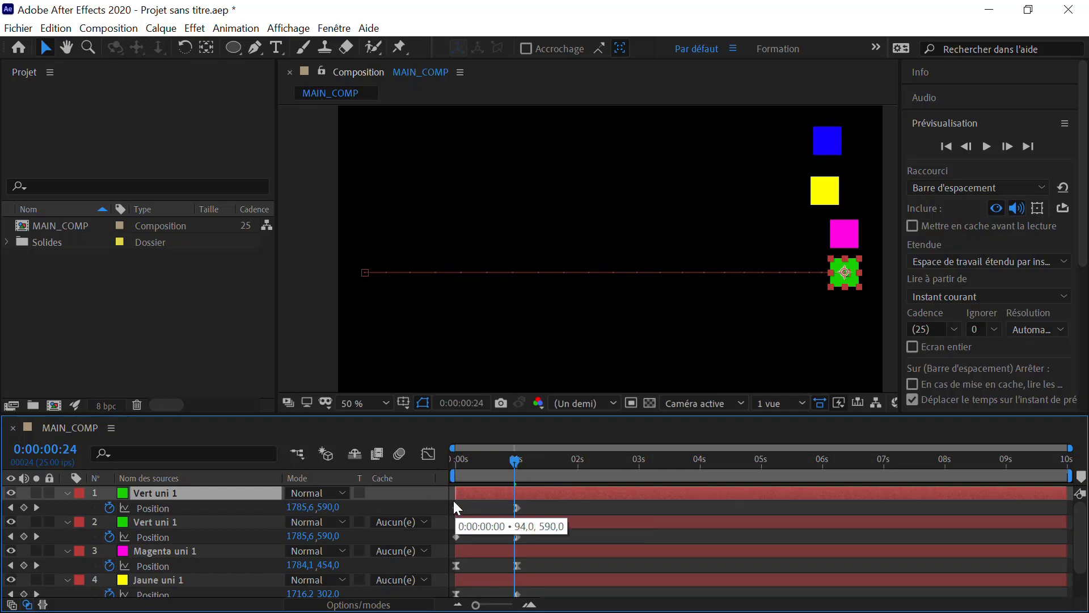
pyautogui.click(517, 507)
pyautogui.rightClick(517, 506)
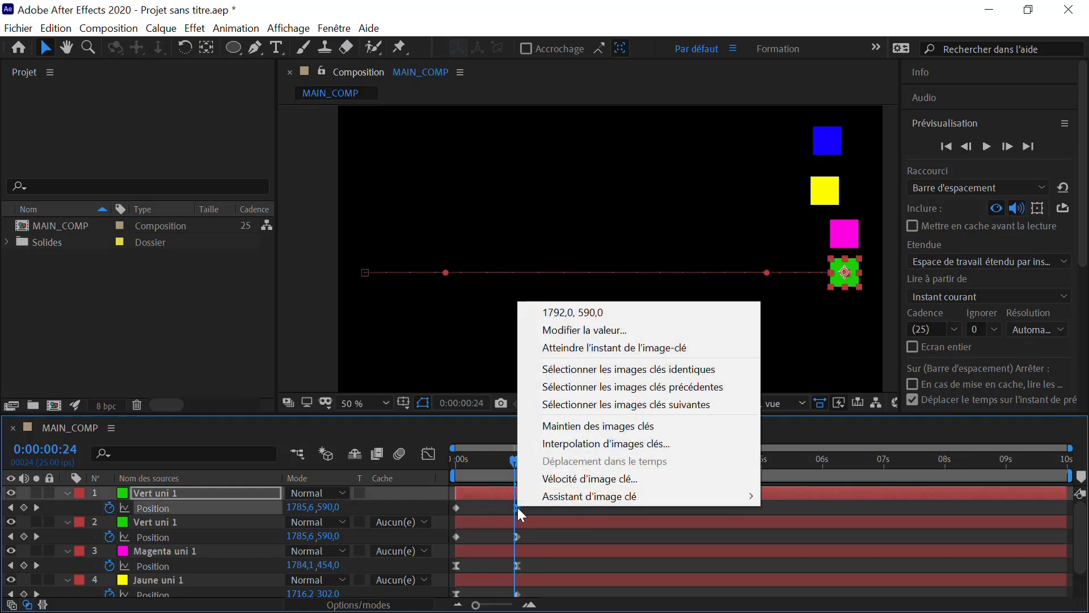
pyautogui.moveTo(527, 503)
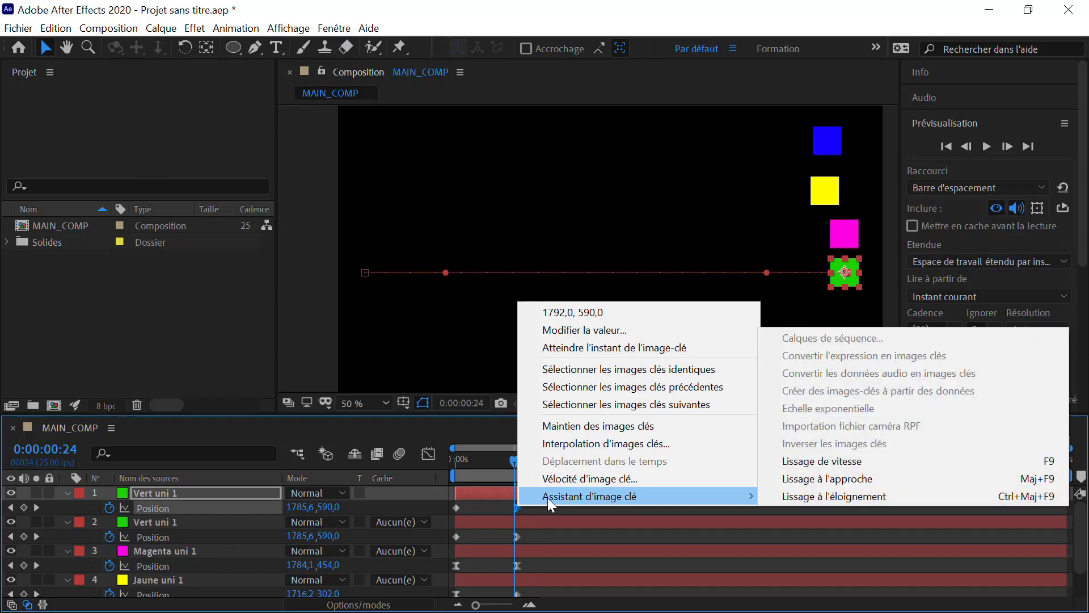
pyautogui.click(572, 445)
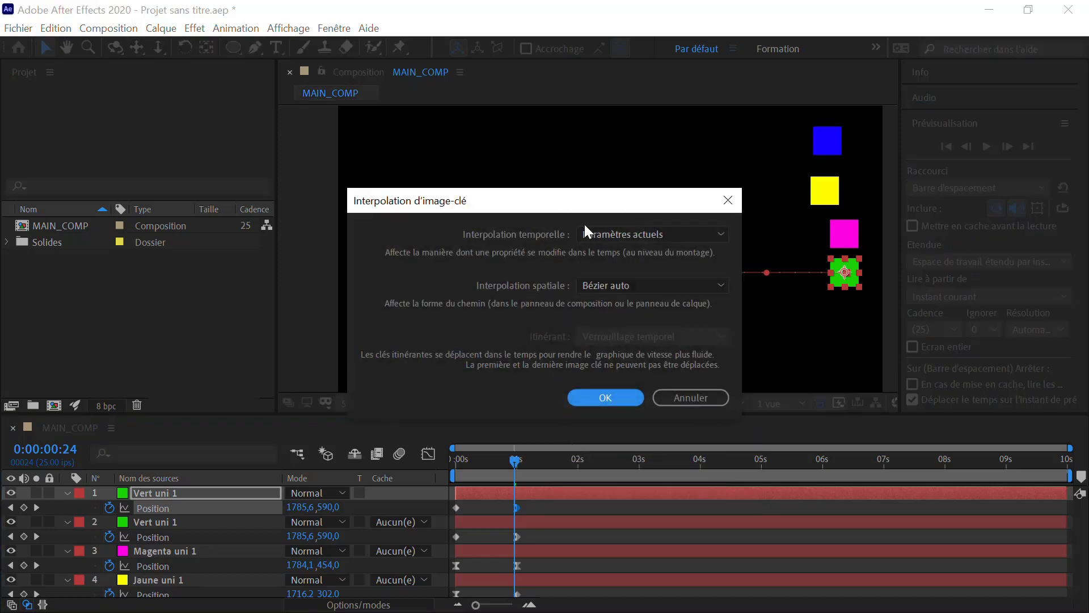
pyautogui.moveTo(577, 213); pyautogui.dragTo(546, 197)
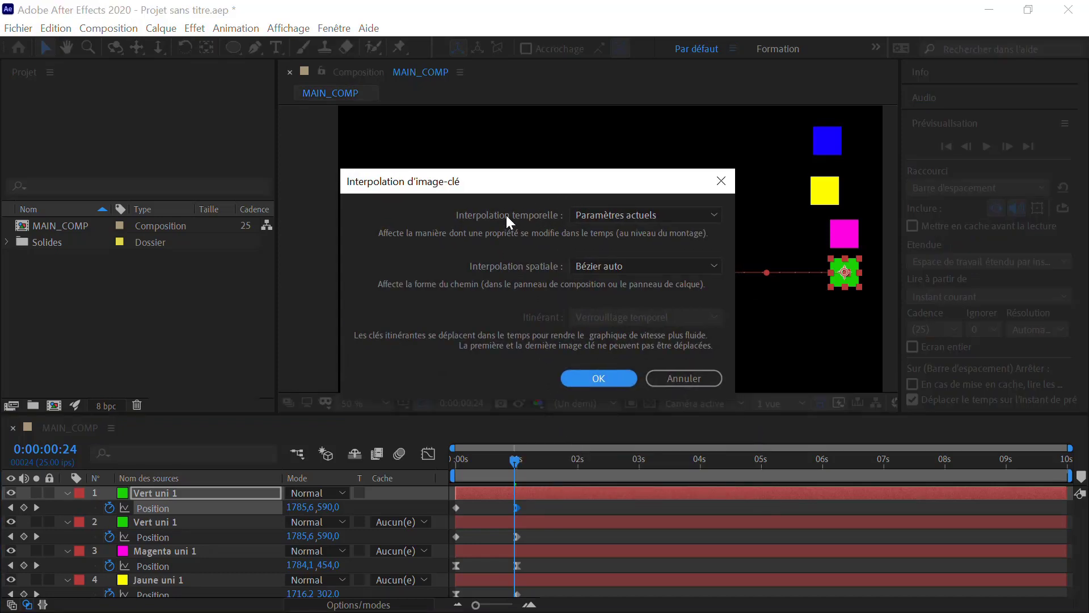
pyautogui.click(617, 214)
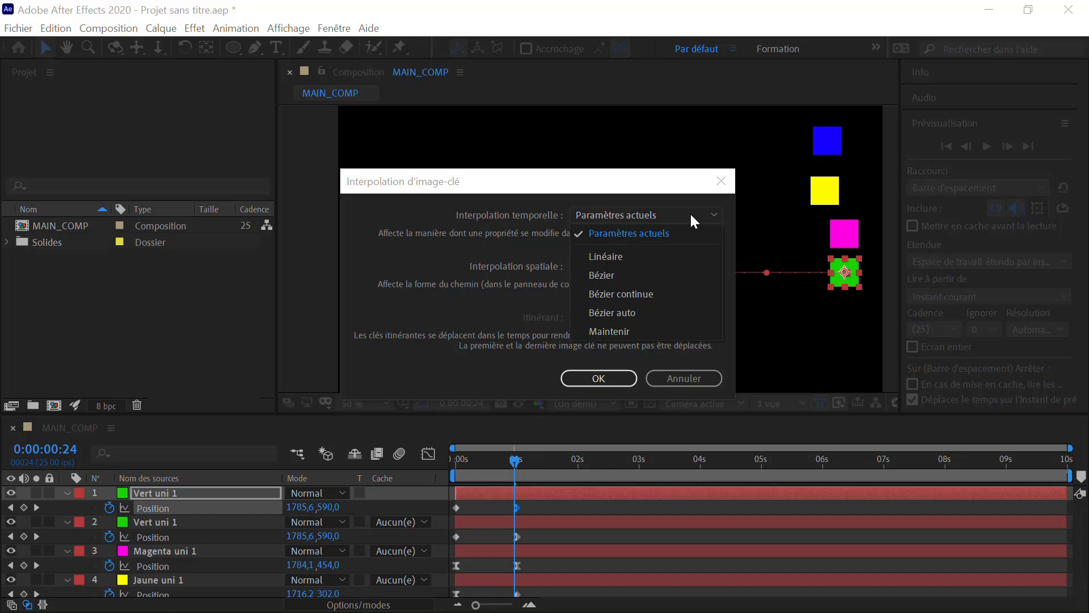
pyautogui.click(625, 260)
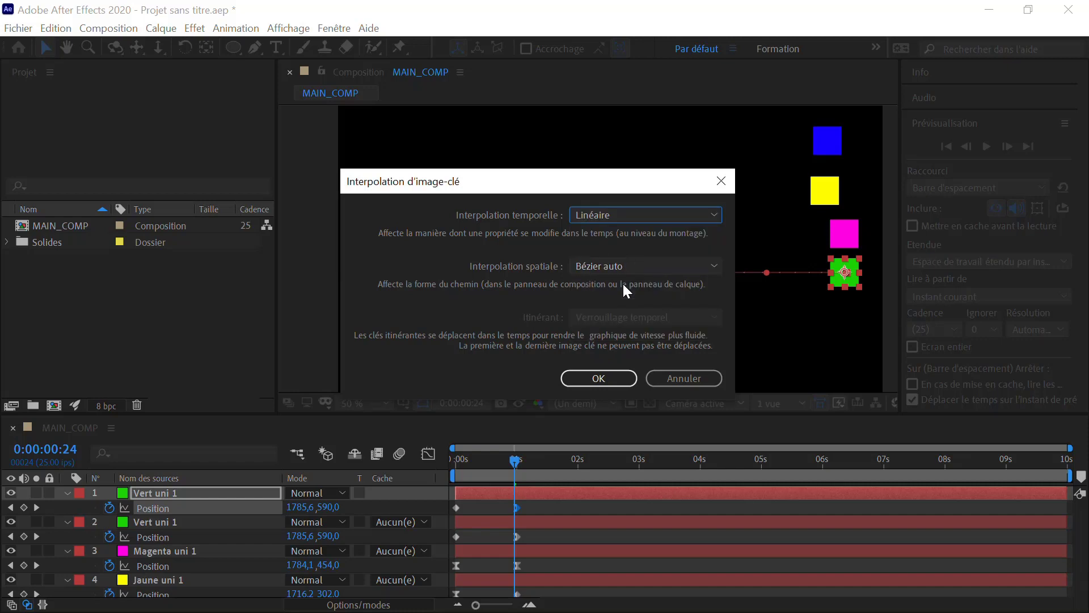
pyautogui.click(605, 376)
# Move to 0:00:00:06 and open the solid settings of the topmost green copy
pyautogui.moveTo(515, 468); pyautogui.dragTo(469, 467)
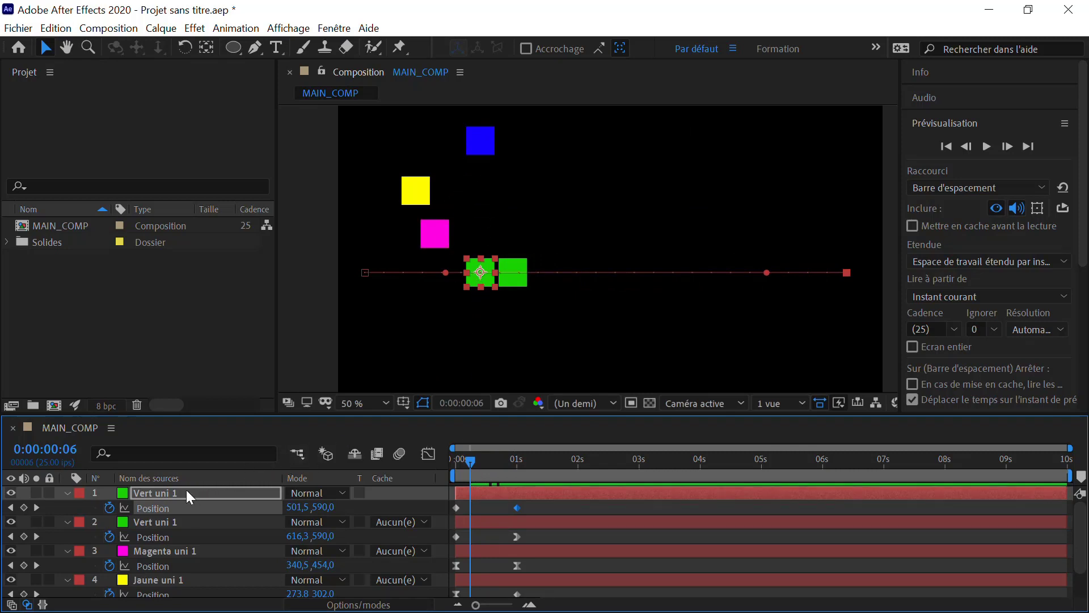
pyautogui.click(161, 28)
pyautogui.click(188, 64)
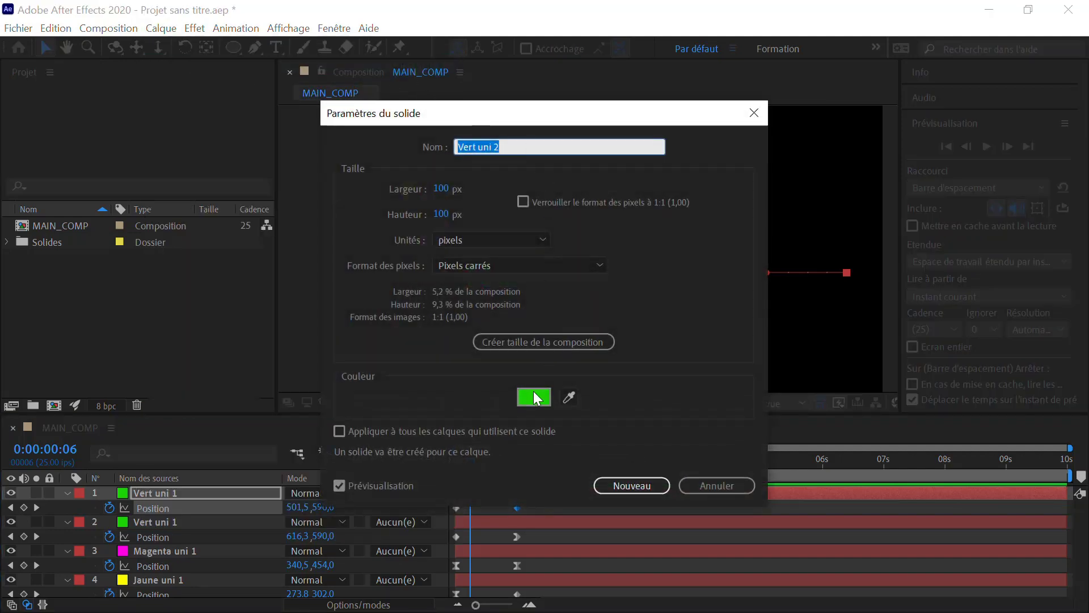
# Try an orange color for the duplicated green solid
pyautogui.click(534, 395)
pyautogui.write('FF9600')
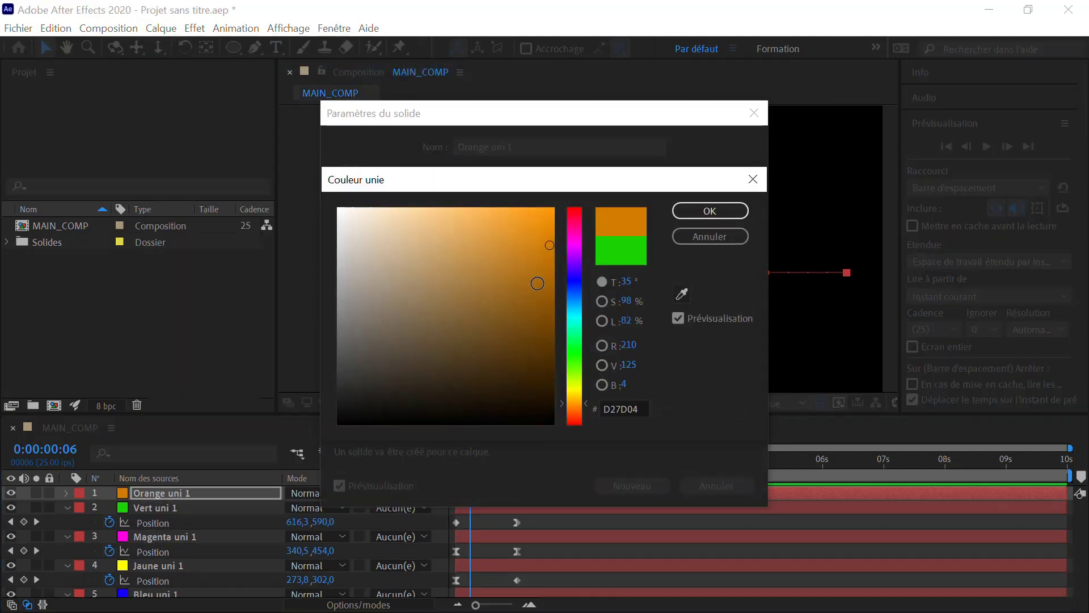
pyautogui.click(697, 211)
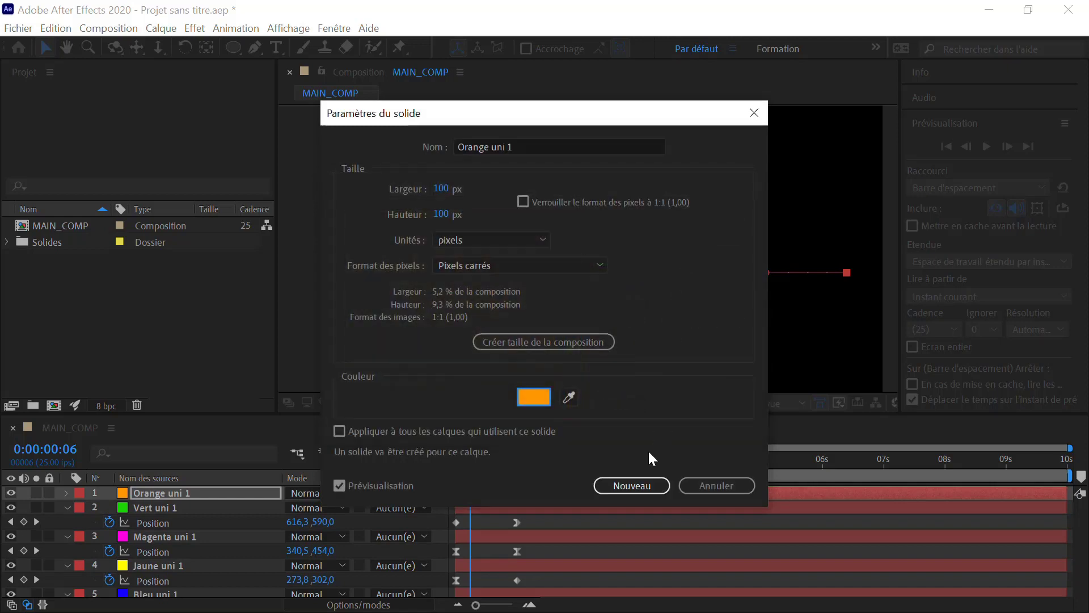
# Recolor the duplicate as a new purple solid with color A600FF and reveal its Position keyframes
pyautogui.click(526, 397)
pyautogui.click(579, 278)
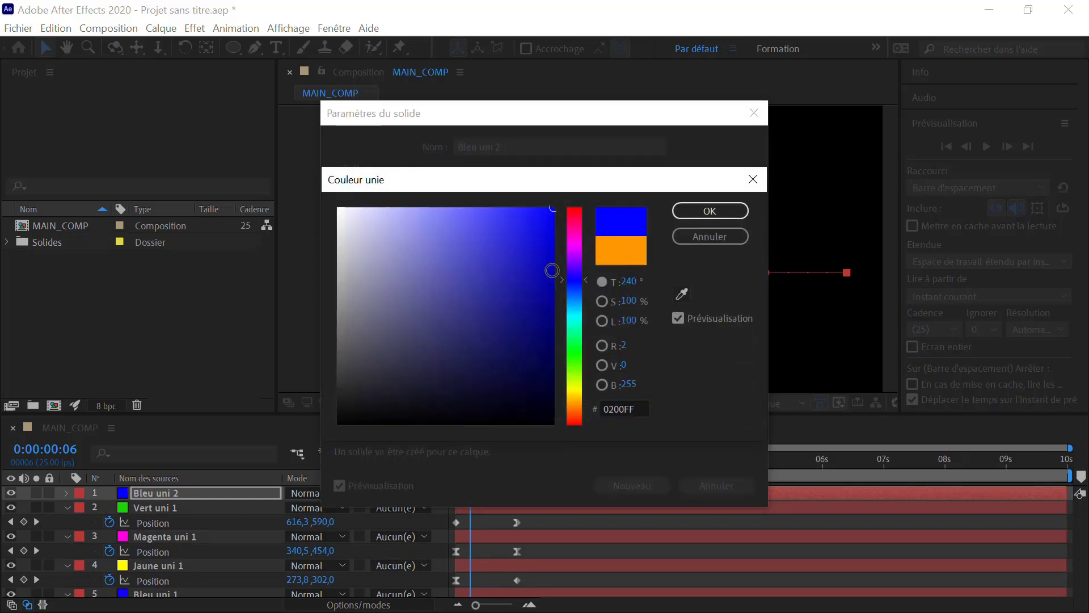
pyautogui.click(579, 257)
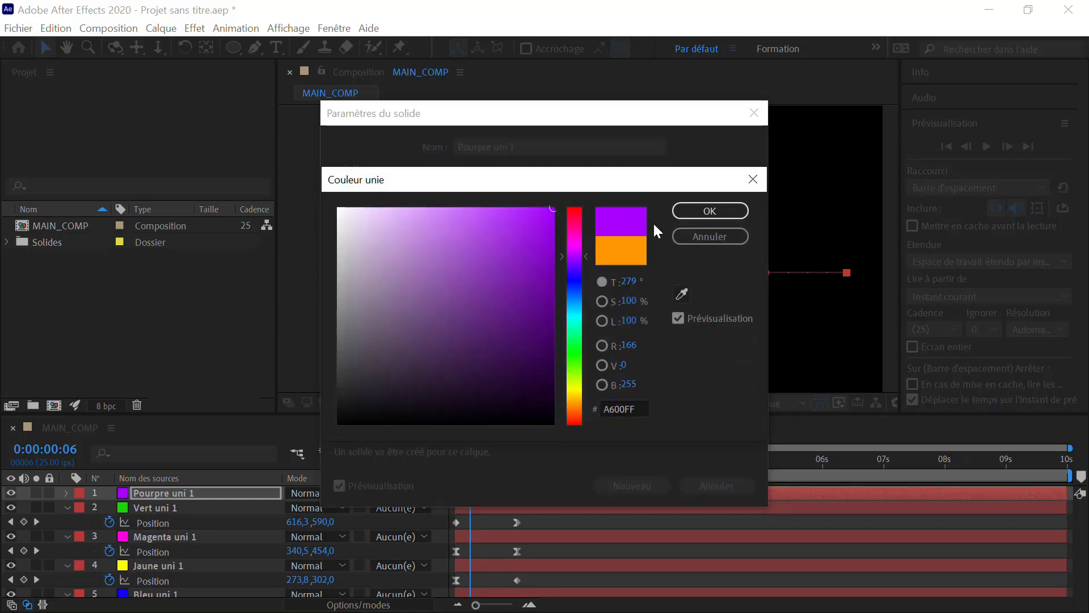
pyautogui.click(676, 206)
pyautogui.click(631, 486)
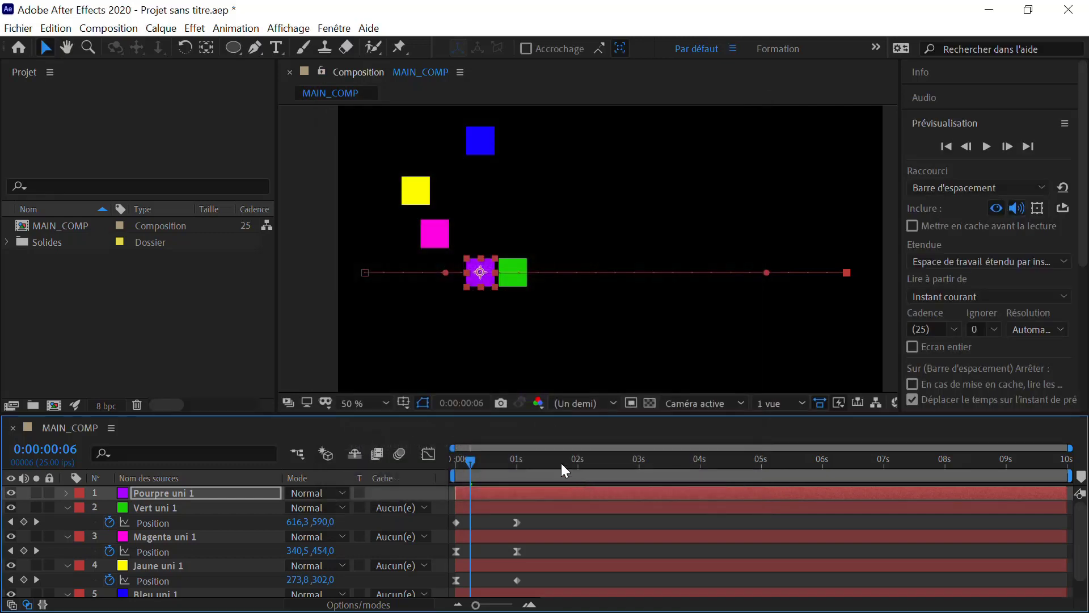
pyautogui.hotkey('ctrl', 'v')
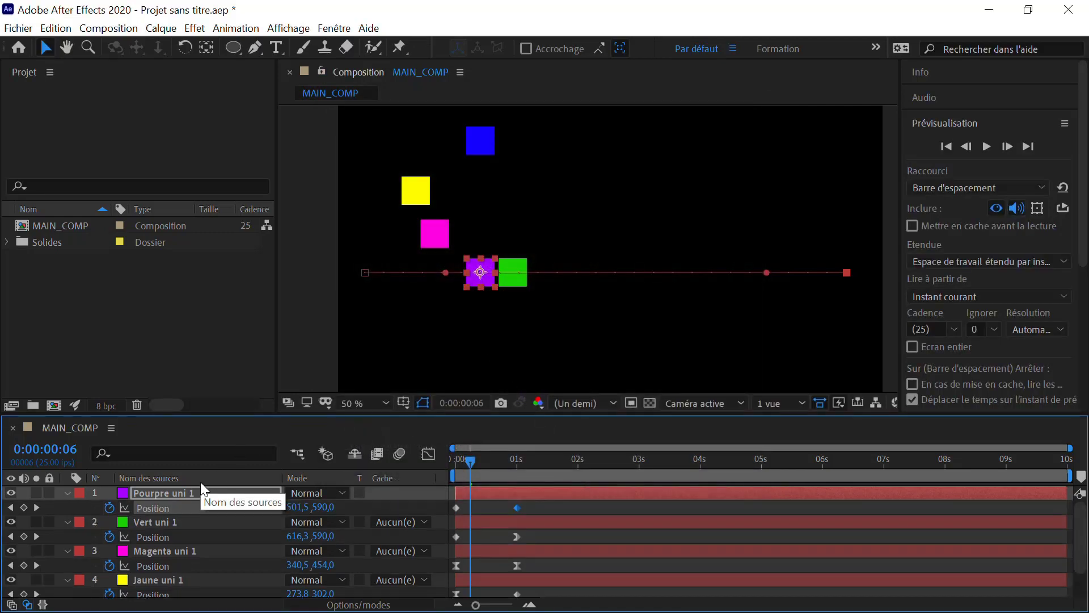
# At 0:00:01:00, move both Position keyframes of the purple solid straight down to a vertical value of 726,0
pyautogui.moveTo(470, 468); pyautogui.dragTo(517, 466)
pyautogui.click(172, 505)
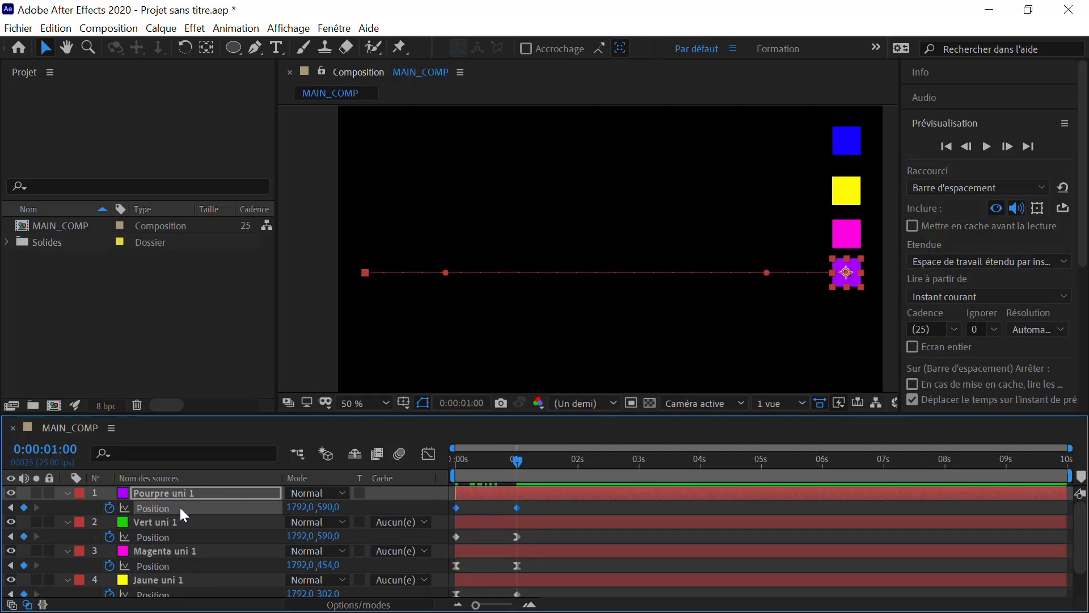
pyautogui.moveTo(831, 282); pyautogui.dragTo(840, 310)
# Apply Lissage à l'éloignement to the purple solid's first Position keyframe and scrub through the animation to compare the solids' motion
pyautogui.click(457, 508)
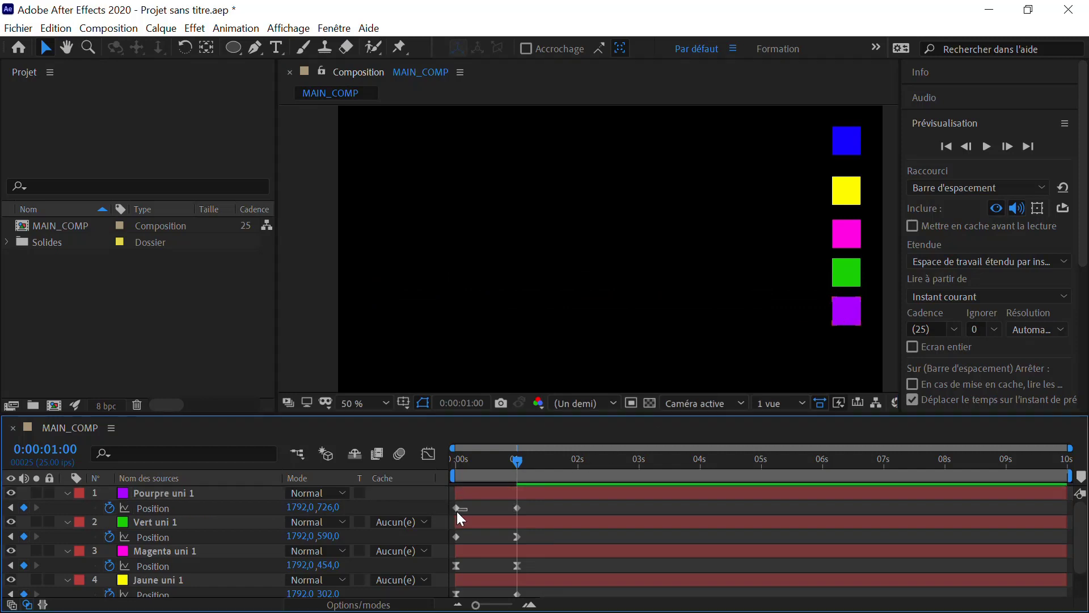
pyautogui.rightClick(459, 508)
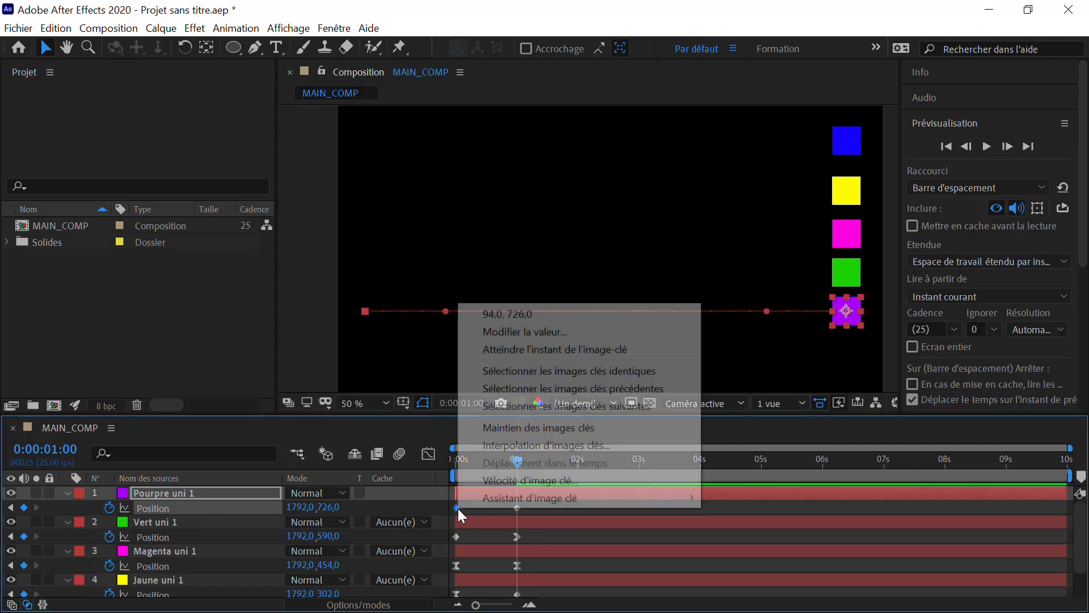
pyautogui.moveTo(504, 504)
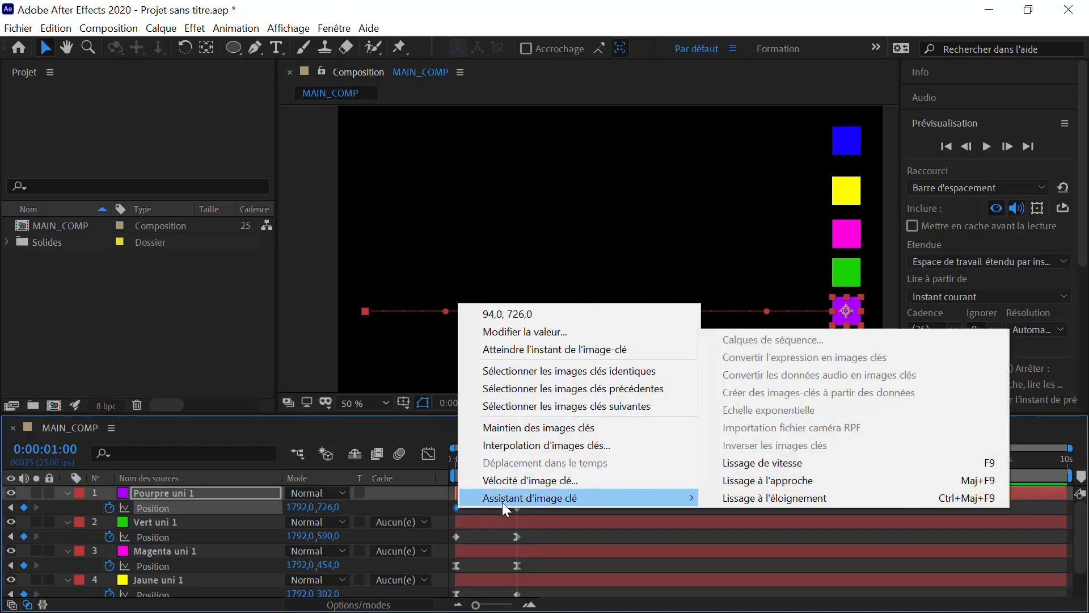
pyautogui.click(744, 497)
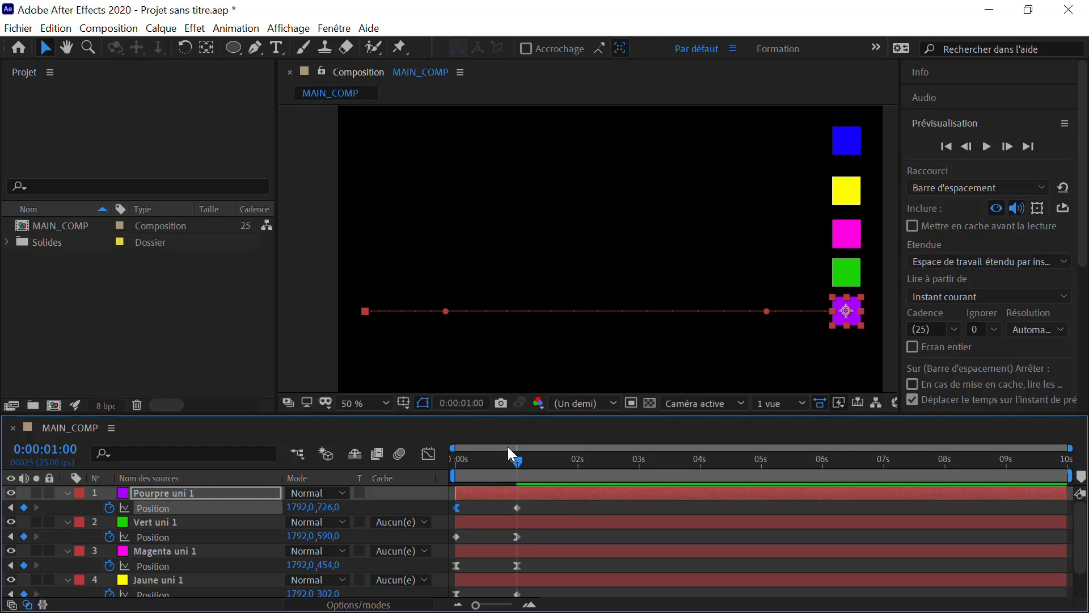
pyautogui.moveTo(508, 454)
pyautogui.mouseDown()
pyautogui.moveTo(451, 461)
pyautogui.moveTo(493, 458)
pyautogui.mouseUp()
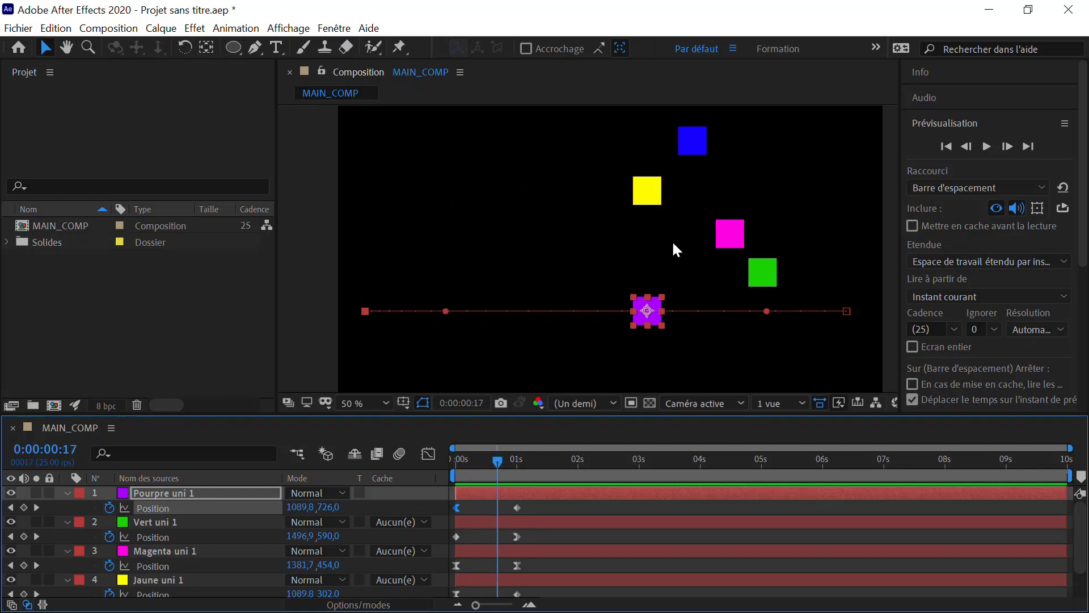
pyautogui.moveTo(502, 462); pyautogui.dragTo(538, 469)
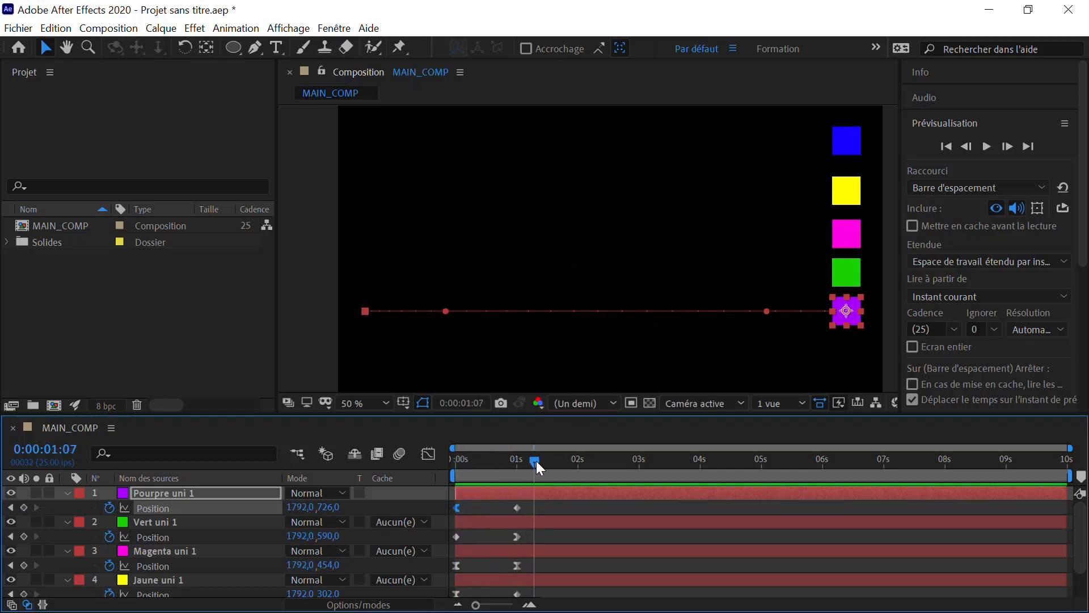
# Duplicate the purple solid and recolor the copy as a new white solid with color E1E1E1
pyautogui.click(221, 493)
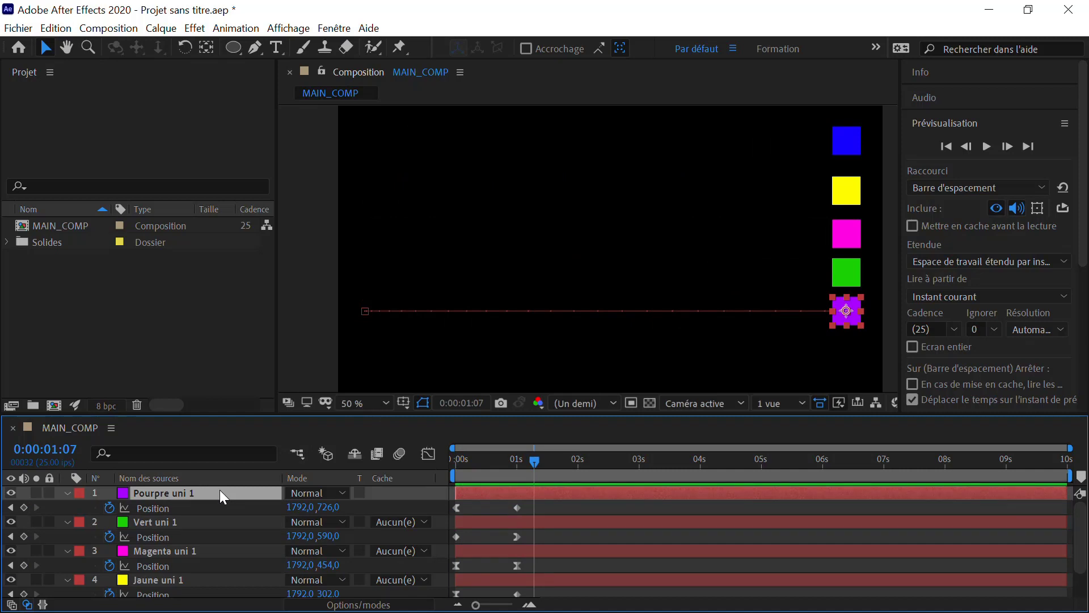
pyautogui.hotkey('ctrl', 'd')
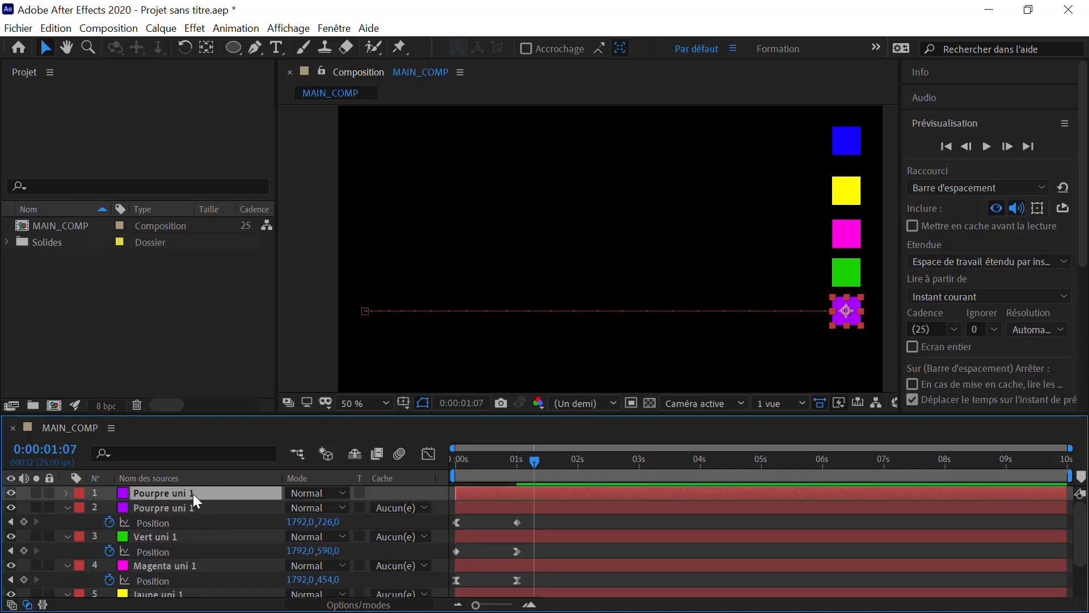
pyautogui.click(161, 28)
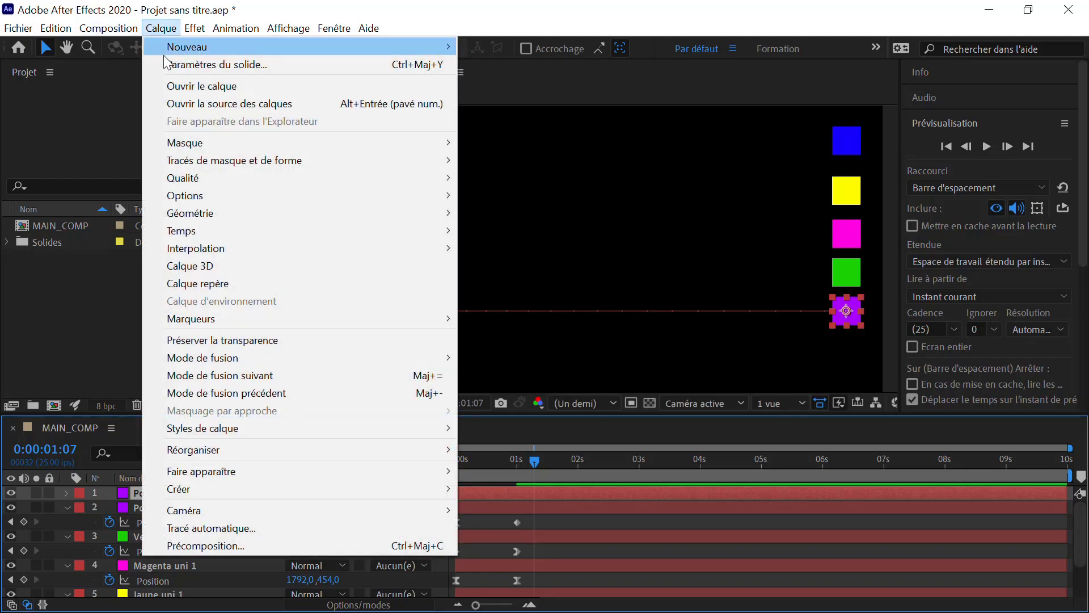
pyautogui.click(216, 64)
pyautogui.click(530, 393)
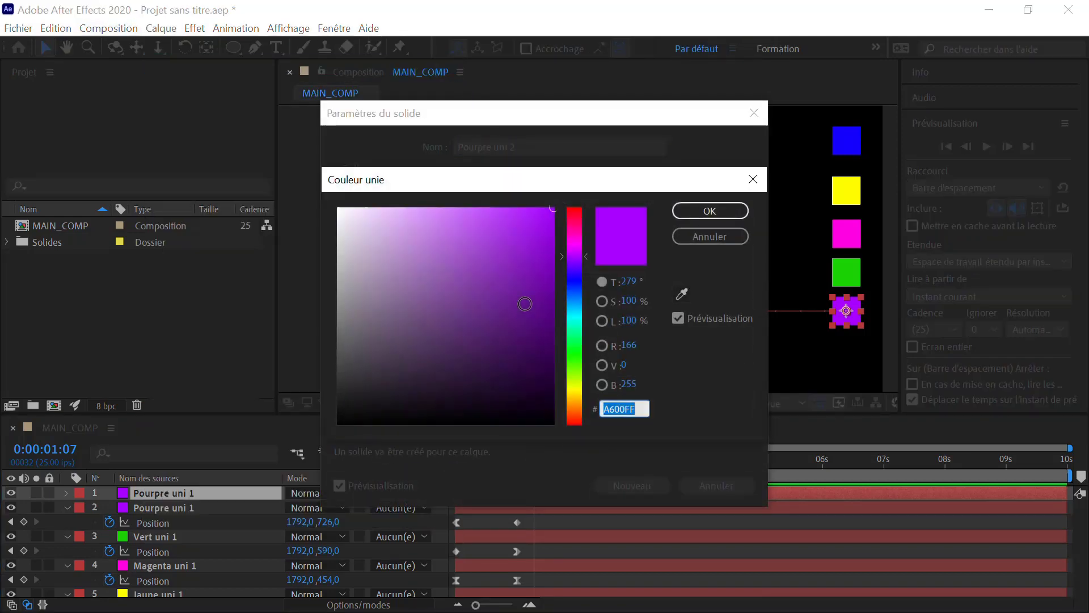
pyautogui.moveTo(363, 258); pyautogui.dragTo(322, 233)
pyautogui.click(686, 216)
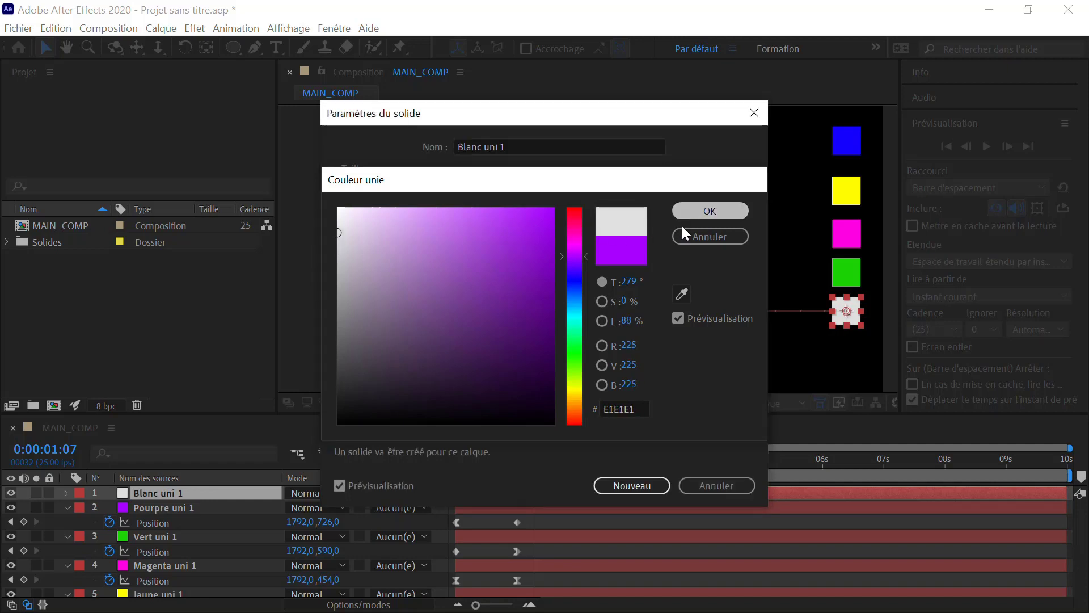
pyautogui.click(631, 485)
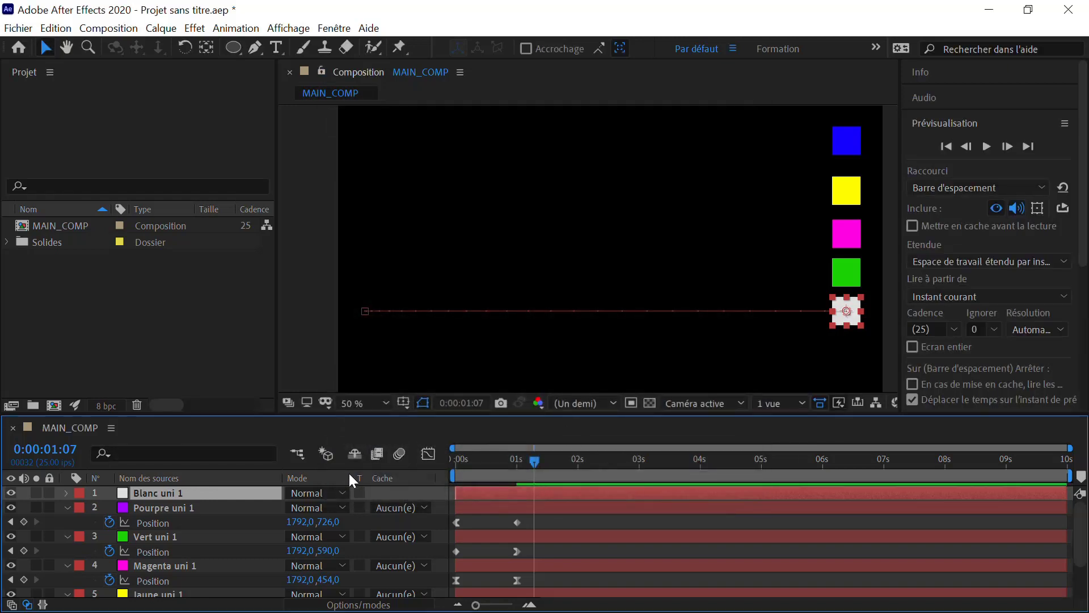
# Reveal the white solid's Position keyframes, convert the first one to linear, and scrub back to 0:00:00:10
pyautogui.press('p')
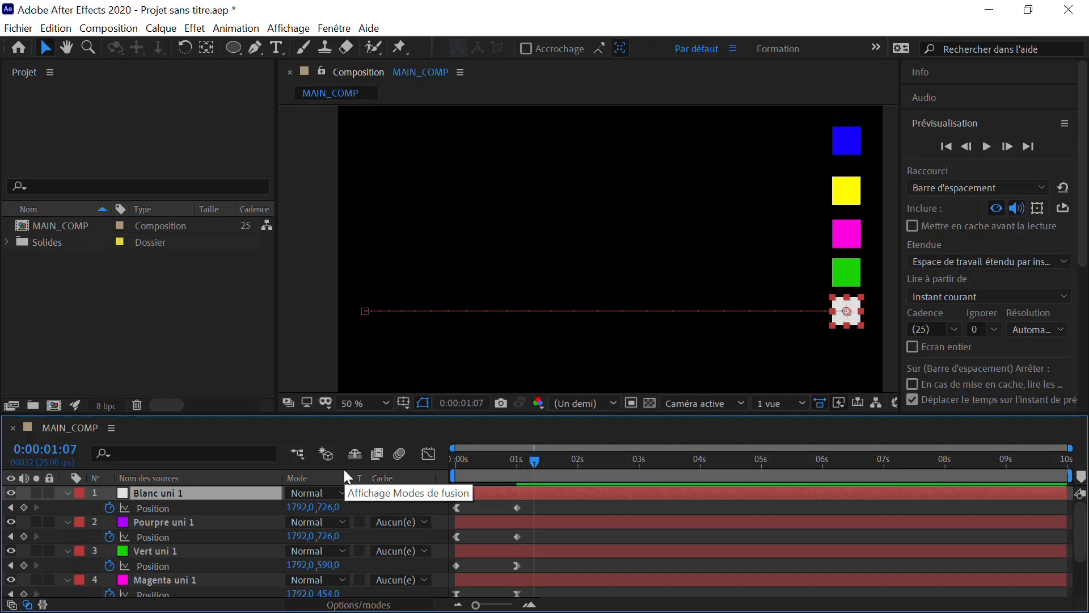
pyautogui.press('j')
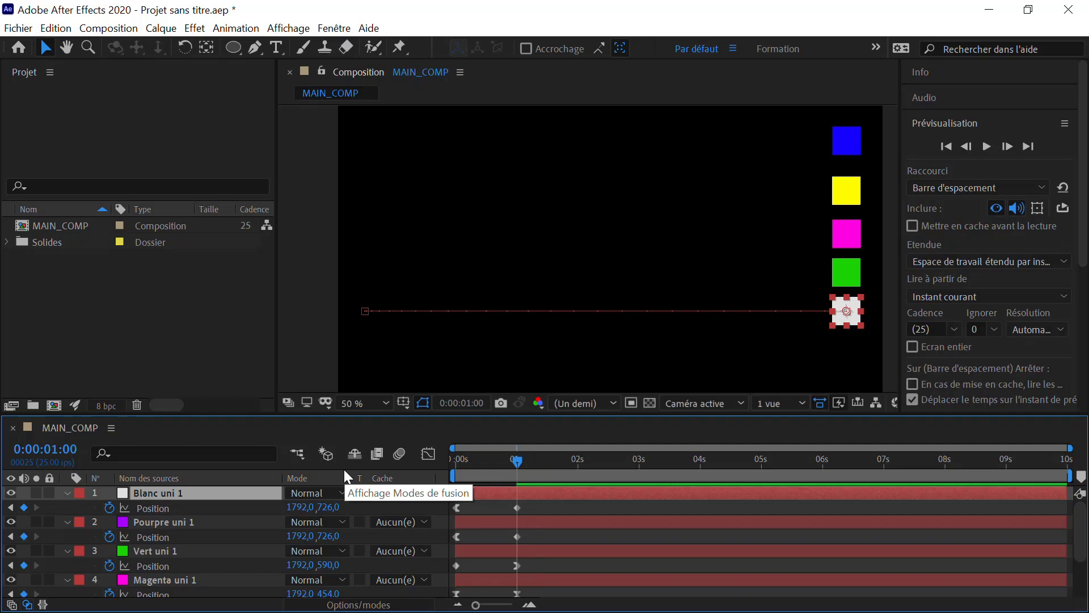
pyautogui.click(457, 508)
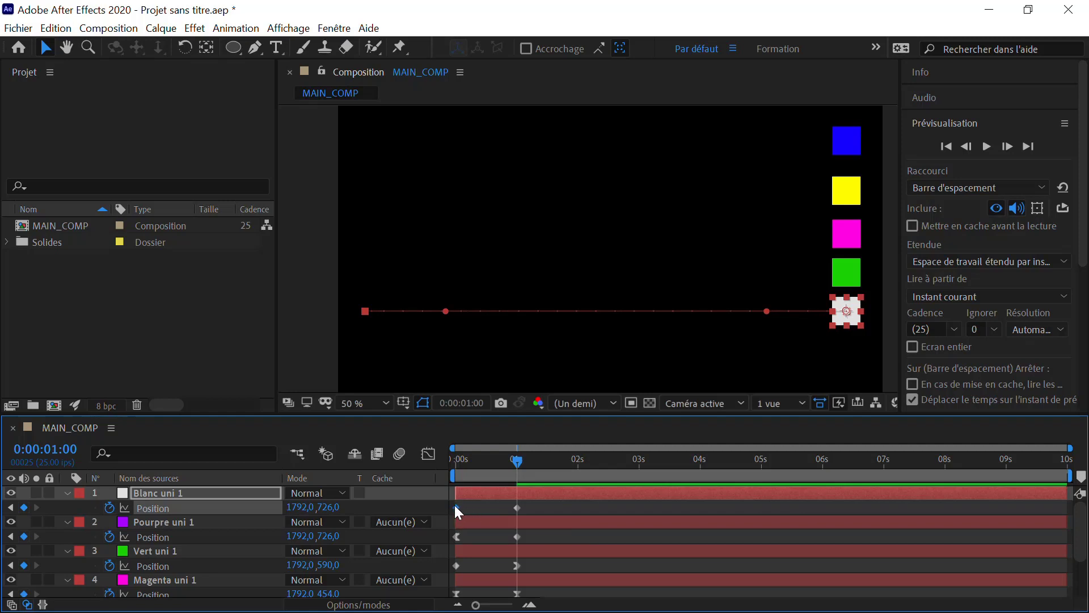
pyautogui.moveTo(514, 467); pyautogui.dragTo(481, 475)
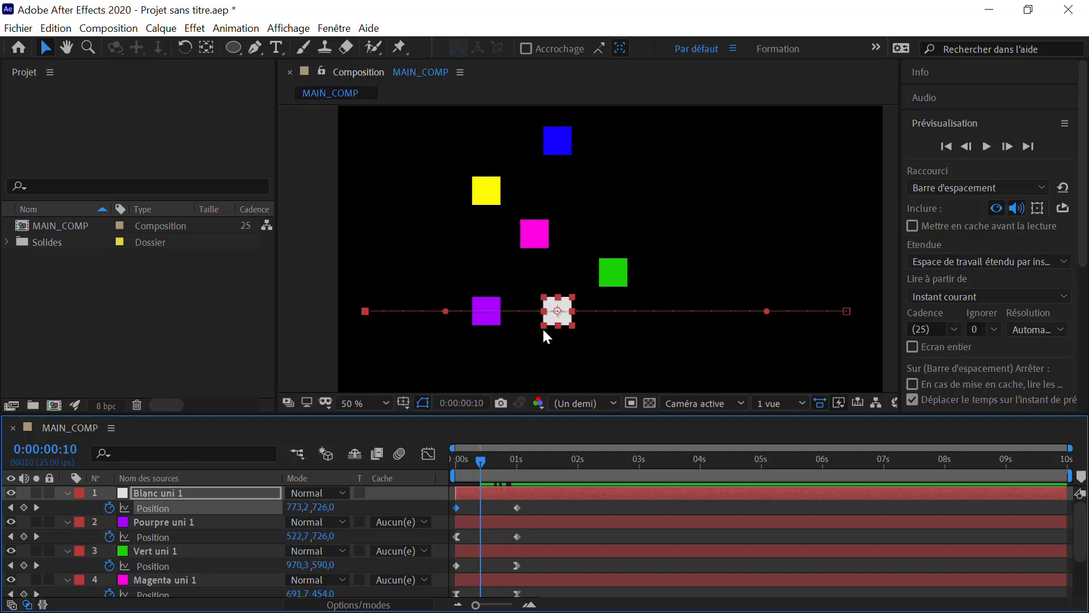
pyautogui.rightClick(458, 507)
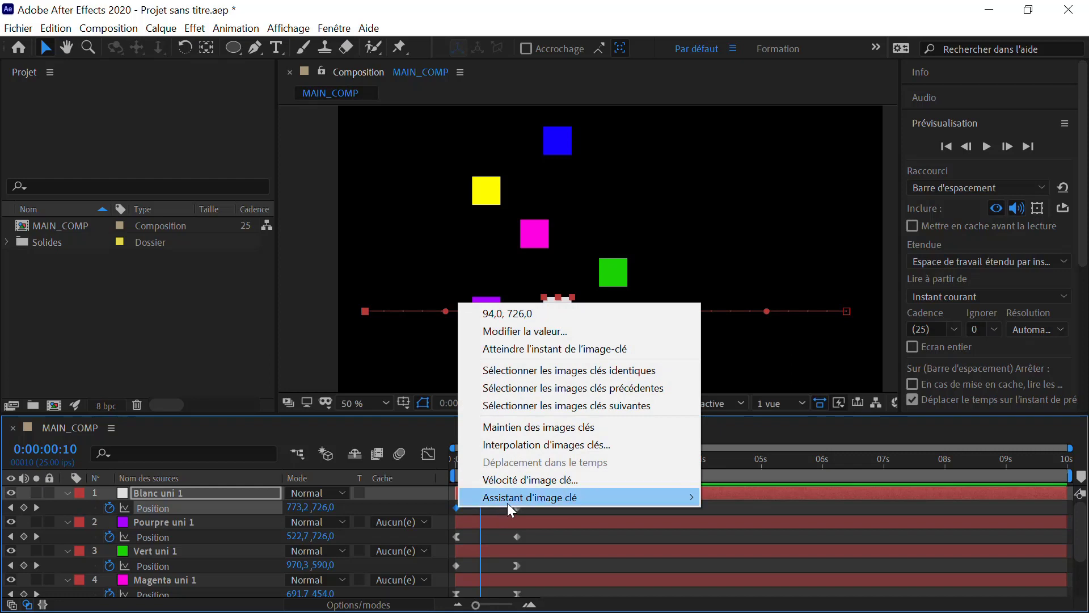
pyautogui.click(543, 446)
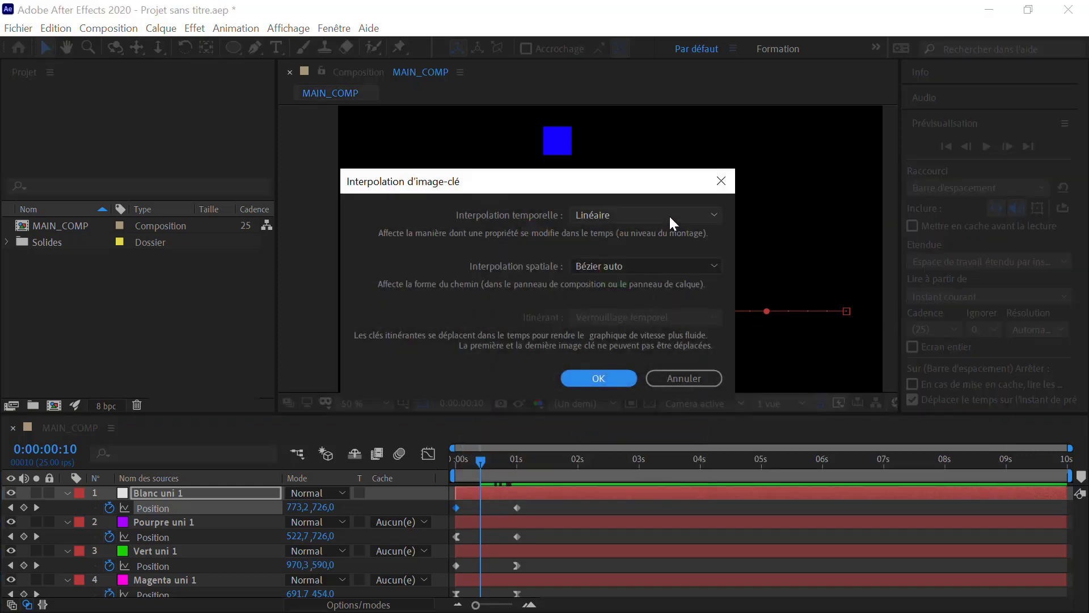
pyautogui.click(669, 214)
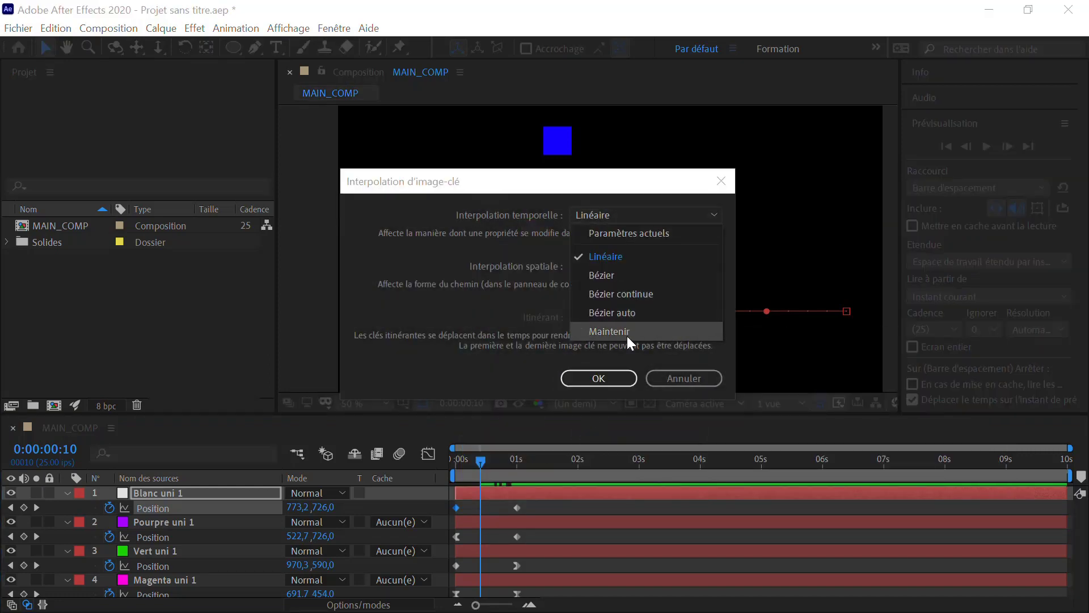
pyautogui.click(655, 377)
# At 0:00:00:00, apply Maintien des images clés to the white solid's first Position keyframe and preview the animation
pyautogui.moveTo(482, 483); pyautogui.dragTo(459, 488)
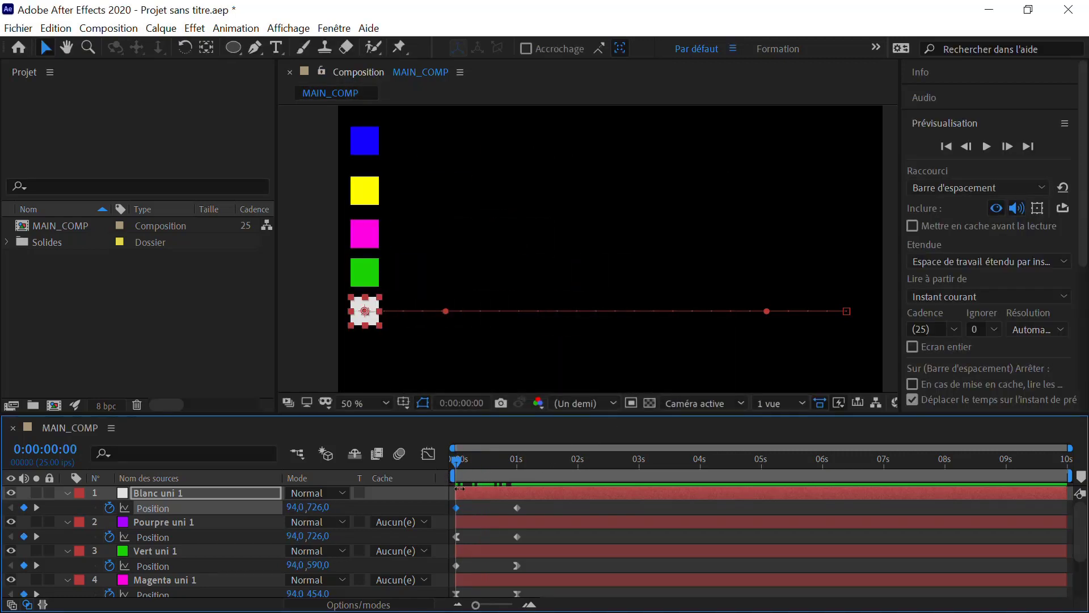
pyautogui.rightClick(456, 507)
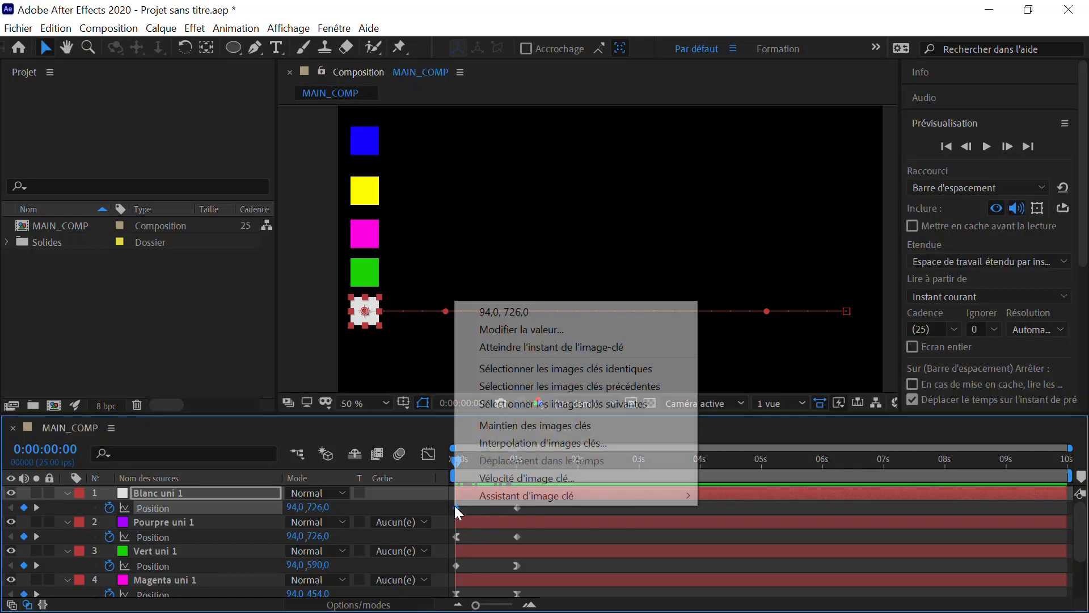
pyautogui.click(525, 425)
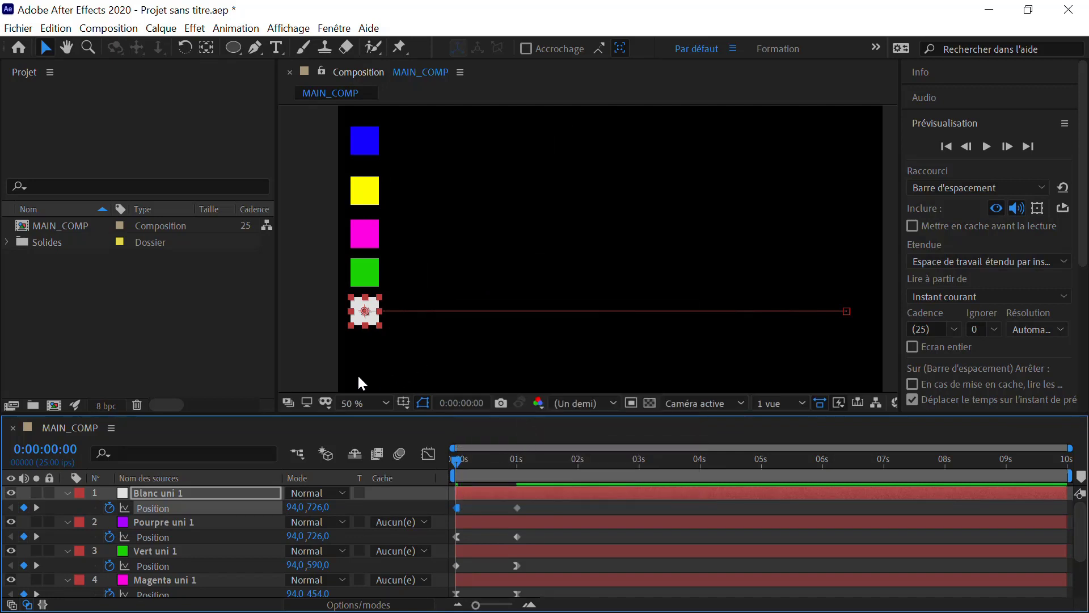
pyautogui.click(987, 147)
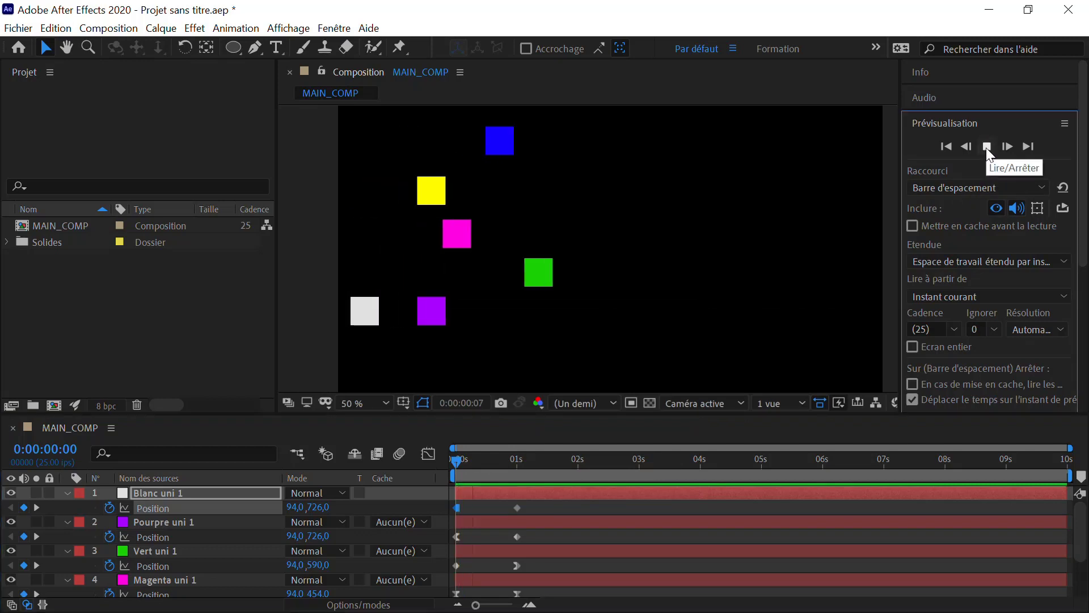
pyautogui.click(986, 147)
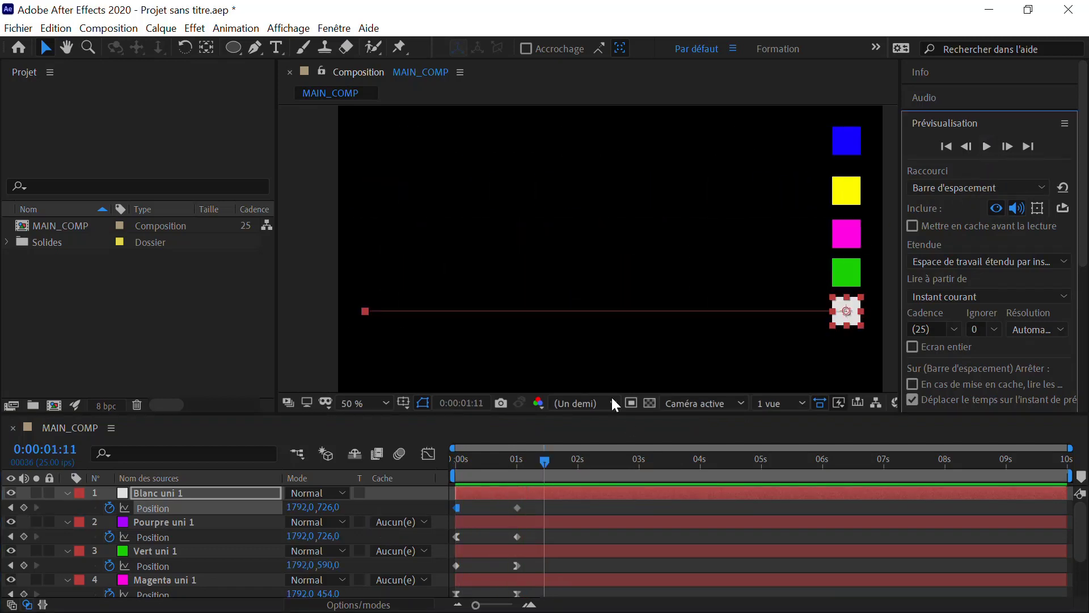
# At 0:00:01:00, select both Position keyframes of the white solid and move them straight down to a vertical value of 872,0
pyautogui.click(843, 312)
pyautogui.press('p')
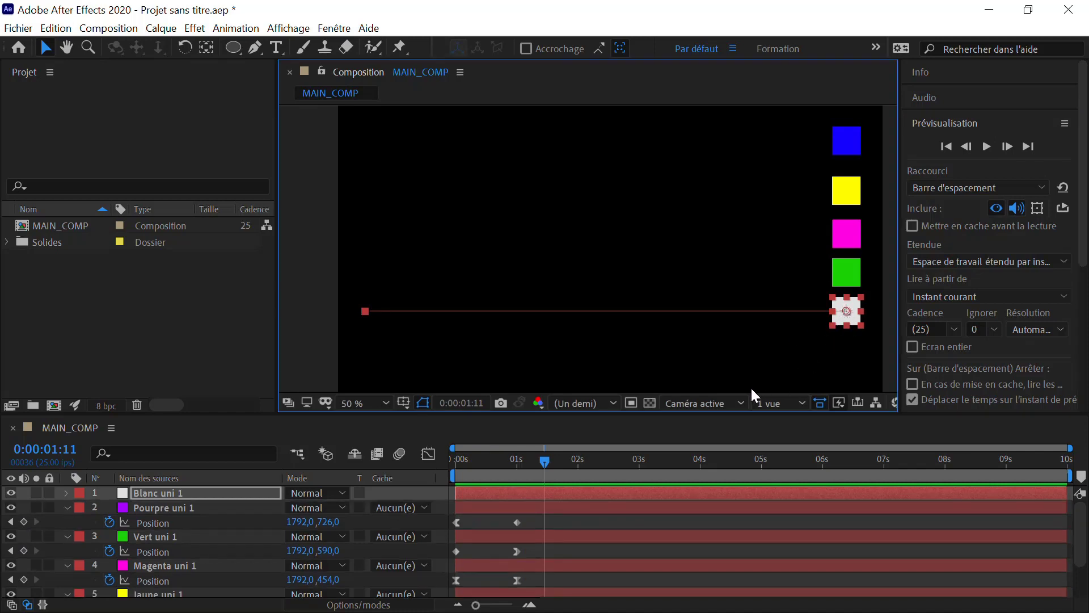
pyautogui.moveTo(543, 461); pyautogui.dragTo(524, 466)
pyautogui.click(173, 507)
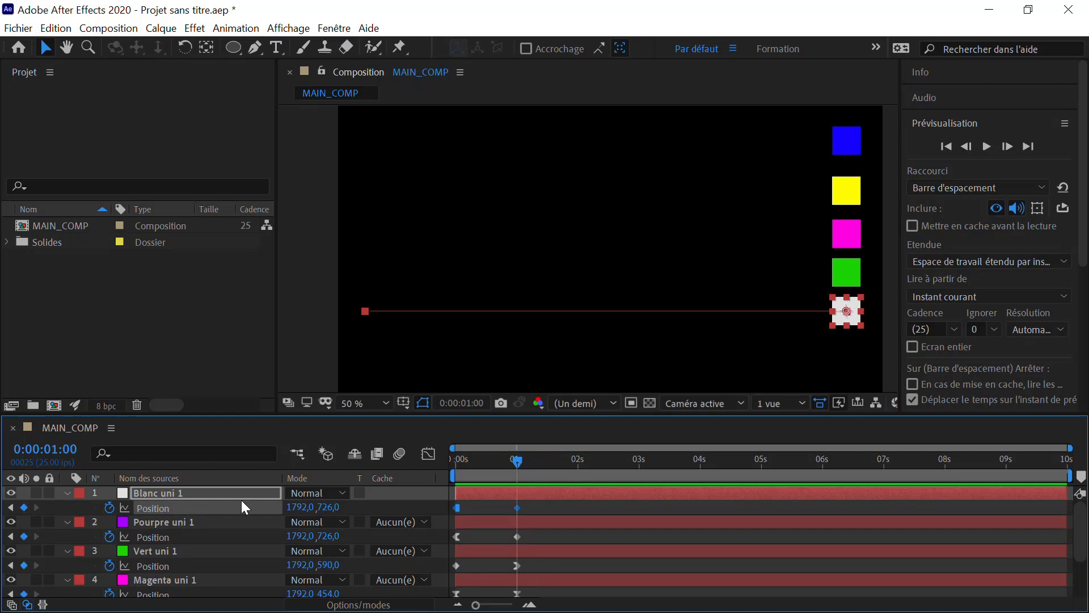
pyautogui.moveTo(857, 320); pyautogui.dragTo(851, 359)
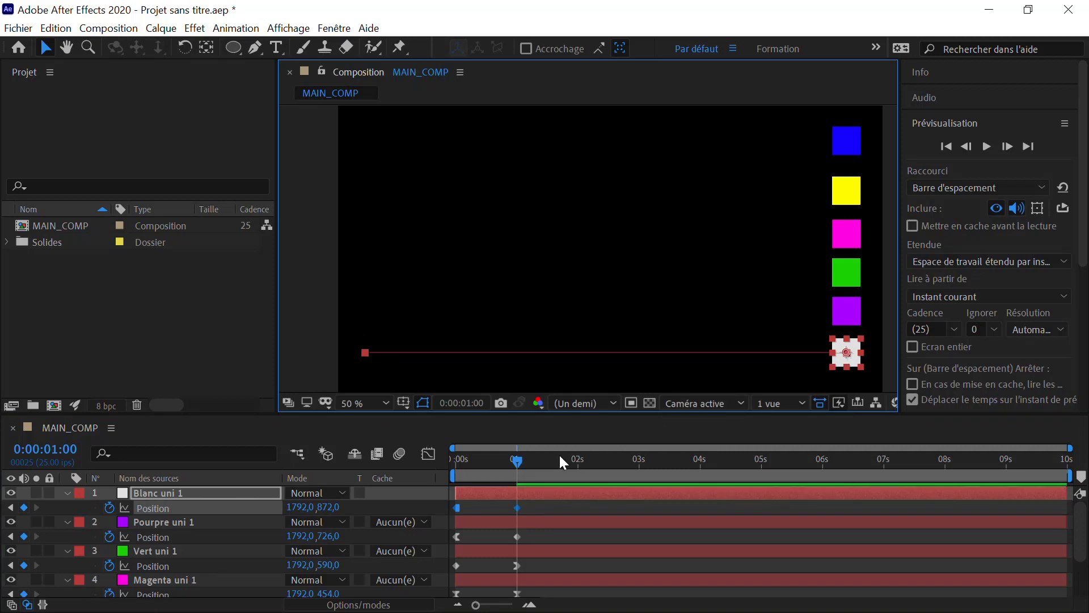
# Check the white solid's held motion between 0:00:00:00 and 0:00:01:00 and play a preview of the composition
pyautogui.click(448, 465)
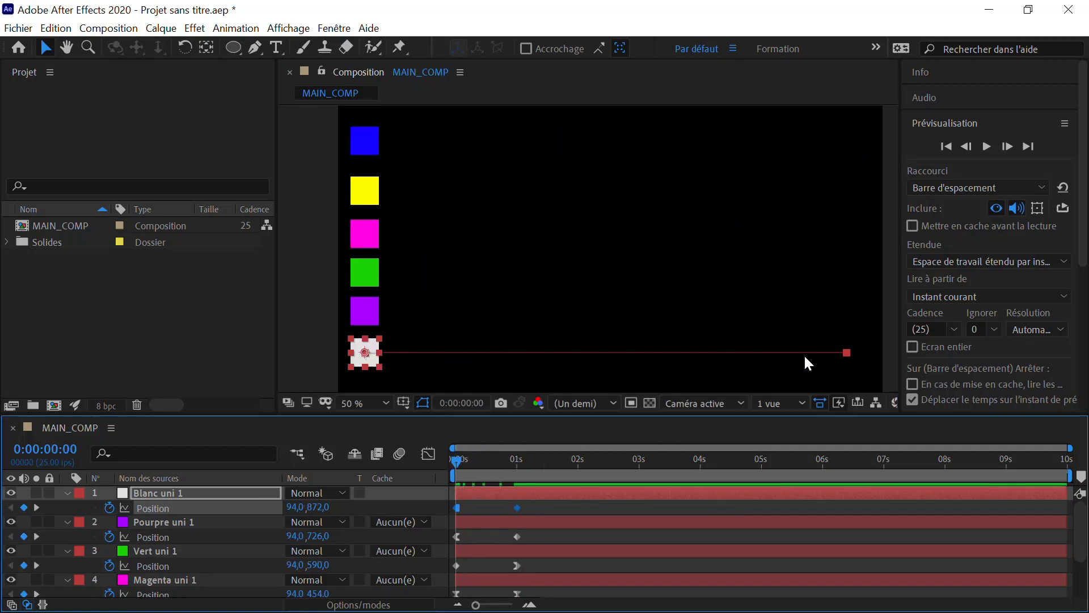
pyautogui.moveTo(468, 458); pyautogui.dragTo(518, 455)
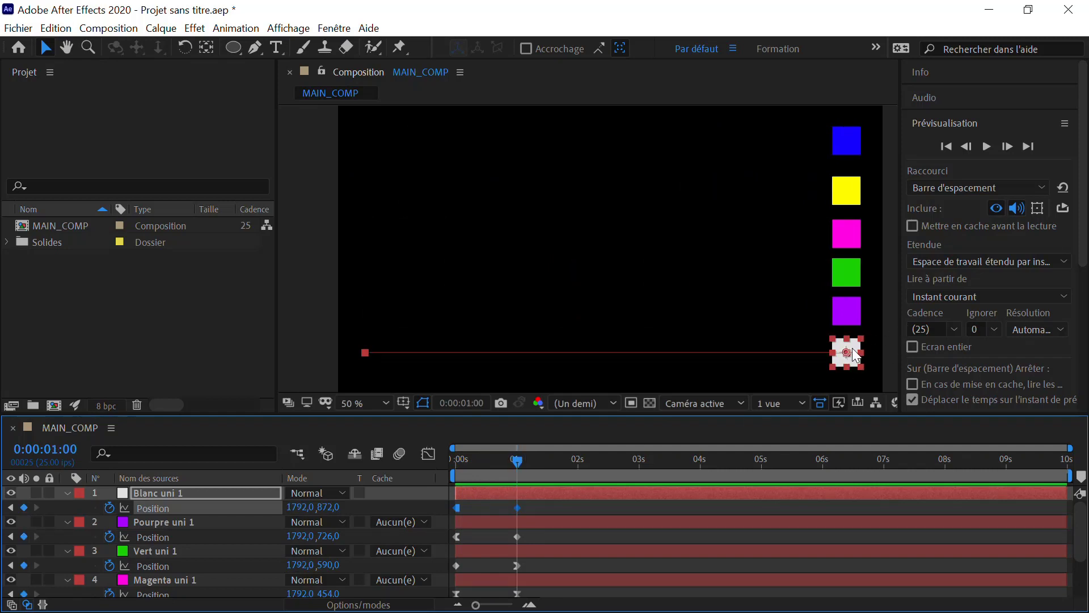
pyautogui.click(988, 146)
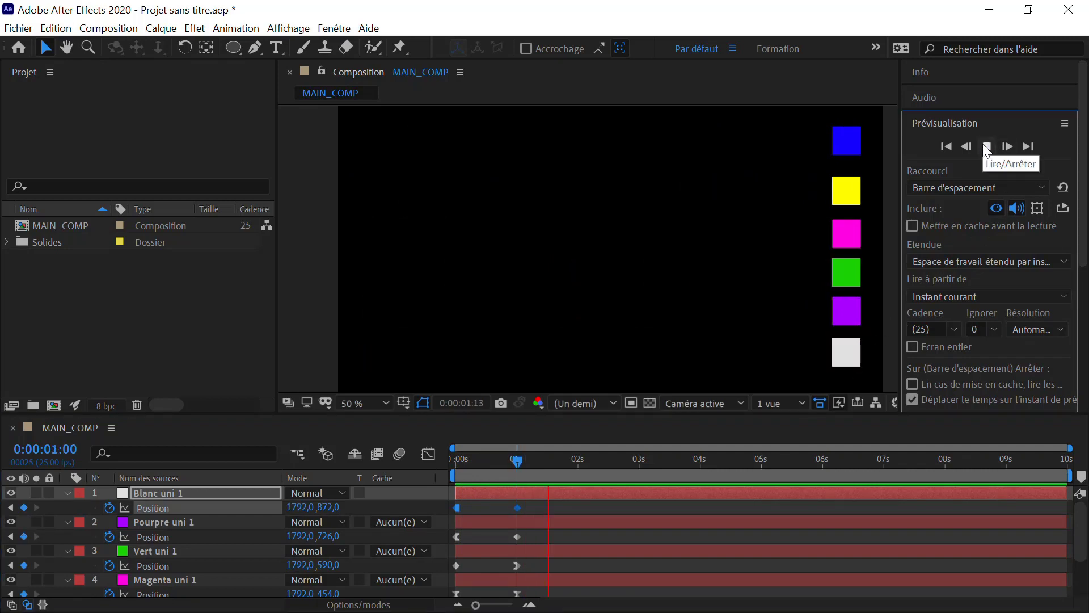
pyautogui.click(988, 147)
# Limit the work area to about the first two seconds, preview the animation, and extend the work area back to 10 s
pyautogui.moveTo(579, 464); pyautogui.dragTo(575, 464)
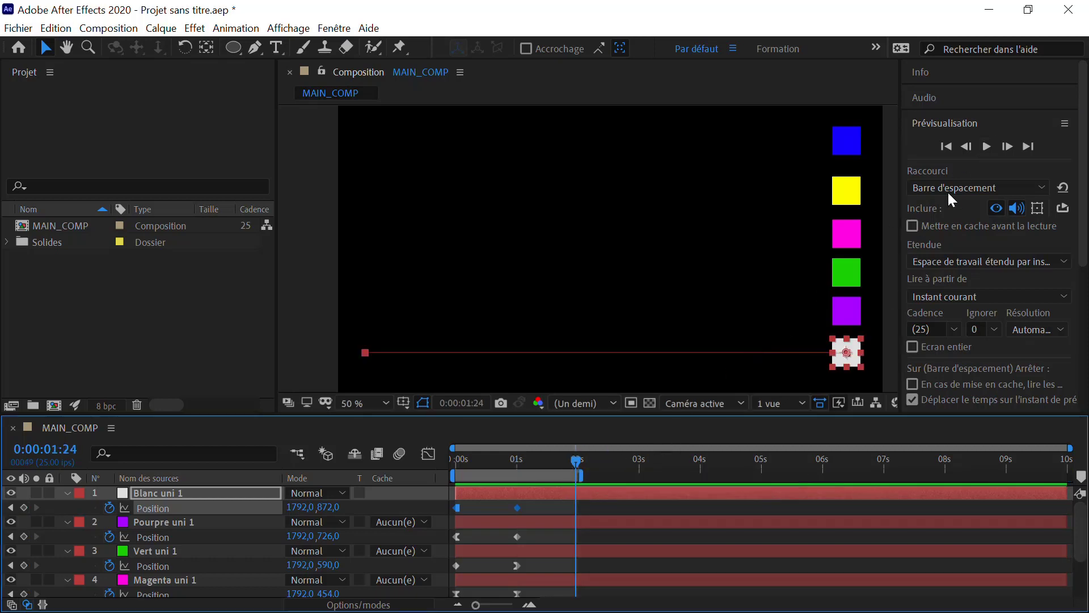
pyautogui.click(984, 148)
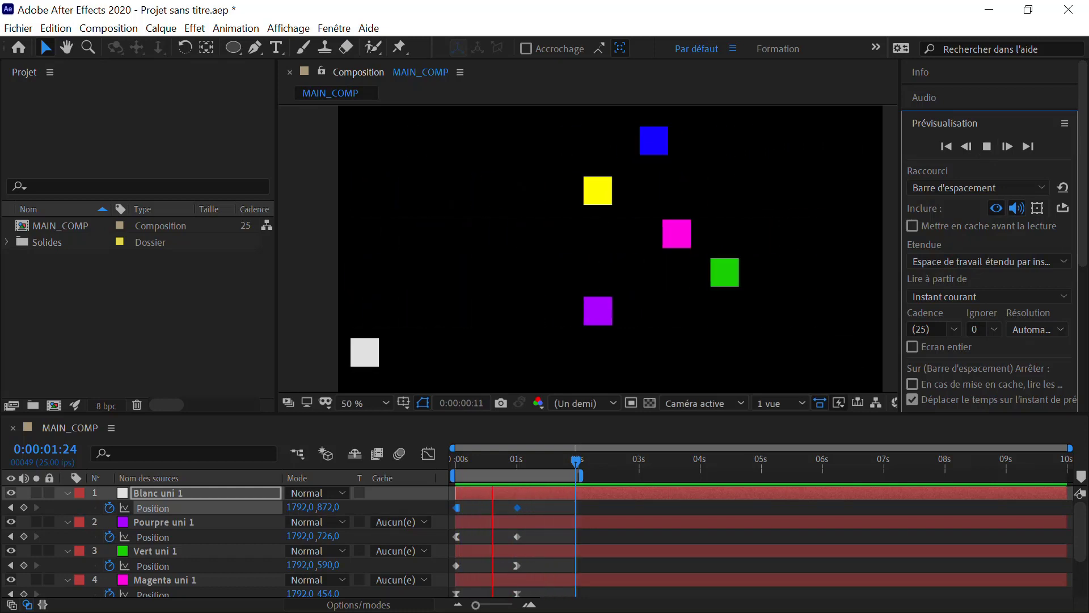
pyautogui.click(986, 147)
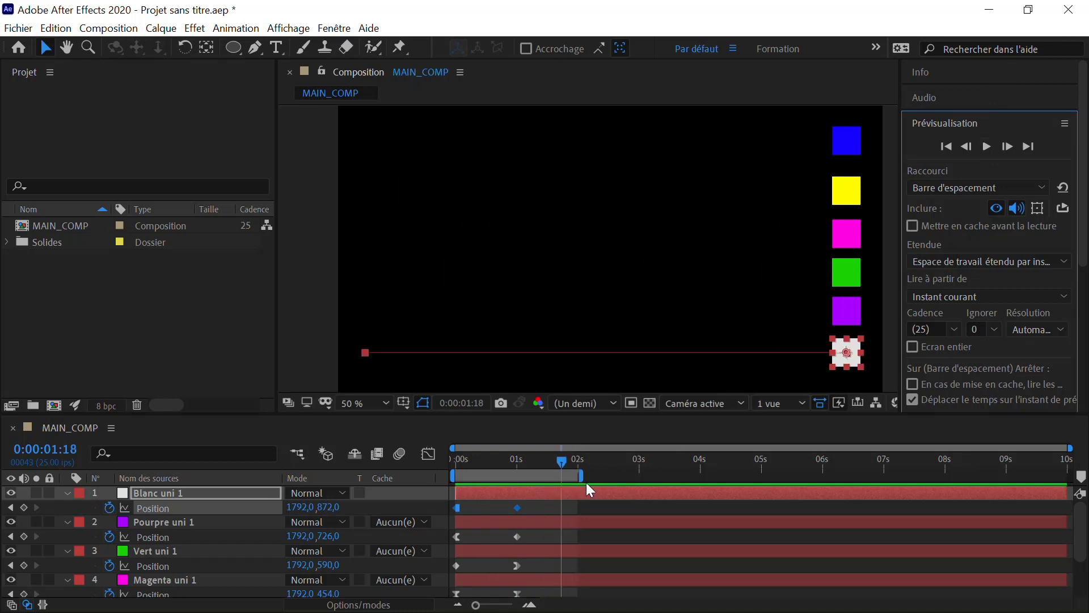
pyautogui.moveTo(581, 475); pyautogui.dragTo(1067, 475)
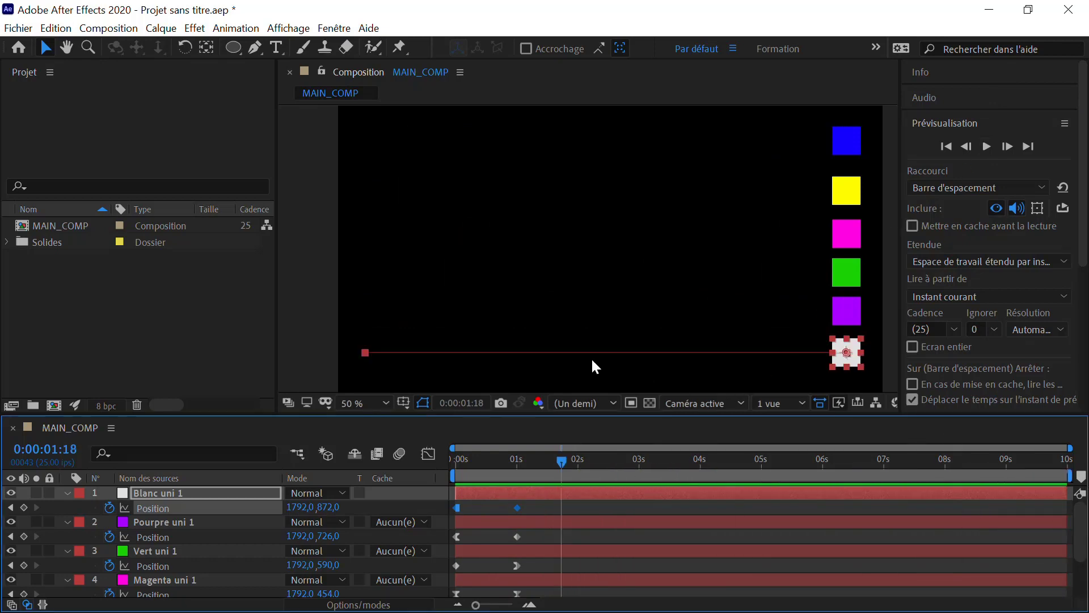
# Select all the colored solids in the composition and delete them
pyautogui.click(798, 135)
pyautogui.moveTo(799, 116); pyautogui.dragTo(873, 367)
pyautogui.press('Delete')
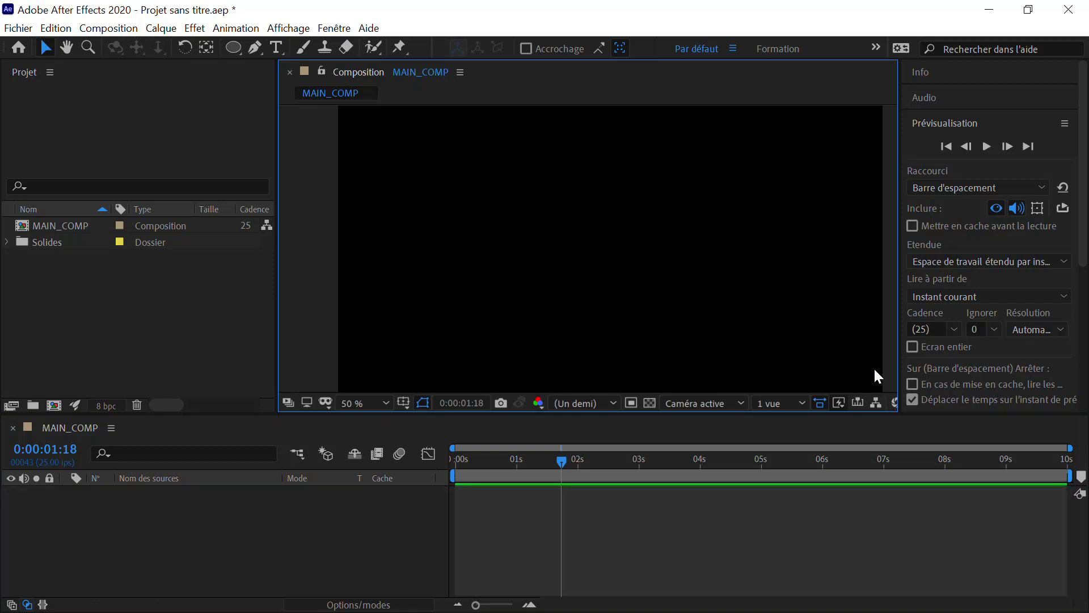
# Delete all seven solids from the project's Solides folder
pyautogui.click(6, 241)
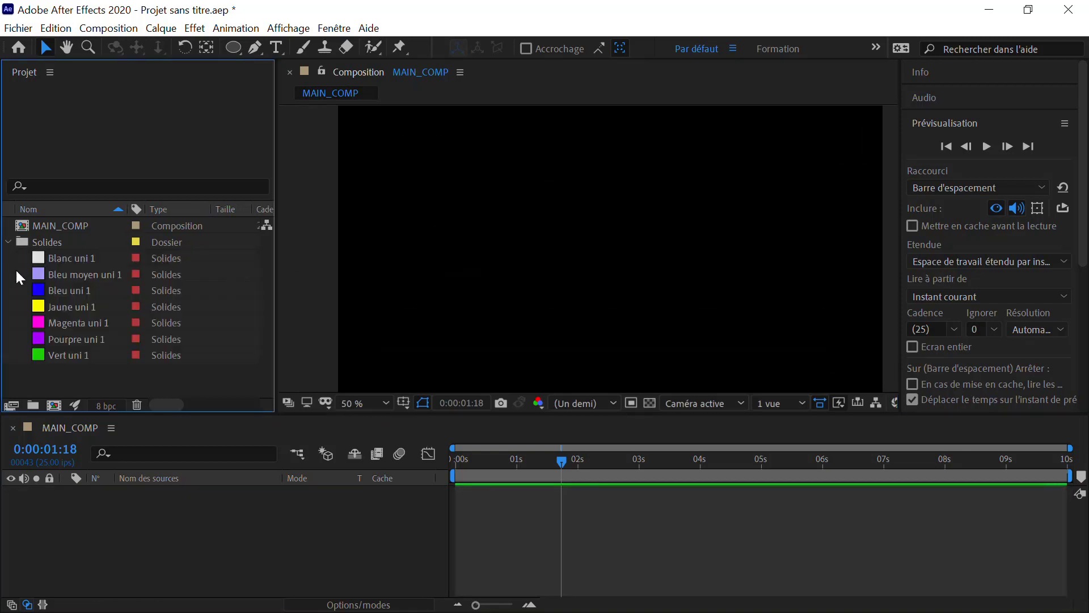
pyautogui.moveTo(16, 261); pyautogui.dragTo(67, 356)
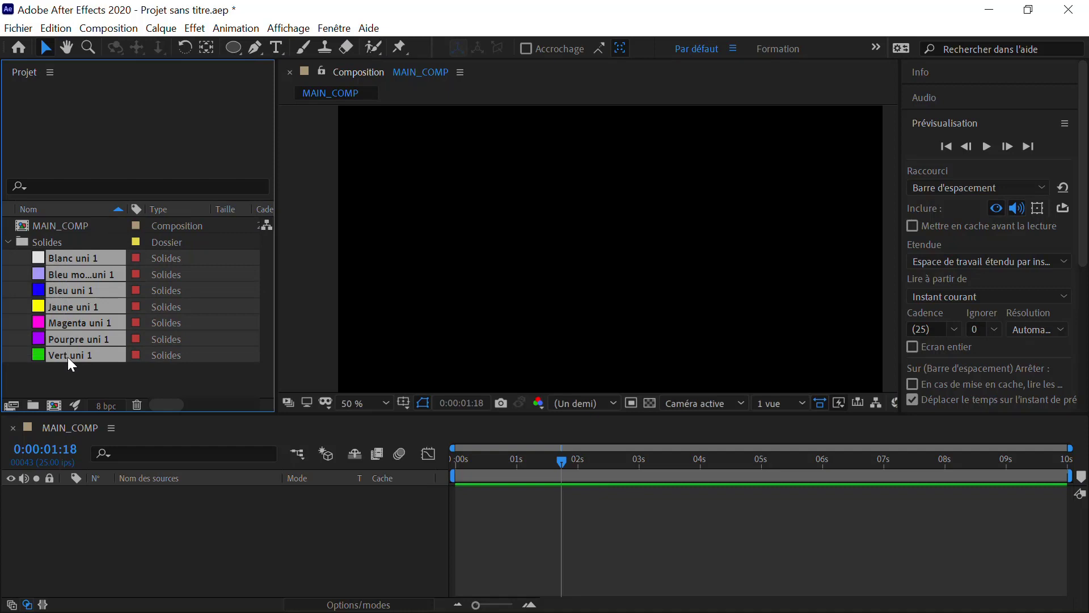
pyautogui.press('Delete')
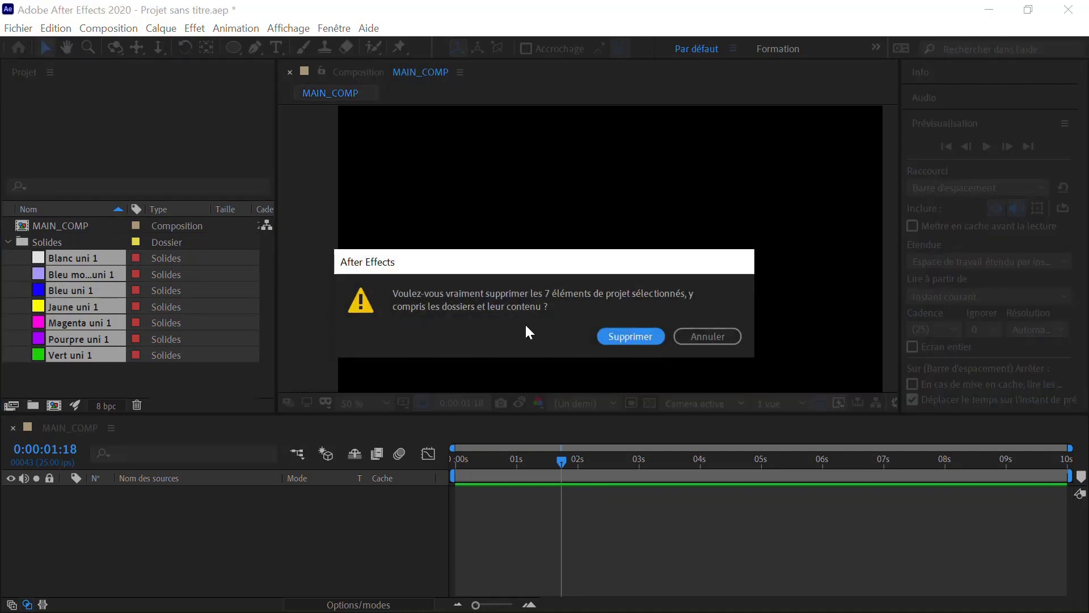
pyautogui.click(623, 337)
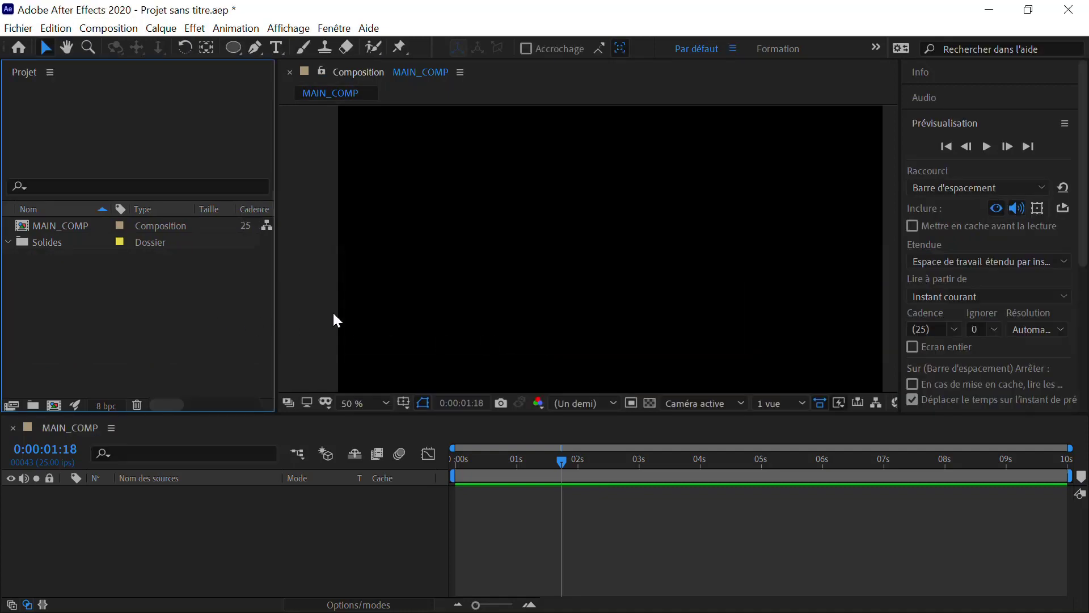
# Start a new project and create a 10-second composition named MAIN_COMP with the HDTV 1080 25 preset
pyautogui.hotkey('ctrl', 'alt', 'n')
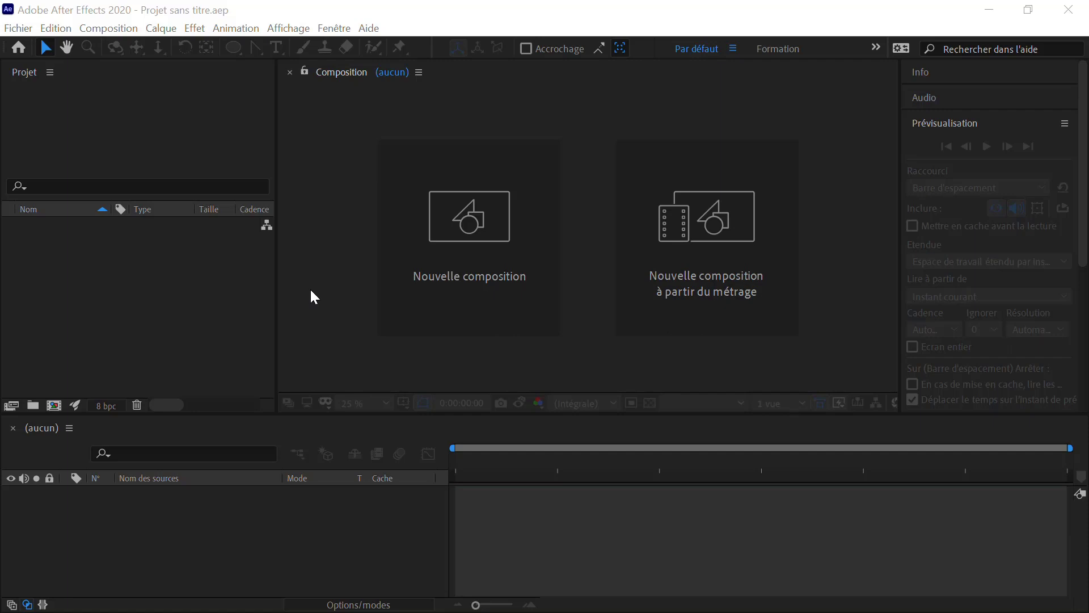
pyautogui.rightClick(119, 248)
pyautogui.click(158, 254)
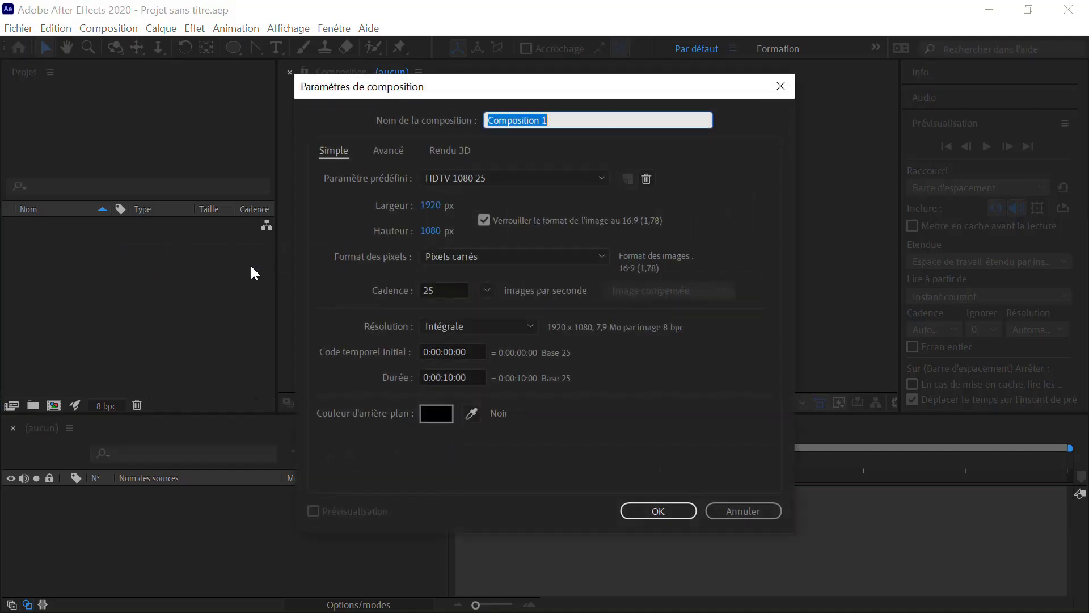
pyautogui.write('MA')
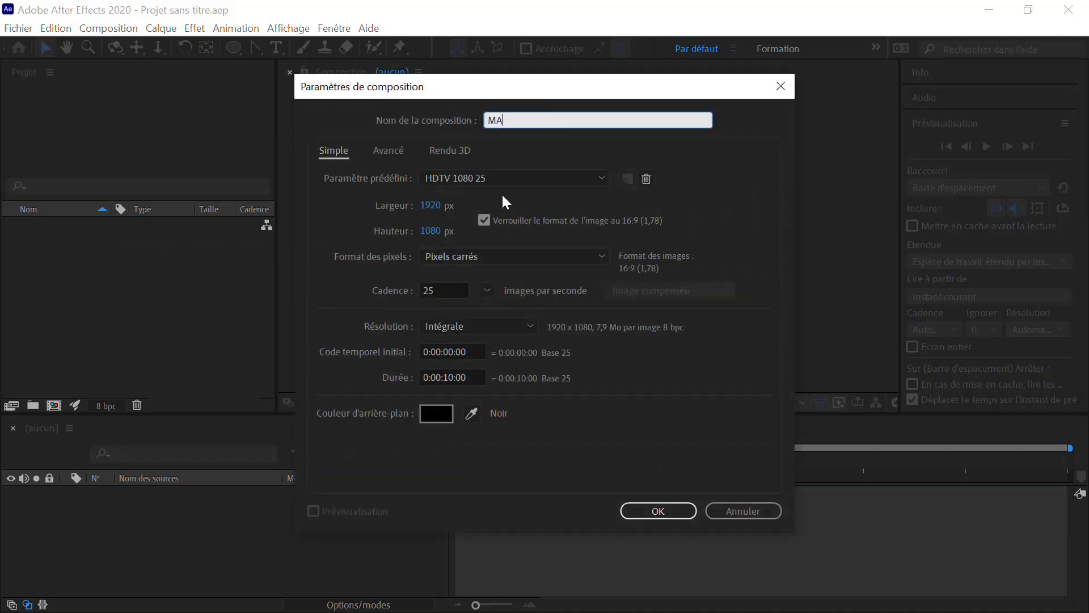
pyautogui.write('IN_COMP')
pyautogui.press('Return')
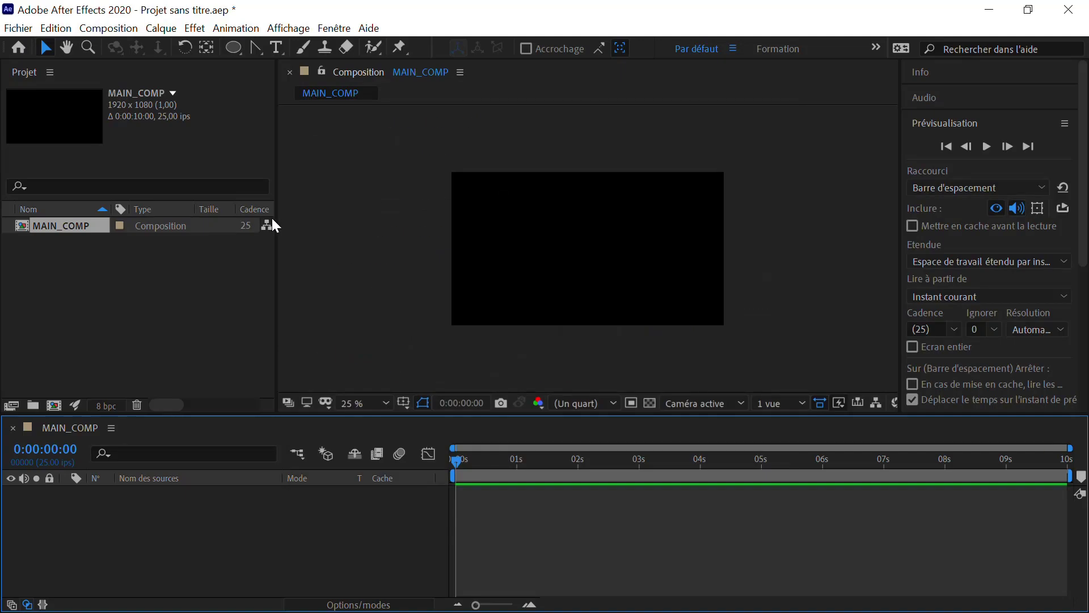
# Add a medium red solid at composition size, 1920 x 1080 px, to MAIN_COMP
pyautogui.rightClick(507, 227)
pyautogui.moveTo(554, 241)
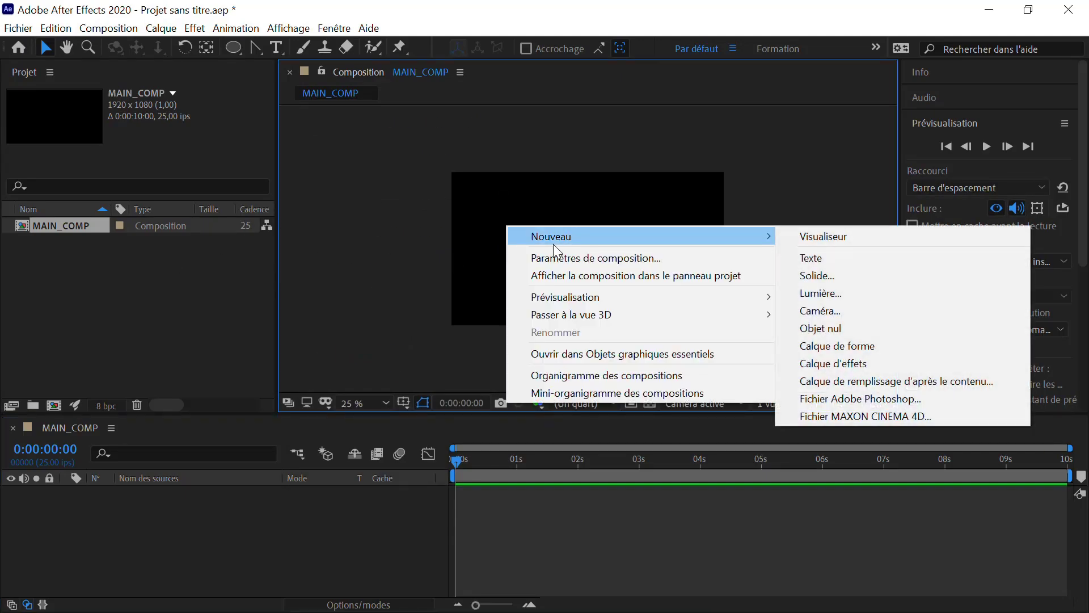
pyautogui.click(824, 277)
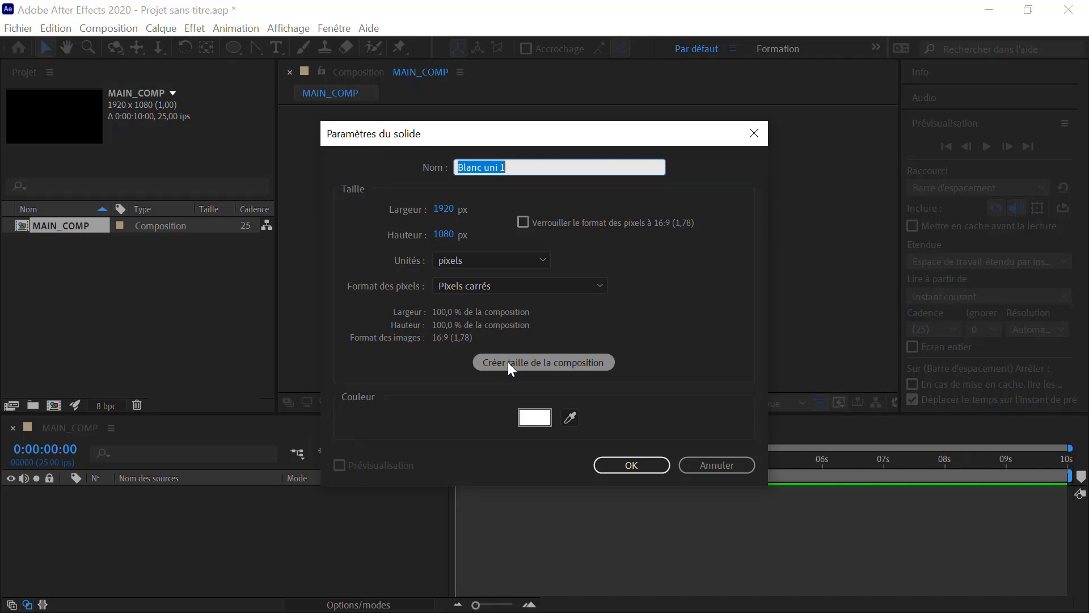
pyautogui.click(540, 361)
pyautogui.click(533, 418)
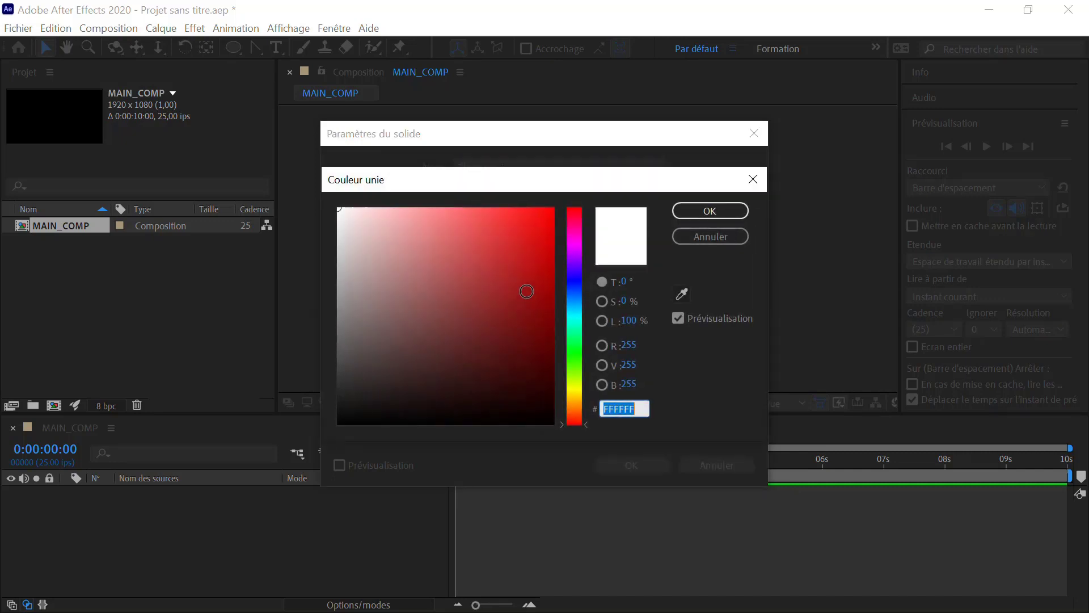
pyautogui.click(480, 222)
pyautogui.click(711, 211)
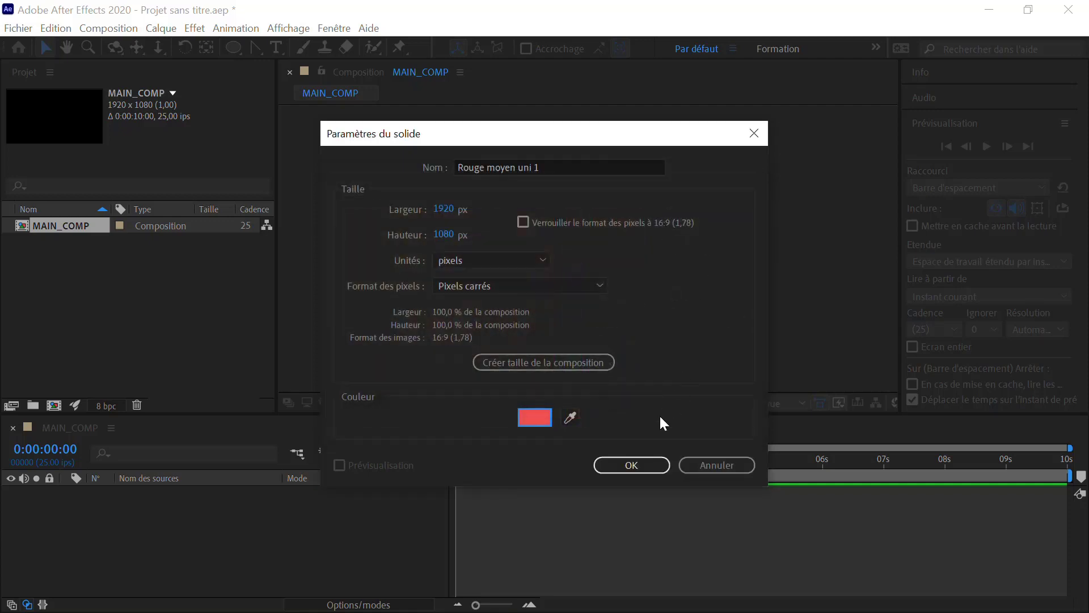
pyautogui.click(625, 463)
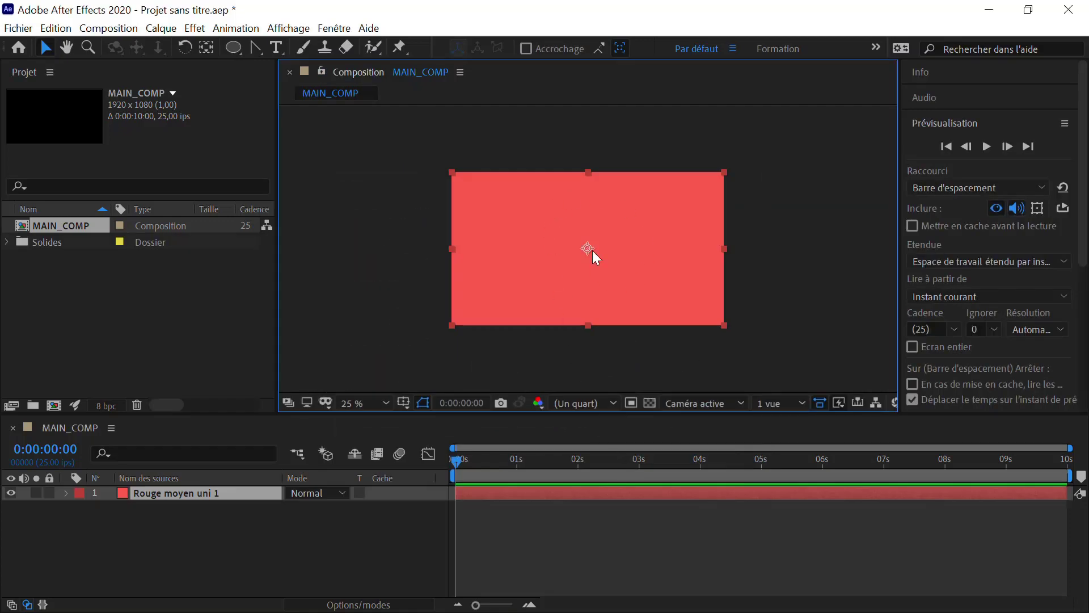
# Draw a small circular mask centred on the red solid with the Ellipse tool, and return to the Selection tool
pyautogui.click(233, 48)
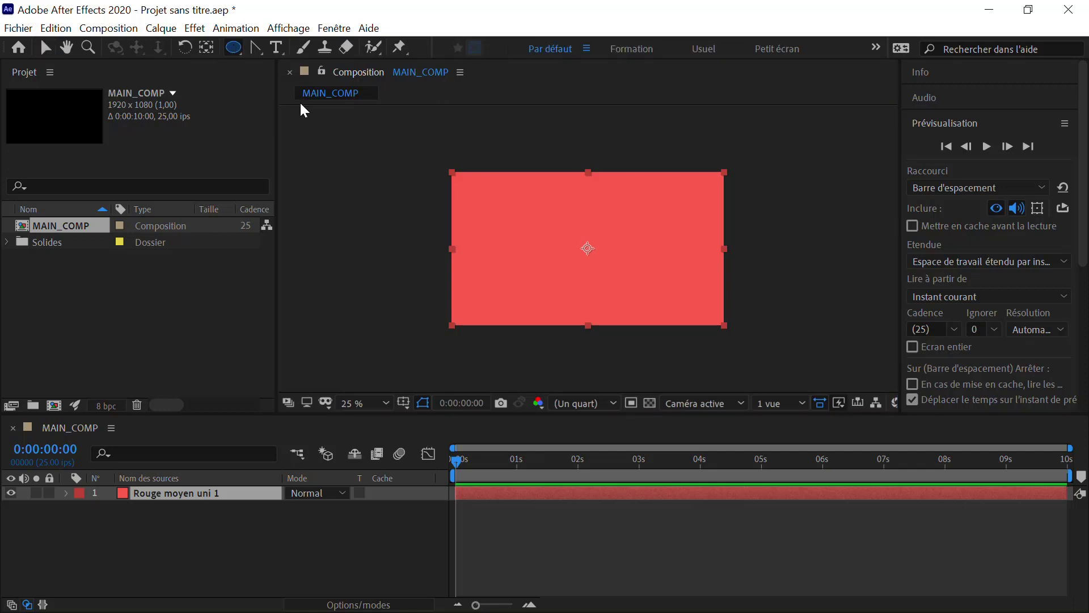
pyautogui.click(588, 247)
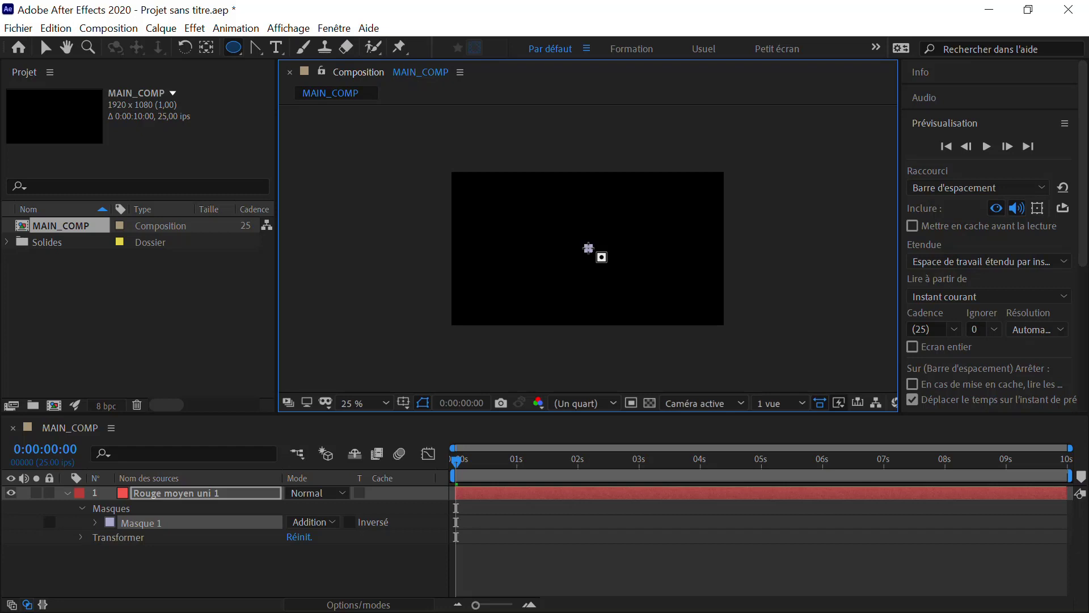
pyautogui.moveTo(588, 248); pyautogui.dragTo(600, 257)
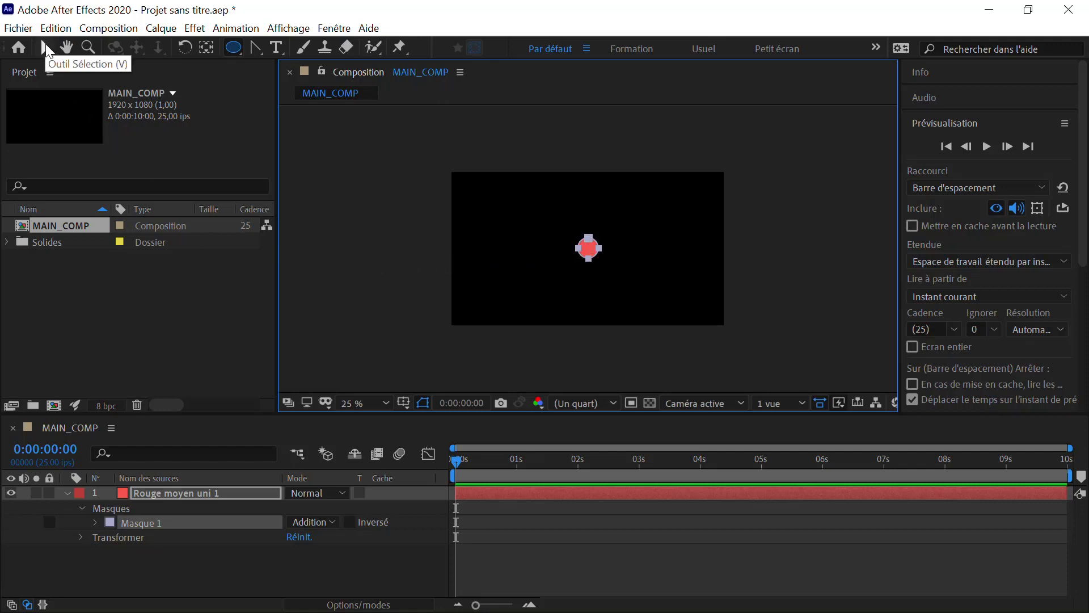
pyautogui.click(46, 48)
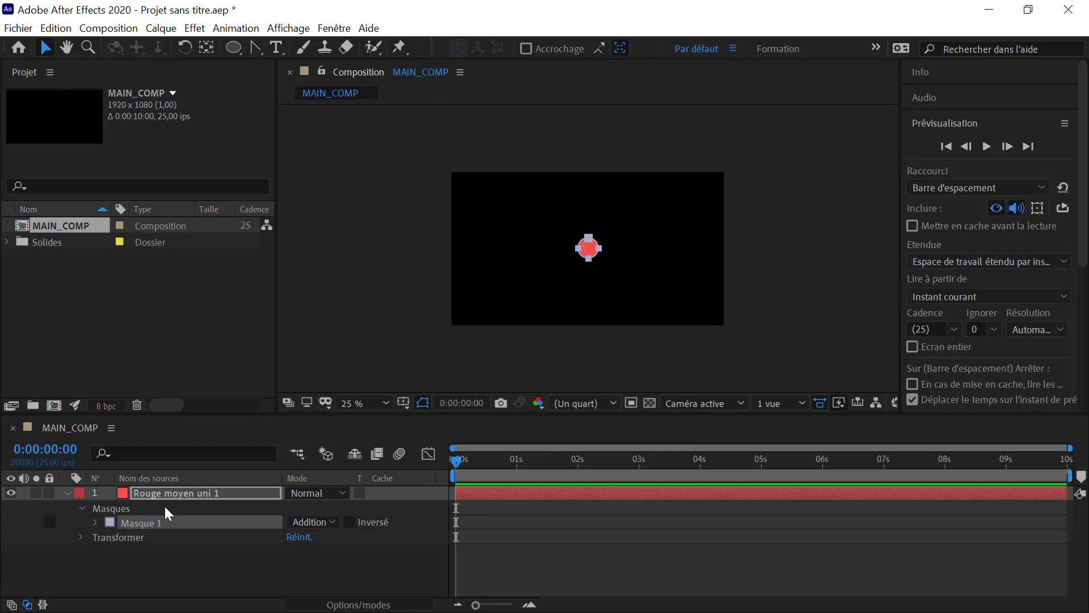
# Precompose the masked red solid as BALL, transferring all attributes into the new composition
pyautogui.click(172, 493)
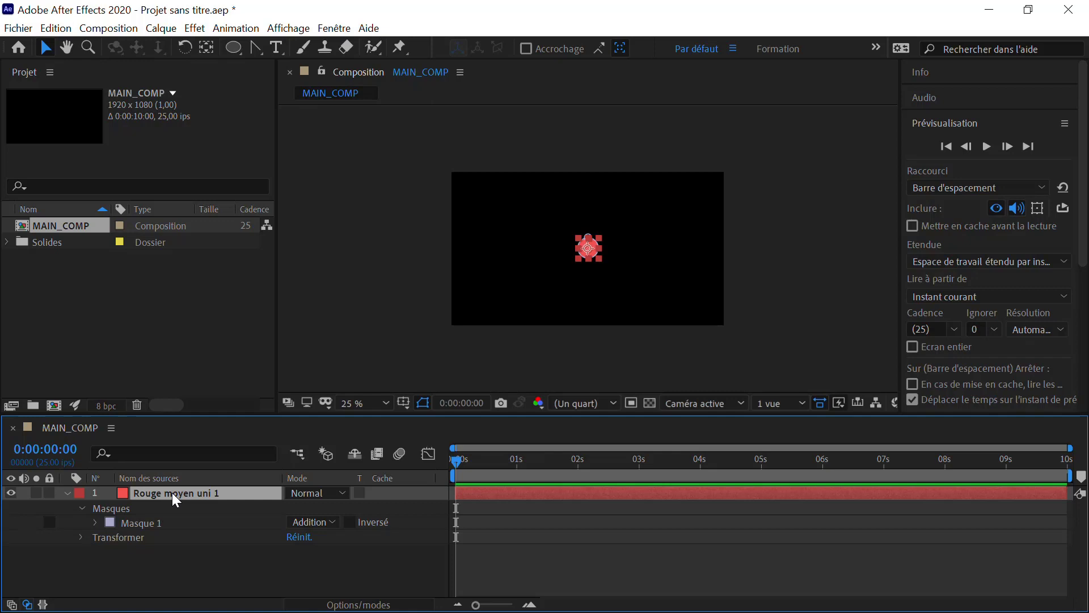
pyautogui.hotkey('ctrl', 'shift', 'c')
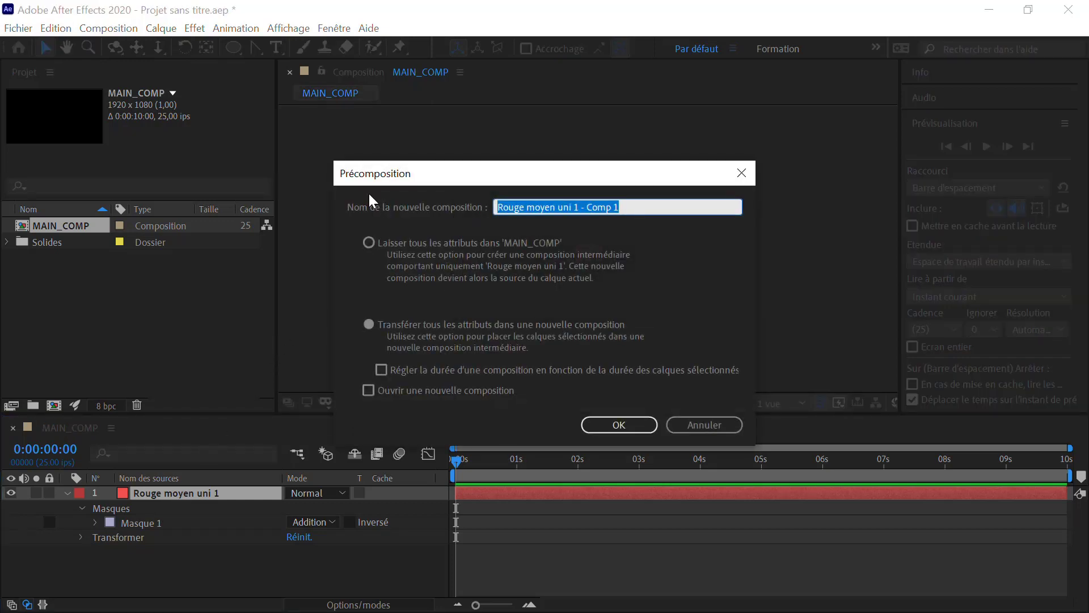
pyautogui.click(695, 421)
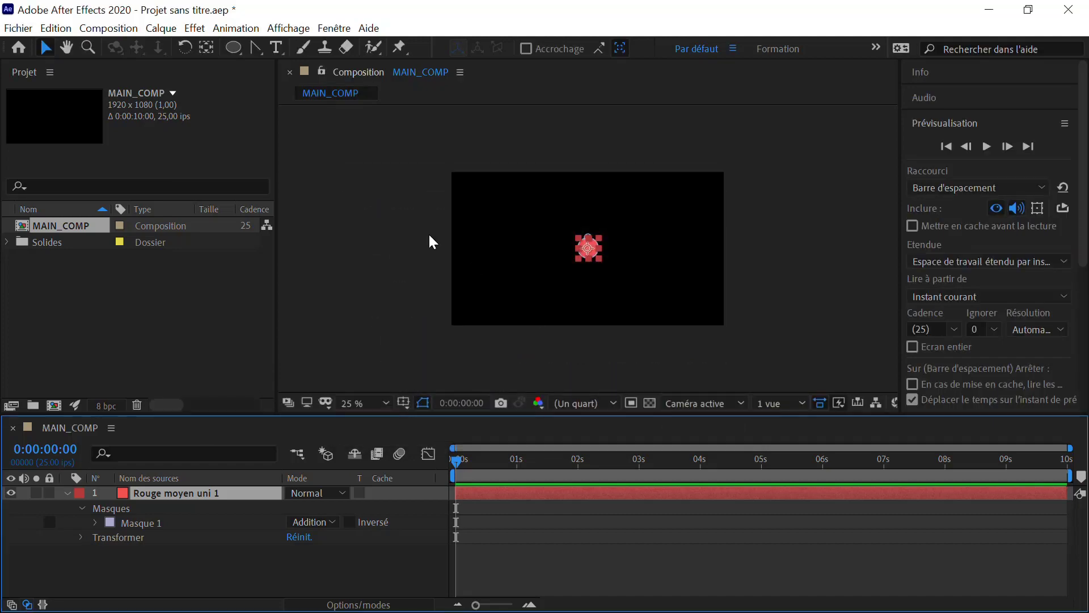
pyautogui.click(164, 29)
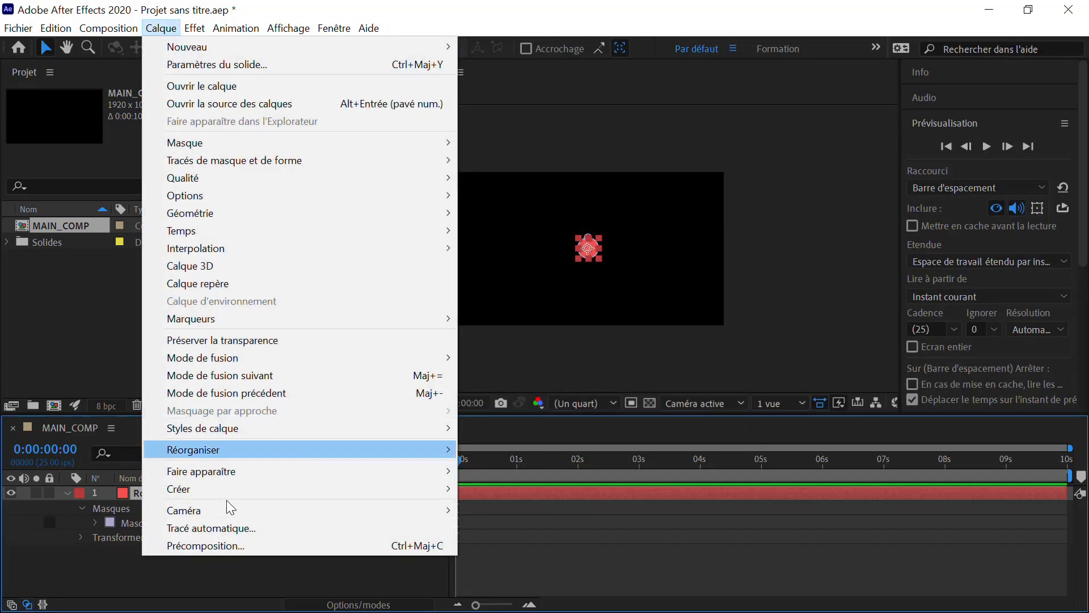
pyautogui.click(417, 542)
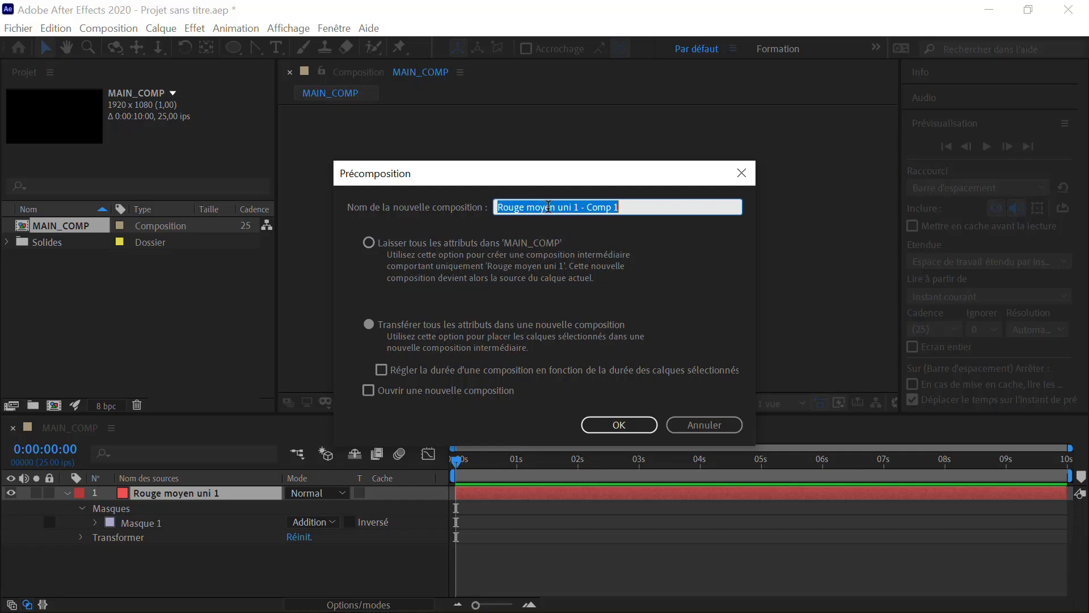
pyautogui.write('BALL')
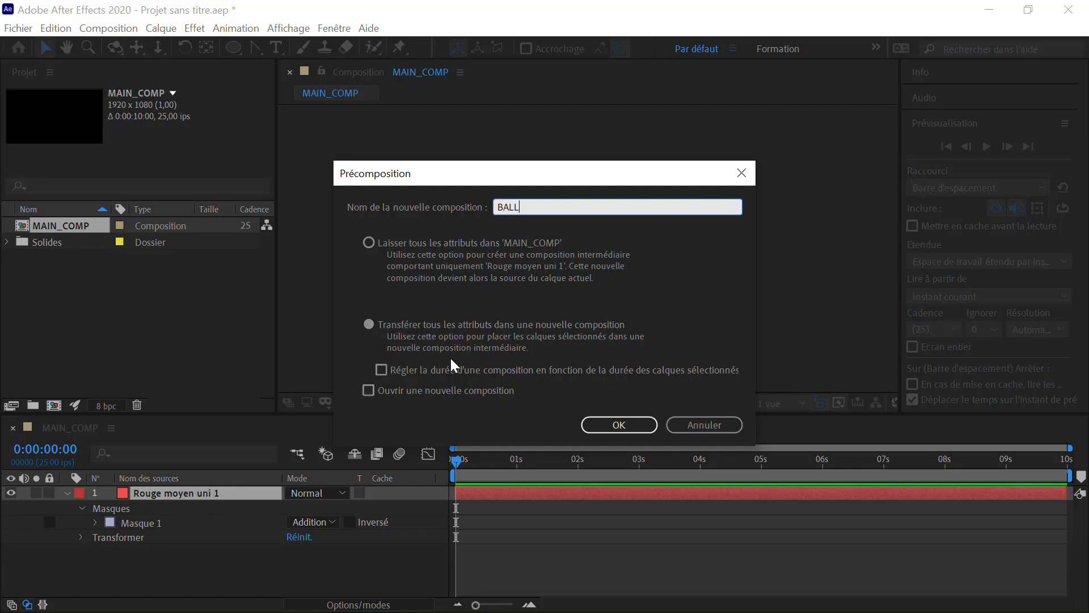
pyautogui.click(619, 425)
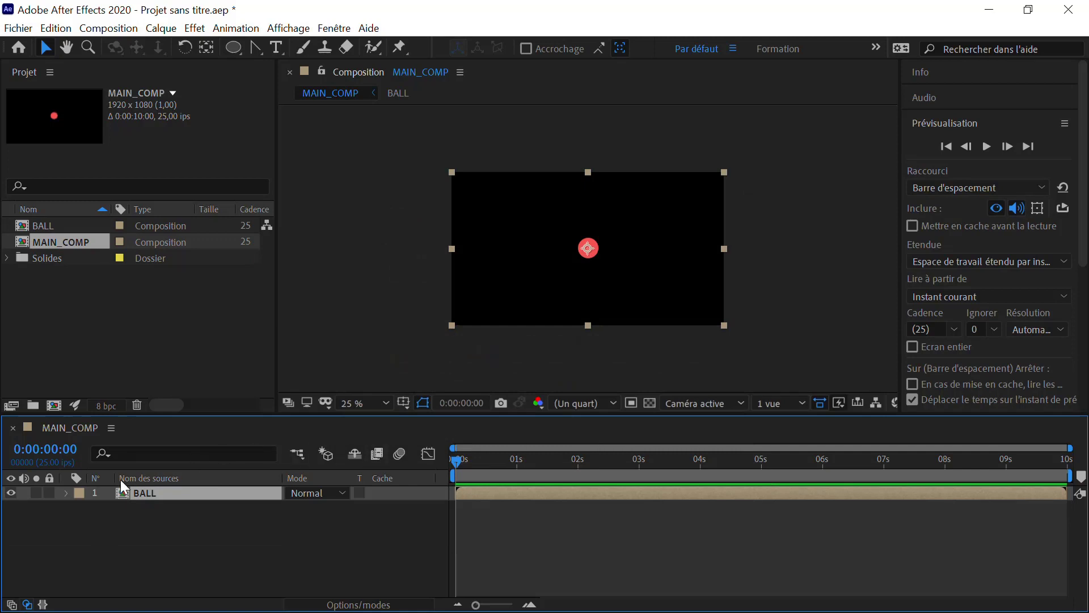
# Examine the BALL layer's transform properties in MAIN_COMP and collapse them again
pyautogui.click(66, 493)
pyautogui.click(81, 508)
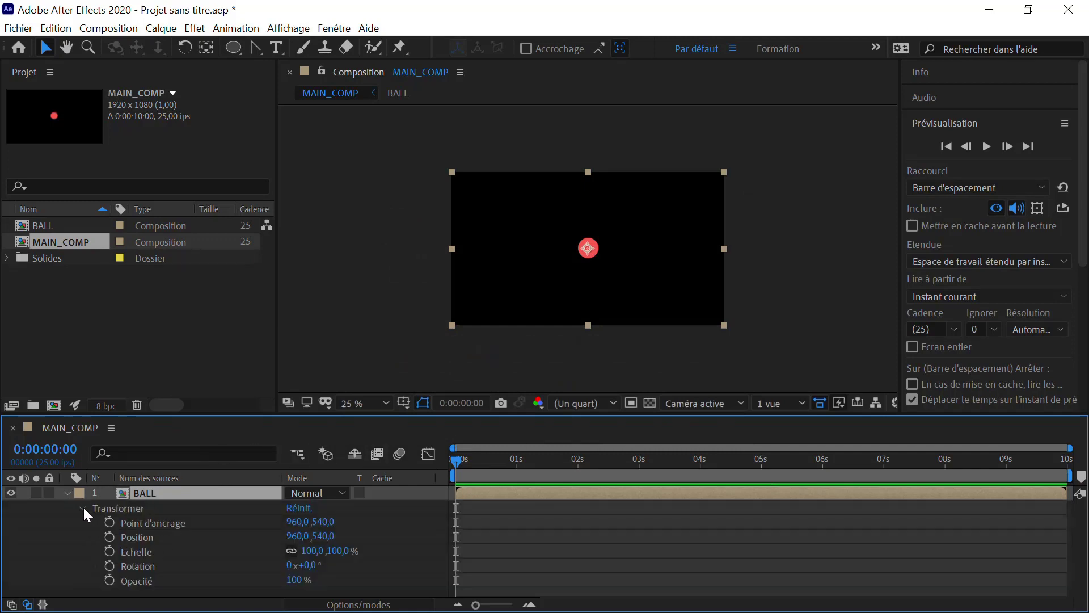
pyautogui.click(81, 506)
pyautogui.click(102, 504)
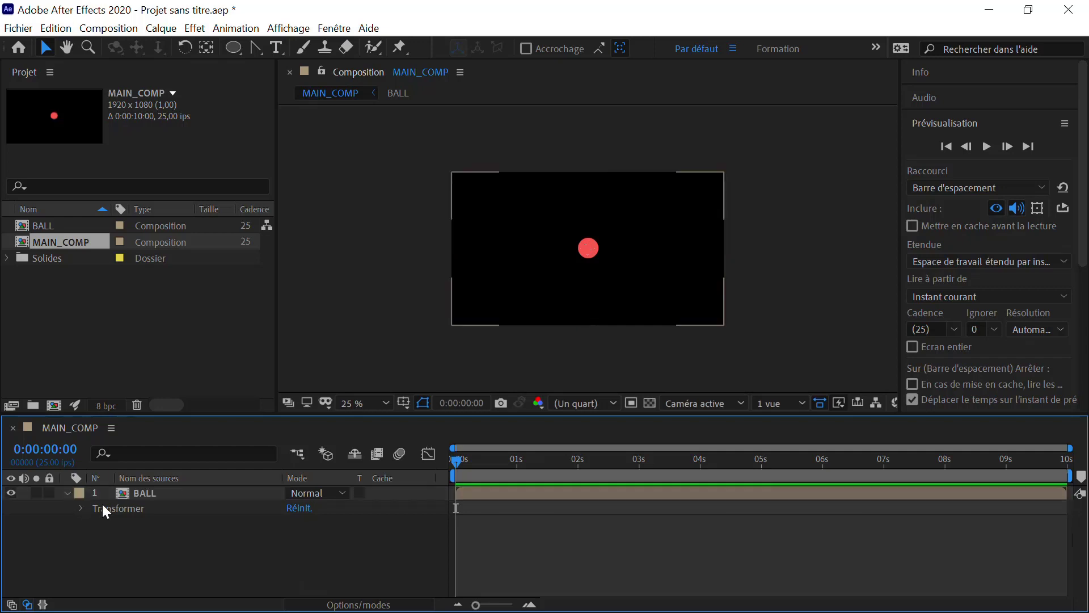
# Open the BALL composition and select Masque 1 of the red solid
pyautogui.doubleClick(143, 495)
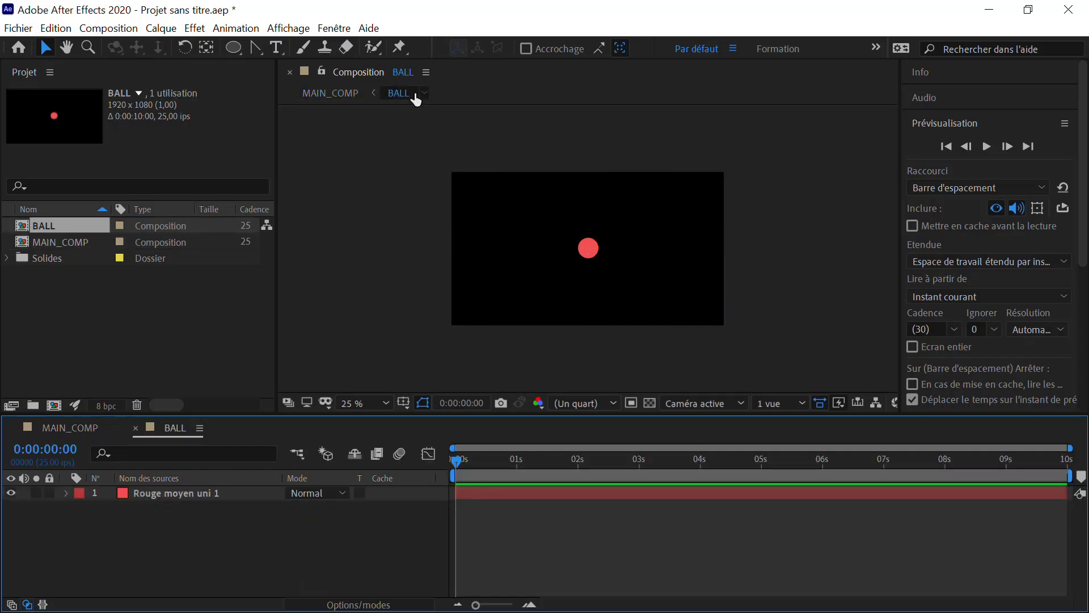
pyautogui.click(102, 494)
pyautogui.click(66, 493)
pyautogui.click(80, 508)
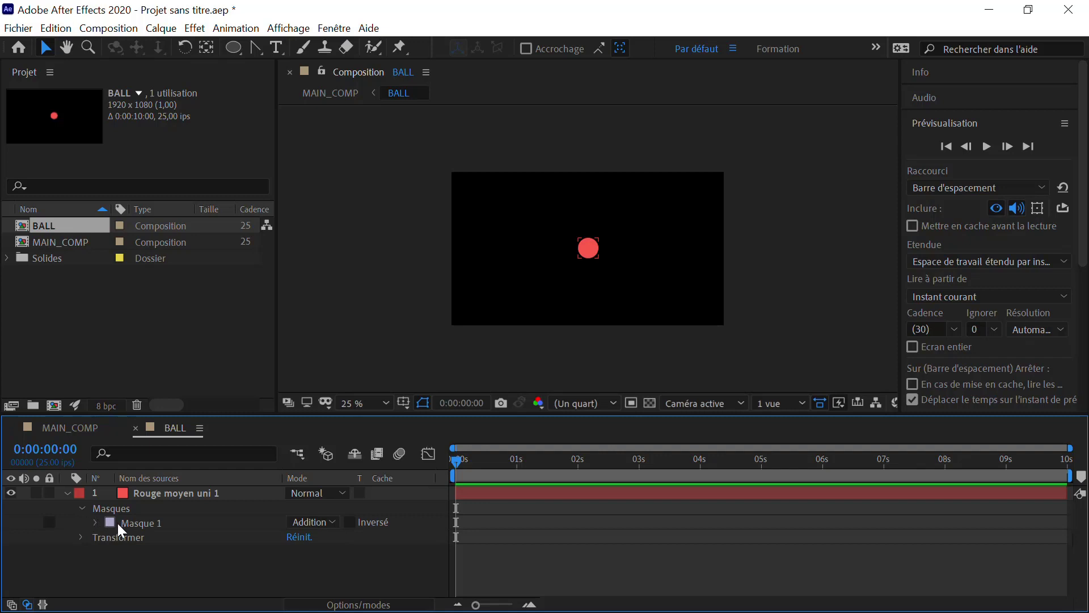
pyautogui.click(146, 525)
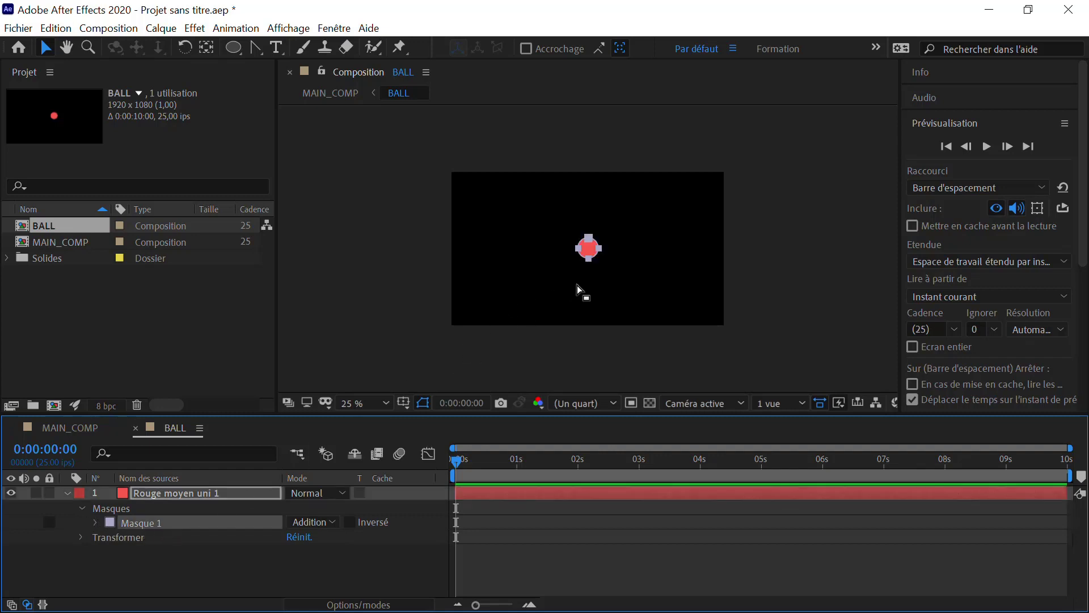
# Draw a roughly square region of interest loosely around the red ball in the BALL composition
pyautogui.press('/')
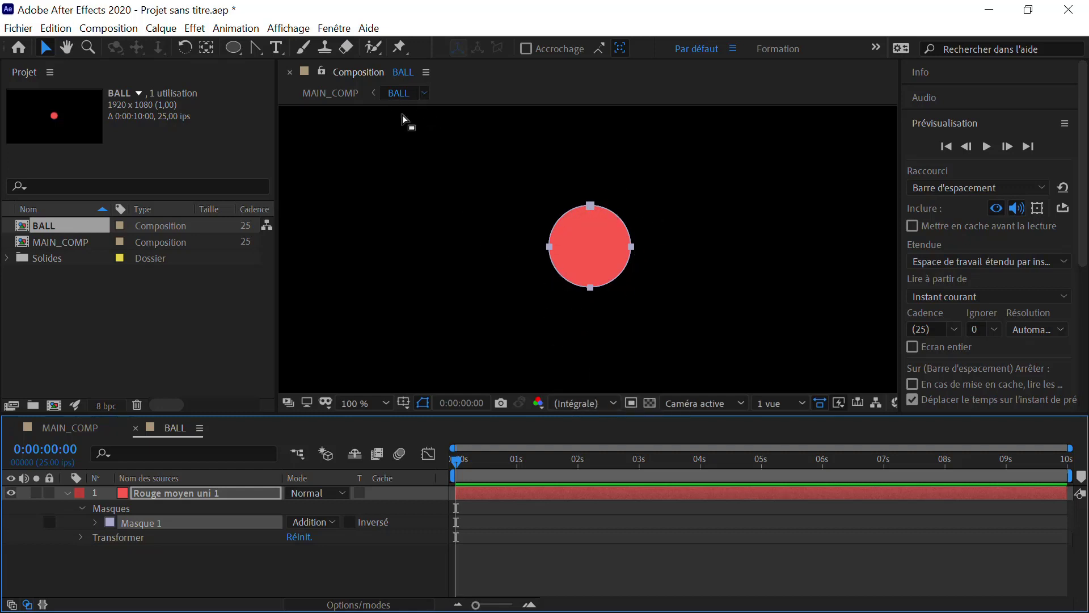
pyautogui.click(631, 403)
pyautogui.moveTo(541, 192); pyautogui.dragTo(642, 295)
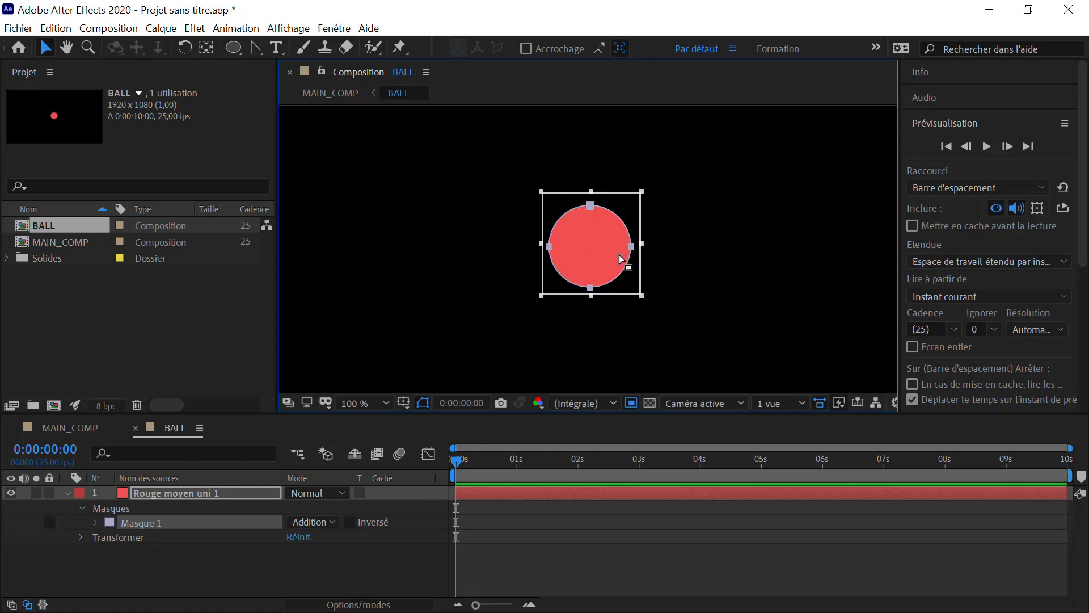
# Move the lower edge of the region of interest up until it sits just below the ball's lowest point
pyautogui.press('.')
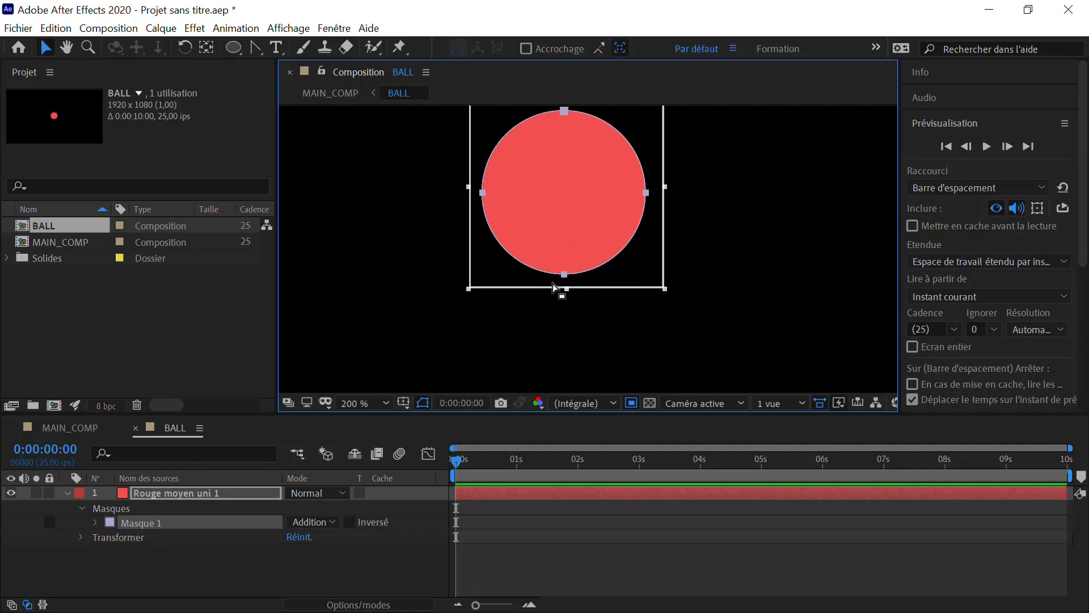
pyautogui.scroll(2, 552, 284)
pyautogui.press('h')
pyautogui.moveTo(540, 321); pyautogui.dragTo(530, 244)
pyautogui.press('v')
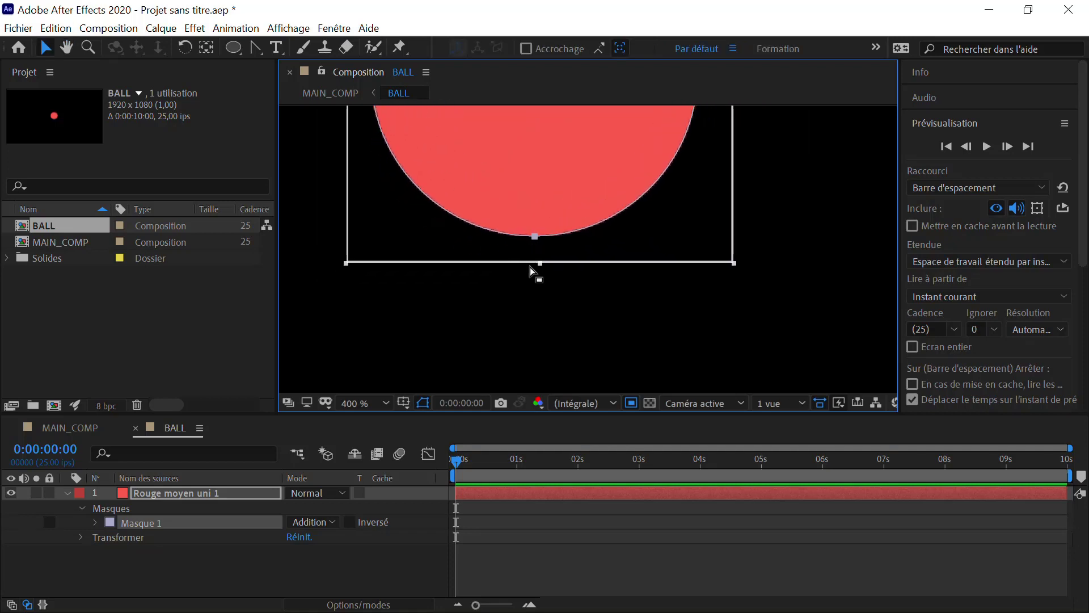
pyautogui.scroll(1, 533, 268)
pyautogui.scroll(1, 512, 260)
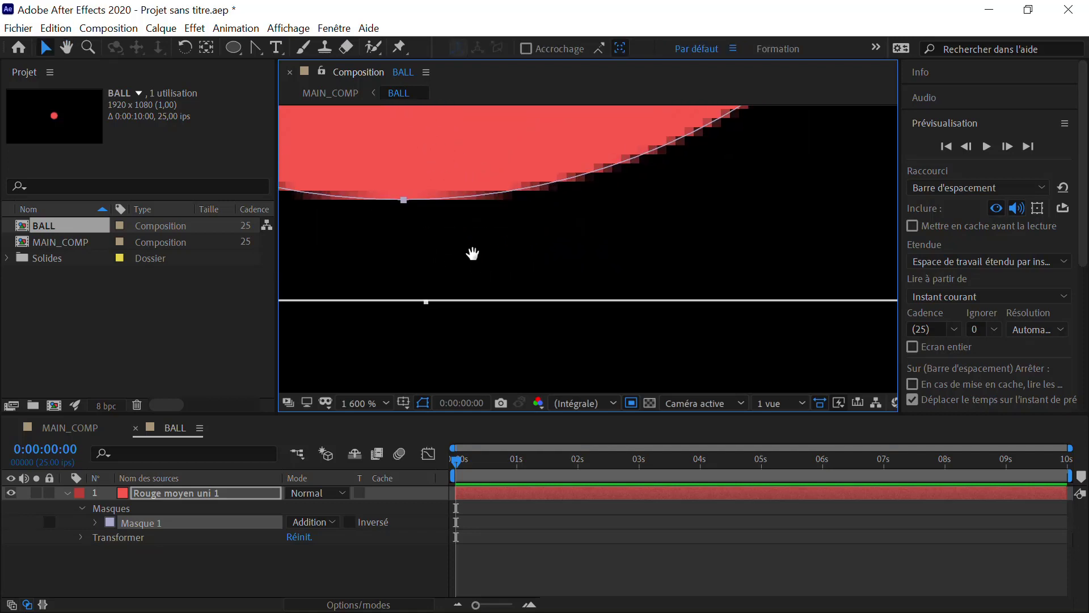
pyautogui.moveTo(472, 253); pyautogui.dragTo(555, 296)
pyautogui.press('h')
pyautogui.press('v')
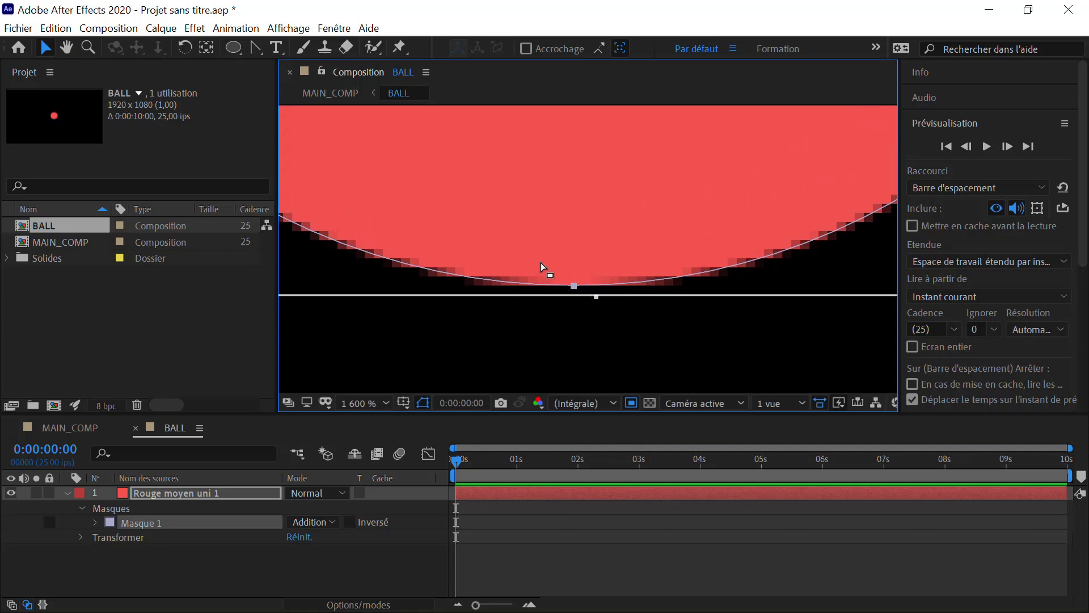
# Move the left edge of the region of interest inward until it sits just outside the ball's leftmost point
pyautogui.scroll(-3, 540, 263)
pyautogui.scroll(2, 509, 223)
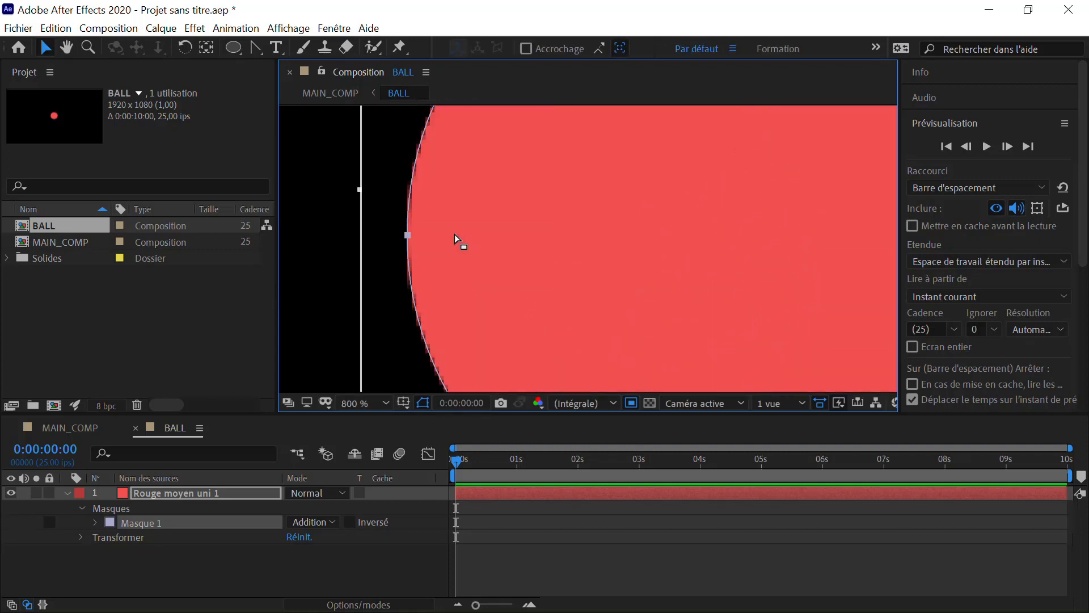
pyautogui.hscroll(-2, 455, 234)
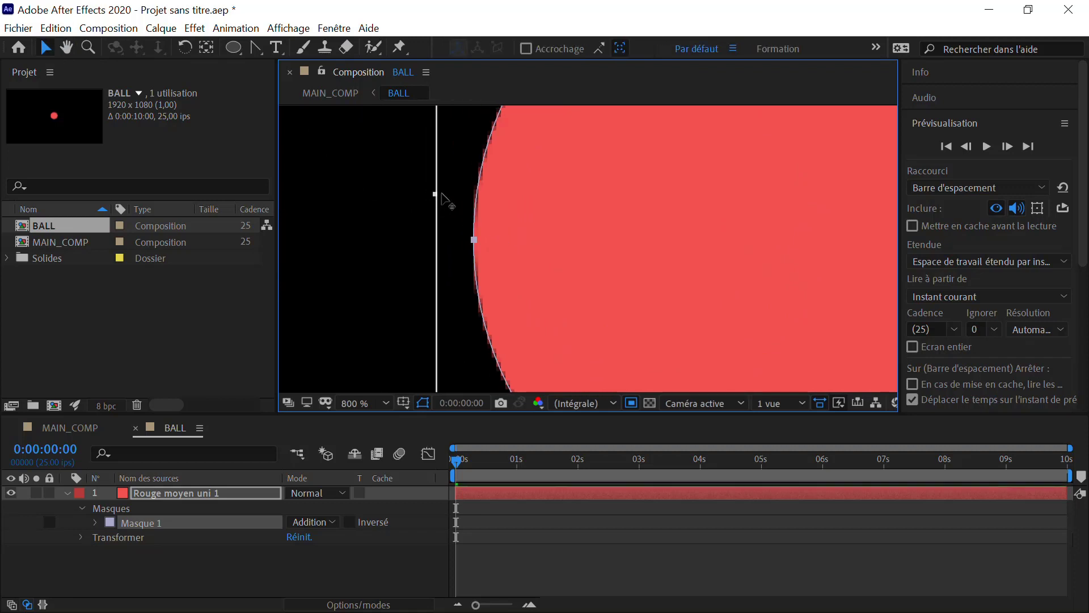
pyautogui.moveTo(441, 195); pyautogui.dragTo(468, 196)
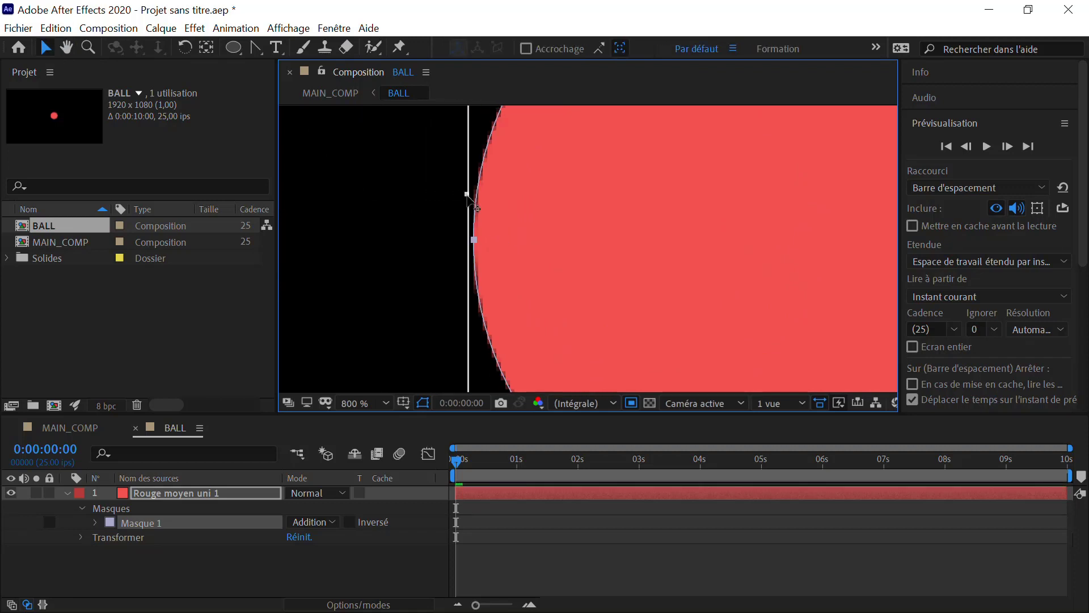
pyautogui.scroll(1, 363, 222)
pyautogui.hscroll(-4, 443, 222)
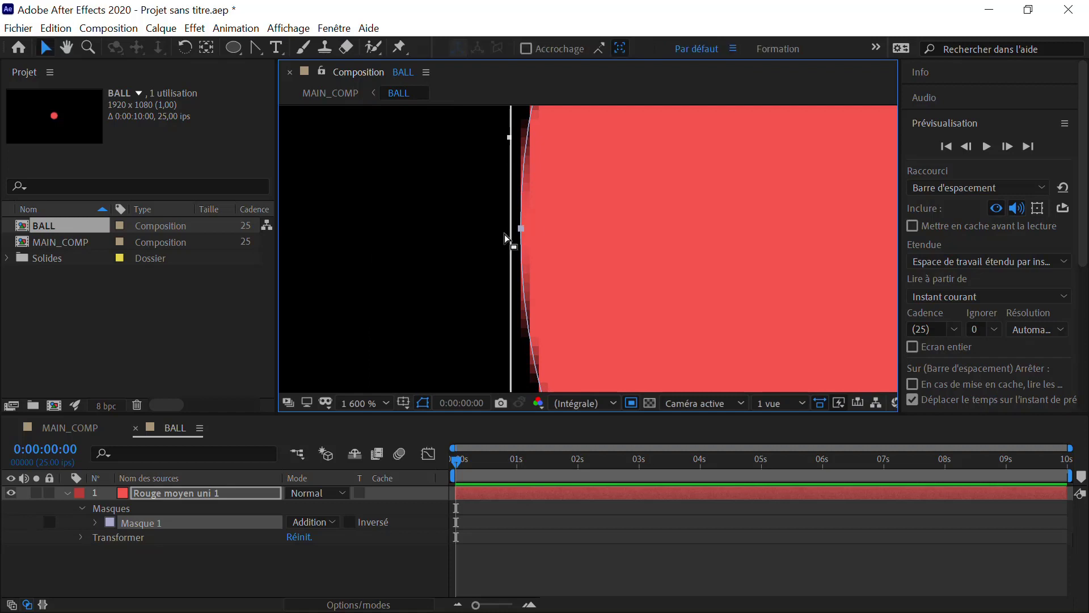
# Lower the top edge of the region of interest until it sits just above the ball's highest point
pyautogui.scroll(-2, 588, 210)
pyautogui.moveTo(659, 186); pyautogui.dragTo(588, 234)
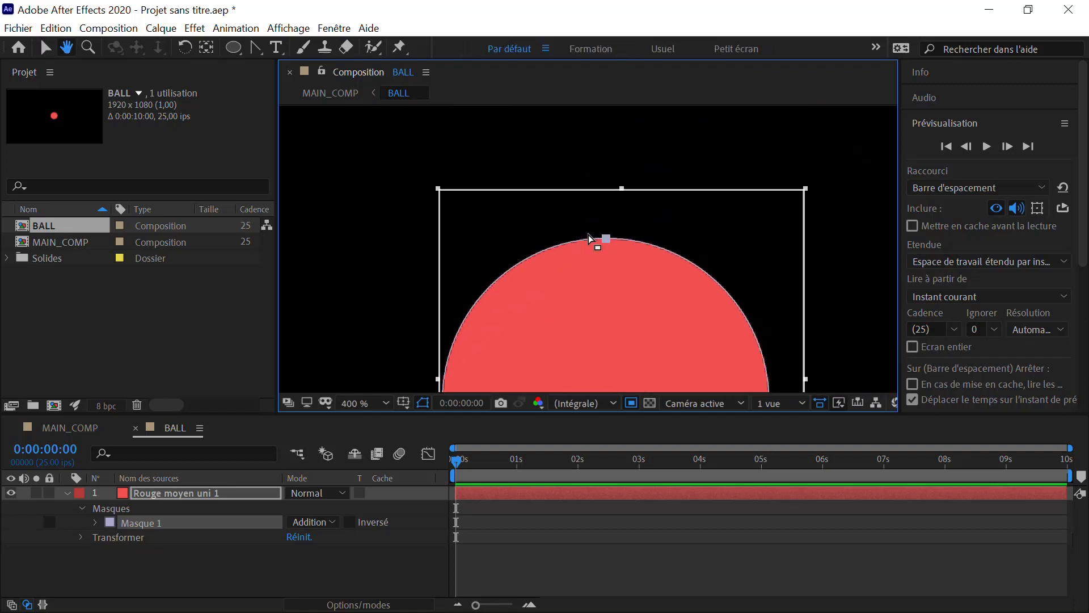
pyautogui.scroll(2, 588, 233)
pyautogui.moveTo(585, 148); pyautogui.dragTo(553, 295)
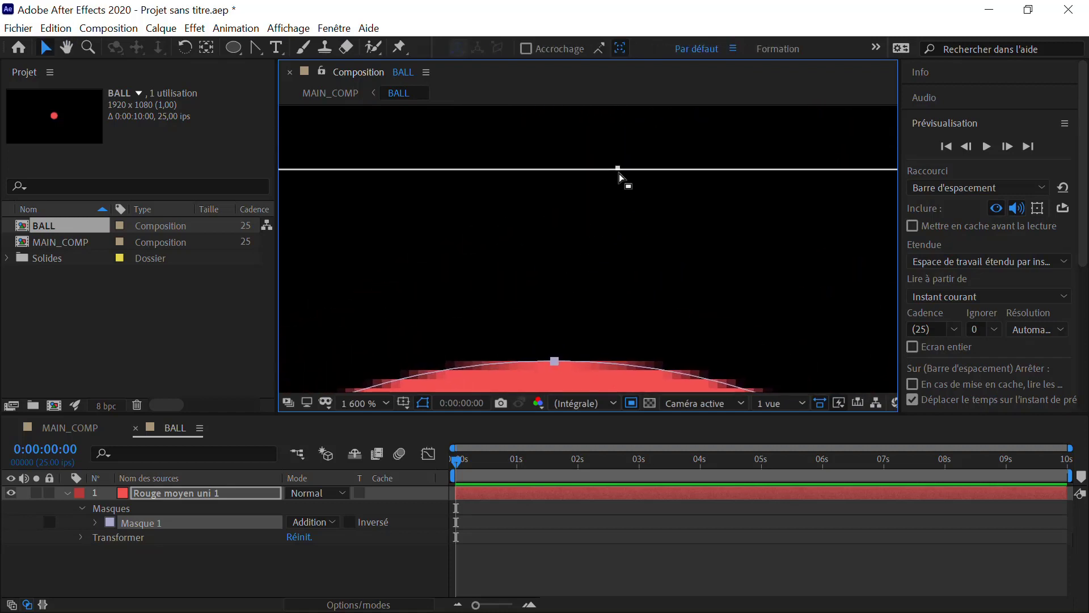
pyautogui.moveTo(618, 173); pyautogui.dragTo(713, 301)
pyautogui.press('h')
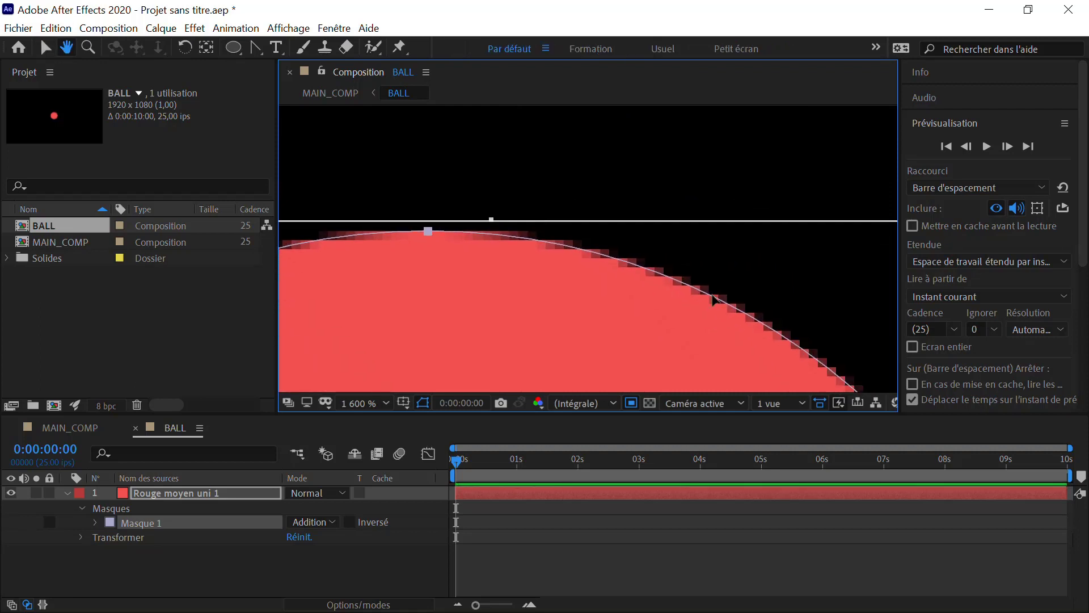
# Move the right edge of the region of interest inward until it nearly touches the ball's rightmost point
pyautogui.press('v')
pyautogui.scroll(-6, 588, 224)
pyautogui.scroll(5, 584, 214)
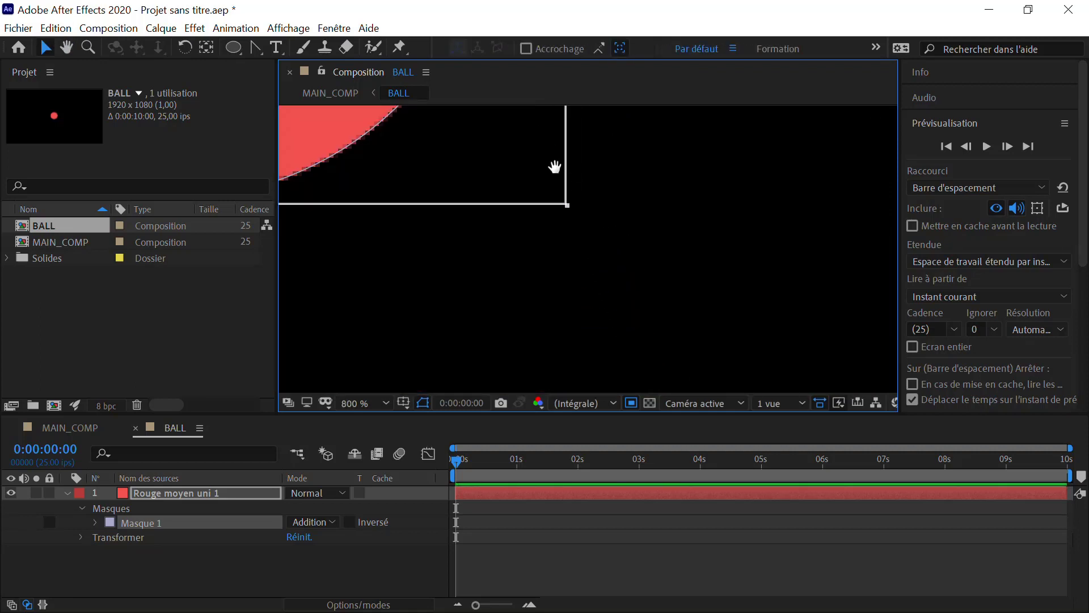
pyautogui.moveTo(555, 167); pyautogui.dragTo(595, 181)
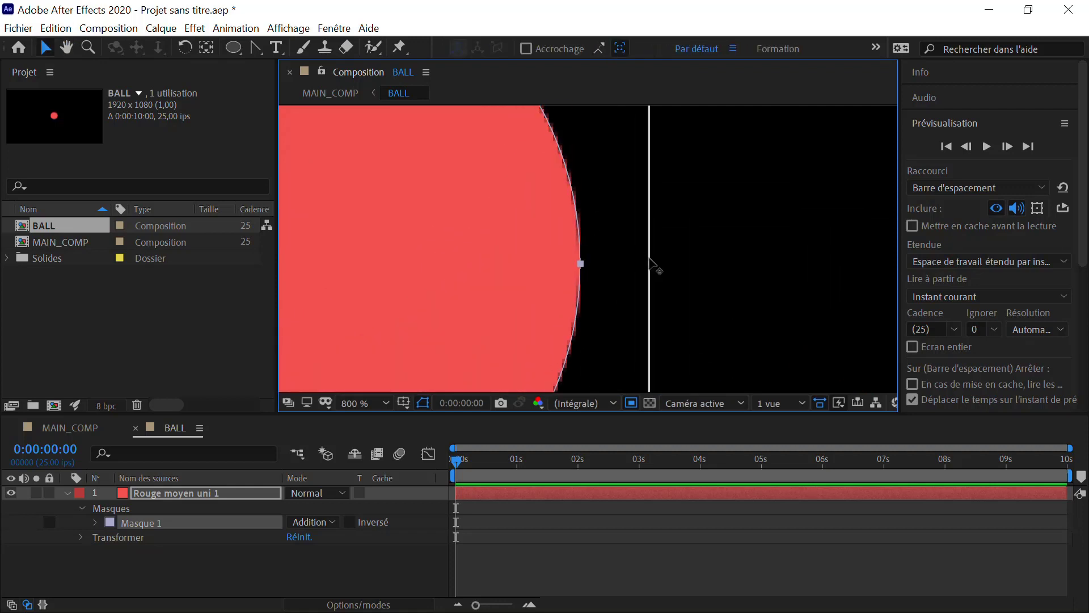
pyautogui.moveTo(649, 260); pyautogui.dragTo(590, 281)
pyautogui.scroll(1, 588, 273)
pyautogui.scroll(-2, 553, 255)
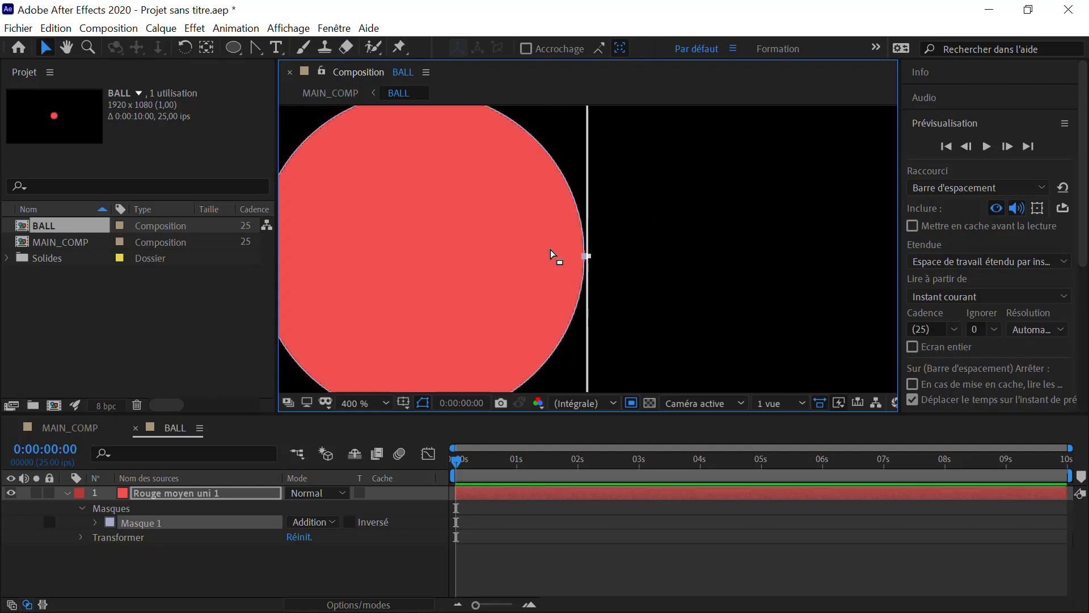
# Crop the BALL composition to the region of interest fitted around the ball
pyautogui.scroll(-2, 550, 250)
pyautogui.click(548, 248)
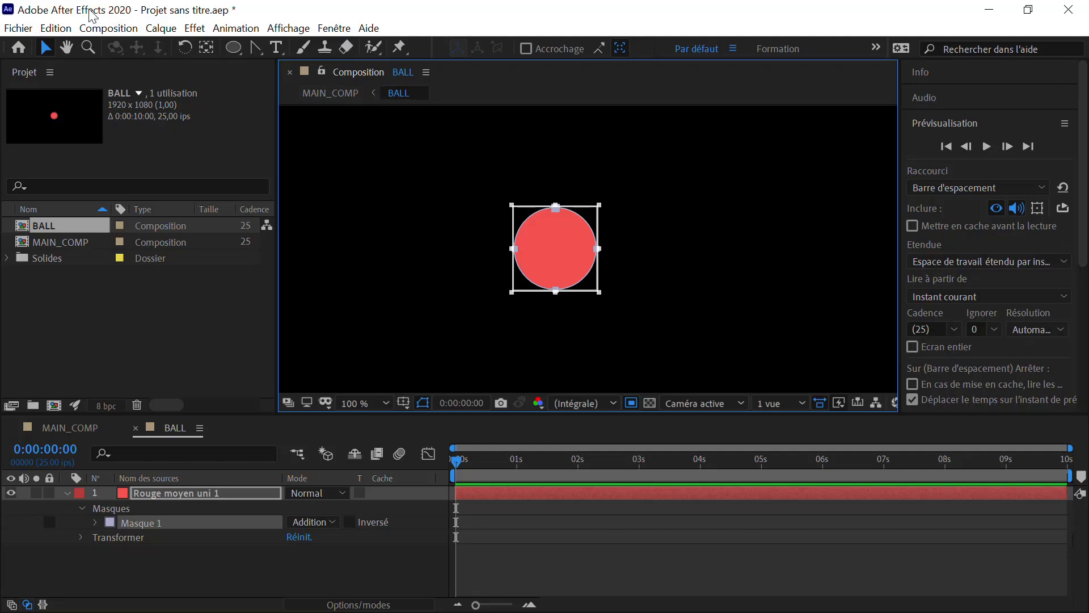
pyautogui.click(108, 28)
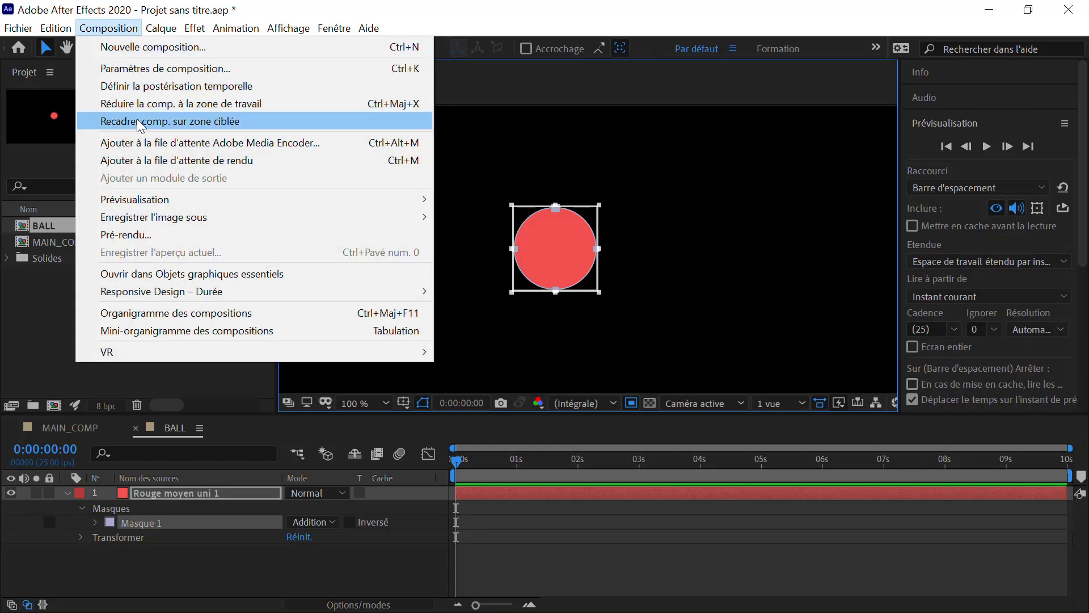
pyautogui.click(179, 121)
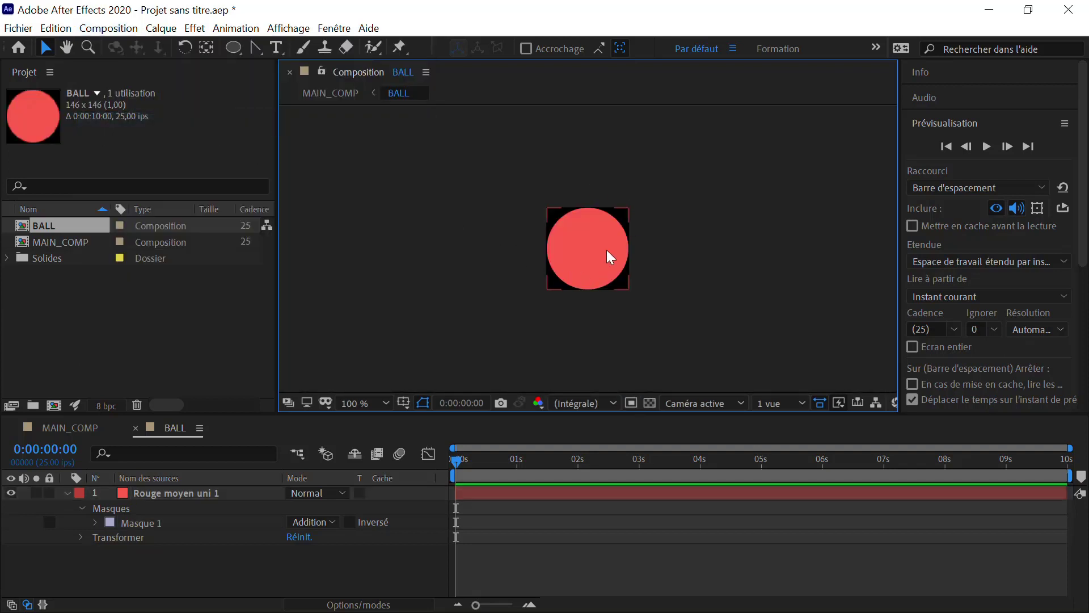
# Select the red solid layer in BALL and display the options for aligning layers to the composition
pyautogui.click(571, 246)
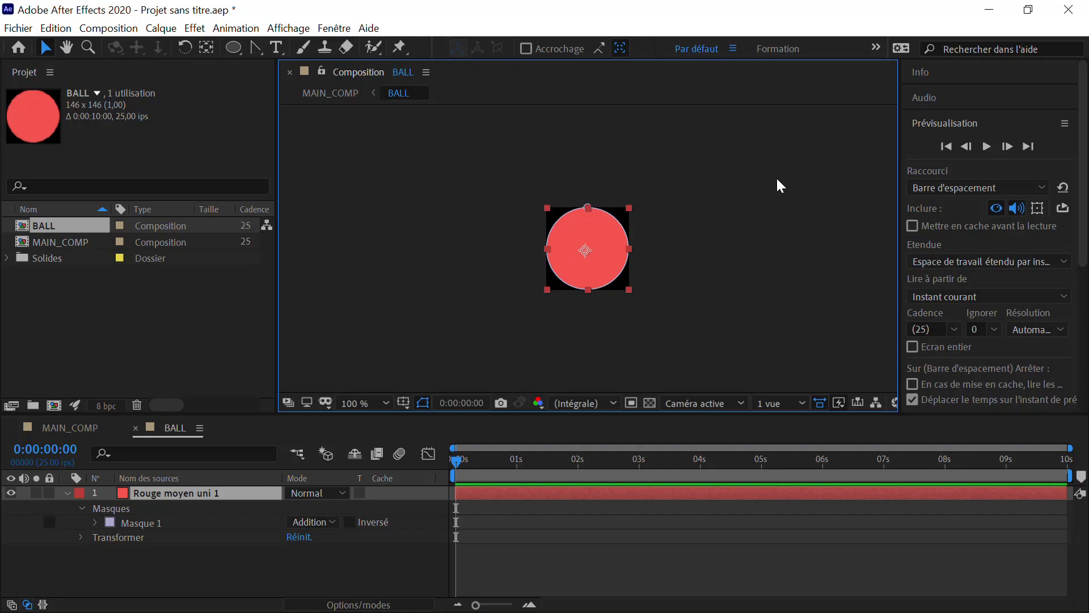
pyautogui.click(945, 122)
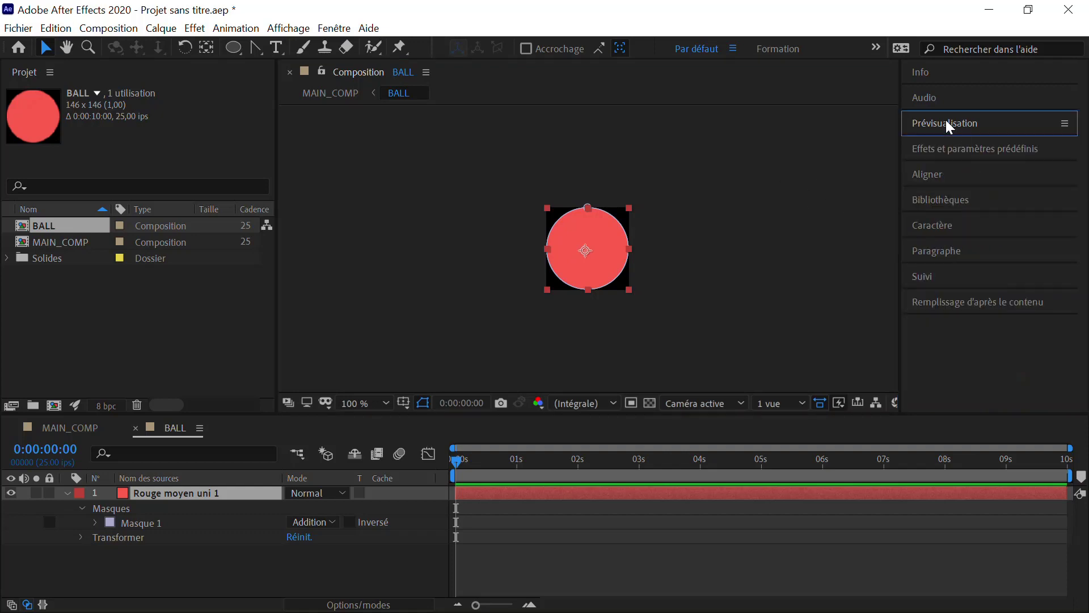
pyautogui.click(932, 170)
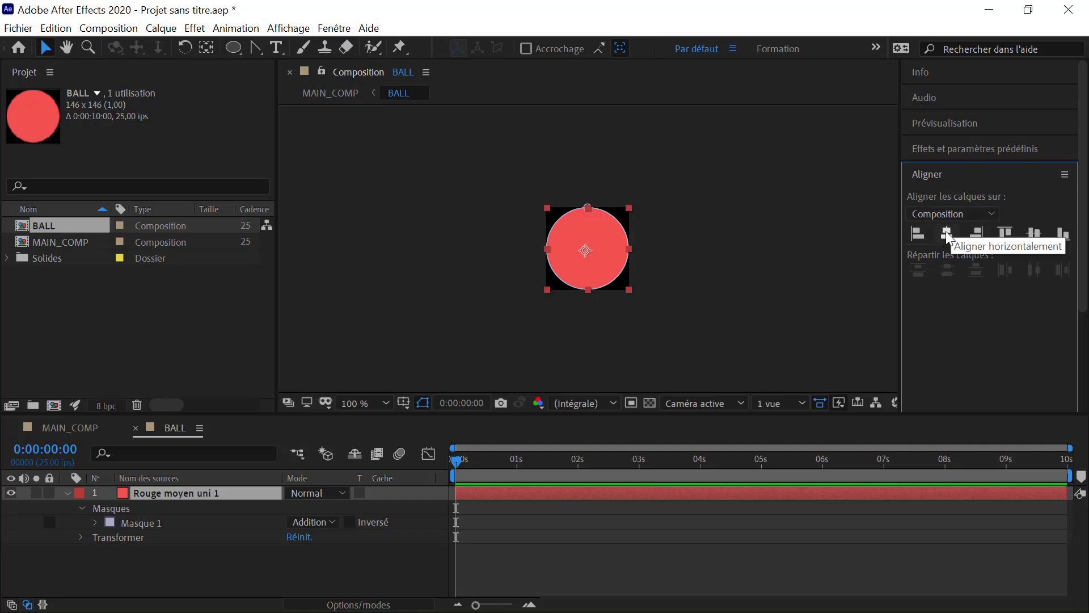
pyautogui.click(947, 237)
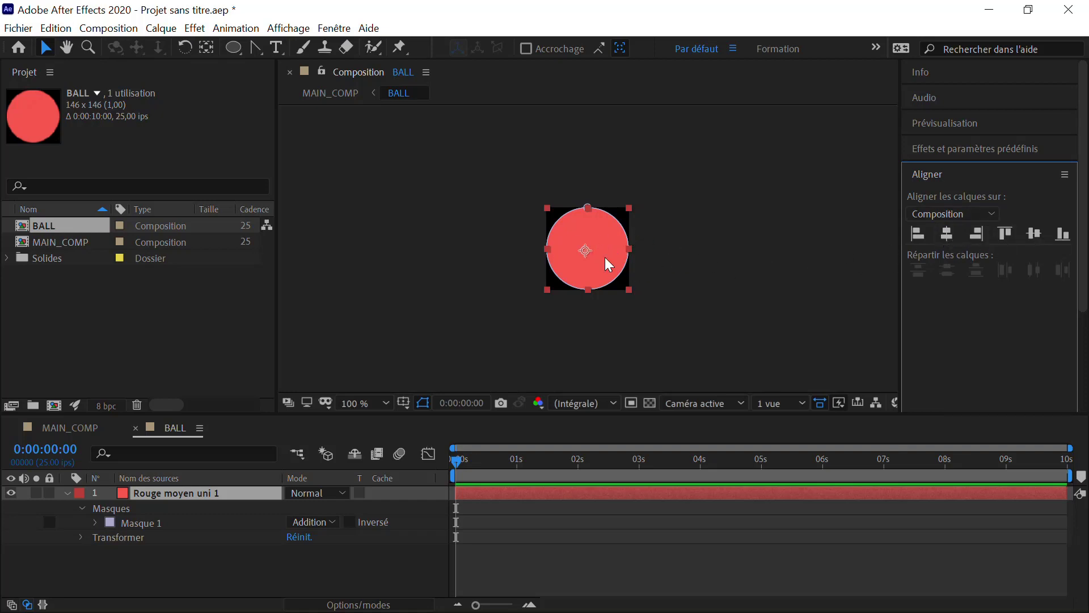
# Collapse the red solid layer's properties, lock the layer, and test that it can't be selected in the viewer
pyautogui.click(66, 494)
pyautogui.click(48, 492)
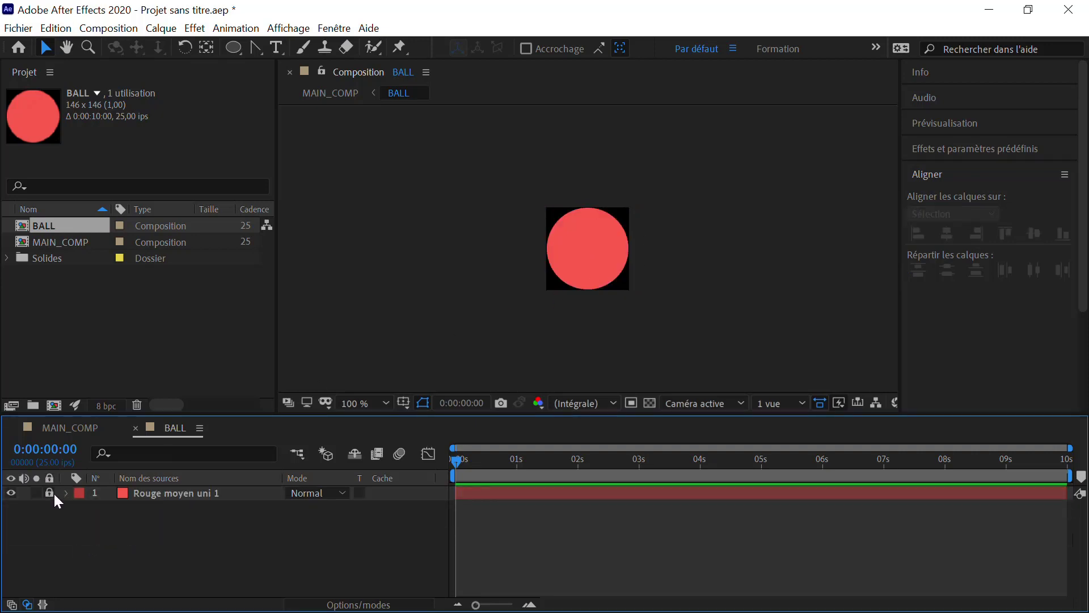
pyautogui.moveTo(550, 198); pyautogui.dragTo(641, 286)
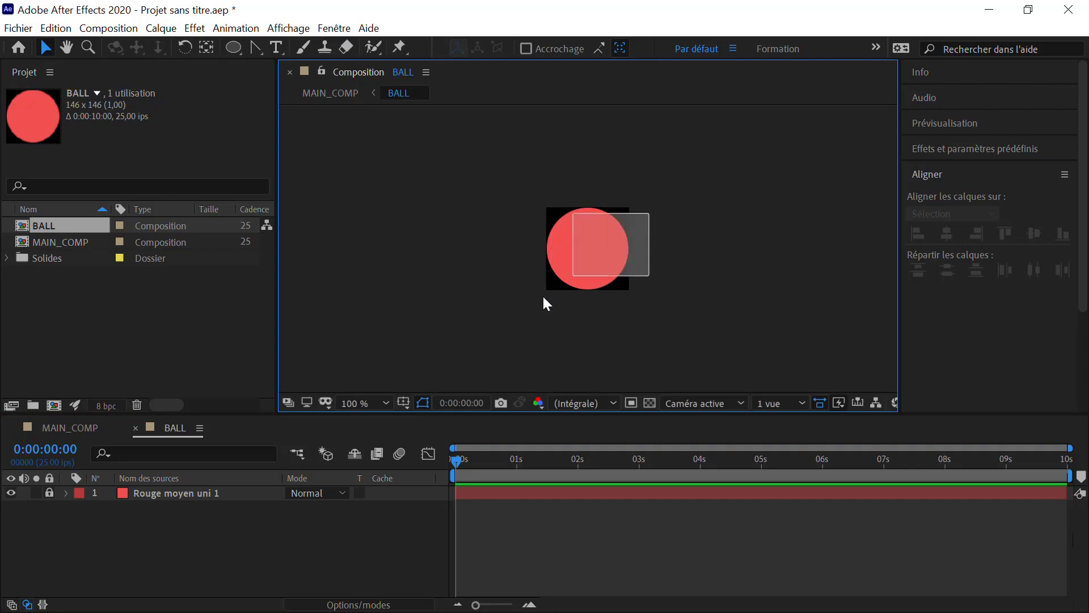
pyautogui.moveTo(559, 215); pyautogui.dragTo(613, 287)
# Return to MAIN_COMP and move the BALL layer outside the frame, just beyond its upper-left corner
pyautogui.click(69, 427)
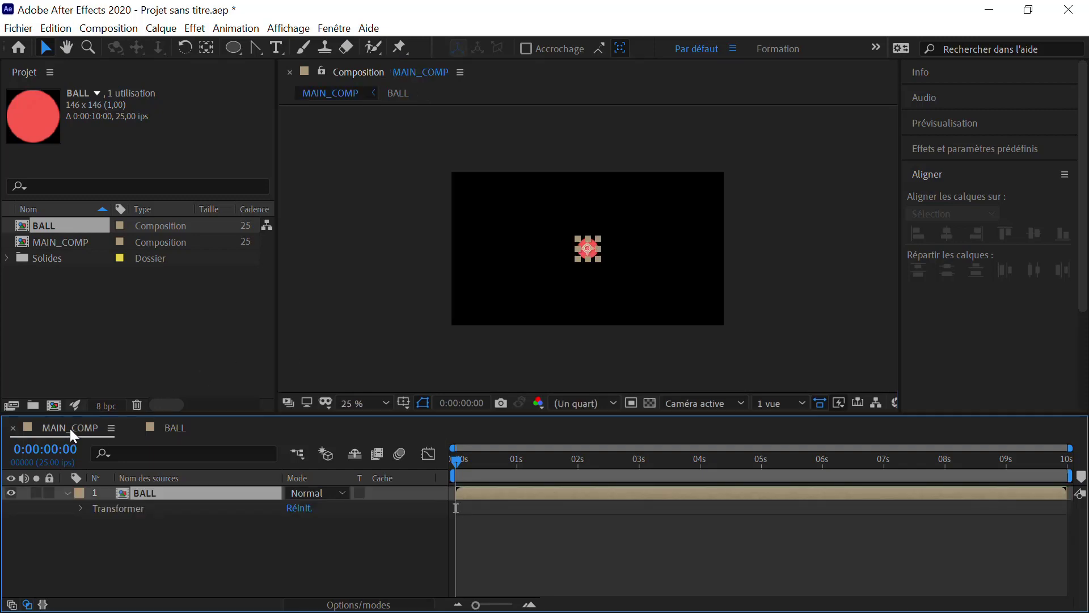
pyautogui.scroll(4, 577, 273)
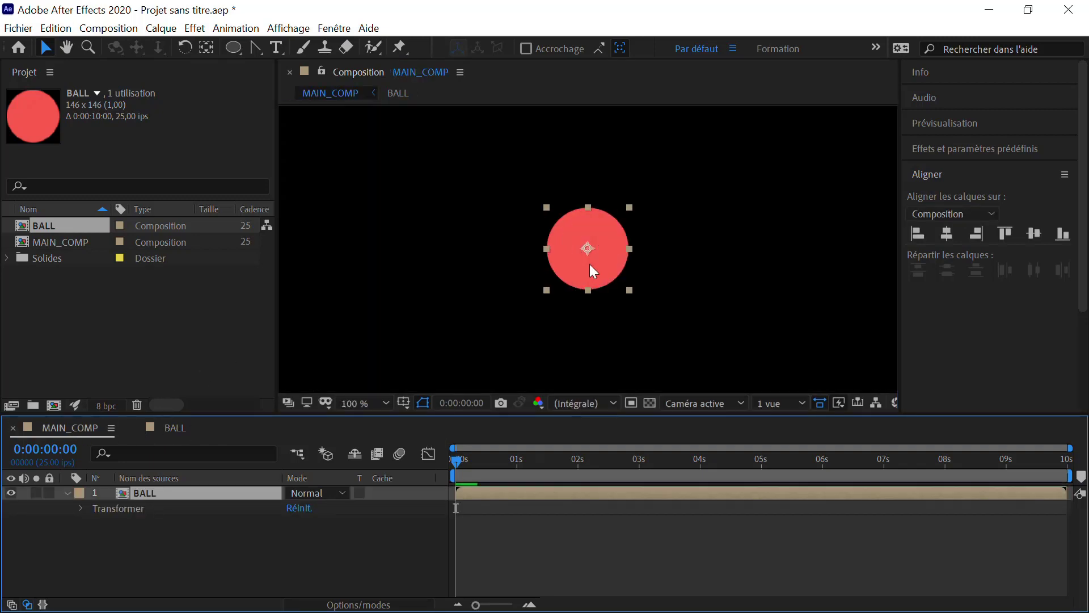
pyautogui.moveTo(560, 239); pyautogui.dragTo(493, 221)
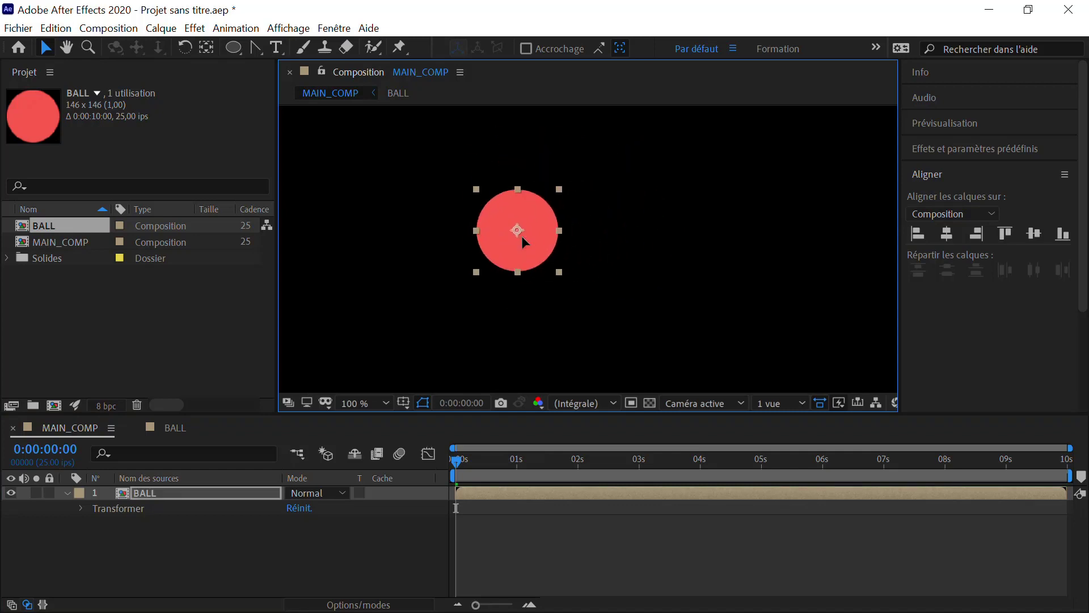
pyautogui.scroll(-4, 523, 237)
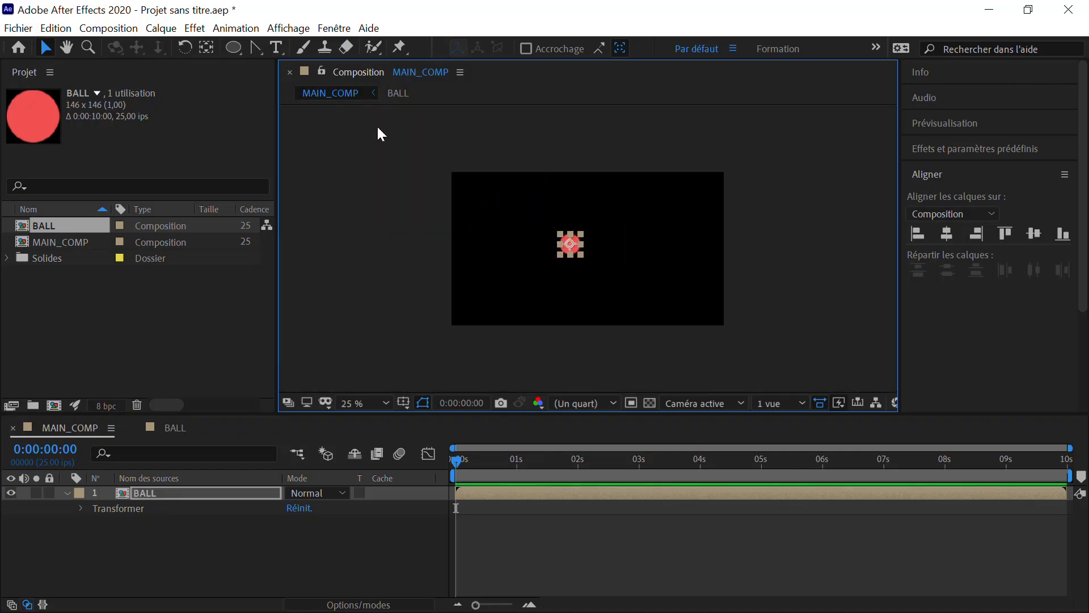
pyautogui.scroll(2, 555, 254)
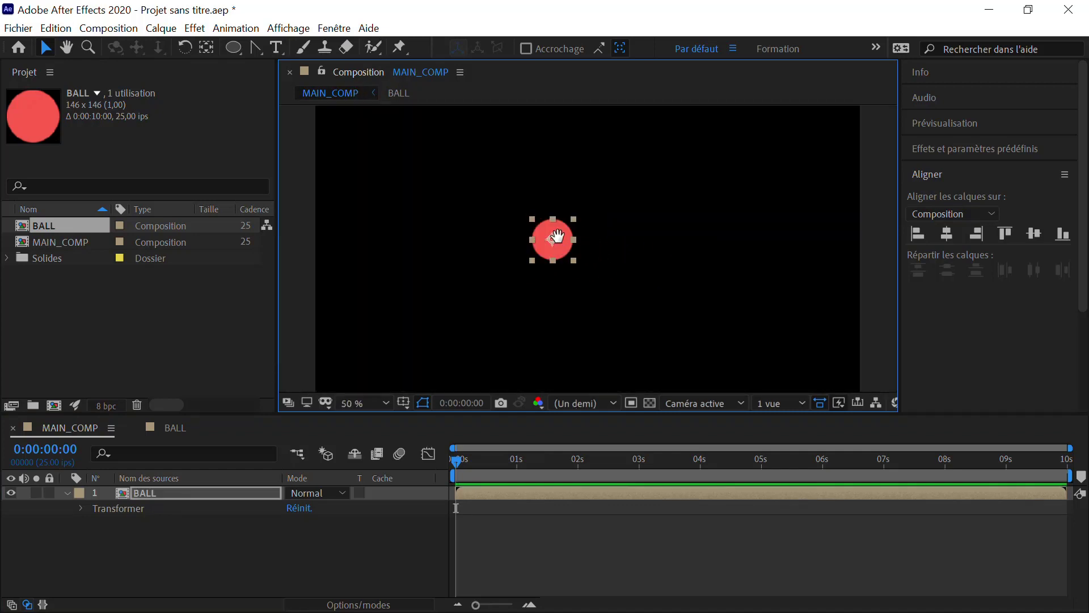
pyautogui.moveTo(547, 238); pyautogui.dragTo(384, 151)
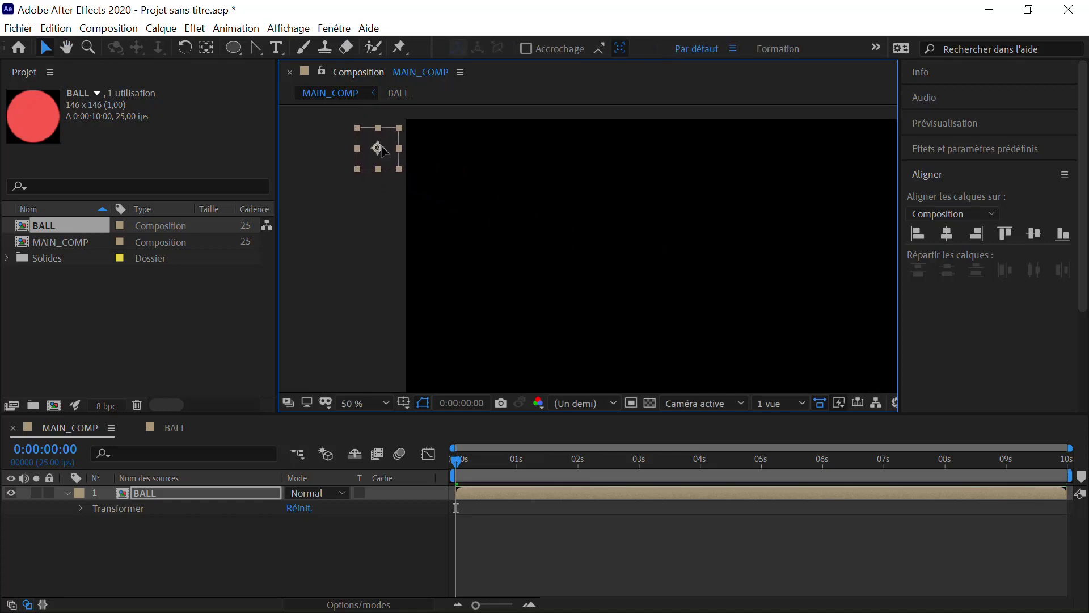
pyautogui.scroll(-4, 508, 249)
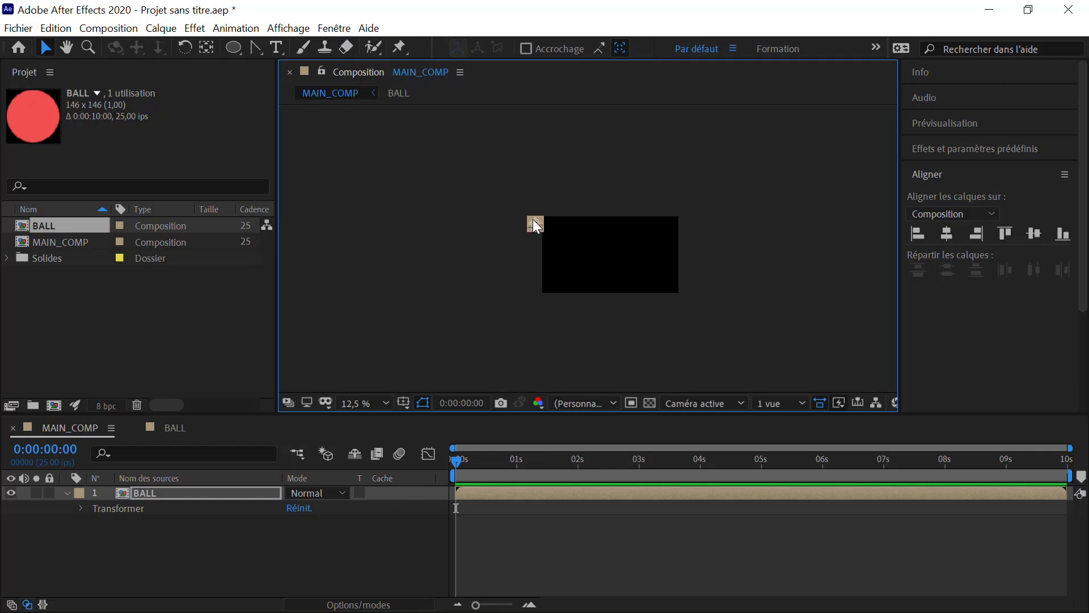
pyautogui.scroll(2, 536, 222)
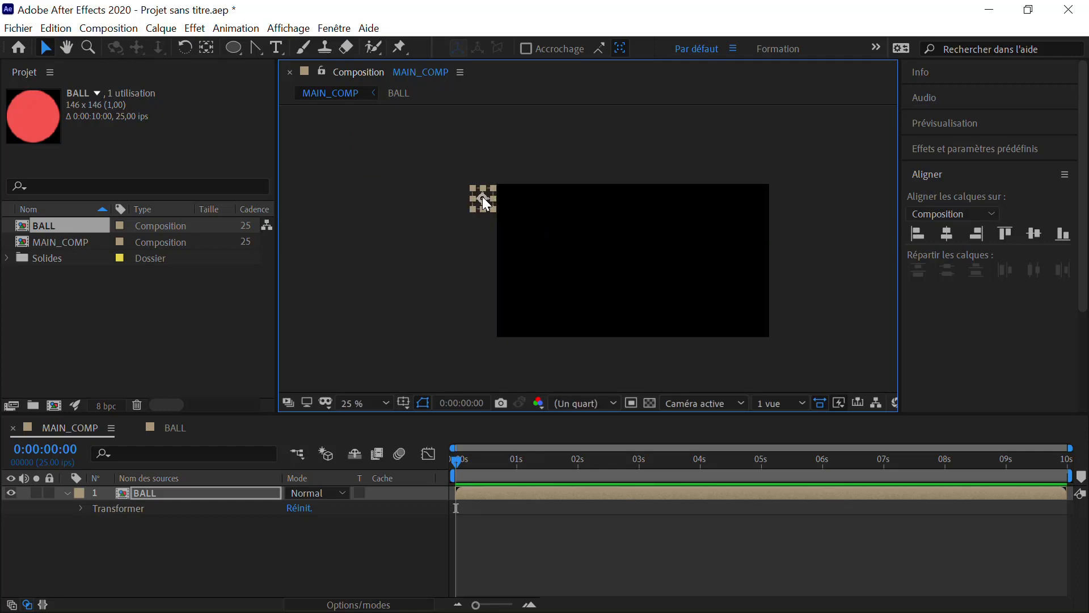
# Move the ball down along the outside of the frame's left edge to about position -96, 360
pyautogui.scroll(2, 480, 200)
pyautogui.moveTo(376, 148); pyautogui.dragTo(376, 220)
pyautogui.press('h')
pyautogui.moveTo(436, 244); pyautogui.dragTo(400, 175)
pyautogui.press('v')
pyautogui.moveTo(473, 268); pyautogui.dragTo(399, 269)
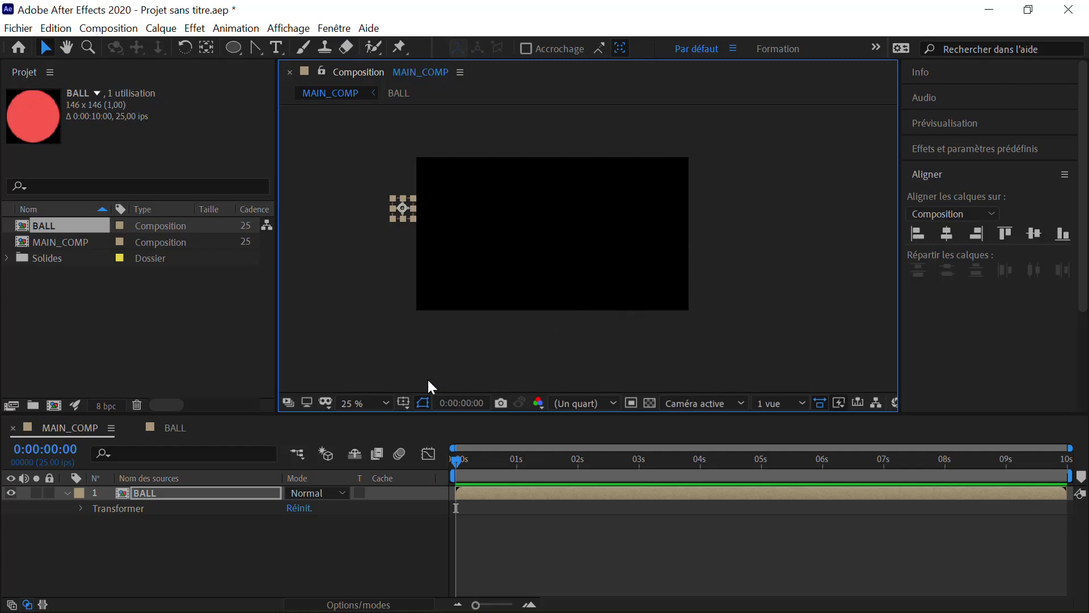
# Reveal the BALL layer's Position property and set its first keyframe at 0:00:00:00
pyautogui.press('p')
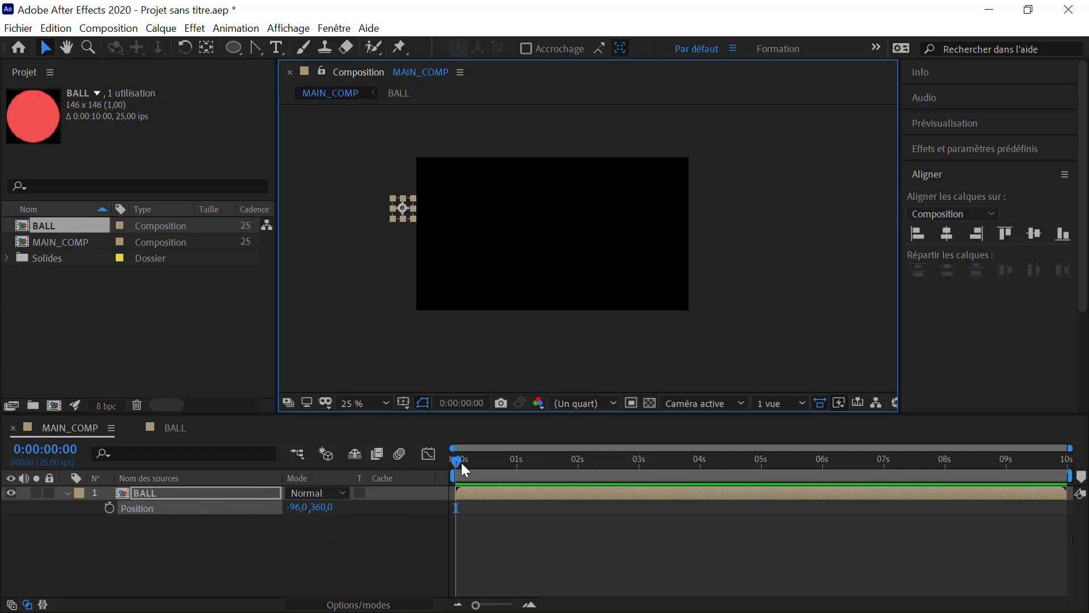
pyautogui.moveTo(462, 462)
pyautogui.mouseDown()
pyautogui.moveTo(512, 459)
pyautogui.moveTo(441, 462)
pyautogui.mouseUp()
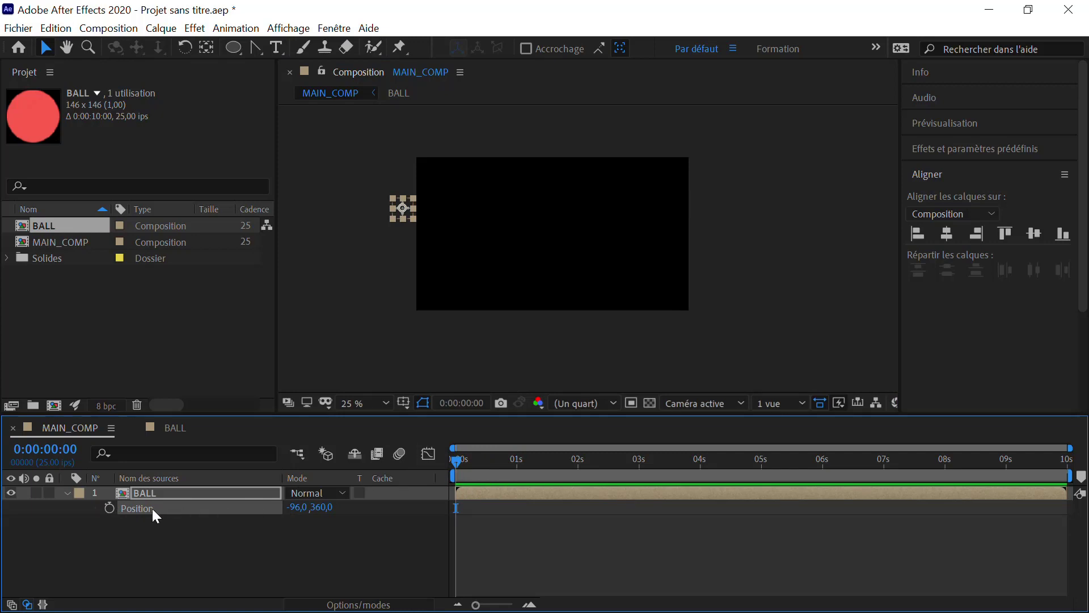
pyautogui.click(109, 507)
# At 0:00:00:12, move the ball inside the frame to about x 312 and align it with the composition's bottom edge
pyautogui.moveTo(456, 460); pyautogui.dragTo(487, 462)
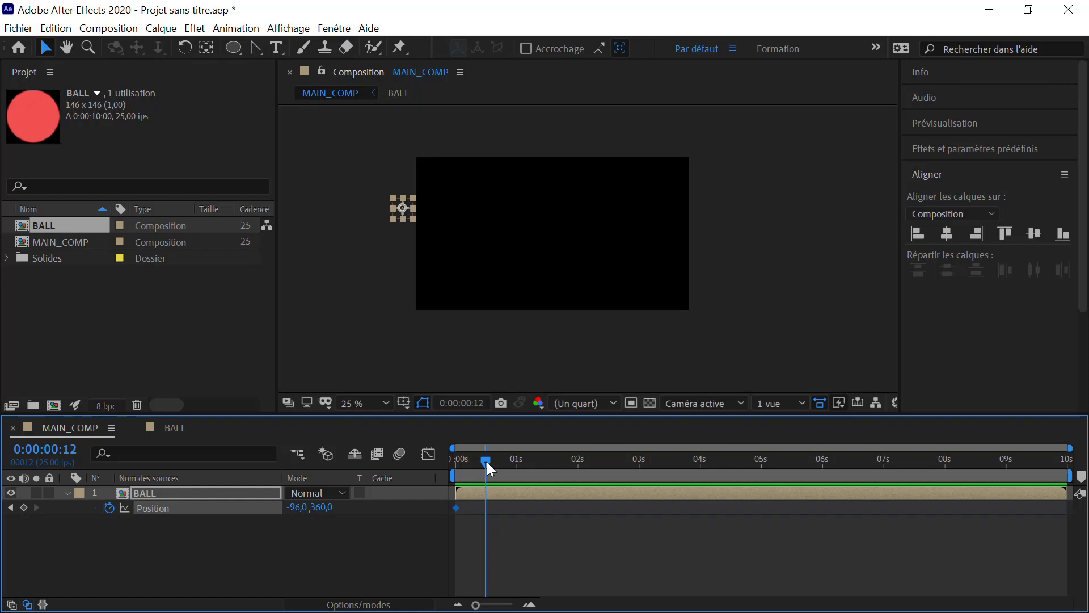
pyautogui.moveTo(398, 207); pyautogui.dragTo(457, 295)
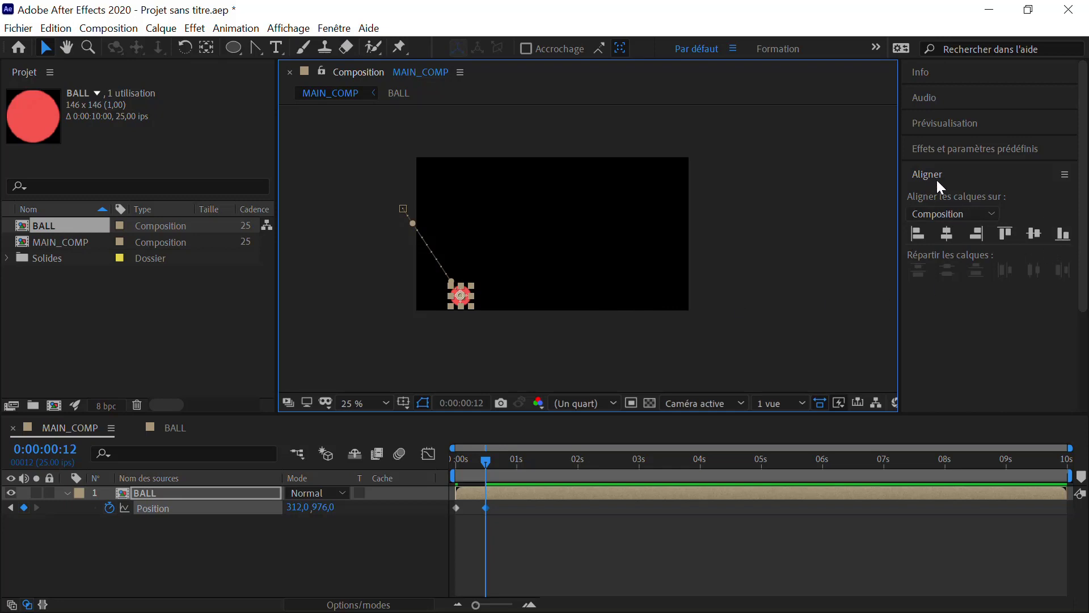
pyautogui.click(1060, 233)
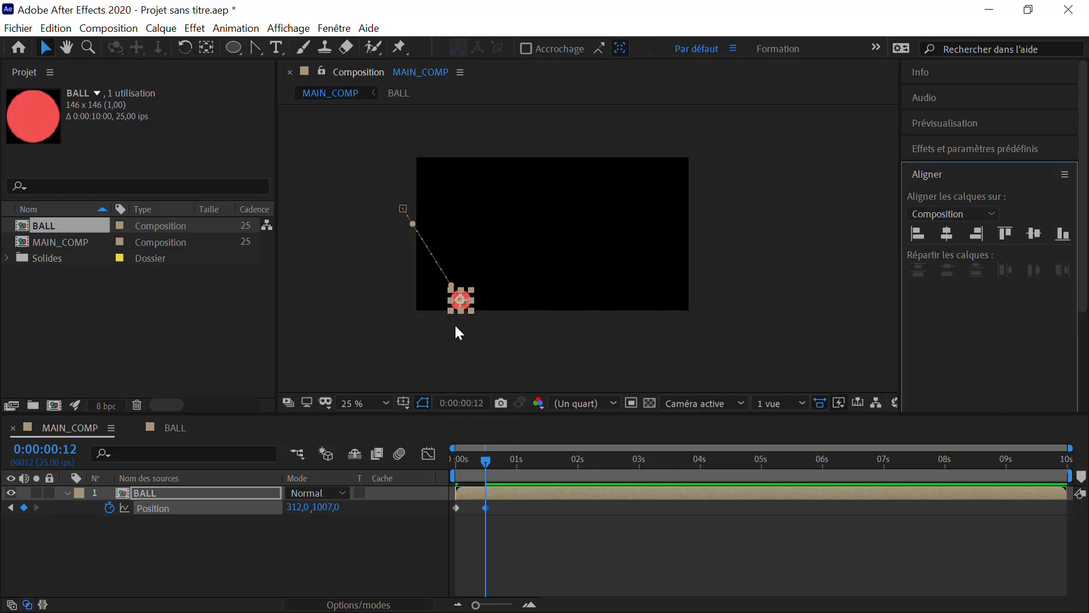
pyautogui.scroll(1, 455, 323)
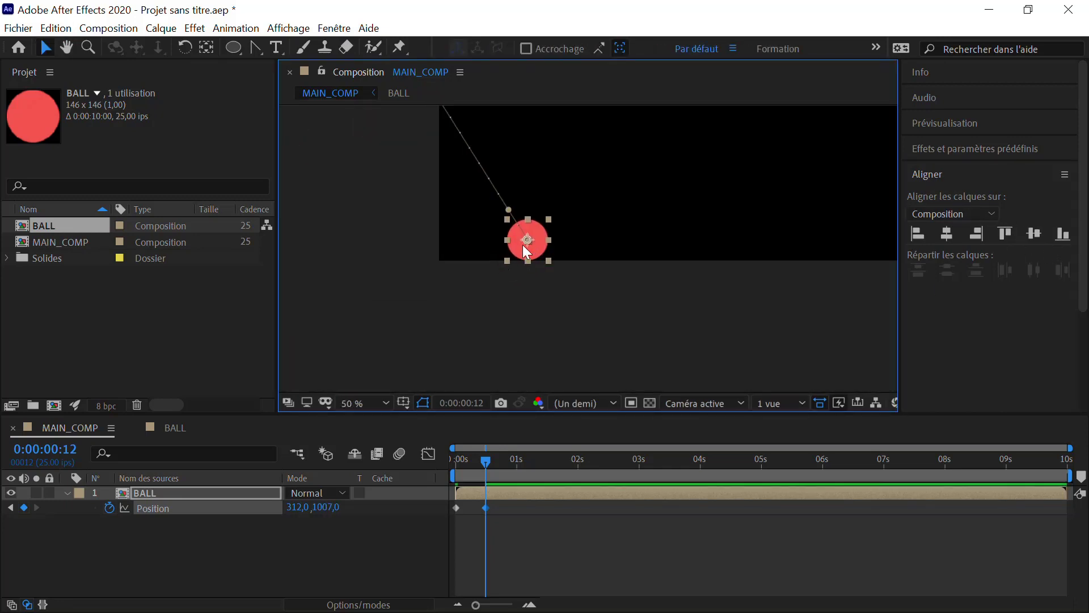
pyautogui.moveTo(513, 265); pyautogui.dragTo(484, 330)
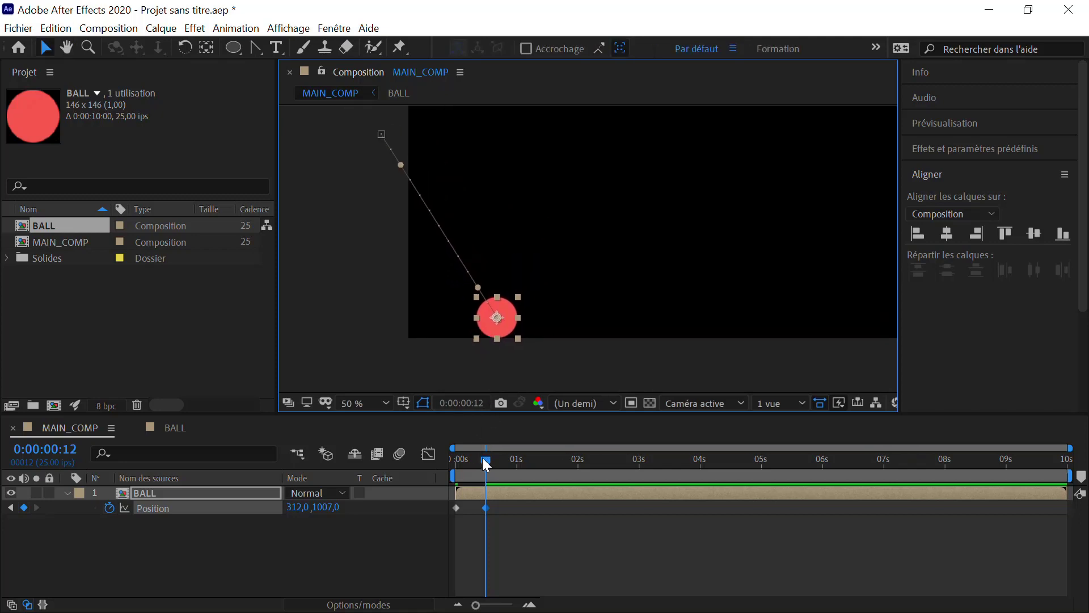
# Keyframe the ball raised to about 490, 689 at 0:00:00:20, and lowered at about x 614, aligned to the composition's bottom edge, at 0:00:01:02
pyautogui.moveTo(483, 458); pyautogui.dragTo(503, 459)
pyautogui.moveTo(494, 324); pyautogui.dragTo(548, 230)
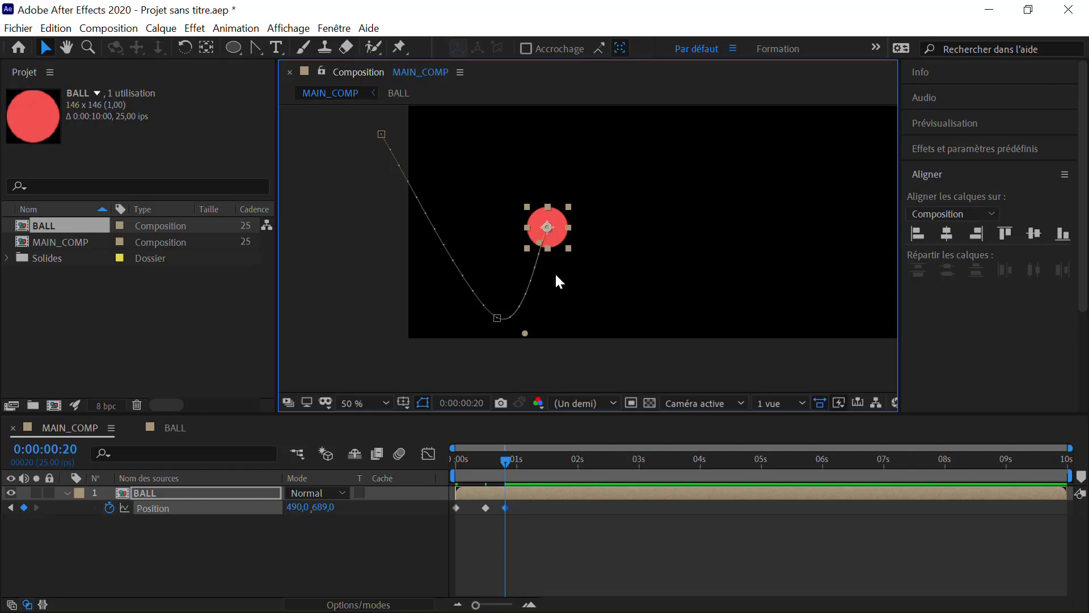
pyautogui.moveTo(506, 461); pyautogui.dragTo(526, 461)
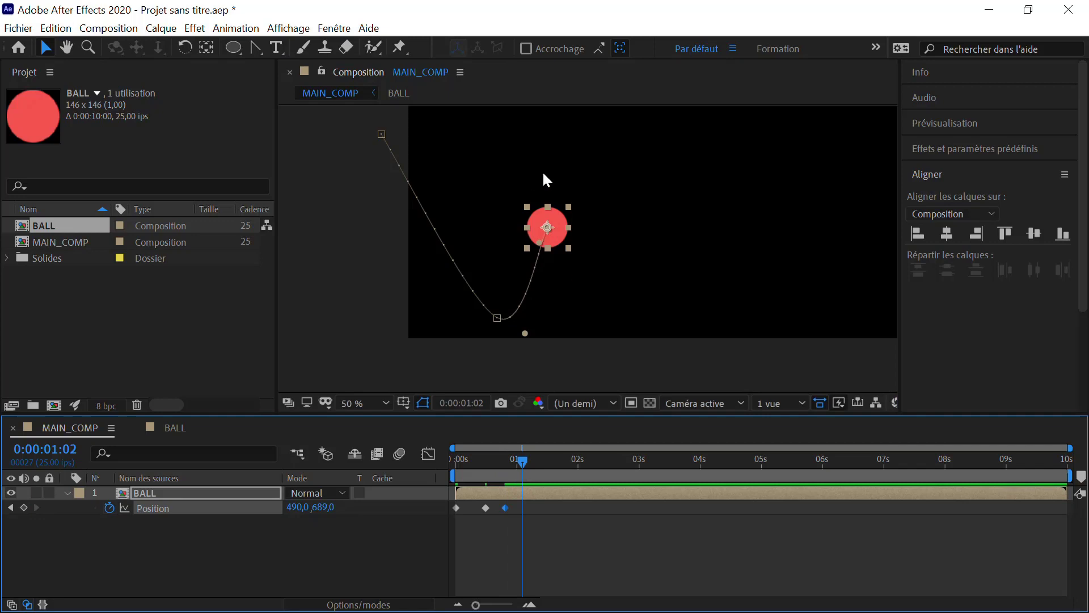
pyautogui.moveTo(558, 231); pyautogui.dragTo(592, 317)
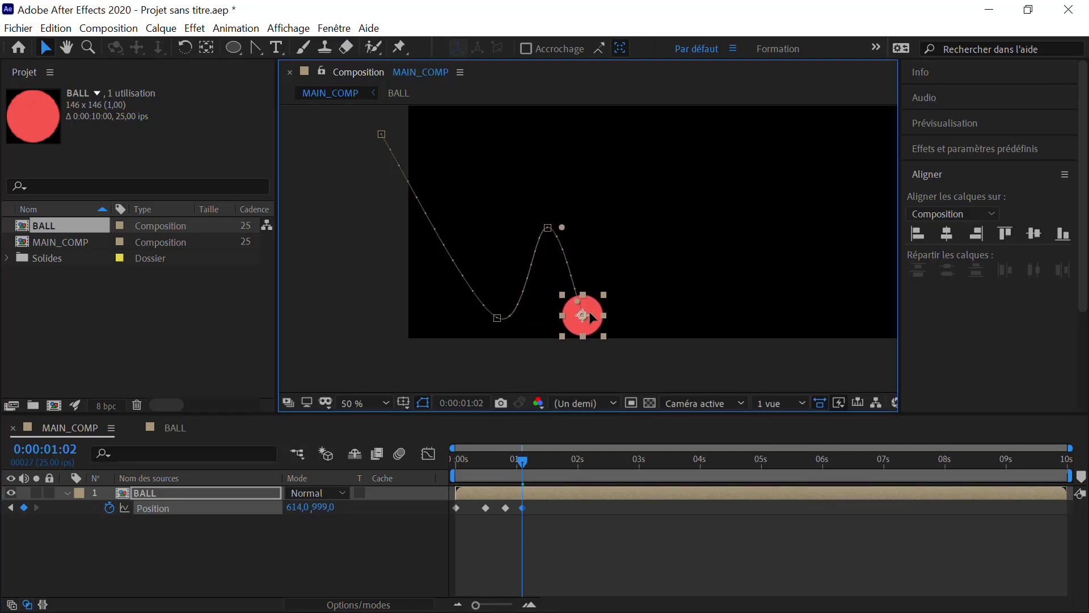
pyautogui.press('.')
pyautogui.moveTo(499, 271); pyautogui.dragTo(488, 210)
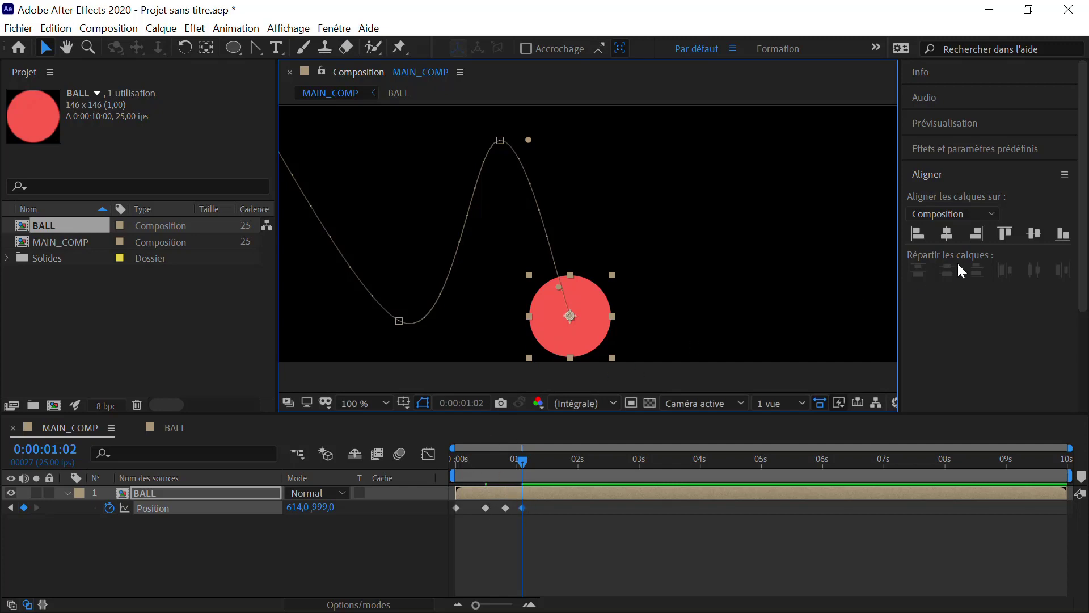
pyautogui.click(1062, 242)
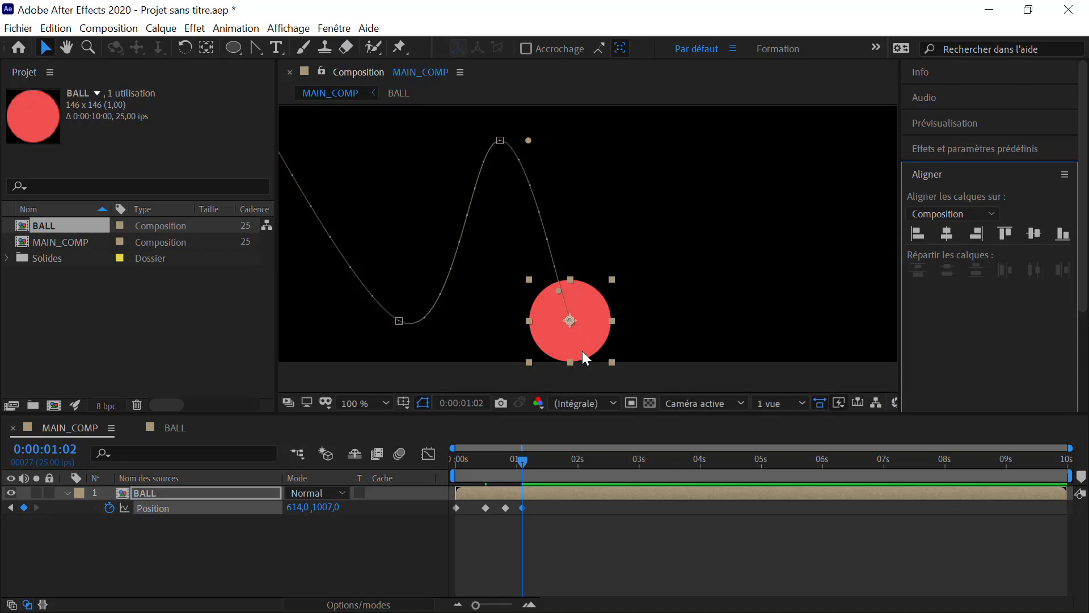
pyautogui.scroll(-2, 589, 343)
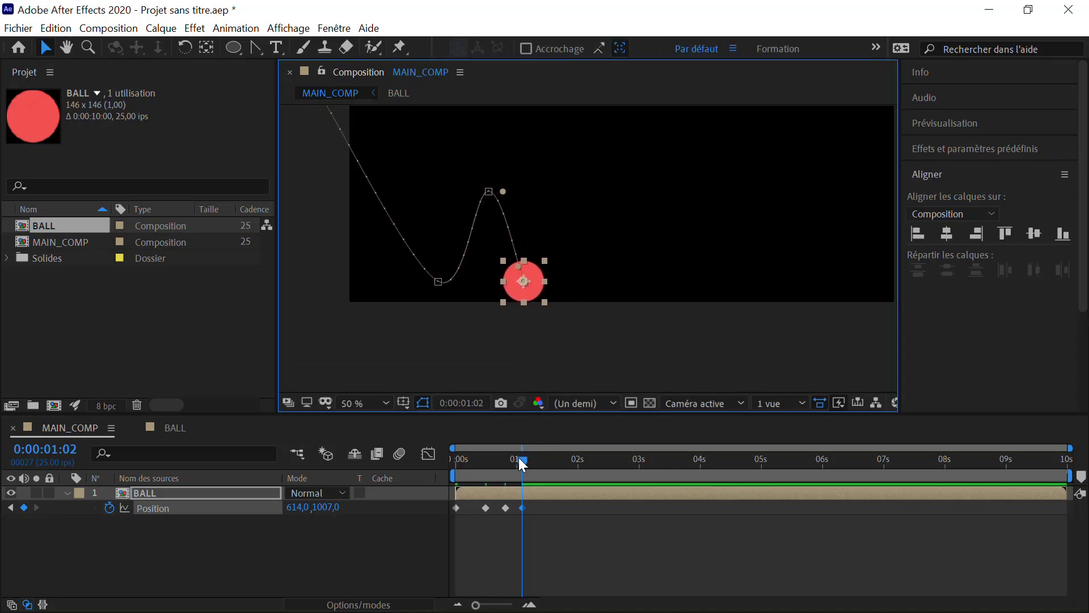
# Keyframe the ball raised to about 764, 841 at 0:00:01:09, and lowered at about x 892, aligned to the bottom edge, at 0:00:01:16
pyautogui.moveTo(519, 457); pyautogui.dragTo(535, 437)
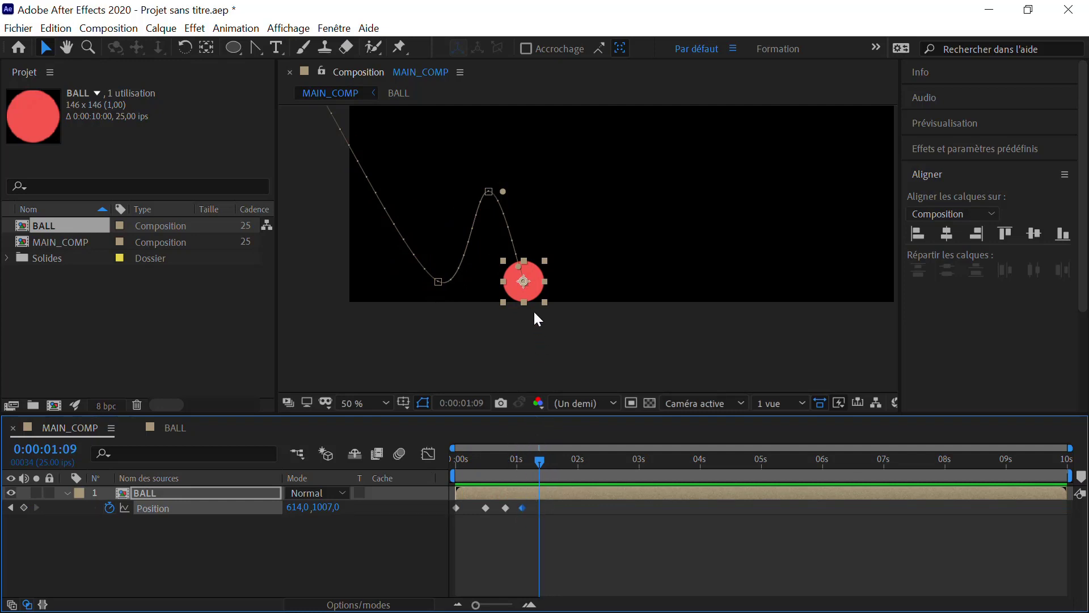
pyautogui.moveTo(531, 293); pyautogui.dragTo(569, 248)
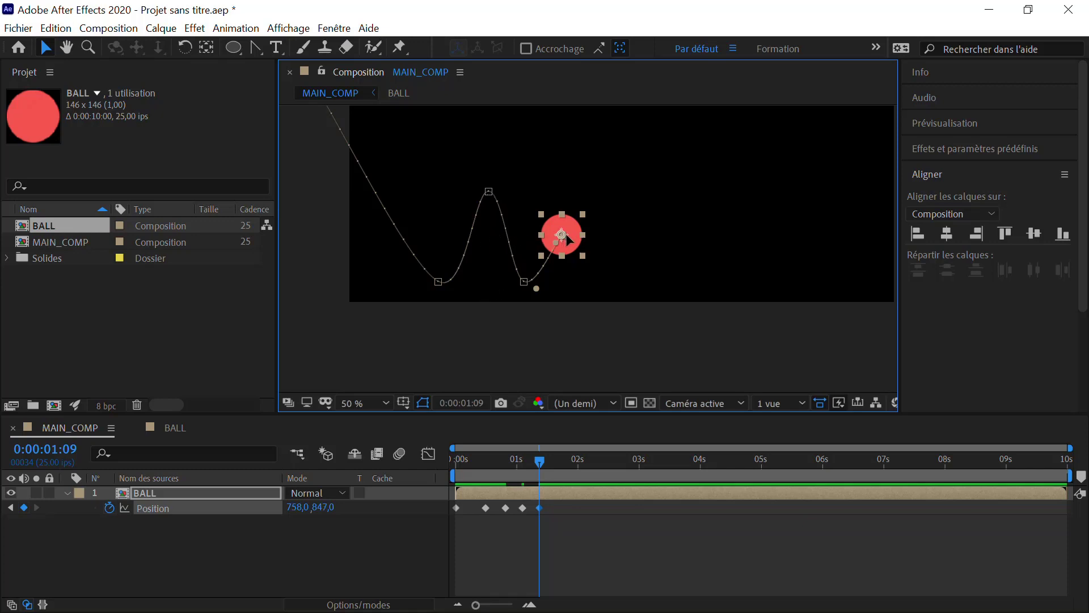
pyautogui.moveTo(562, 233); pyautogui.dragTo(566, 231)
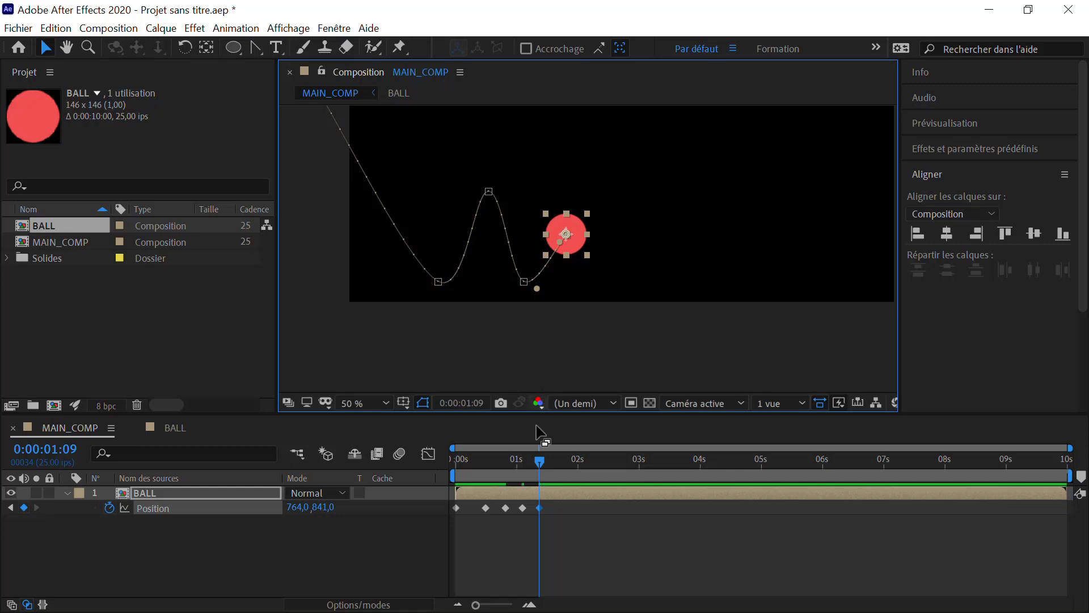
pyautogui.moveTo(535, 461); pyautogui.dragTo(554, 462)
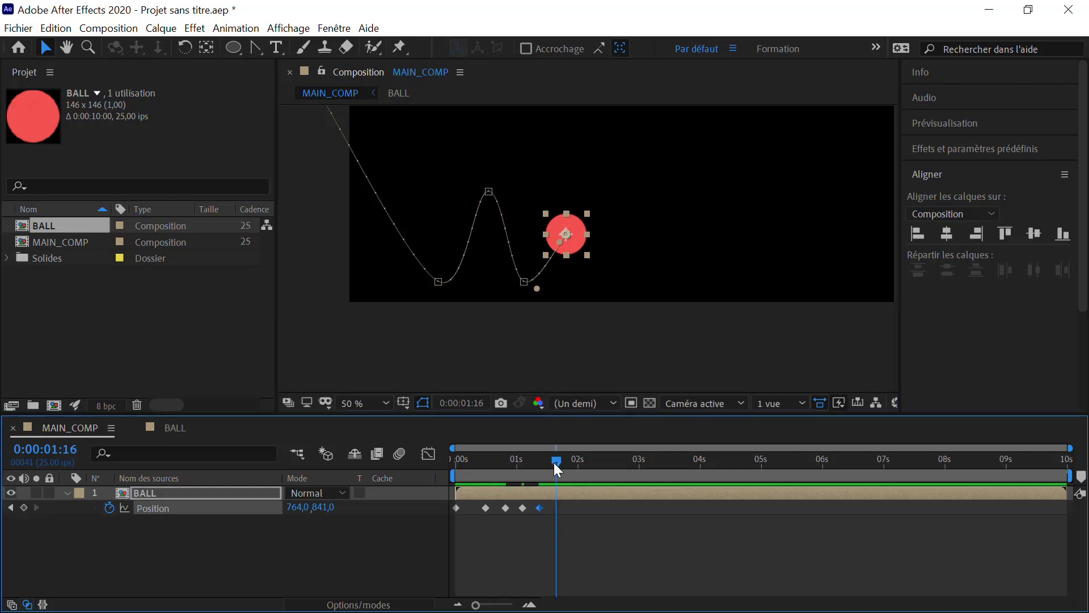
pyautogui.moveTo(570, 250); pyautogui.dragTo(611, 291)
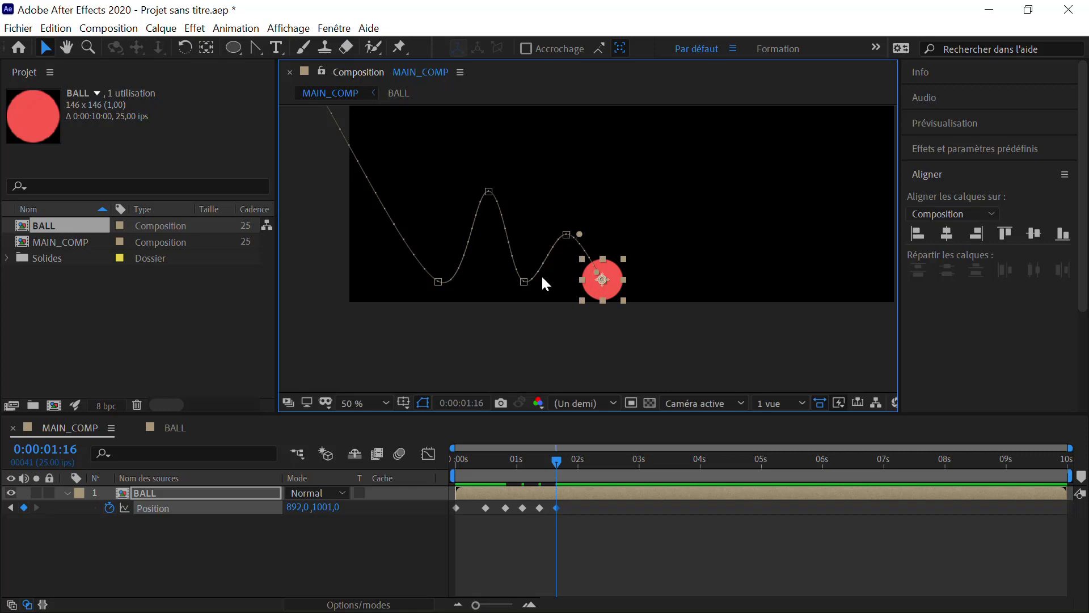
pyautogui.click(1062, 234)
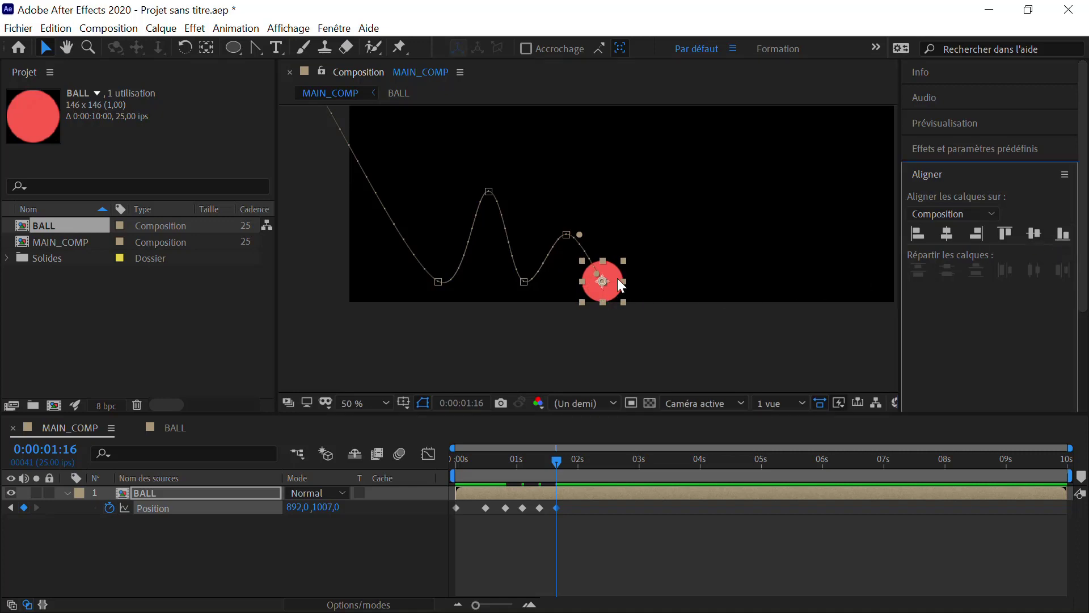
# Keyframe a small bounce with the ball at about 1002, 933 at 0:00:01:22, and at about x 1072 on the bottom edge at 0:00:02:04
pyautogui.moveTo(558, 464); pyautogui.dragTo(572, 464)
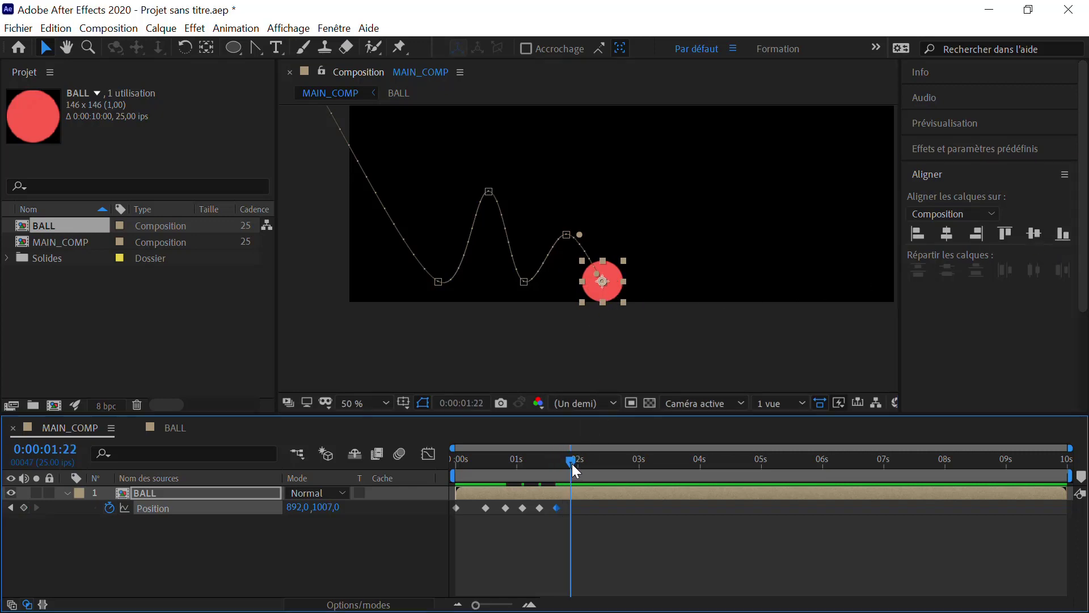
pyautogui.moveTo(610, 290); pyautogui.dragTo(640, 270)
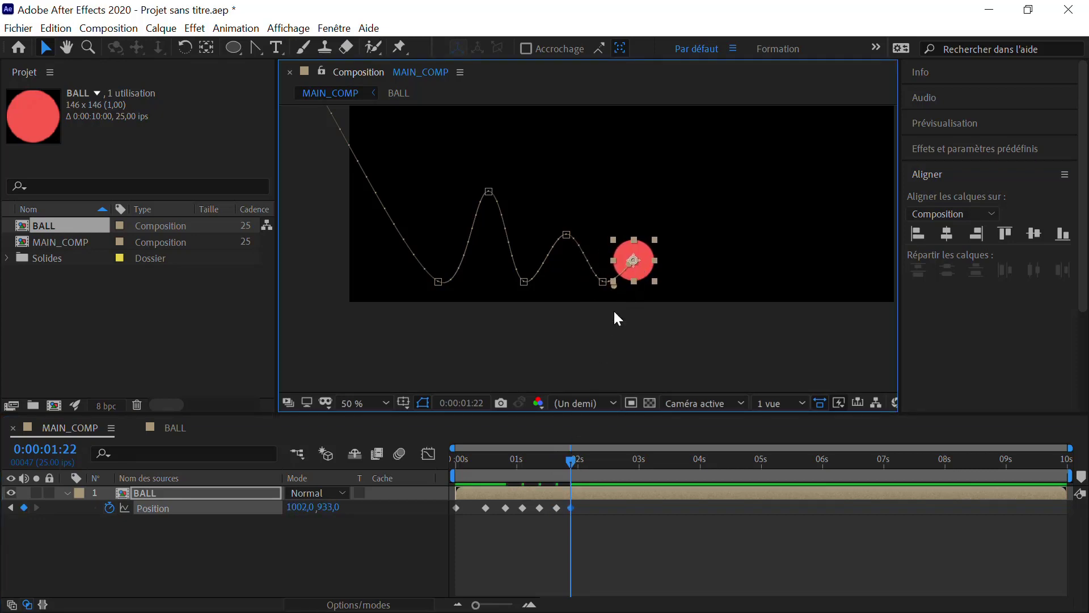
pyautogui.moveTo(572, 458); pyautogui.dragTo(592, 457)
pyautogui.click(1055, 236)
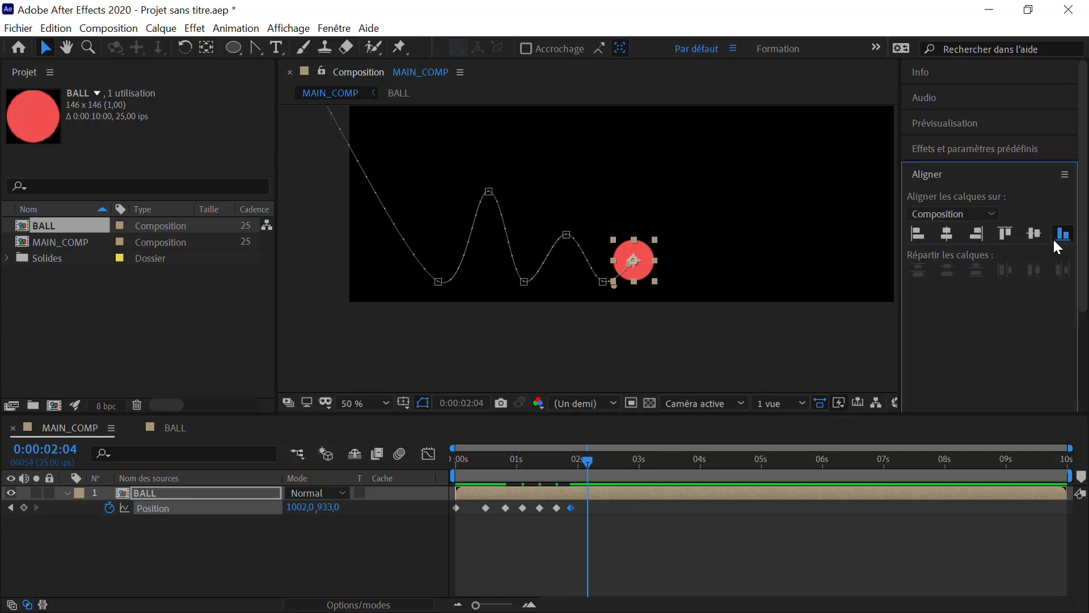
pyautogui.moveTo(634, 295); pyautogui.dragTo(532, 308)
pyautogui.click(1057, 233)
pyautogui.press('h')
pyautogui.press('v')
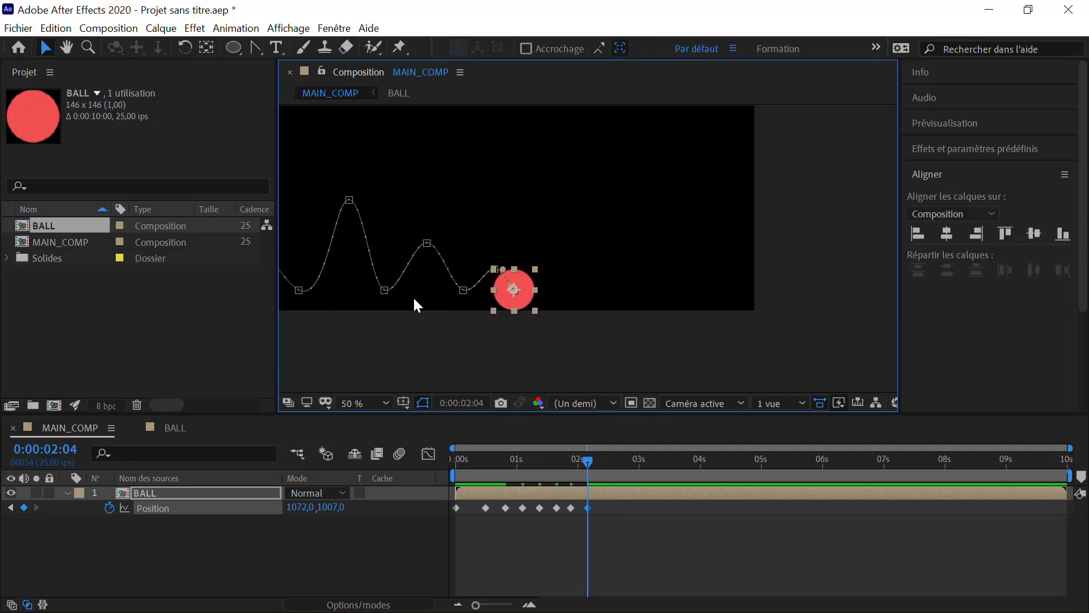
# Align the ball to the composition's right edge at 0:00:03:19, and move it horizontally back to about x 1693 at 0:00:04:06
pyautogui.moveTo(587, 461); pyautogui.dragTo(685, 462)
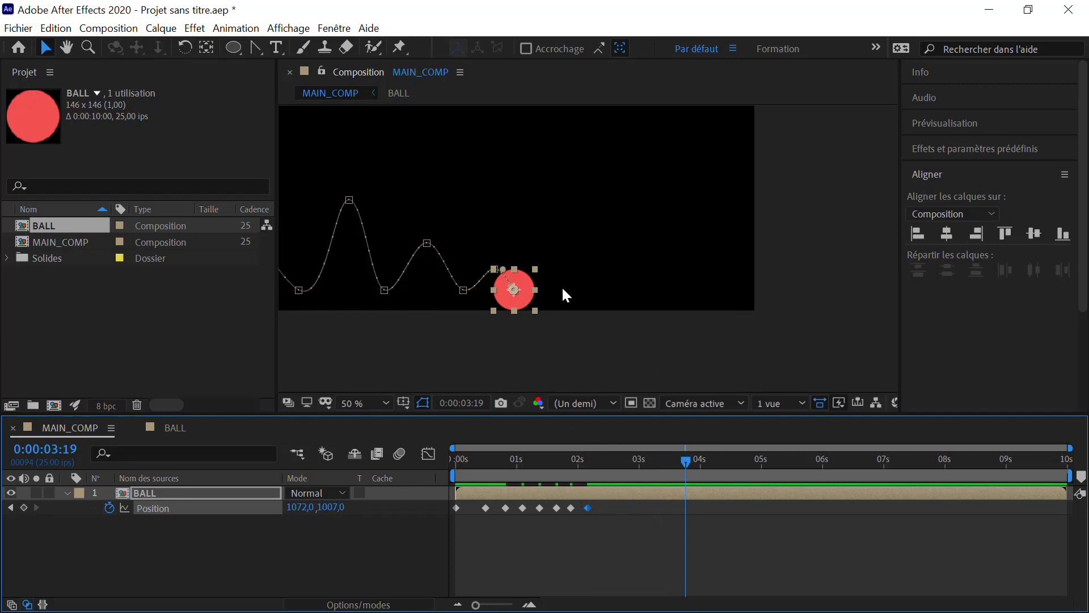
pyautogui.click(976, 233)
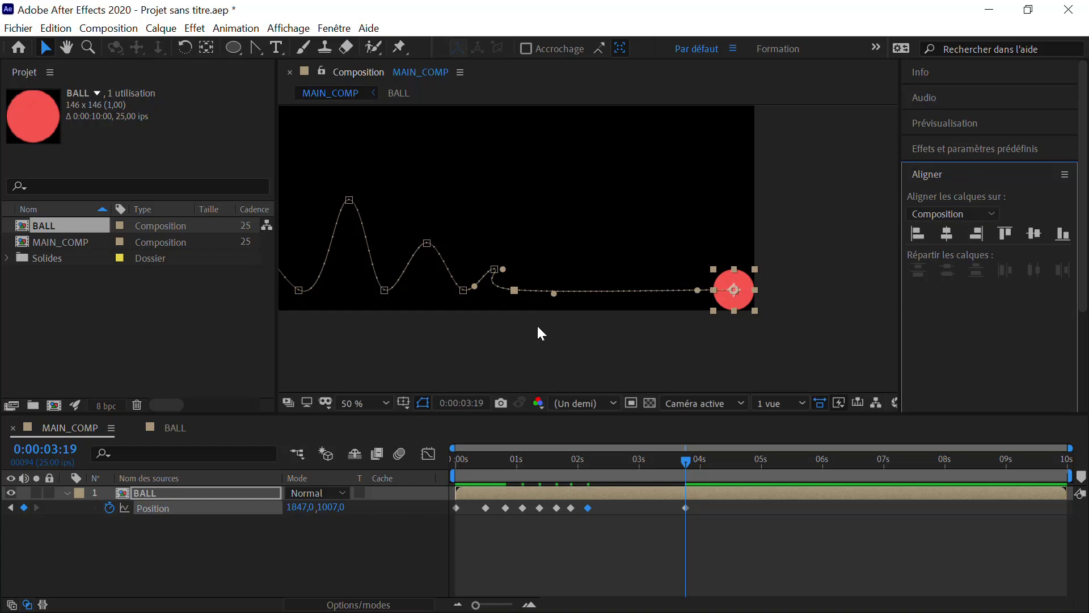
pyautogui.moveTo(688, 464); pyautogui.dragTo(715, 461)
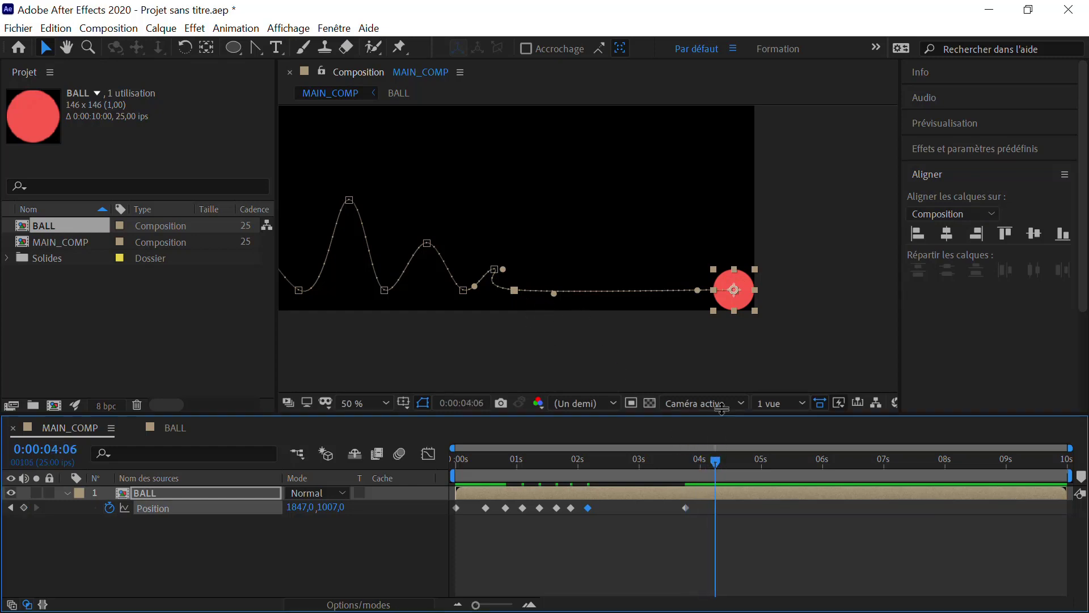
pyautogui.click(729, 293)
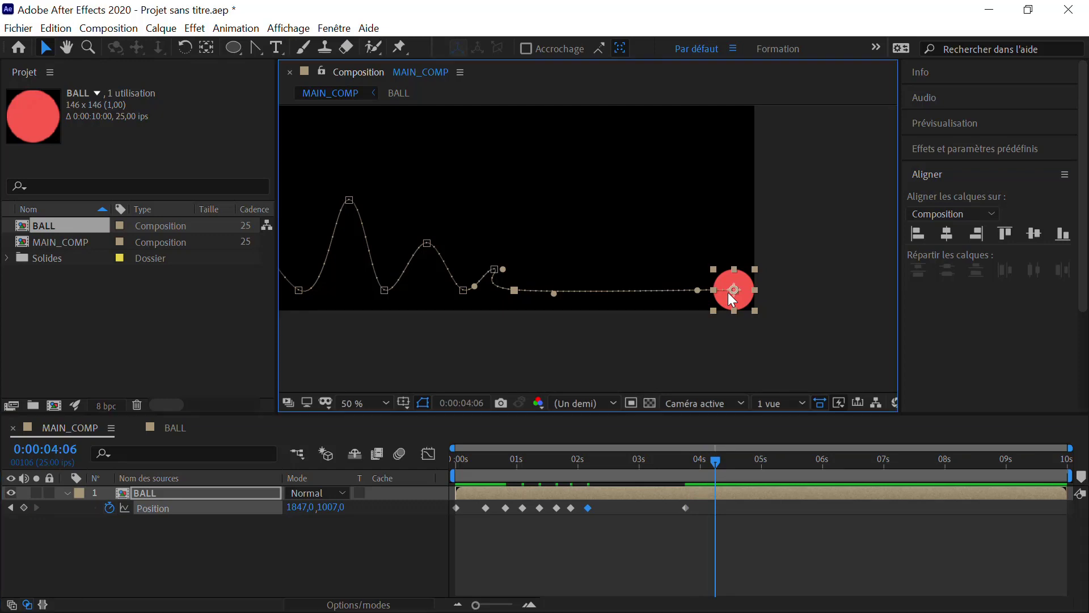
pyautogui.hotkey('alt', 'shift', 'p')
pyautogui.moveTo(729, 301); pyautogui.dragTo(681, 293)
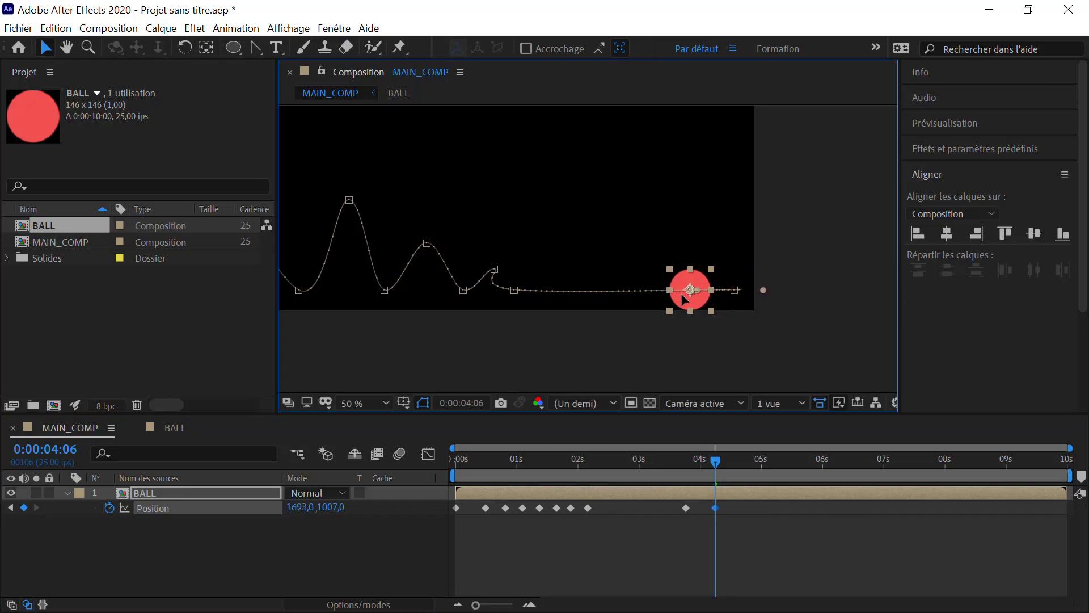
# Deselect the ball, show the whole frame and play a preview of the bouncing animation from 0:00:02:24
pyautogui.moveTo(714, 465); pyautogui.dragTo(637, 431)
pyautogui.scroll(-2, 440, 305)
pyautogui.scroll(-1, 440, 305)
pyautogui.click(884, 227)
pyautogui.click(946, 123)
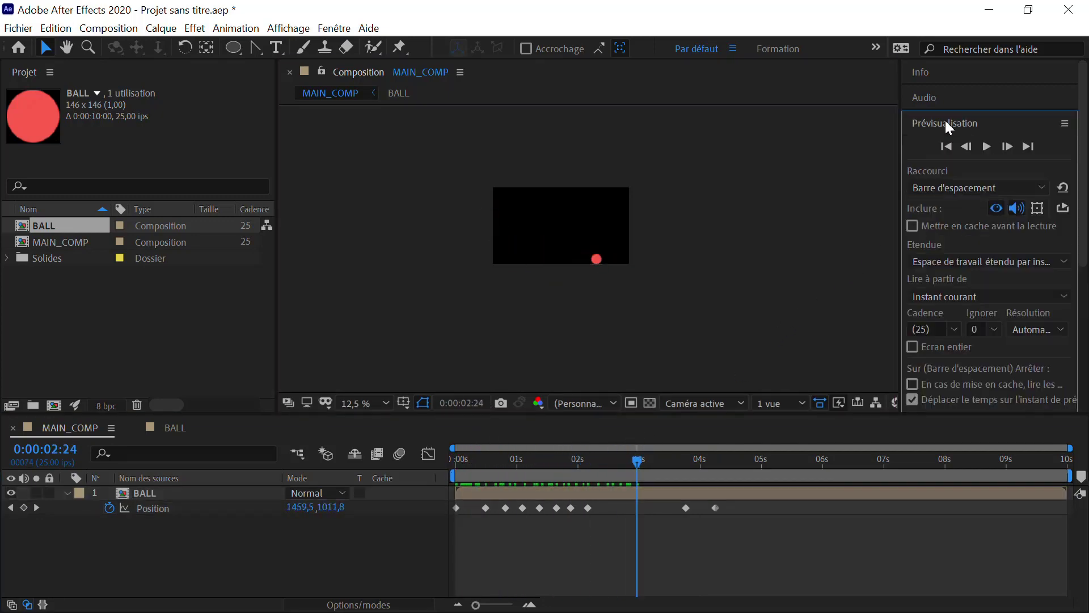
pyautogui.click(987, 146)
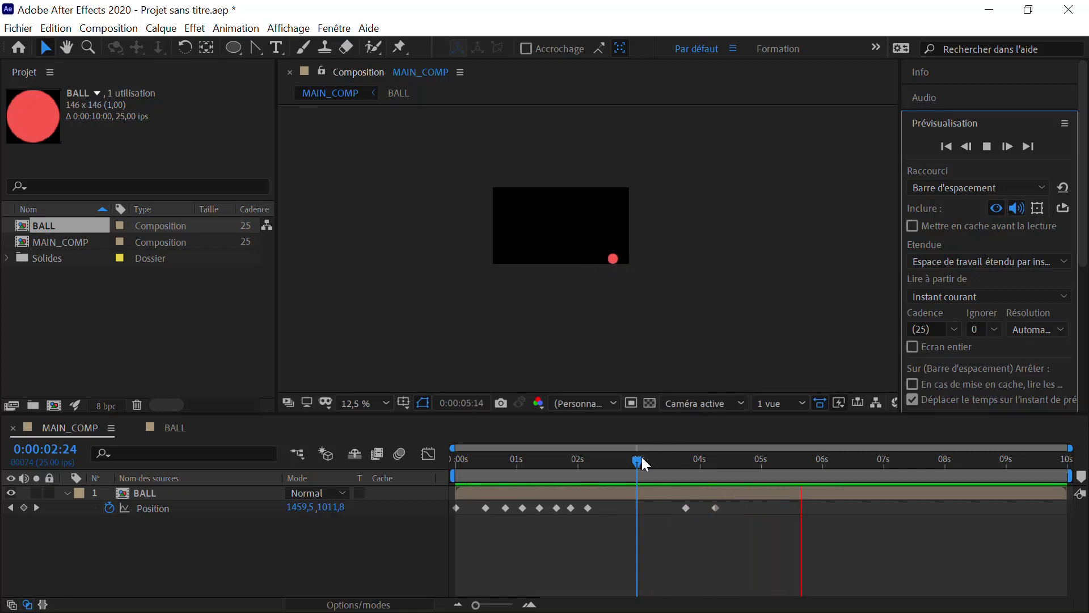
# End the work area at 0:00:04:14 and preview the ball animation within it
pyautogui.moveTo(640, 459); pyautogui.dragTo(738, 465)
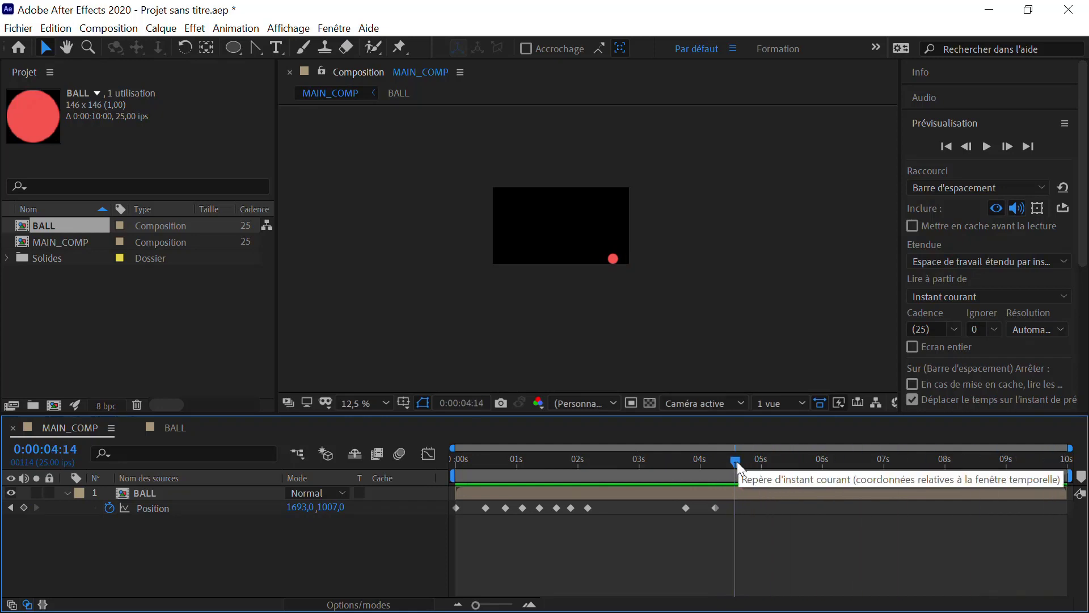
pyautogui.press('n')
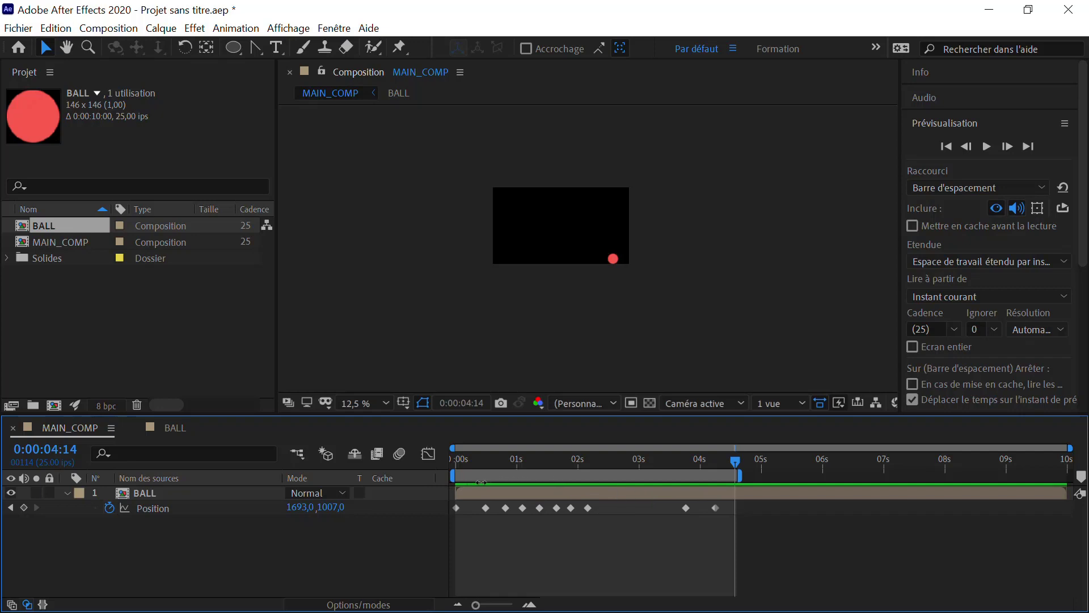
pyautogui.click(987, 146)
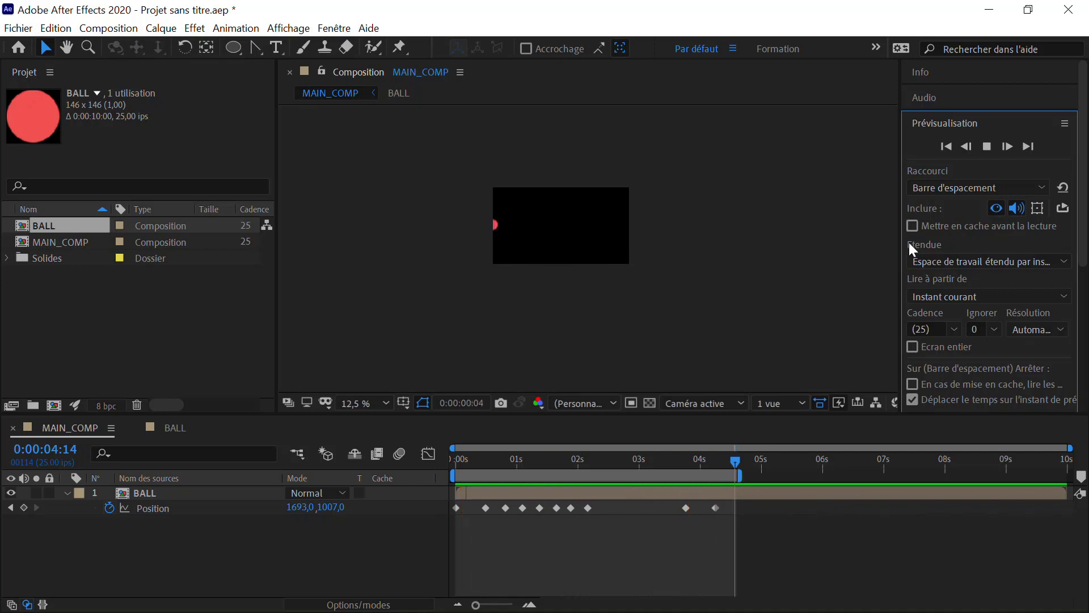
pyautogui.click(987, 146)
# Start the work area at about 0:00:02:19 and preview only the ball's final roll
pyautogui.click(587, 460)
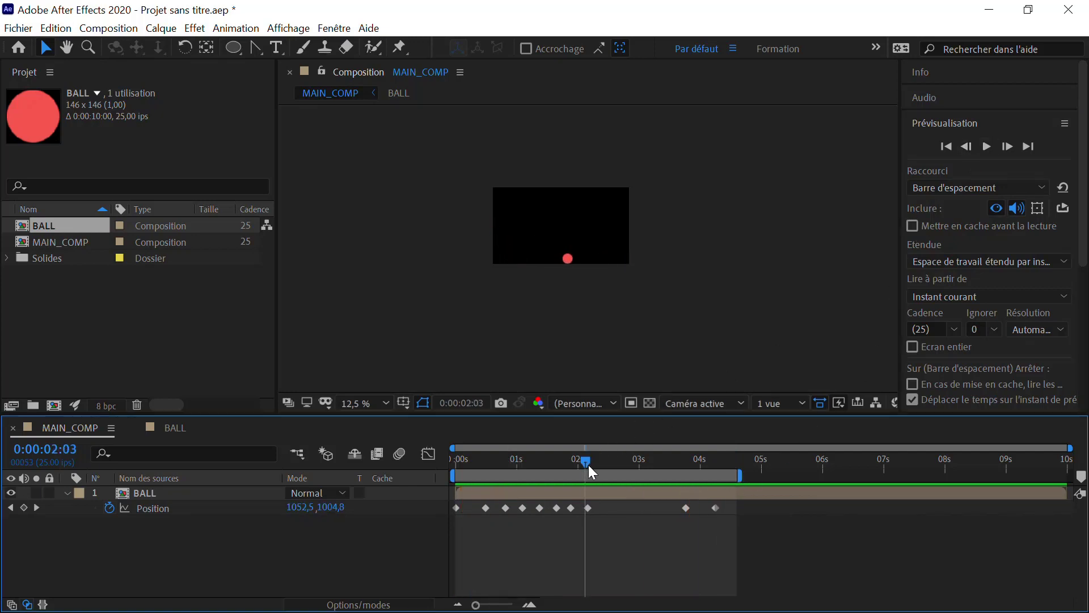
pyautogui.moveTo(589, 465); pyautogui.dragTo(623, 475)
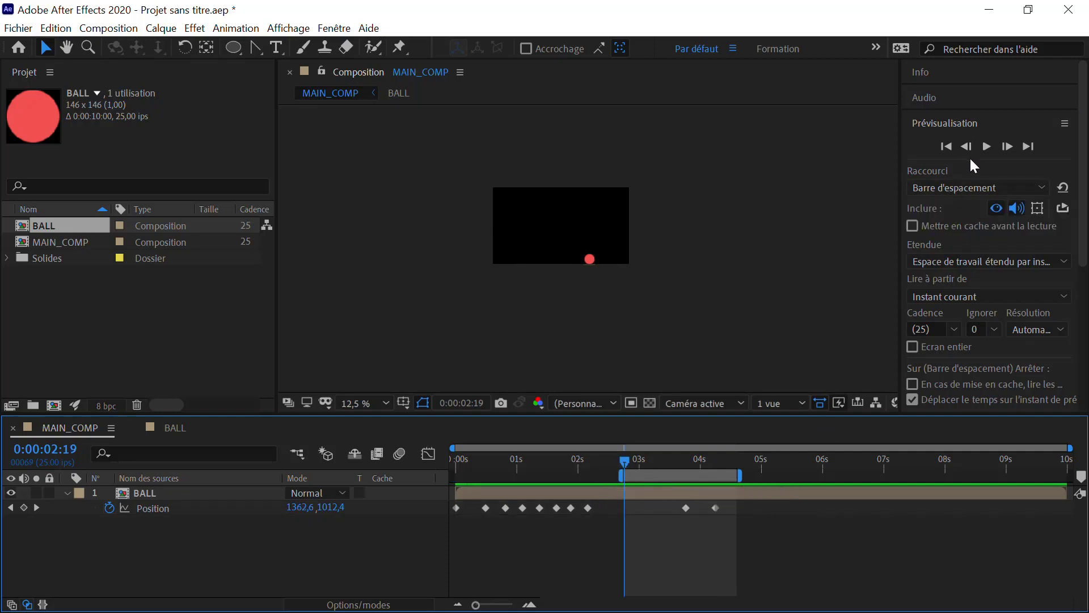
pyautogui.click(985, 146)
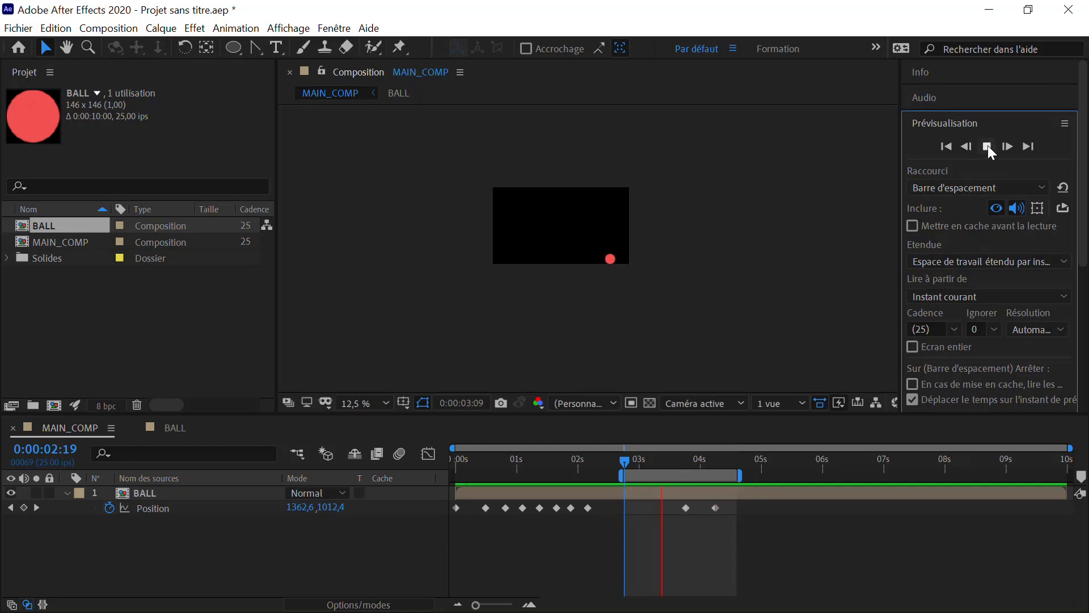
pyautogui.click(987, 146)
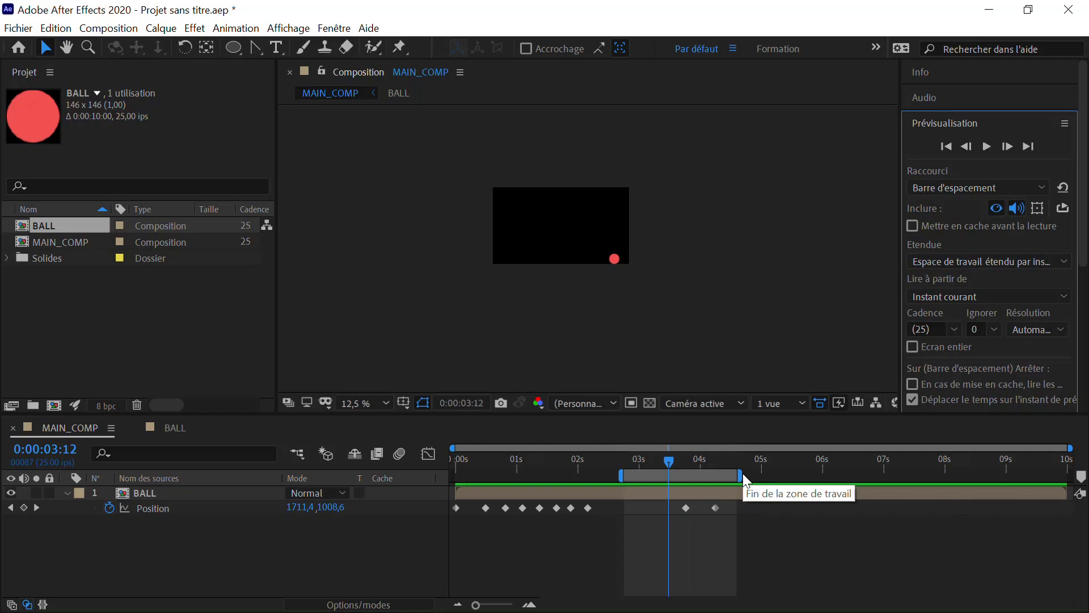
# Extend the work area's start and end handles back to cover the full 10-second composition
pyautogui.moveTo(743, 474)
pyautogui.mouseDown()
pyautogui.moveTo(893, 469)
pyautogui.moveTo(766, 470)
pyautogui.mouseUp()
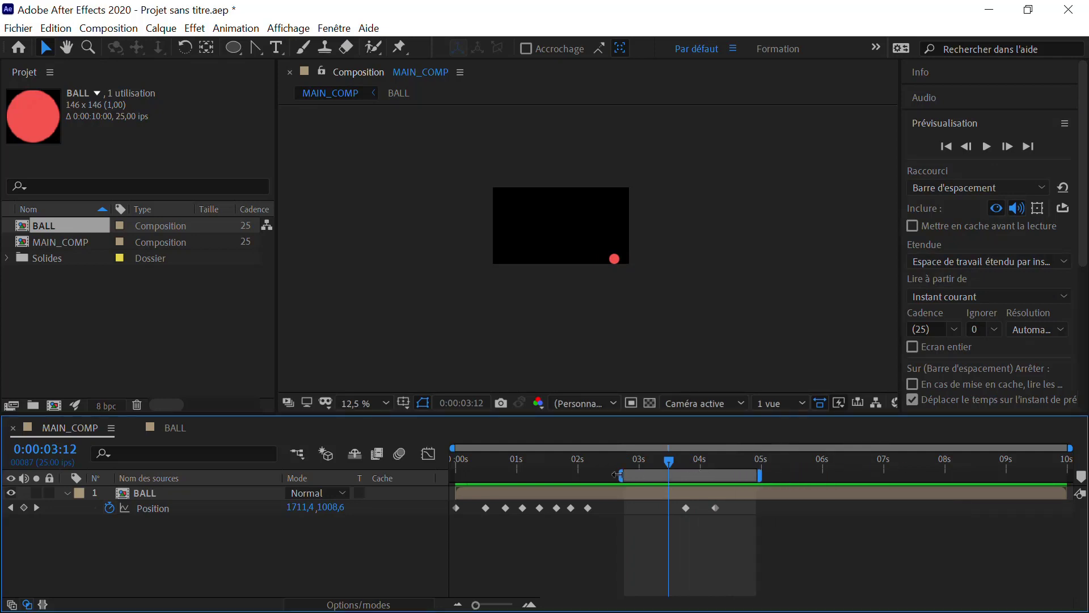
pyautogui.moveTo(614, 477); pyautogui.dragTo(341, 468)
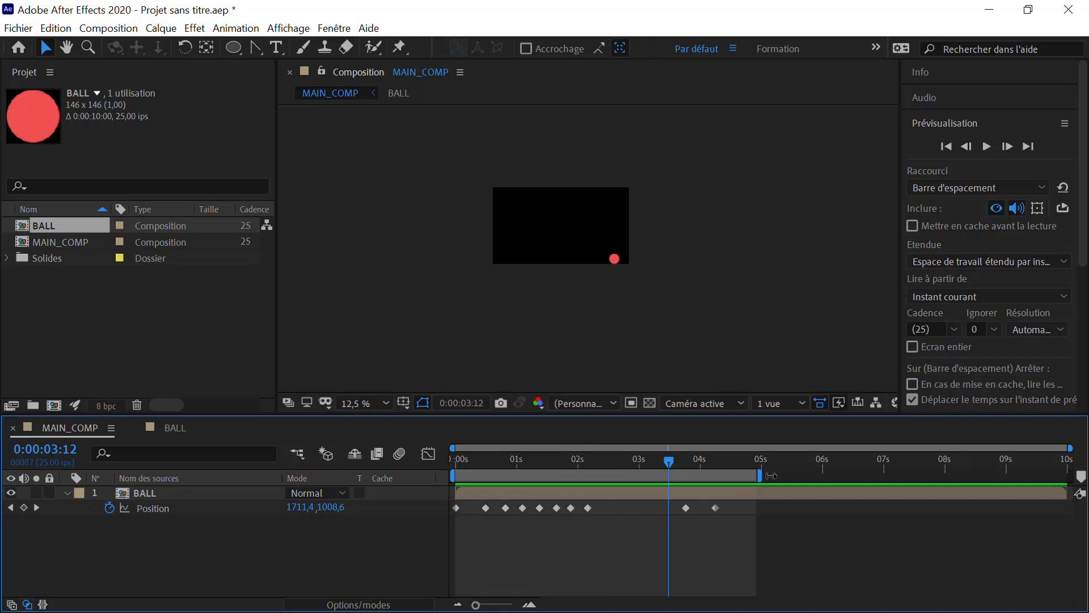
pyautogui.moveTo(761, 476); pyautogui.dragTo(1069, 476)
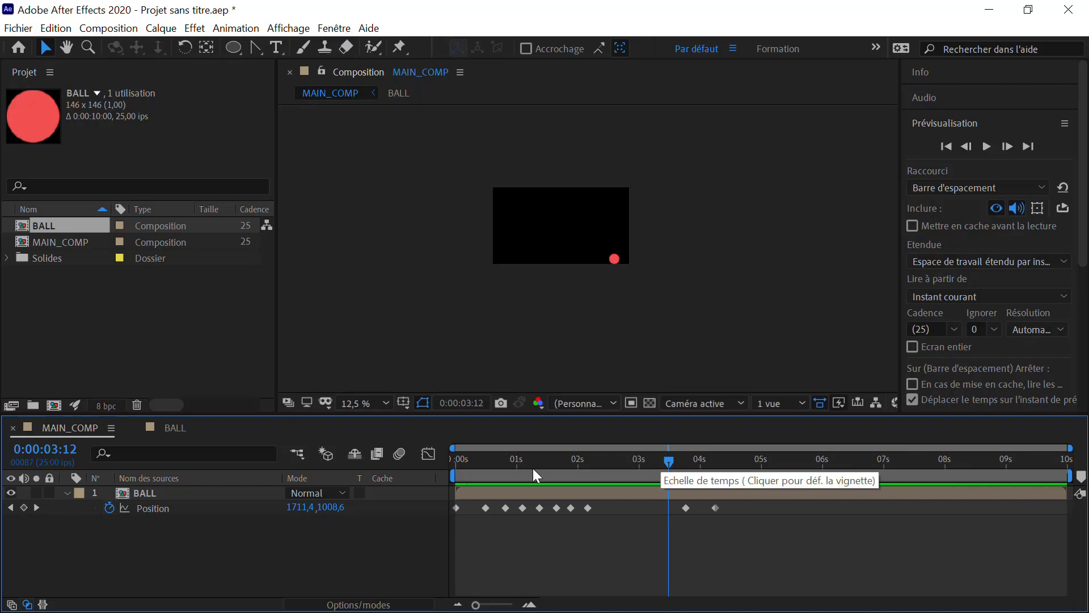
# Set both the work area's start and end at 0:00:03:12, and return the current time to 0:00:00:00
pyautogui.press('b')
pyautogui.press('n')
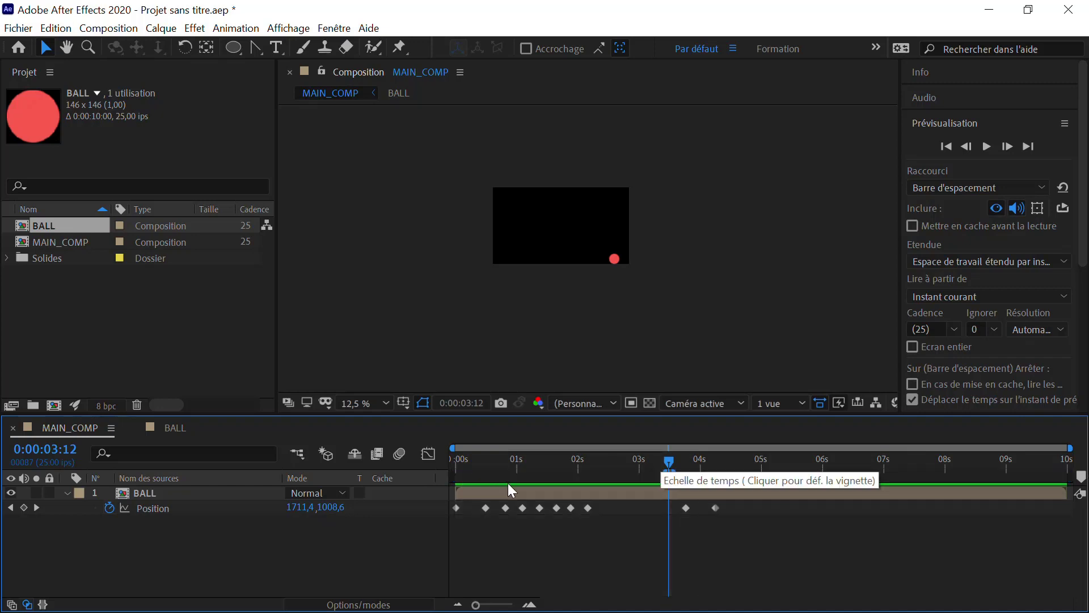
pyautogui.press('Home')
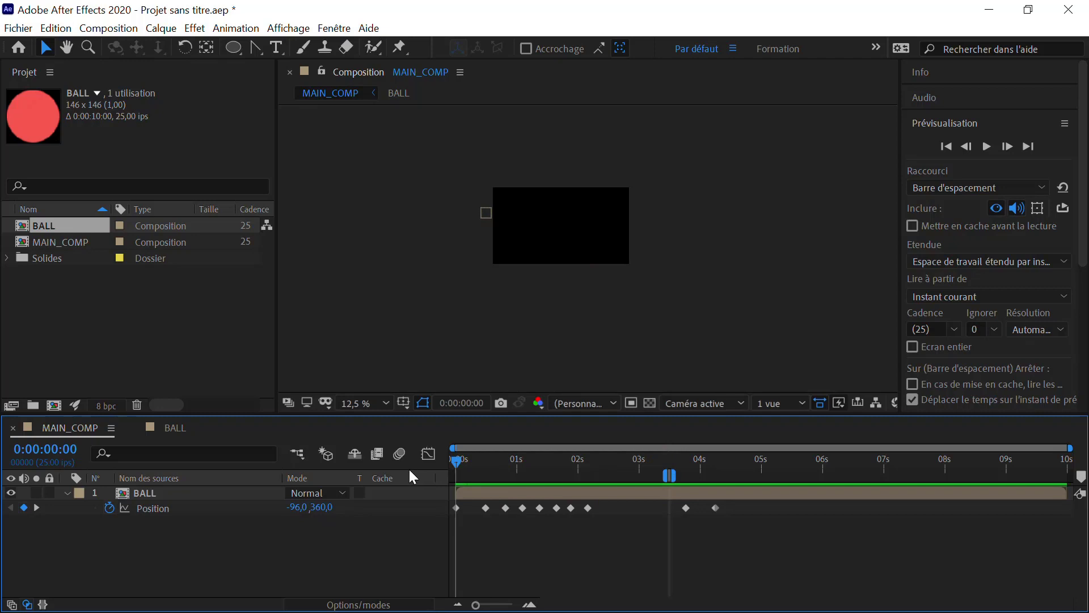
# Start the work area at 0:00:00:00 and end it at 0:00:09:24
pyautogui.press('b')
pyautogui.moveTo(505, 460); pyautogui.dragTo(1086, 483)
pyautogui.press('n')
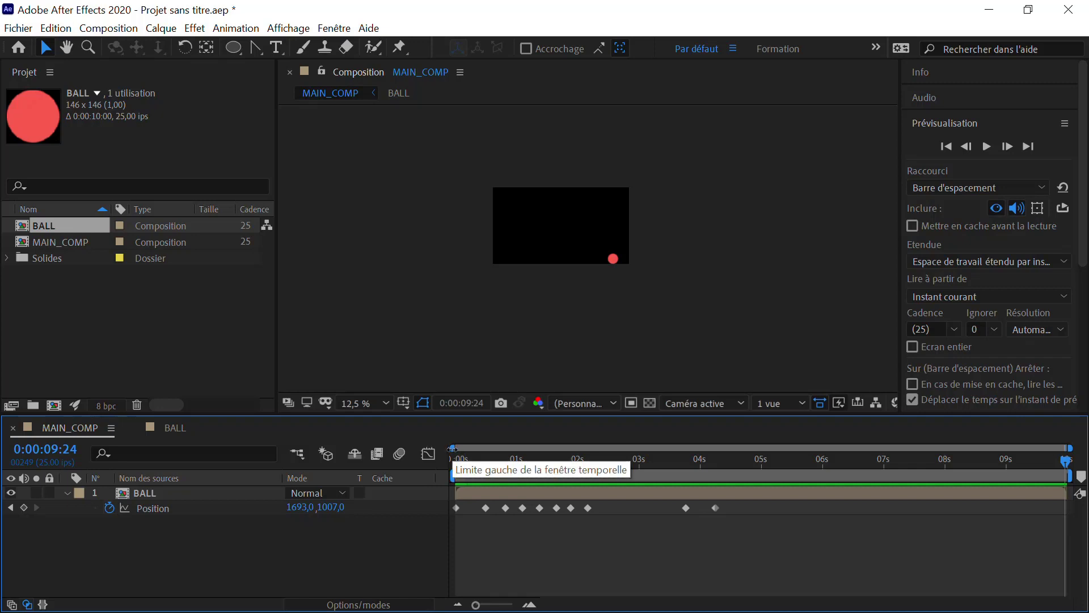
# Move the current time to 0:00:04:04 and narrow the timeline's visible range around the last two Position keyframes
pyautogui.moveTo(452, 448); pyautogui.dragTo(555, 456)
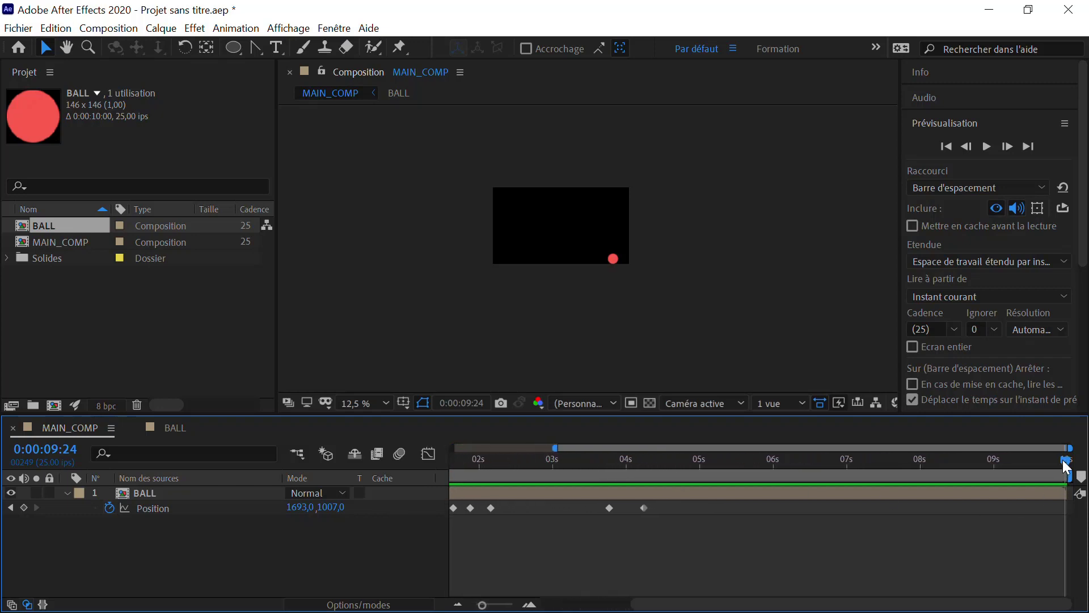
pyautogui.moveTo(1066, 461); pyautogui.dragTo(638, 463)
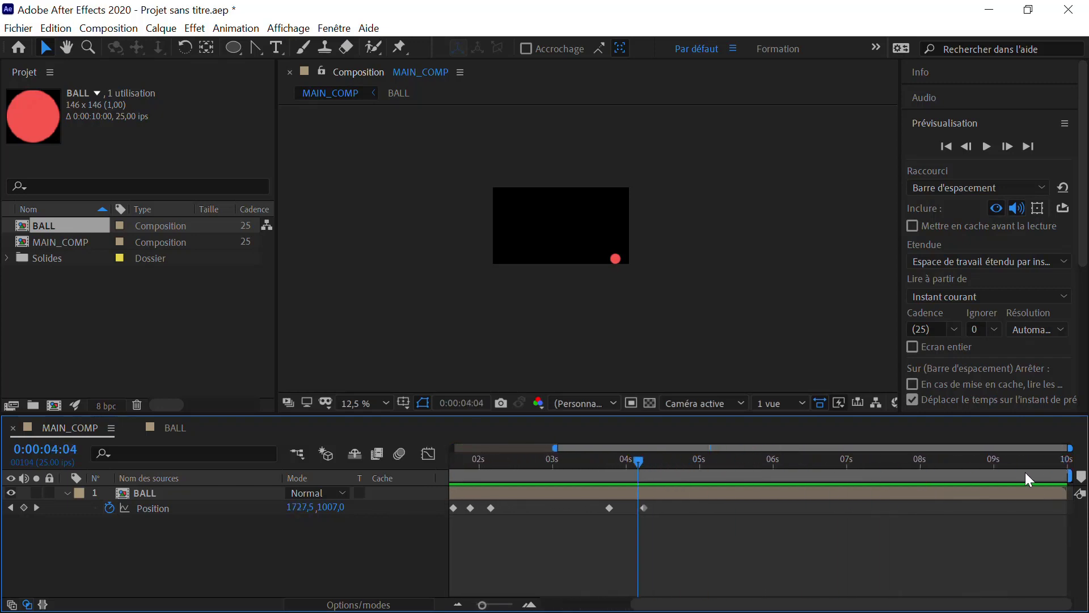
pyautogui.moveTo(1063, 448); pyautogui.dragTo(813, 464)
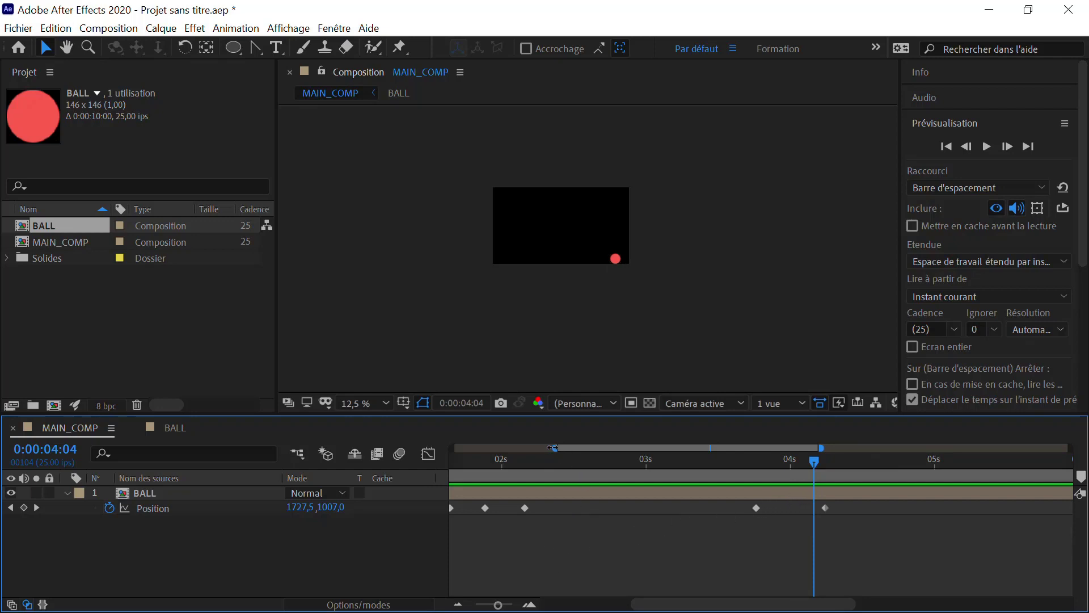
pyautogui.moveTo(555, 448); pyautogui.dragTo(596, 449)
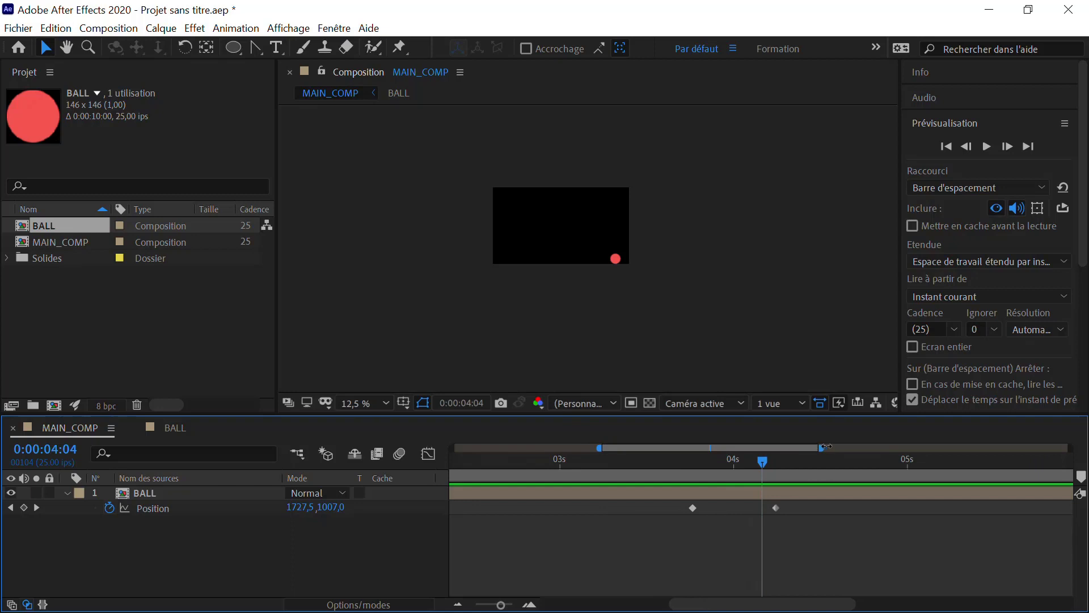
pyautogui.moveTo(827, 446); pyautogui.dragTo(836, 447)
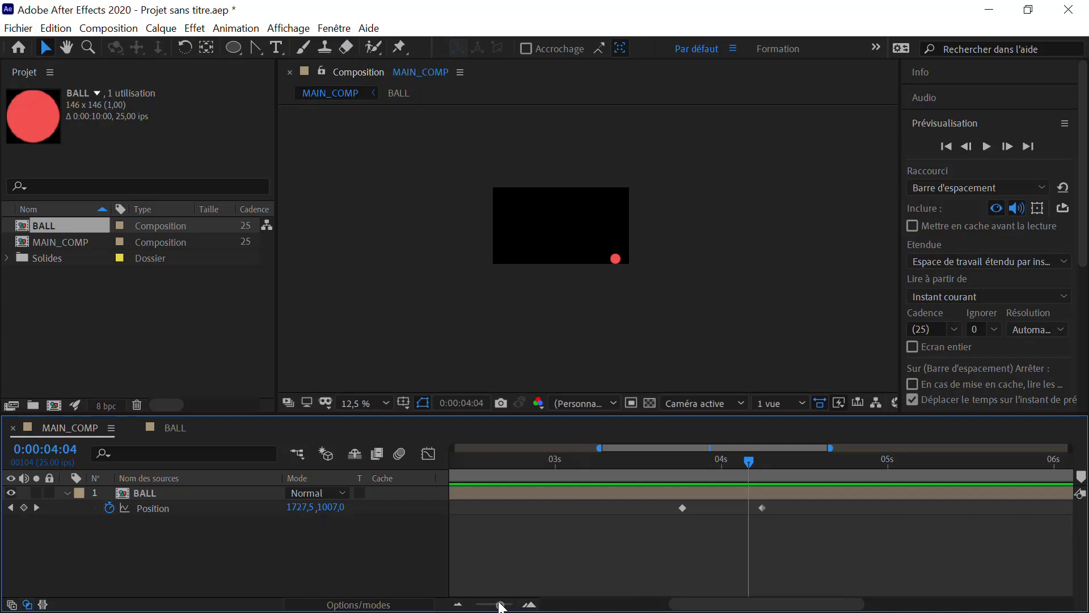
# Zoom the timeline in and out to examine the ball's Position keyframes at different time scales
pyautogui.moveTo(500, 606); pyautogui.dragTo(486, 606)
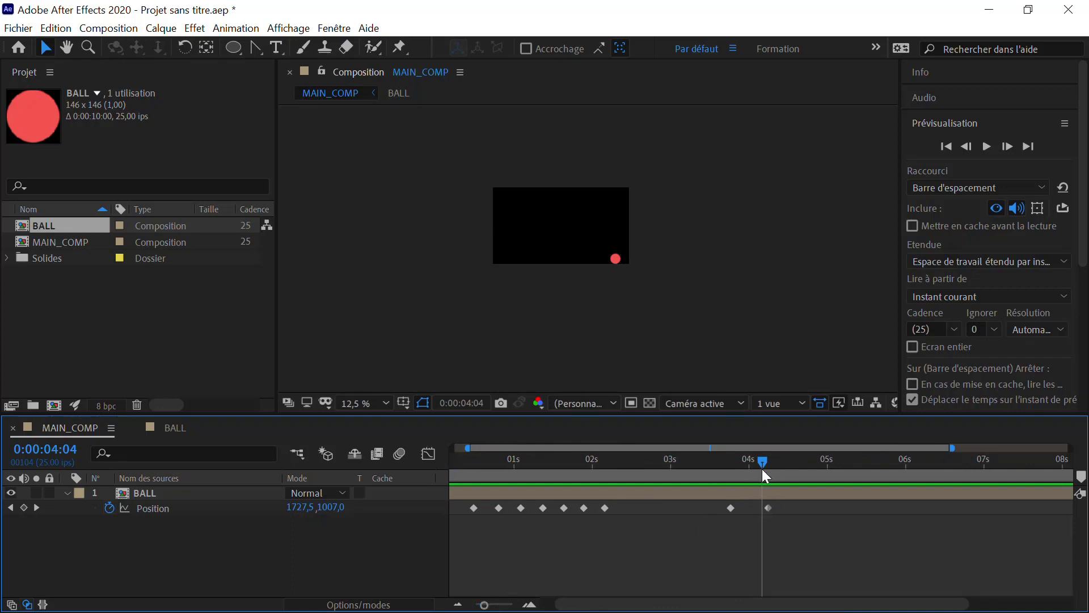
pyautogui.scroll(4, 748, 513)
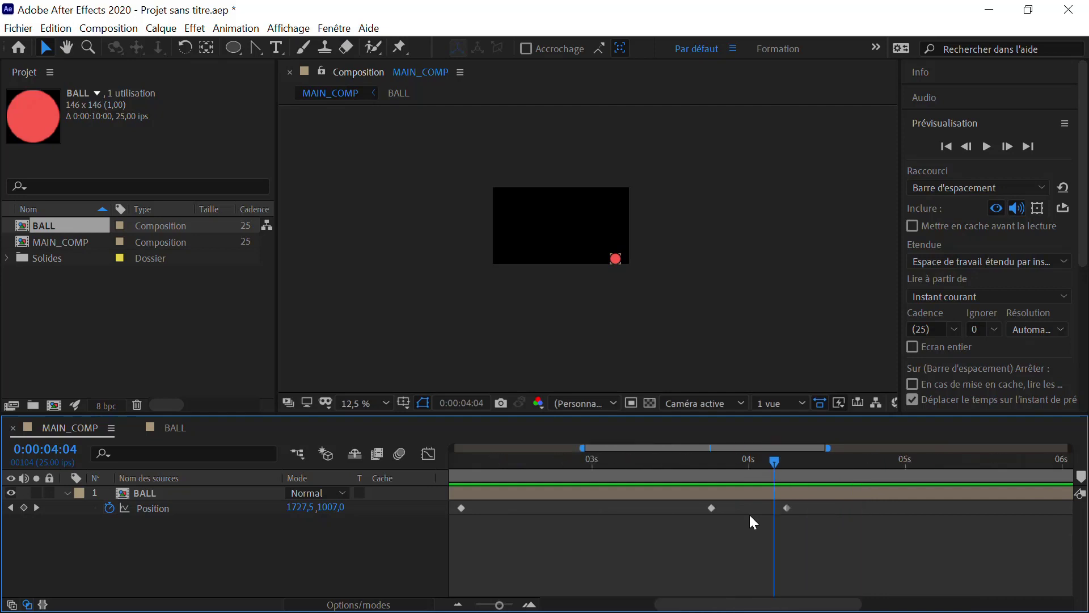
pyautogui.scroll(-3, 749, 513)
pyautogui.scroll(5, 749, 512)
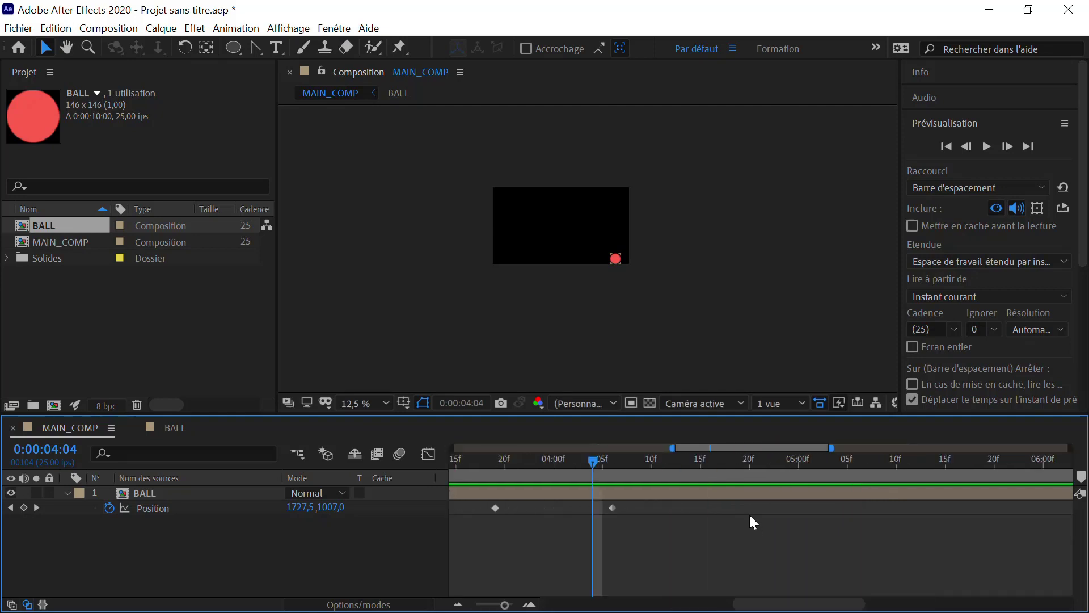
pyautogui.scroll(2, 618, 516)
pyautogui.scroll(-4, 619, 515)
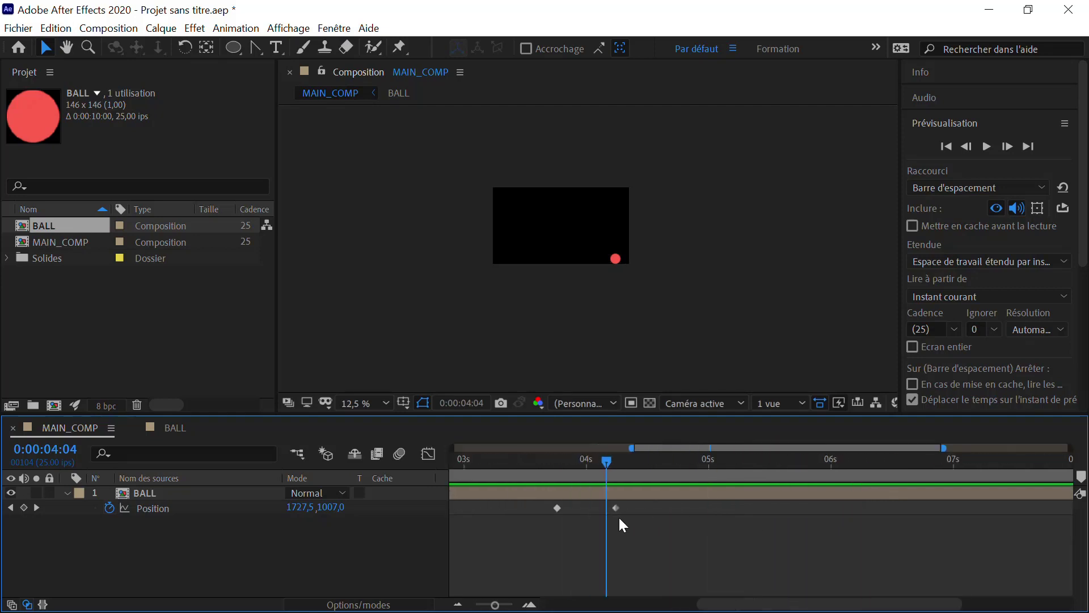
pyautogui.scroll(-3, 619, 516)
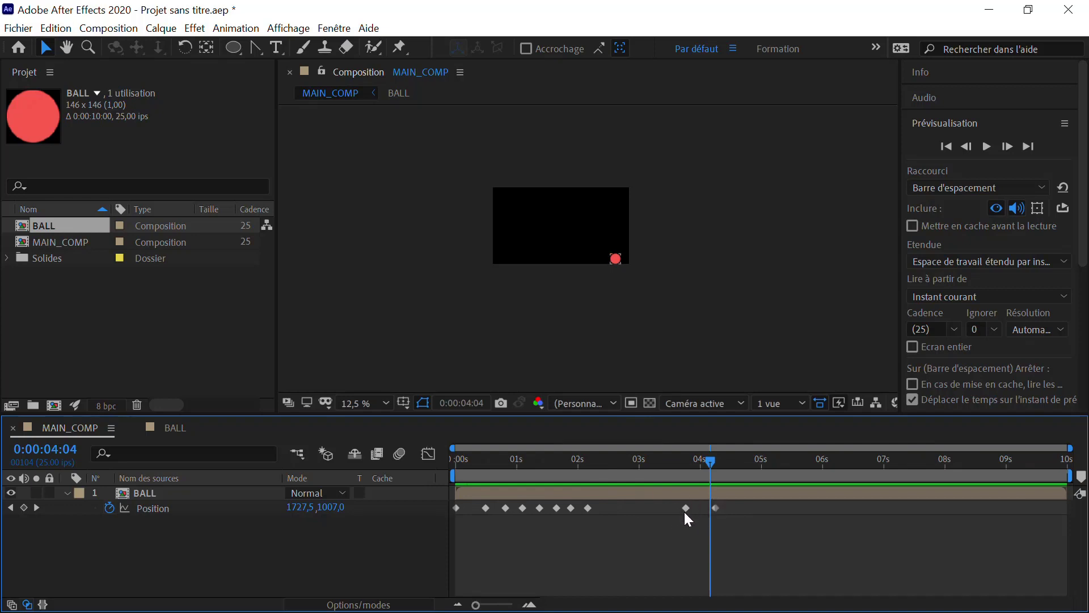
pyautogui.scroll(6, 676, 515)
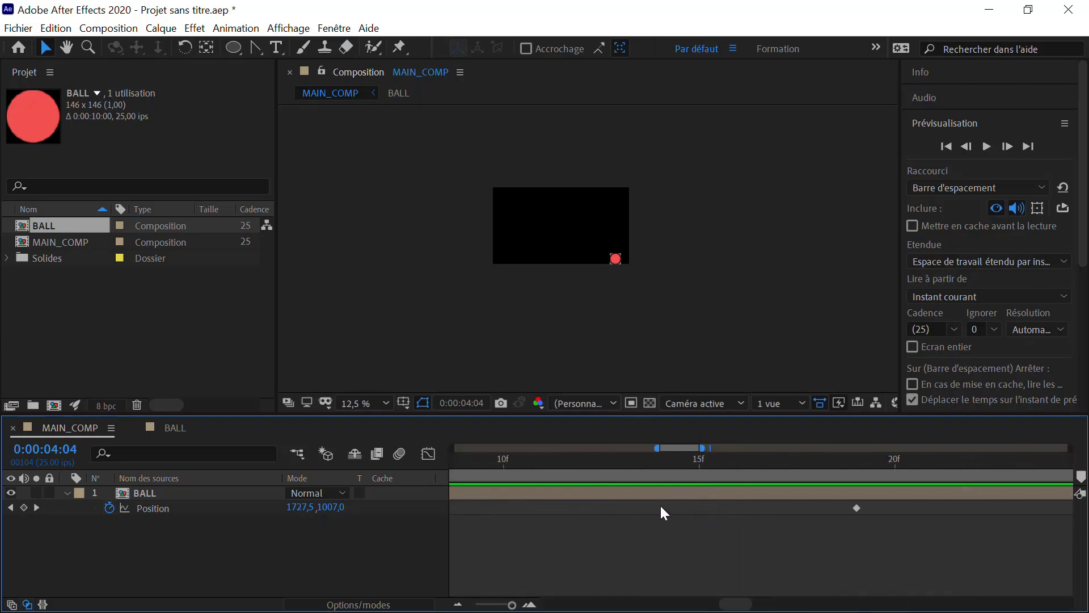
# Pan the magnified timeline back to around 0:00:02:20 with the Hand tool, and restore its visible range to the full 10 seconds
pyautogui.press('h')
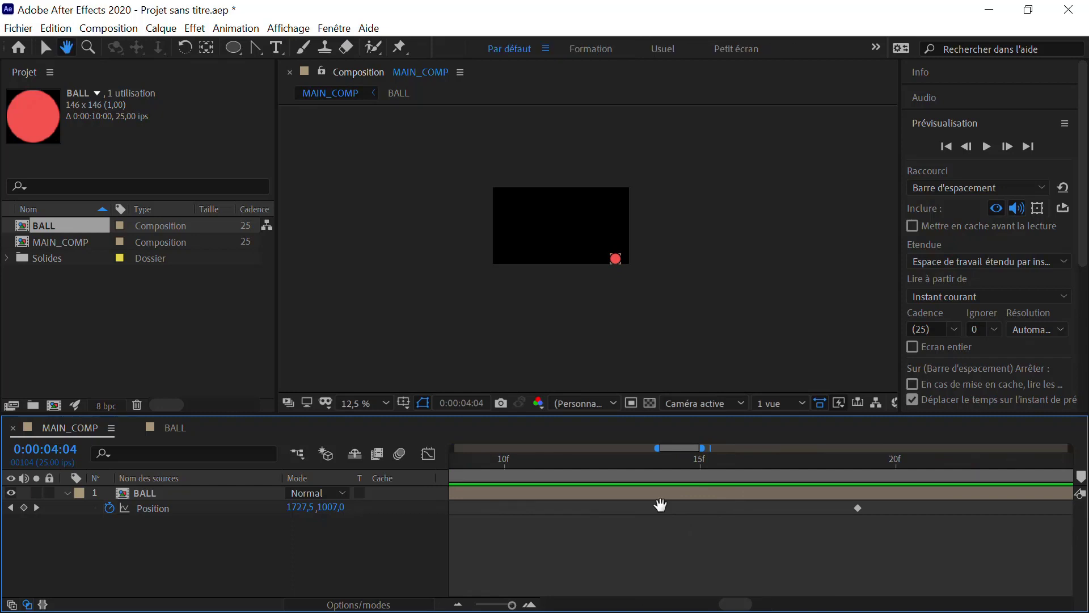
pyautogui.moveTo(660, 504); pyautogui.dragTo(914, 516)
pyautogui.moveTo(589, 513); pyautogui.dragTo(798, 512)
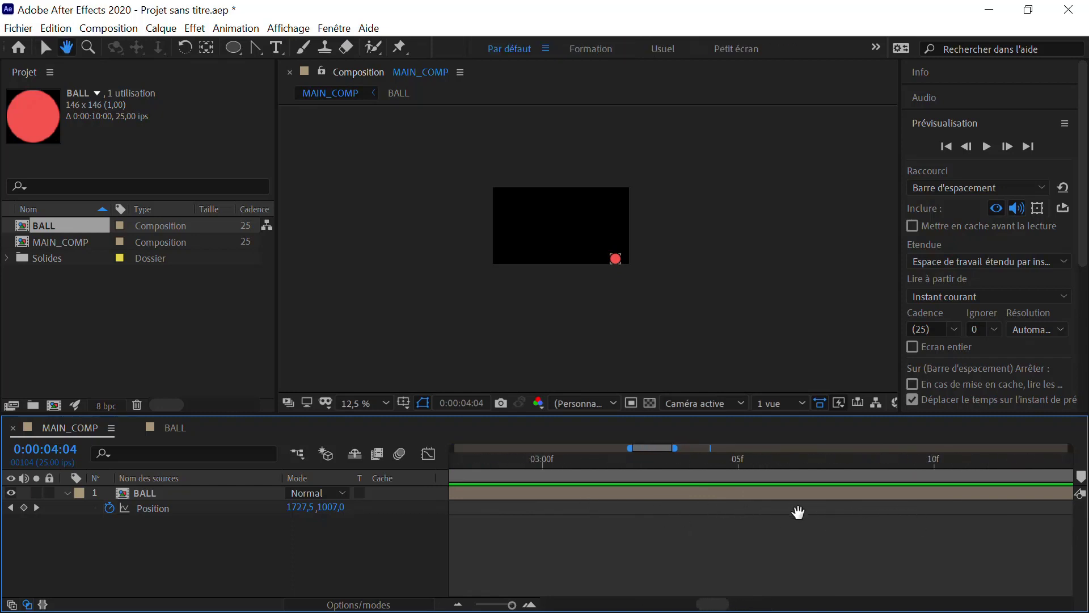
pyautogui.moveTo(644, 514); pyautogui.dragTo(791, 518)
pyautogui.press('h')
pyautogui.moveTo(629, 506); pyautogui.dragTo(817, 515)
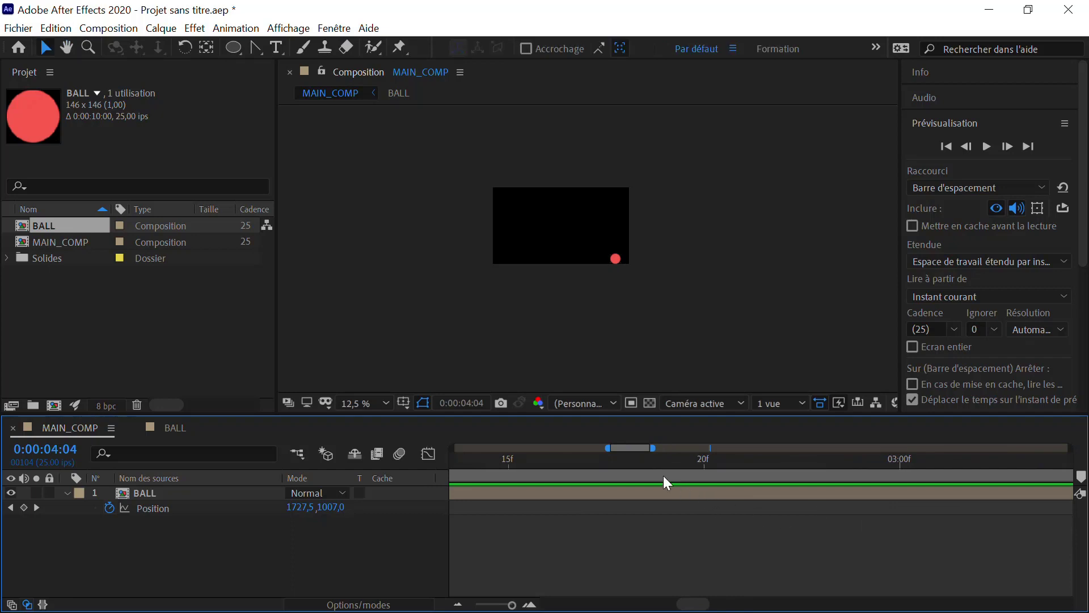
pyautogui.moveTo(631, 455); pyautogui.dragTo(416, 445)
pyautogui.moveTo(642, 448); pyautogui.dragTo(1073, 460)
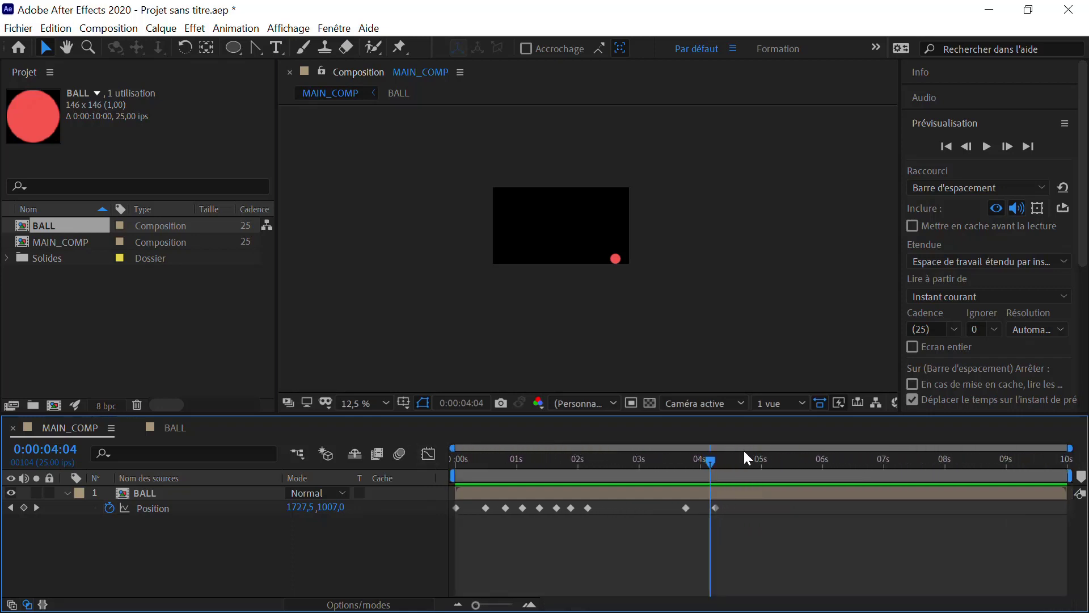
# Preview the bouncing ball animation from near the start of MAIN_COMP, then stop the playback
pyautogui.moveTo(713, 462); pyautogui.dragTo(464, 460)
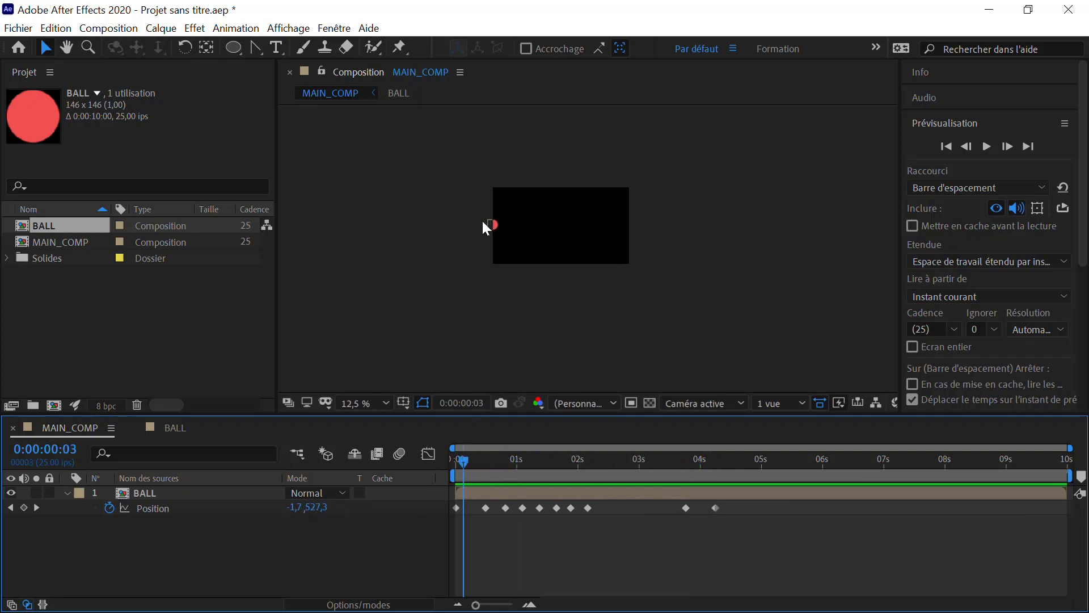
pyautogui.click(491, 225)
pyautogui.press('.')
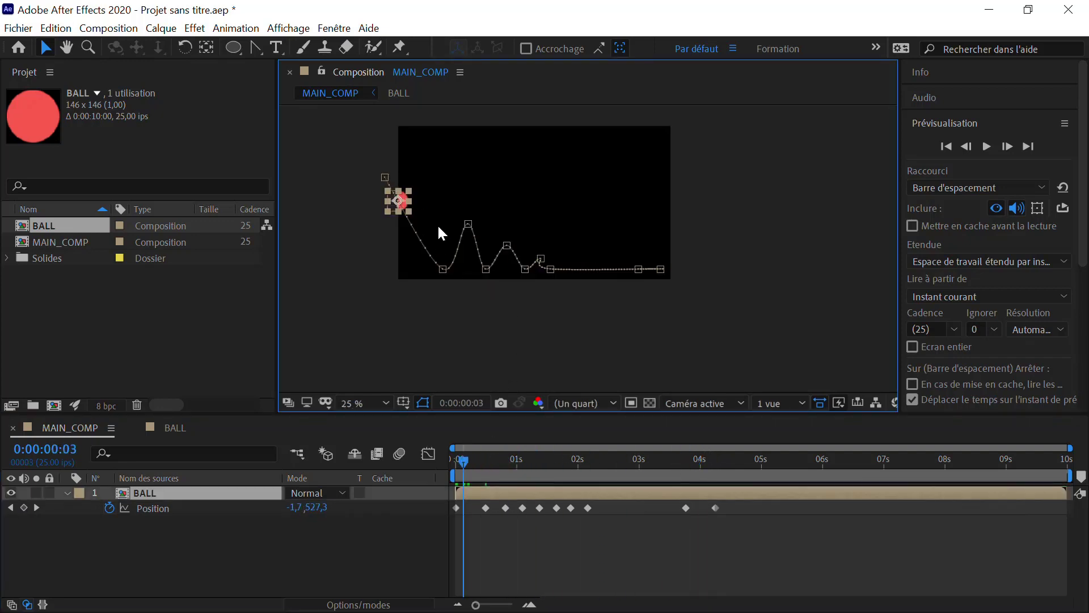
pyautogui.click(987, 145)
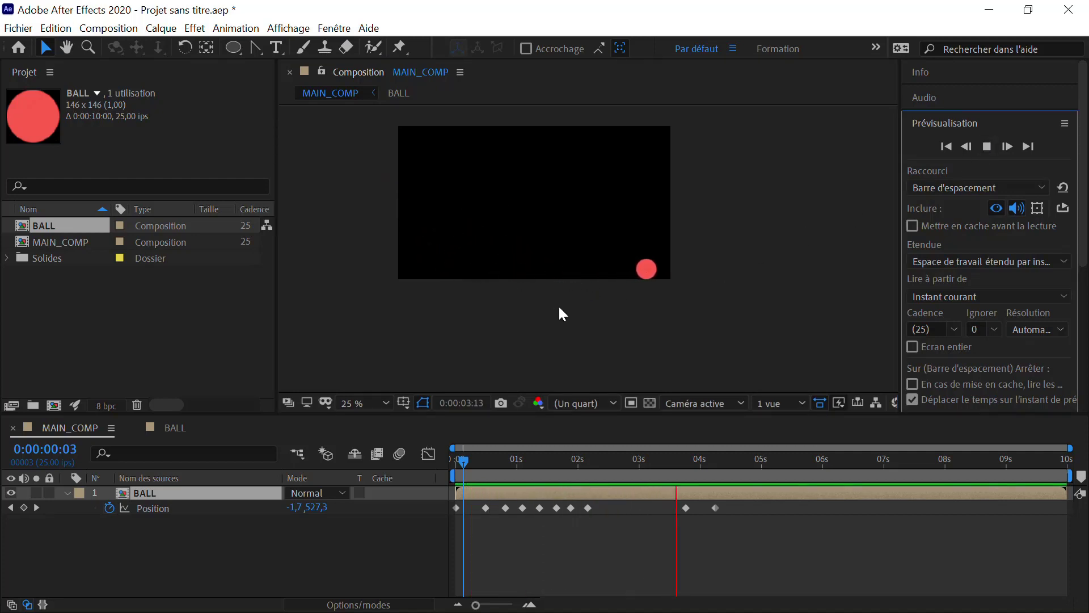
pyautogui.click(987, 146)
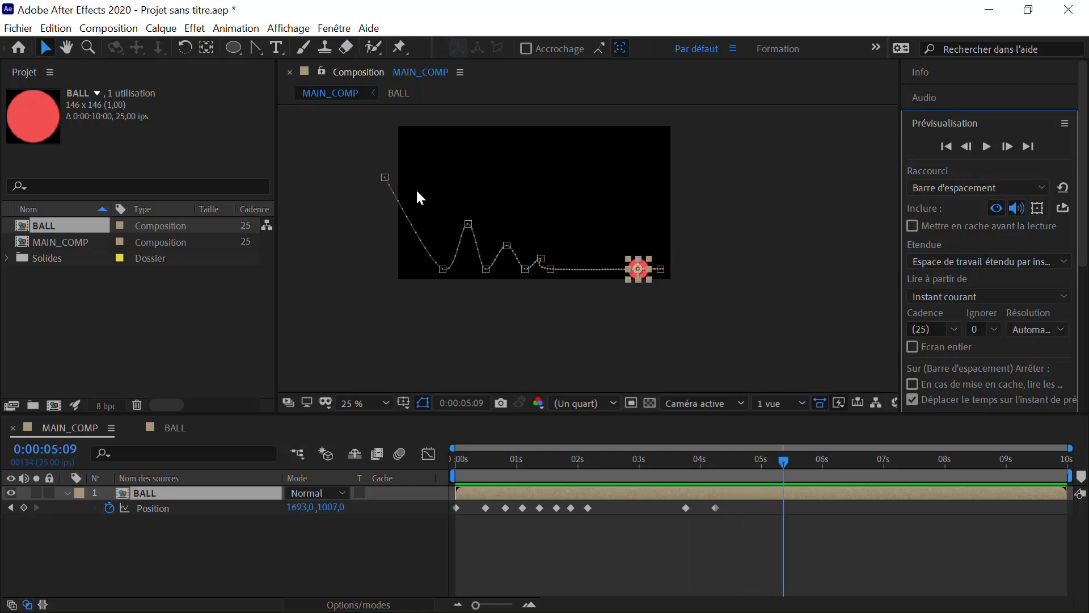
# Return to 0:00 and examine the ball's motion path together with its second and third Position keyframes
pyautogui.moveTo(522, 196); pyautogui.dragTo(532, 224)
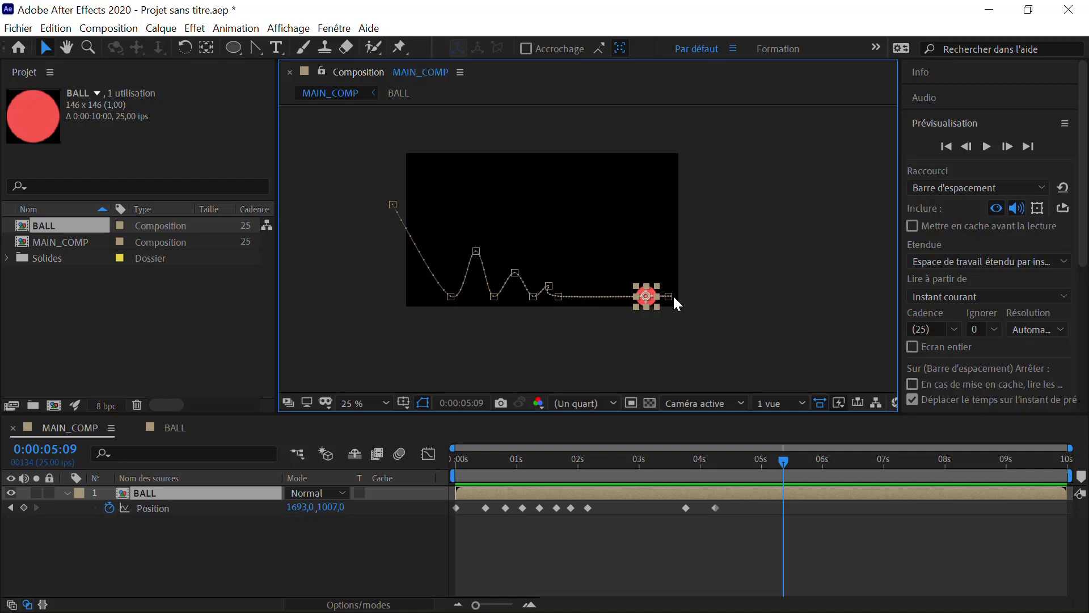
pyautogui.moveTo(570, 461); pyautogui.dragTo(429, 439)
pyautogui.scroll(2, 467, 195)
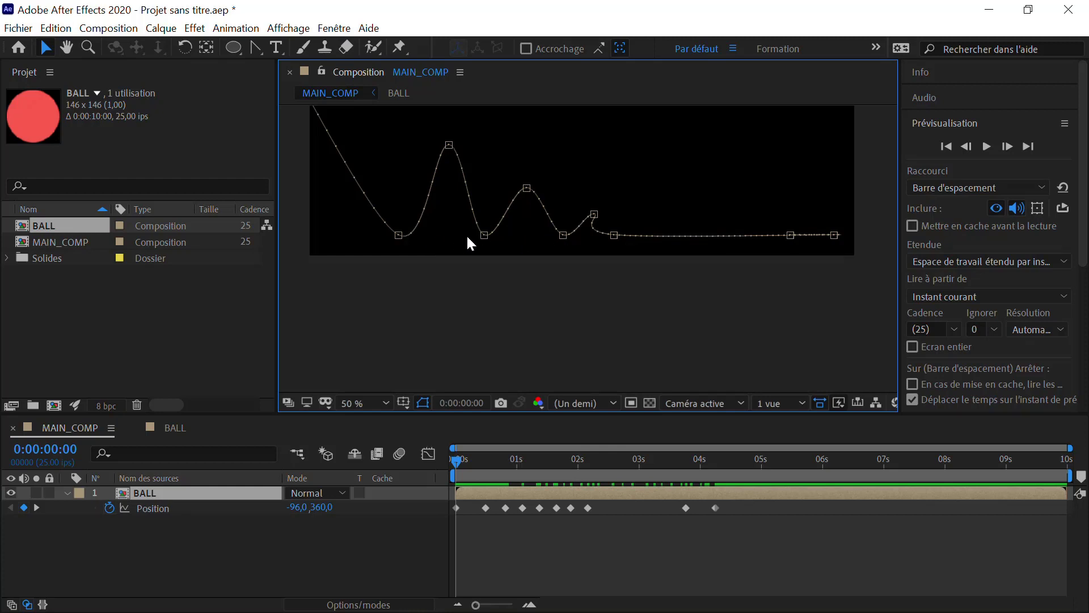
pyautogui.moveTo(389, 209); pyautogui.dragTo(398, 235)
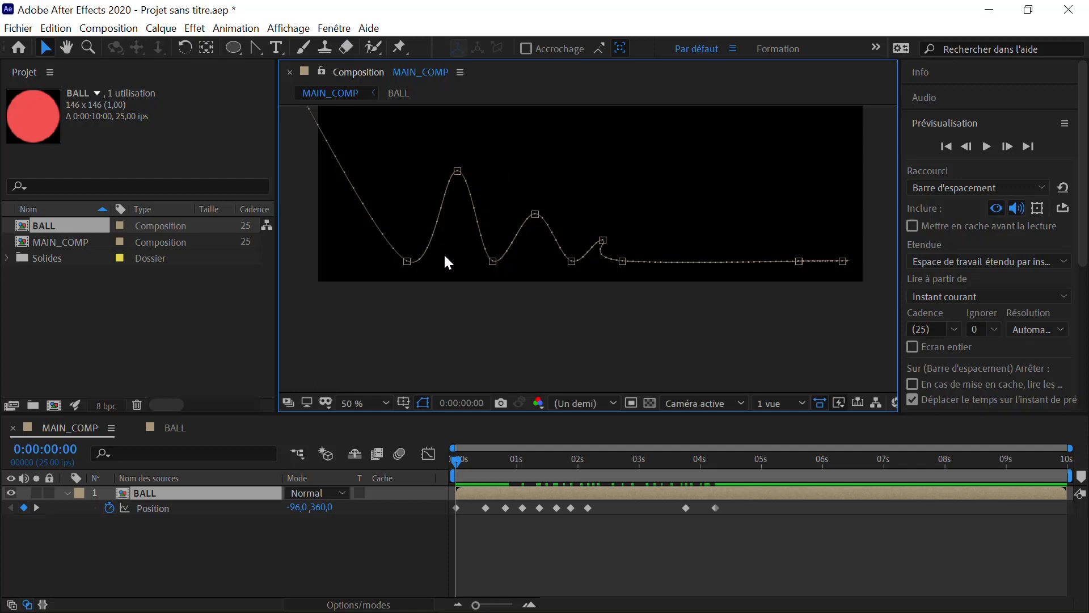
pyautogui.scroll(2, 499, 264)
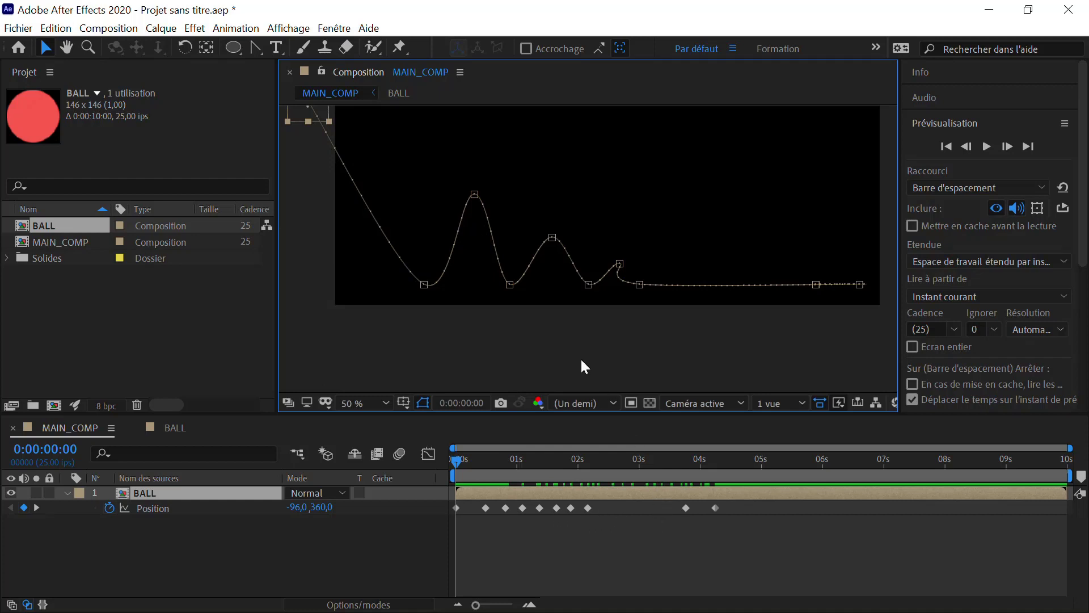
pyautogui.click(486, 507)
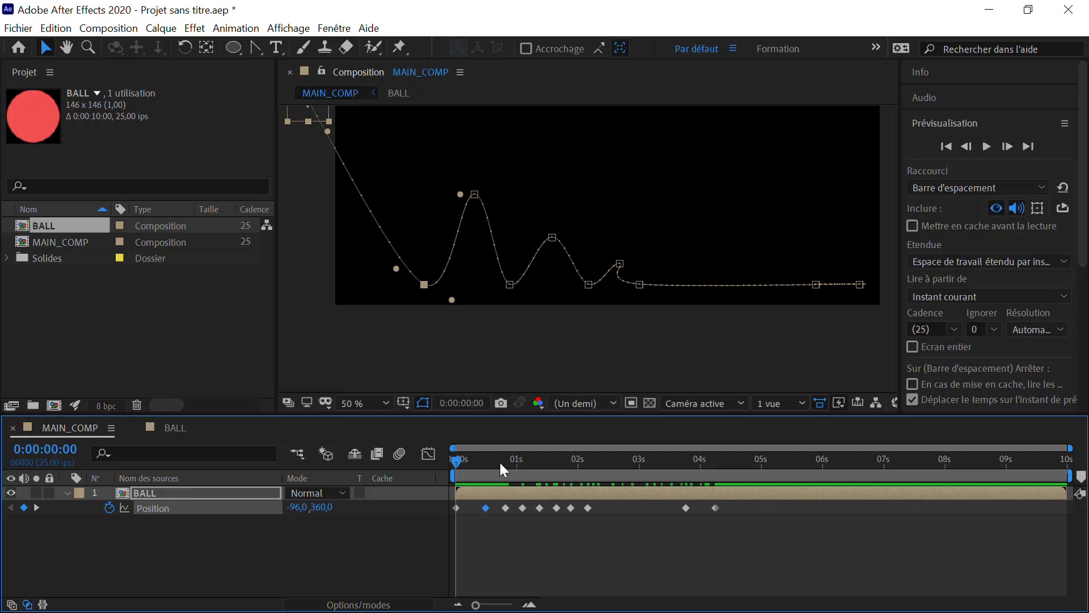
pyautogui.click(505, 508)
# Try to box-select the motion path points in the viewer and the later Position keyframes in the timeline
pyautogui.moveTo(875, 339); pyautogui.dragTo(482, 202)
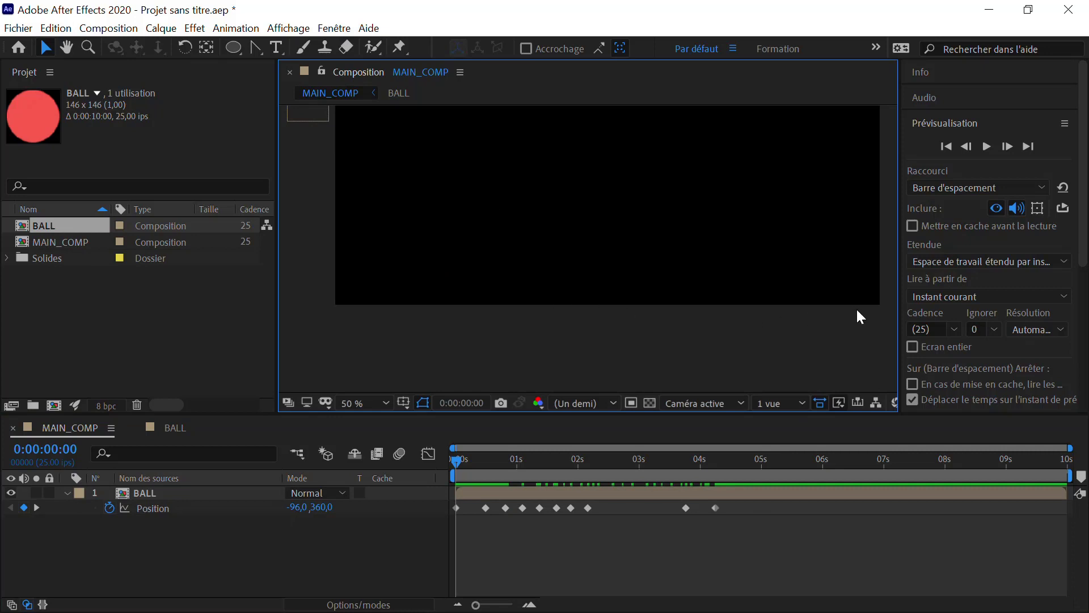
pyautogui.moveTo(873, 336); pyautogui.dragTo(339, 148)
pyautogui.press(',')
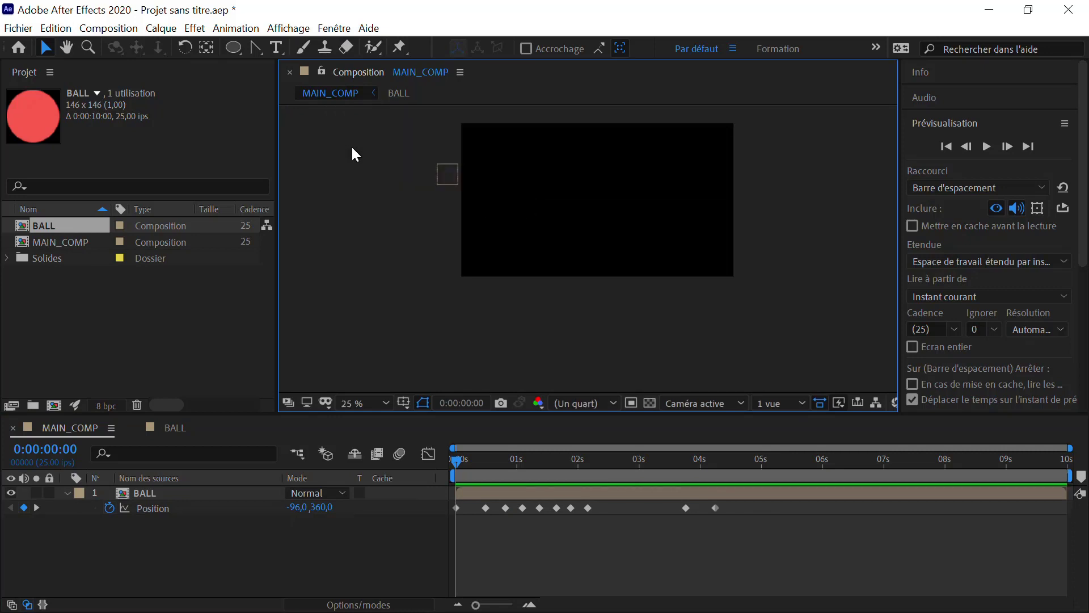
pyautogui.click(448, 171)
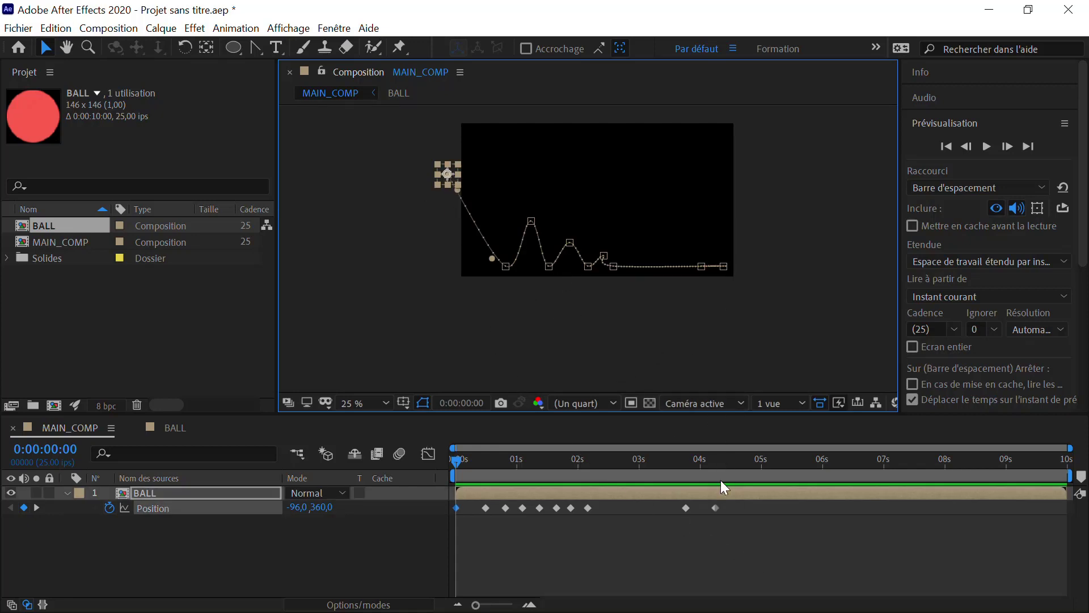
pyautogui.moveTo(724, 523); pyautogui.dragTo(515, 499)
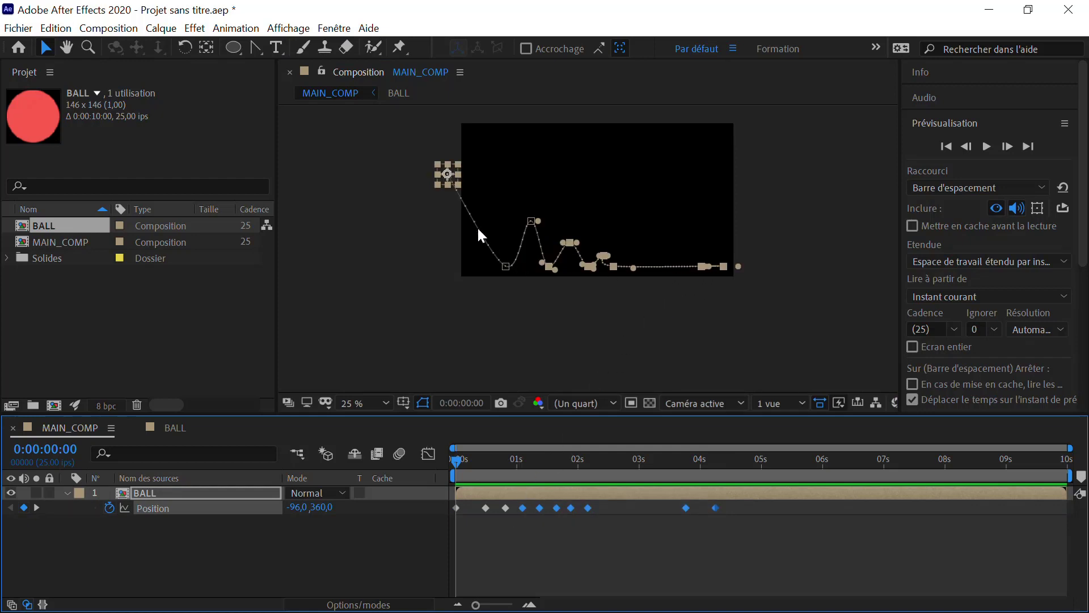
pyautogui.click(396, 233)
pyautogui.click(441, 176)
pyautogui.scroll(2, 590, 244)
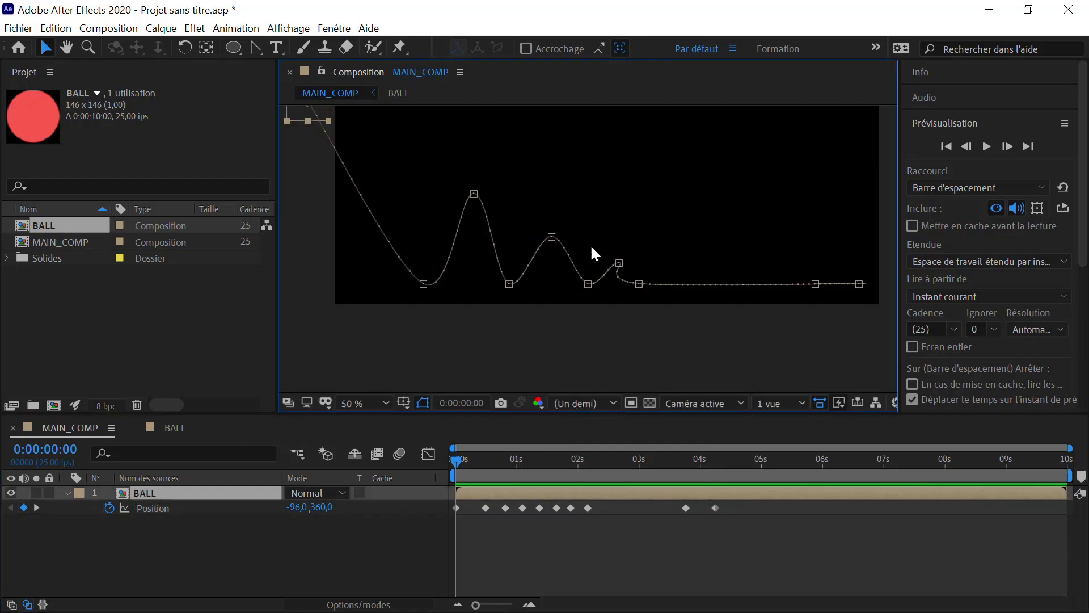
# Select the last six points of the ball's motion path, from the second bounce peak to the end
pyautogui.click(859, 286)
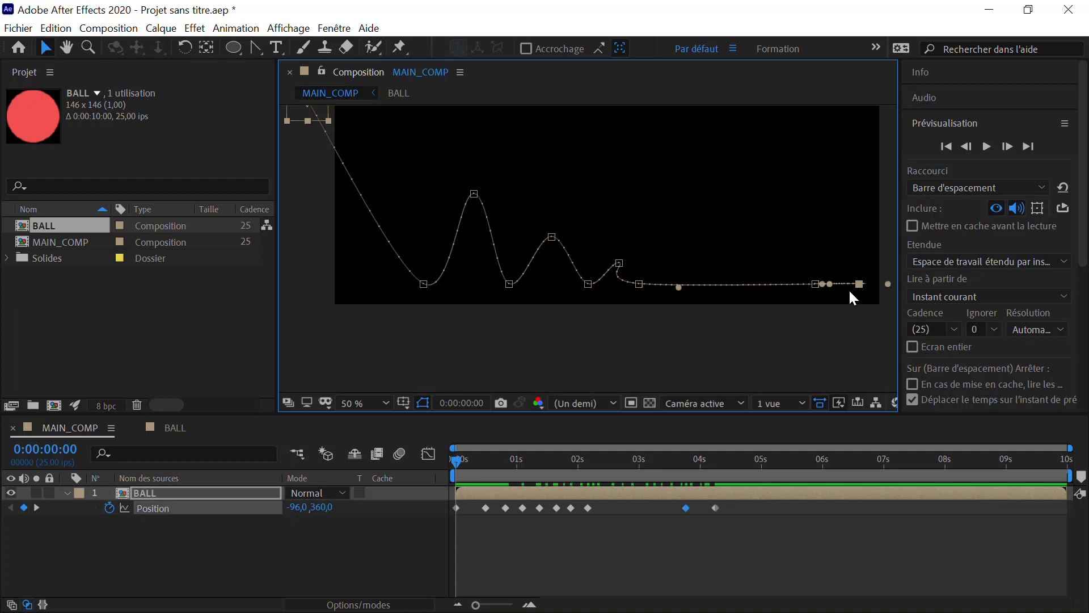
pyautogui.keyDown('shift'); pyautogui.click(816, 284); pyautogui.keyUp('shift')
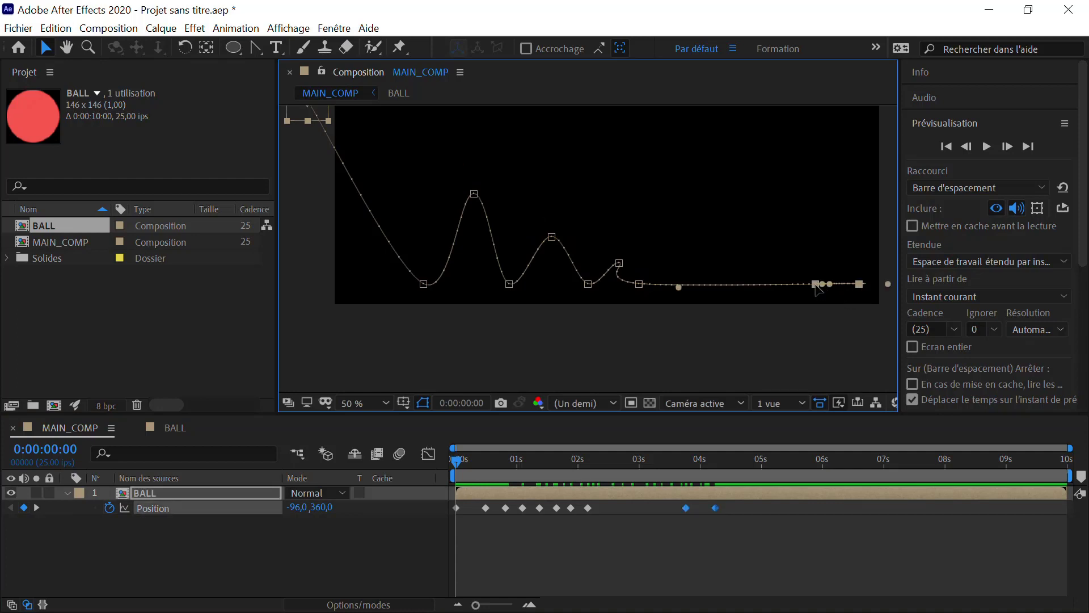
pyautogui.keyDown('shift'); pyautogui.click(640, 284); pyautogui.keyUp('shift')
pyautogui.keyDown('shift'); pyautogui.click(619, 263); pyautogui.keyUp('shift')
pyautogui.keyDown('shift'); pyautogui.click(588, 283); pyautogui.keyUp('shift')
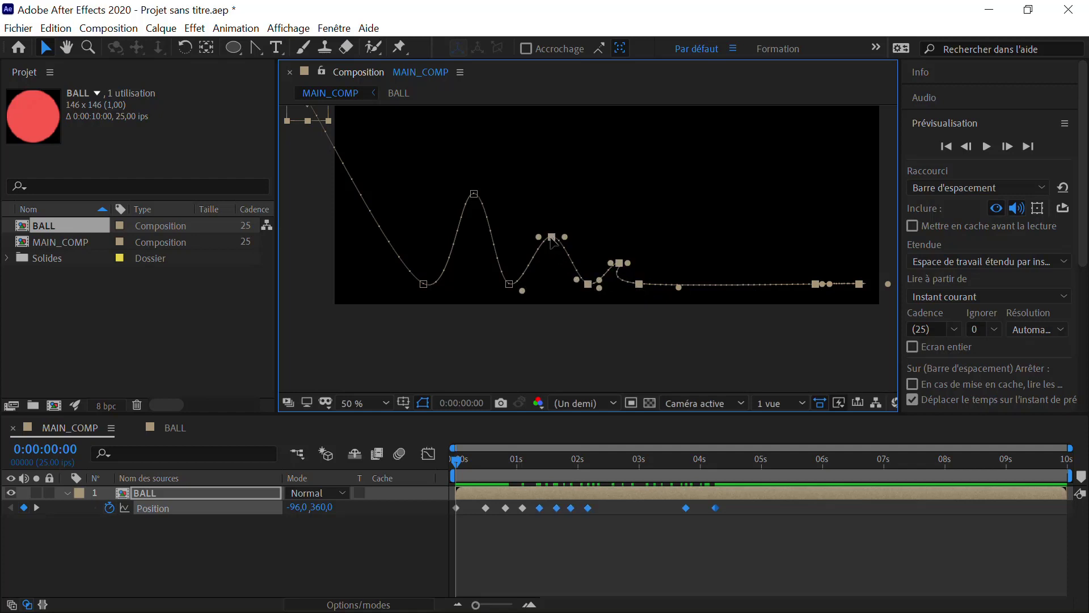
pyautogui.click(725, 553)
pyautogui.moveTo(689, 516); pyautogui.dragTo(533, 513)
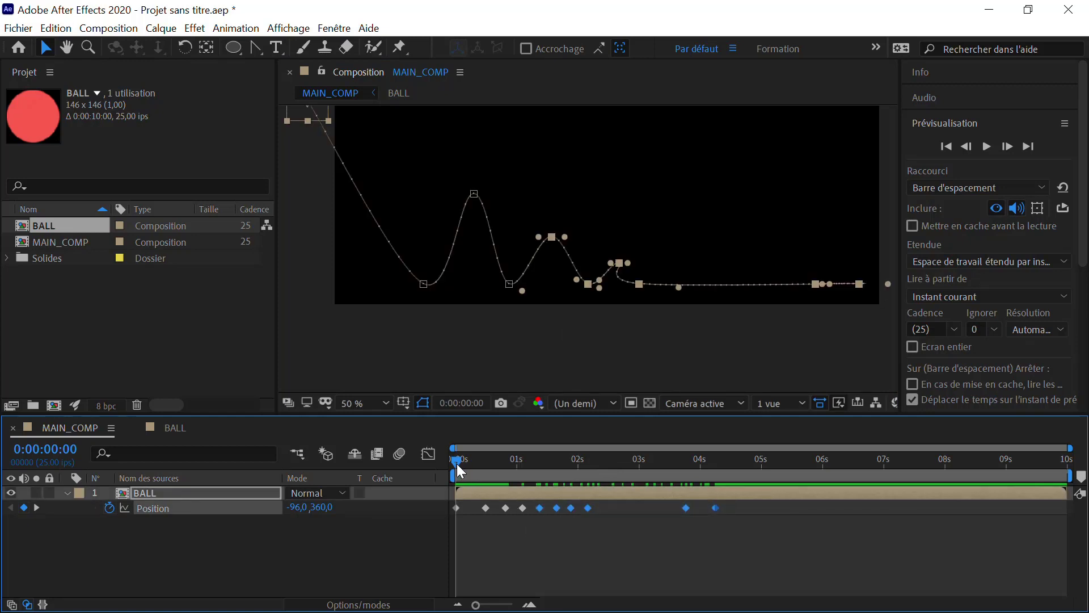
# Move to 1 second and select all of BALL's Position keyframes from the third one to the last
pyautogui.moveTo(458, 464); pyautogui.dragTo(519, 462)
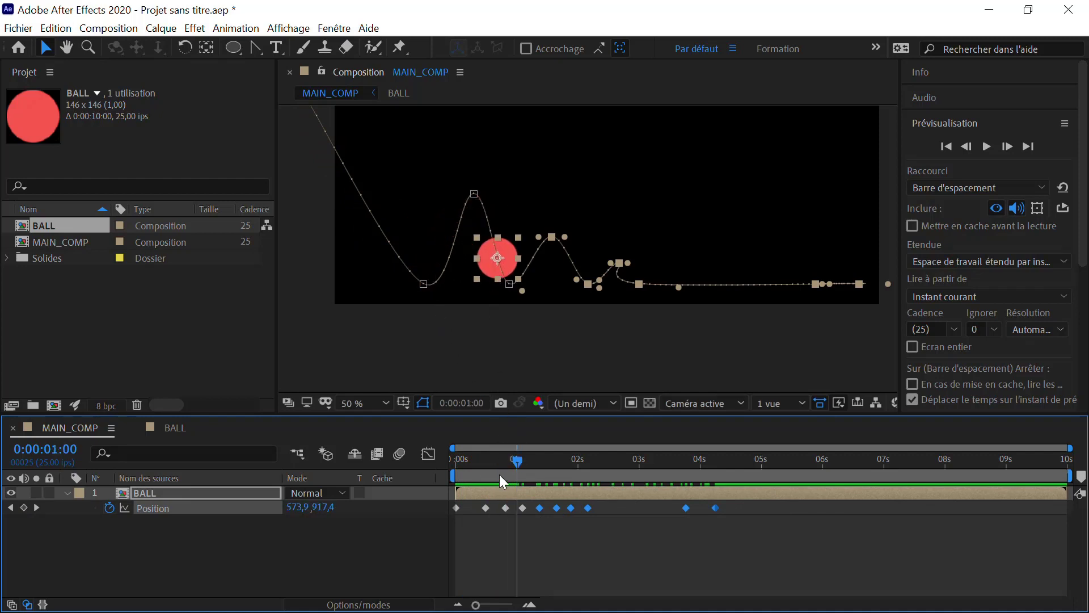
pyautogui.moveTo(496, 514); pyautogui.dragTo(717, 499)
# Try shifting the selected Position keyframes slightly later in time, then undo the move
pyautogui.moveTo(508, 509); pyautogui.dragTo(513, 508)
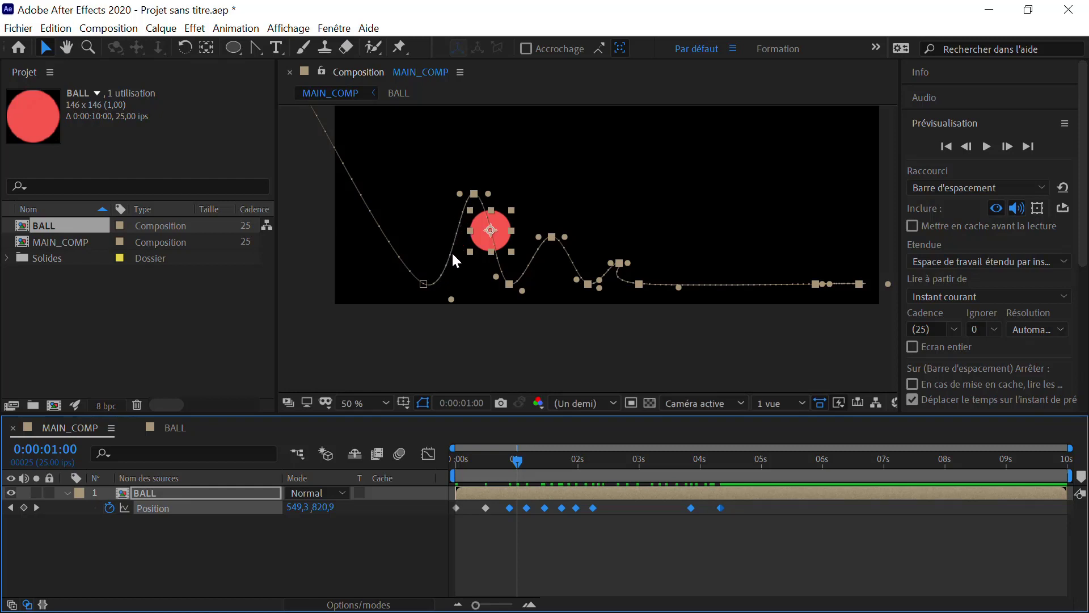
pyautogui.click(56, 28)
pyautogui.click(64, 48)
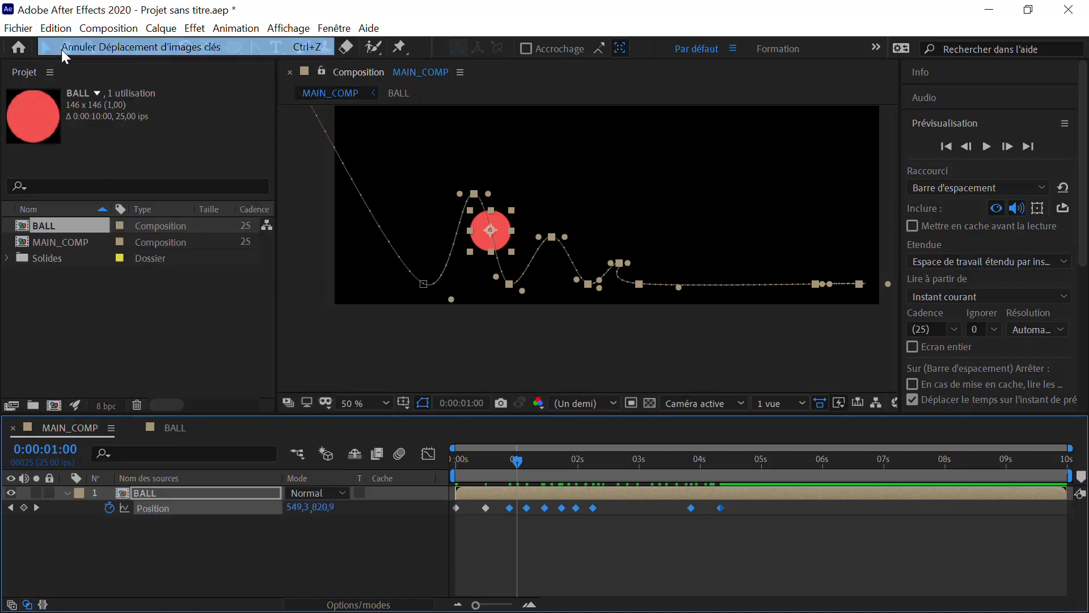
# Shift the selected path points horizontally to widen the first bounce, bringing the ball to about 700, 915 at 1 second
pyautogui.click(509, 285)
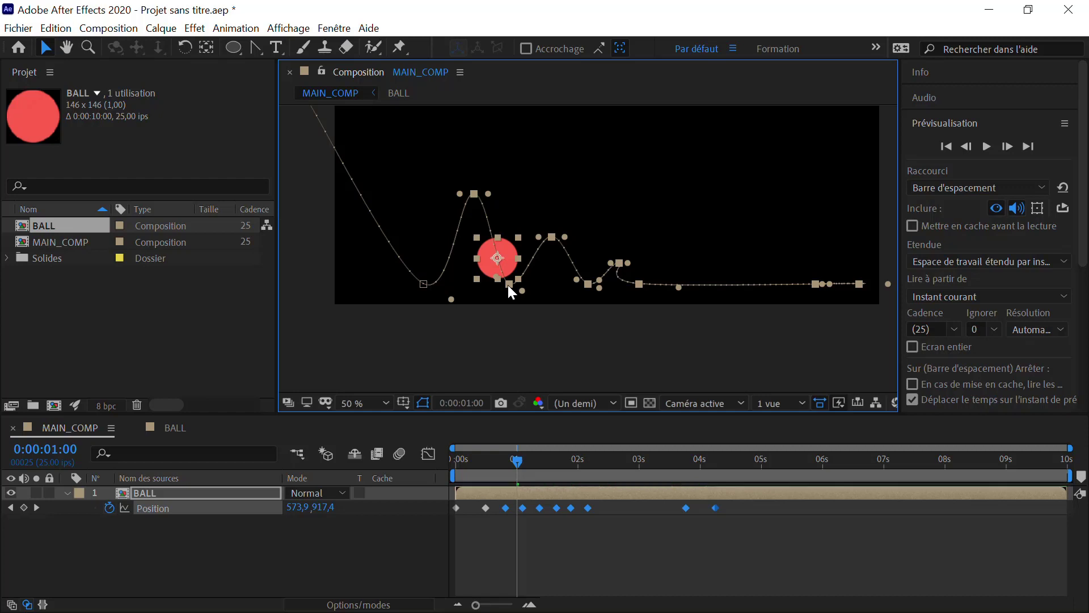
pyautogui.moveTo(508, 285); pyautogui.dragTo(543, 291)
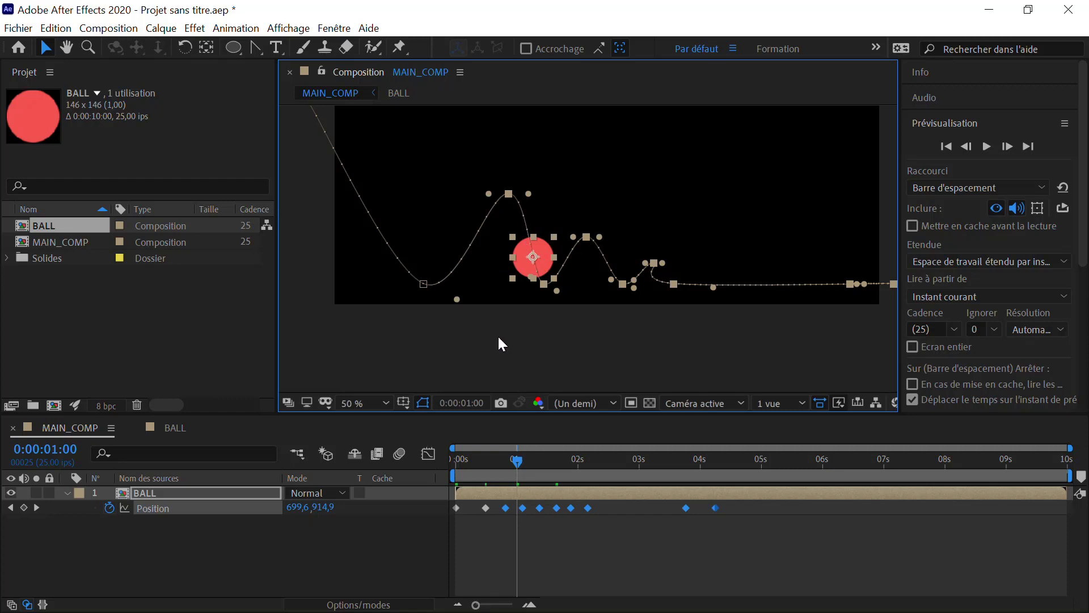
pyautogui.click(543, 334)
pyautogui.click(548, 258)
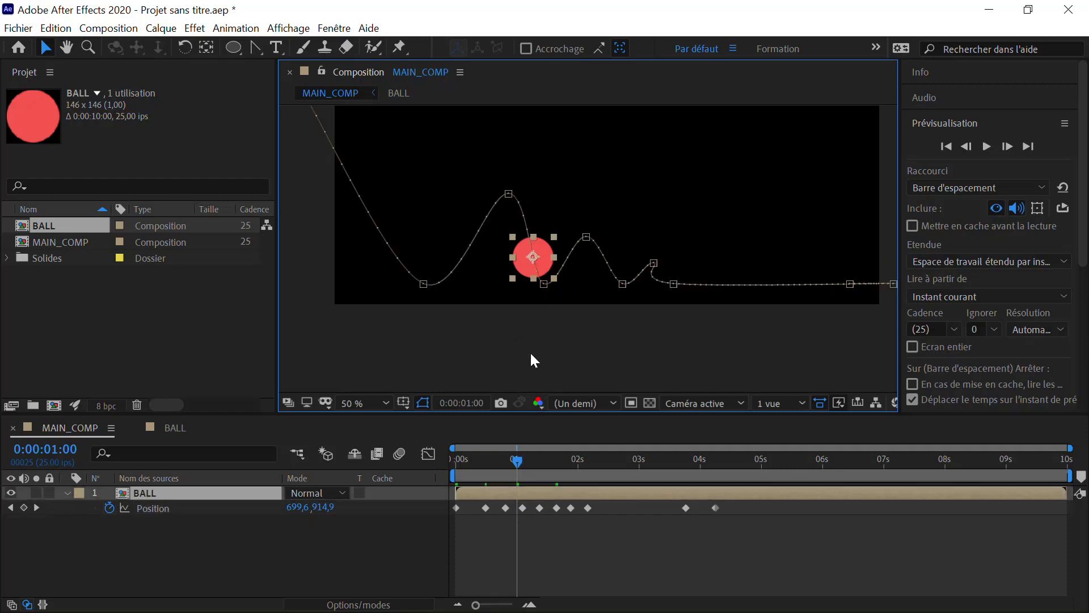
# Shift the last three path points slightly back toward the bounces, placing the ball at about 1902, 1007 at 0:00:03:17
pyautogui.moveTo(526, 461); pyautogui.dragTo(681, 474)
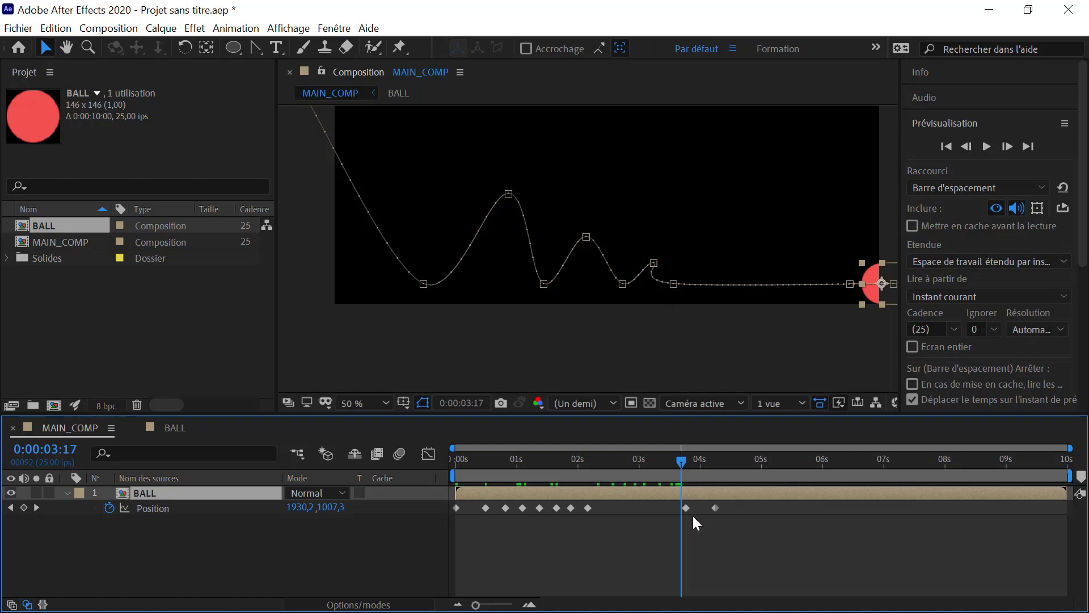
pyautogui.moveTo(740, 531); pyautogui.dragTo(583, 495)
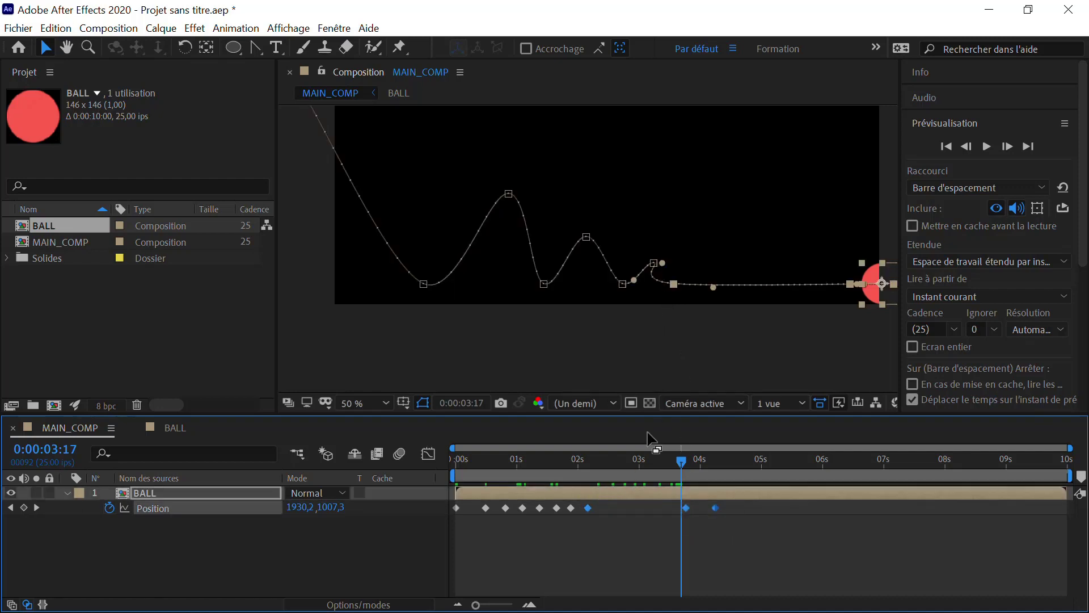
pyautogui.click(673, 285)
pyautogui.moveTo(672, 285); pyautogui.dragTo(667, 290)
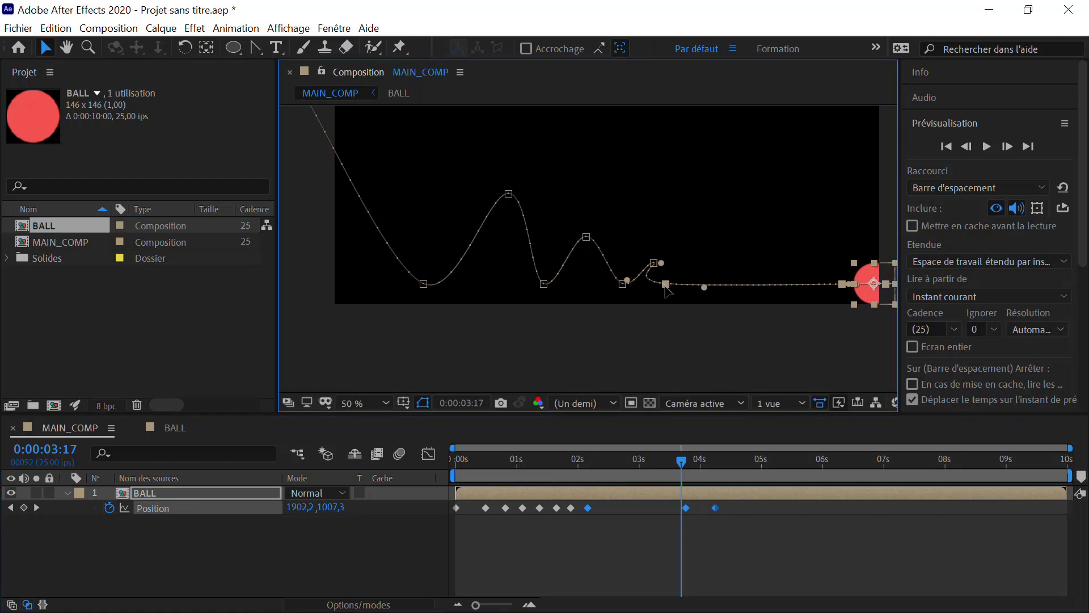
# Try to reshape the curve after the last bounce by adjusting the Bezier handles of the third-to-last path point
pyautogui.scroll(2, 662, 274)
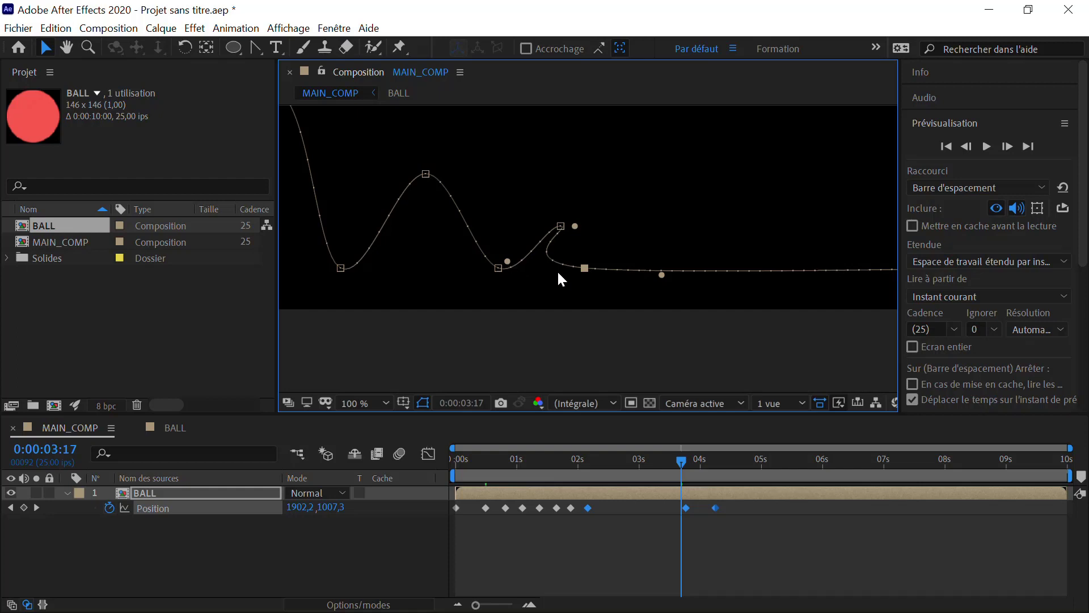
pyautogui.click(581, 307)
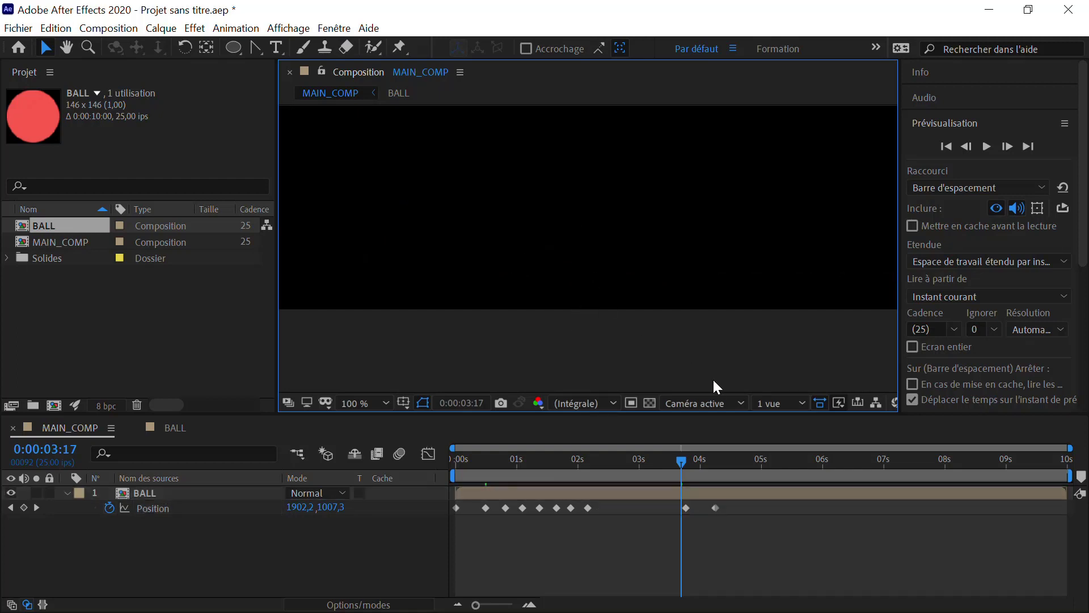
pyautogui.click(785, 270)
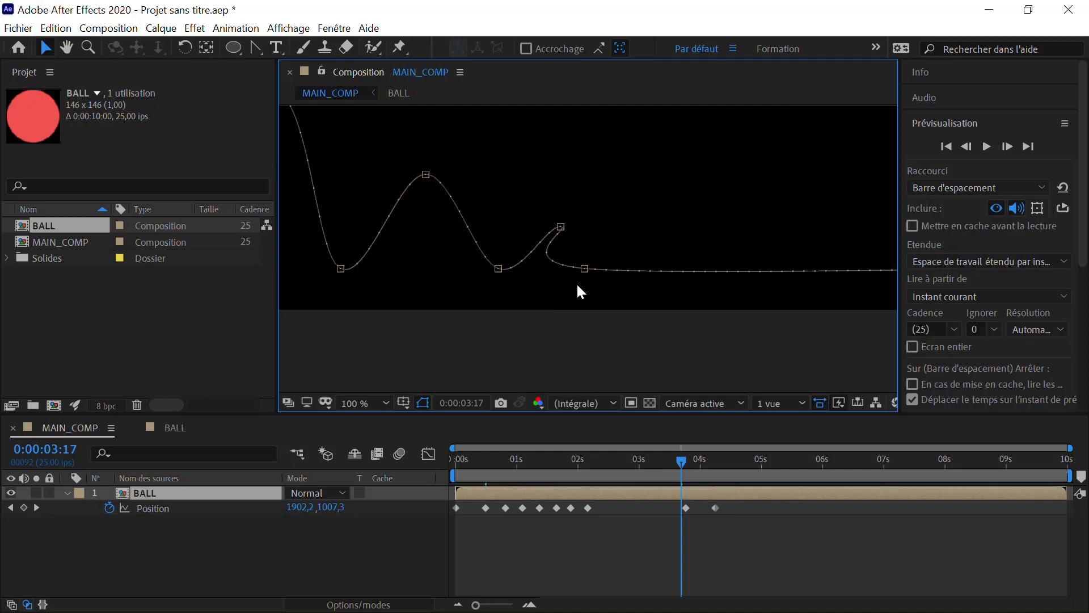
pyautogui.click(585, 269)
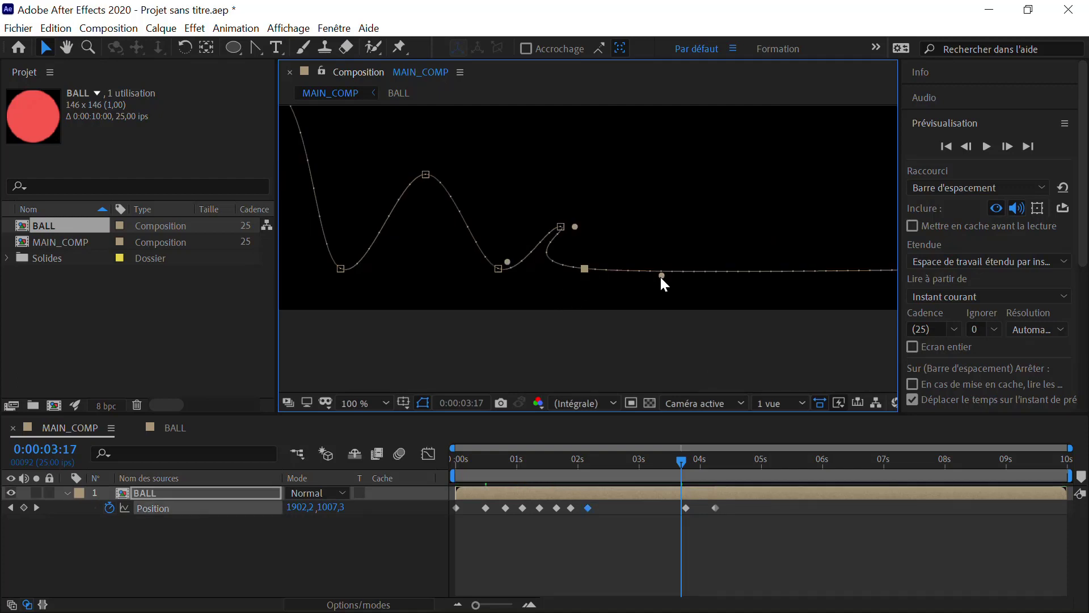
pyautogui.moveTo(660, 277); pyautogui.dragTo(658, 279)
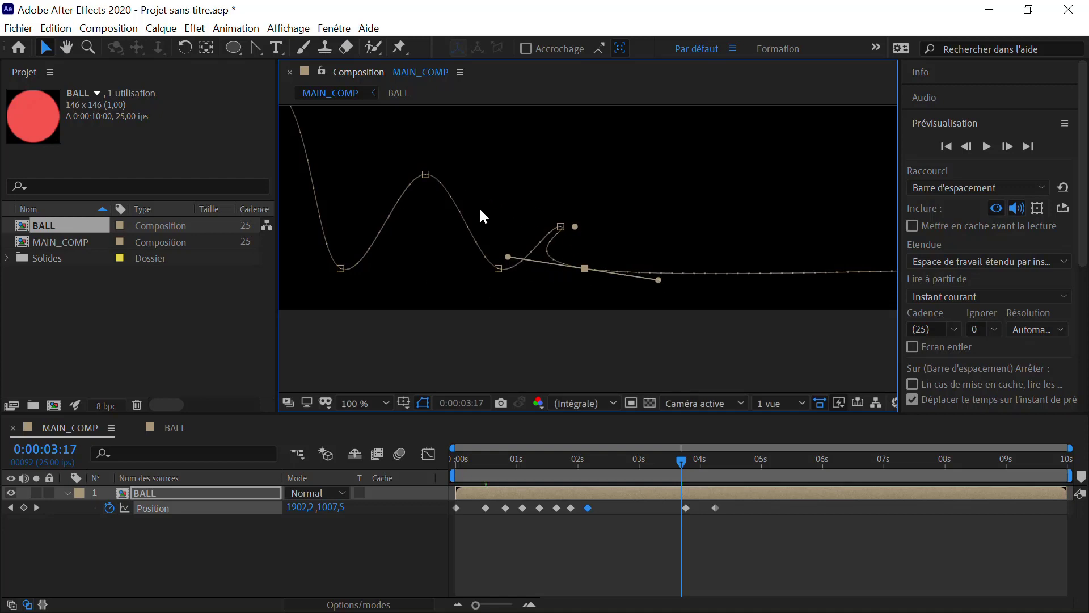
pyautogui.moveTo(506, 257); pyautogui.dragTo(567, 273)
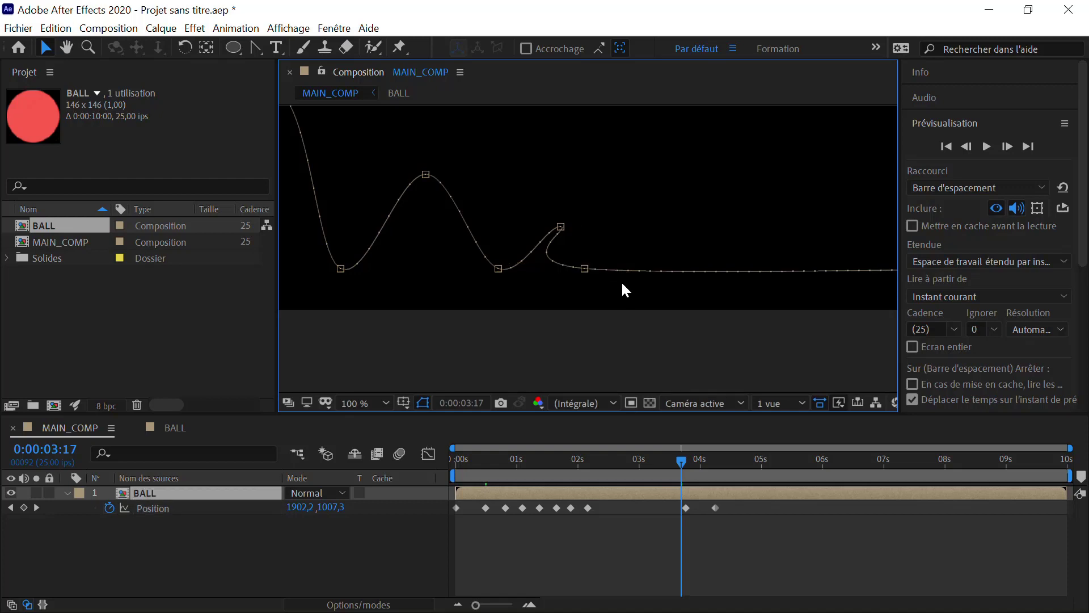
pyautogui.click(581, 284)
pyautogui.press(',')
pyautogui.press(',')
pyautogui.press(',')
pyautogui.press(',')
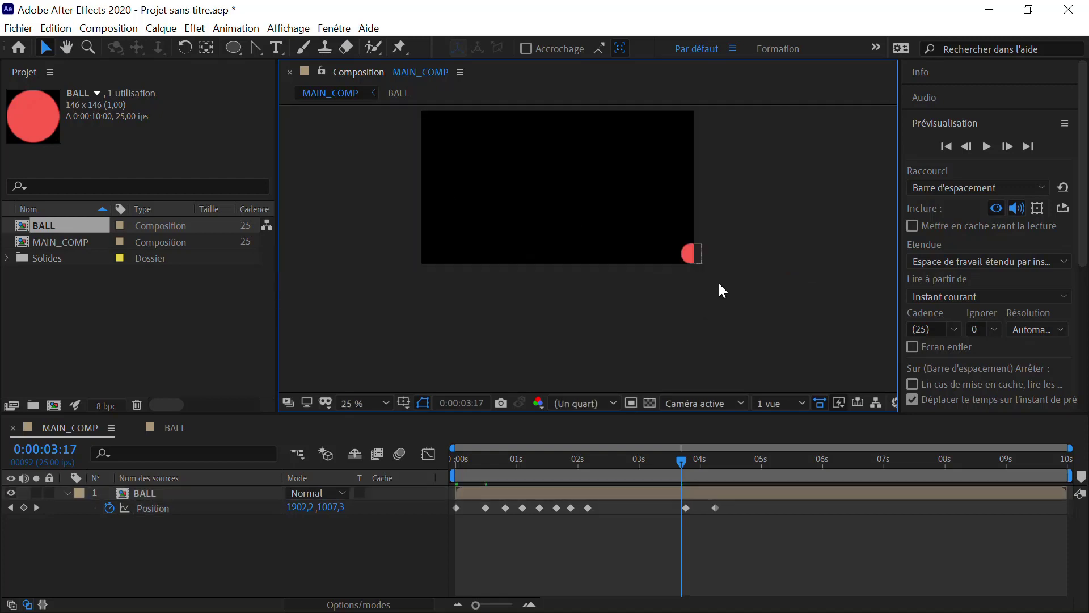
pyautogui.click(690, 255)
pyautogui.press('.')
pyautogui.press('.')
pyautogui.press('.')
pyautogui.press('.')
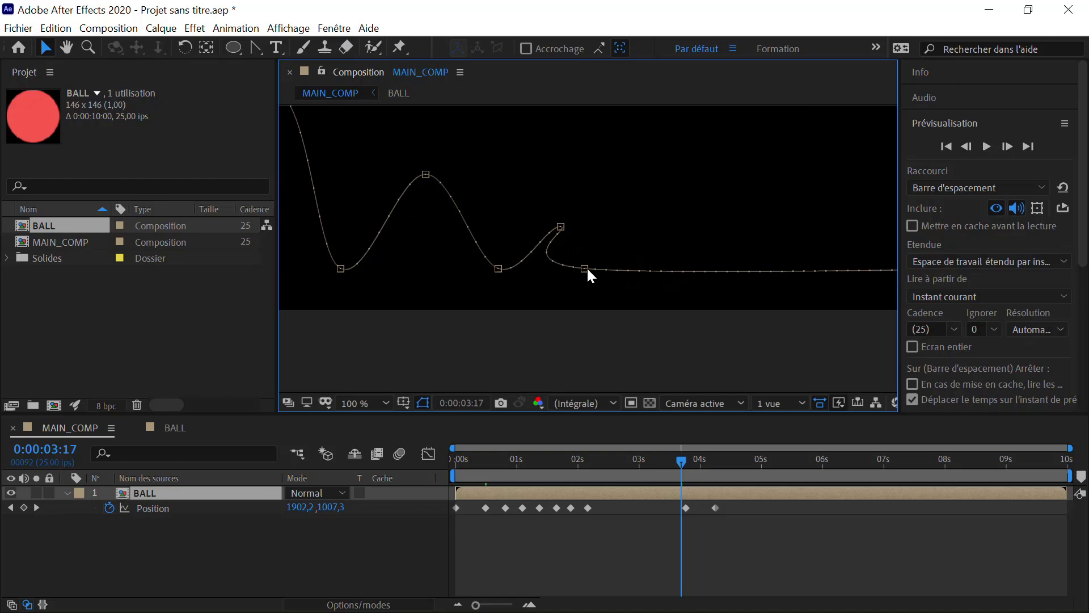
# Delete the three Position keyframes at the peaks of the bounces, leaving only the ground-contact keyframes between the start and the final roll
pyautogui.click(585, 269)
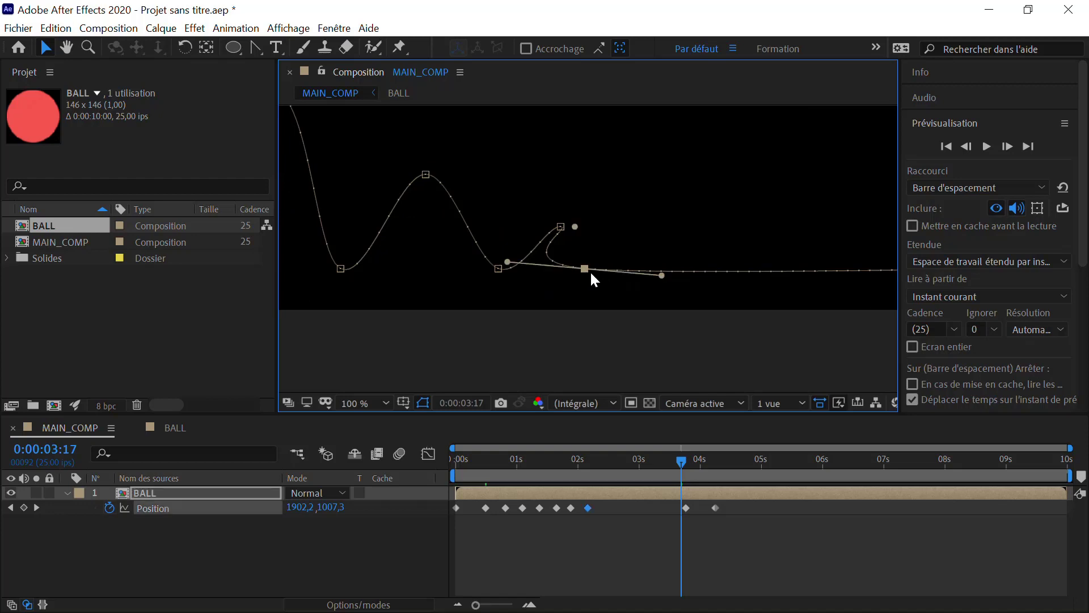
pyautogui.scroll(-2, 600, 267)
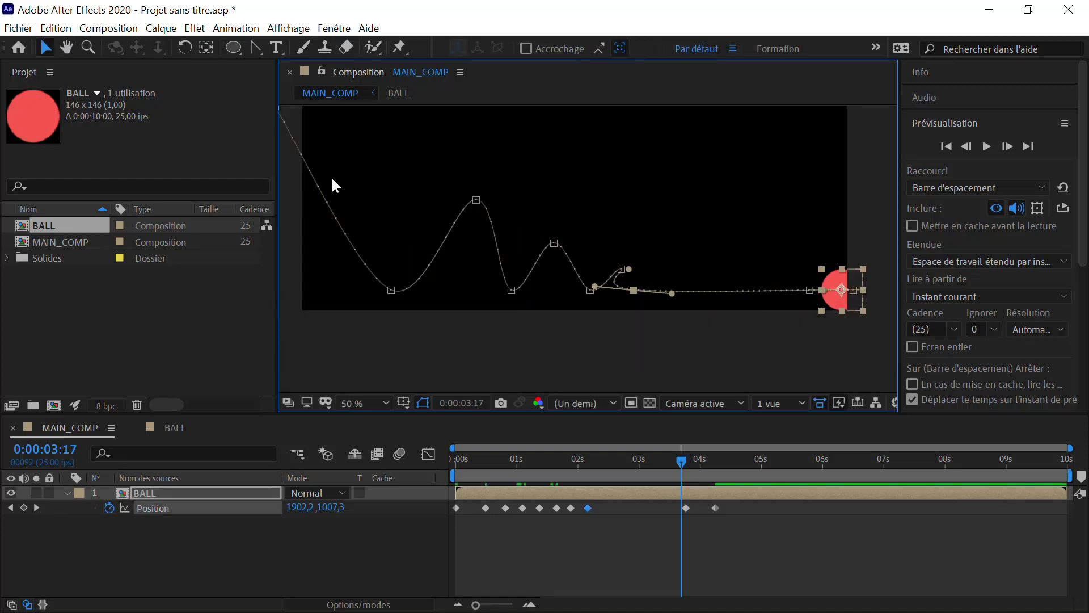
pyautogui.scroll(1, 402, 235)
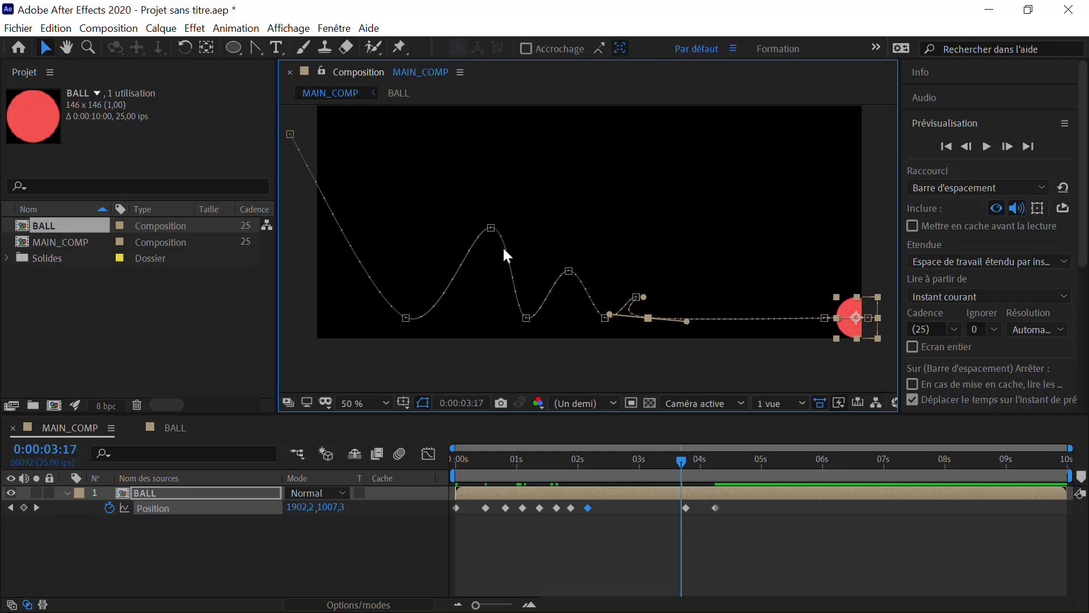
pyautogui.click(503, 508)
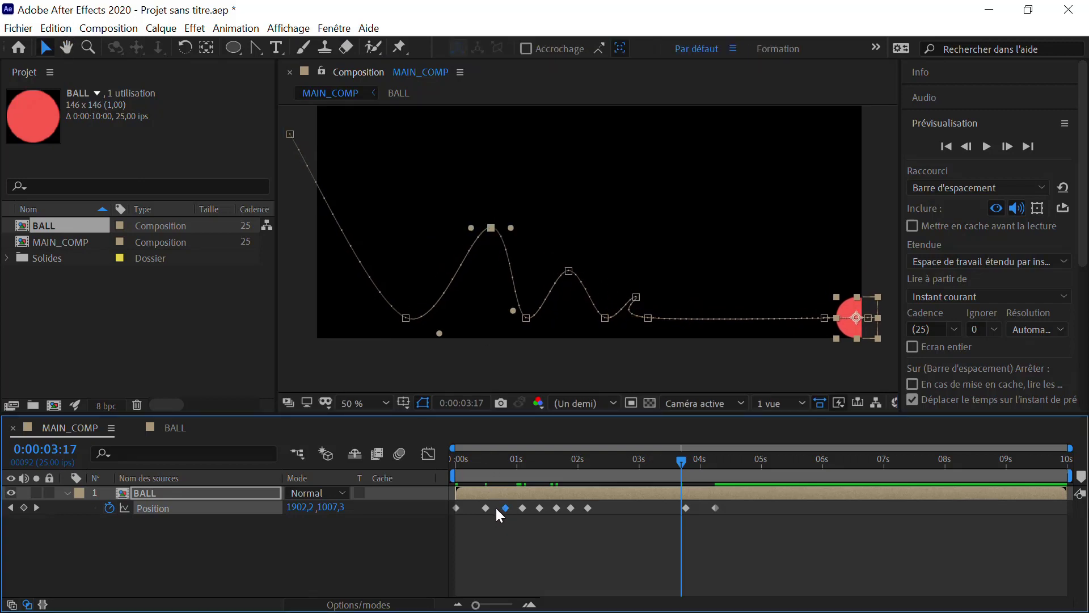
pyautogui.press('Delete')
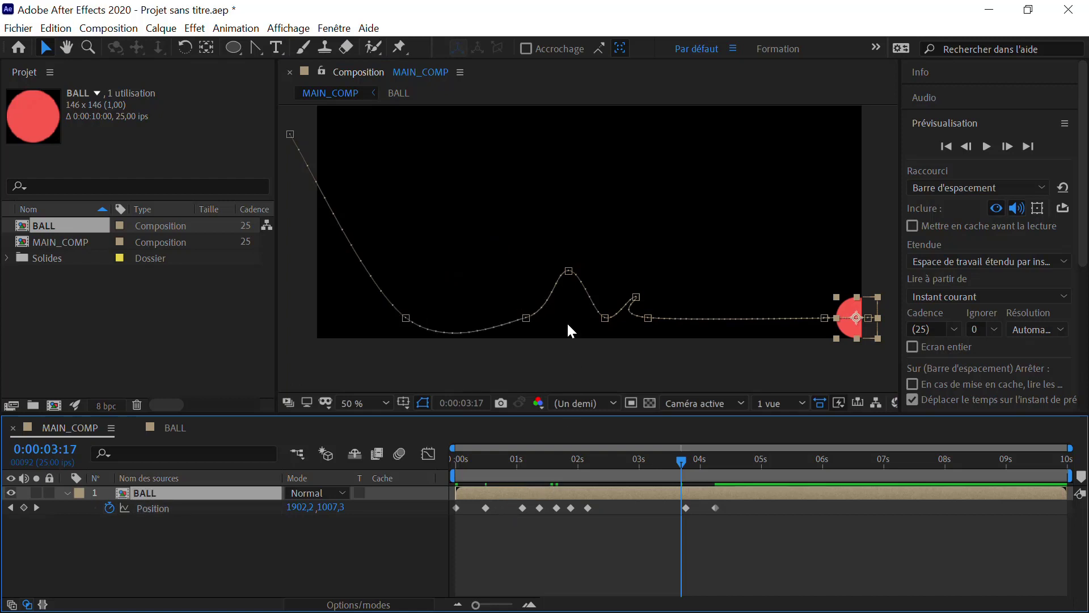
pyautogui.click(539, 507)
pyautogui.press('Delete')
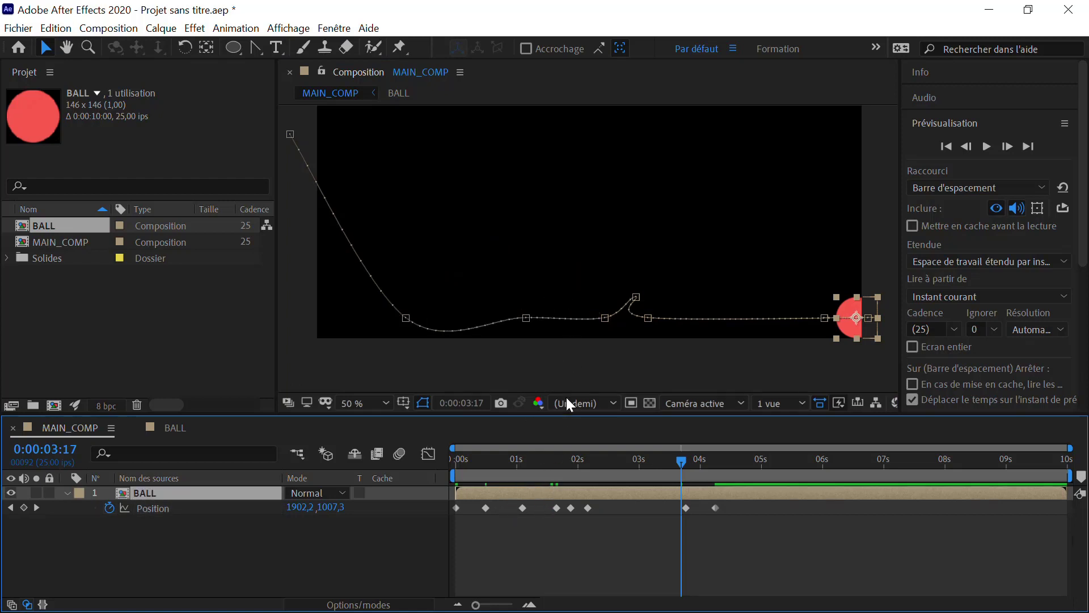
pyautogui.click(571, 507)
pyautogui.press('Delete')
pyautogui.press(',')
pyautogui.press(',')
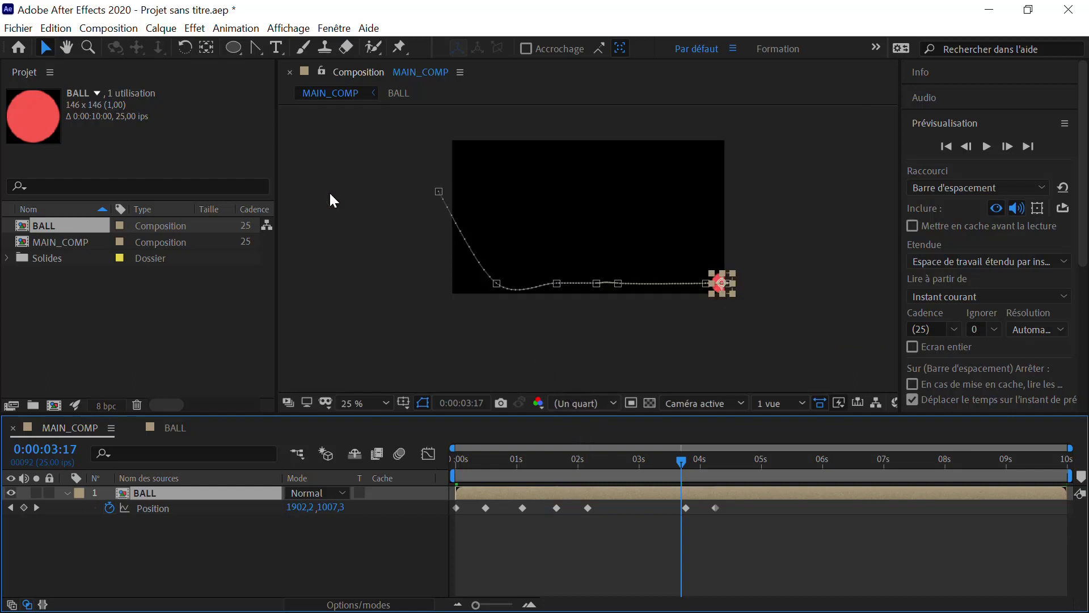
# Convert the motion path points from the start through the last ground contact to corner points with the Convert Vertex tool
pyautogui.click(618, 283)
pyautogui.press('.')
pyautogui.press('.')
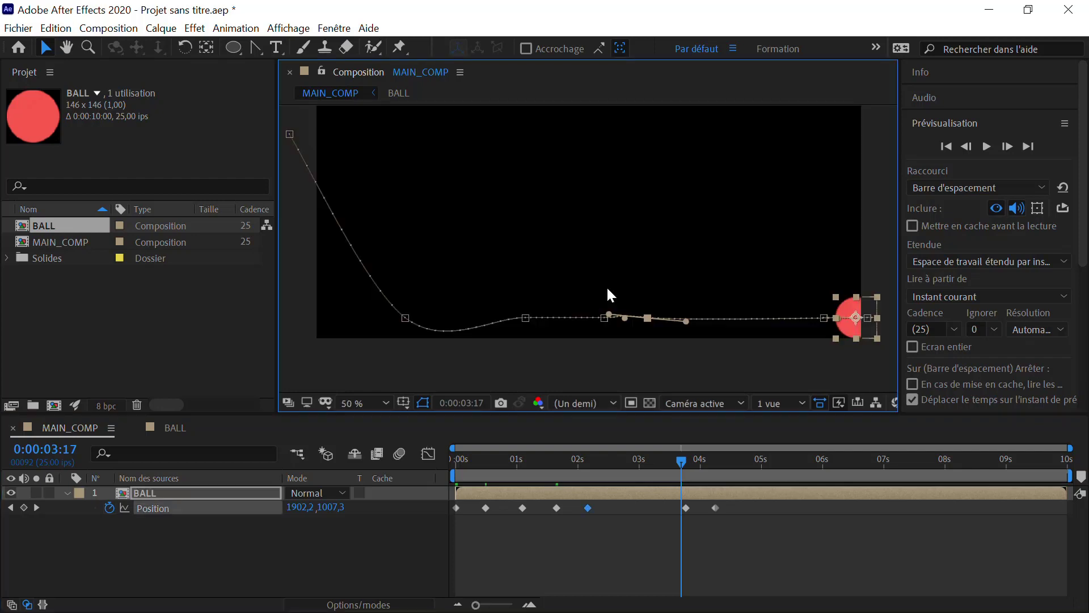
pyautogui.click(602, 317)
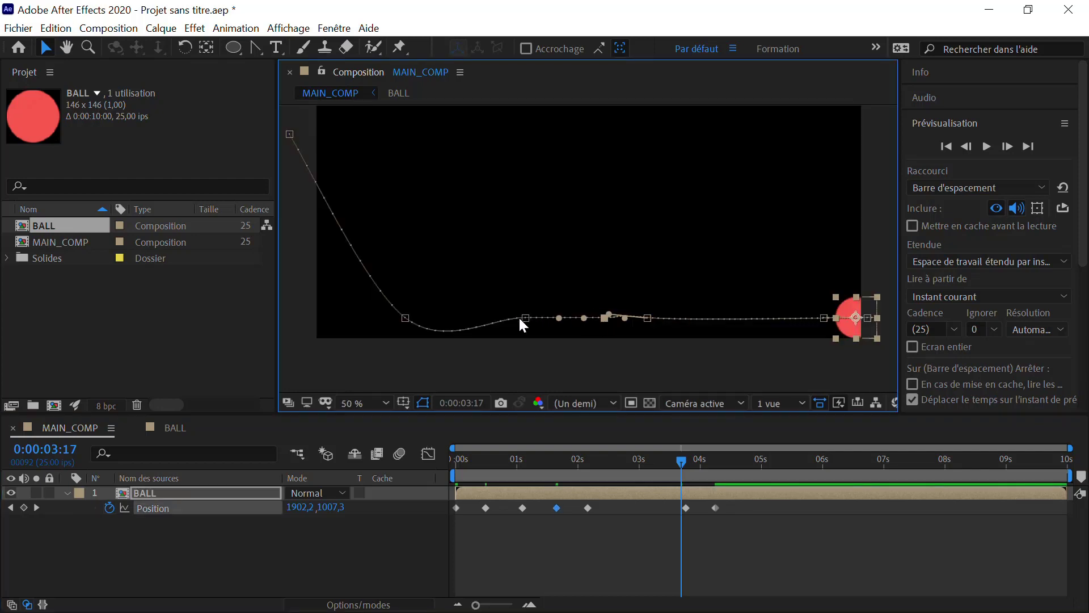
pyautogui.click(522, 318)
pyautogui.click(405, 318)
pyautogui.click(253, 46)
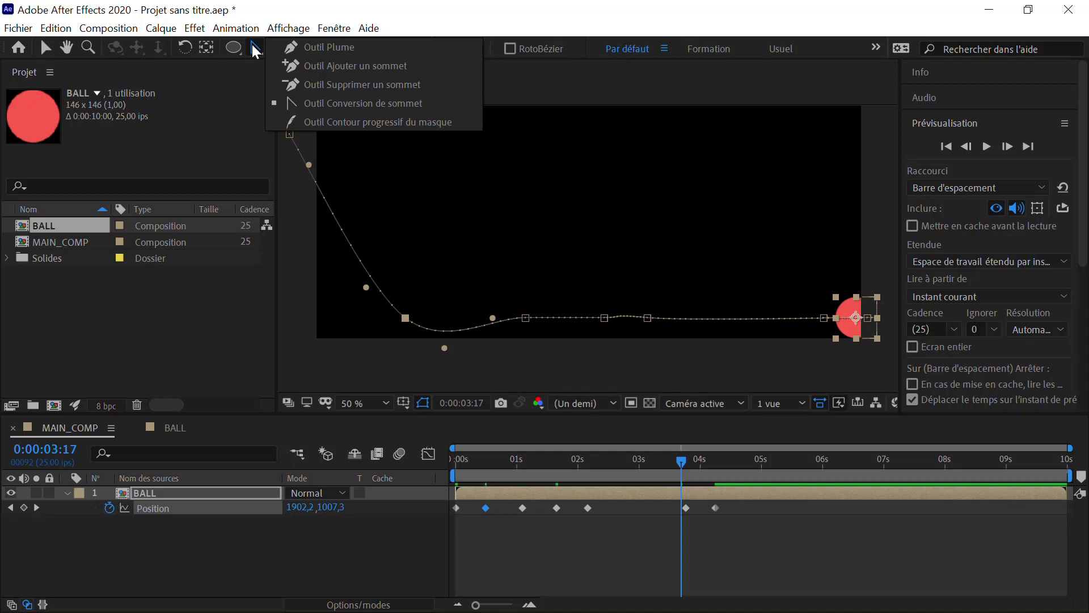
pyautogui.moveTo(253, 50); pyautogui.dragTo(306, 105)
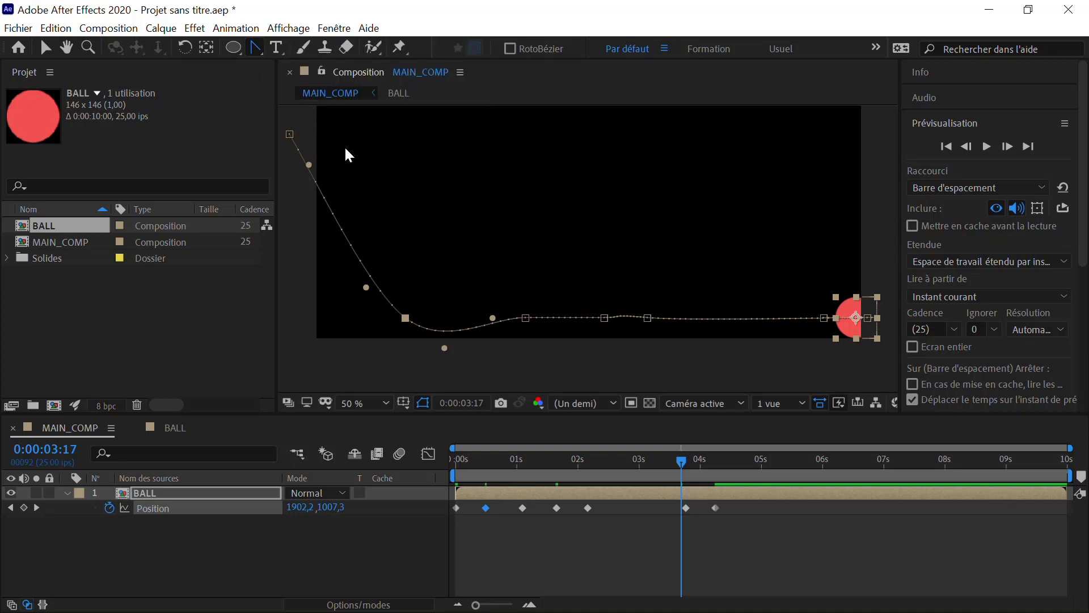
pyautogui.click(647, 318)
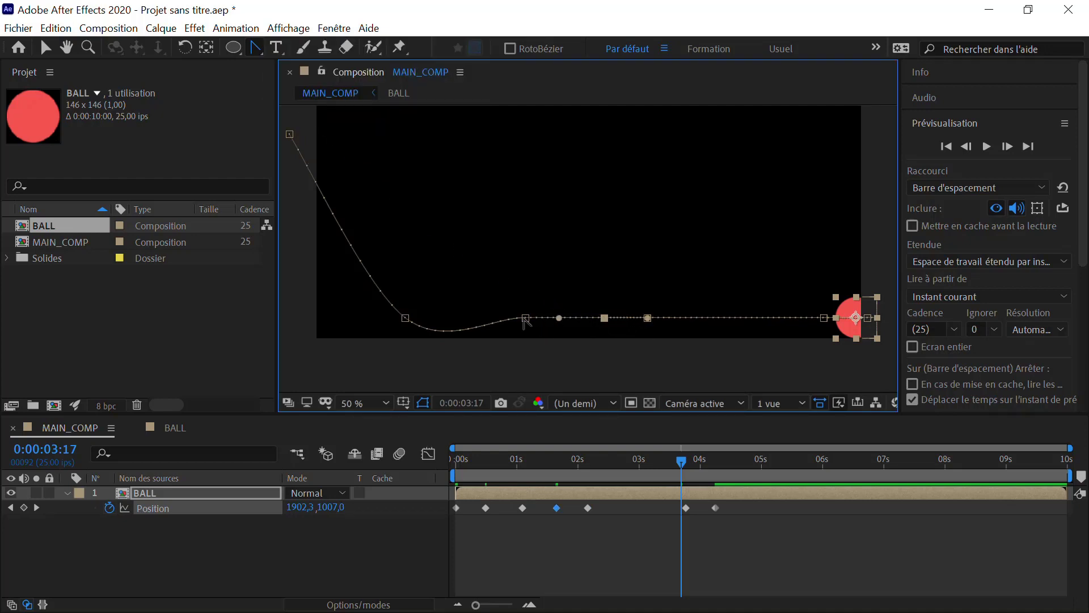
pyautogui.click(526, 318)
pyautogui.click(405, 318)
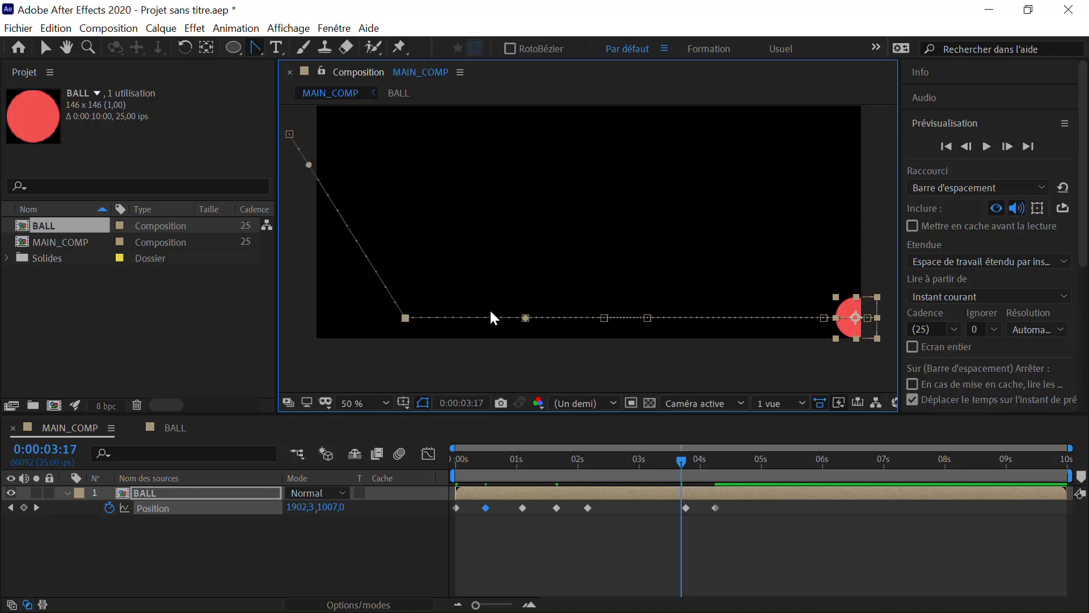
pyautogui.click(290, 134)
# End the work area at about 5 seconds and preview the ball's straight-line motion
pyautogui.click(987, 146)
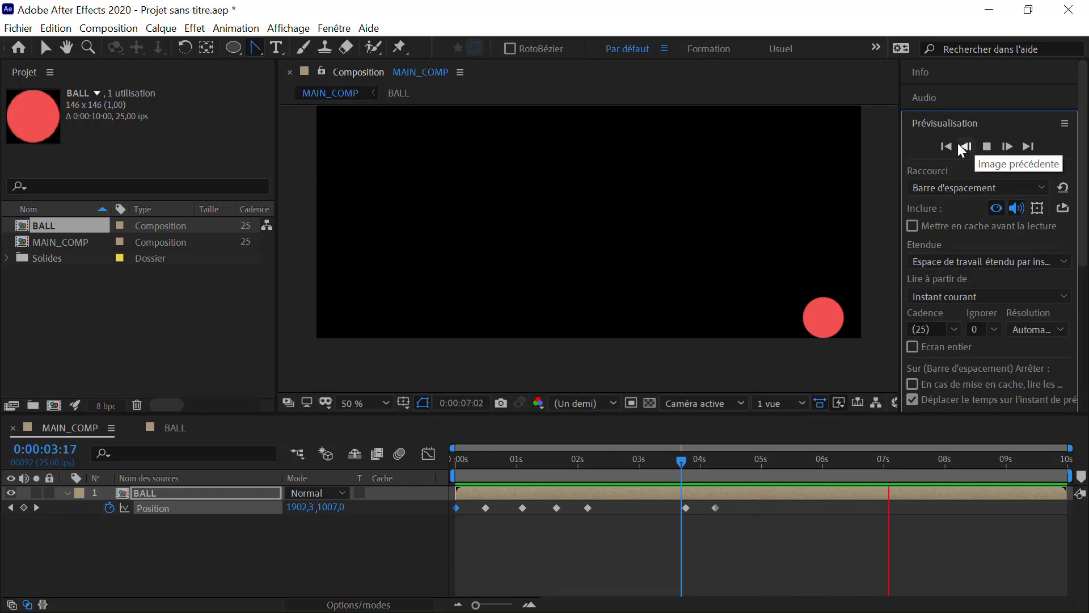
pyautogui.click(745, 462)
pyautogui.moveTo(760, 469); pyautogui.dragTo(762, 470)
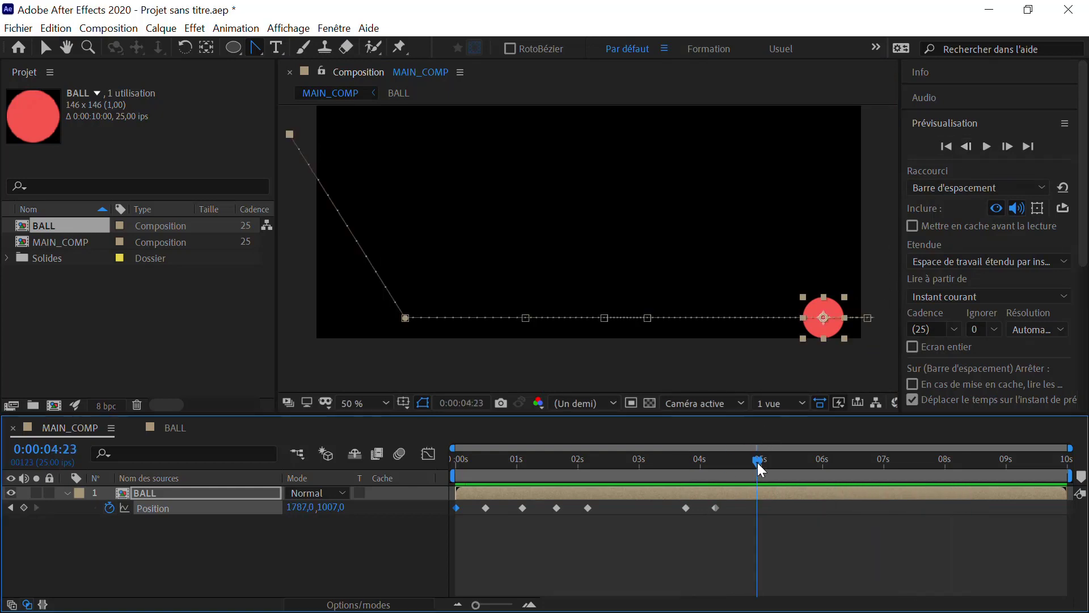
pyautogui.click(986, 146)
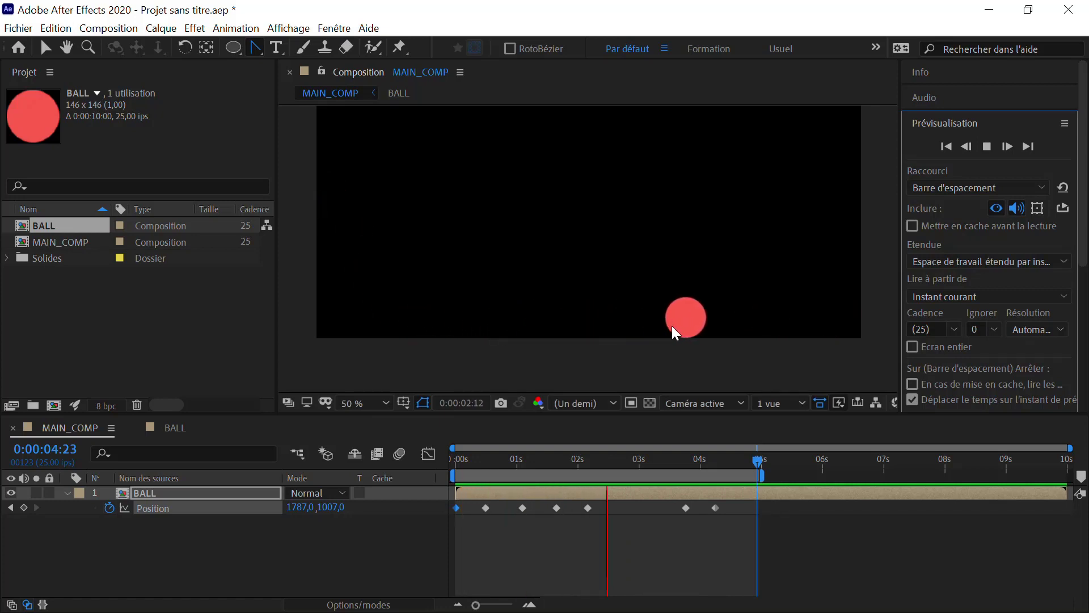
pyautogui.click(987, 147)
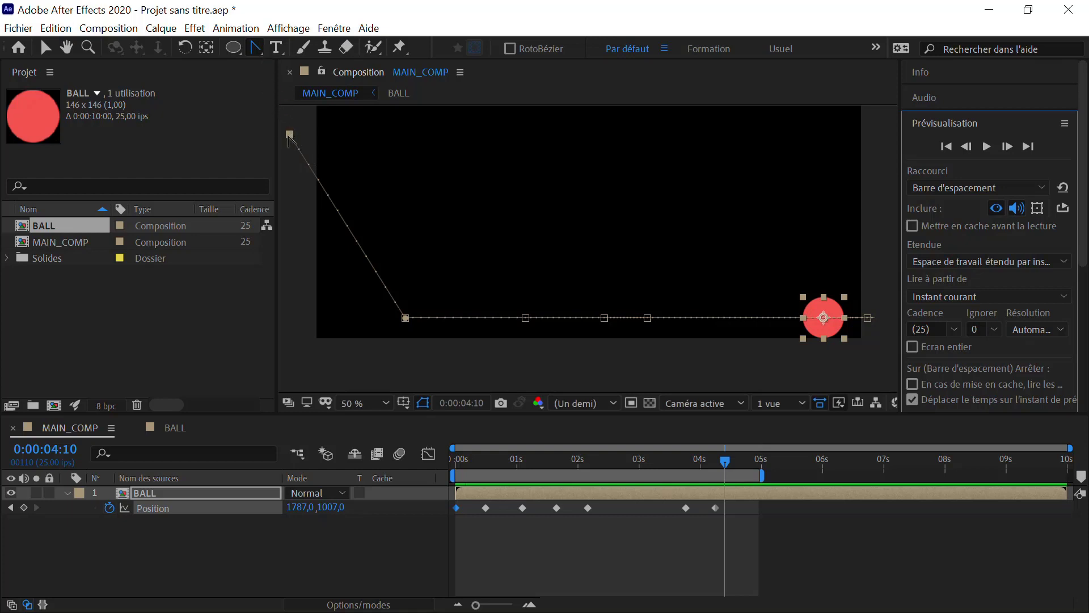
# Curve the initial fall by extending a horizontal handle from the starting point and a steep incoming handle at the first ground contact
pyautogui.moveTo(290, 138); pyautogui.dragTo(369, 136)
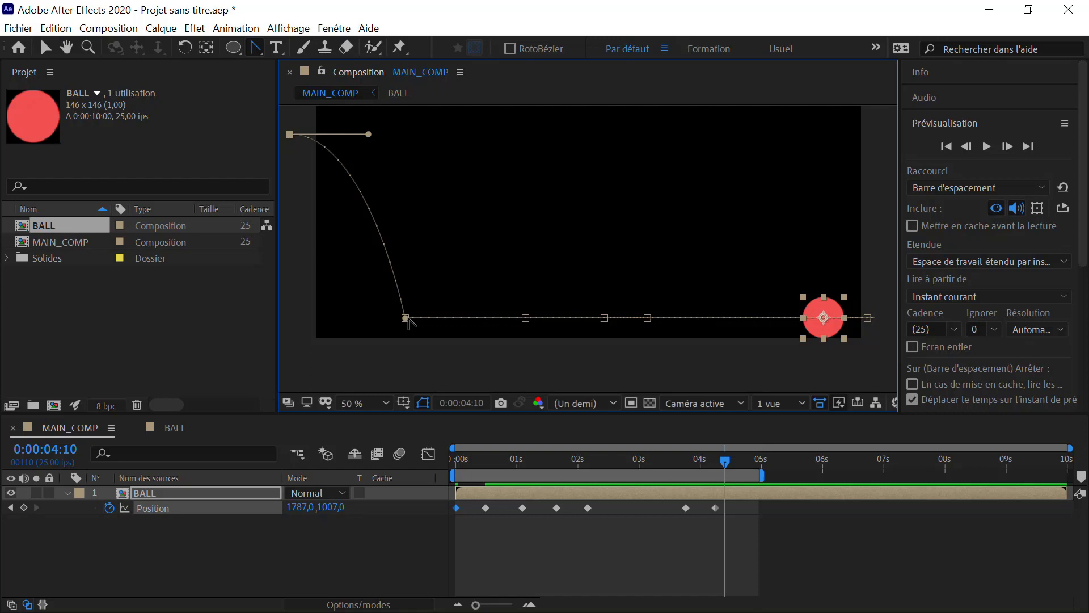
pyautogui.moveTo(406, 318); pyautogui.dragTo(436, 319)
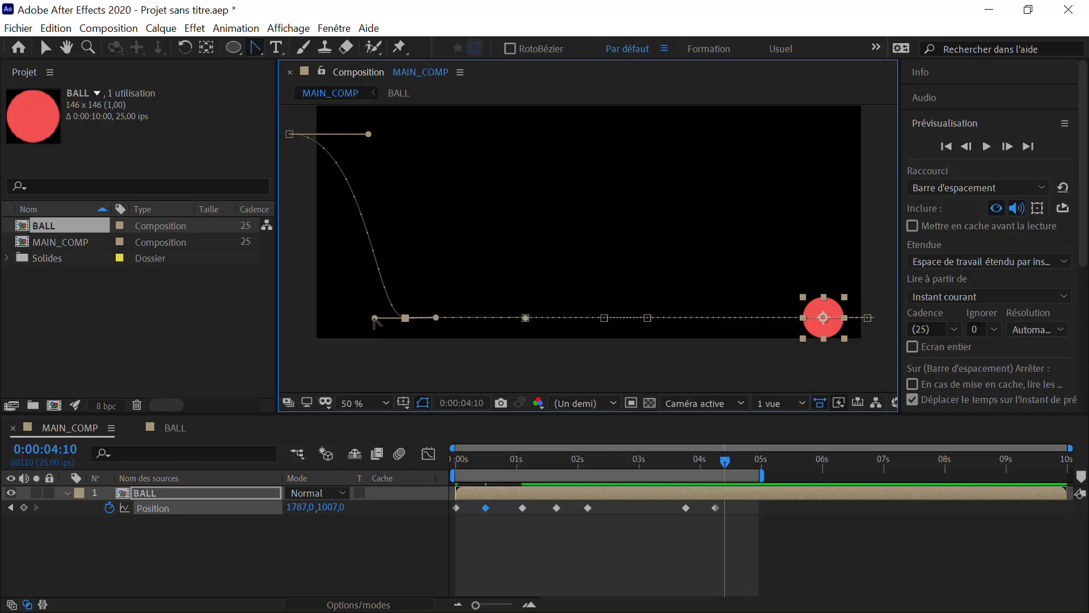
pyautogui.moveTo(375, 319); pyautogui.dragTo(394, 235)
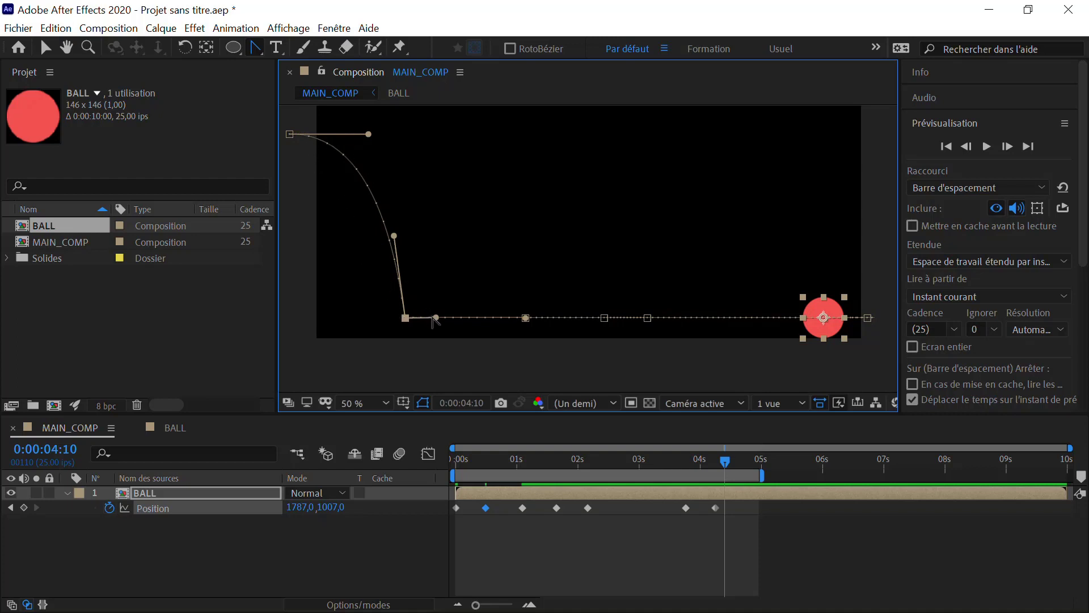
pyautogui.moveTo(438, 316)
pyautogui.mouseDown()
pyautogui.moveTo(420, 278)
pyautogui.moveTo(434, 317)
pyautogui.moveTo(414, 286)
pyautogui.moveTo(454, 319)
pyautogui.moveTo(431, 255)
pyautogui.moveTo(374, 244)
pyautogui.moveTo(426, 321)
pyautogui.mouseUp()
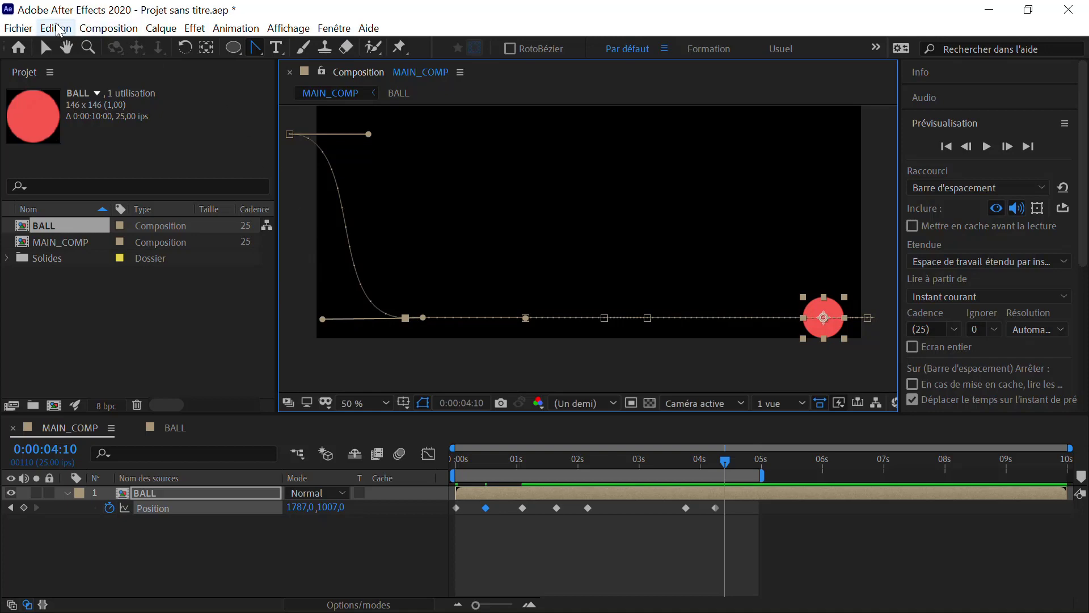
pyautogui.click(56, 28)
pyautogui.click(113, 46)
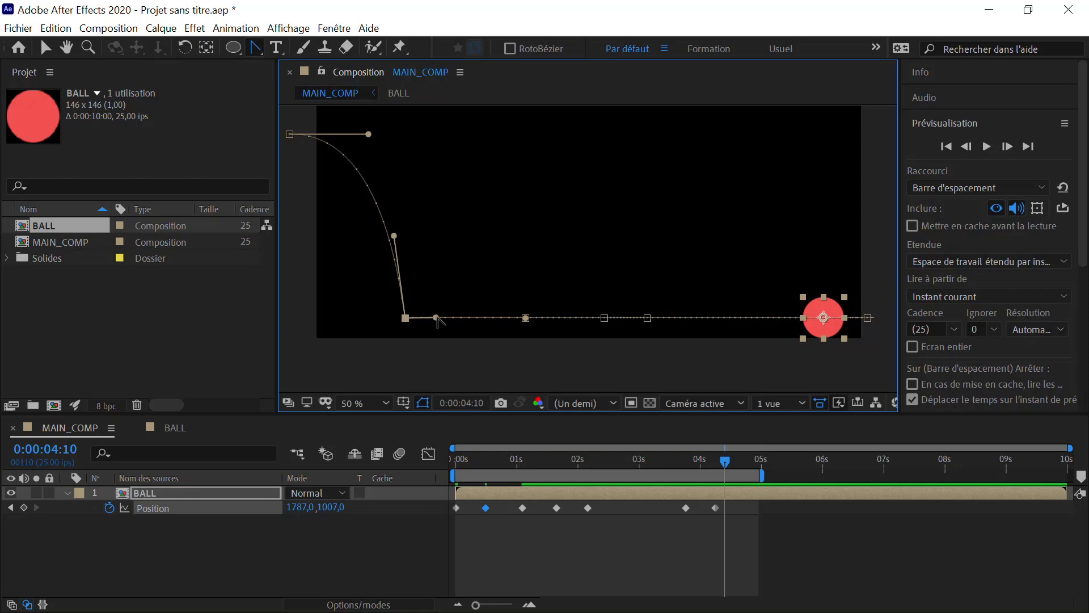
# Shape the first bounce into a symmetrical arch using the first contact's outgoing handle and the second contact's incoming handle
pyautogui.moveTo(436, 318); pyautogui.dragTo(440, 247)
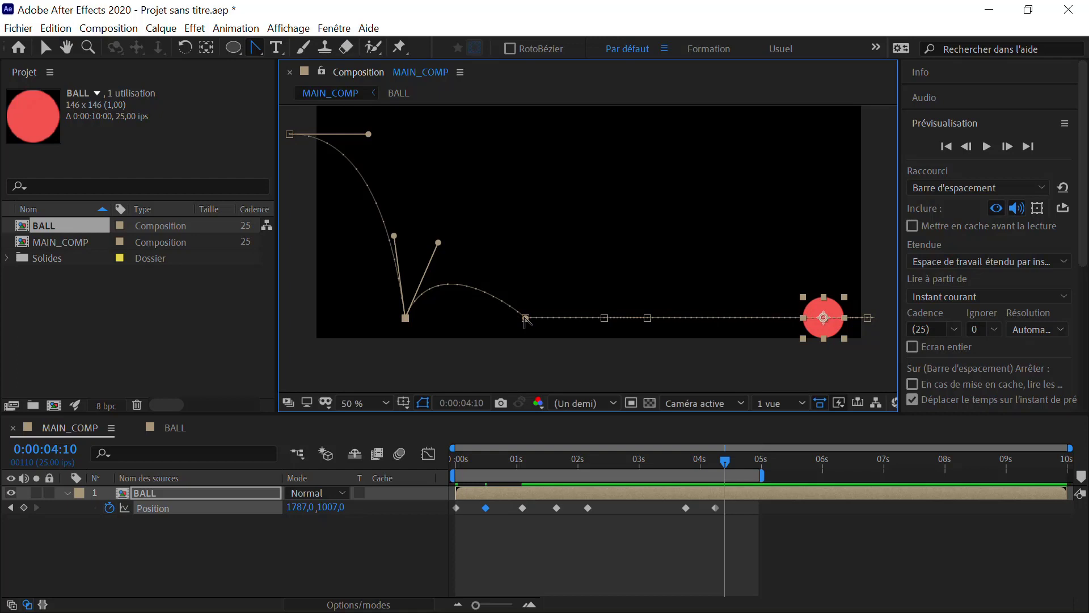
pyautogui.moveTo(527, 319); pyautogui.dragTo(547, 319)
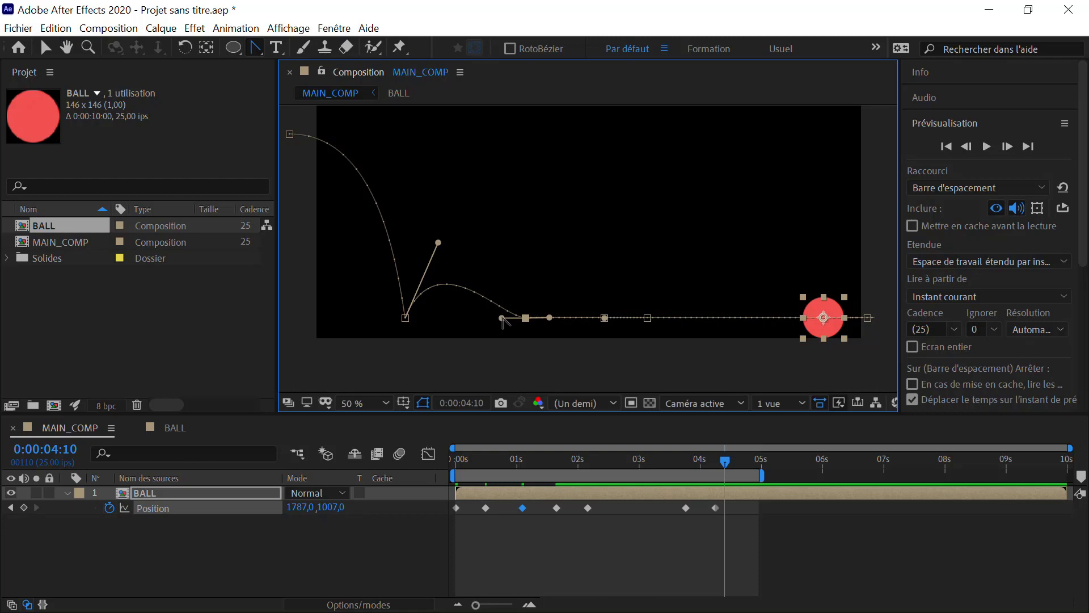
pyautogui.moveTo(503, 319); pyautogui.dragTo(481, 242)
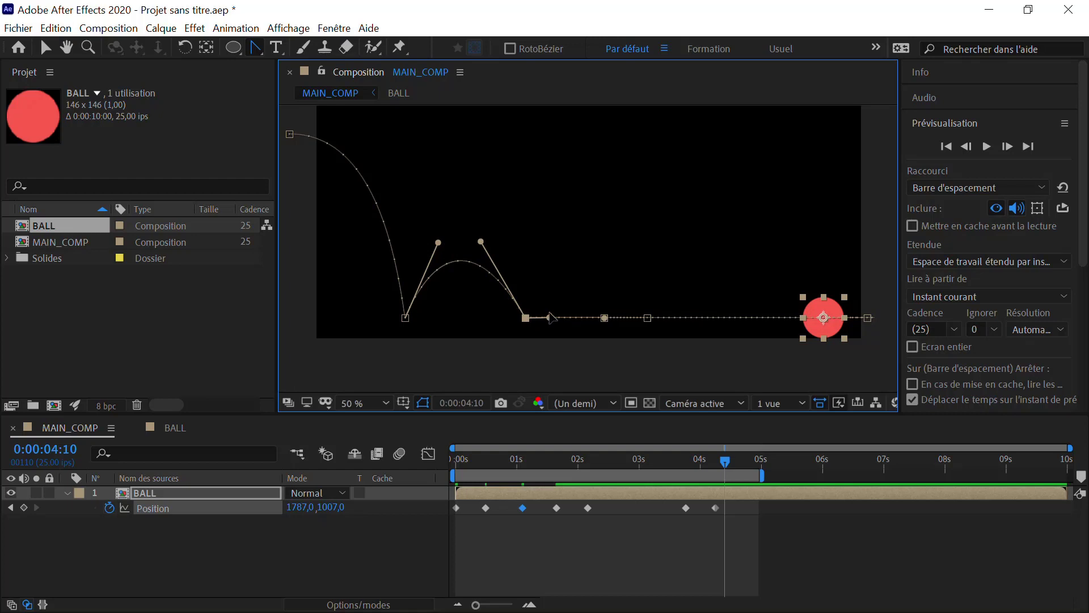
# Shape the second and third bounces into progressively lower arches by raising the independent handles at the second and third ground contacts
pyautogui.moveTo(549, 315); pyautogui.dragTo(551, 309)
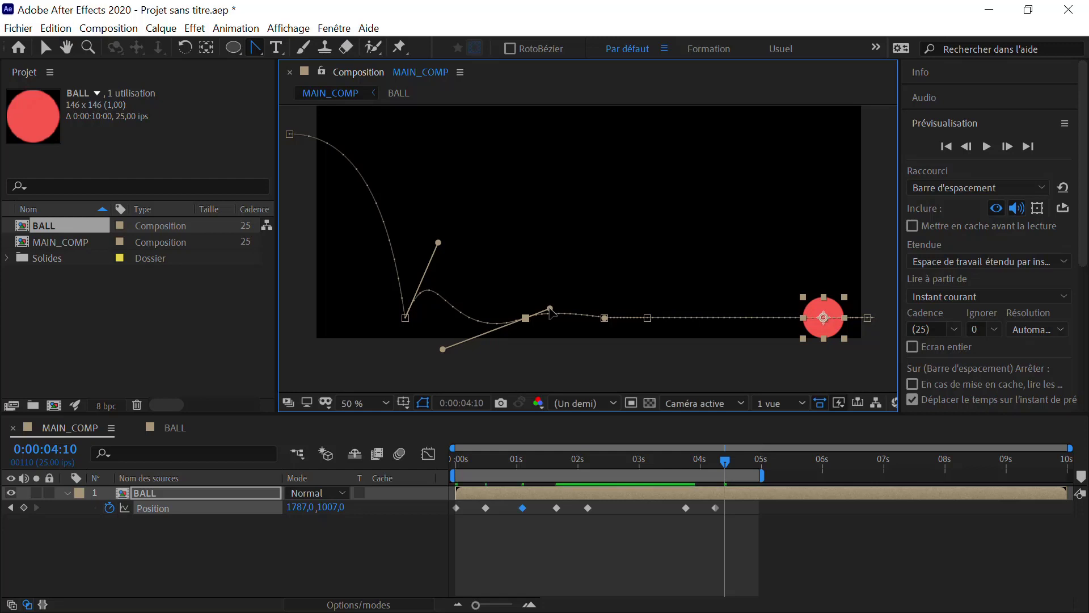
pyautogui.moveTo(551, 310); pyautogui.dragTo(547, 262)
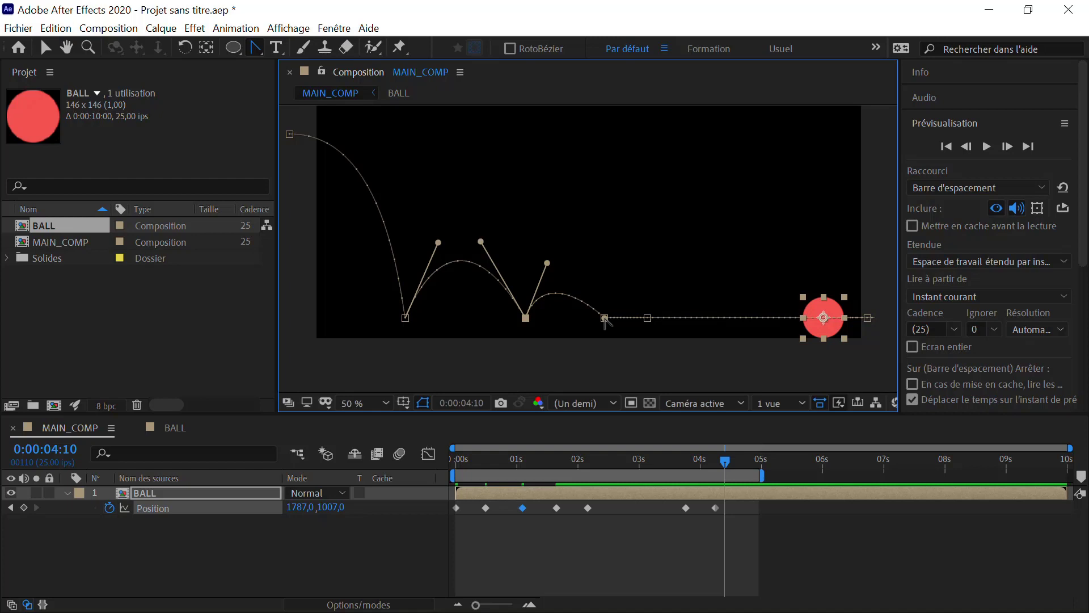
pyautogui.moveTo(604, 317); pyautogui.dragTo(582, 262)
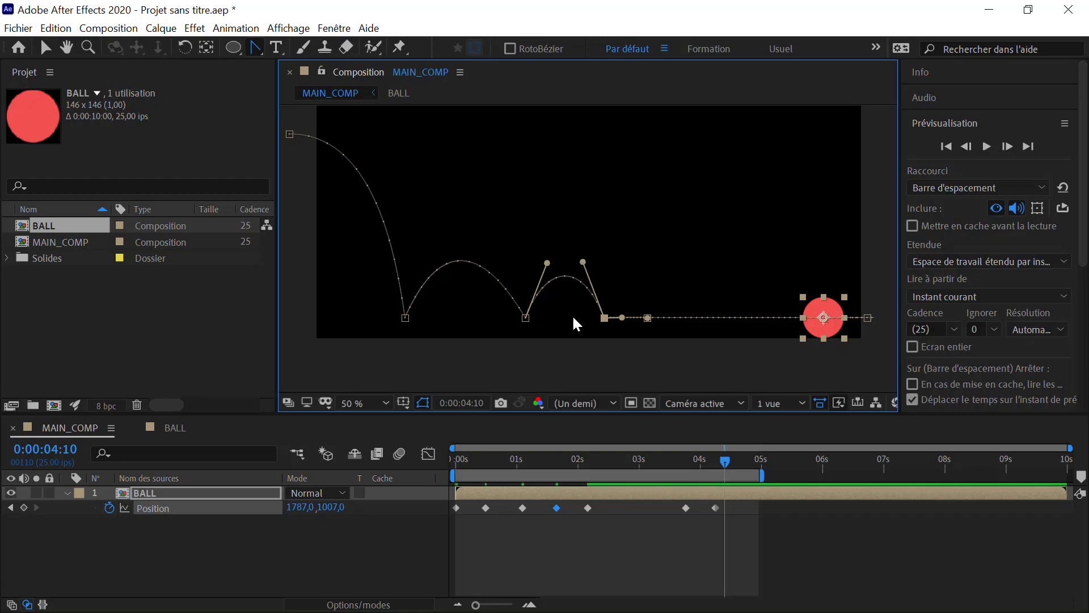
pyautogui.moveTo(622, 318); pyautogui.dragTo(625, 275)
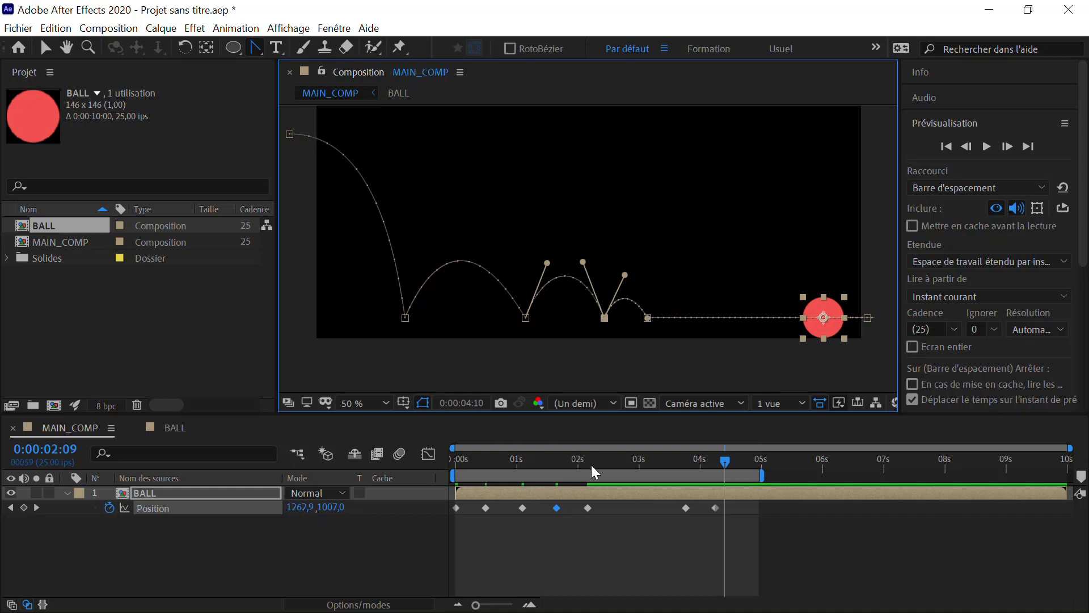
# Preview the reshaped bounce animation from the start of the composition
pyautogui.moveTo(586, 463); pyautogui.dragTo(454, 458)
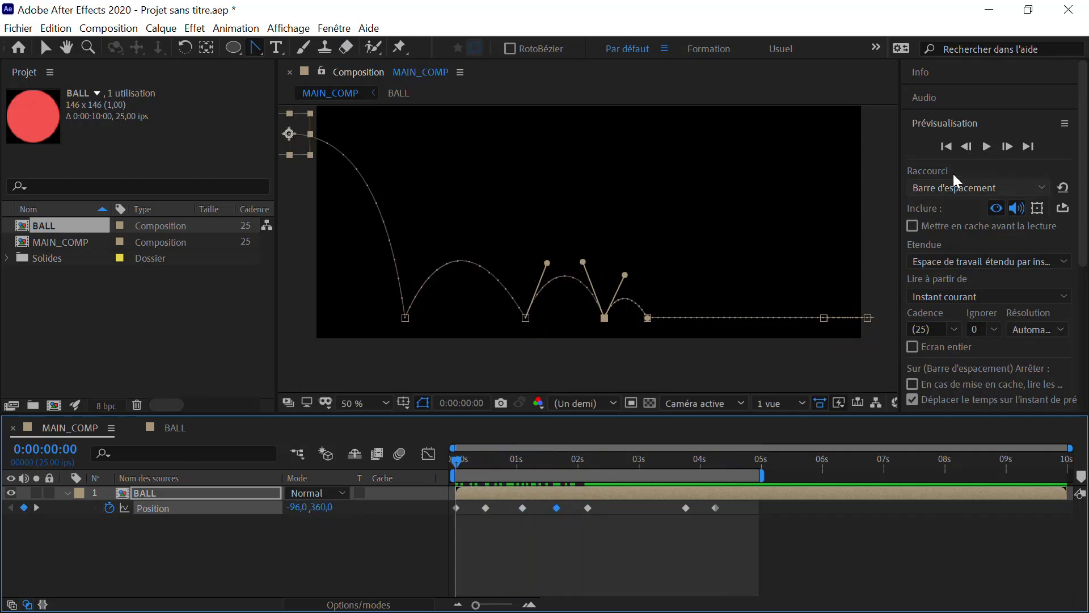
pyautogui.click(985, 147)
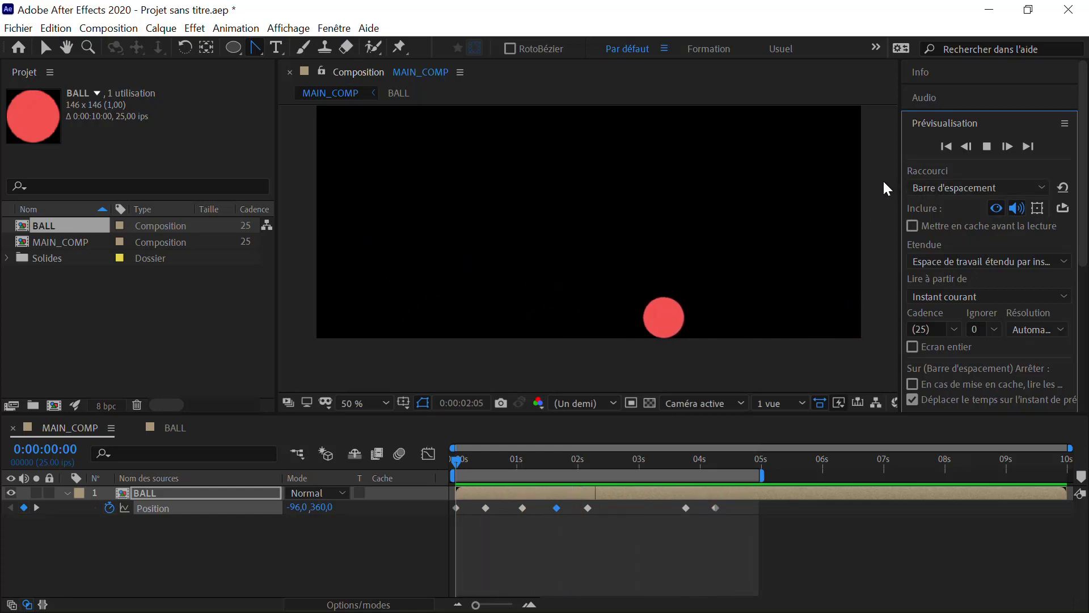
pyautogui.click(987, 146)
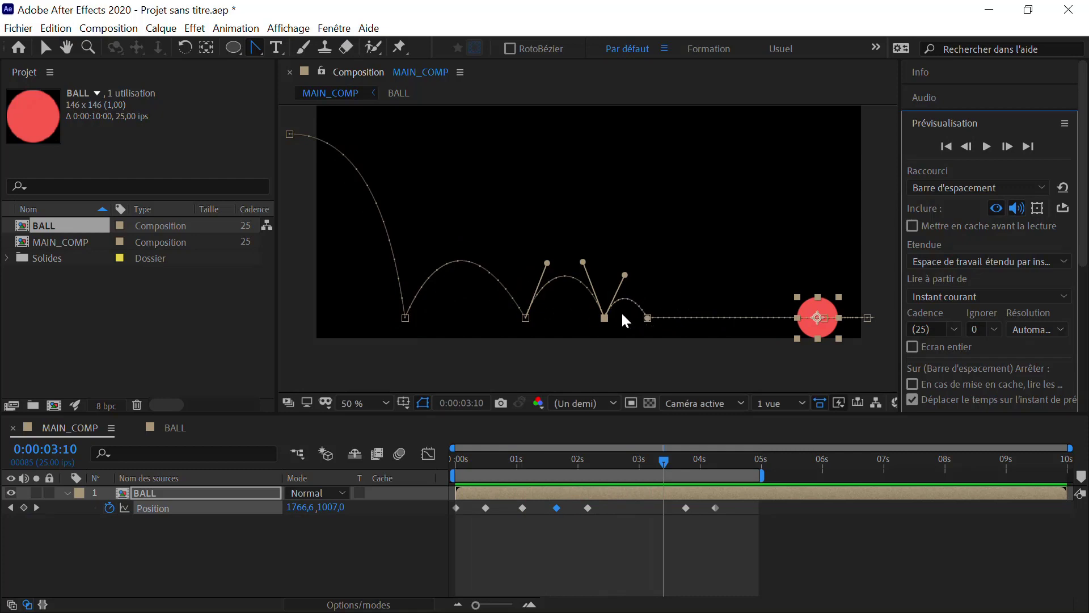
# Shift the last three Position path points horizontally to widen the third bounce, placing the ball at about 1827, 1007 at 0:00:03:10
pyautogui.click(46, 48)
pyautogui.moveTo(767, 533); pyautogui.dragTo(595, 497)
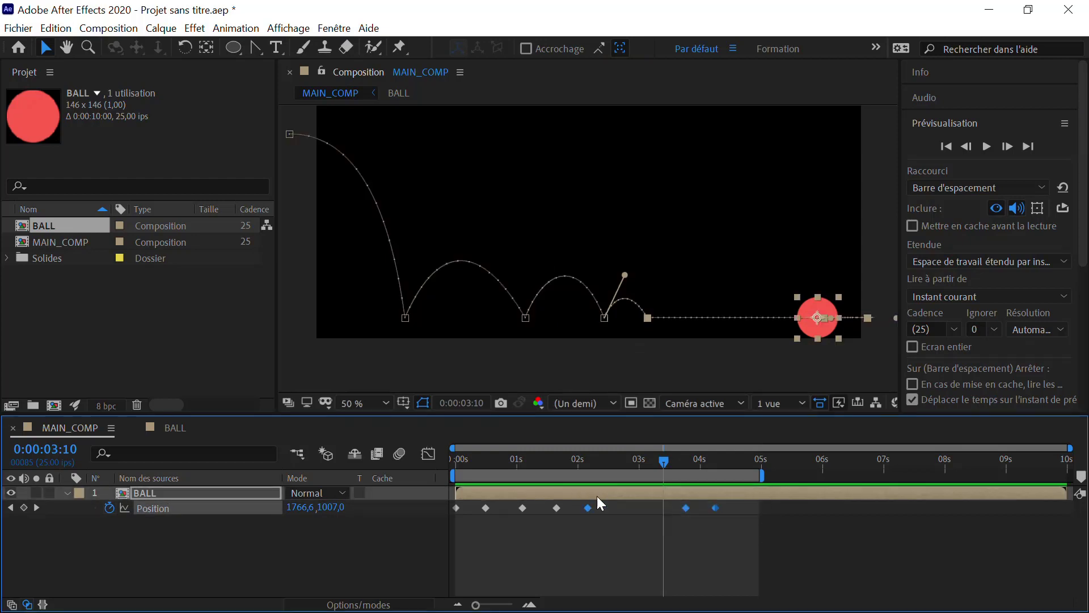
pyautogui.click(647, 321)
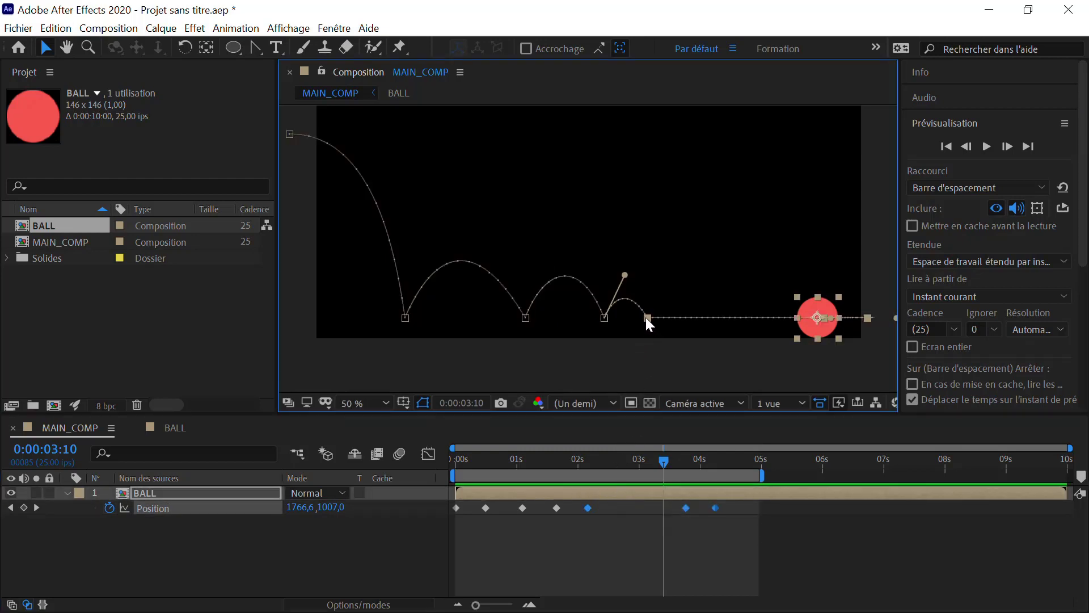
pyautogui.moveTo(647, 319); pyautogui.dragTo(664, 319)
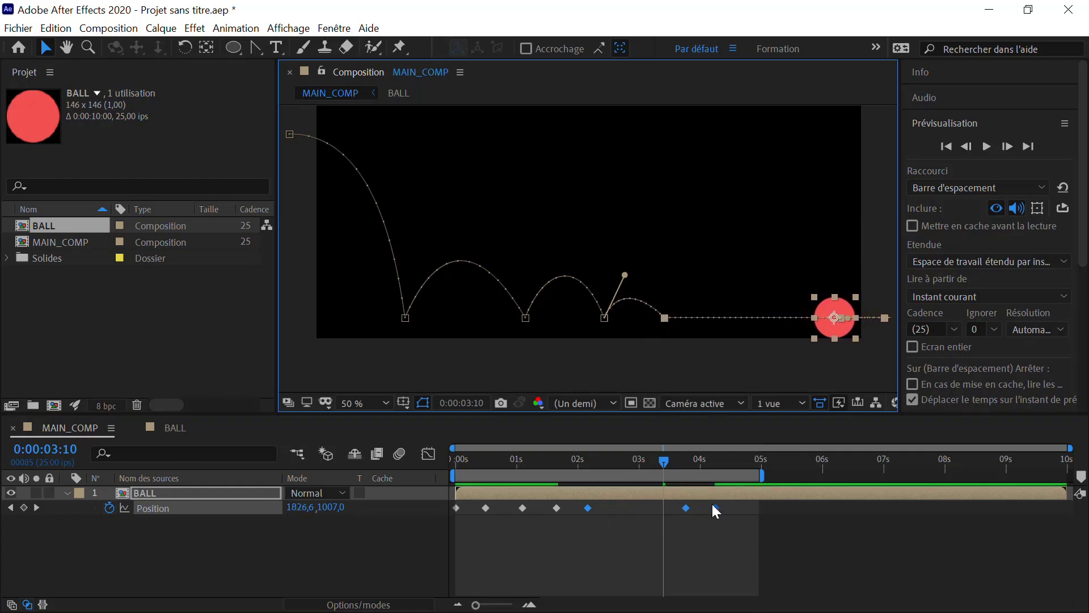
# Shift the last four Position path points horizontally to widen the second bounce, placing the ball at about 1875, 1007 at 0:00:03:10
pyautogui.moveTo(738, 535); pyautogui.dragTo(543, 498)
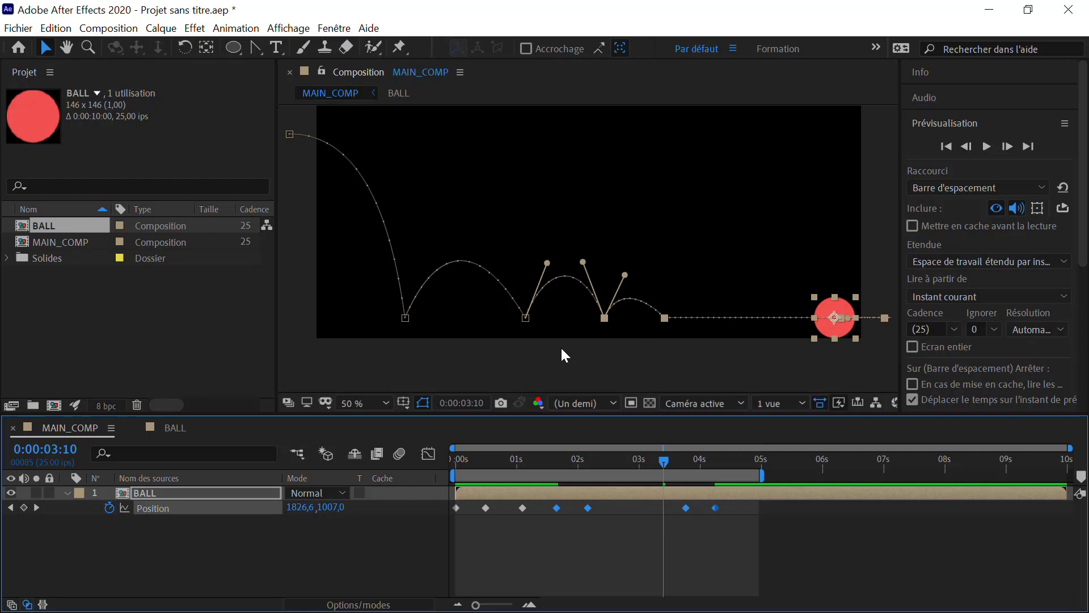
pyautogui.click(603, 320)
pyautogui.moveTo(602, 318); pyautogui.dragTo(618, 316)
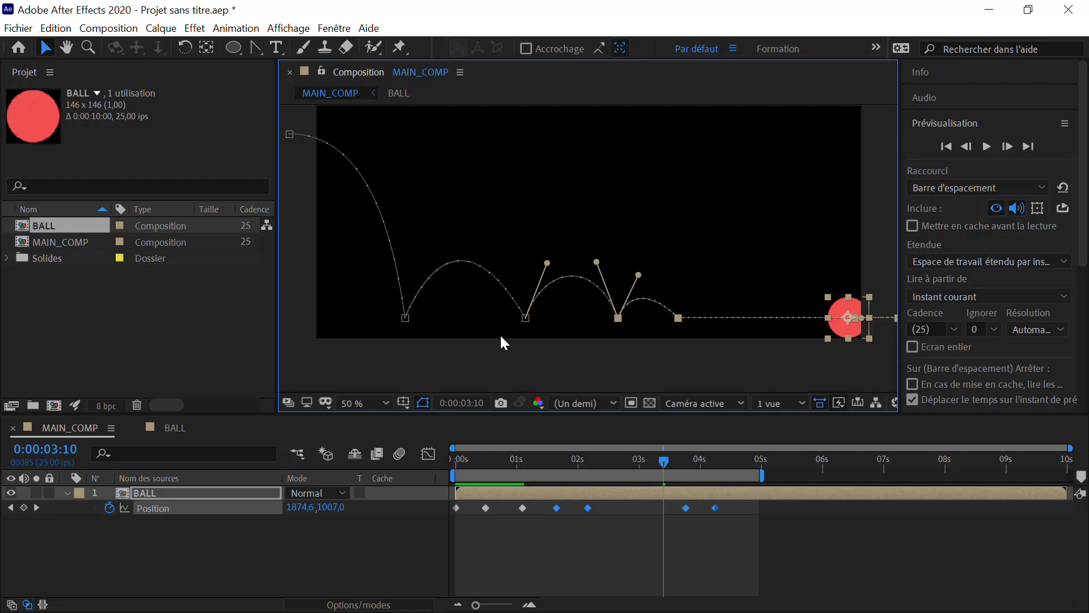
pyautogui.moveTo(639, 274); pyautogui.dragTo(645, 274)
# Raise the bounce arches with the handles at the ground contacts, and shorten the starting point's outgoing handle to tighten the opening drop
pyautogui.moveTo(517, 532); pyautogui.dragTo(796, 499)
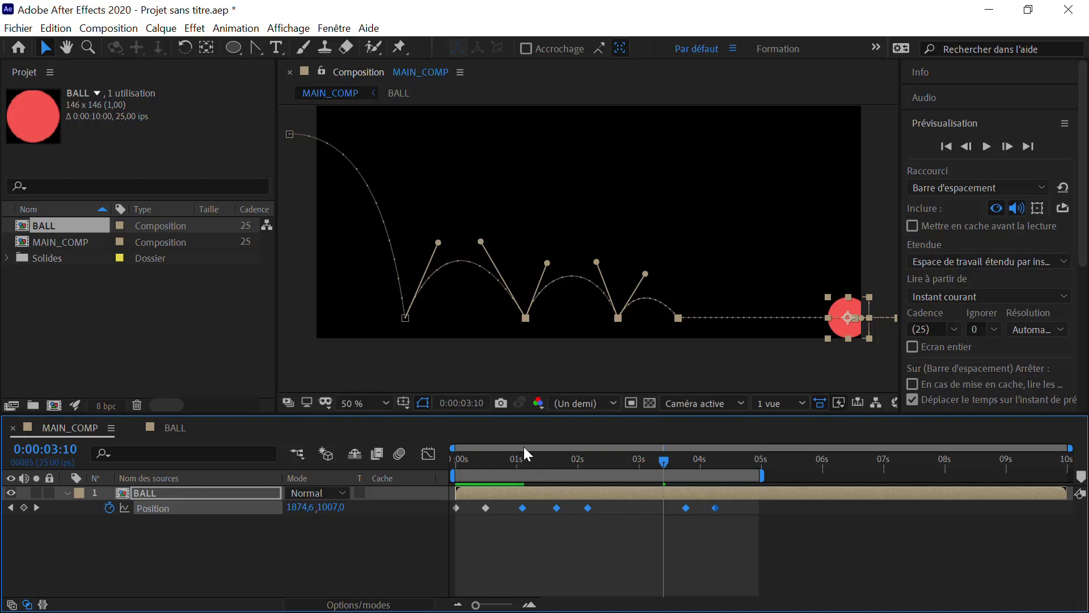
pyautogui.moveTo(439, 244); pyautogui.dragTo(479, 232)
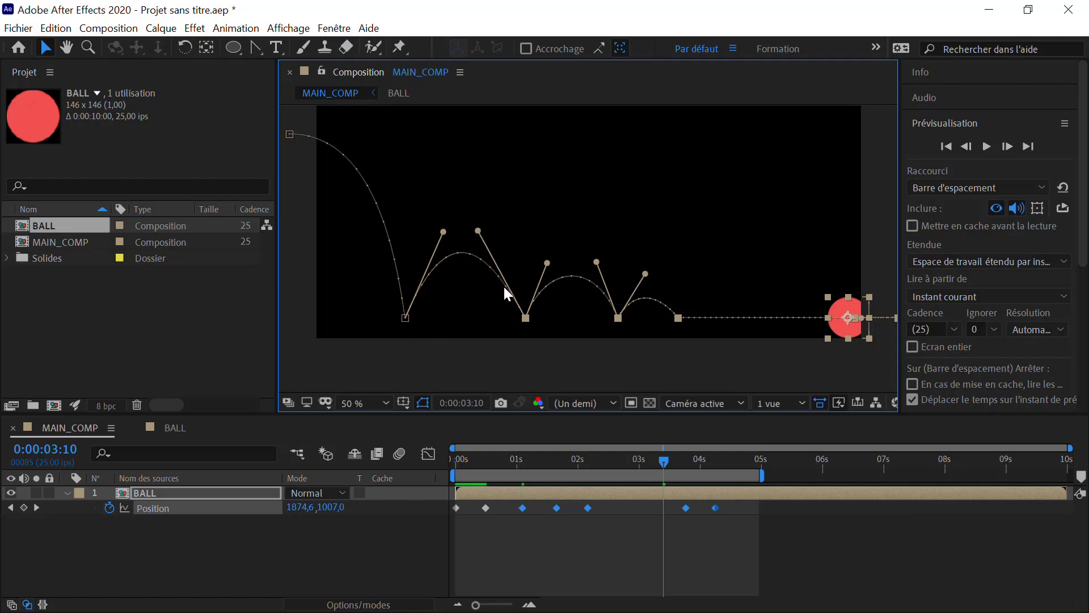
pyautogui.moveTo(444, 232); pyautogui.dragTo(448, 227)
pyautogui.moveTo(548, 263); pyautogui.dragTo(580, 250)
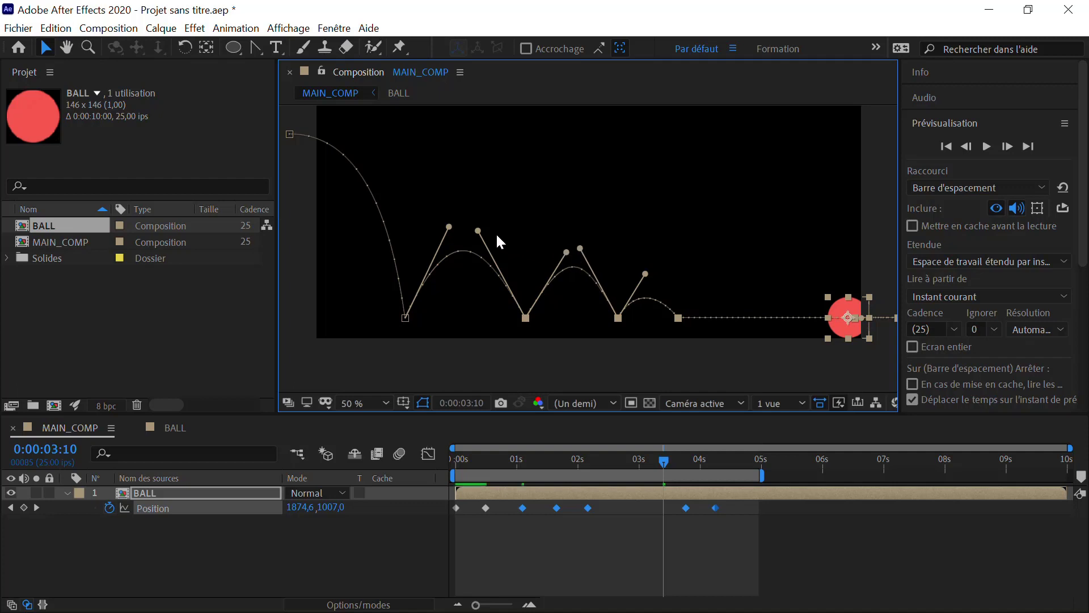
pyautogui.moveTo(479, 230); pyautogui.dragTo(478, 227)
pyautogui.moveTo(645, 271); pyautogui.dragTo(648, 270)
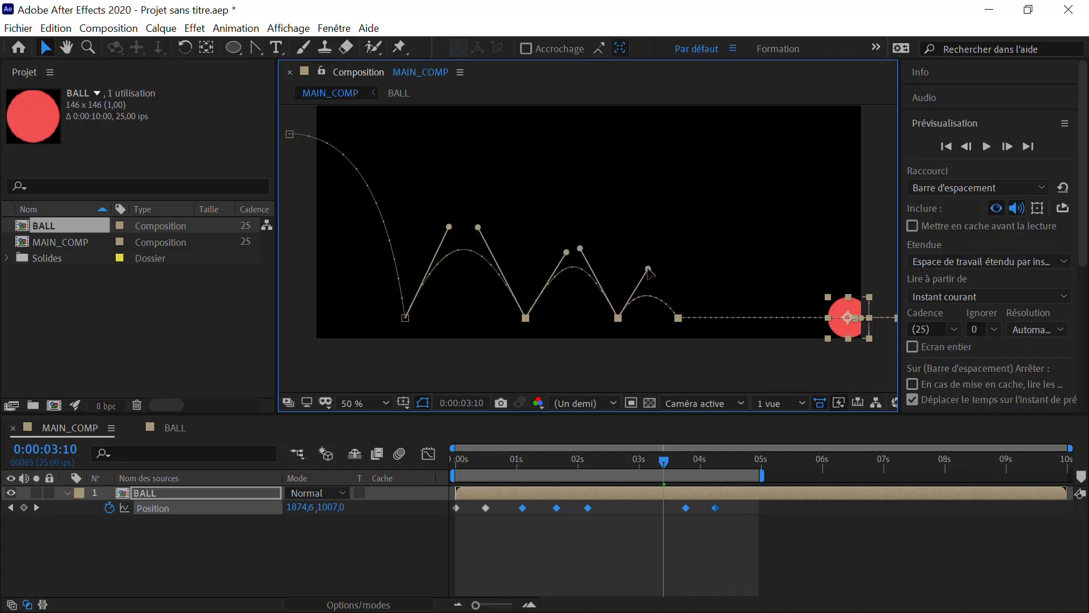
pyautogui.click(290, 134)
pyautogui.moveTo(368, 135); pyautogui.dragTo(341, 137)
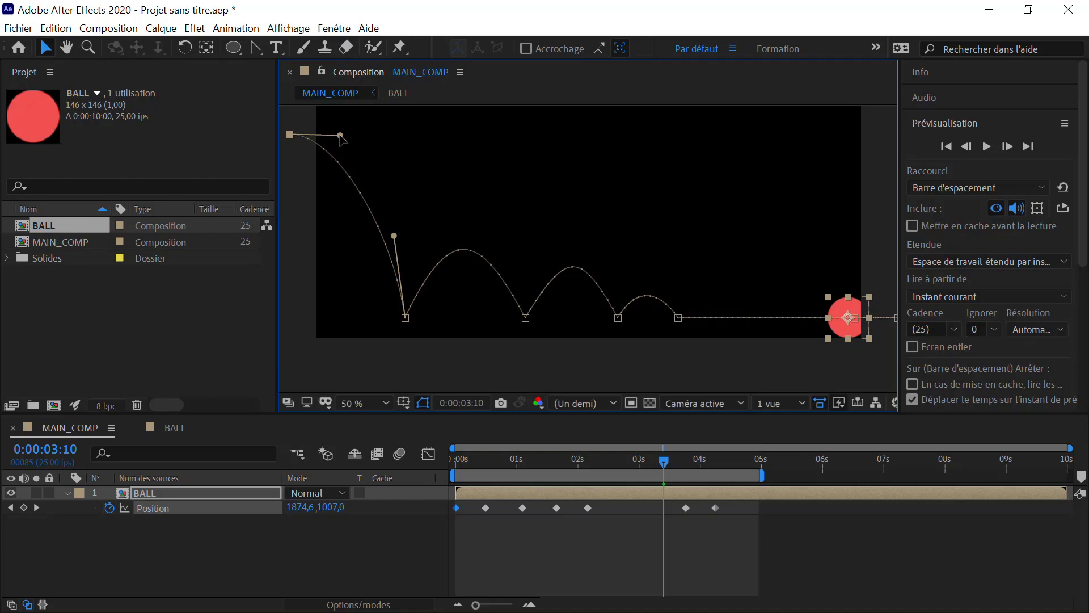
# Preview the bounce animation with the taller arches and the tightened opening drop
pyautogui.click(986, 148)
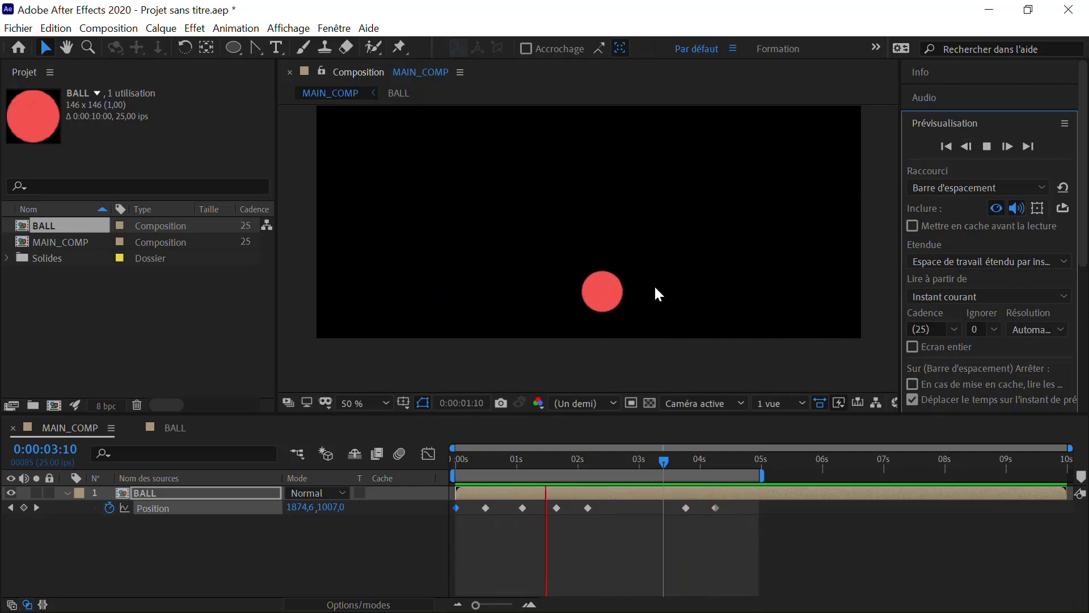
pyautogui.press('space')
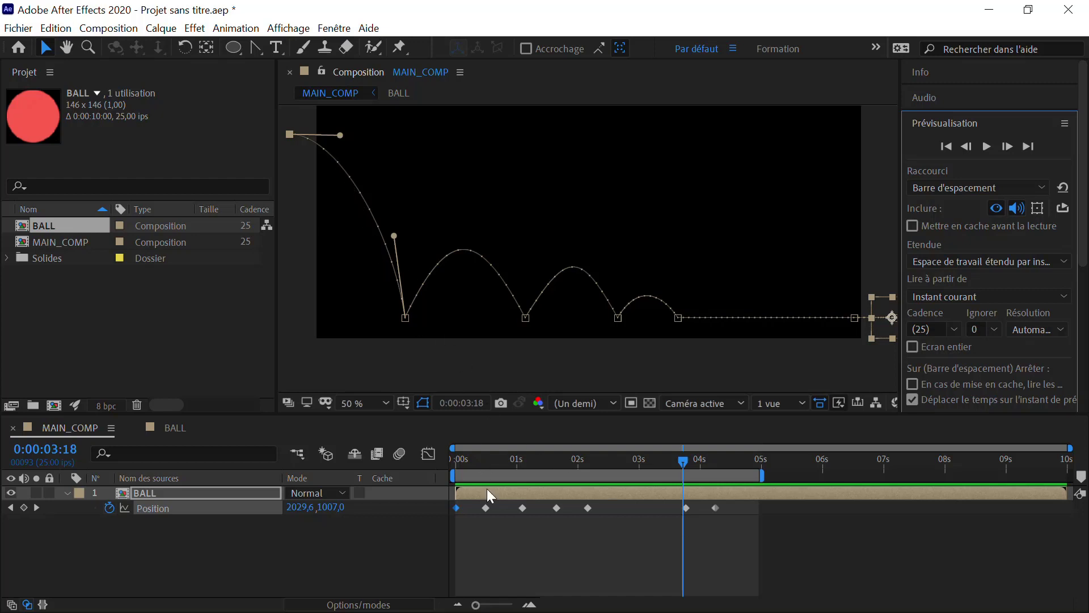
pyautogui.click(990, 148)
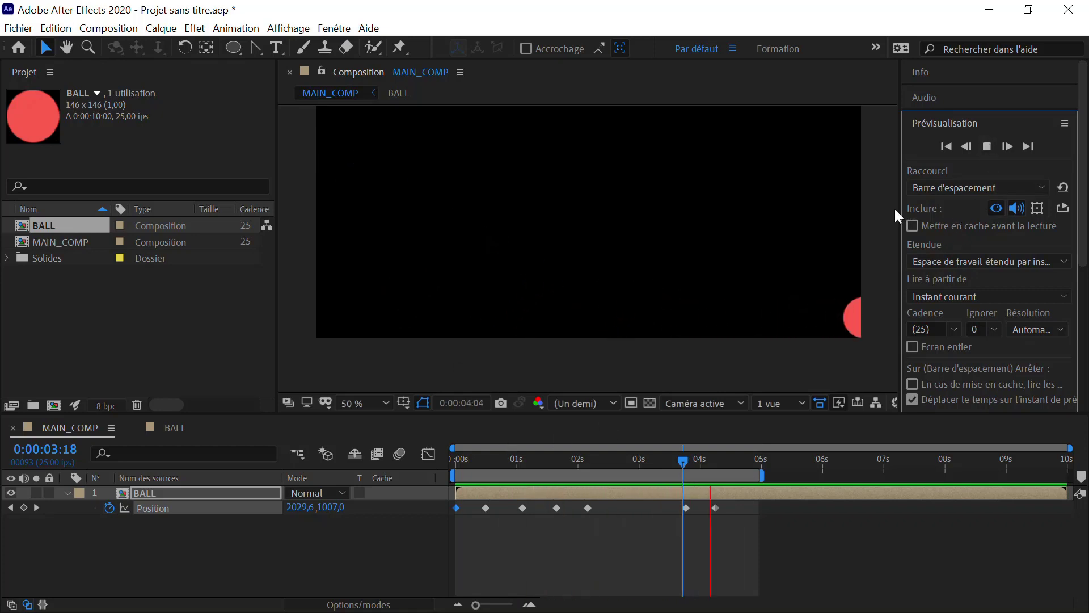
# Examine the motion path's frame spacing on the first and second bounces up close, at 0:00:00:23 and 0:00:01:14
pyautogui.moveTo(528, 452)
pyautogui.mouseDown()
pyautogui.moveTo(486, 463)
pyautogui.moveTo(512, 458)
pyautogui.mouseUp()
pyautogui.moveTo(403, 270); pyautogui.dragTo(424, 269)
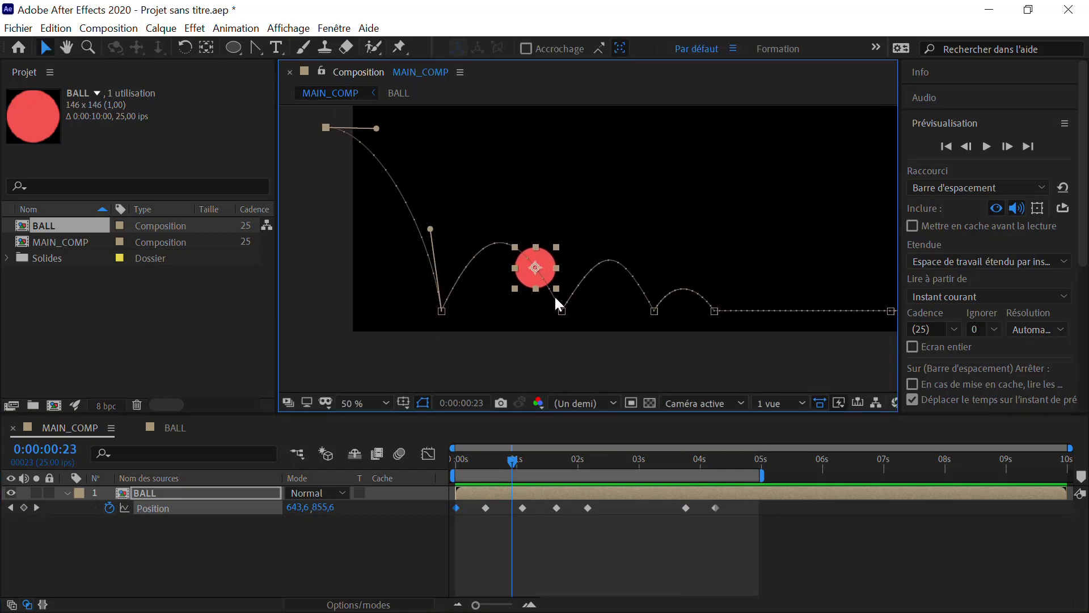
pyautogui.press('.')
pyautogui.press('.')
pyautogui.moveTo(545, 272); pyautogui.dragTo(646, 292)
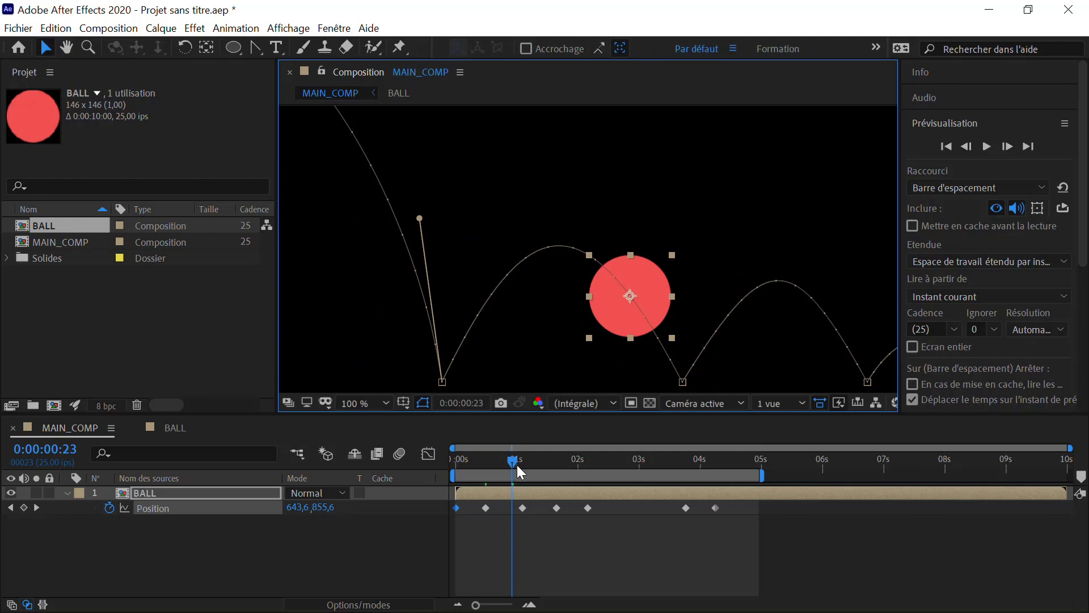
pyautogui.moveTo(517, 465); pyautogui.dragTo(555, 426)
pyautogui.moveTo(620, 309); pyautogui.dragTo(400, 217)
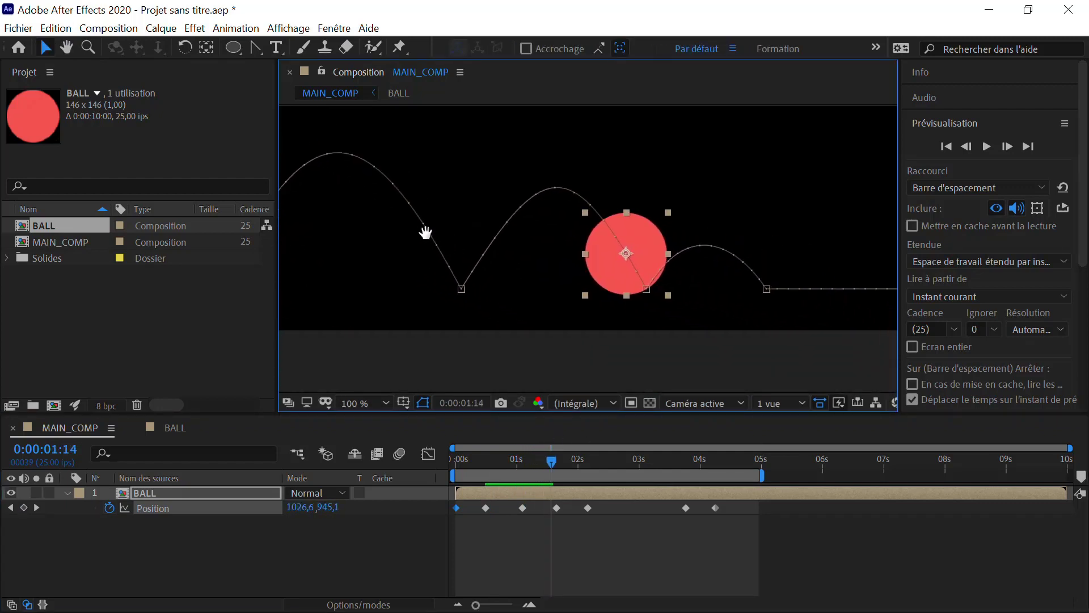
# Try delaying the last three Position keyframes so the third bounce ends at about 0:00:02:17, and preview the timing
pyautogui.moveTo(577, 519); pyautogui.dragTo(721, 503)
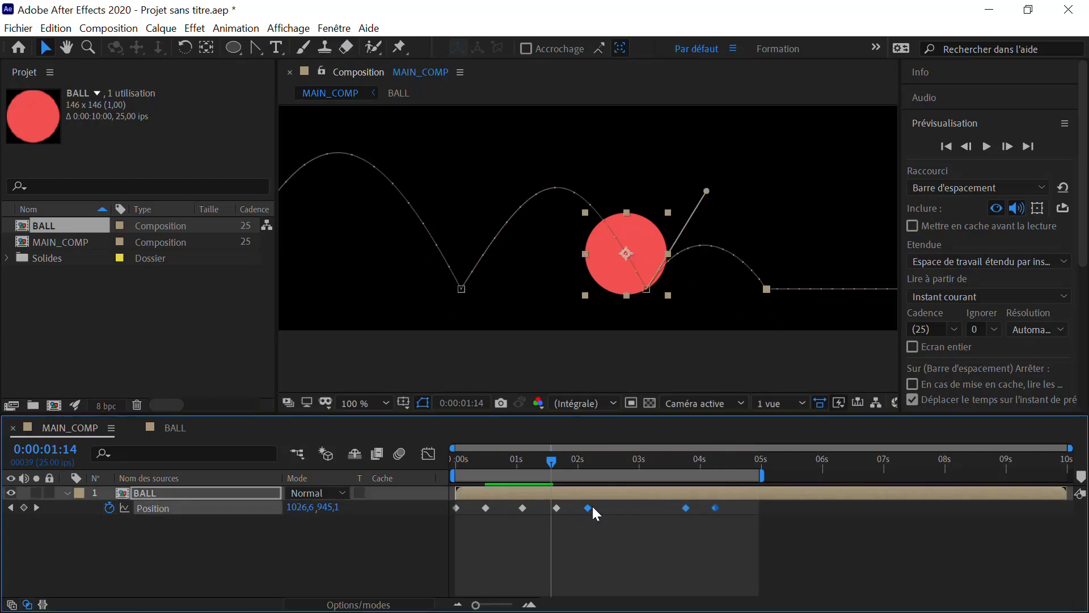
pyautogui.moveTo(592, 507); pyautogui.dragTo(581, 506)
pyautogui.moveTo(581, 507); pyautogui.dragTo(620, 507)
pyautogui.press(',')
pyautogui.press(',')
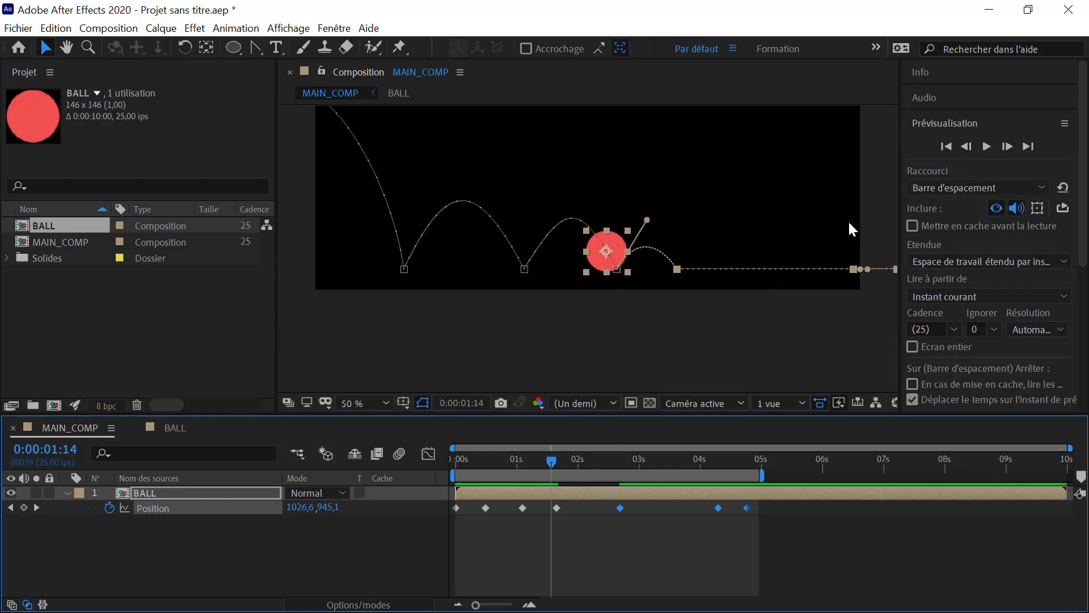
pyautogui.click(986, 148)
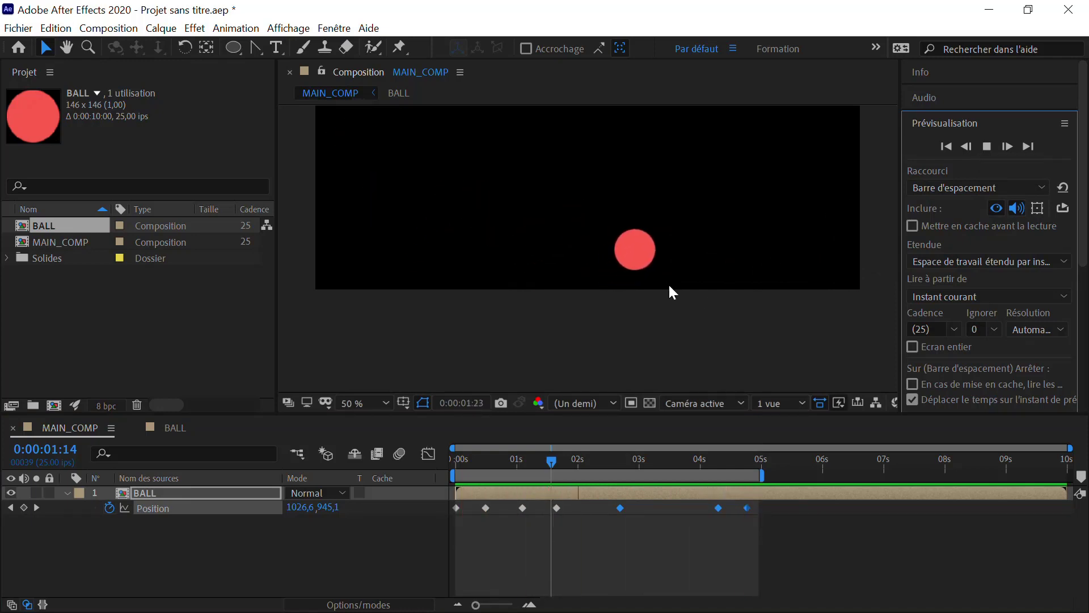
pyautogui.click(987, 147)
pyautogui.press('.')
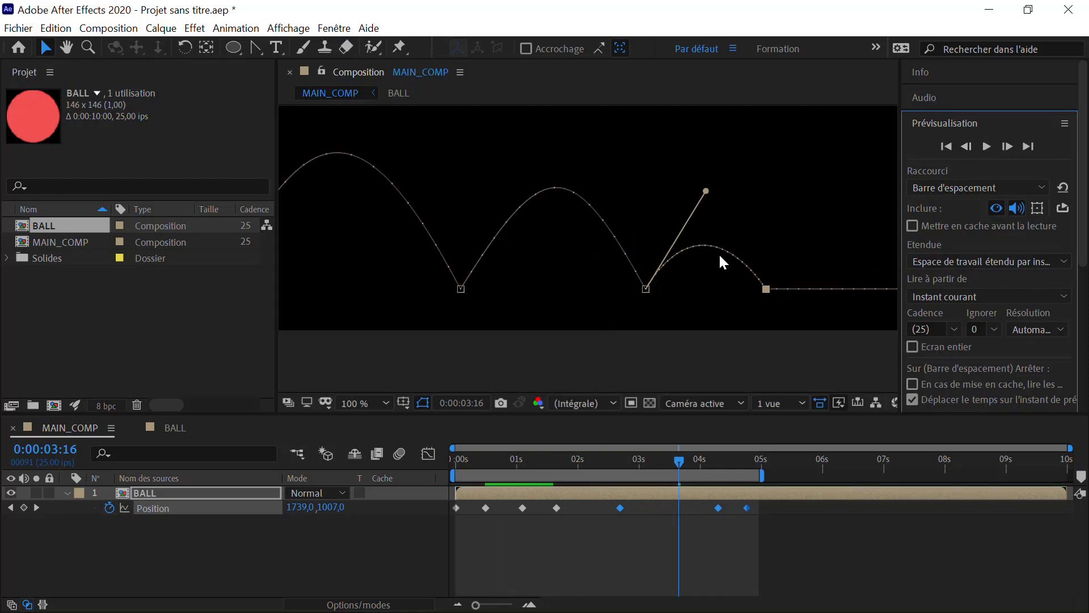
# Move the last three Position keyframes so the third bounce ends at about 0:00:02:00, and nudge the fourth keyframe to 0:00:01:17
pyautogui.moveTo(620, 506); pyautogui.dragTo(579, 502)
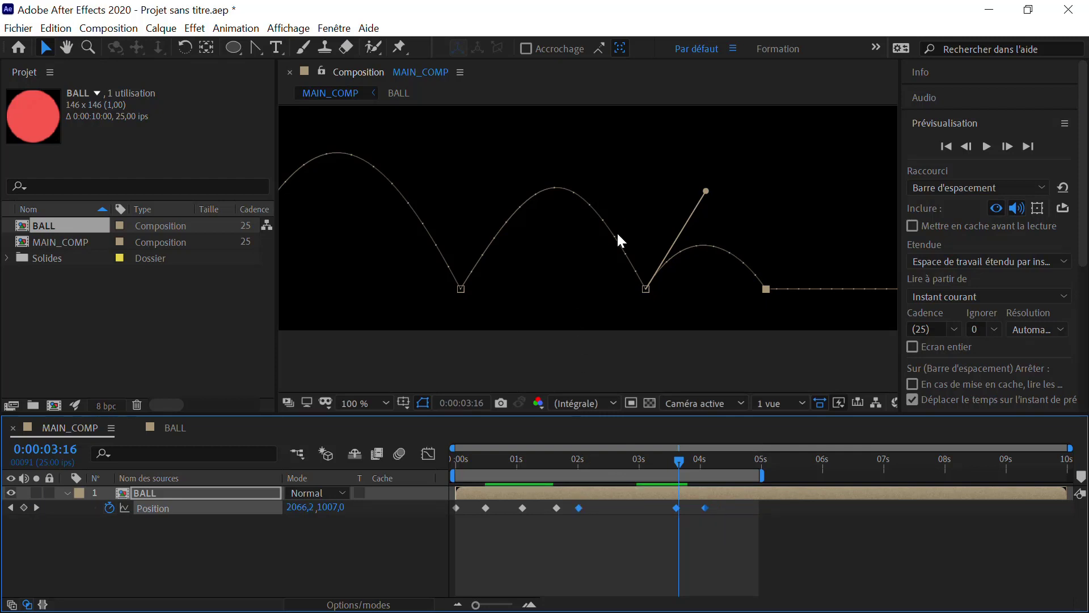
pyautogui.moveTo(579, 509)
pyautogui.moveTo(531, 525); pyautogui.dragTo(750, 492)
pyautogui.moveTo(580, 507); pyautogui.dragTo(578, 506)
# Move the last two Position keyframes earlier to 0:00:02:23 and 0:00:03:10 to speed up the ball's ground roll
pyautogui.moveTo(667, 329); pyautogui.dragTo(480, 301)
pyautogui.press('v')
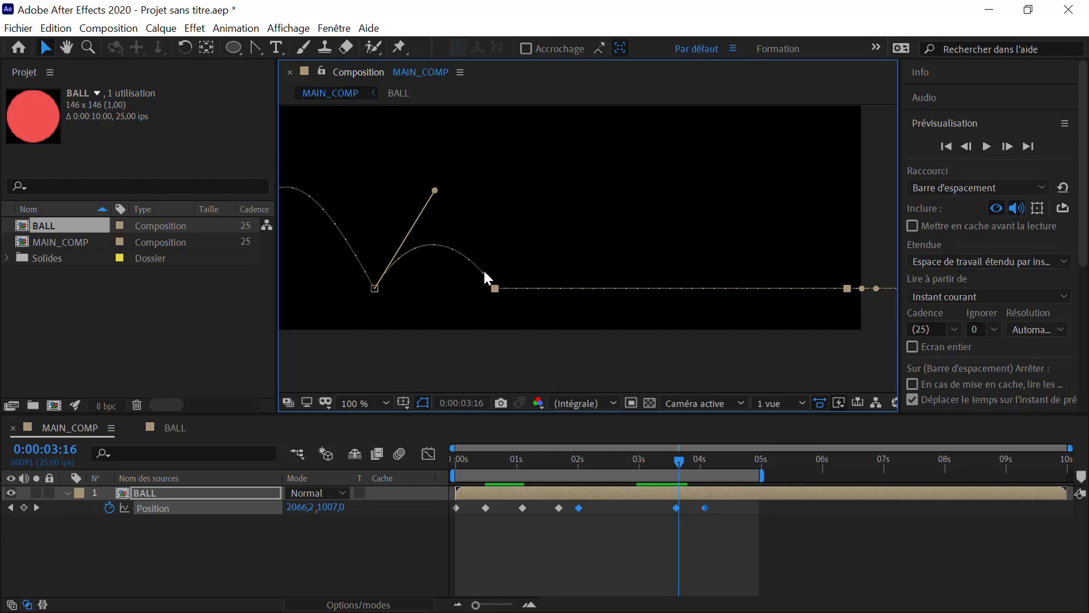
pyautogui.moveTo(629, 535); pyautogui.dragTo(739, 495)
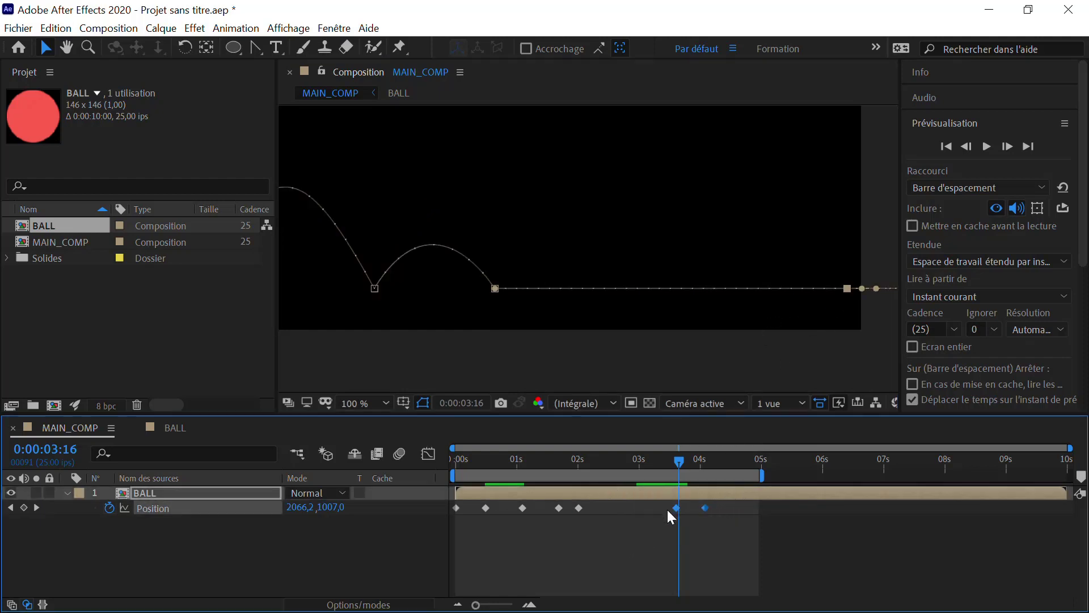
pyautogui.moveTo(675, 510); pyautogui.dragTo(632, 501)
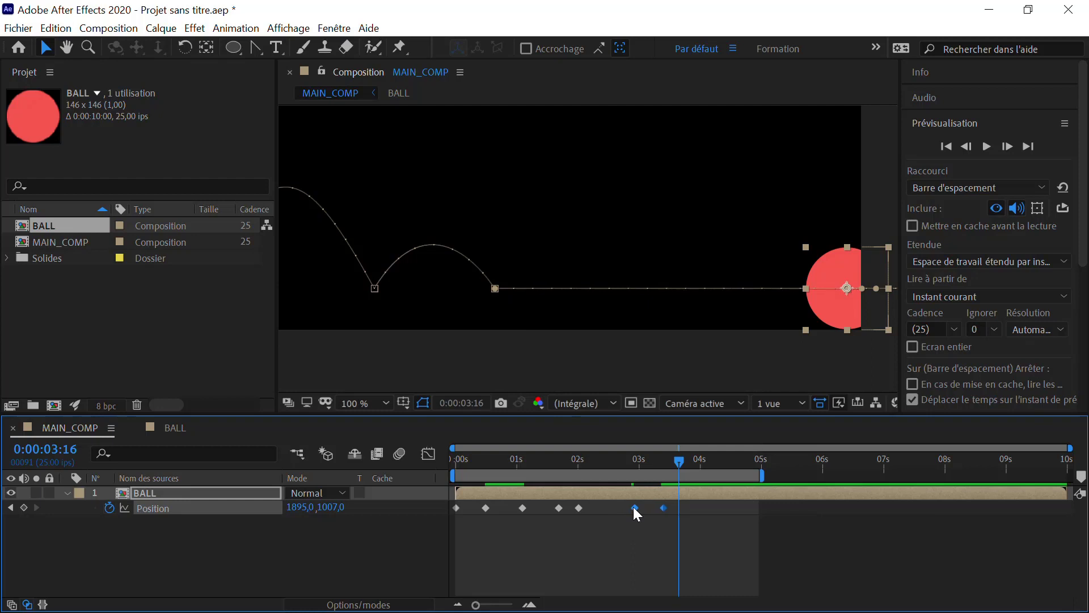
pyautogui.click(758, 363)
pyautogui.click(826, 316)
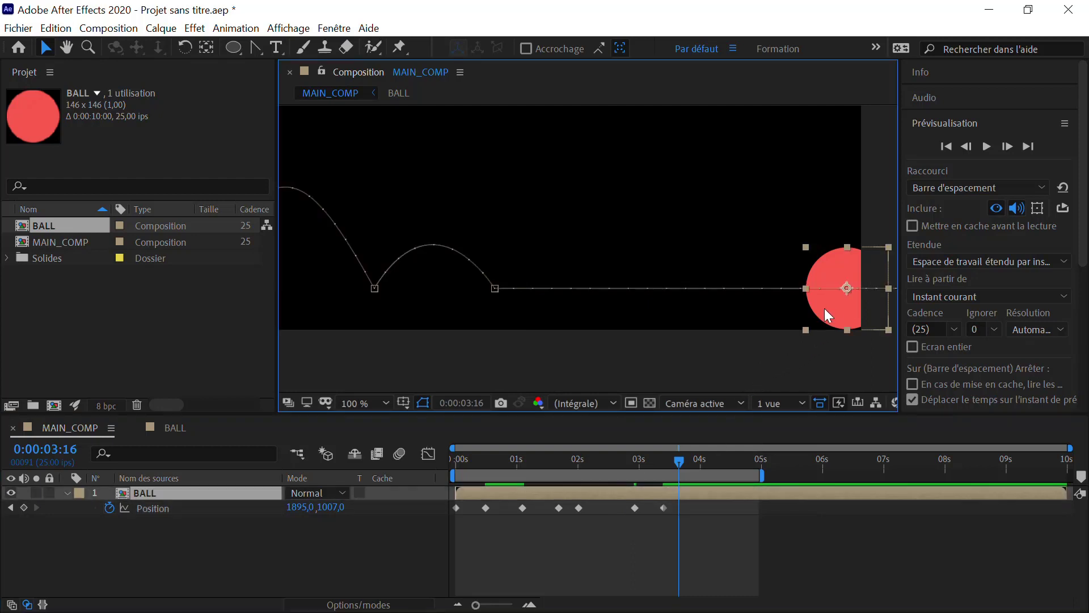
# Go back and forth through the Position keyframes to check the ball's placement at each ground contact
pyautogui.moveTo(679, 464); pyautogui.dragTo(571, 470)
pyautogui.press('j')
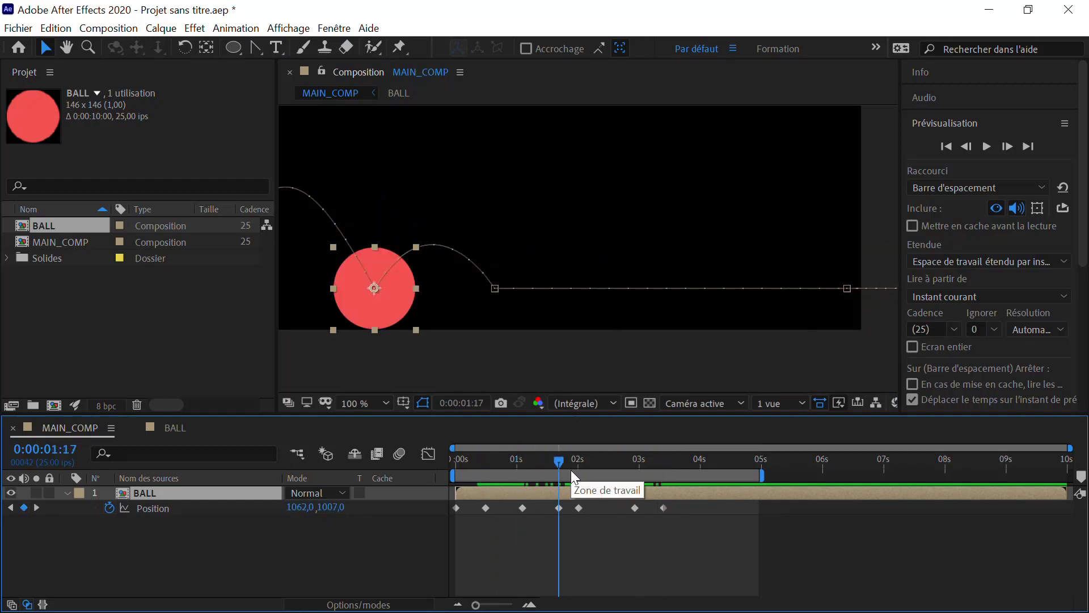
pyautogui.press('k')
pyautogui.press('j')
pyautogui.press('j')
pyautogui.press('j')
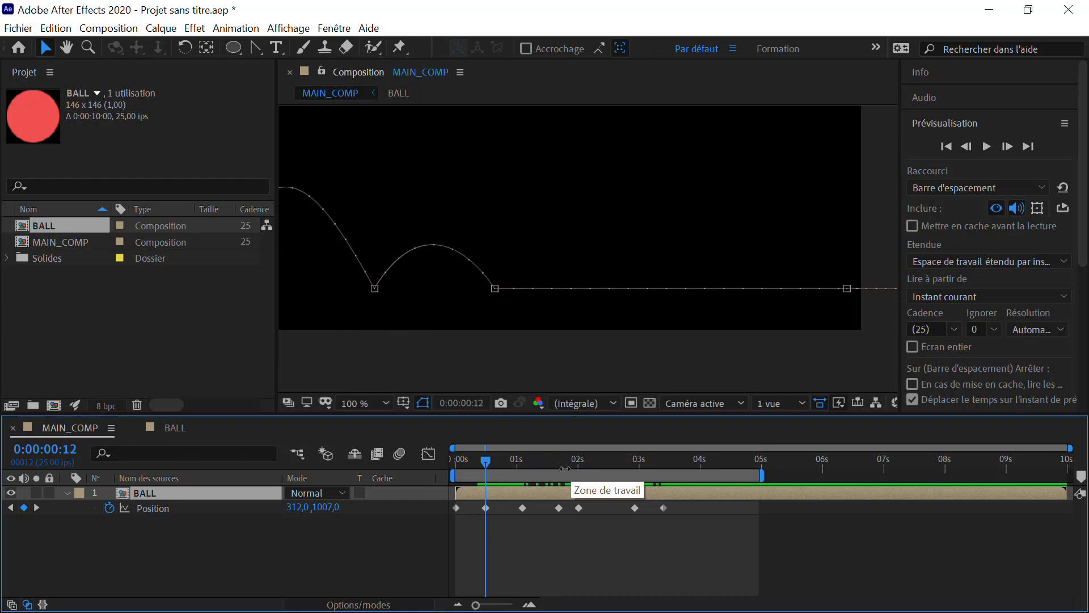
pyautogui.press('k')
pyautogui.press('k')
pyautogui.press('k')
pyautogui.press('k')
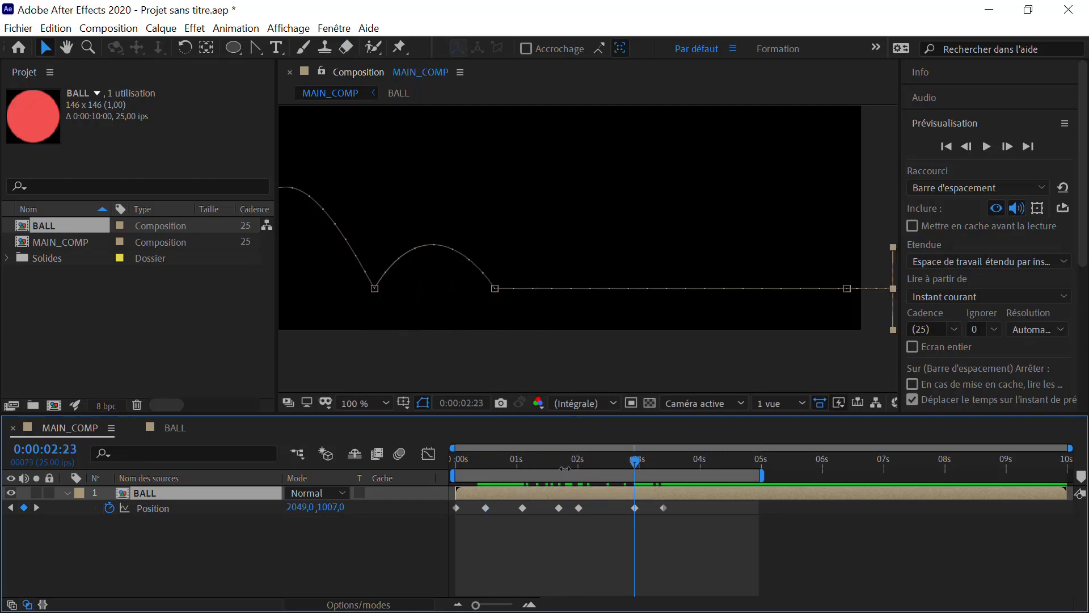
# Align the ball with the composition's right edge at the 0:00:02:23 Position keyframe
pyautogui.press('k')
pyautogui.press('j')
pyautogui.click(944, 121)
pyautogui.click(937, 174)
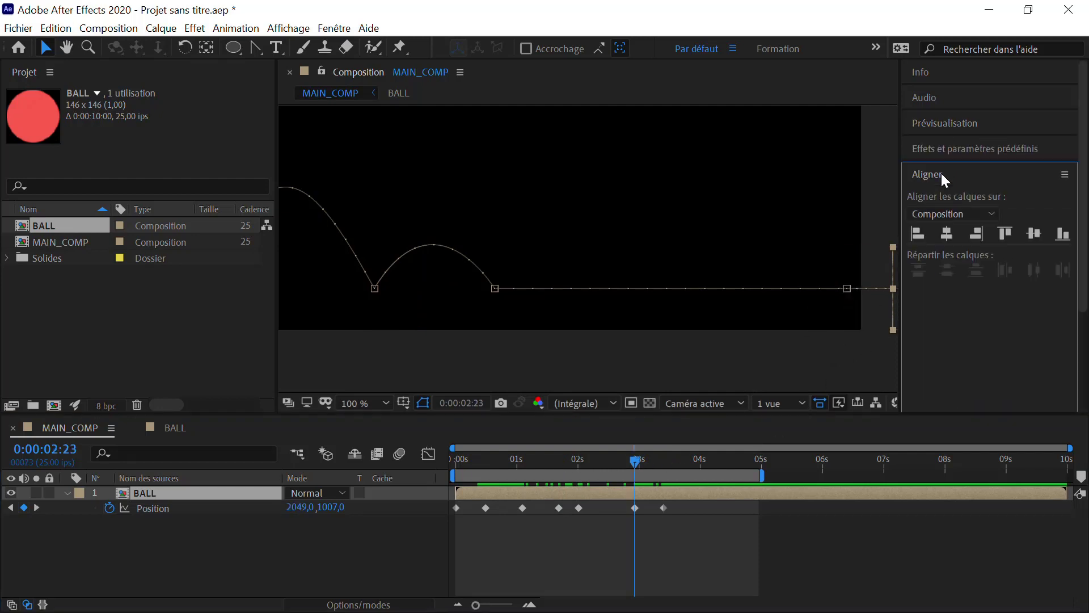
pyautogui.click(977, 235)
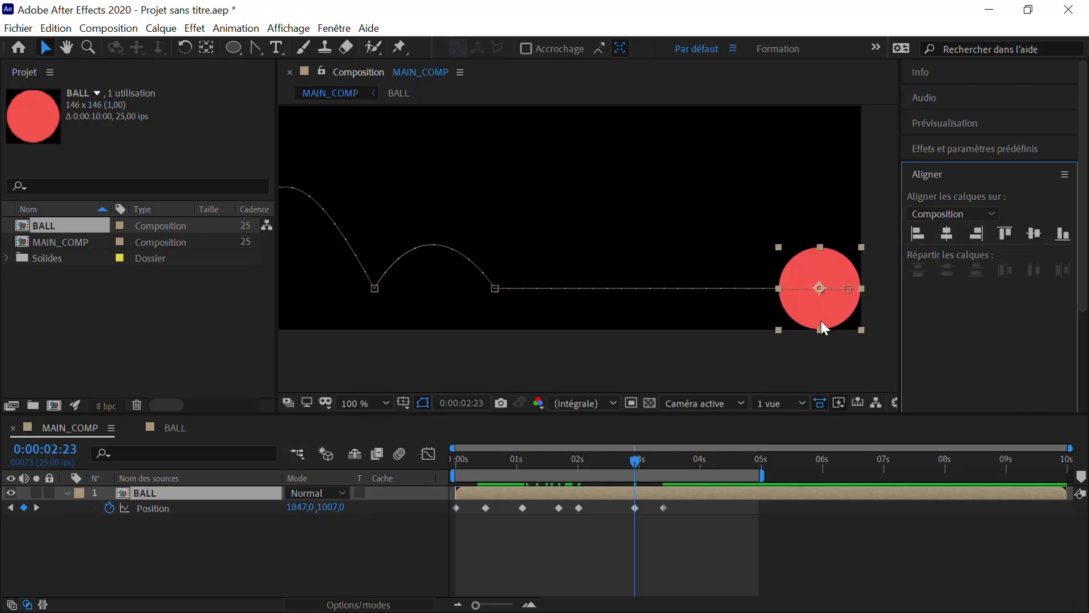
# Move the ball horizontally back from the frame edge to 1770, 1007 at the final Position keyframe, 0:00:03:10
pyautogui.moveTo(635, 461); pyautogui.dragTo(664, 465)
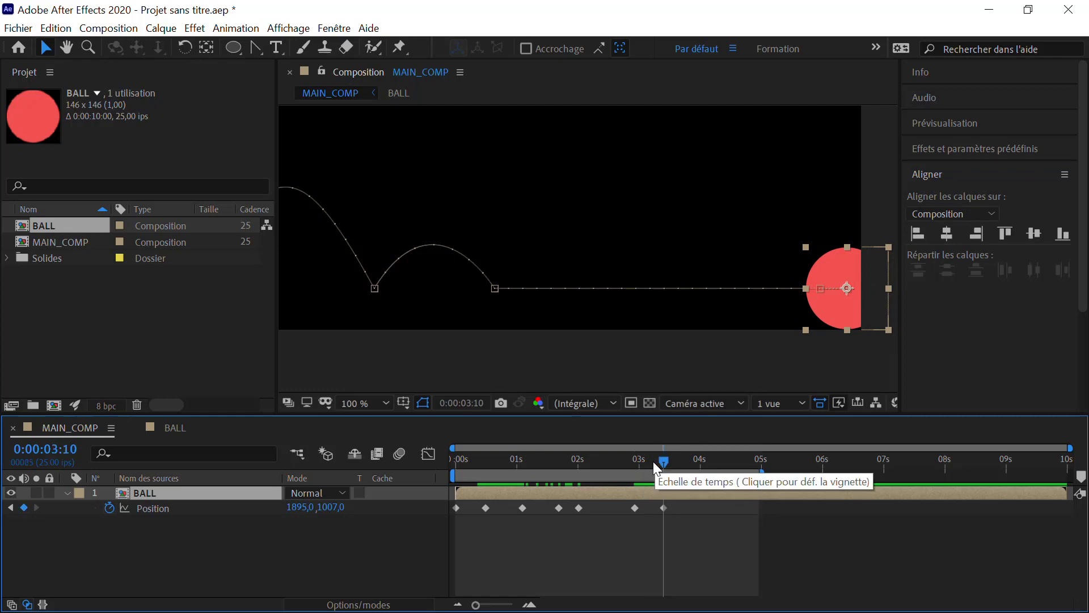
pyautogui.click(840, 315)
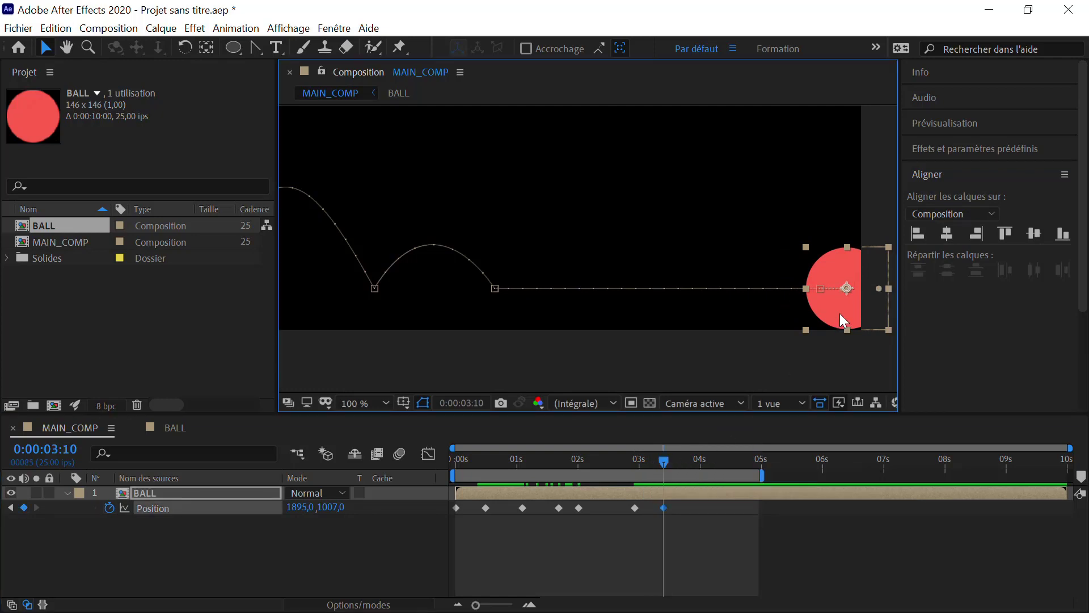
pyautogui.moveTo(841, 316); pyautogui.dragTo(769, 312)
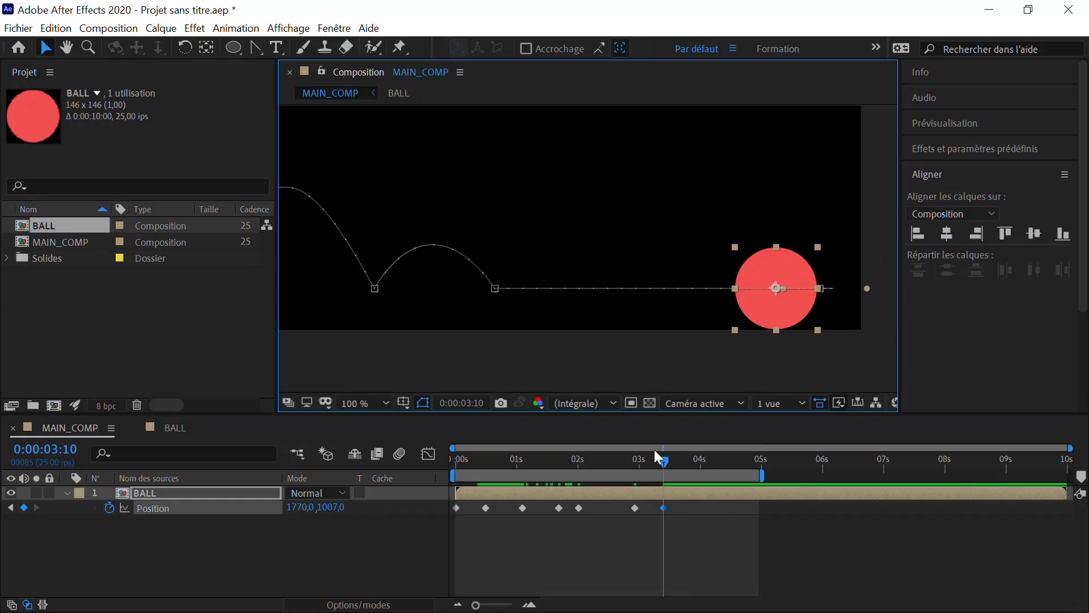
# Preview the retimed bounces and the ball's roll back from the edge, and check its position at 0:00:02:21
pyautogui.press(',')
pyautogui.scroll(-1, 642, 295)
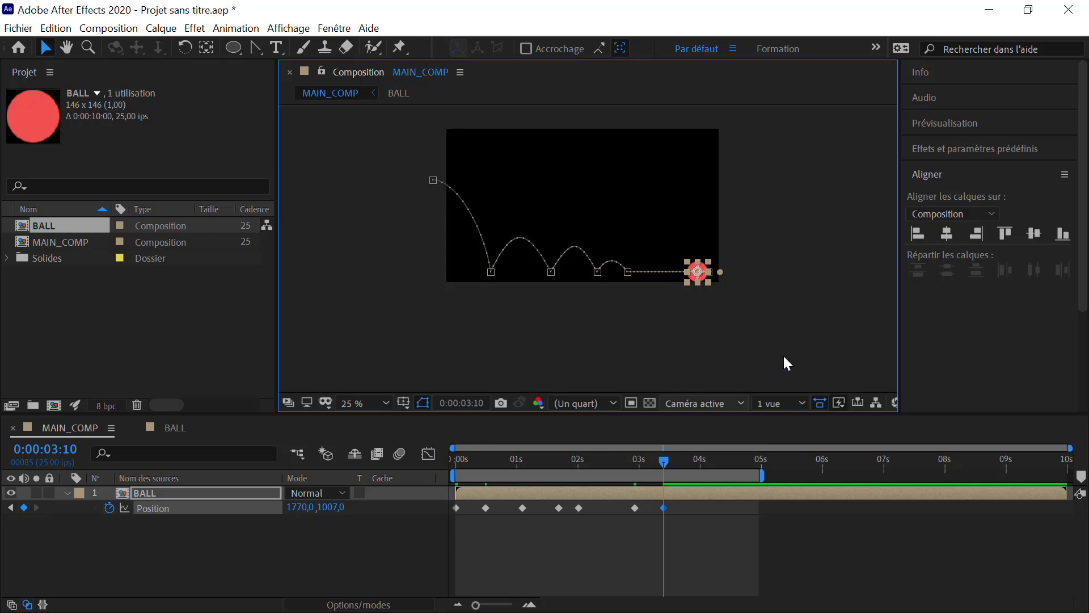
pyautogui.click(952, 123)
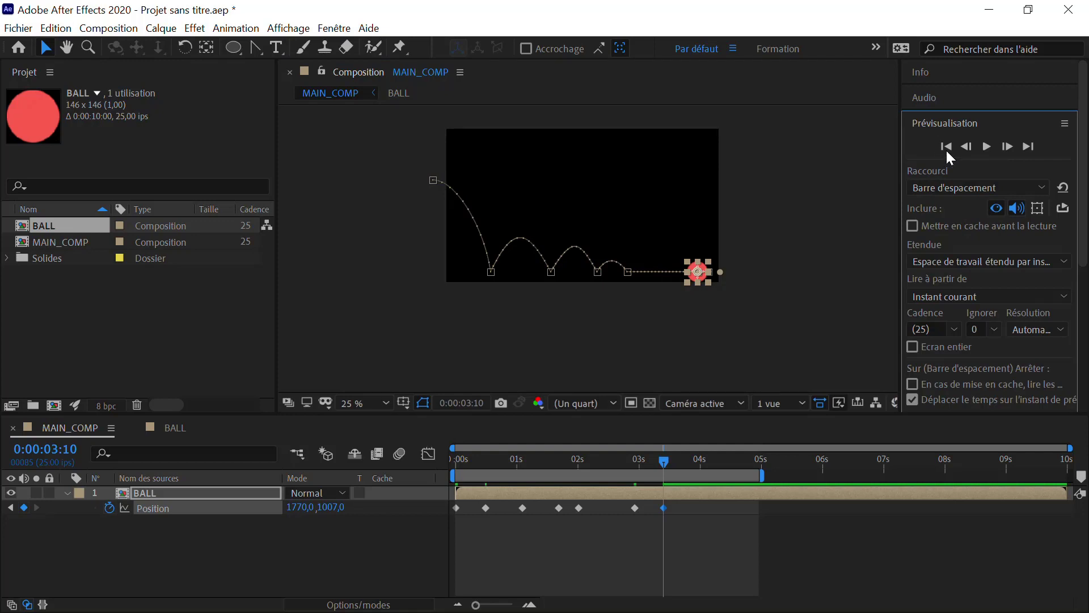
pyautogui.click(985, 147)
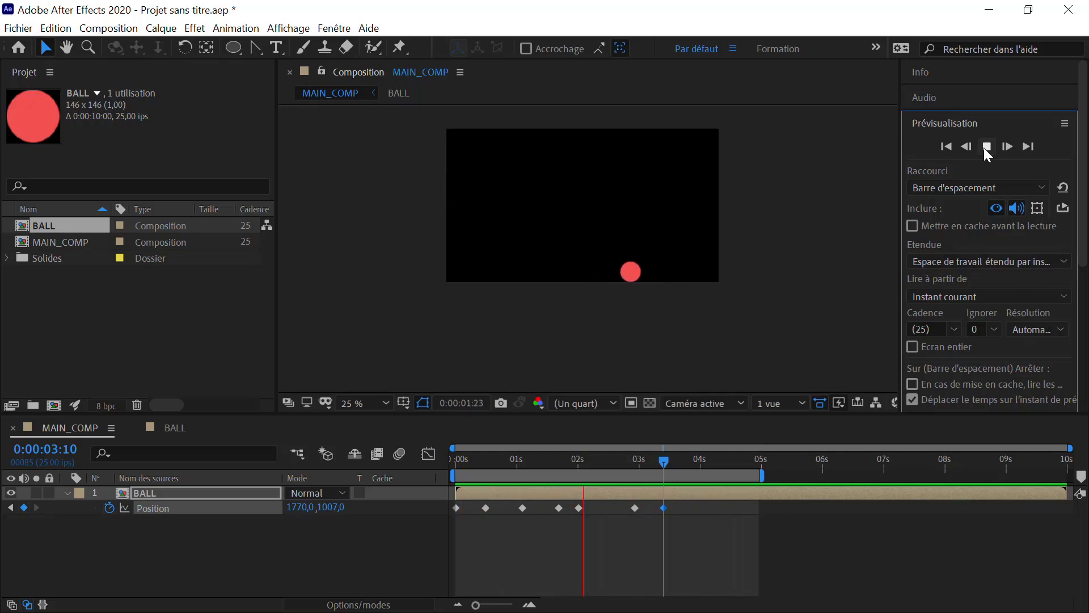
pyautogui.click(985, 148)
pyautogui.click(560, 473)
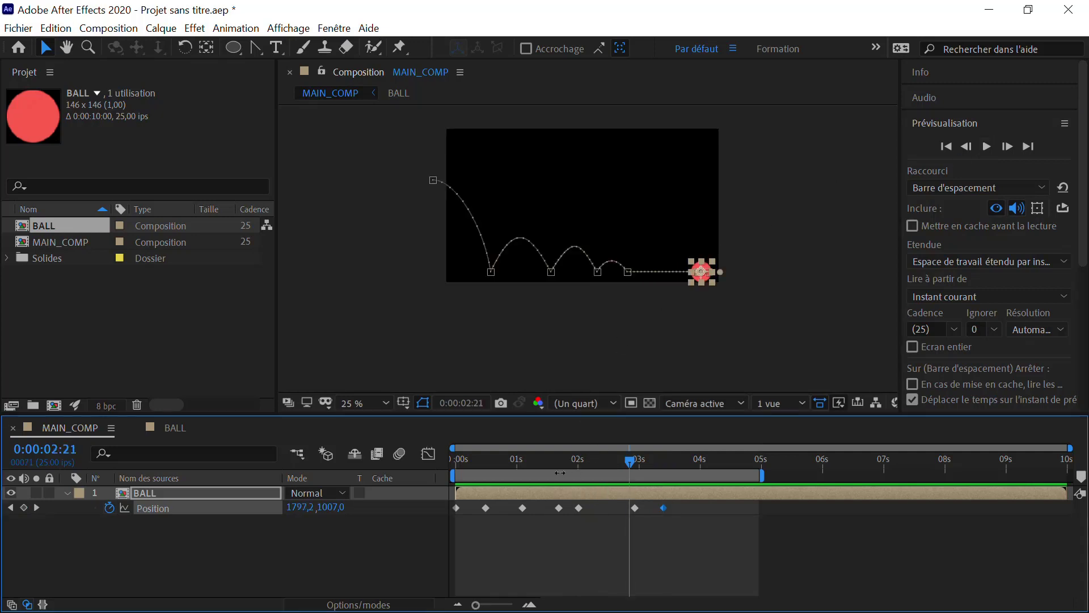
pyautogui.press('.')
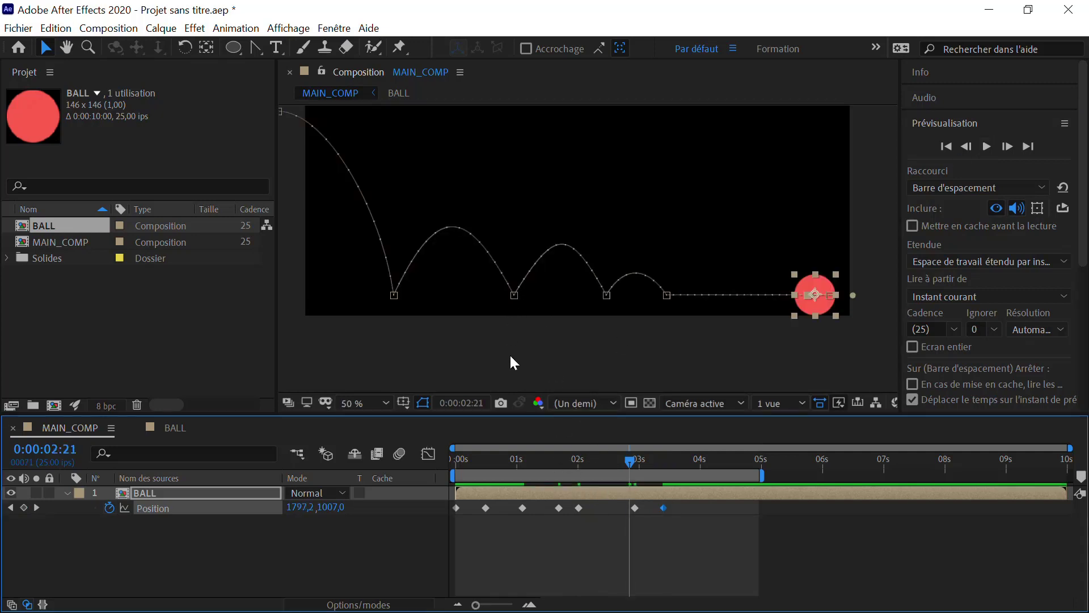
# Lower the second and third bounce arcs by shortening their Position path handles at the second and third ground contacts
pyautogui.moveTo(543, 513); pyautogui.dragTo(582, 494)
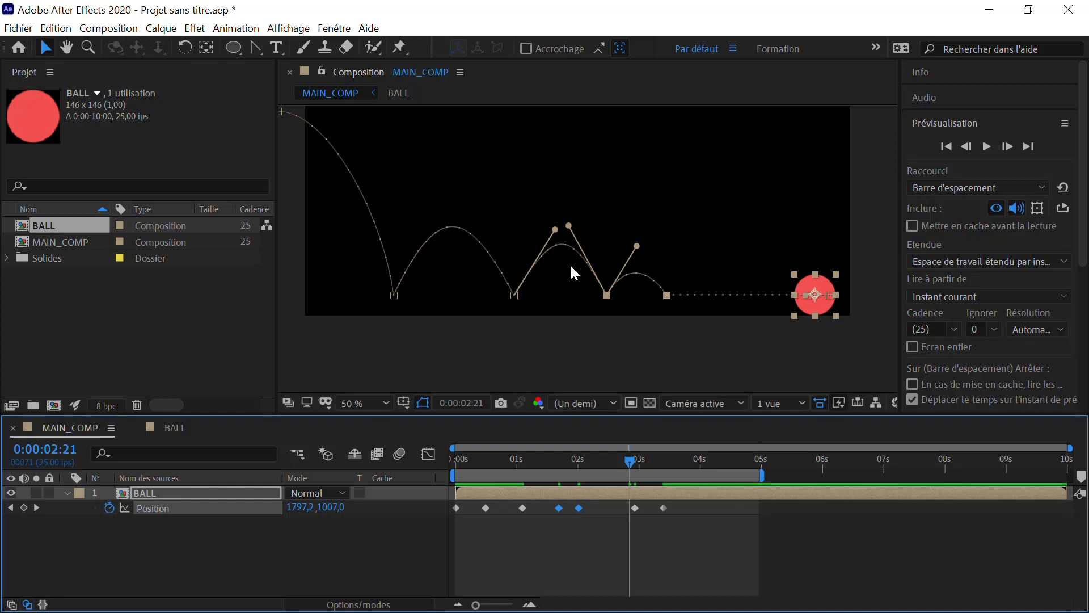
pyautogui.press('.')
pyautogui.moveTo(520, 210); pyautogui.dragTo(572, 234)
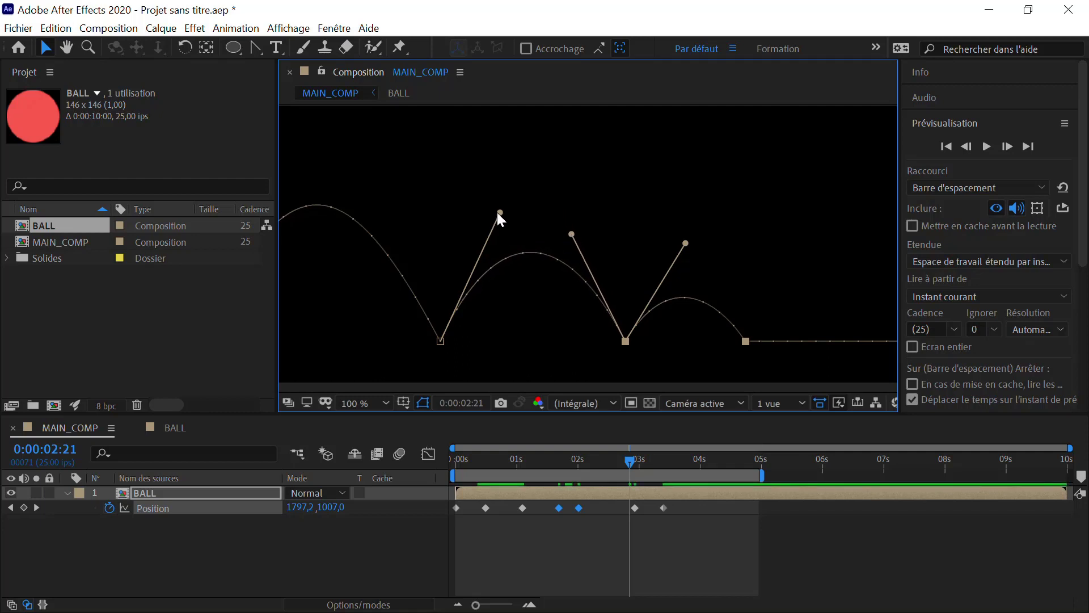
pyautogui.moveTo(500, 213); pyautogui.dragTo(488, 236)
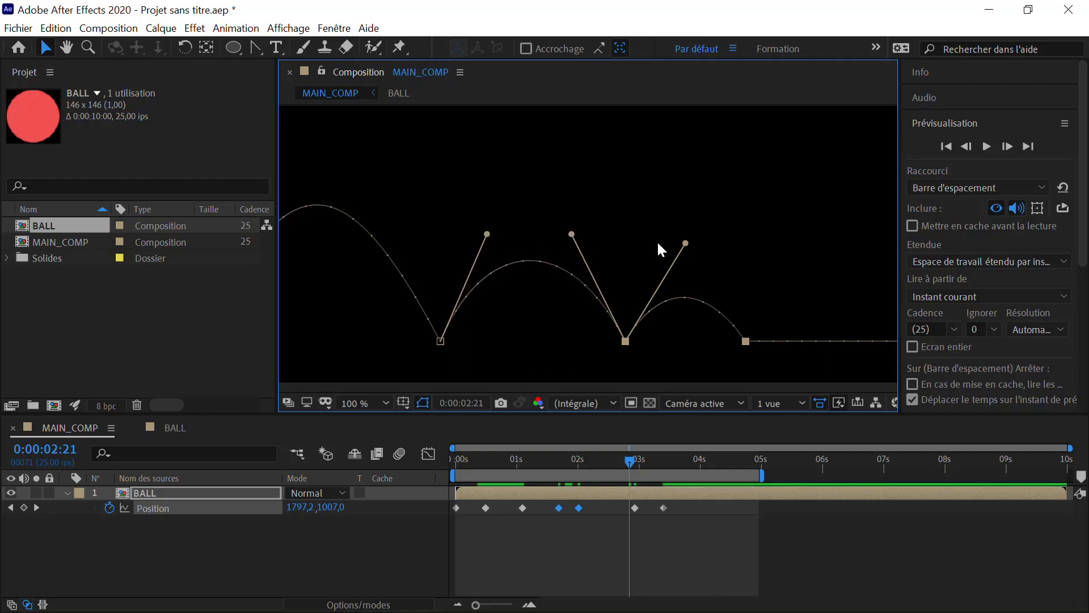
pyautogui.moveTo(686, 244); pyautogui.dragTo(672, 278)
pyautogui.scroll(-2, 581, 234)
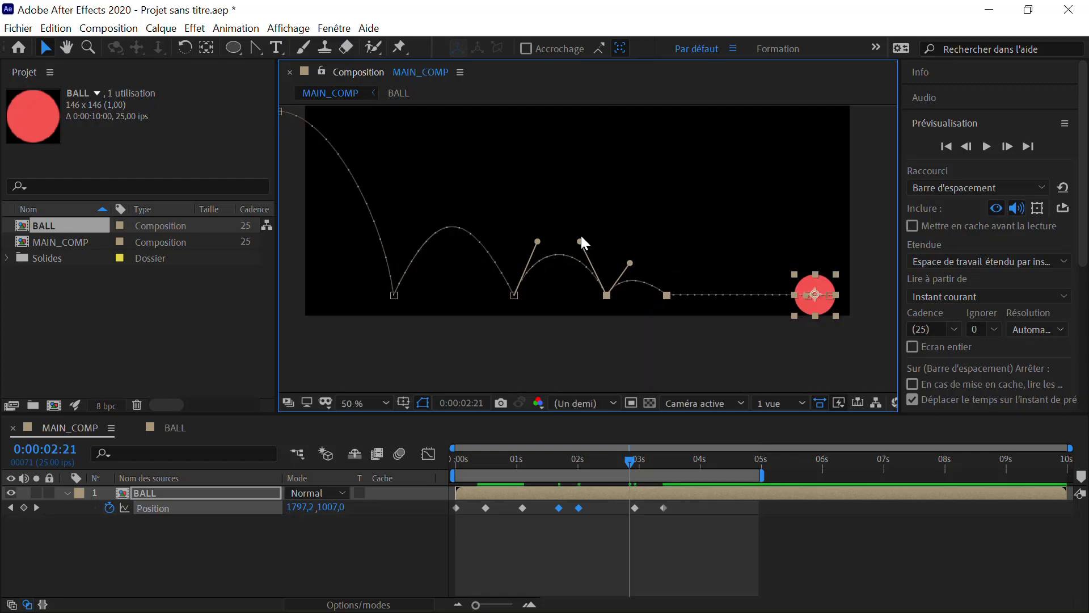
# Preview the animation with the ball deselected to judge the lowered second and third bounces
pyautogui.click(574, 313)
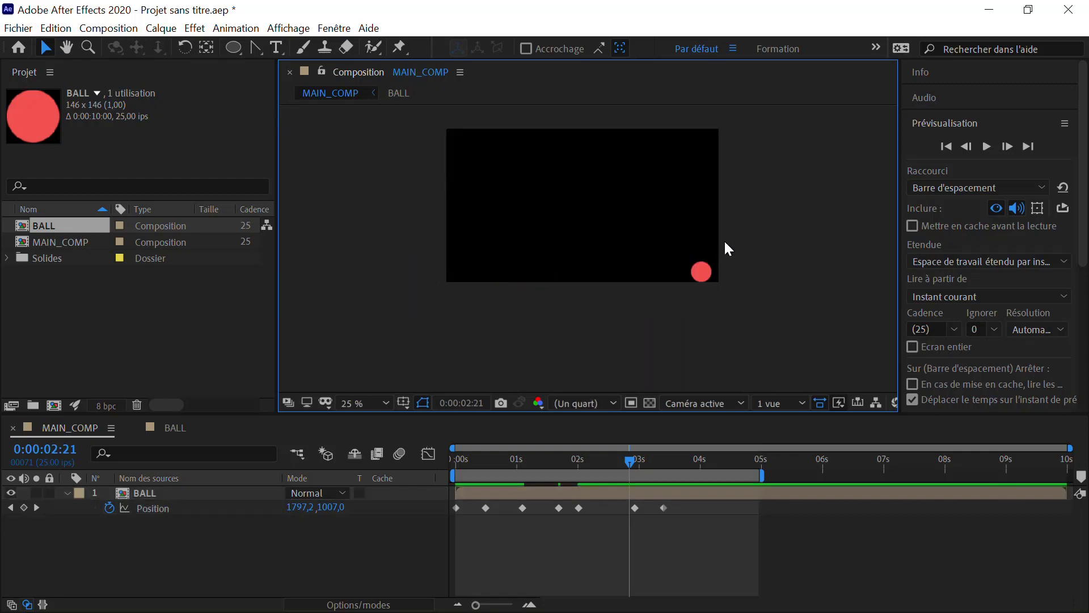
pyautogui.click(987, 146)
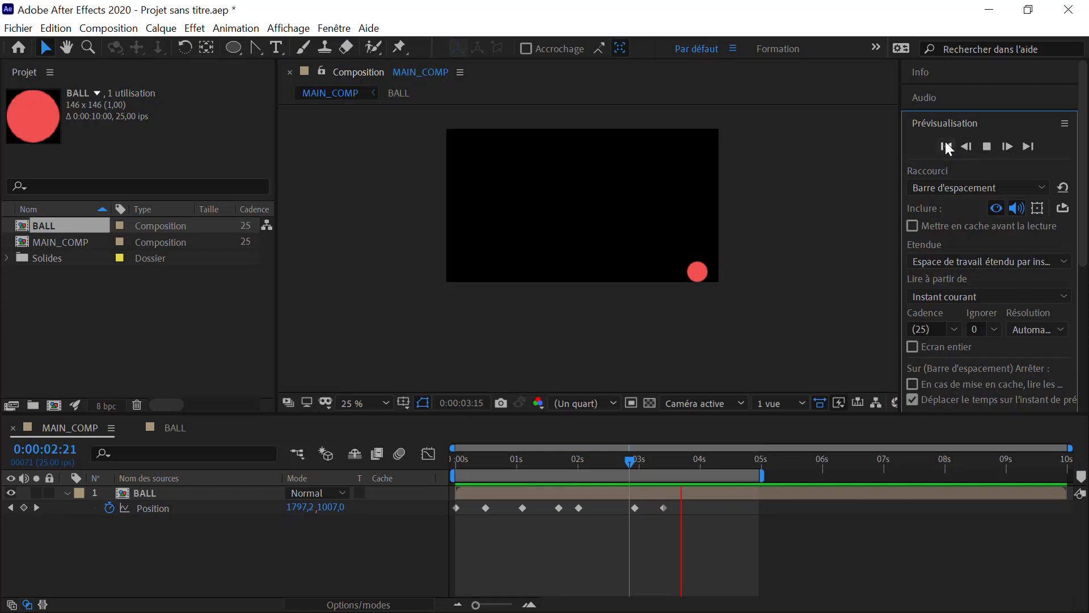
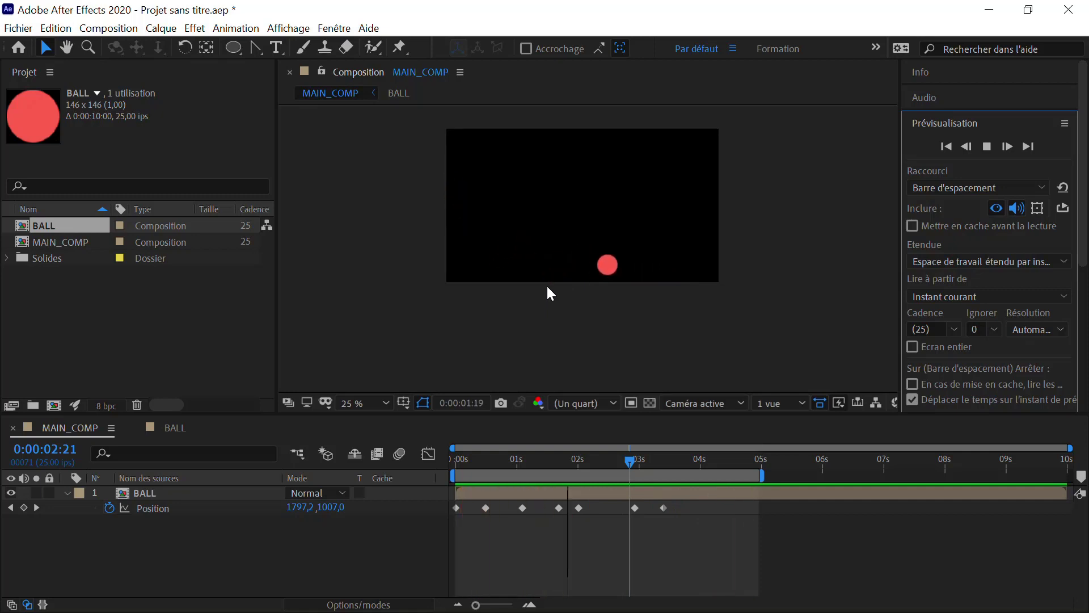
pyautogui.click(966, 147)
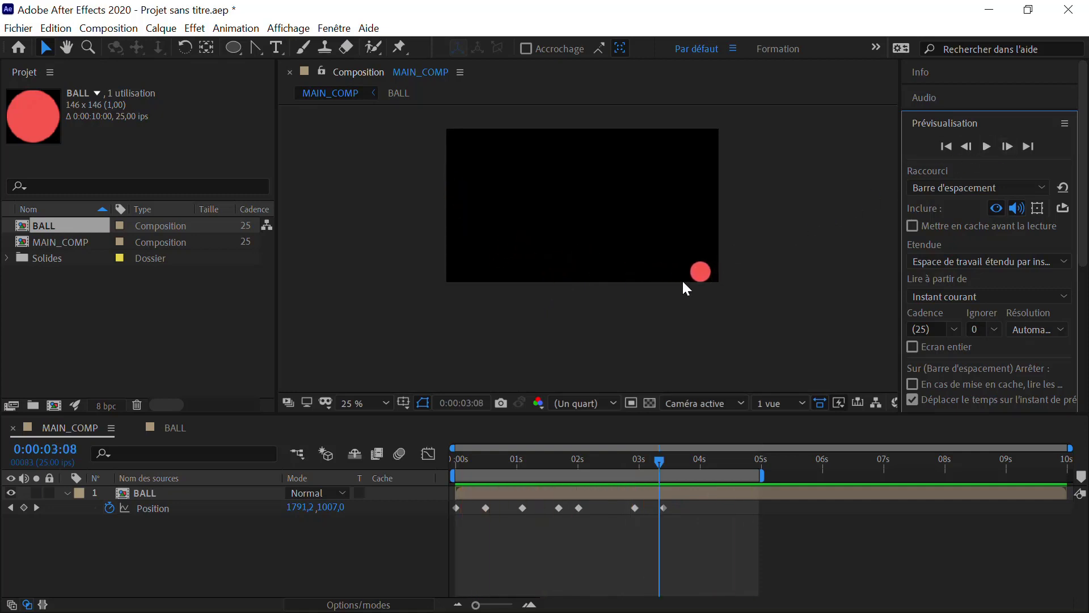
# Shift the Position path left by about 30 px from the second ground contact onward, and about 22 px more from the third contact onward
pyautogui.moveTo(478, 523); pyautogui.dragTo(665, 502)
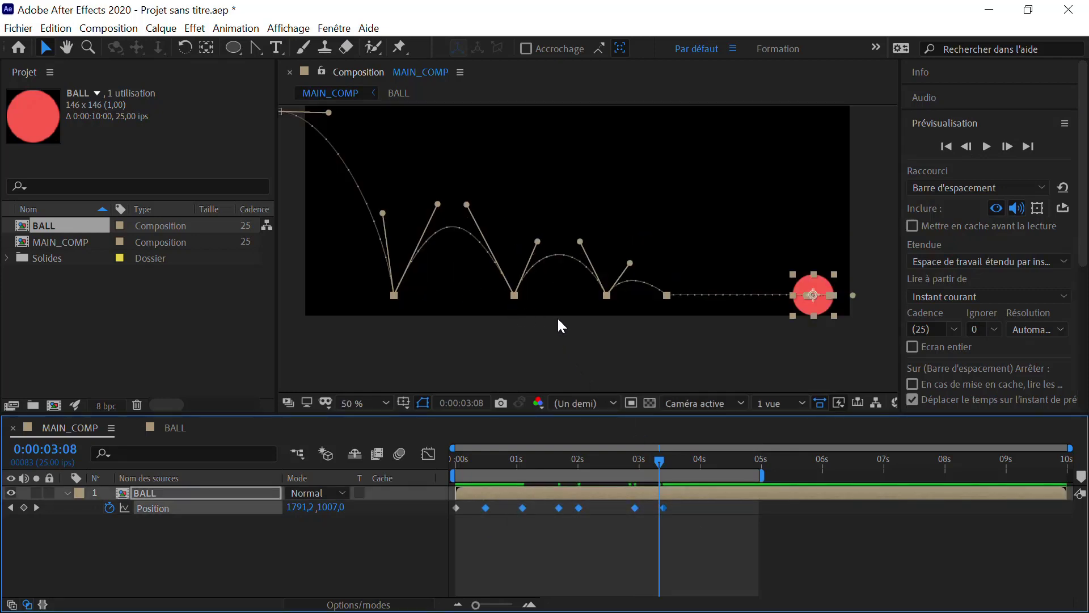
pyautogui.moveTo(519, 519); pyautogui.dragTo(723, 495)
pyautogui.click(513, 296)
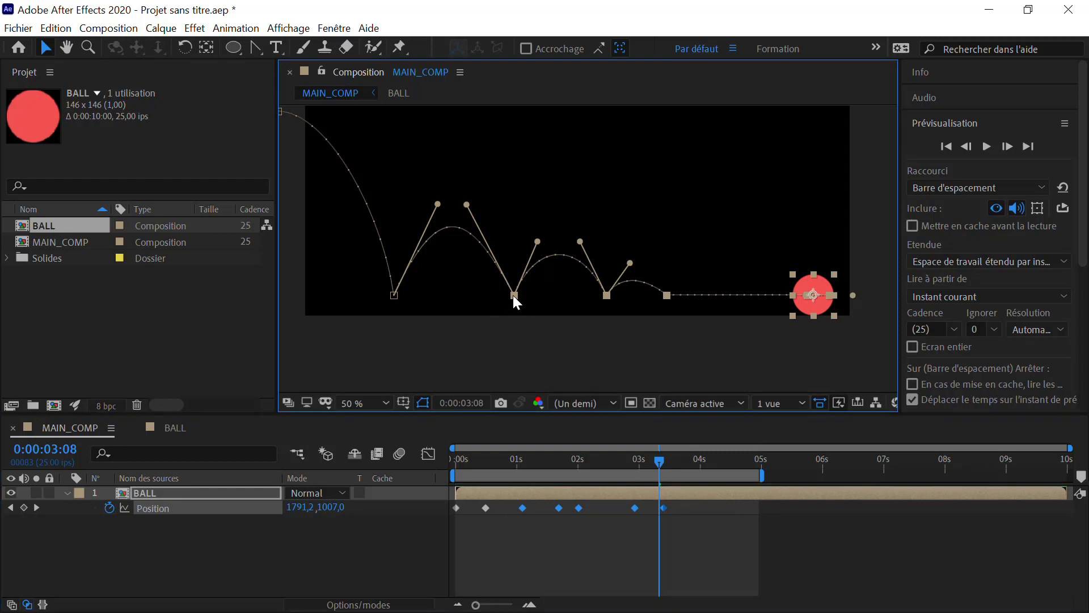
pyautogui.moveTo(513, 295); pyautogui.dragTo(504, 297)
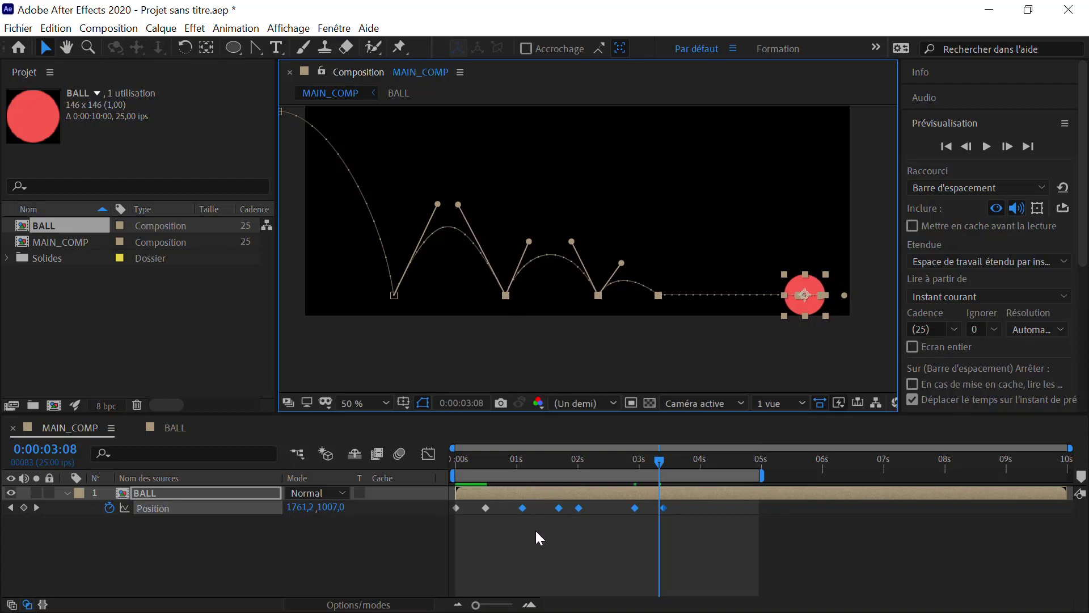
pyautogui.moveTo(535, 528); pyautogui.dragTo(710, 460)
pyautogui.moveTo(600, 294); pyautogui.dragTo(594, 294)
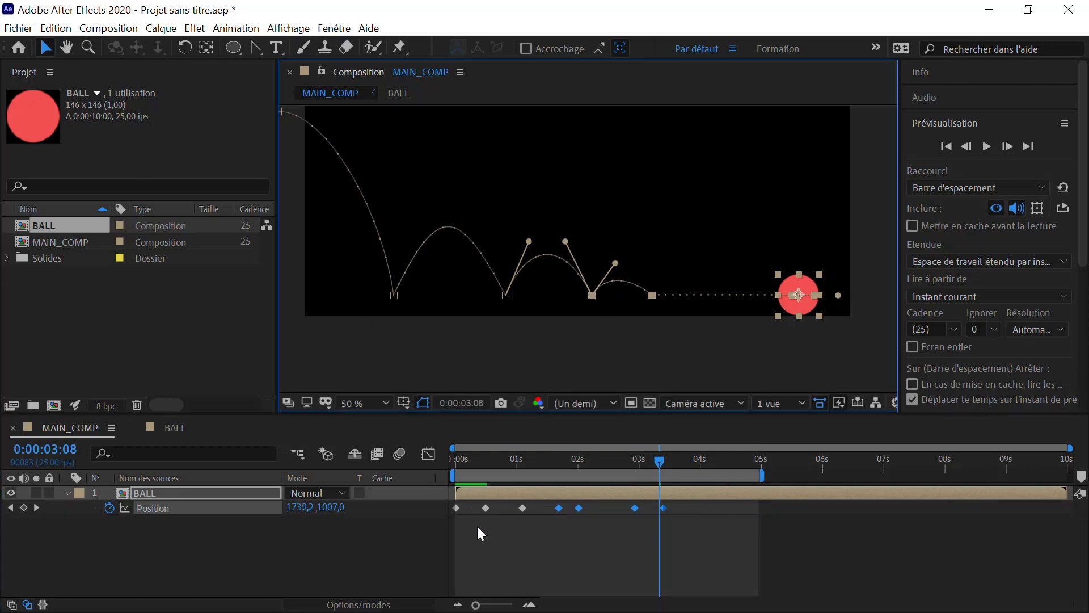
# Widen the first bounce's arc by spreading apart its path handles at the first and second ground contacts
pyautogui.moveTo(479, 529); pyautogui.dragTo(672, 493)
pyautogui.moveTo(472, 544); pyautogui.dragTo(542, 502)
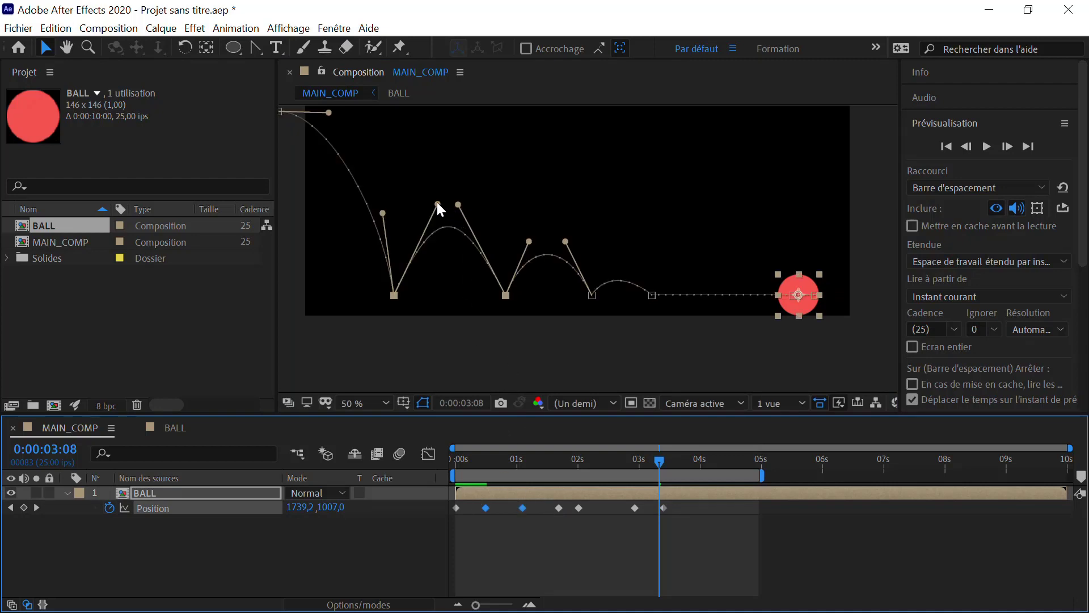
pyautogui.moveTo(437, 202); pyautogui.dragTo(414, 204)
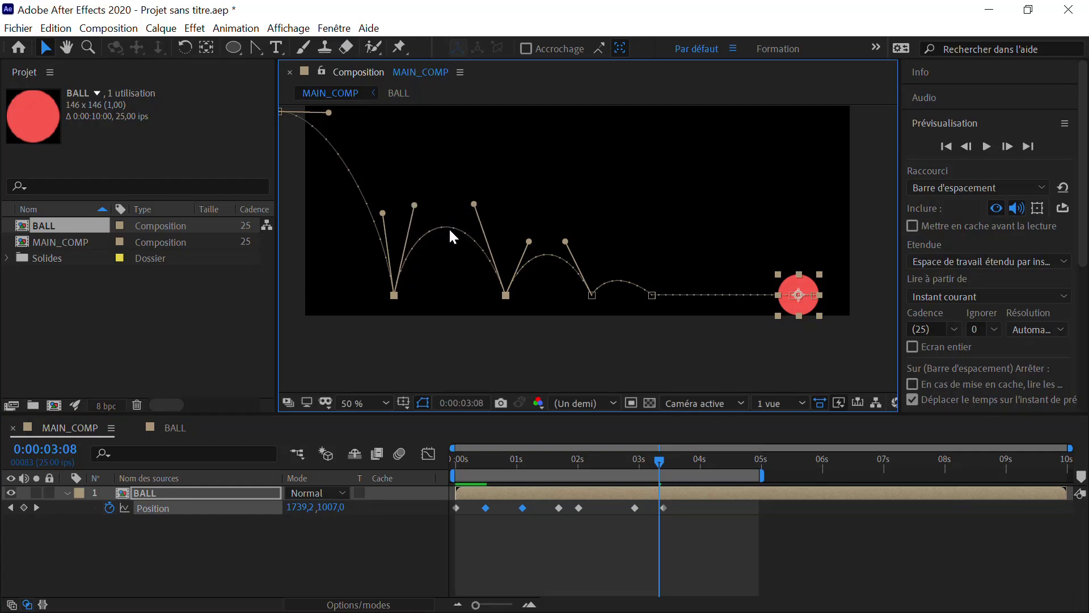
pyautogui.press(',')
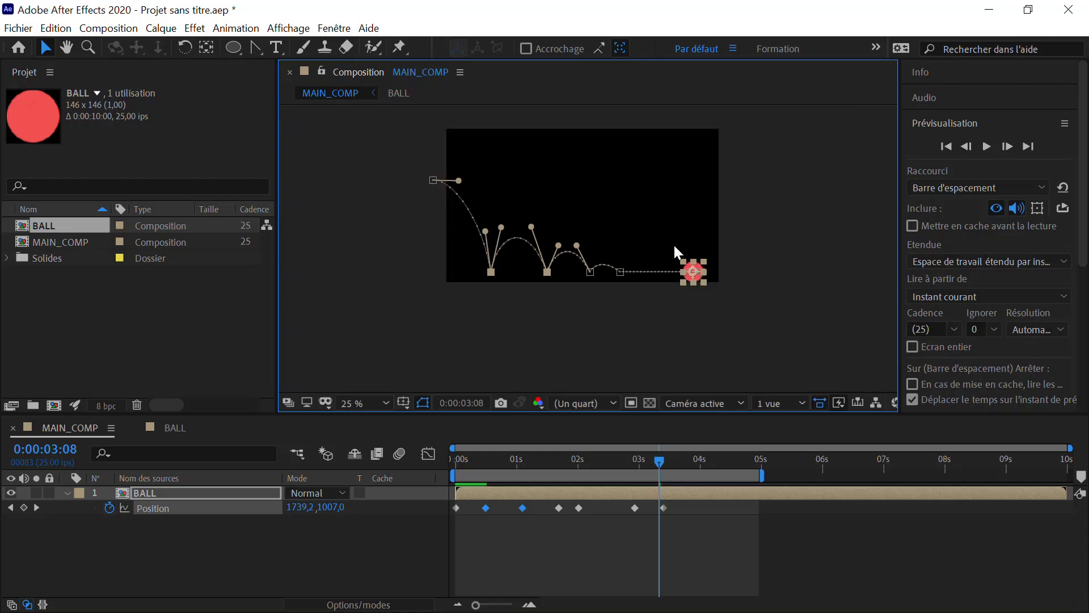
# Preview the ball's motion with the tightened bounce spacing and the wider first arc
pyautogui.press('F2')
pyautogui.click(985, 147)
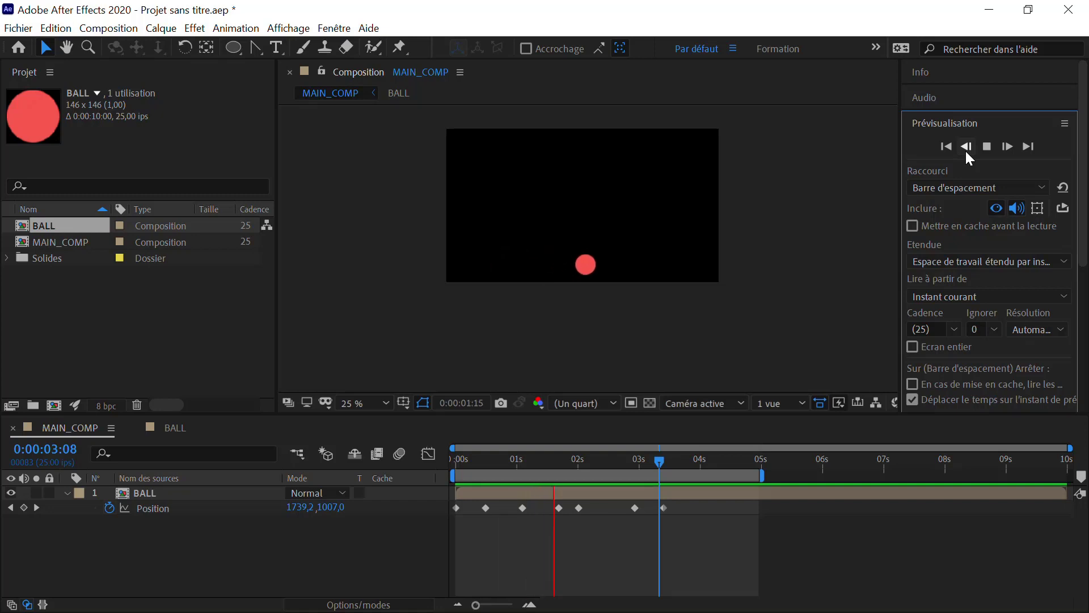
pyautogui.click(986, 147)
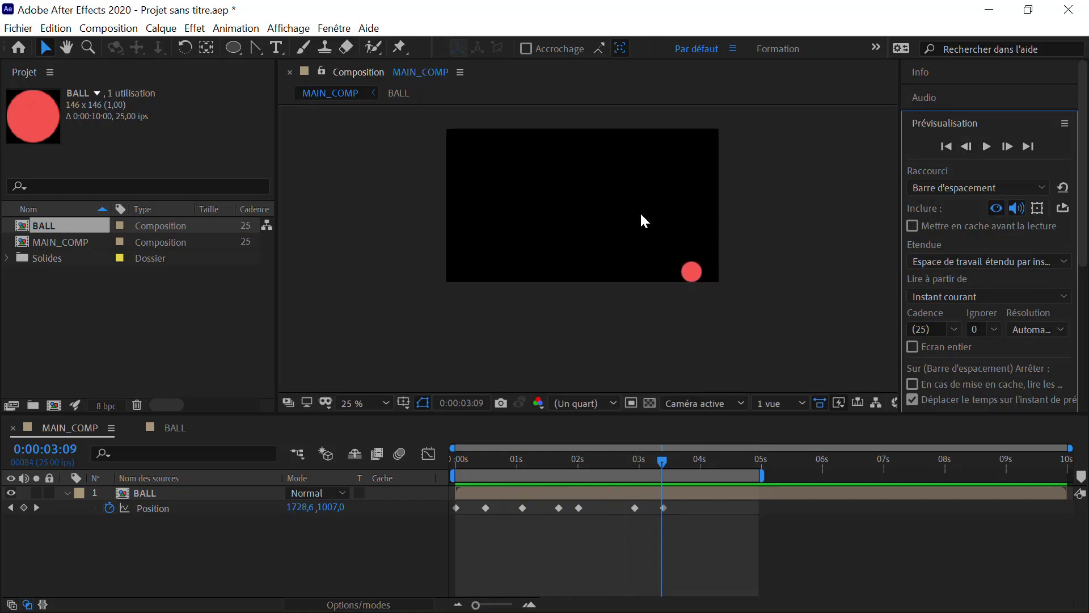
# Examine the ball's position across the Position keyframes between 0:00:01:09 and 0:00:02:09, varying the timeline's time zoom
pyautogui.moveTo(618, 461); pyautogui.dragTo(540, 457)
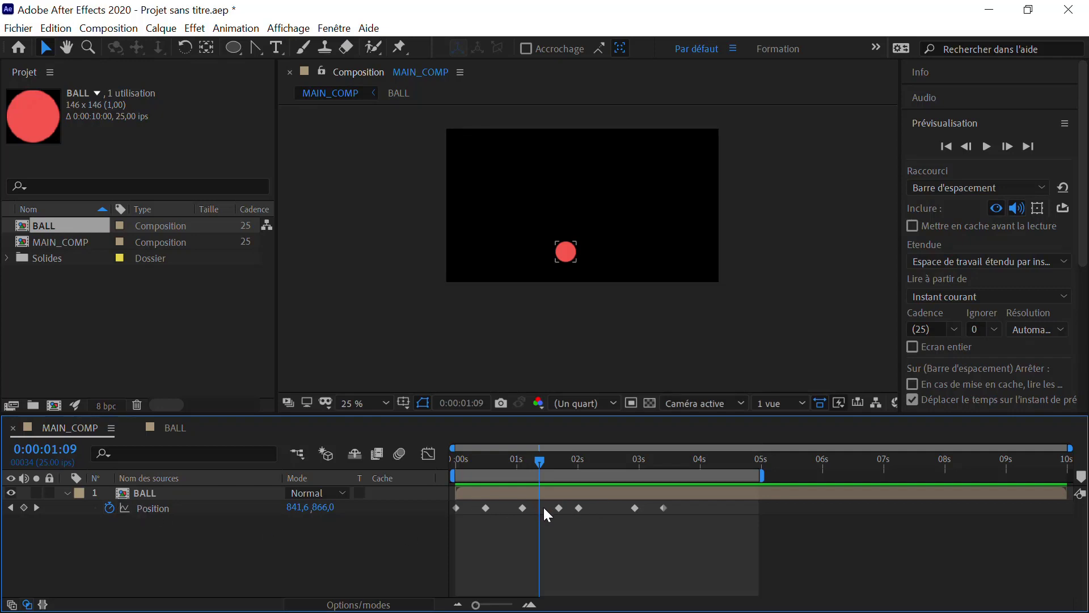
pyautogui.press('j')
pyautogui.press('k')
pyautogui.press('k')
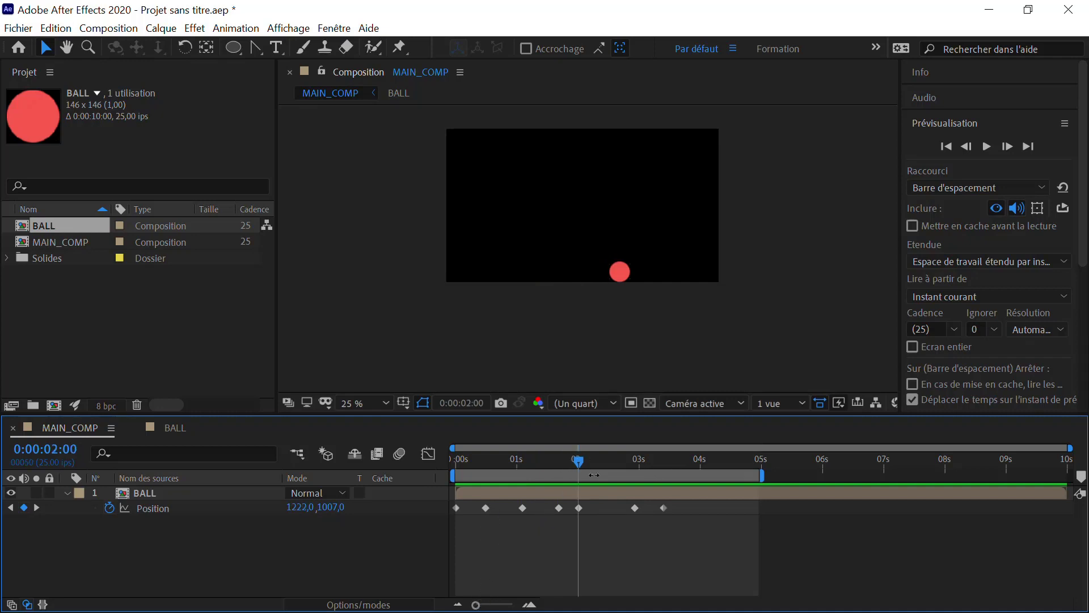
pyautogui.click(568, 499)
pyautogui.scroll(3, 557, 503)
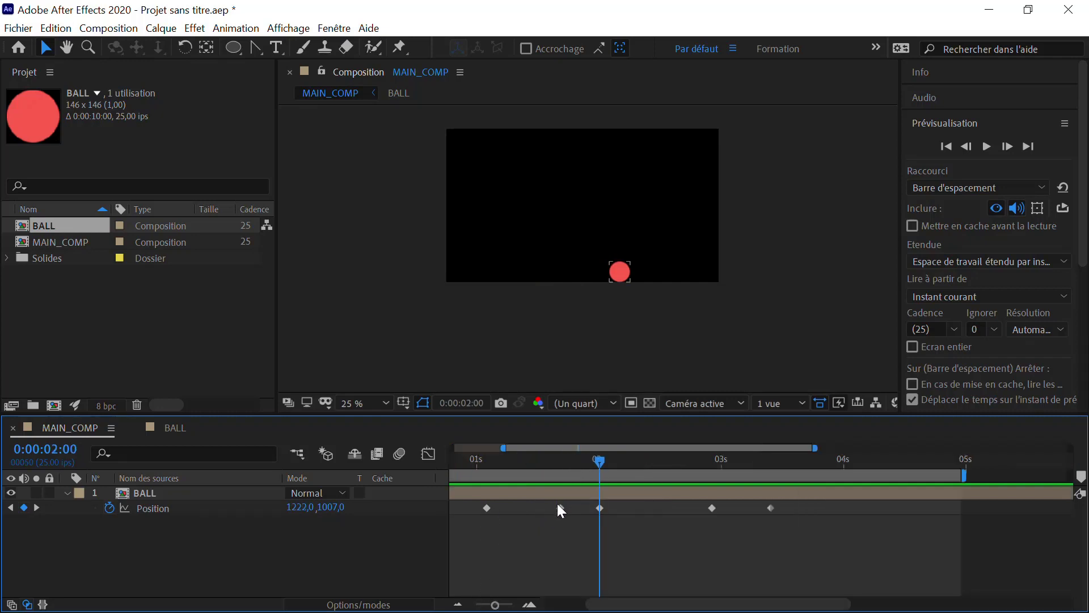
pyautogui.scroll(-3, 557, 502)
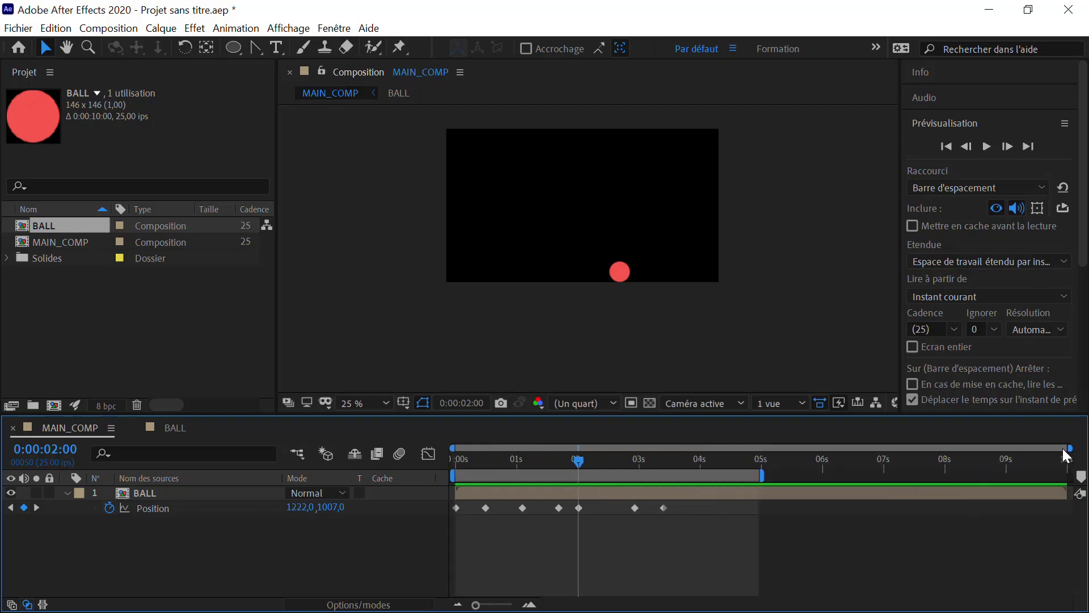
pyautogui.moveTo(1058, 448)
pyautogui.mouseDown()
pyautogui.moveTo(727, 448)
pyautogui.moveTo(1072, 441)
pyautogui.mouseUp()
pyautogui.moveTo(452, 447)
pyautogui.mouseDown()
pyautogui.moveTo(506, 448)
pyautogui.moveTo(456, 446)
pyautogui.mouseUp()
pyautogui.moveTo(586, 464)
pyautogui.mouseDown()
pyautogui.moveTo(611, 463)
pyautogui.moveTo(601, 461)
pyautogui.mouseUp()
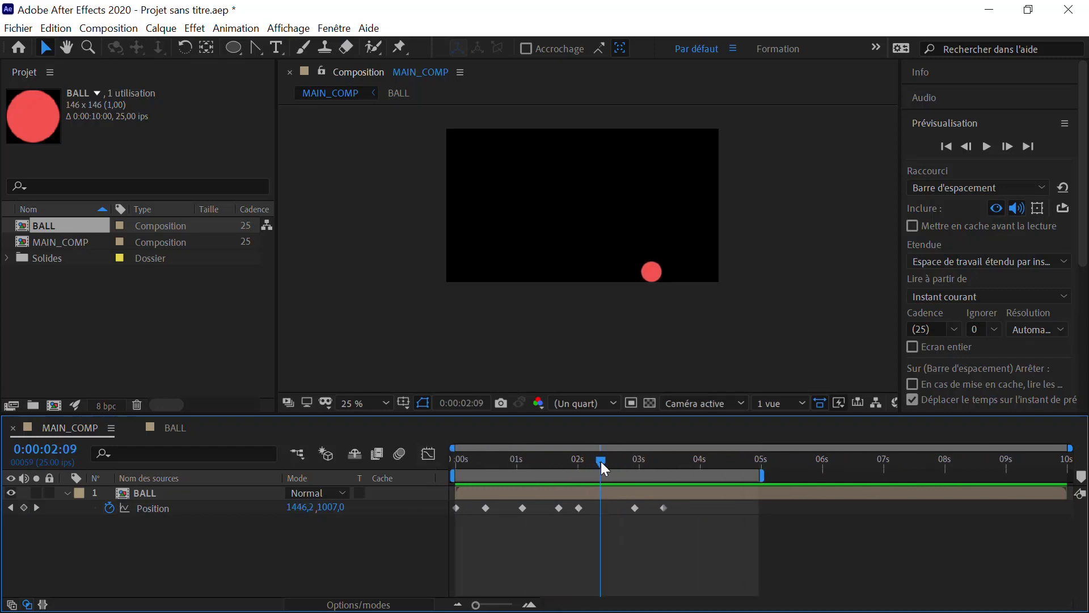
# Set the work area to run from the start of the composition to about 4 seconds
pyautogui.click(411, 493)
pyautogui.moveTo(765, 475); pyautogui.dragTo(719, 474)
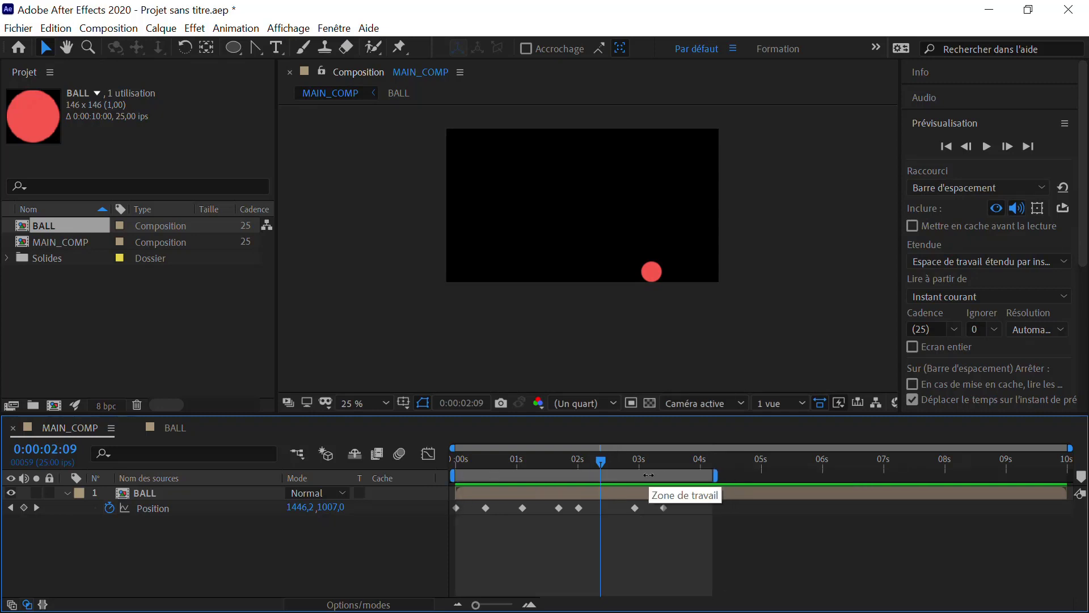
pyautogui.press('n')
pyautogui.press('b')
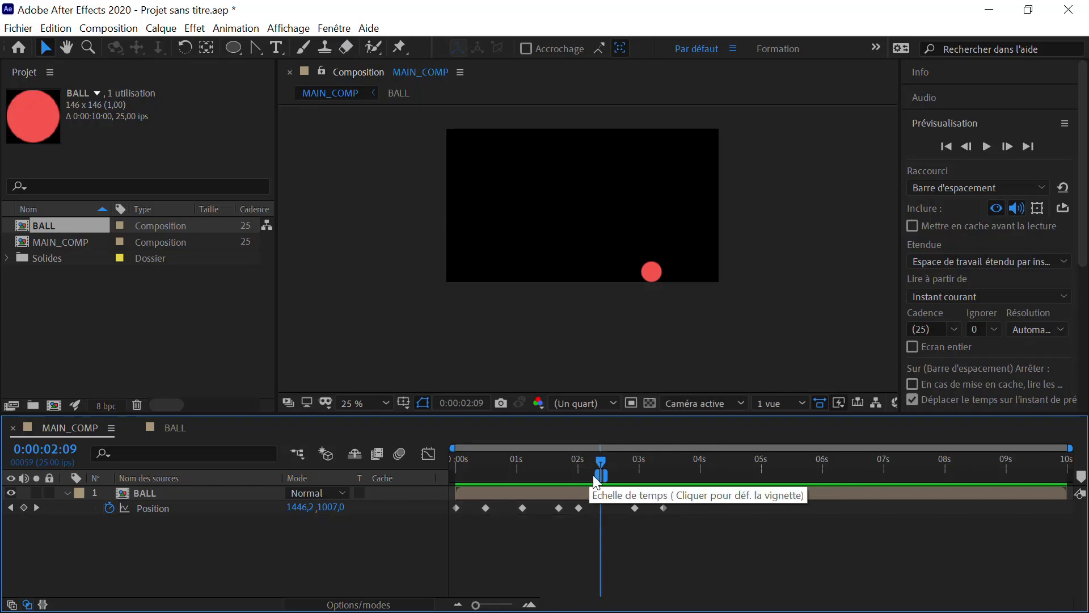
pyautogui.moveTo(592, 474); pyautogui.dragTo(452, 475)
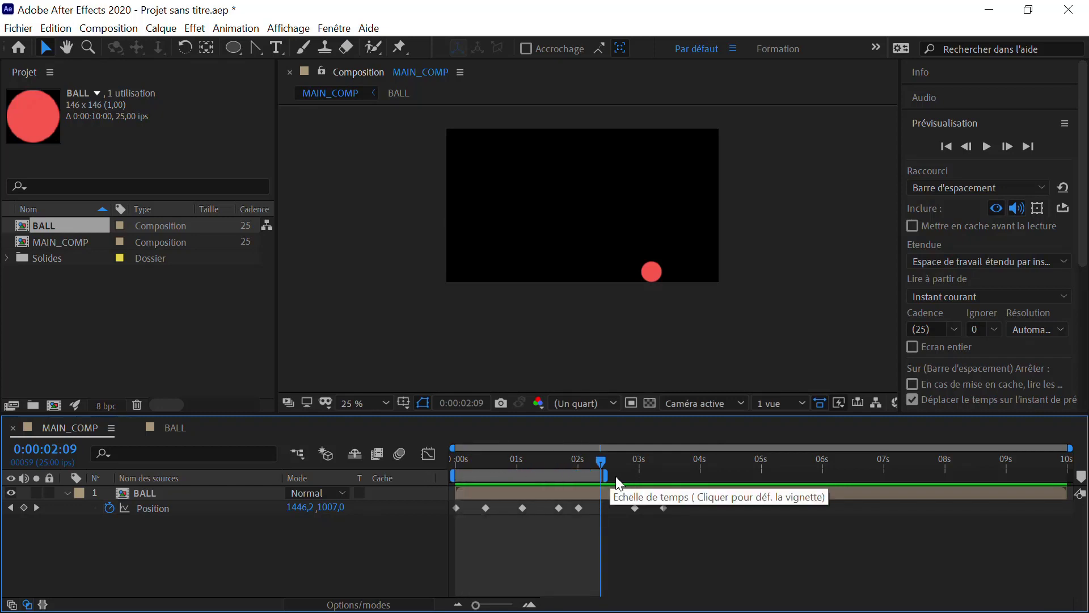
pyautogui.moveTo(608, 476); pyautogui.dragTo(701, 475)
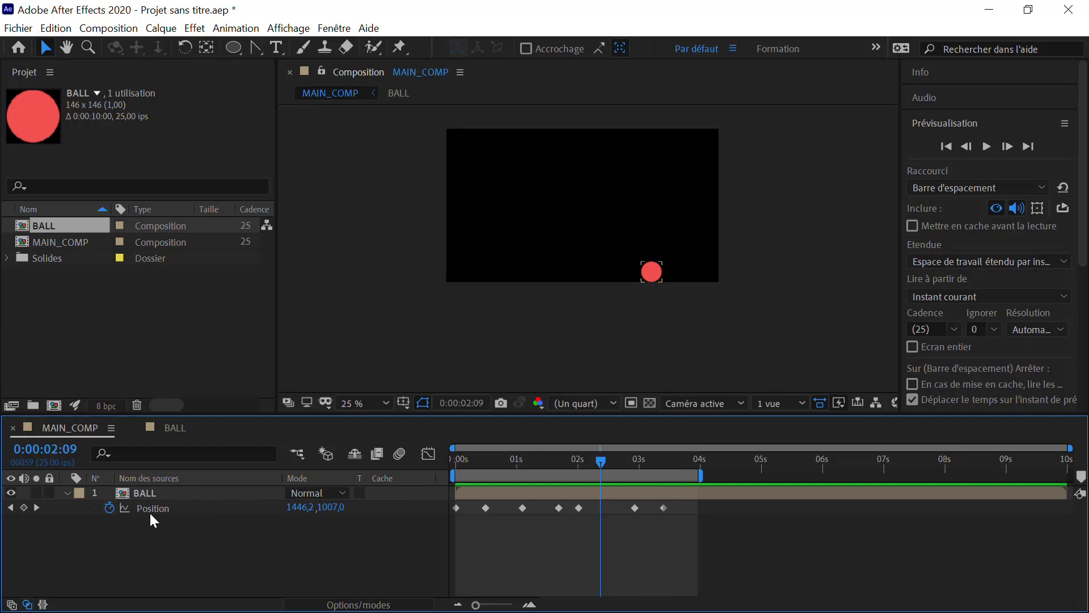
# Show the BALL layer's Rotation alongside Position and preview the bounces within the shortened work area
pyautogui.hotkey('shift', 'r')
pyautogui.moveTo(588, 471); pyautogui.dragTo(445, 464)
pyautogui.click(988, 146)
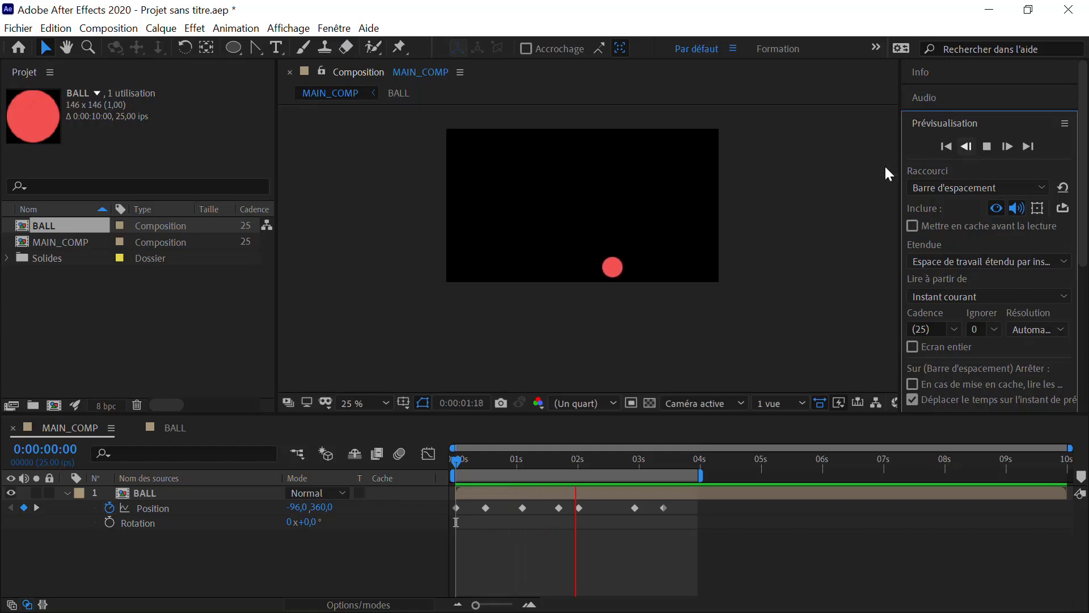
pyautogui.click(560, 475)
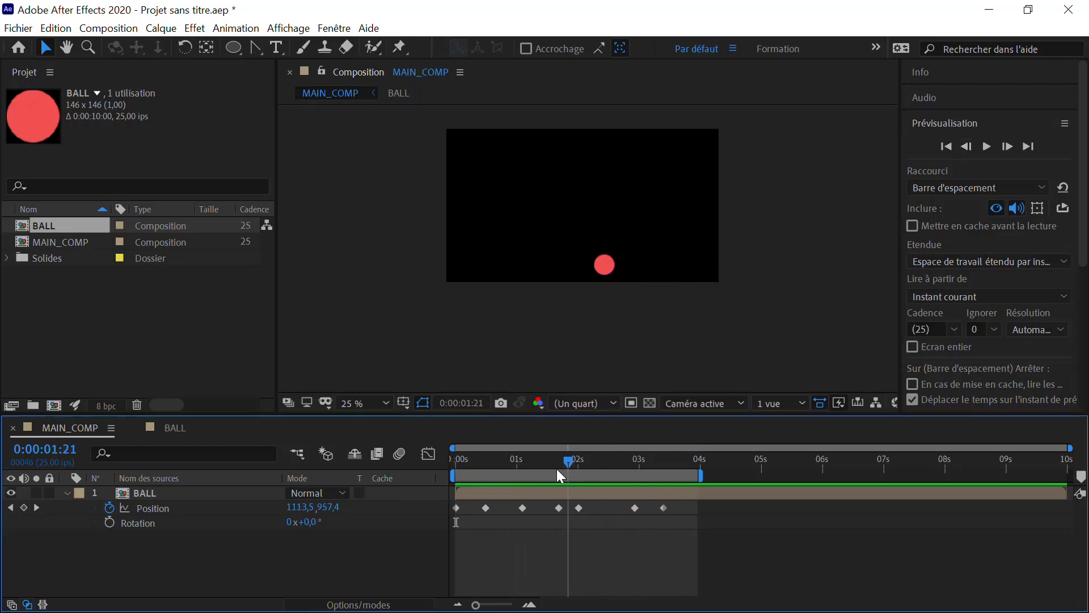
pyautogui.moveTo(557, 469); pyautogui.dragTo(476, 466)
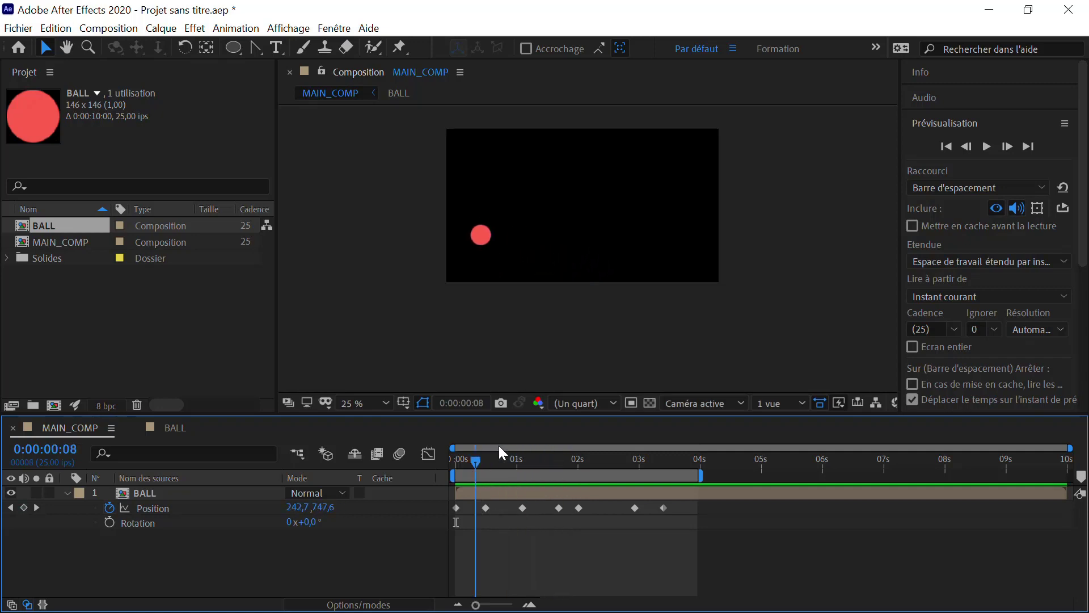
pyautogui.click(986, 147)
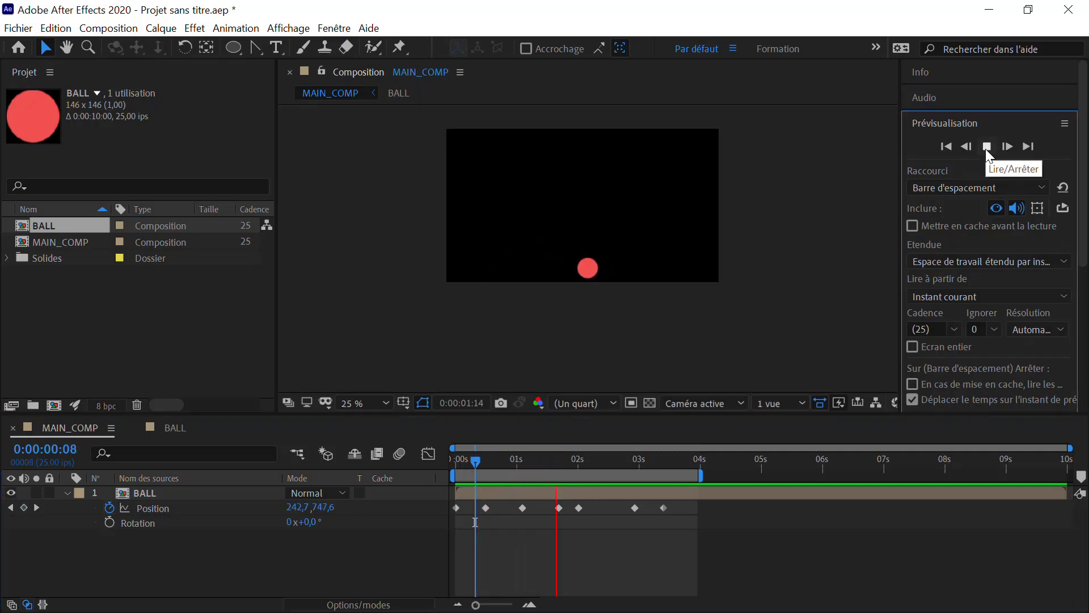
# Flatten the second bounce further at 0:00:01:09 by lowering and shortening the path handles on both sides of its arc
pyautogui.click(633, 272)
pyautogui.click(631, 273)
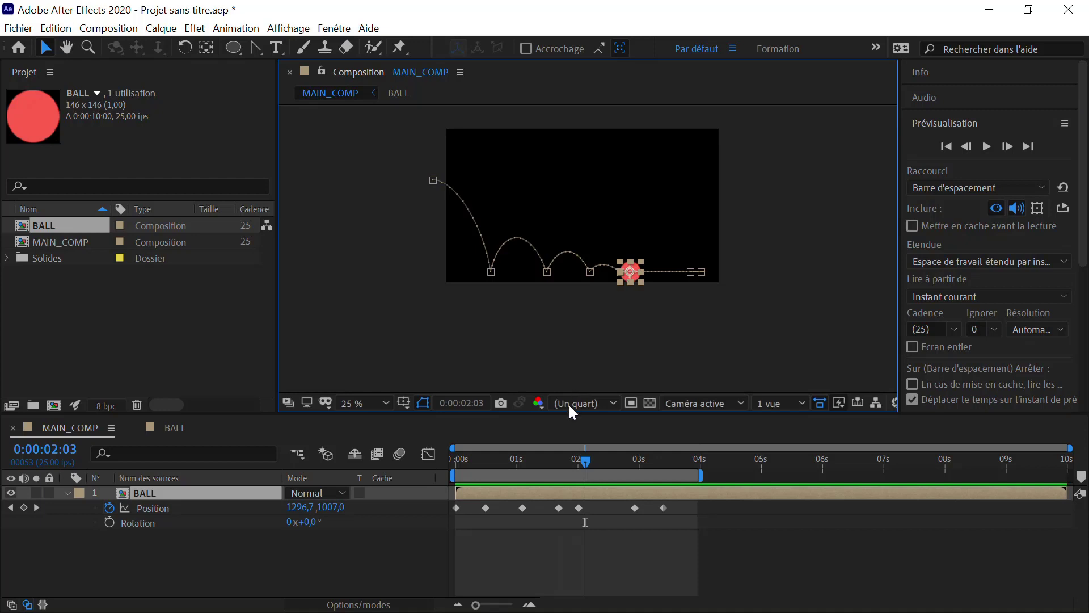
pyautogui.moveTo(585, 462); pyautogui.dragTo(561, 499)
pyautogui.press('.')
pyautogui.press('.')
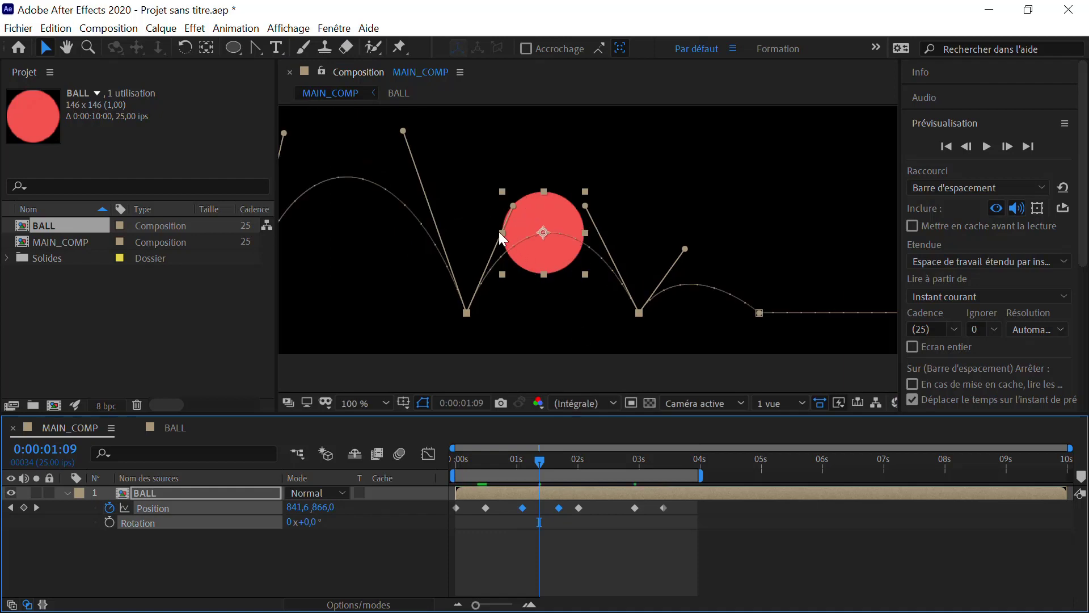
pyautogui.click(500, 230)
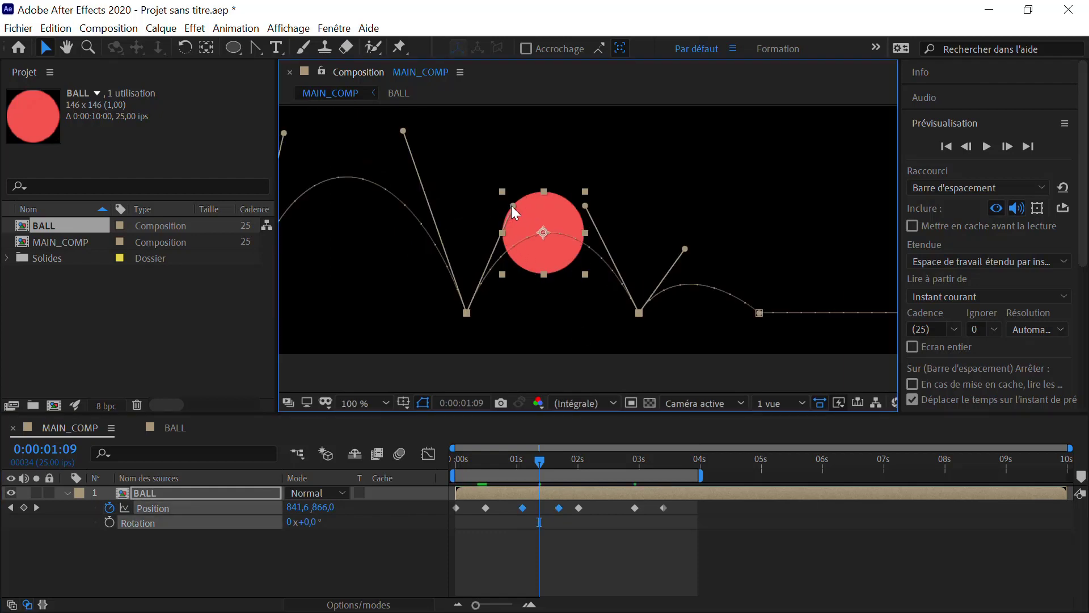
pyautogui.moveTo(512, 206); pyautogui.dragTo(493, 253)
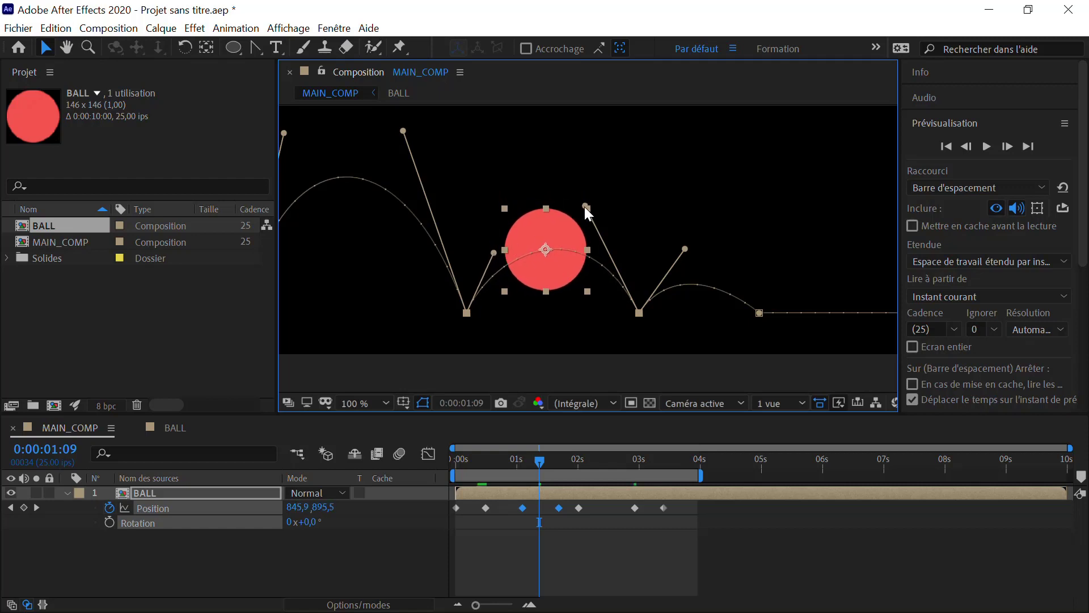
pyautogui.moveTo(585, 206); pyautogui.dragTo(600, 234)
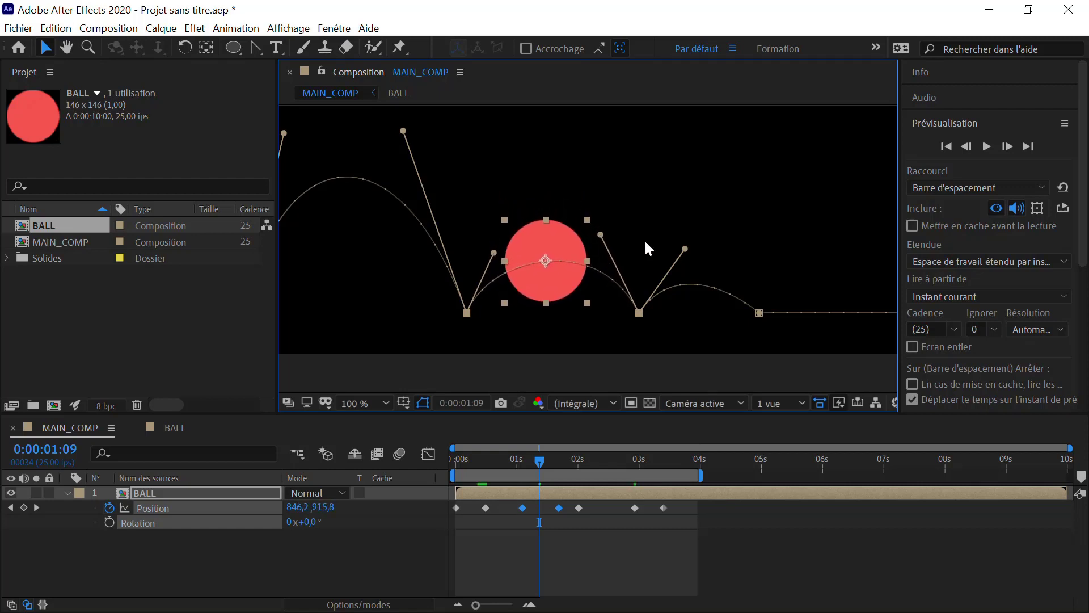
# Lower the third bounce slightly by pulling down the path handle at the start of its arc
pyautogui.moveTo(688, 250); pyautogui.dragTo(652, 297)
pyautogui.press(',')
pyautogui.press(',')
pyautogui.press(',')
pyautogui.press(',')
pyautogui.click(640, 315)
# Preview the bounce animation twice to judge the adjusted arcs
pyautogui.click(983, 146)
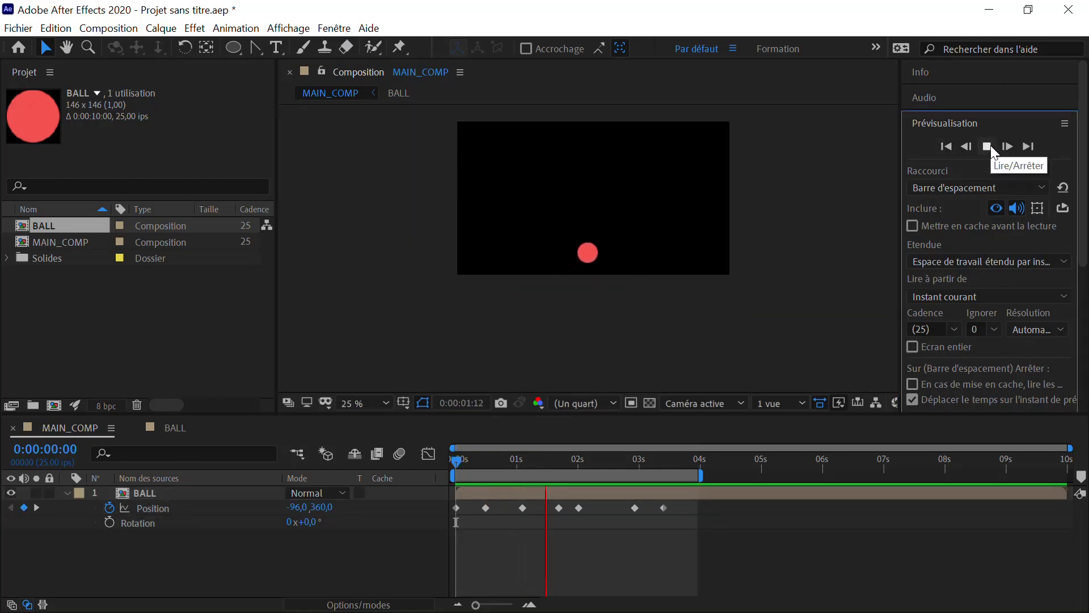
pyautogui.click(987, 147)
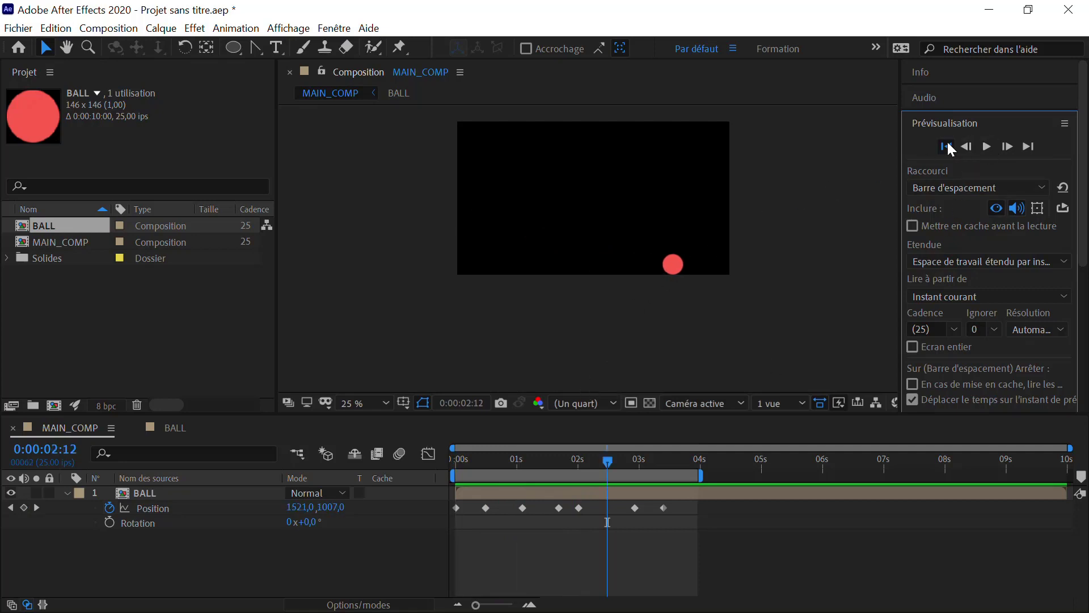
pyautogui.click(987, 147)
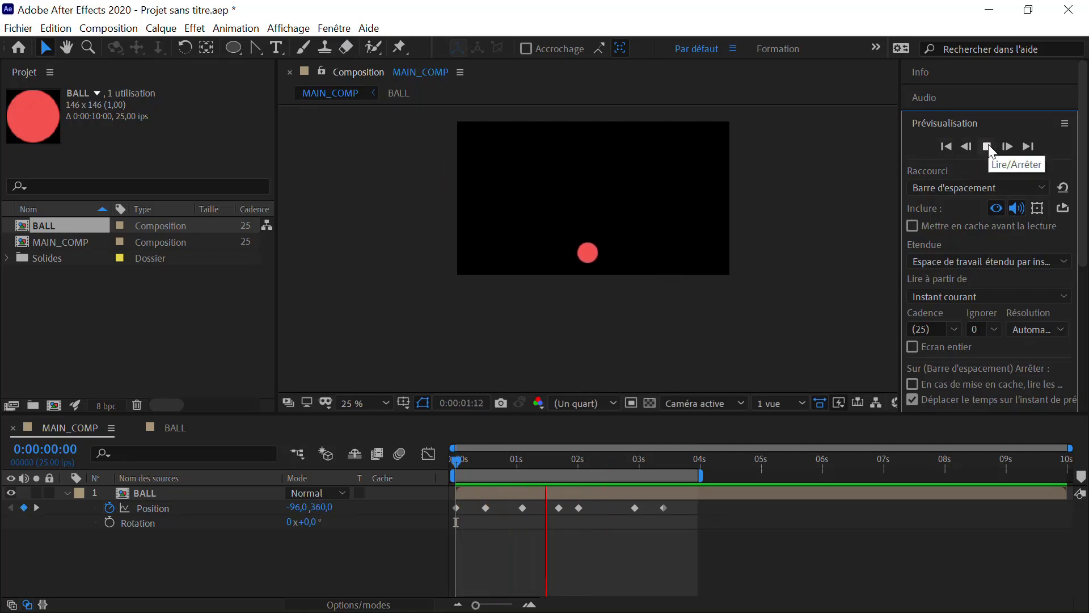
pyautogui.click(988, 147)
# Raise the second bounce at 0:00:01:13 by steepening both path handles of its arc, and steepen the third bounce's starting handle
pyautogui.moveTo(562, 461)
pyautogui.mouseDown()
pyautogui.moveTo(503, 462)
pyautogui.moveTo(548, 454)
pyautogui.mouseUp()
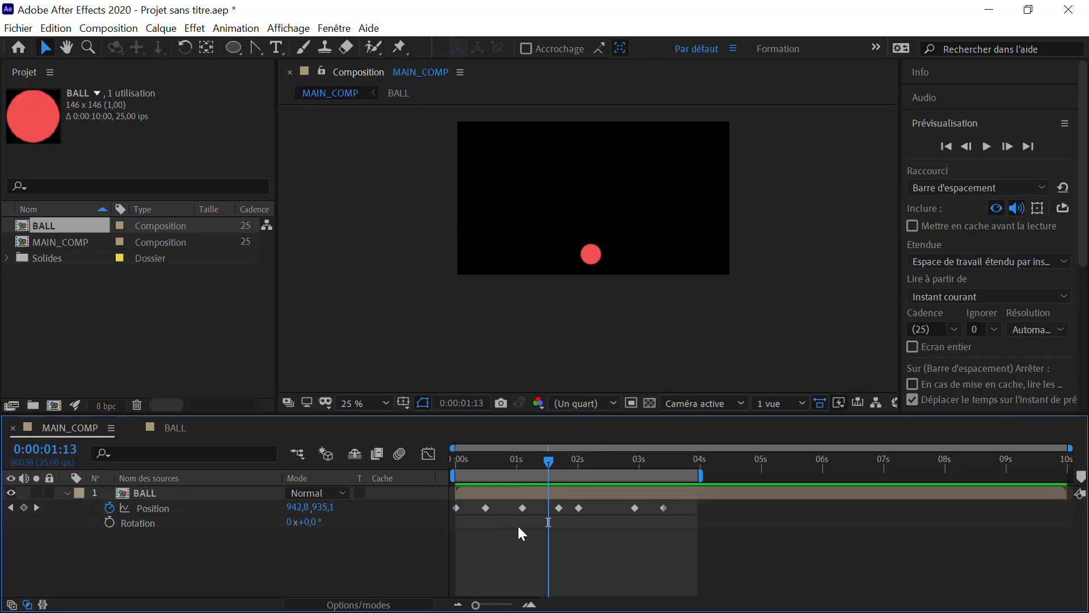
pyautogui.moveTo(517, 524); pyautogui.dragTo(563, 491)
pyautogui.scroll(4, 587, 296)
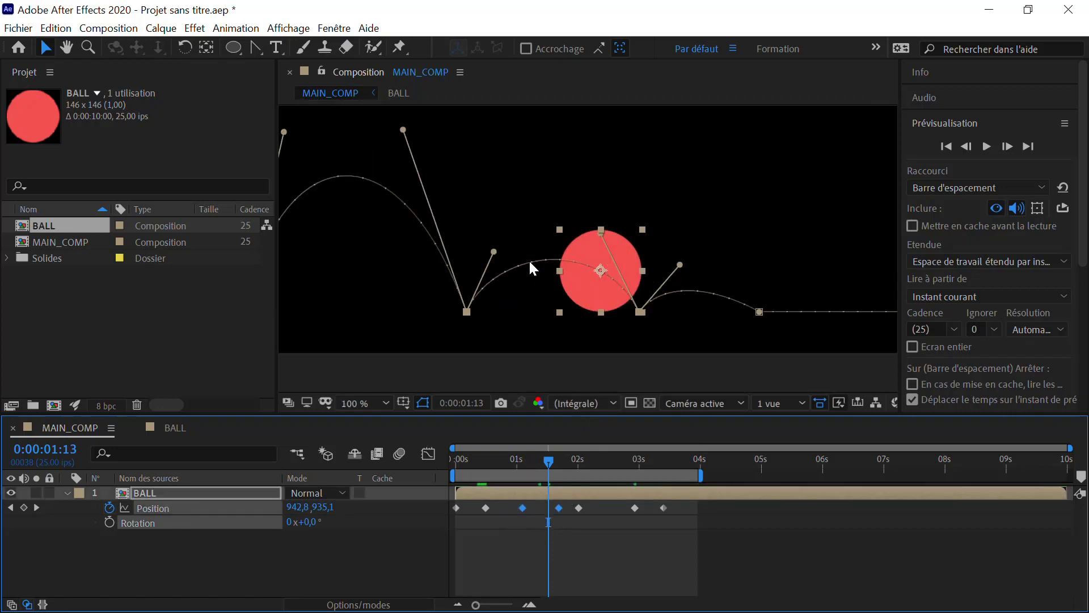
pyautogui.moveTo(496, 253); pyautogui.dragTo(501, 215)
pyautogui.moveTo(601, 232); pyautogui.dragTo(597, 205)
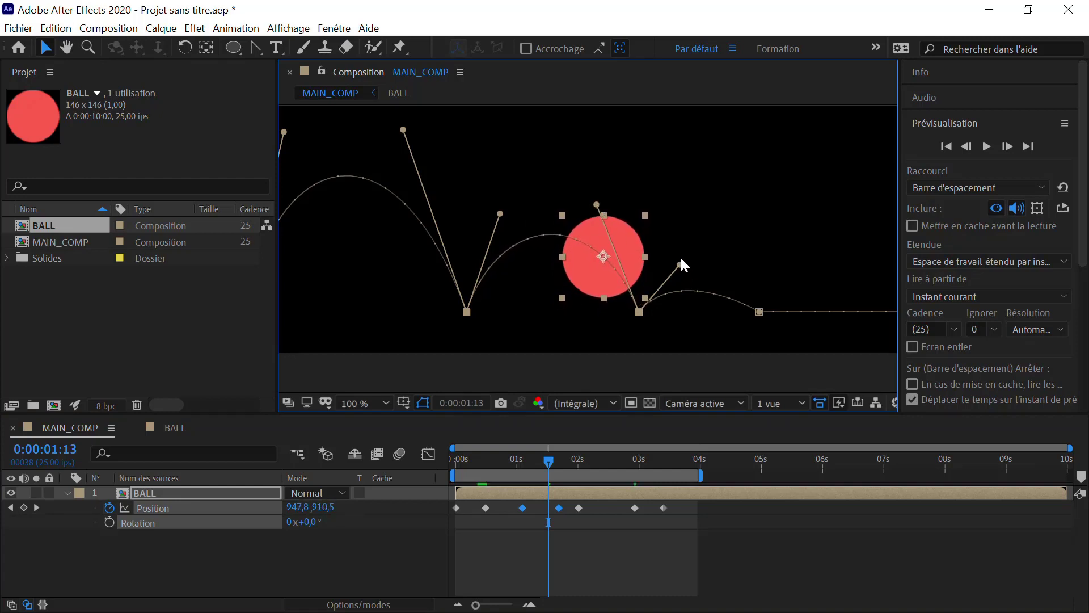
pyautogui.moveTo(683, 264); pyautogui.dragTo(651, 261)
pyautogui.scroll(-4, 650, 261)
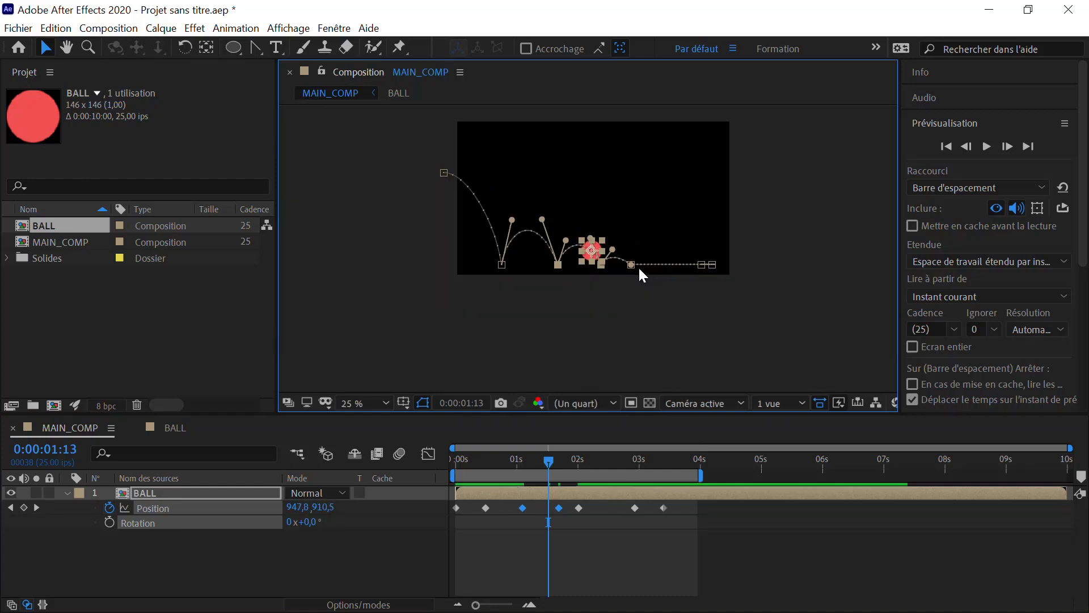
pyautogui.click(573, 312)
pyautogui.click(601, 255)
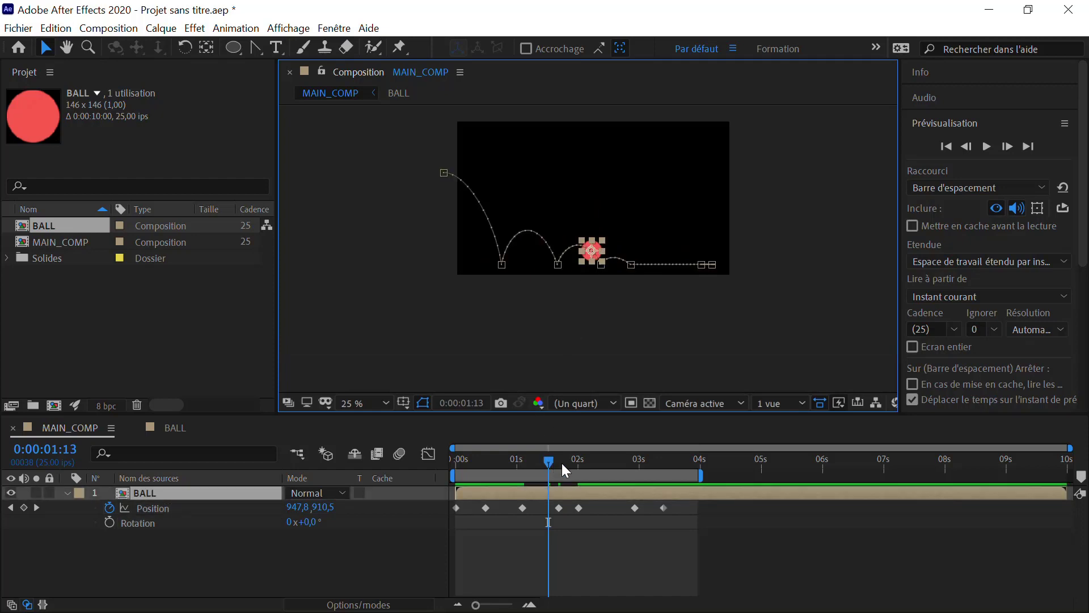
# Fine-tune the third bounce by raising the outgoing path handle of the keyframe where its arc starts
pyautogui.moveTo(563, 464); pyautogui.dragTo(644, 461)
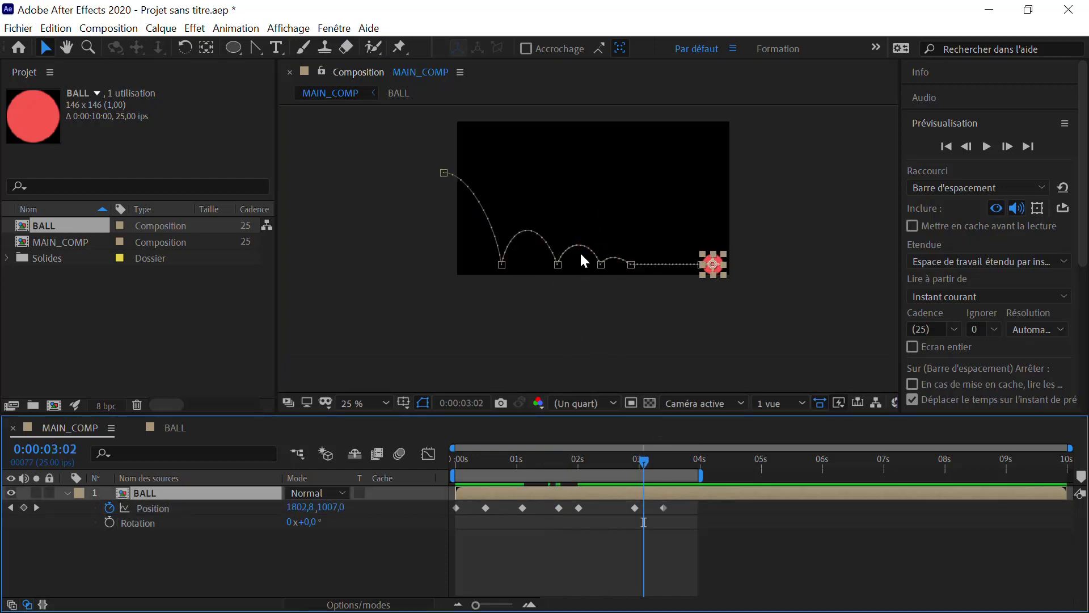
pyautogui.press('.')
pyautogui.press('.')
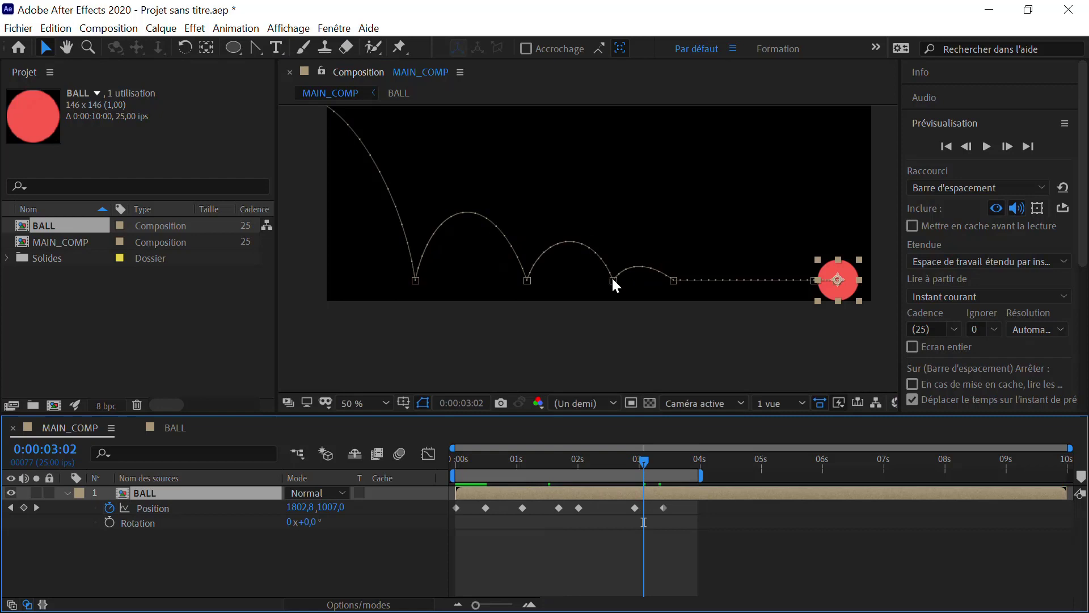
pyautogui.moveTo(617, 277); pyautogui.dragTo(638, 246)
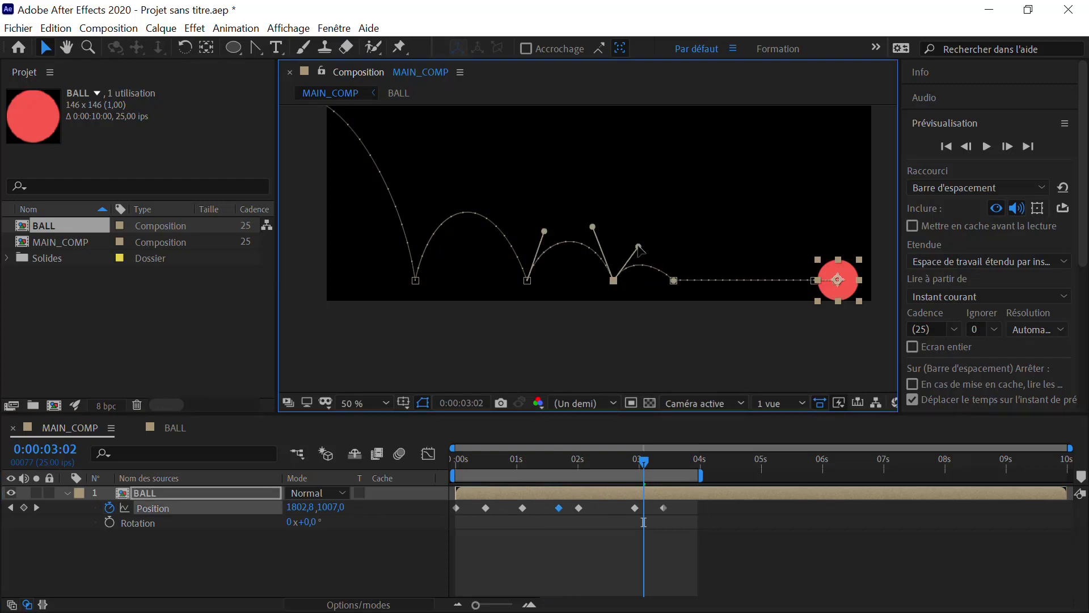
pyautogui.press(',')
pyautogui.press(',')
pyautogui.click(590, 328)
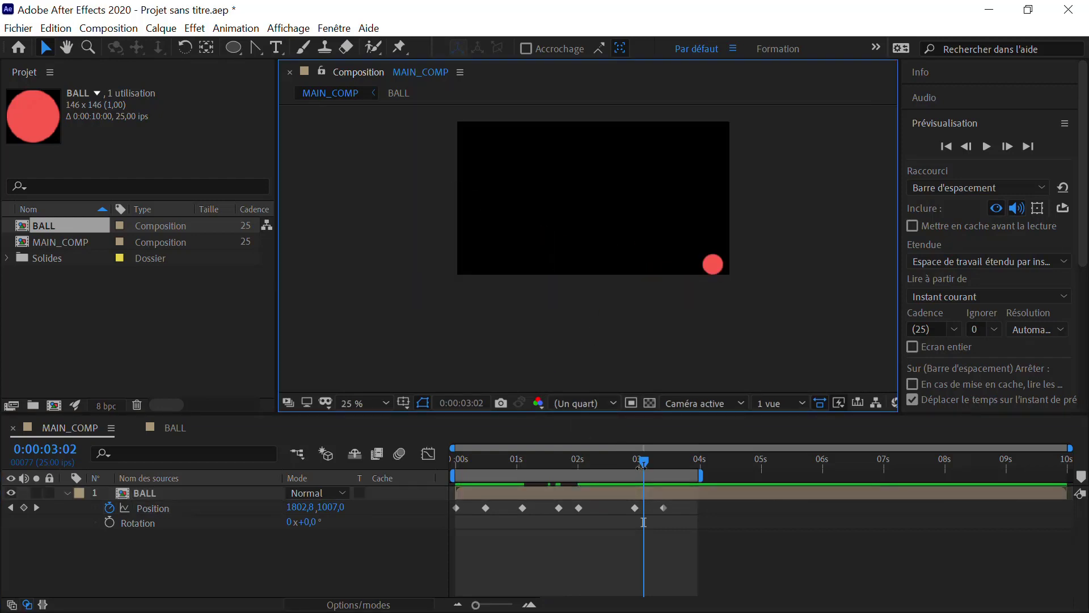
# Preview the animation from the start of the composition to check the reshaped bounces
pyautogui.press('Home')
pyautogui.click(986, 146)
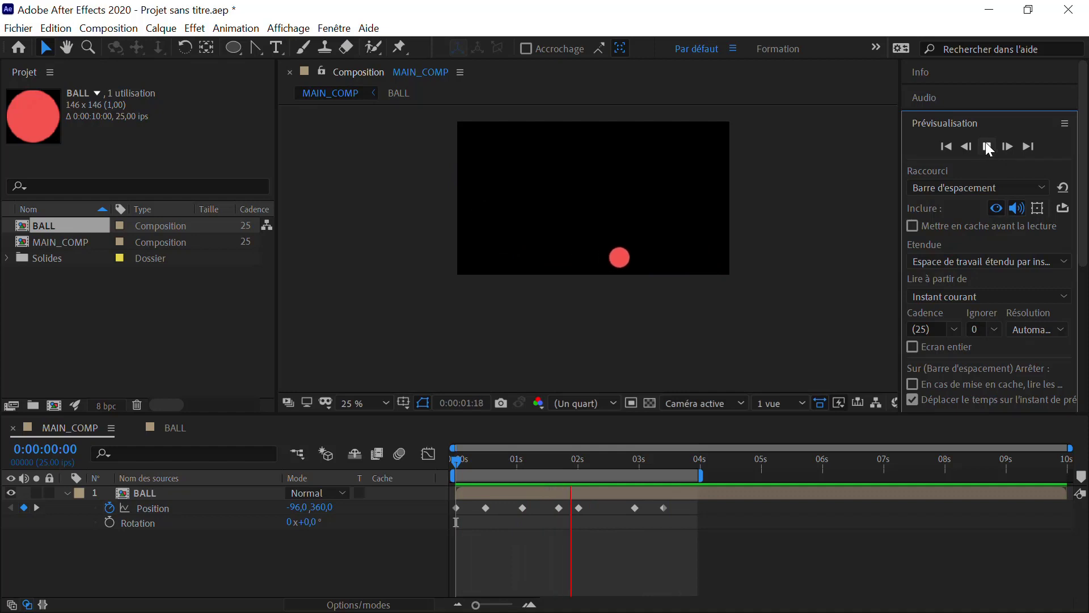
pyautogui.click(987, 147)
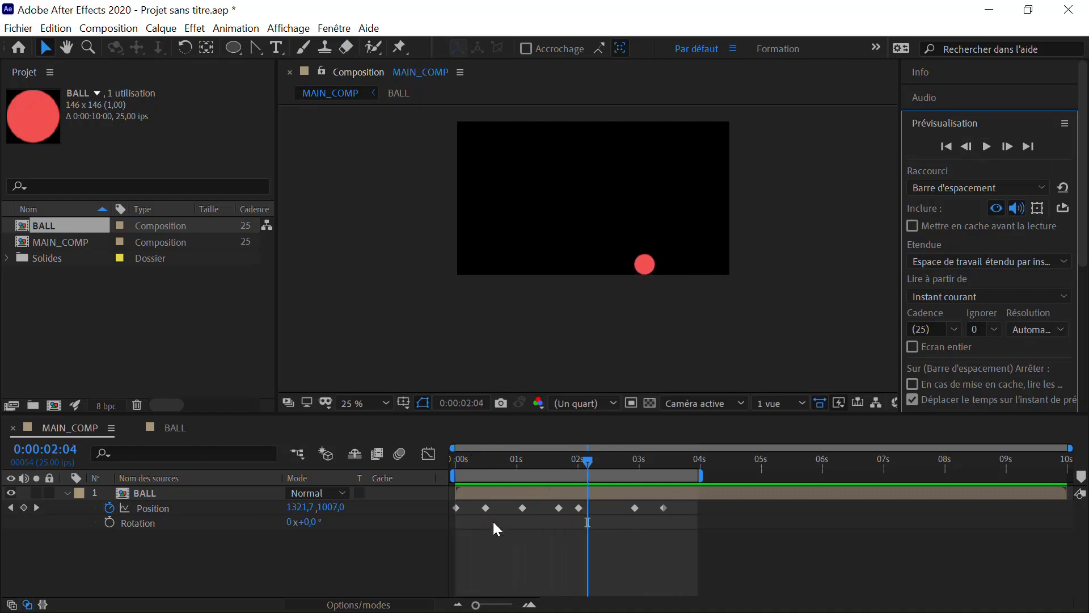
# Shift all Position keyframes from the third one onward about two frames later to lengthen the first bounce
pyautogui.moveTo(479, 530); pyautogui.dragTo(527, 503)
pyautogui.moveTo(549, 462); pyautogui.dragTo(499, 443)
pyautogui.scroll(4, 516, 328)
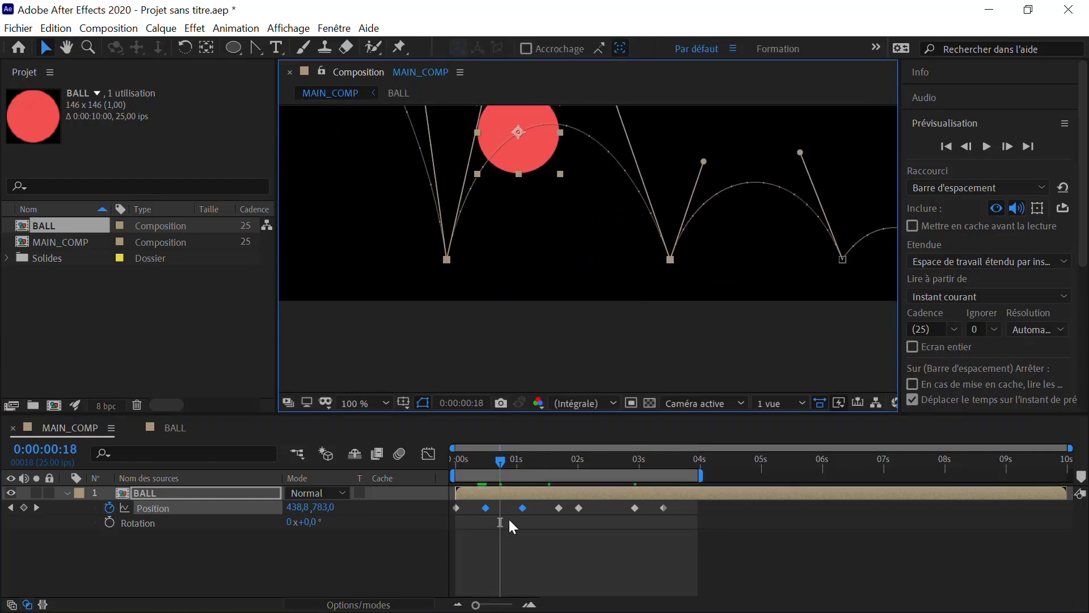
pyautogui.moveTo(509, 517); pyautogui.dragTo(675, 499)
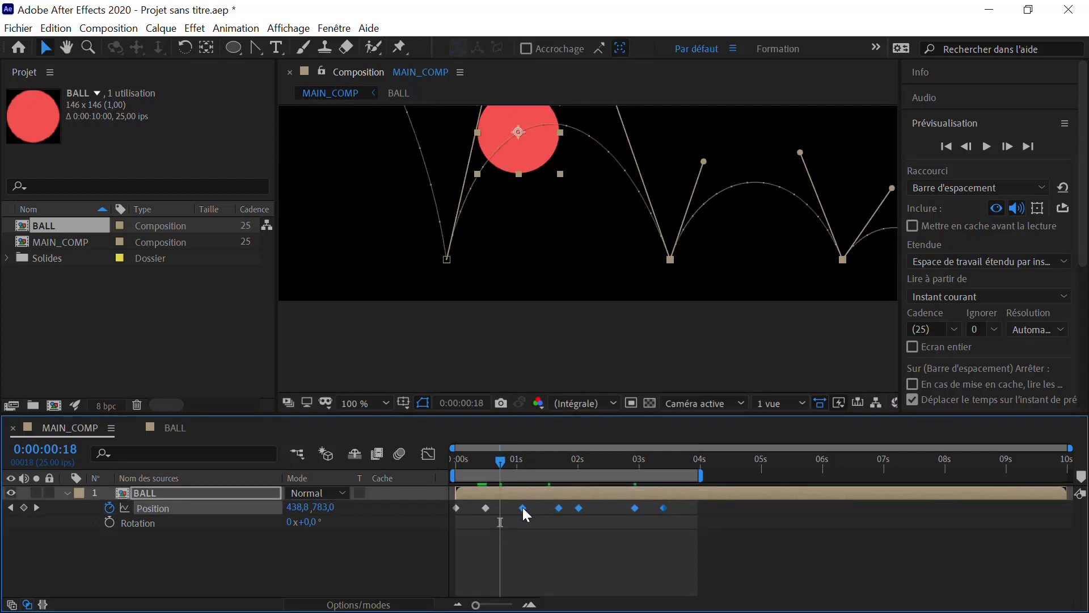
pyautogui.moveTo(522, 508); pyautogui.dragTo(529, 506)
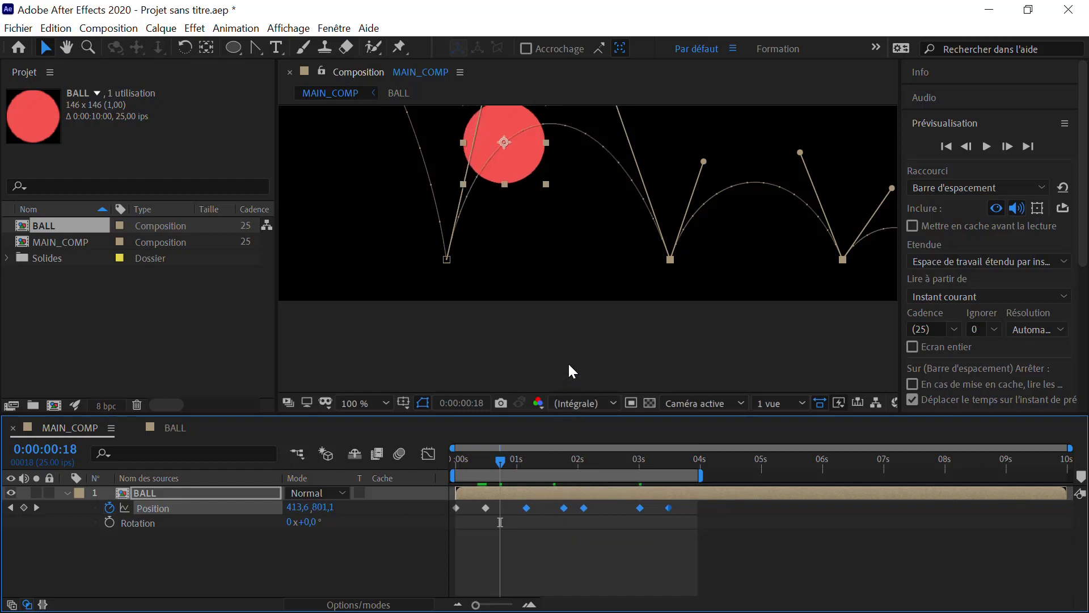
pyautogui.click(590, 346)
pyautogui.scroll(-4, 634, 304)
# Preview the retimed bounces and recentre the composition in the viewer
pyautogui.click(988, 146)
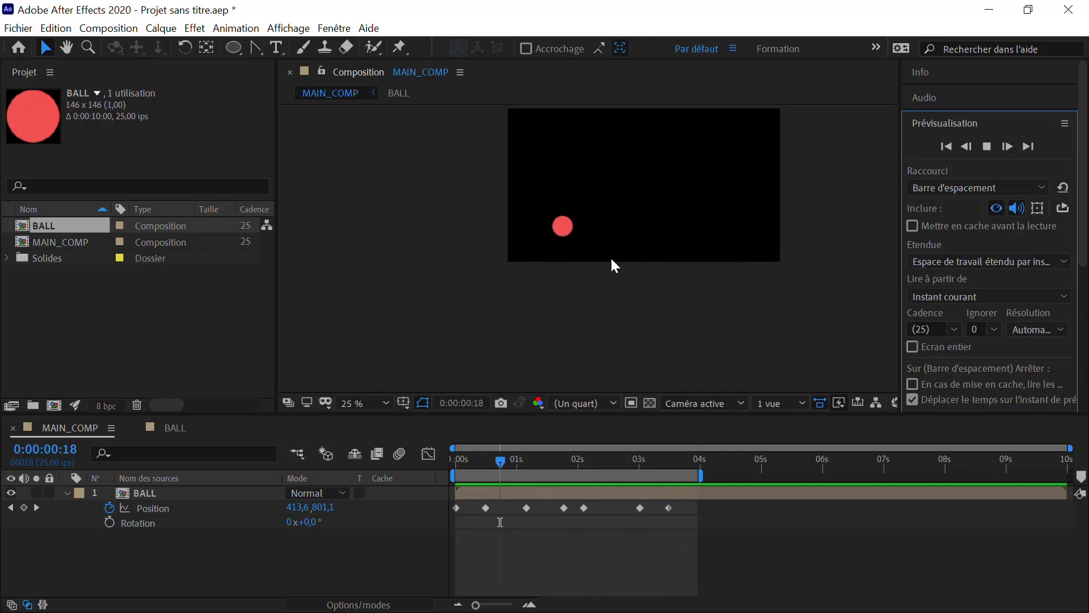
pyautogui.click(987, 146)
pyautogui.press('h')
pyautogui.moveTo(669, 275); pyautogui.dragTo(594, 292)
pyautogui.press('v')
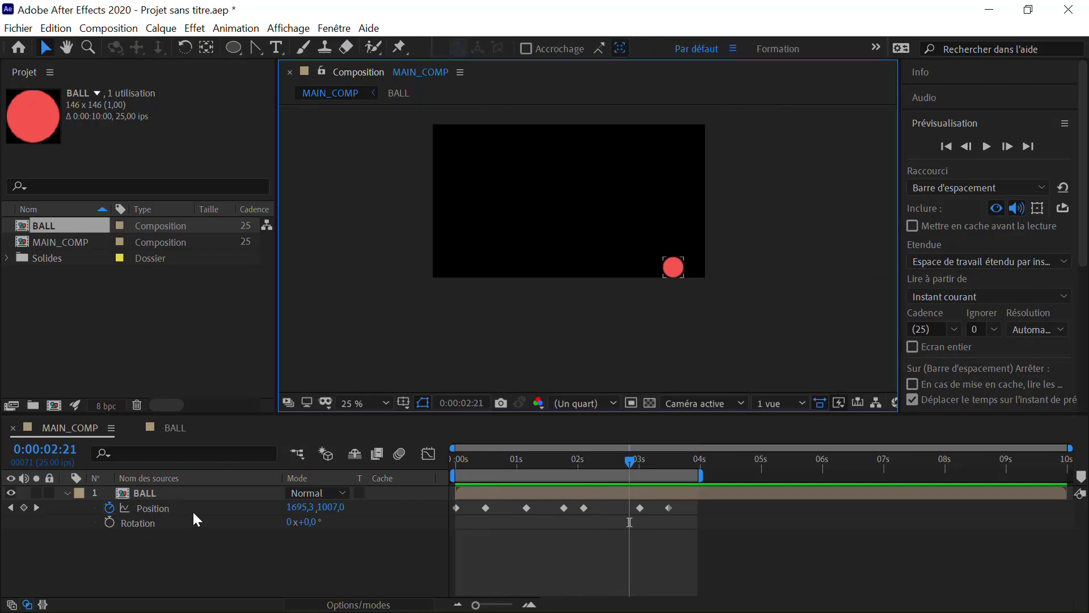
# Enable Rotation keyframing on the BALL layer at 0:00:00:00 and add a second Rotation keyframe at the first impact, 0:00:00:12
pyautogui.moveTo(547, 461); pyautogui.dragTo(423, 463)
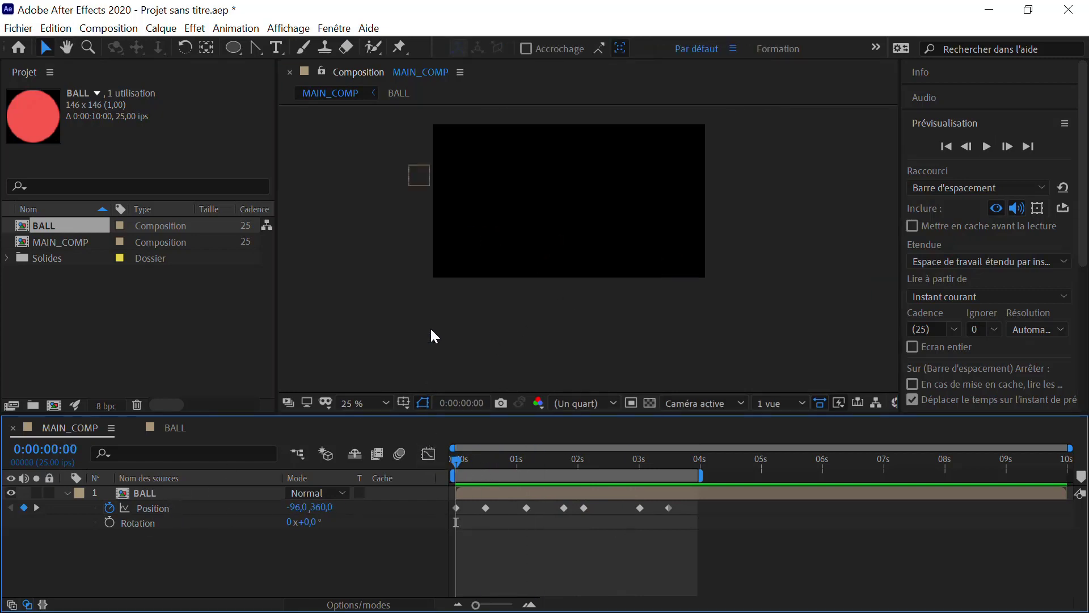
pyautogui.click(420, 180)
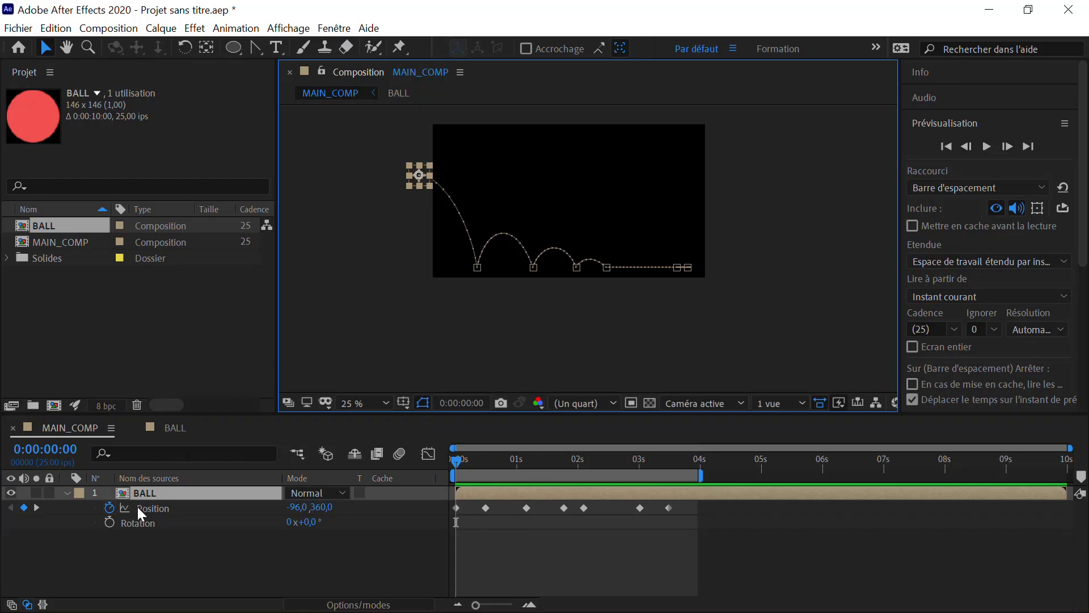
pyautogui.click(110, 522)
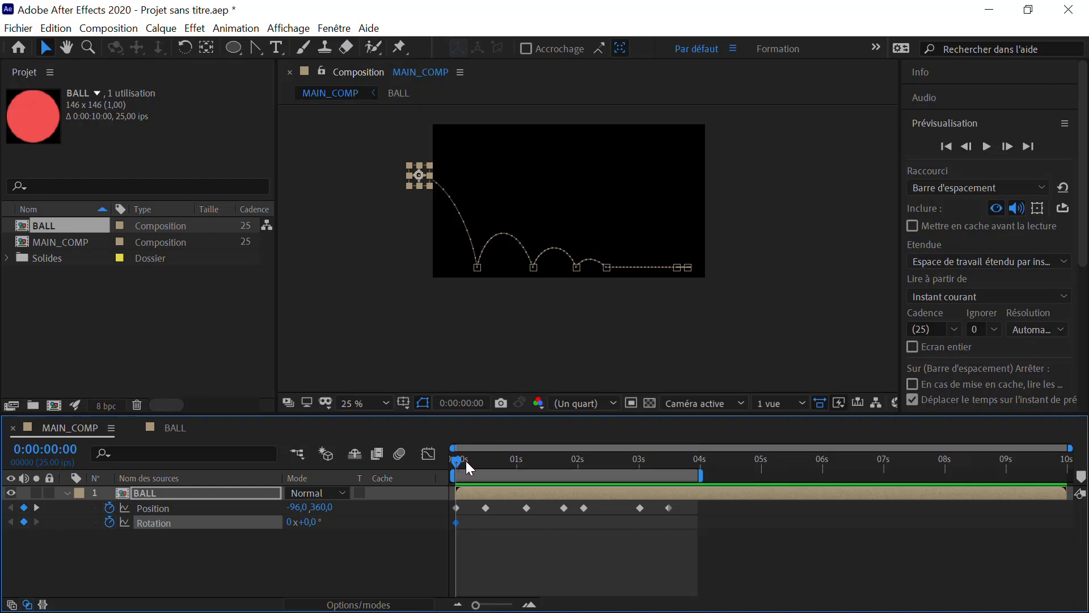
pyautogui.press('k')
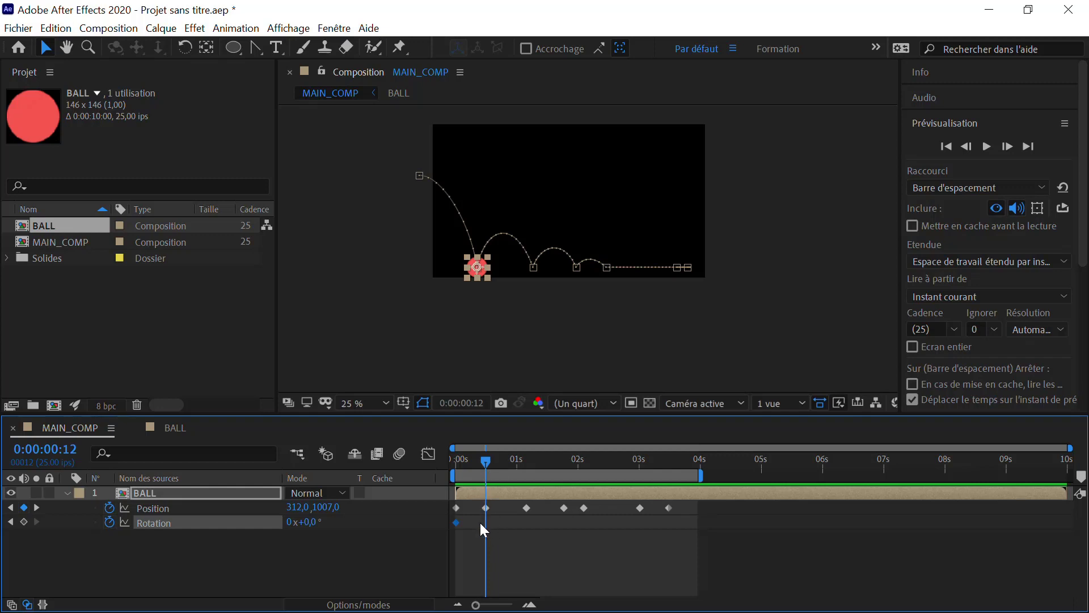
pyautogui.scroll(2, 503, 308)
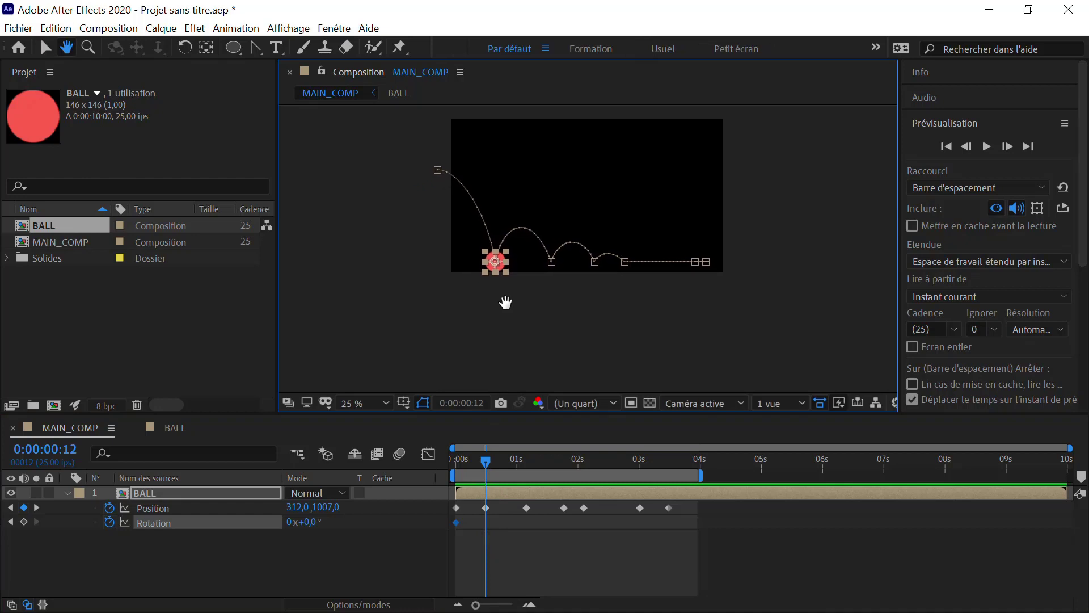
pyautogui.click(23, 521)
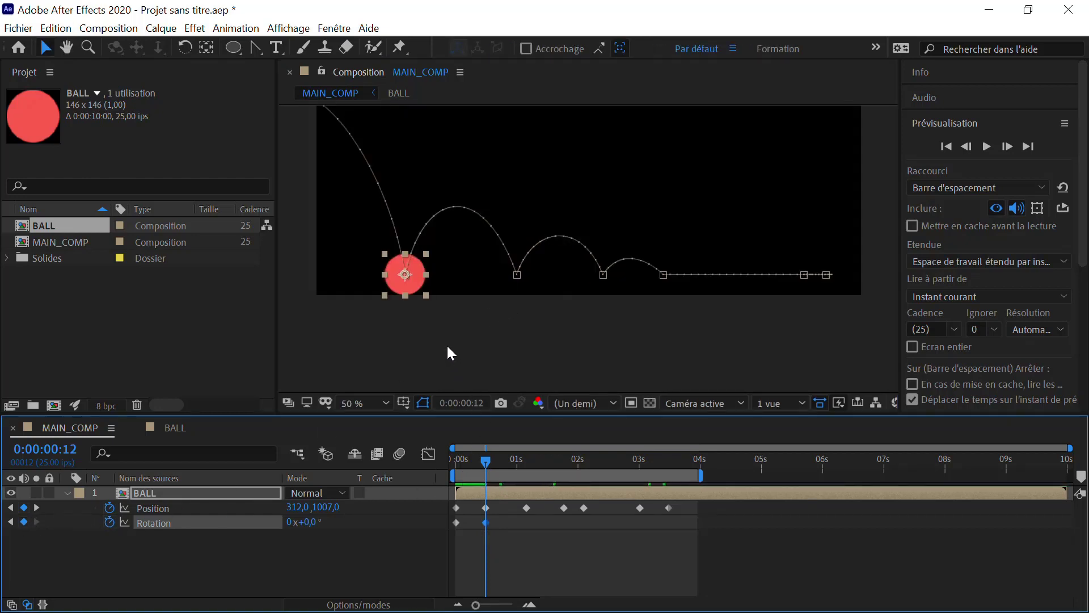
# Open the BALL composition and add a bright green solid of 146 x 146 px above the red ball
pyautogui.moveTo(486, 457)
pyautogui.mouseDown()
pyautogui.moveTo(447, 456)
pyautogui.moveTo(478, 448)
pyautogui.mouseUp()
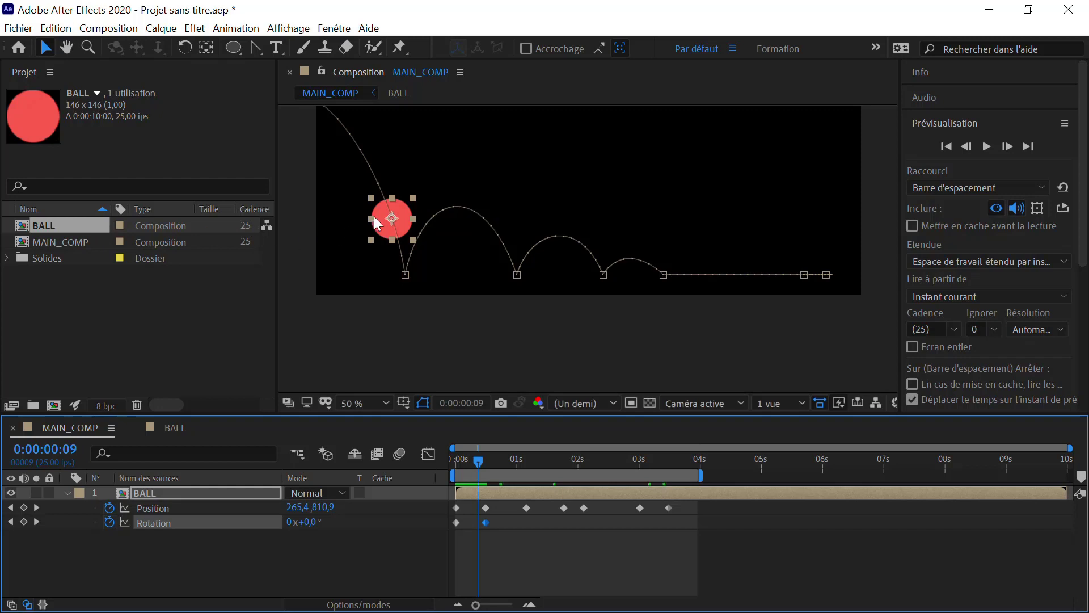
pyautogui.doubleClick(393, 212)
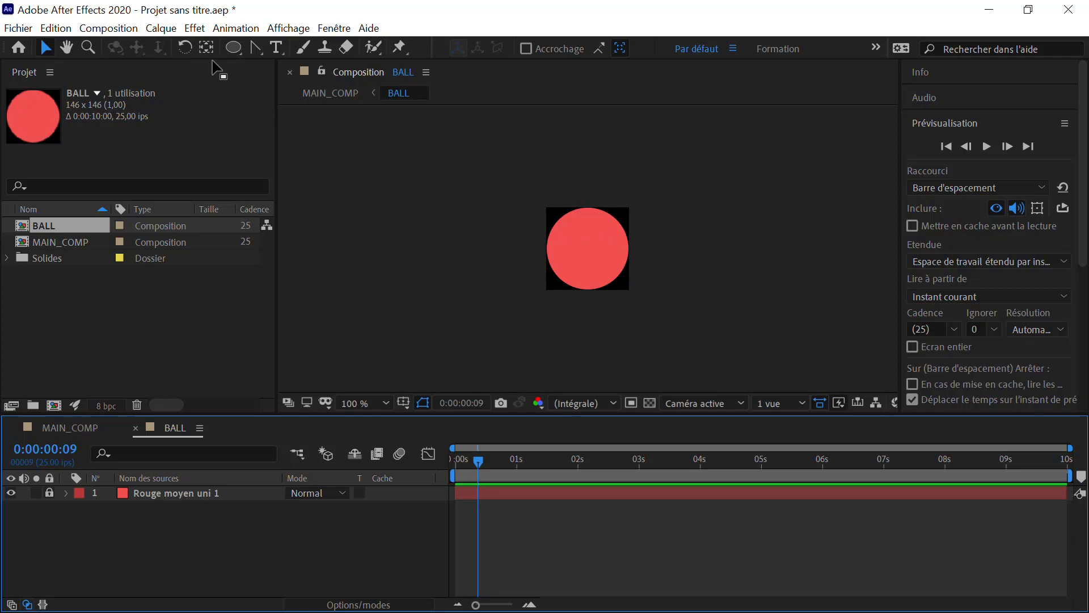
pyautogui.rightClick(579, 221)
pyautogui.moveTo(613, 234)
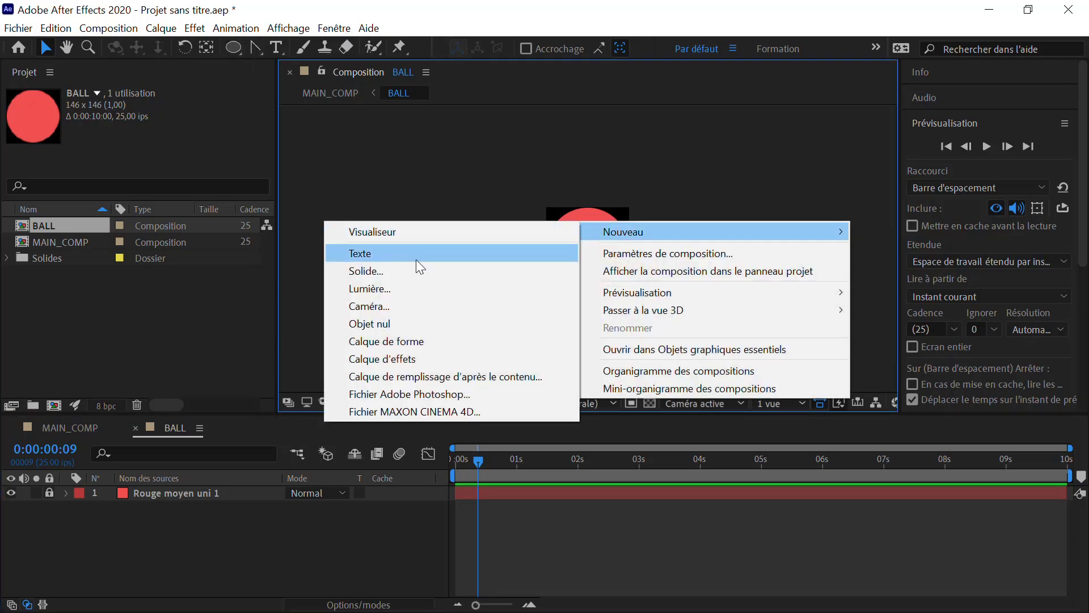
pyautogui.click(404, 269)
pyautogui.click(532, 420)
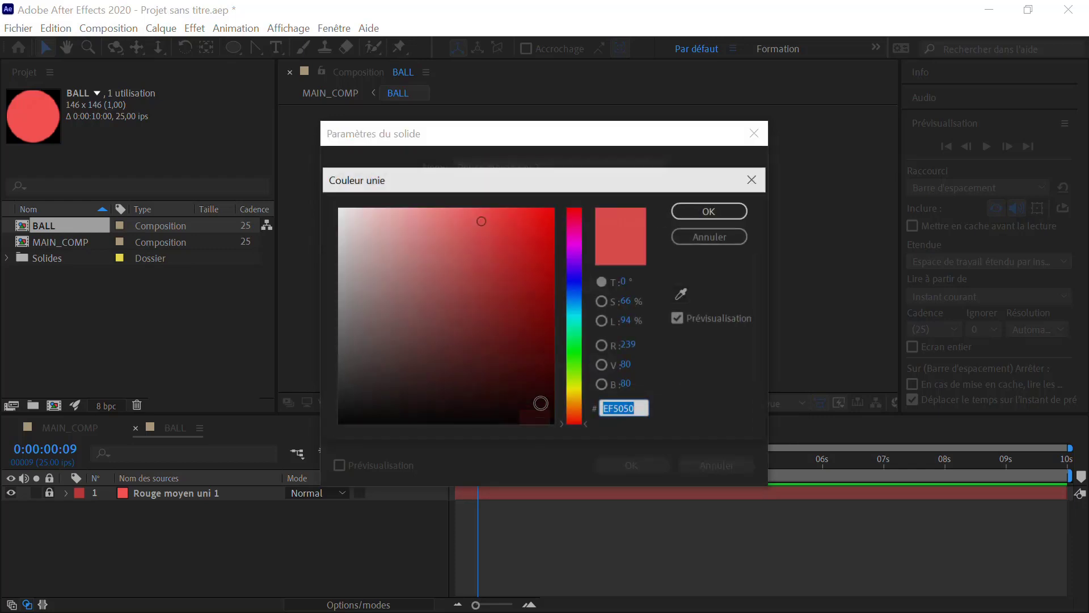
pyautogui.click(577, 345)
pyautogui.click(536, 224)
pyautogui.click(710, 210)
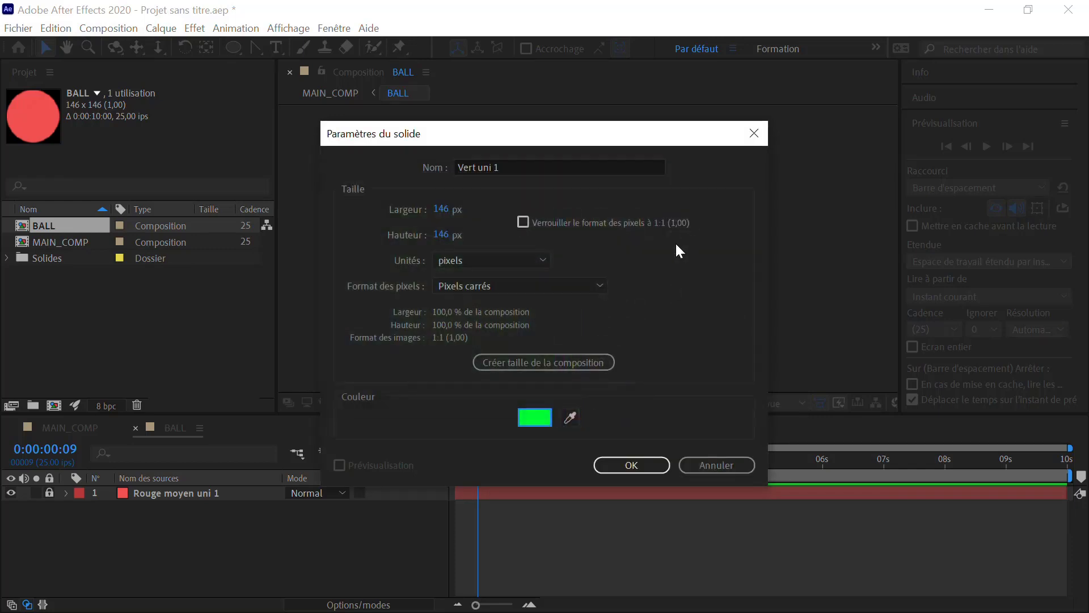
pyautogui.click(615, 462)
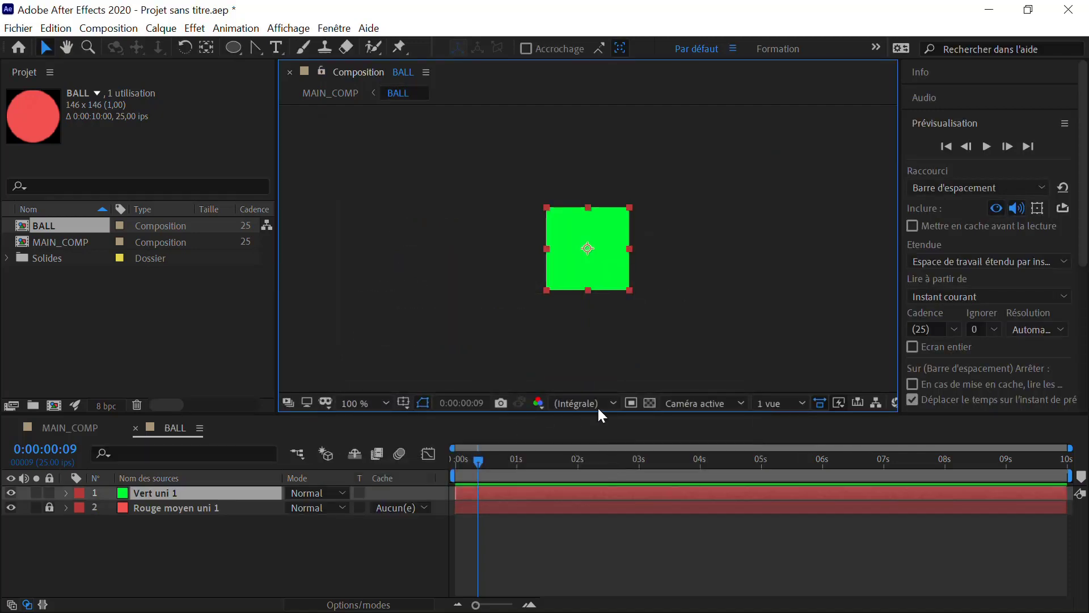
# Narrow the green solid to a thin vertical stripe centred on the ball and recolour it white (FFFFFF)
pyautogui.moveTo(548, 249); pyautogui.dragTo(580, 249)
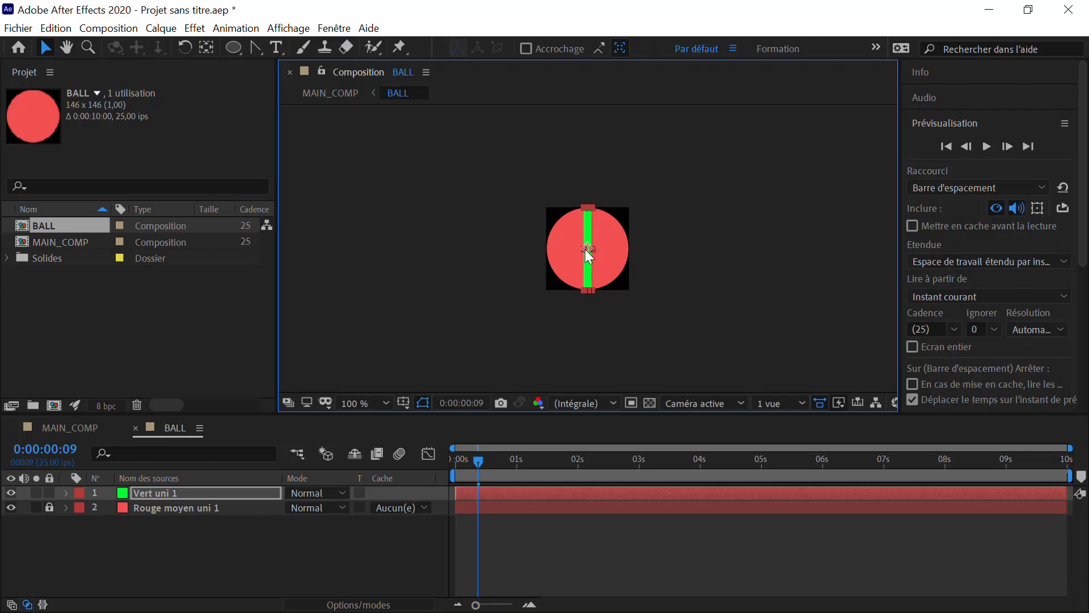
pyautogui.click(161, 29)
pyautogui.click(212, 65)
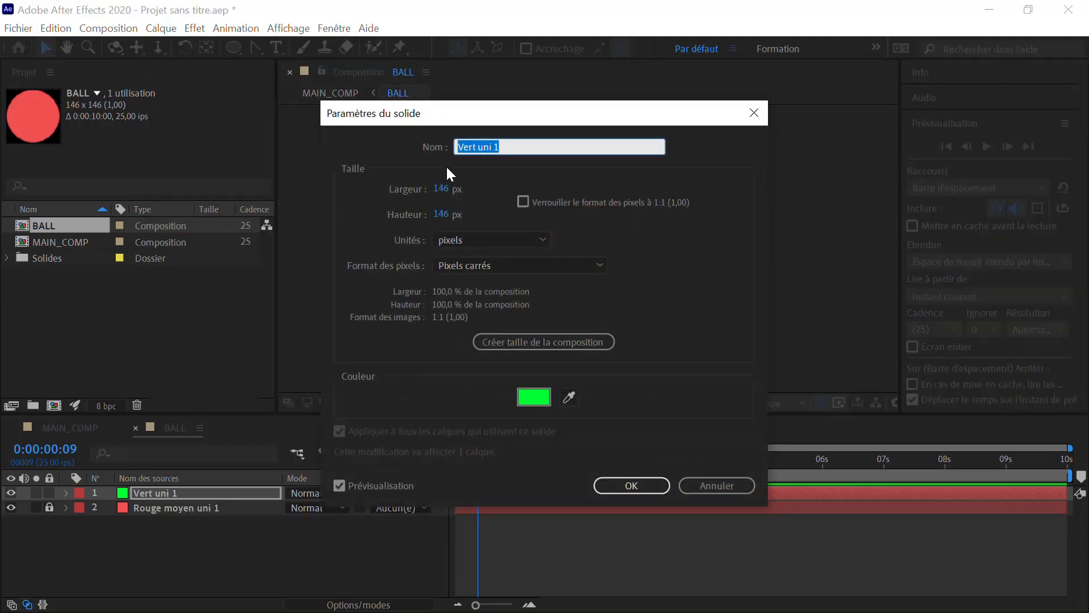
pyautogui.click(526, 398)
pyautogui.click(355, 206)
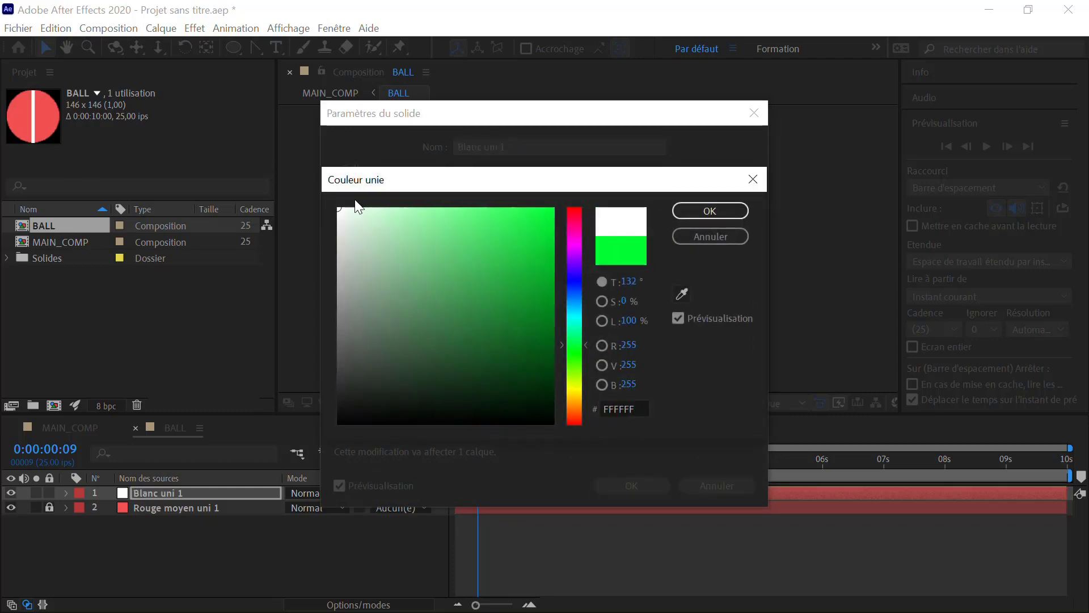
pyautogui.click(704, 214)
pyautogui.click(629, 482)
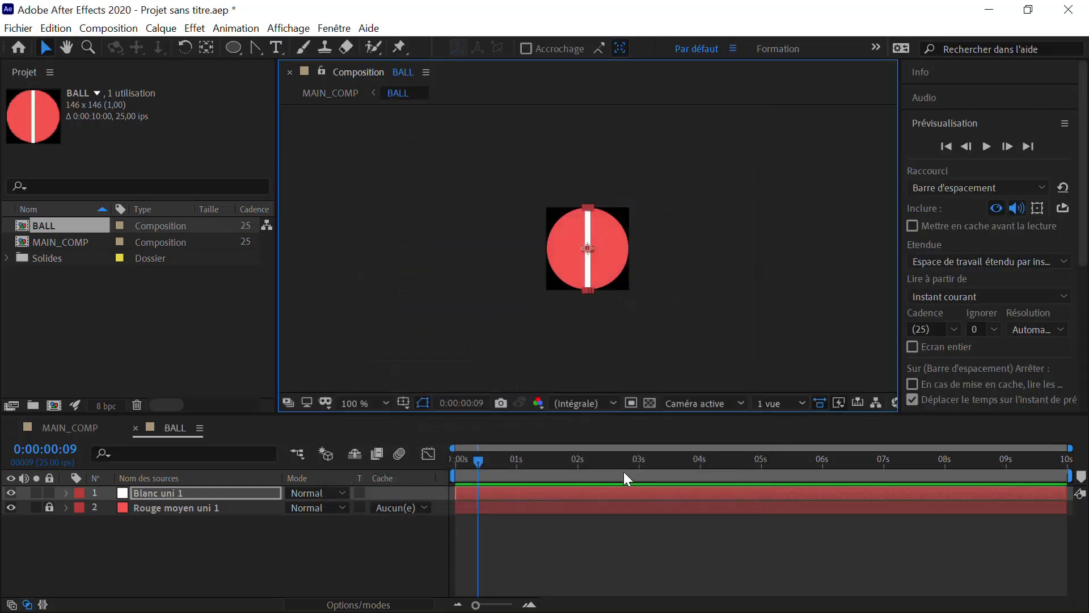
# Duplicate the white stripe layer in the BALL composition and rotate the copy 90° to form a cross on the ball
pyautogui.click(153, 493)
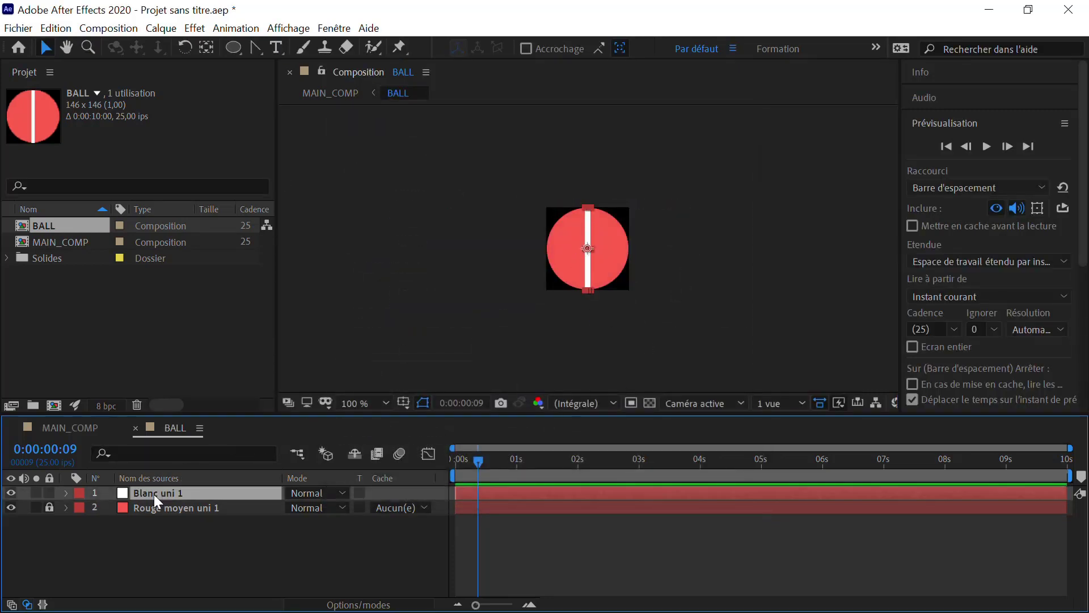
pyautogui.hotkey('ctrl', 'd')
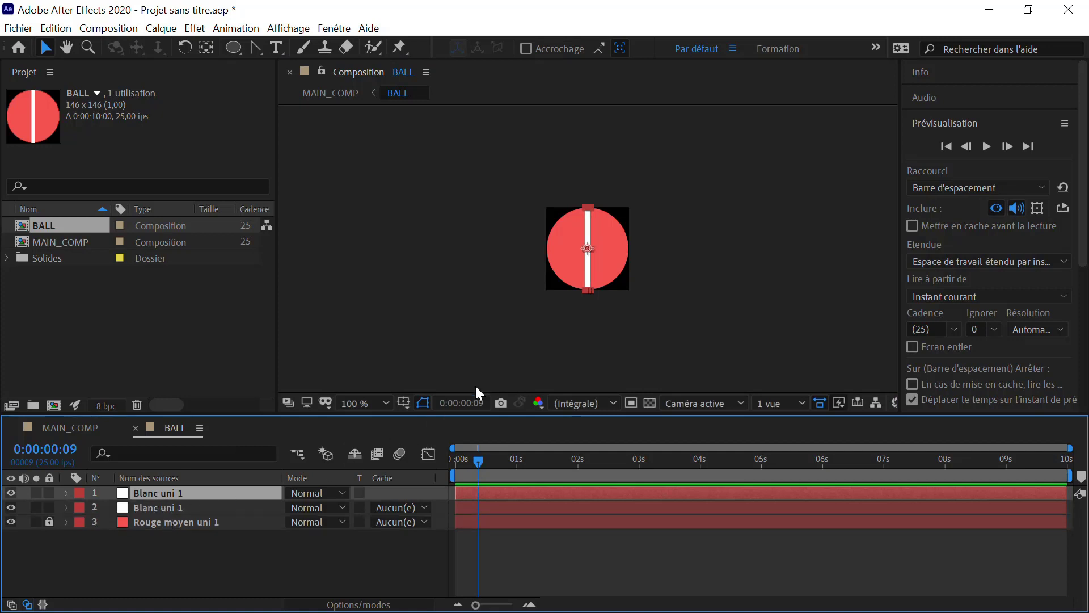
pyautogui.click(184, 49)
pyautogui.moveTo(583, 274); pyautogui.dragTo(565, 255)
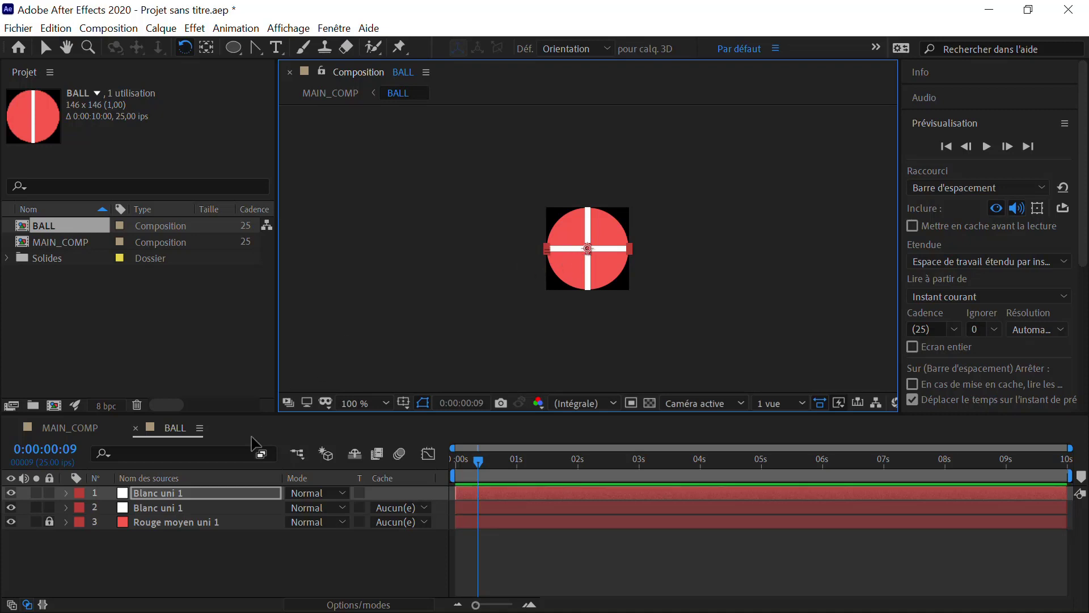
pyautogui.press('r')
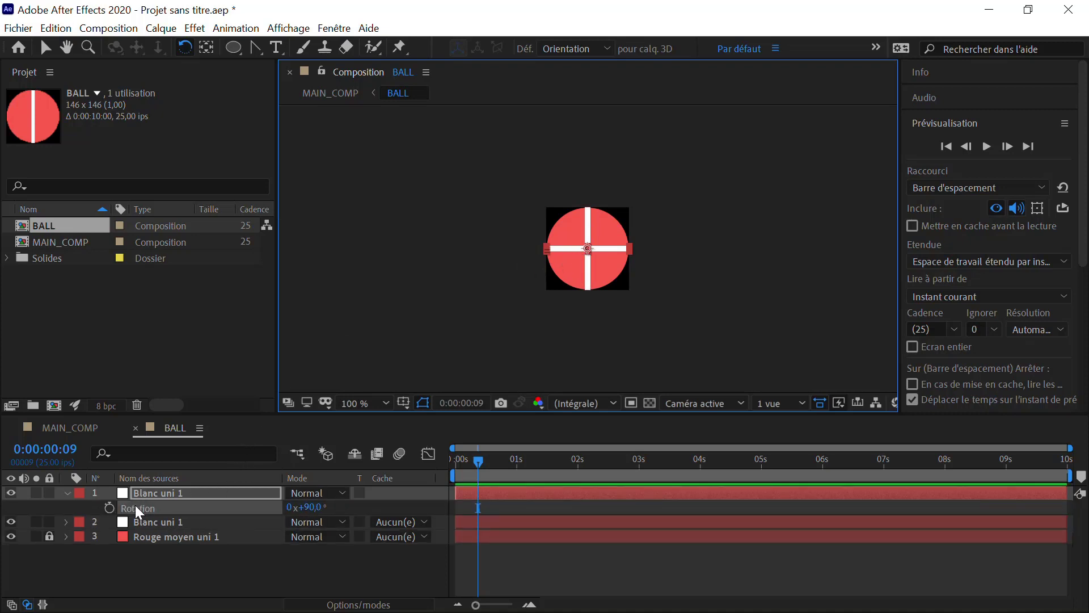
pyautogui.press('r')
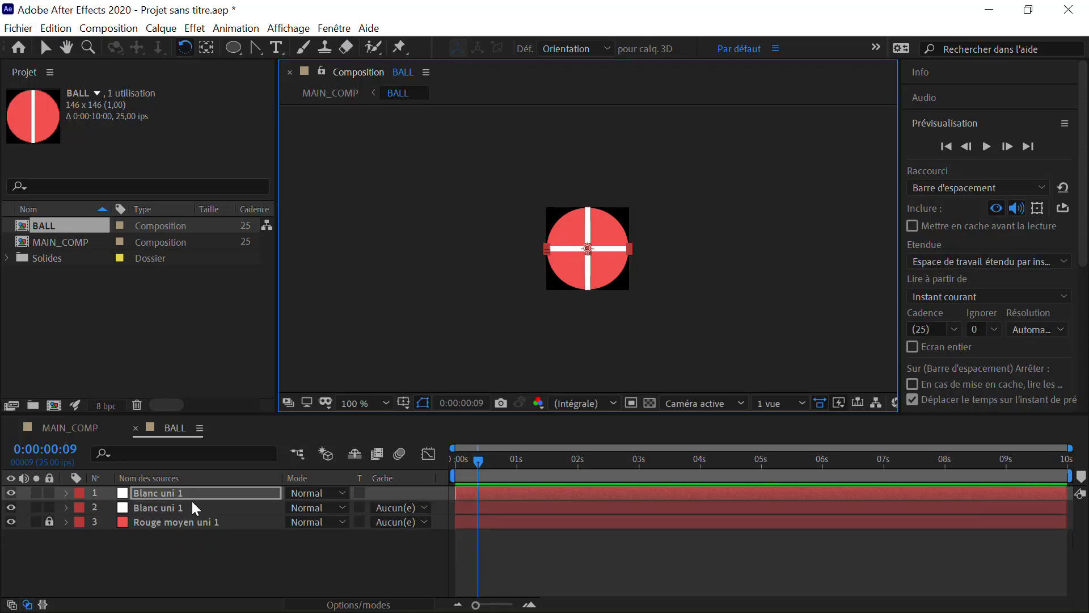
# Lock both white stripe layers and return to MAIN_COMP
pyautogui.moveTo(50, 506); pyautogui.dragTo(50, 493)
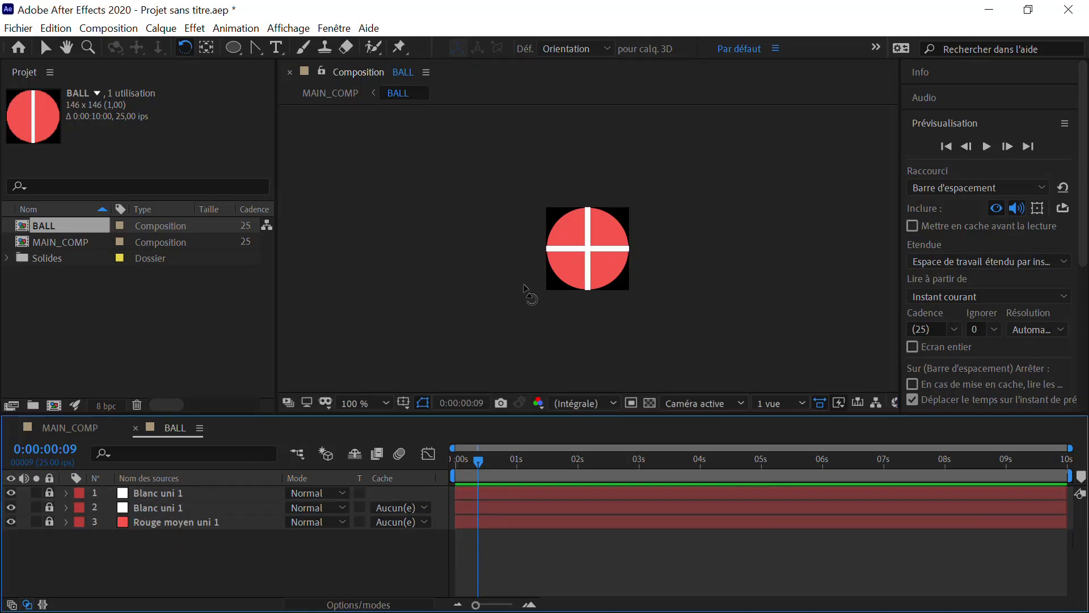
pyautogui.click(331, 93)
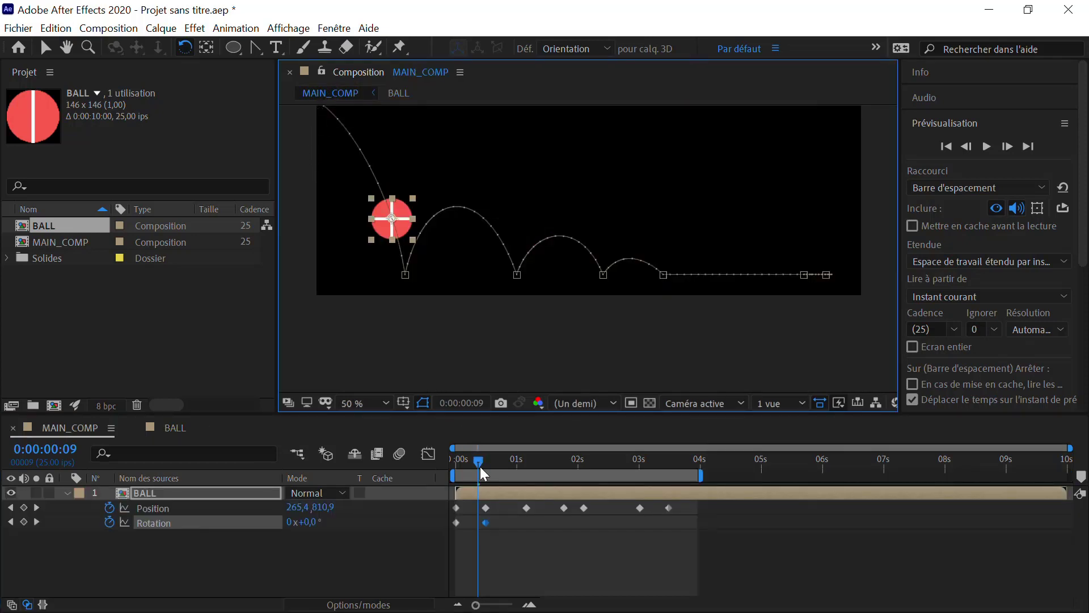
pyautogui.moveTo(480, 467); pyautogui.dragTo(510, 448)
pyautogui.moveTo(485, 213); pyautogui.dragTo(483, 238)
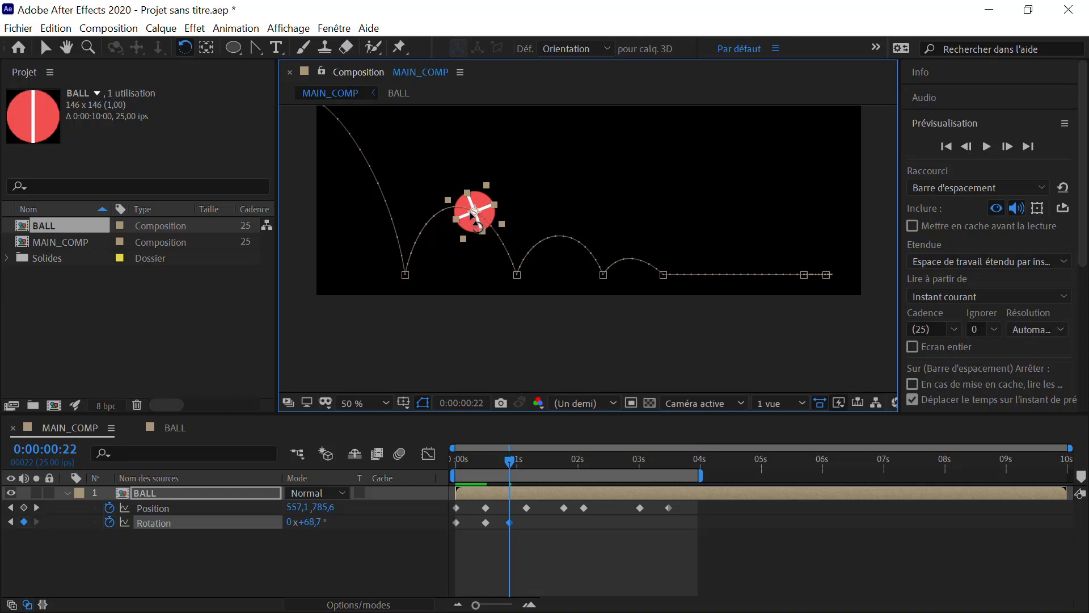
pyautogui.hotkey('ctrl', 'z')
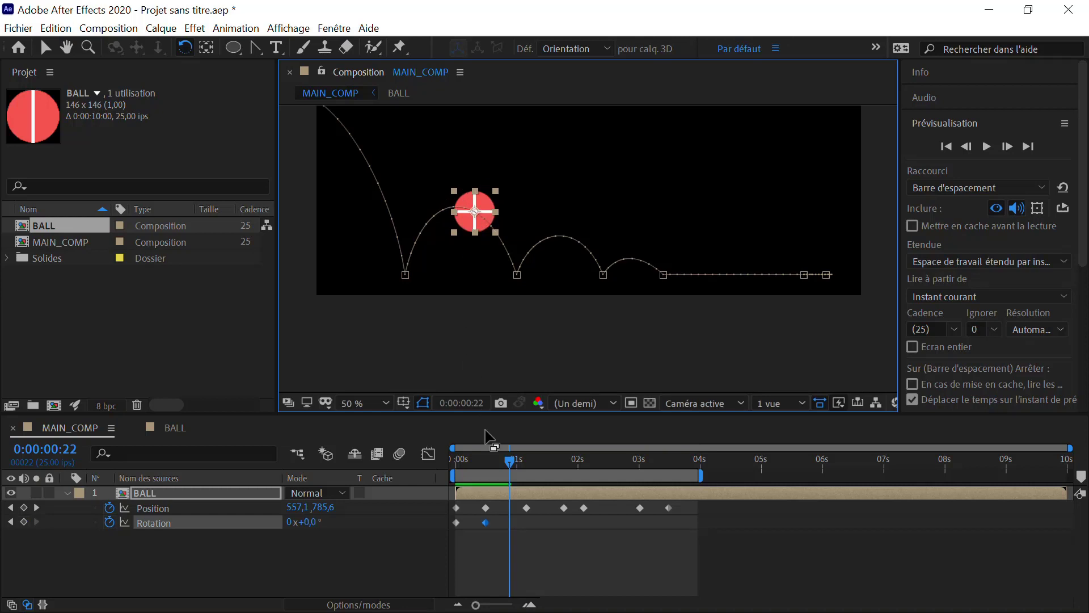
# Set the BALL layer's Rotation keyframe at the first impact, 0:00:00:12, to 90°
pyautogui.moveTo(508, 463); pyautogui.dragTo(453, 462)
pyautogui.click(418, 296)
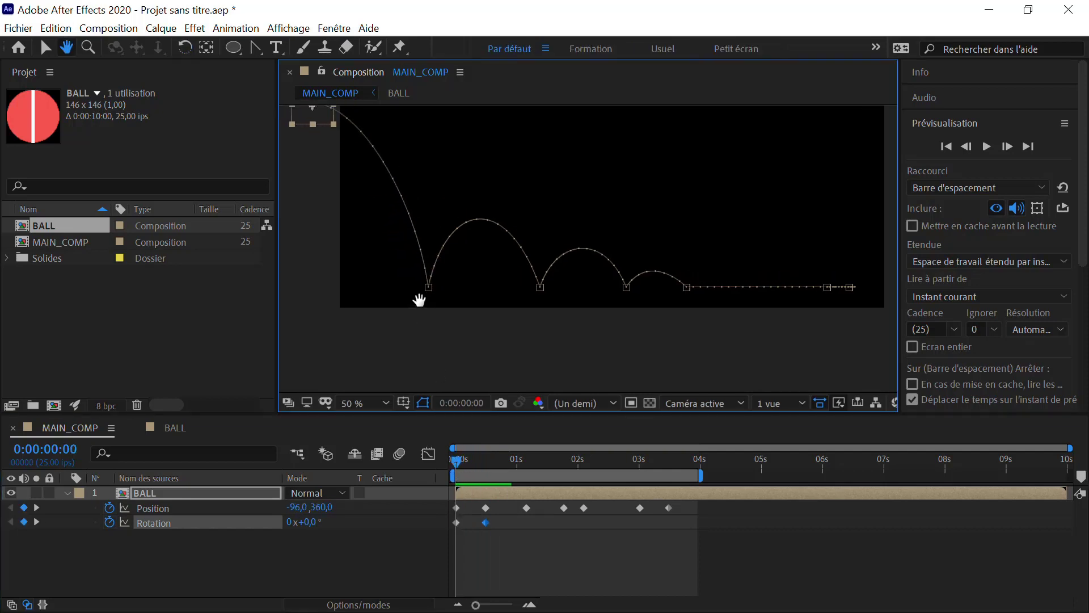
pyautogui.moveTo(454, 458); pyautogui.dragTo(485, 451)
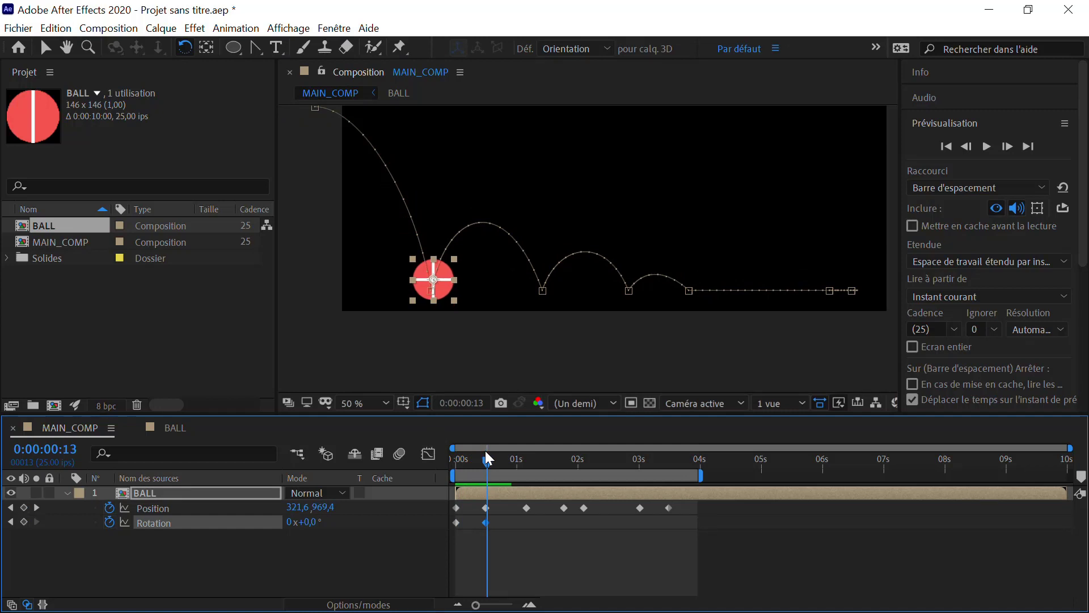
pyautogui.click(486, 461)
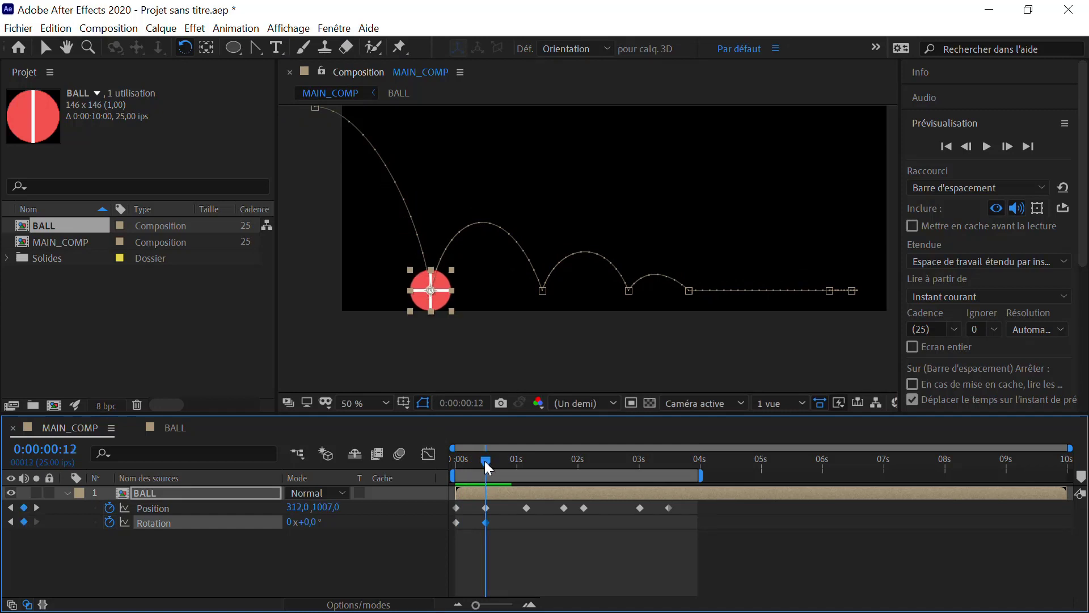
pyautogui.moveTo(433, 280); pyautogui.dragTo(446, 304)
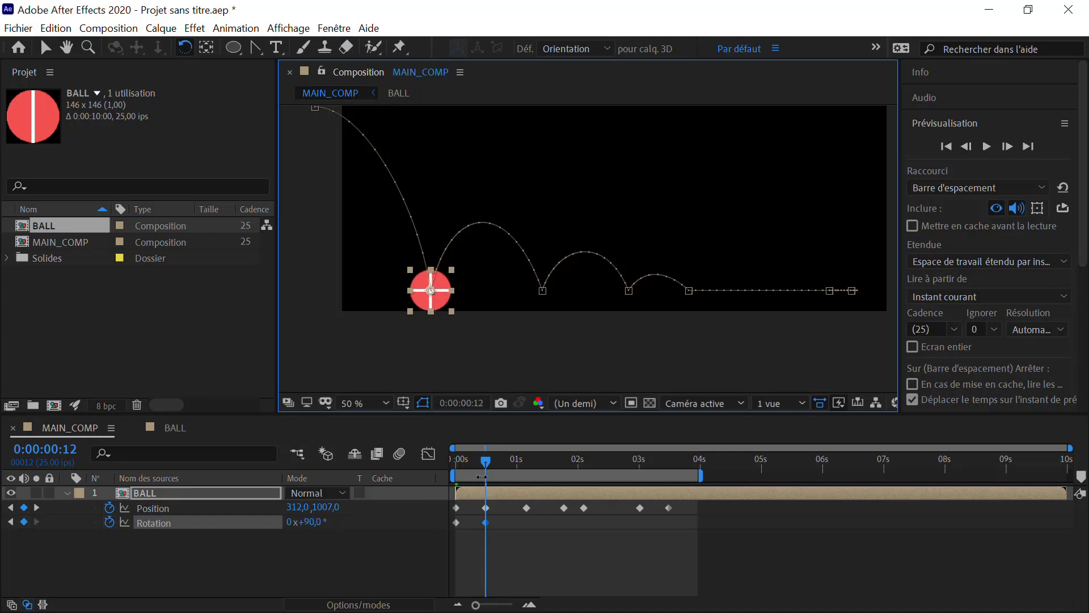
# Rotate the ball to 180° at the second impact, 0:00:01:04, adding a Rotation keyframe there
pyautogui.moveTo(487, 462); pyautogui.dragTo(529, 424)
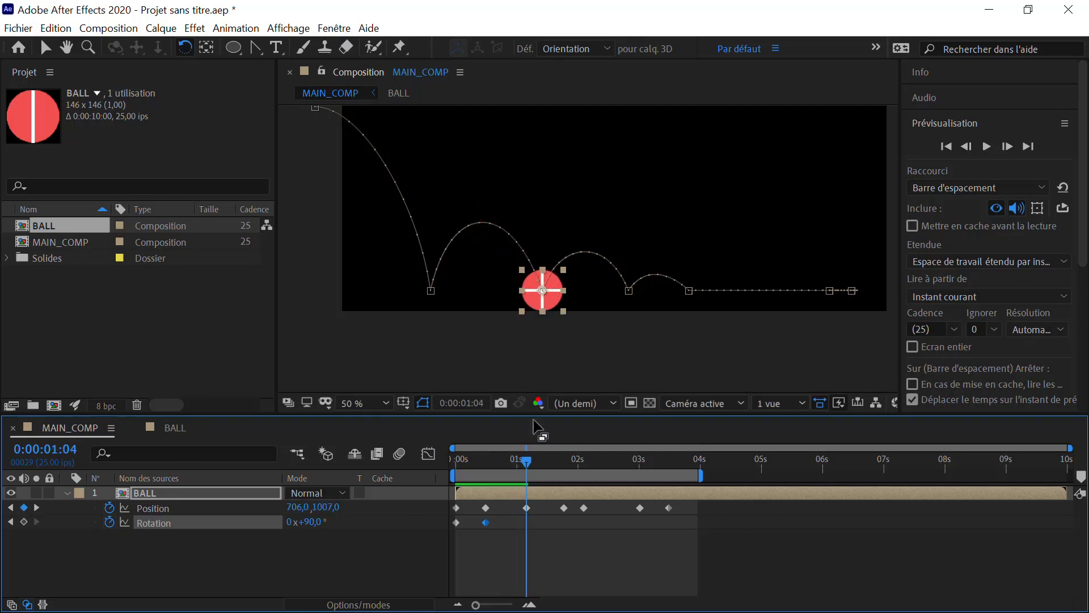
pyautogui.click(551, 305)
pyautogui.moveTo(550, 303)
pyautogui.mouseDown()
pyautogui.moveTo(530, 293)
pyautogui.moveTo(545, 268)
pyautogui.moveTo(521, 279)
pyautogui.moveTo(519, 306)
pyautogui.moveTo(565, 333)
pyautogui.moveTo(542, 298)
pyautogui.moveTo(545, 308)
pyautogui.mouseUp()
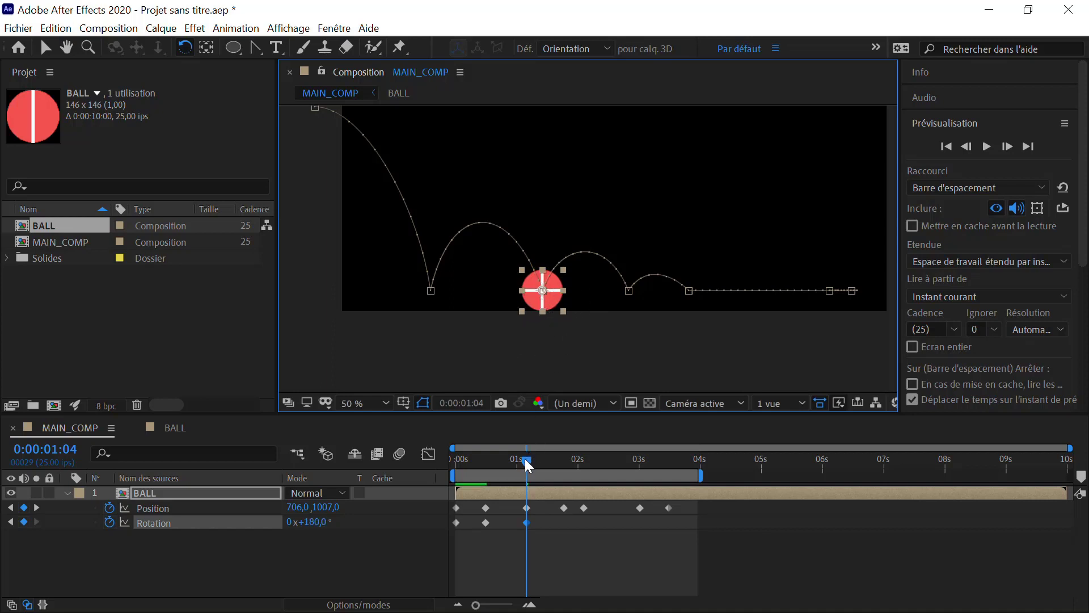
# Add an intermediate Rotation keyframe of about 182.2° at the top of the first bounce, 0:00:00:20
pyautogui.moveTo(526, 458); pyautogui.dragTo(501, 430)
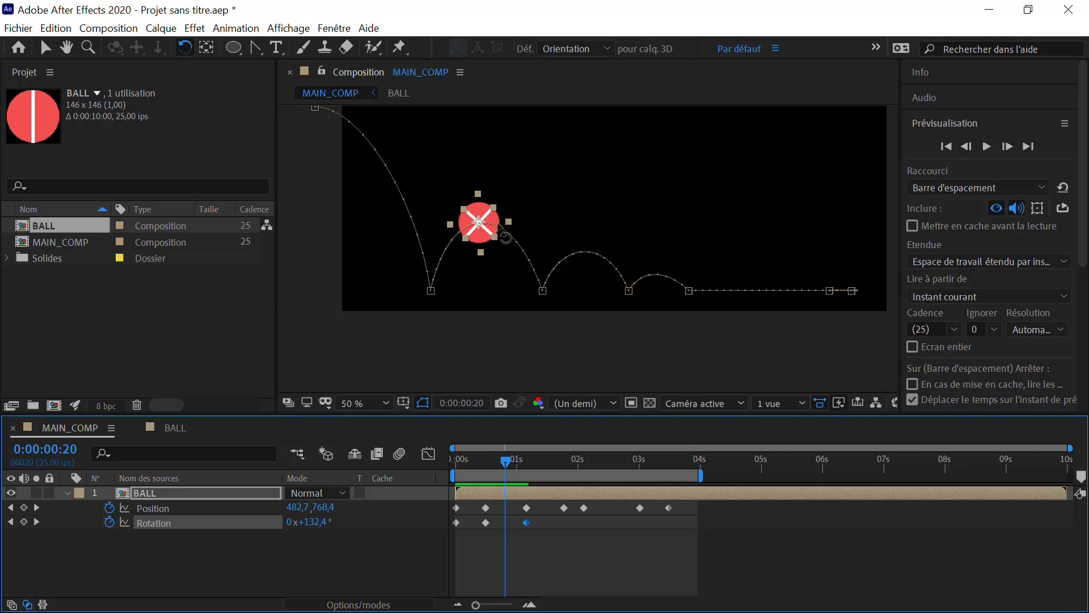
pyautogui.click(492, 214)
pyautogui.moveTo(499, 225); pyautogui.dragTo(492, 239)
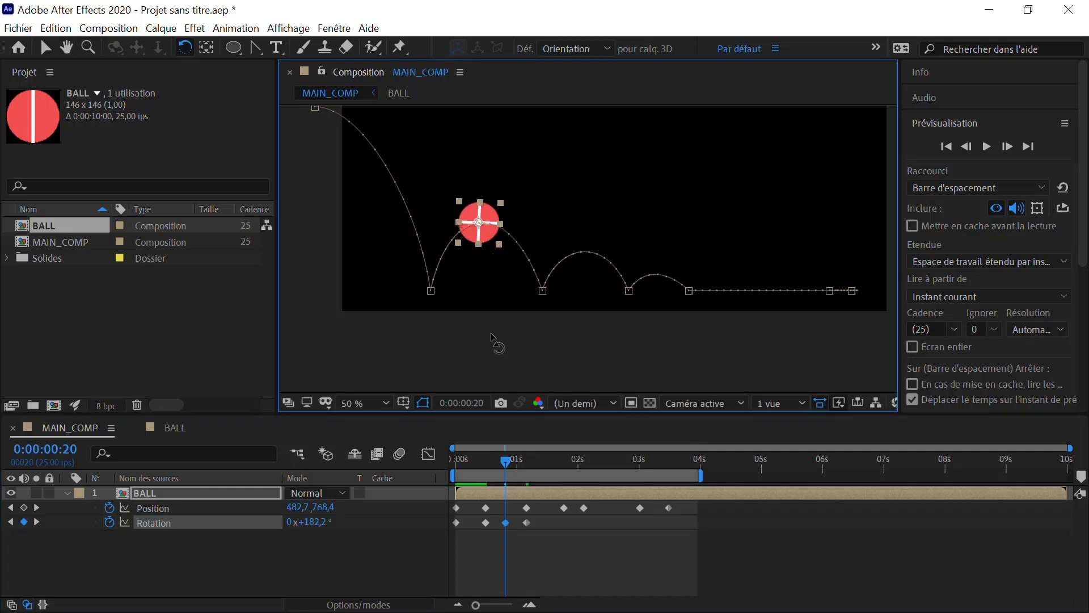
# Set the Rotation keyframe at the second impact, 0:00:01:04, to 270° and review the spin between the first two impacts
pyautogui.moveTo(503, 455); pyautogui.dragTo(526, 445)
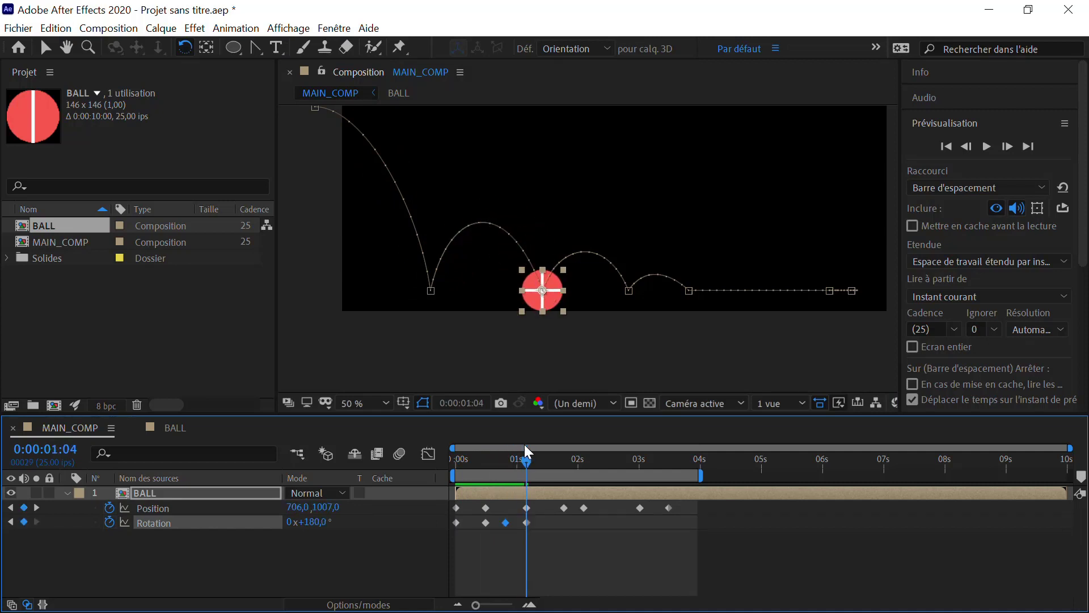
pyautogui.moveTo(559, 299); pyautogui.dragTo(564, 308)
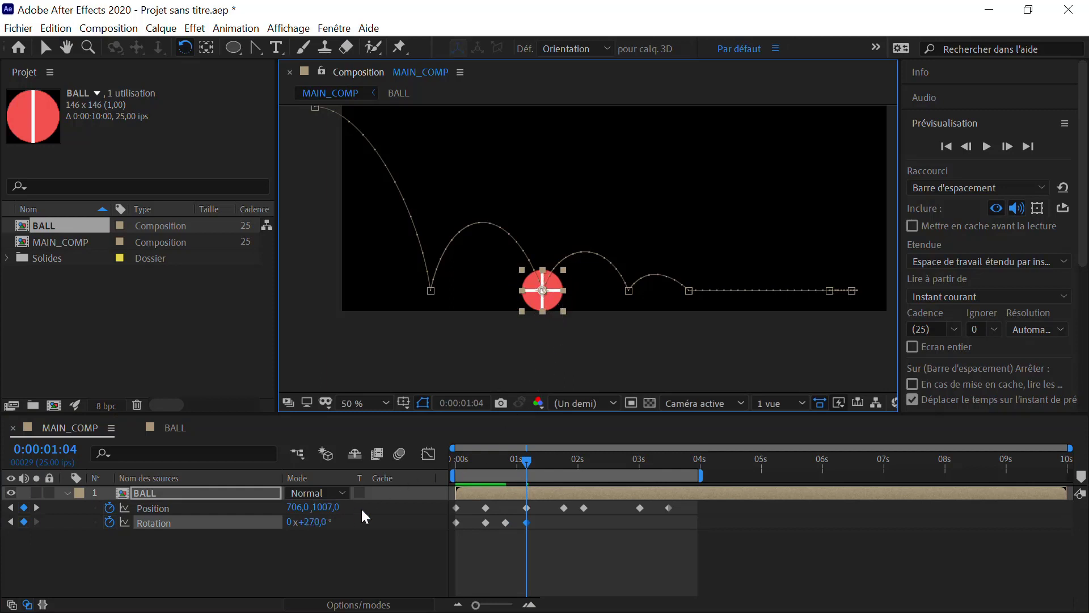
pyautogui.moveTo(526, 462); pyautogui.dragTo(485, 467)
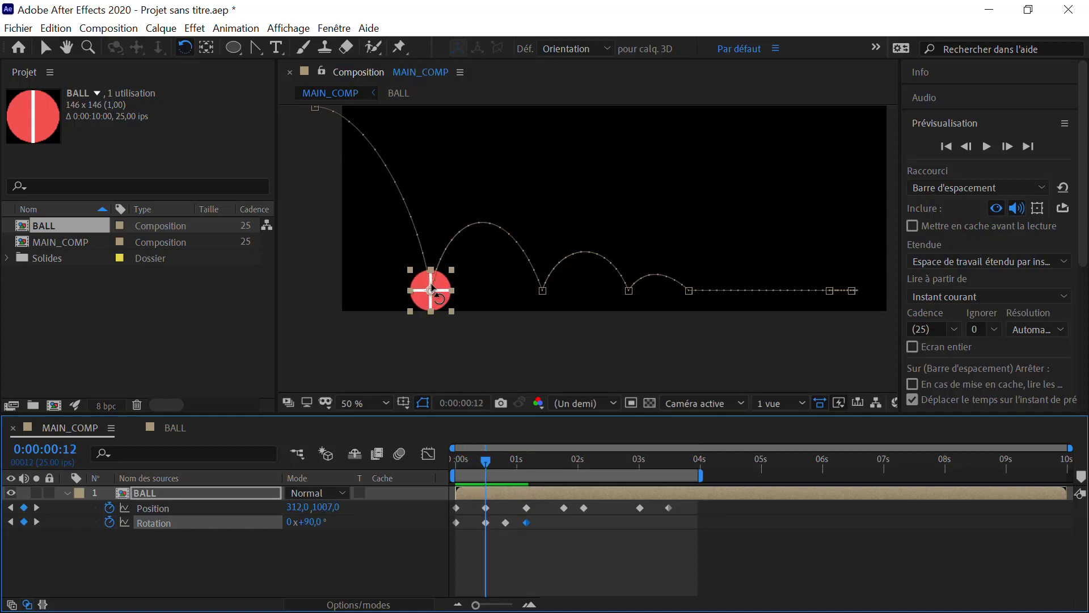
pyautogui.moveTo(488, 458); pyautogui.dragTo(496, 450)
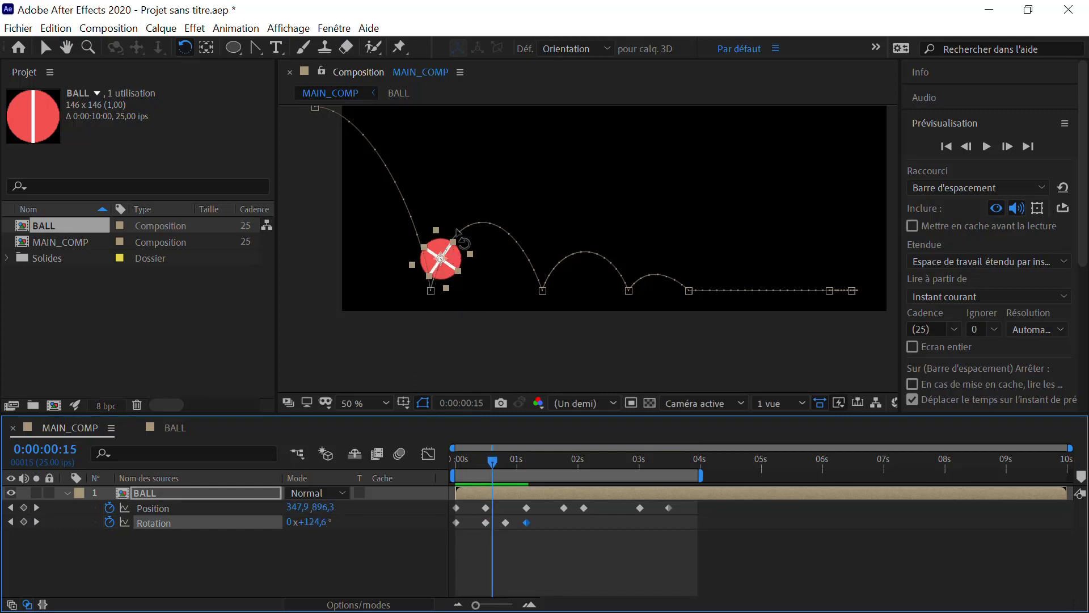
pyautogui.click(498, 460)
pyautogui.moveTo(505, 456)
pyautogui.mouseDown()
pyautogui.moveTo(514, 447)
pyautogui.moveTo(523, 459)
pyautogui.mouseUp()
# Delete the intermediate Rotation keyframe at 0:00:00:20
pyautogui.click(506, 529)
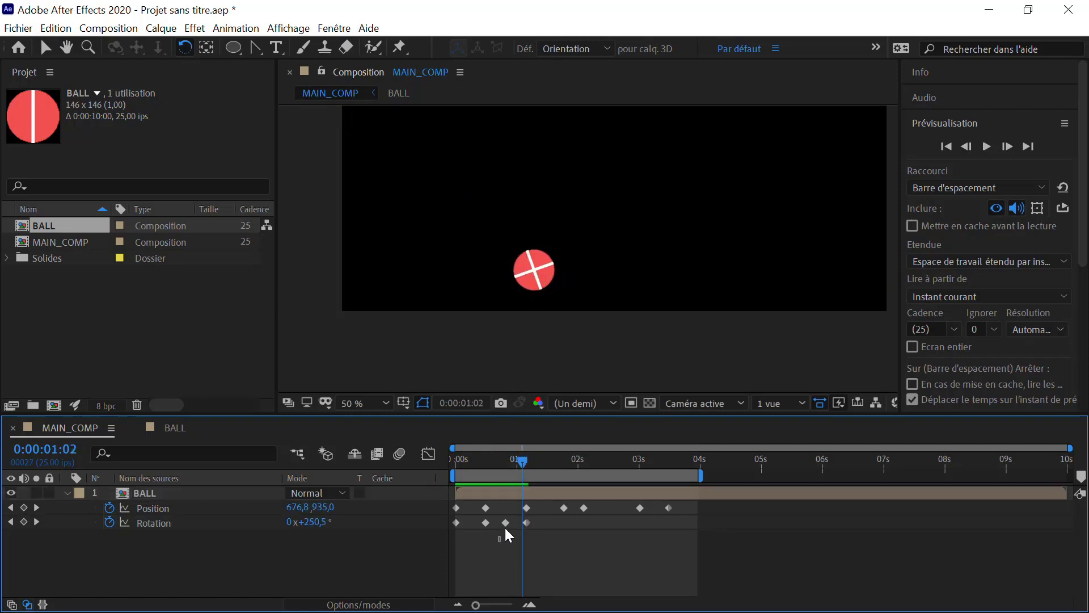
pyautogui.click(506, 523)
pyautogui.press('Delete')
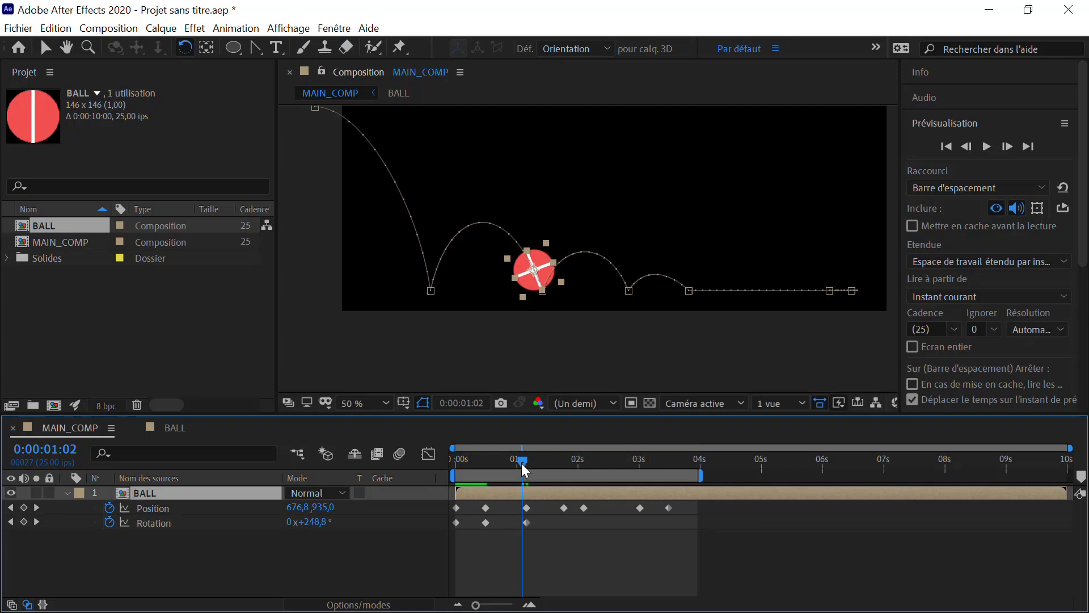
# Add BALL Rotation keyframes of 1x+1.1° at 0:00:01:11 and 1x+91.1° at the third impact, 0:00:01:19
pyautogui.moveTo(522, 463)
pyautogui.mouseDown()
pyautogui.moveTo(431, 486)
pyautogui.moveTo(542, 456)
pyautogui.mouseUp()
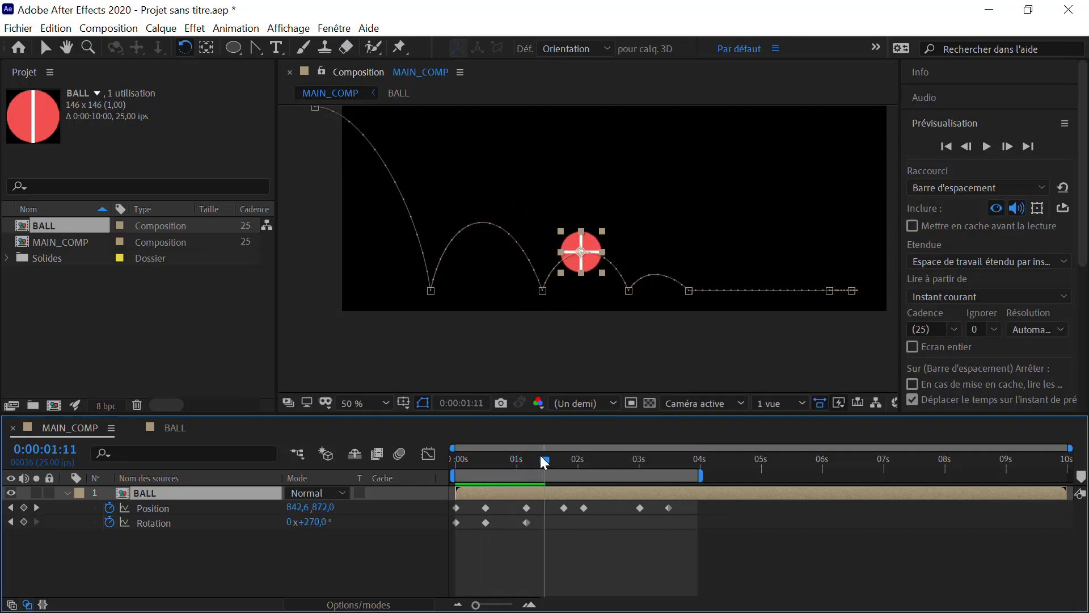
pyautogui.moveTo(607, 255); pyautogui.dragTo(631, 301)
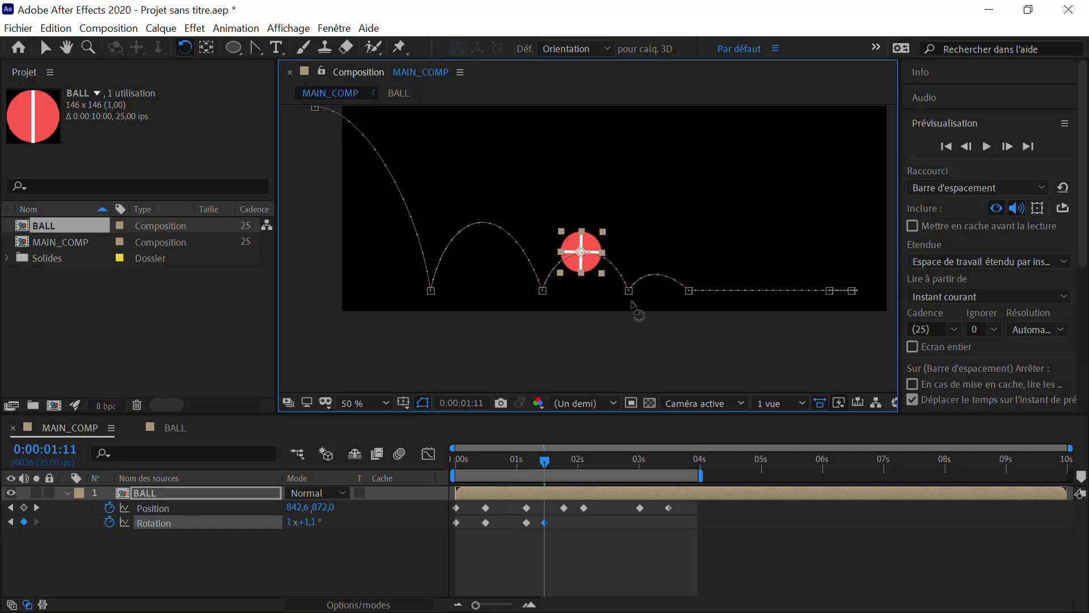
pyautogui.moveTo(547, 461)
pyautogui.mouseDown()
pyautogui.moveTo(526, 475)
pyautogui.moveTo(559, 457)
pyautogui.mouseUp()
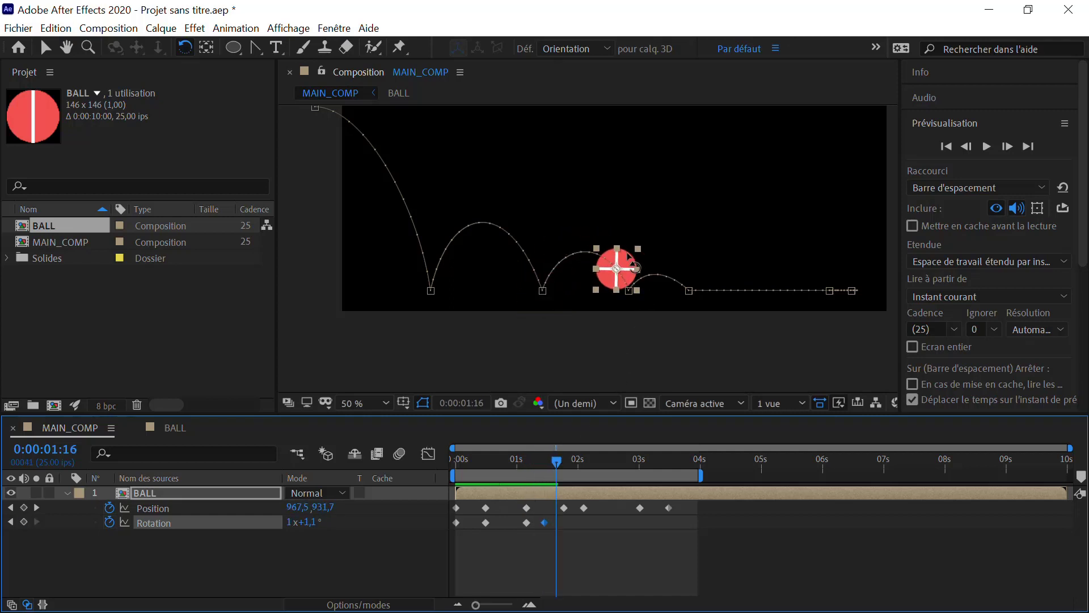
pyautogui.moveTo(633, 267); pyautogui.dragTo(649, 296)
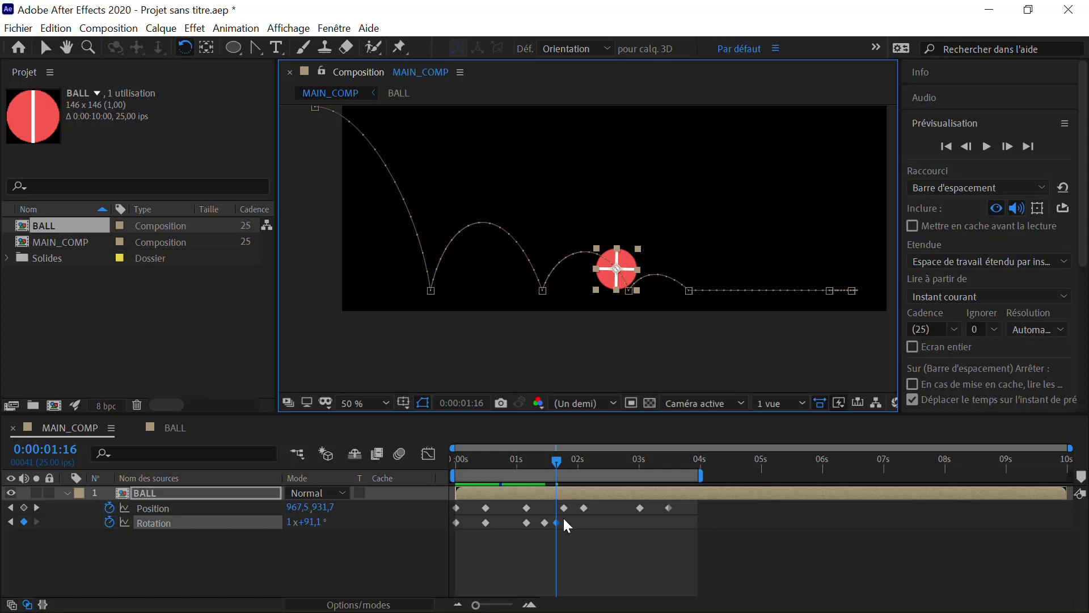
pyautogui.moveTo(560, 523)
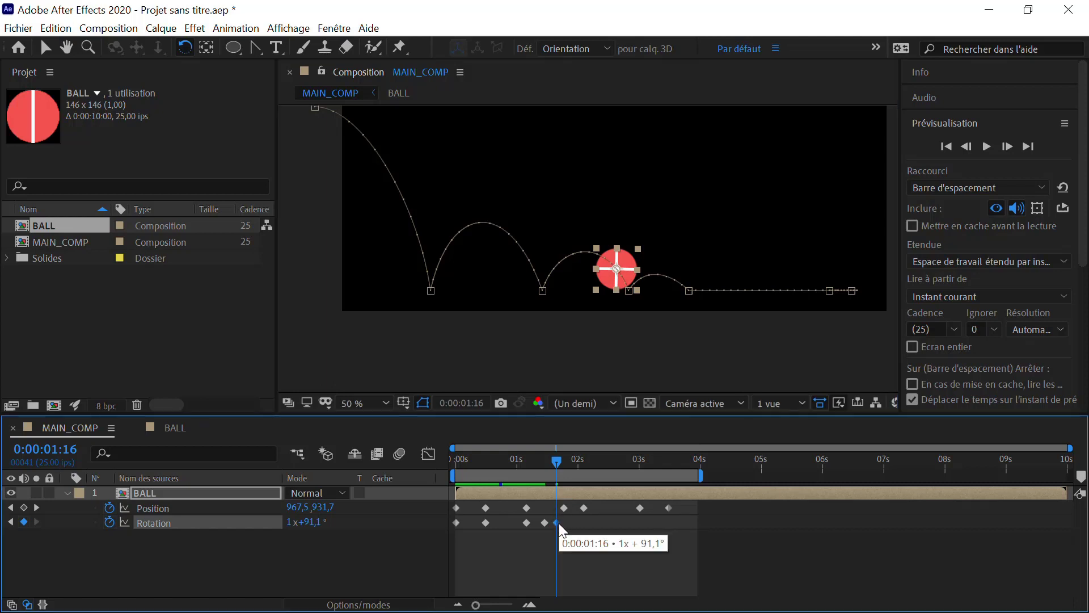
pyautogui.moveTo(559, 523); pyautogui.dragTo(562, 523)
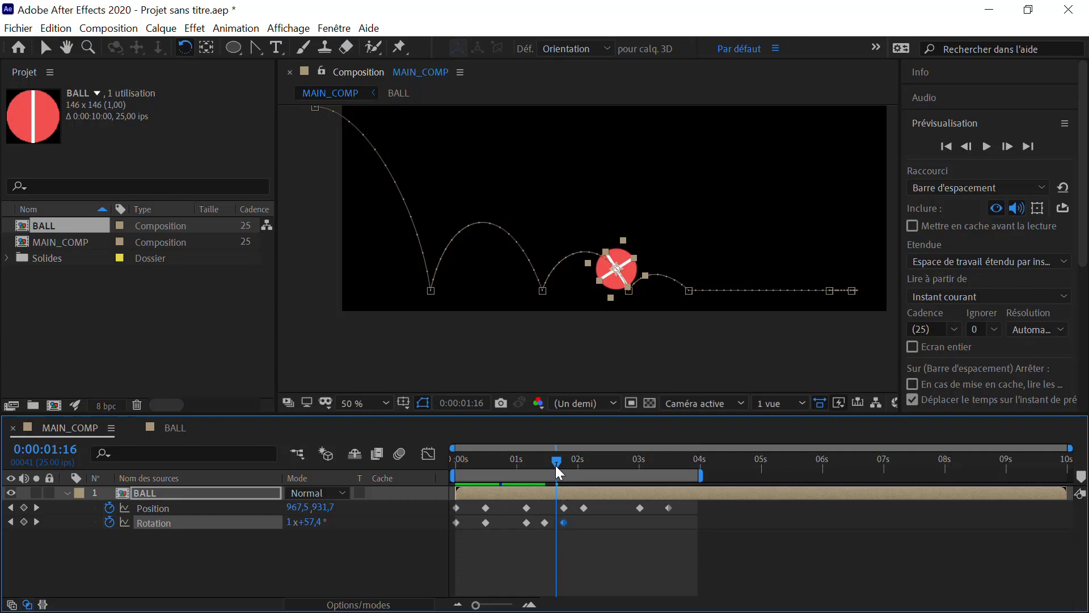
# Add BALL Rotation keyframes of 1x+166.9° at 0:00:01:22 and 1x+180° at the fourth impact, 0:00:02:02
pyautogui.moveTo(556, 465)
pyautogui.mouseDown()
pyautogui.moveTo(444, 512)
pyautogui.moveTo(572, 463)
pyautogui.mouseUp()
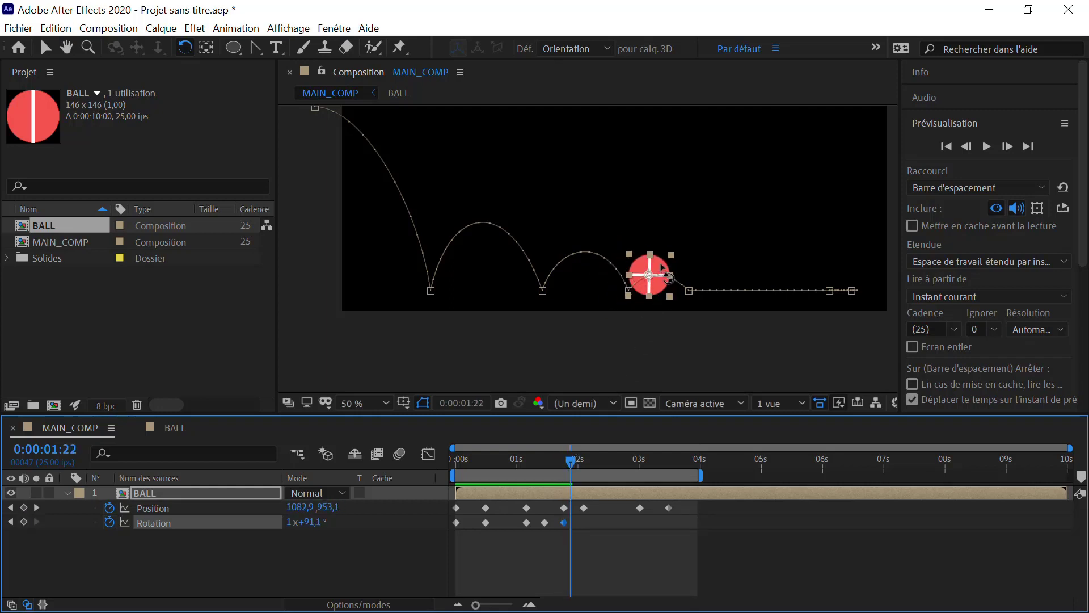
pyautogui.moveTo(662, 266); pyautogui.dragTo(688, 295)
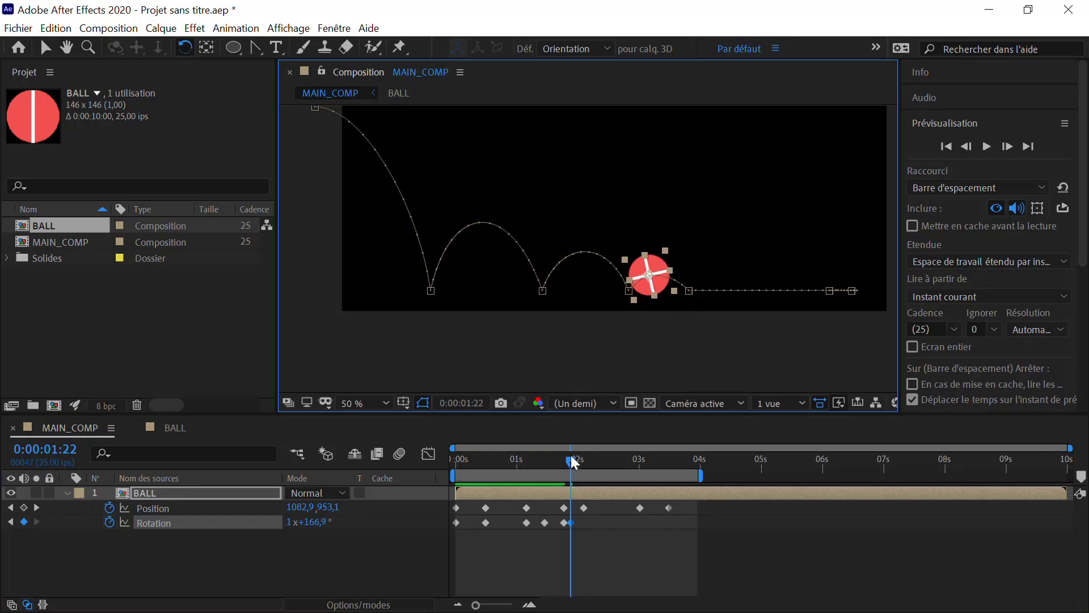
pyautogui.moveTo(574, 458); pyautogui.dragTo(584, 466)
pyautogui.moveTo(702, 287); pyautogui.dragTo(730, 258)
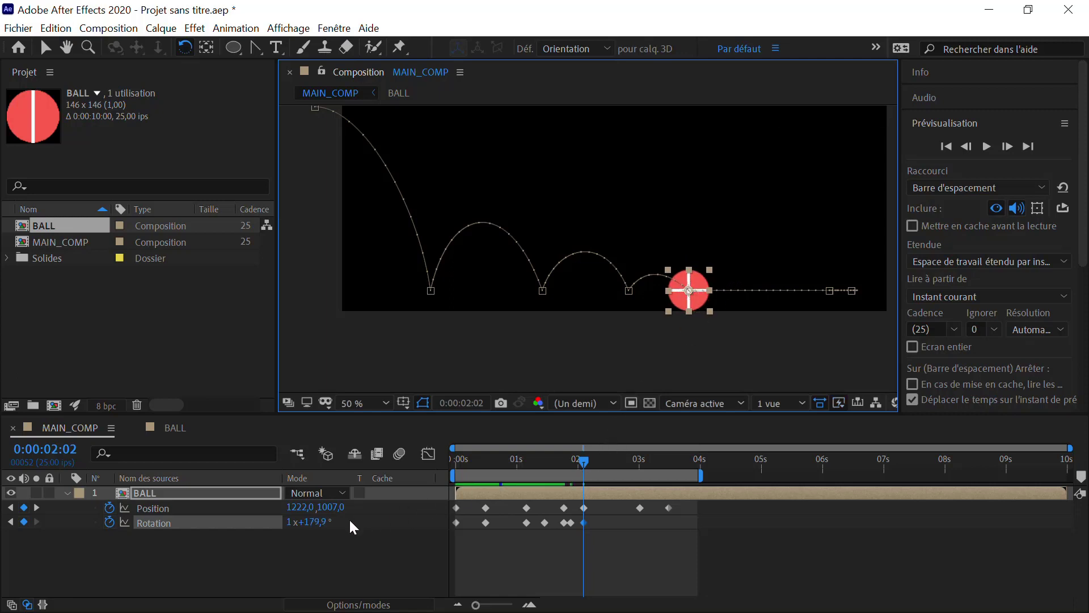
pyautogui.click(313, 523)
pyautogui.write('180')
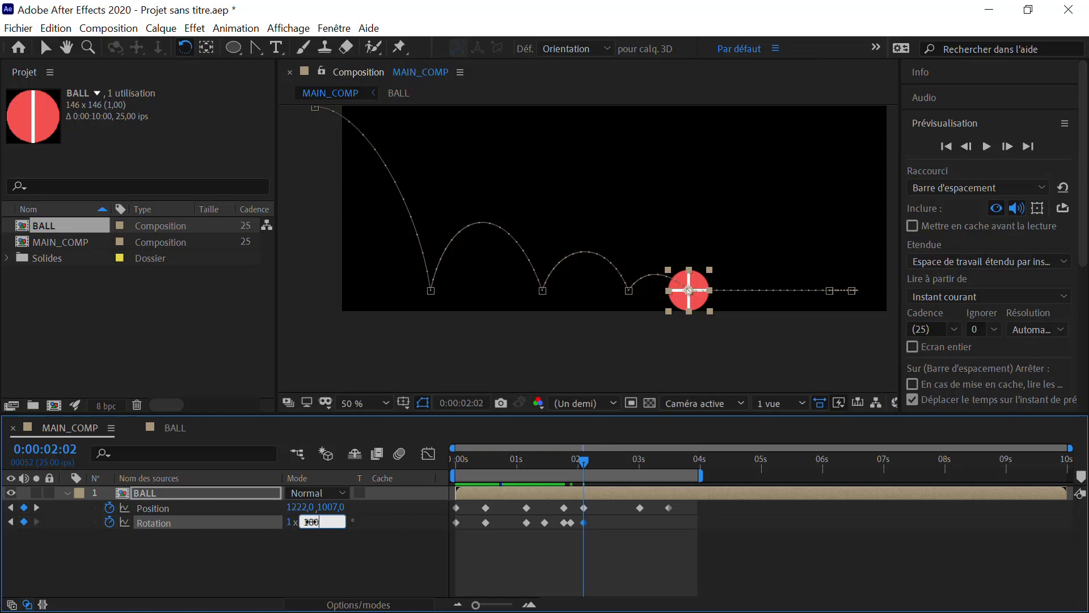
pyautogui.press('Return')
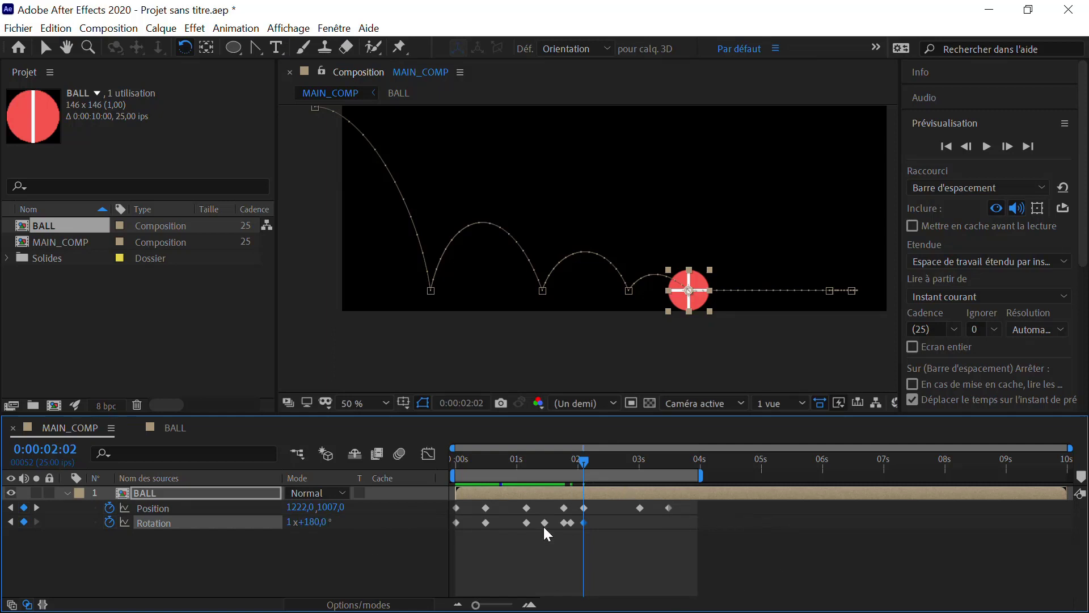
pyautogui.scroll(4, 568, 533)
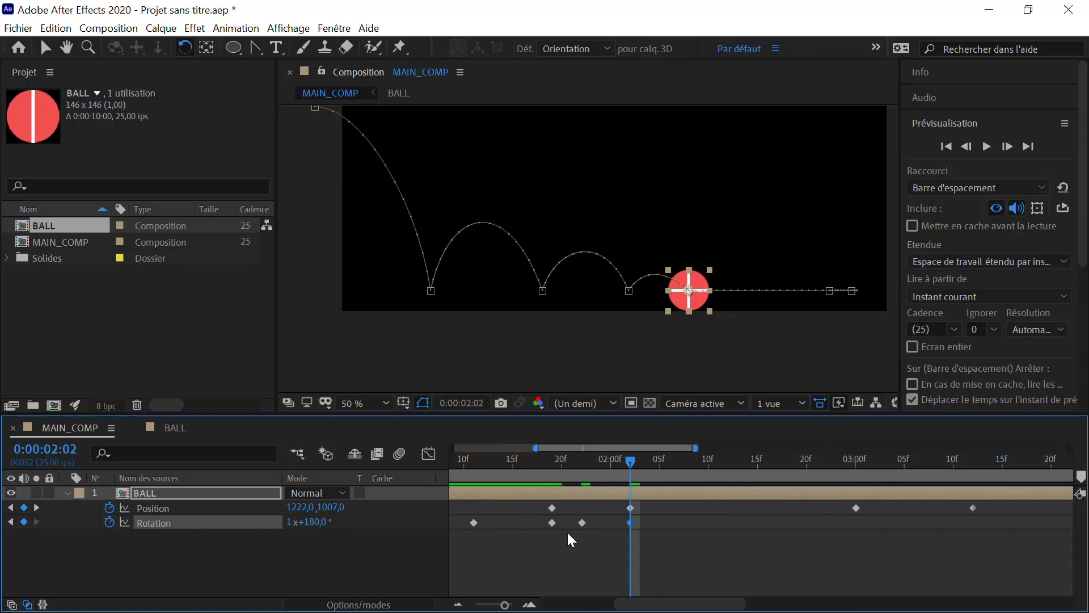
# Move the Rotation keyframe at 0:00:01:22 one frame later and set the one at the fourth impact, 0:00:02:02, to 1x+270°
pyautogui.moveTo(582, 522); pyautogui.dragTo(592, 522)
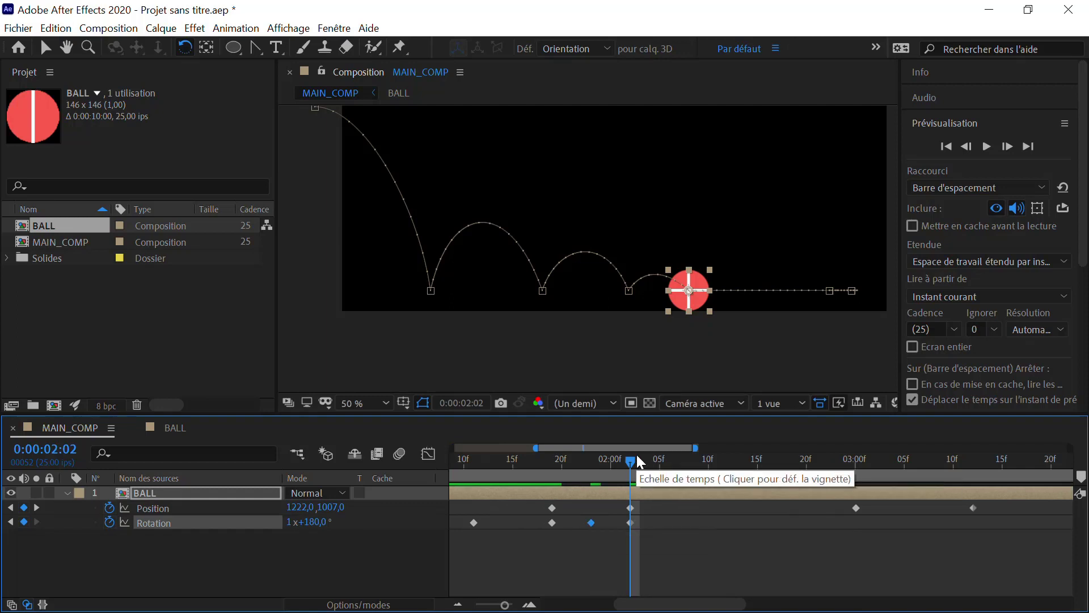
pyautogui.moveTo(633, 458); pyautogui.dragTo(952, 449)
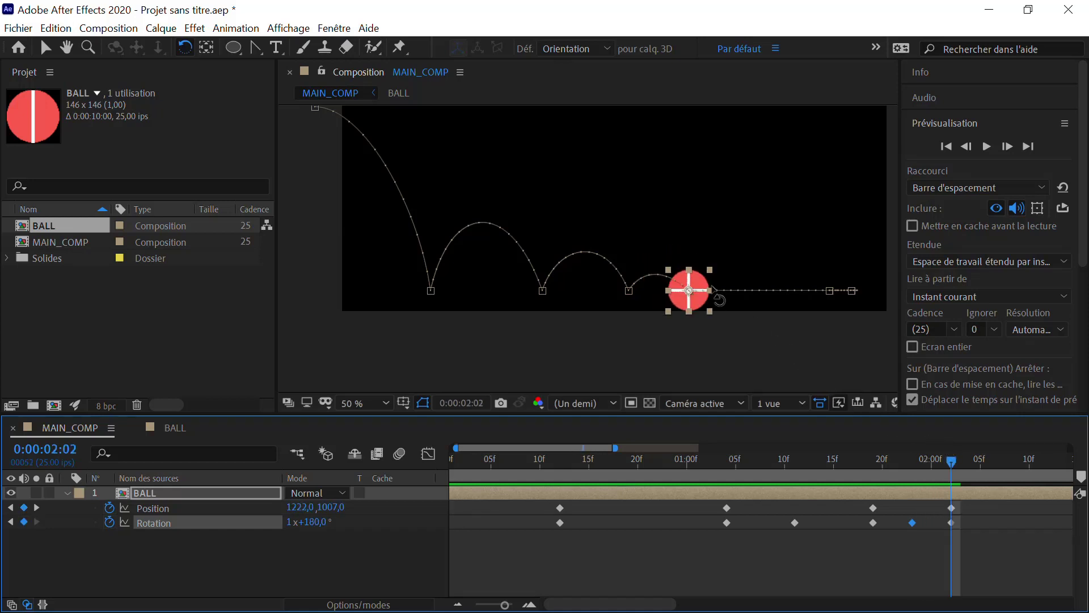
pyautogui.moveTo(699, 277); pyautogui.dragTo(732, 311)
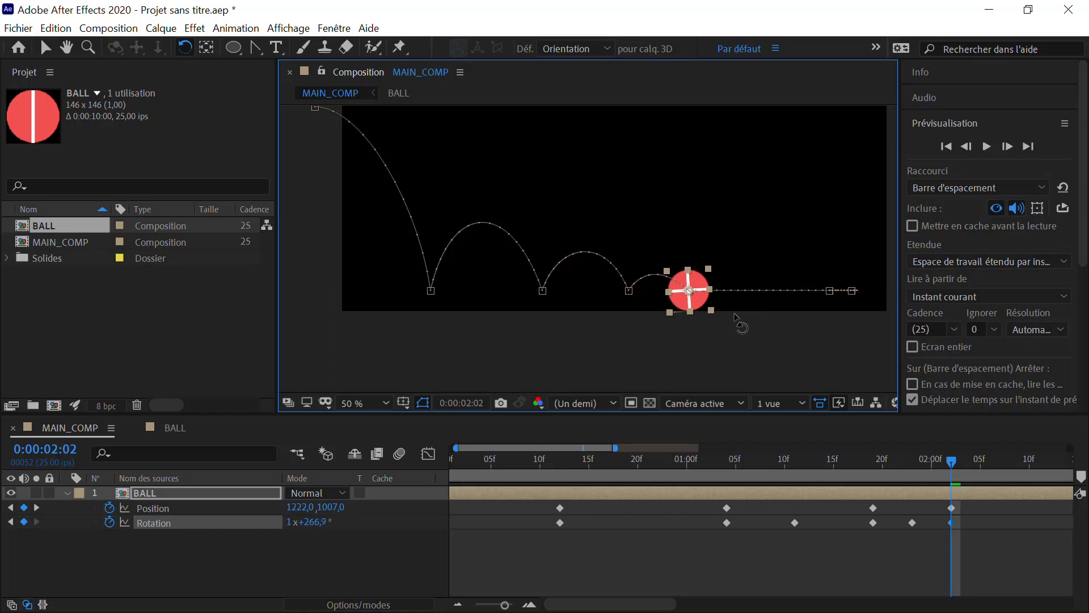
pyautogui.moveTo(736, 315); pyautogui.dragTo(740, 324)
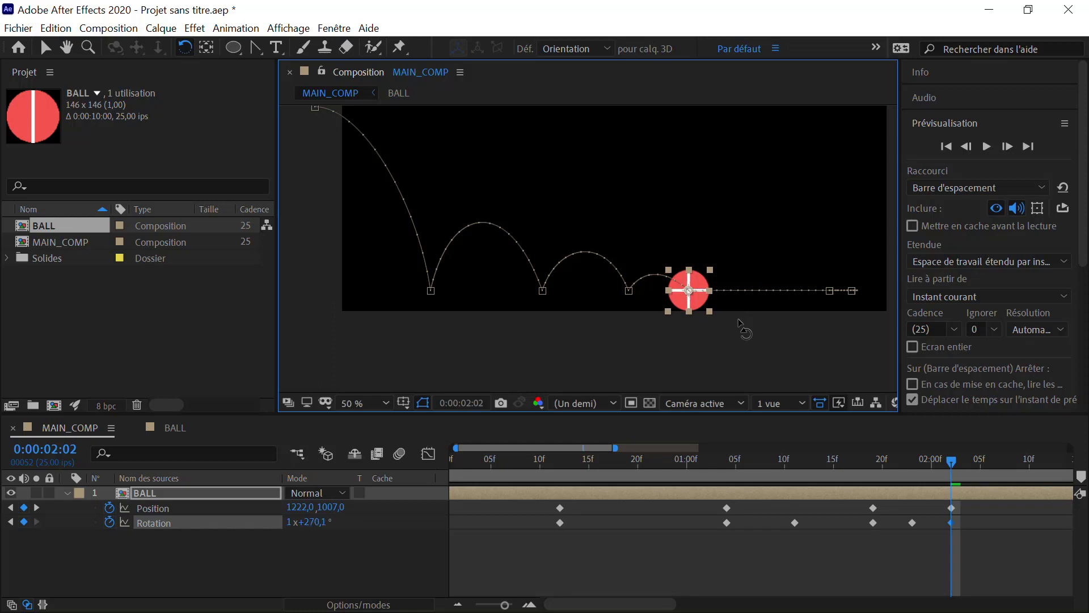
pyautogui.click(314, 523)
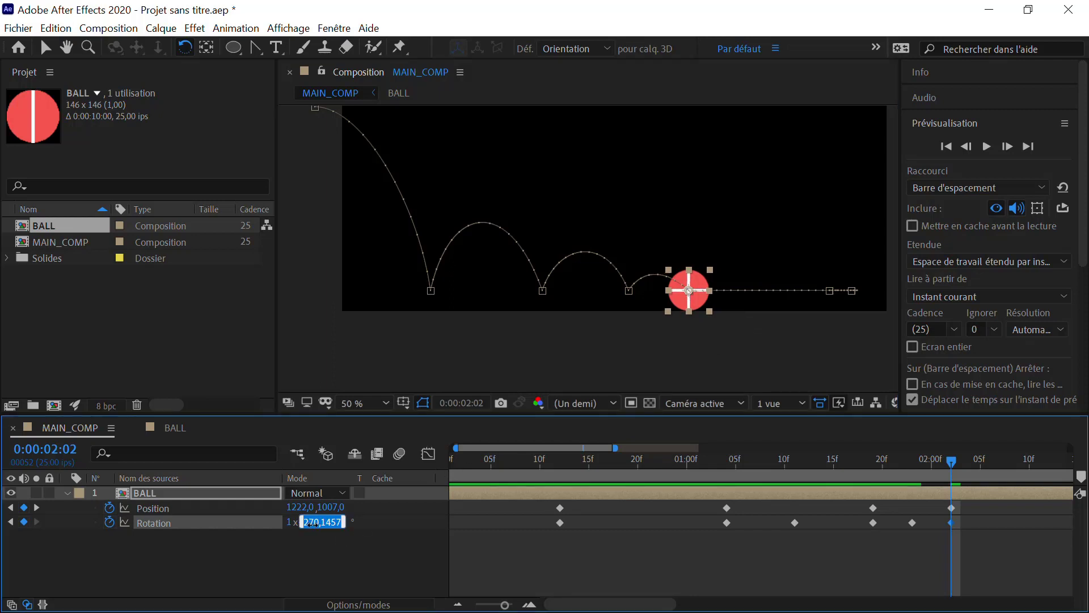
pyautogui.write('270')
pyautogui.press('Return')
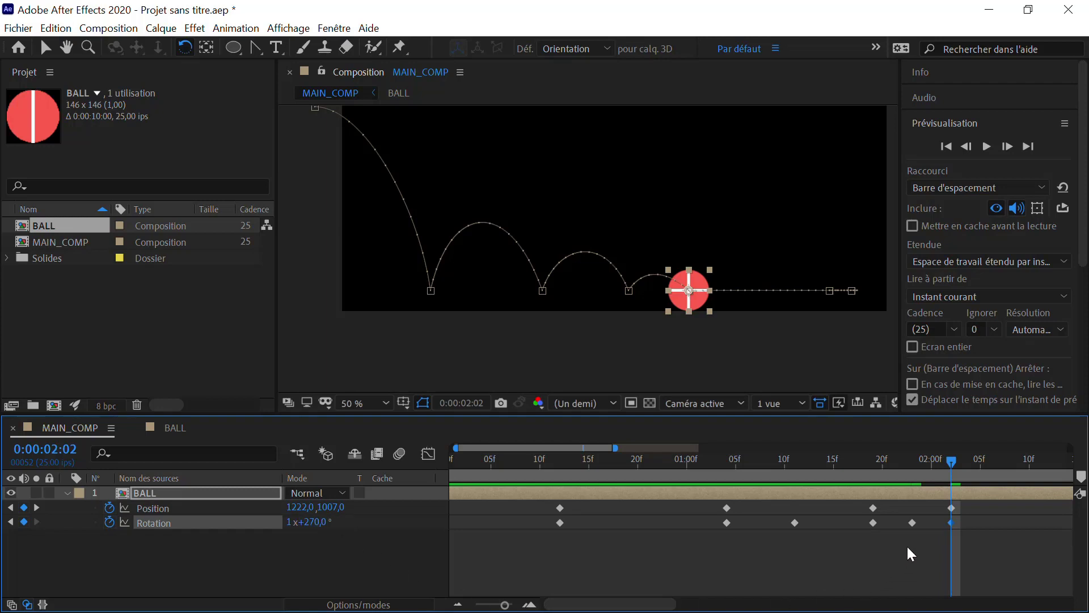
# Delete the intermediate Rotation keyframes at 0:00:01:23 and 0:00:01:11, between the second, third and fourth impacts
pyautogui.moveTo(907, 545); pyautogui.dragTo(922, 517)
pyautogui.press('Delete')
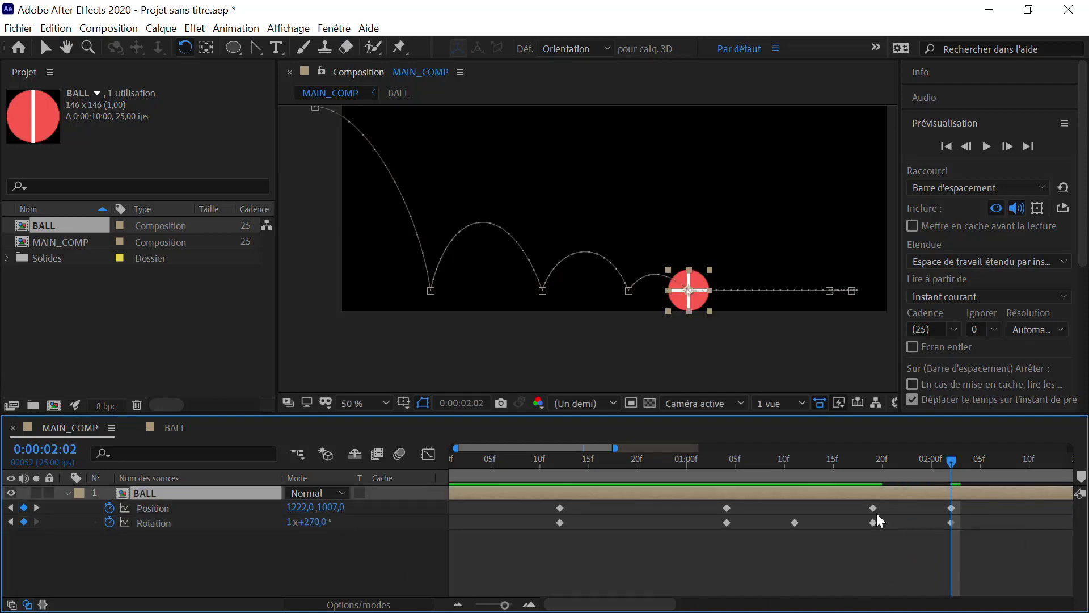
pyautogui.moveTo(789, 536); pyautogui.dragTo(813, 507)
pyautogui.press('Delete')
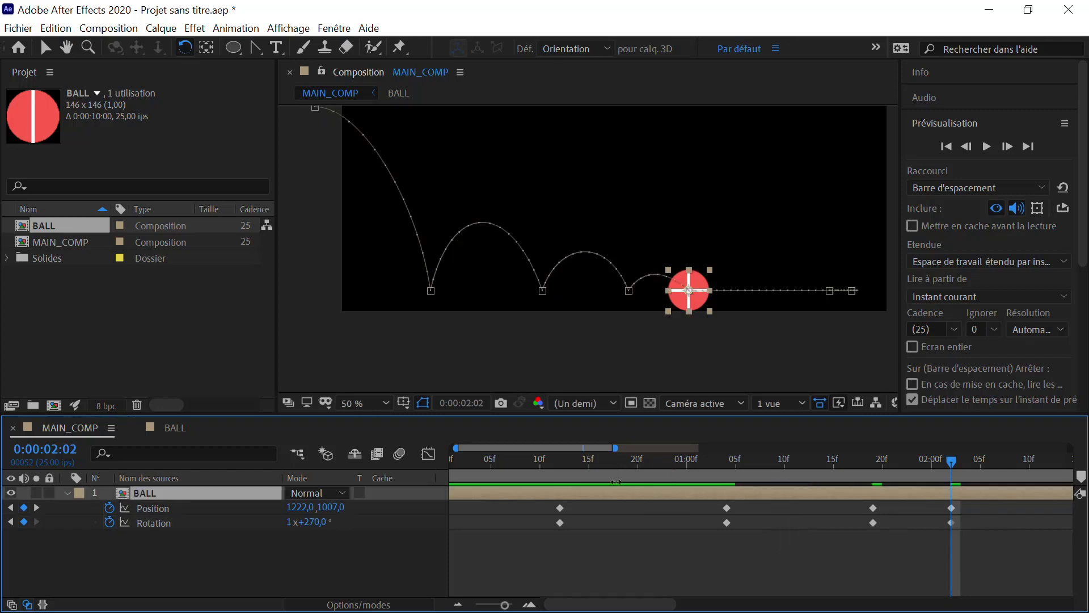
# Add a BALL Rotation keyframe of 2x+180° at 0:00:03:00, where the ball reaches the end of its roll
pyautogui.press(';')
pyautogui.moveTo(585, 458); pyautogui.dragTo(638, 443)
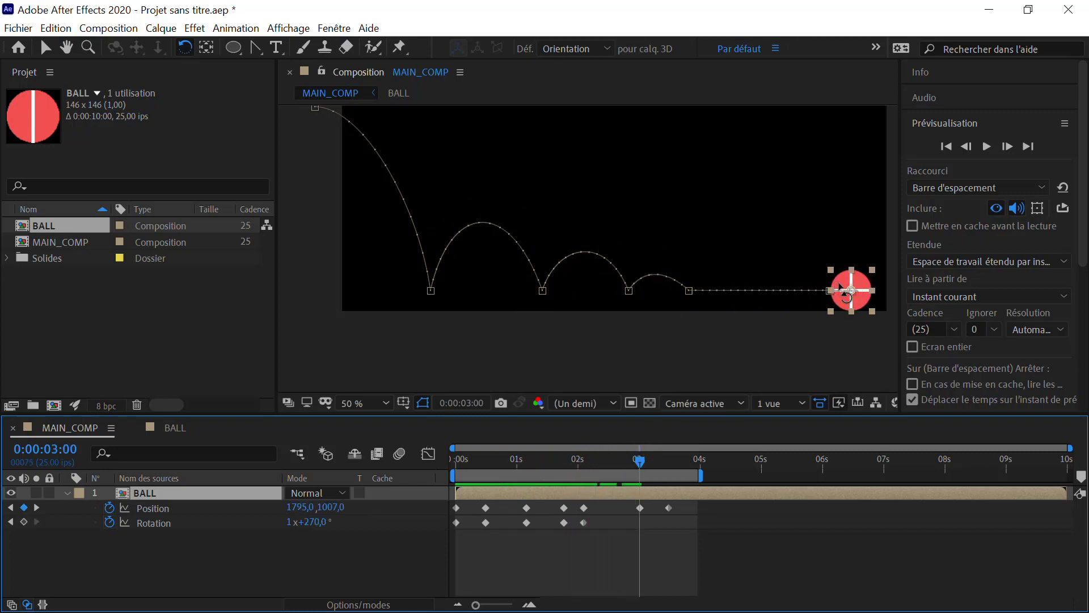
pyautogui.moveTo(840, 287); pyautogui.dragTo(866, 246)
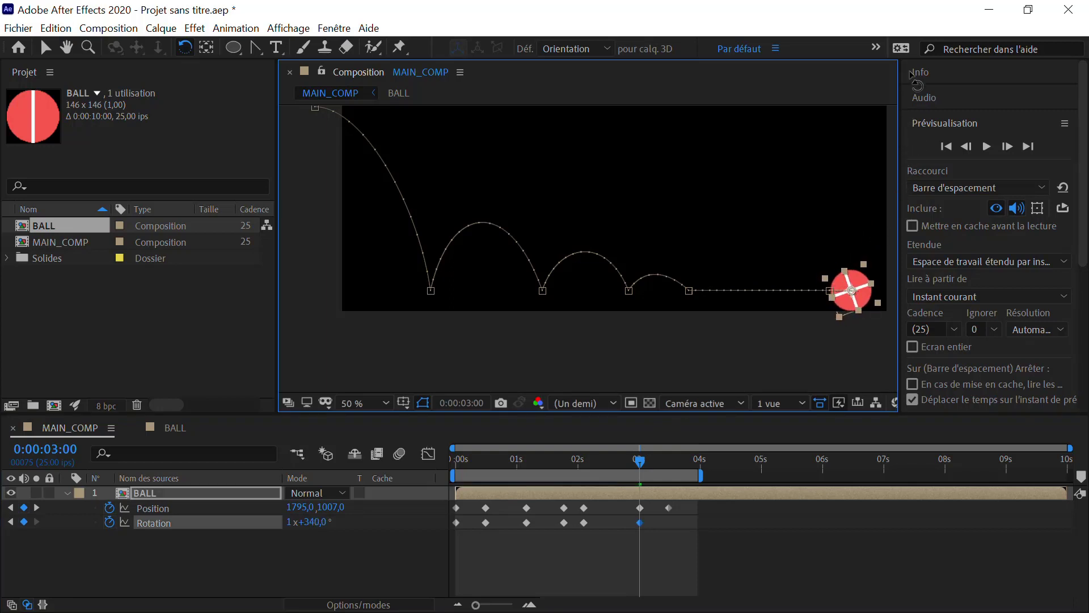
pyautogui.moveTo(911, 73); pyautogui.dragTo(934, 273)
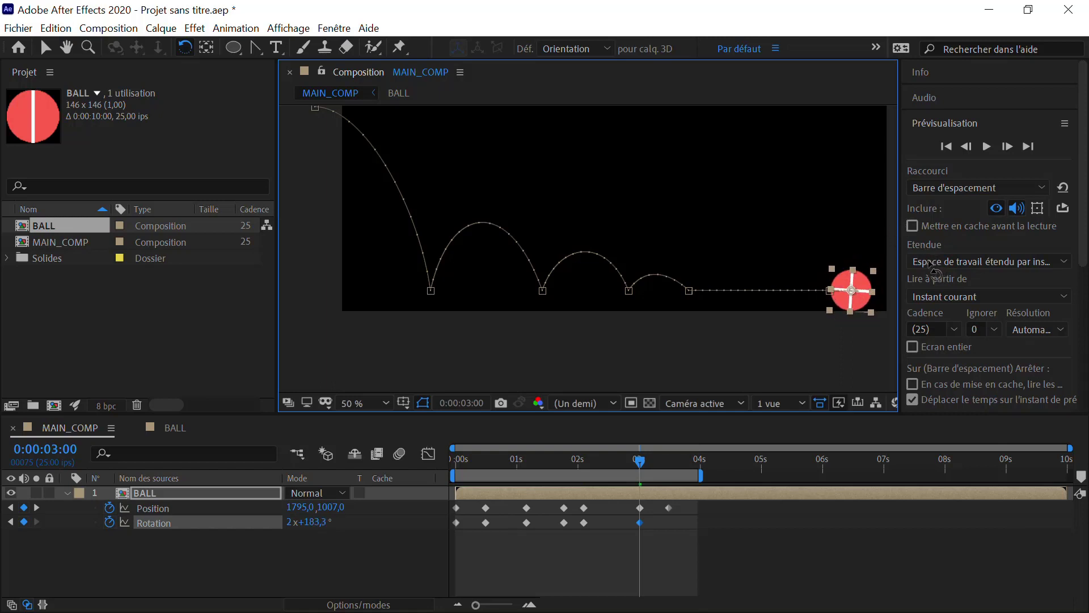
pyautogui.click(315, 522)
pyautogui.write('100')
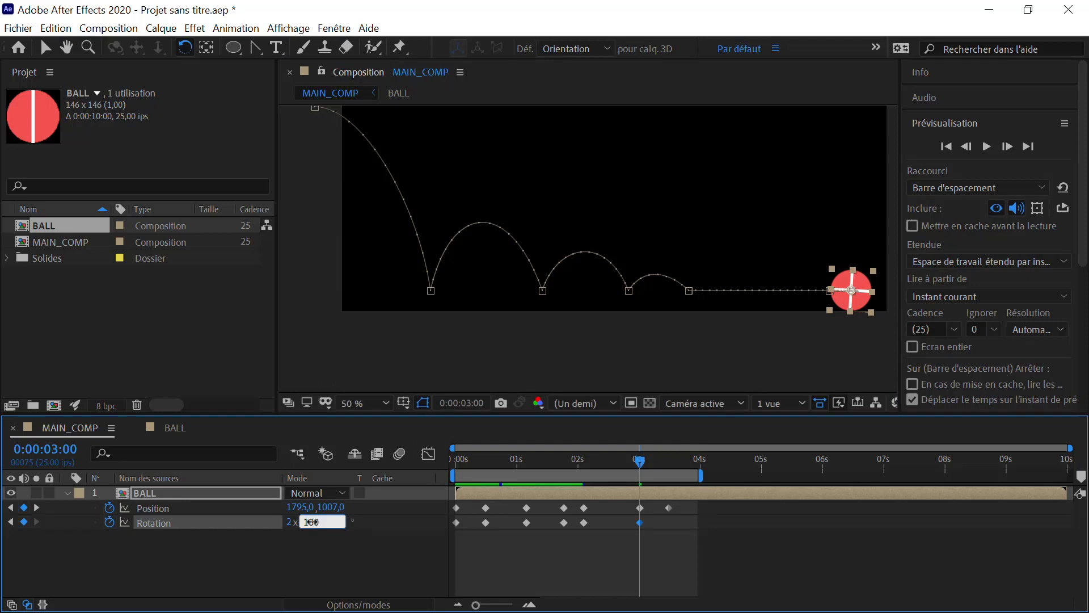
pyautogui.press('Return')
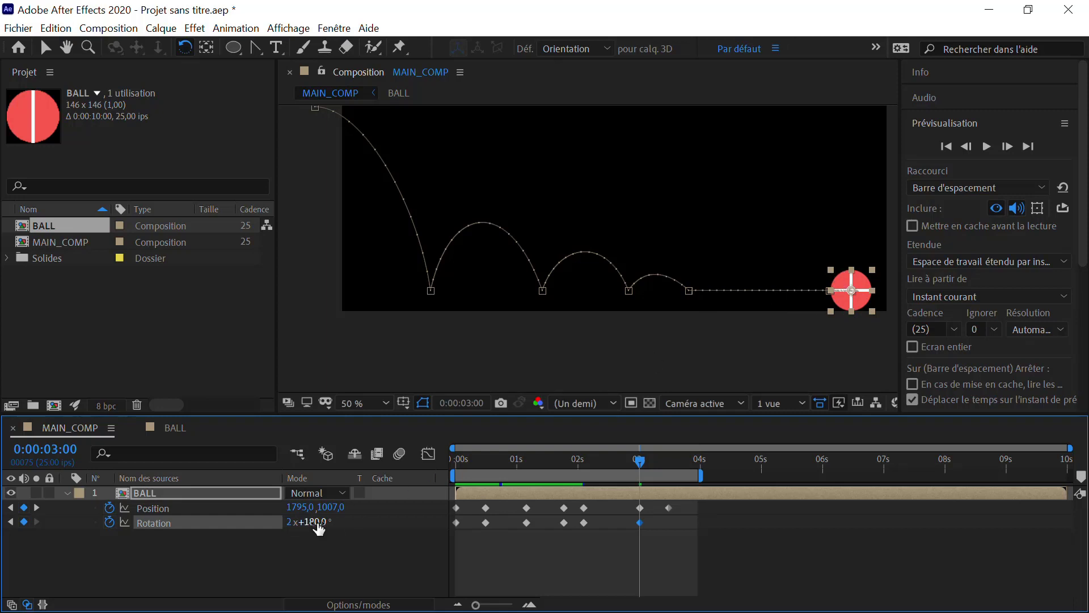
# Add a Rotation keyframe of 2x+0° at the last Position keyframe, 0:00:03:12, and preview the animation from the start
pyautogui.moveTo(641, 466); pyautogui.dragTo(668, 445)
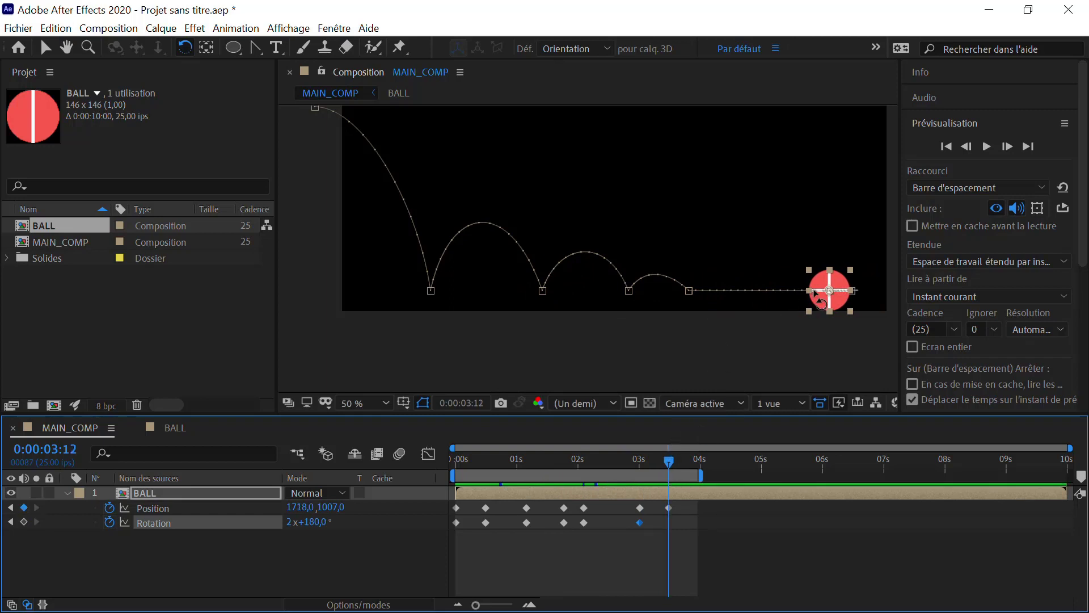
pyautogui.moveTo(823, 284); pyautogui.dragTo(913, 397)
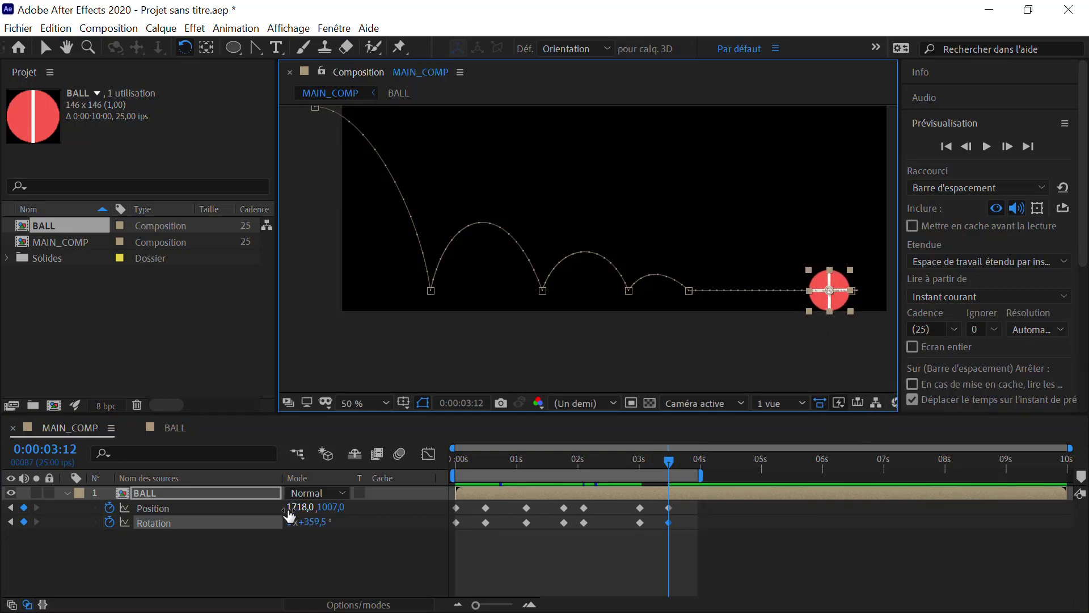
pyautogui.click(315, 523)
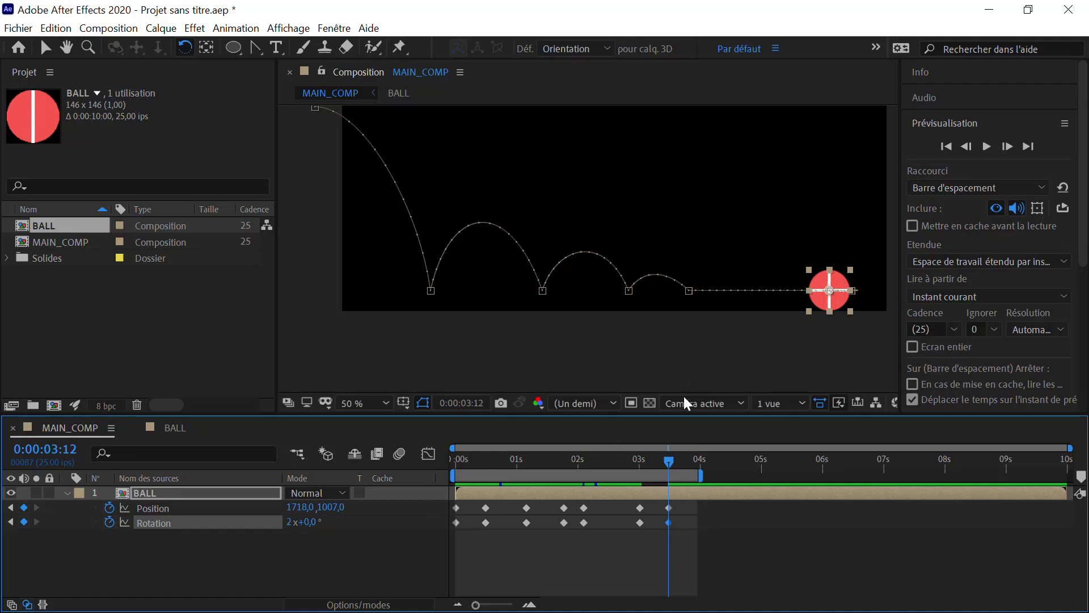
pyautogui.moveTo(675, 463)
pyautogui.mouseDown()
pyautogui.moveTo(637, 468)
pyautogui.moveTo(675, 468)
pyautogui.mouseUp()
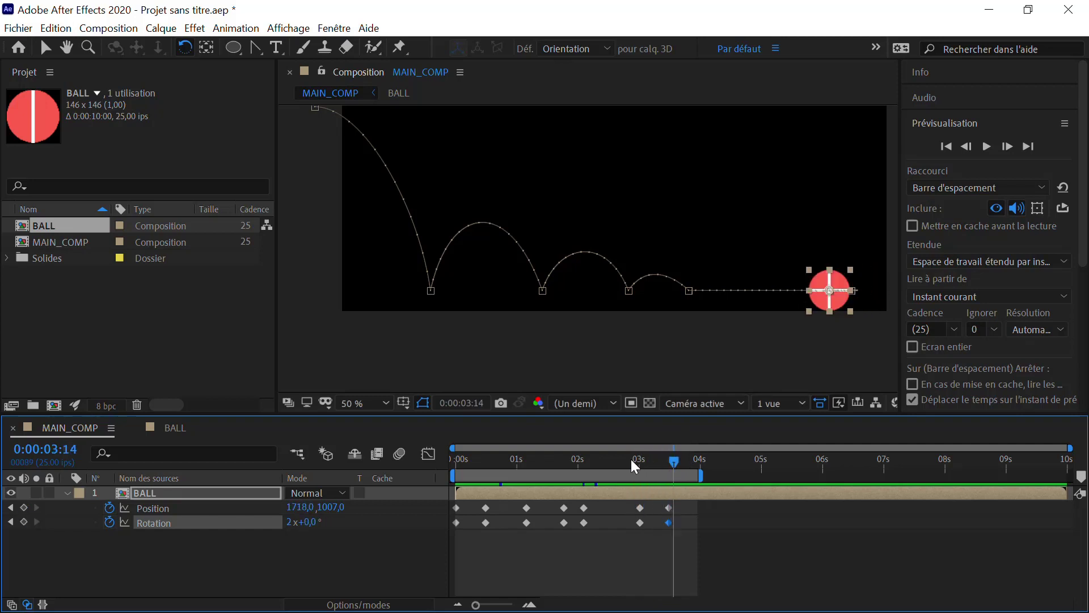
pyautogui.press('Home')
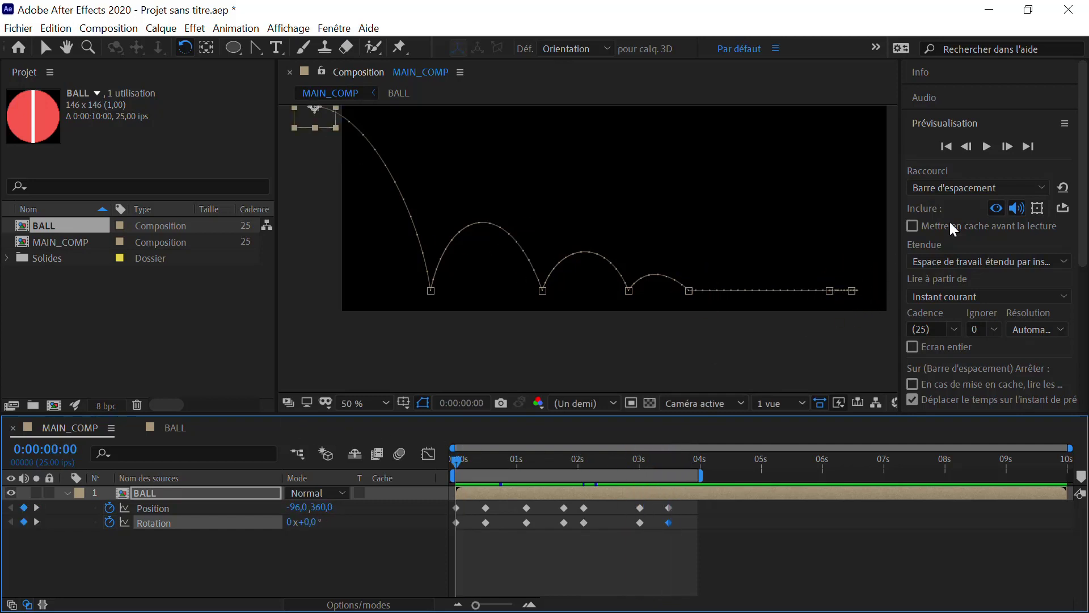
pyautogui.click(985, 149)
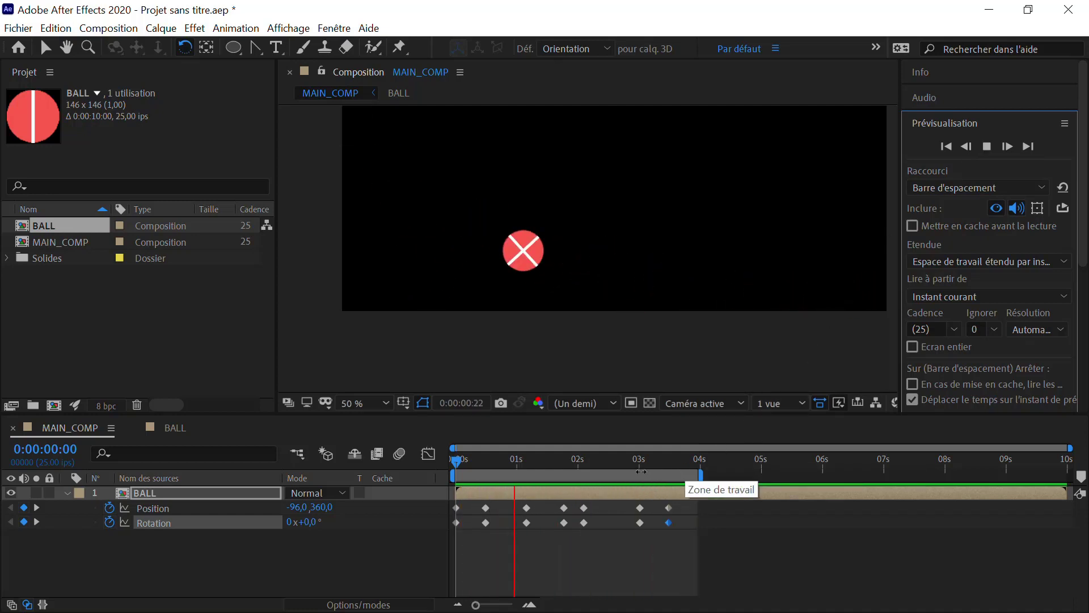
# Set the Rotation keyframe at 0:00:03:12 to 2x+90° and preview the whole animation
pyautogui.moveTo(644, 469); pyautogui.dragTo(668, 459)
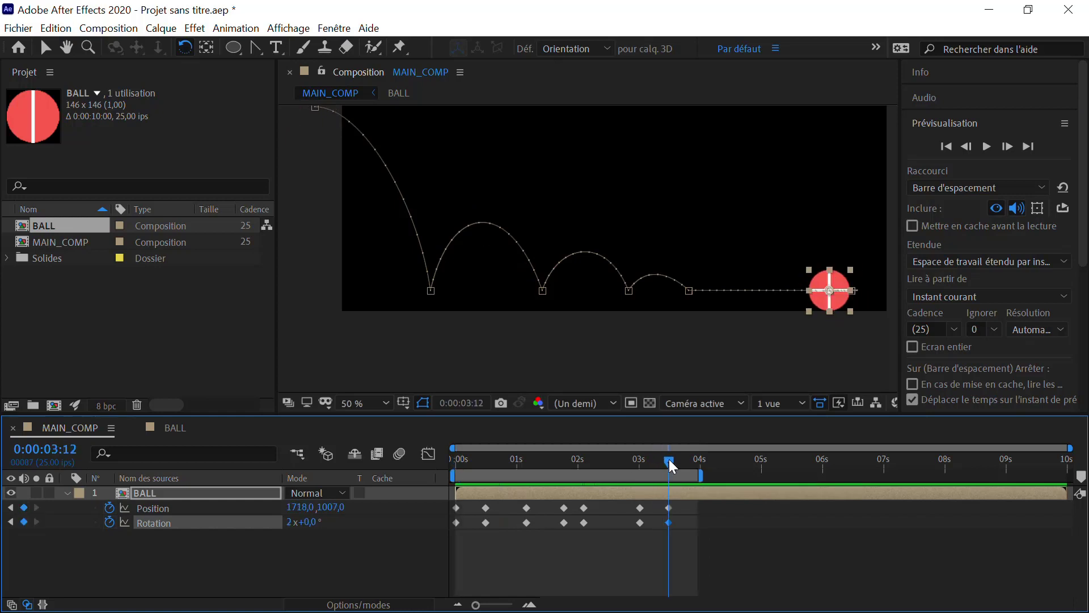
pyautogui.moveTo(823, 301); pyautogui.dragTo(826, 284)
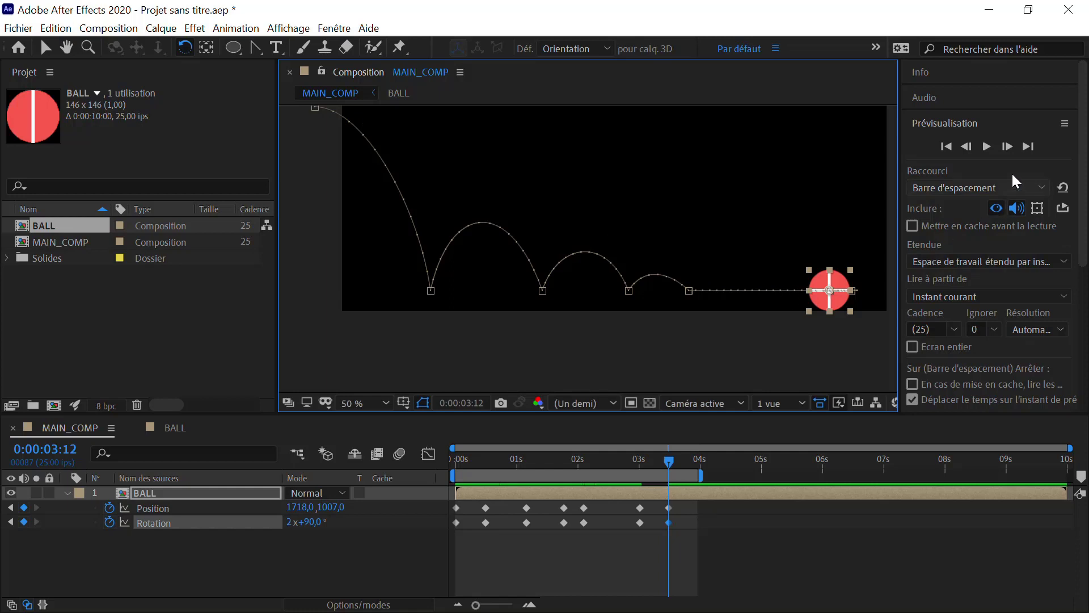
pyautogui.click(987, 146)
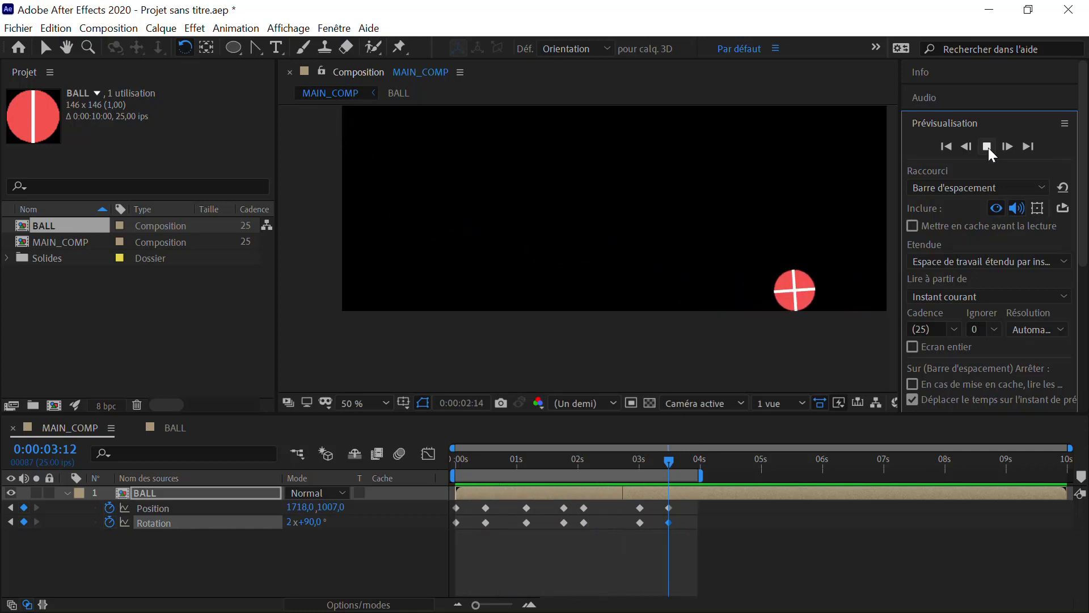
pyautogui.click(988, 147)
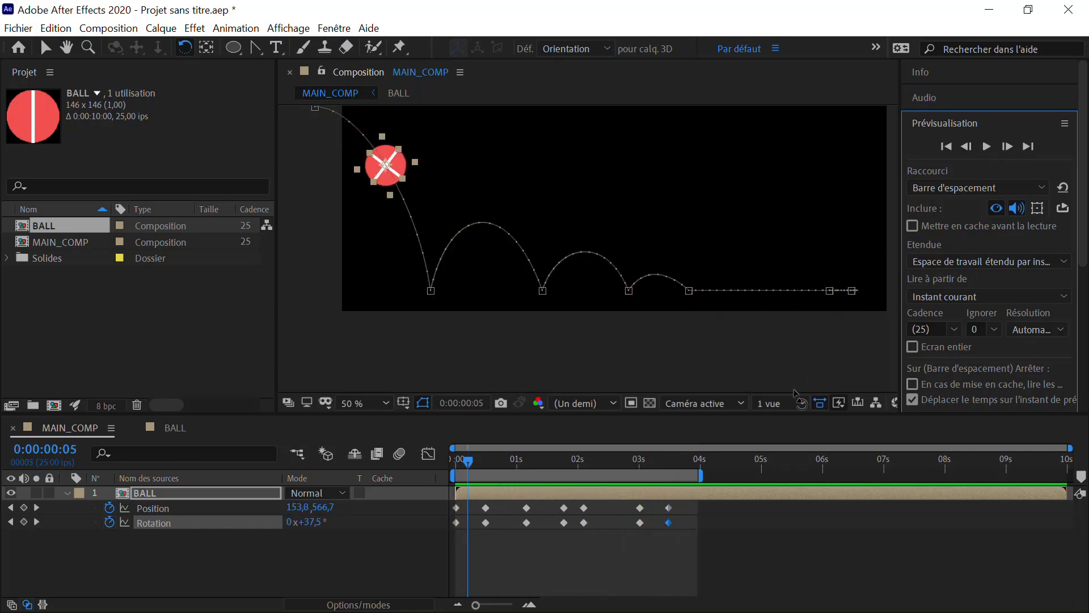
pyautogui.moveTo(543, 460); pyautogui.dragTo(455, 461)
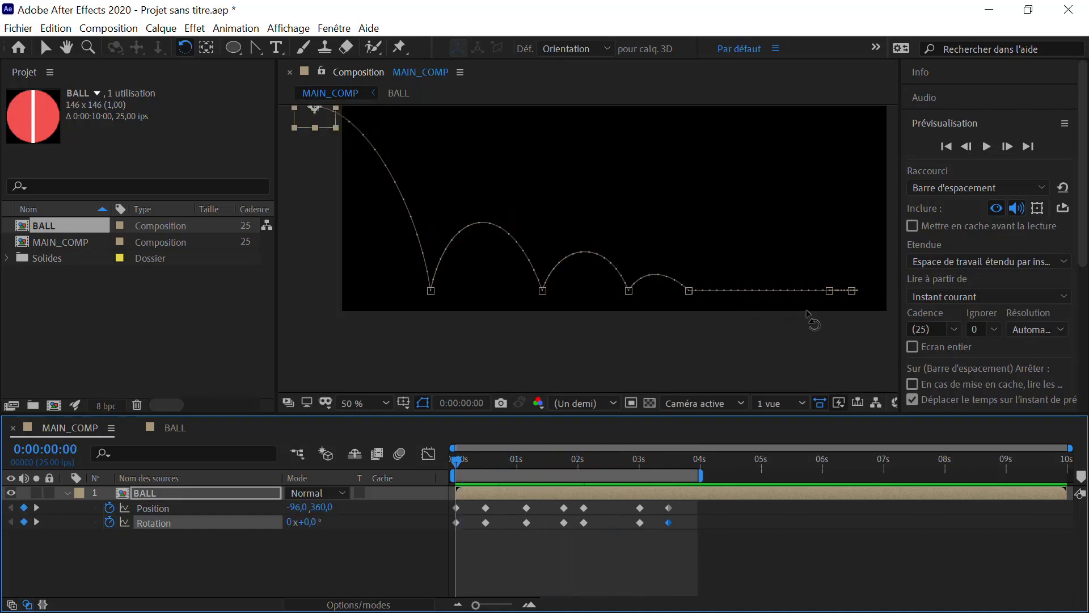
pyautogui.click(989, 146)
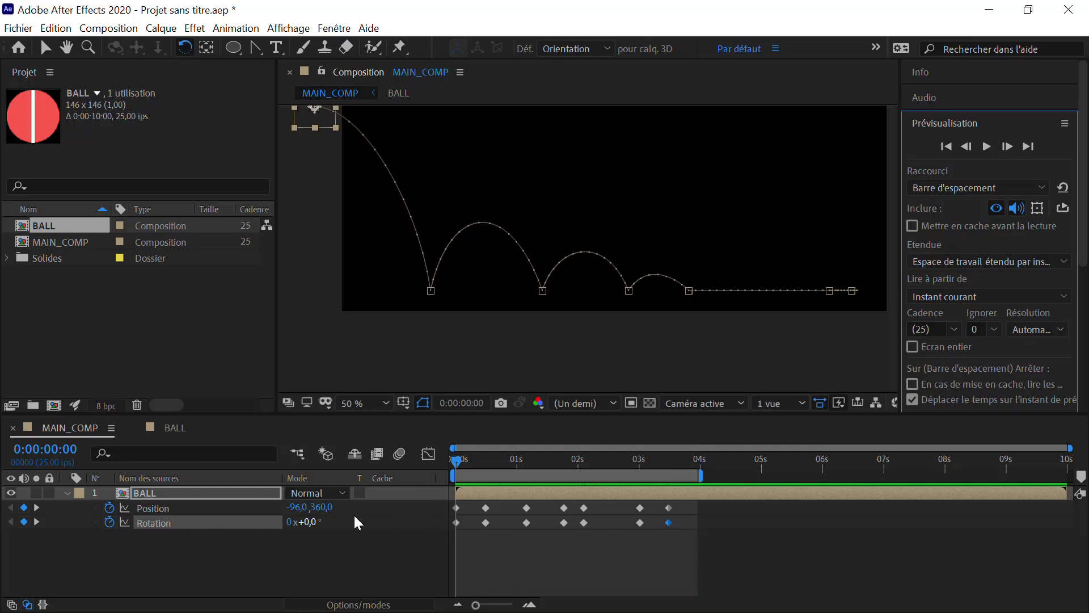
# Display BALL's Rotation curve in the Graph Editor and examine the ball's roll back between 0:00:03:00 and 0:00:03:13 up close
pyautogui.click(154, 524)
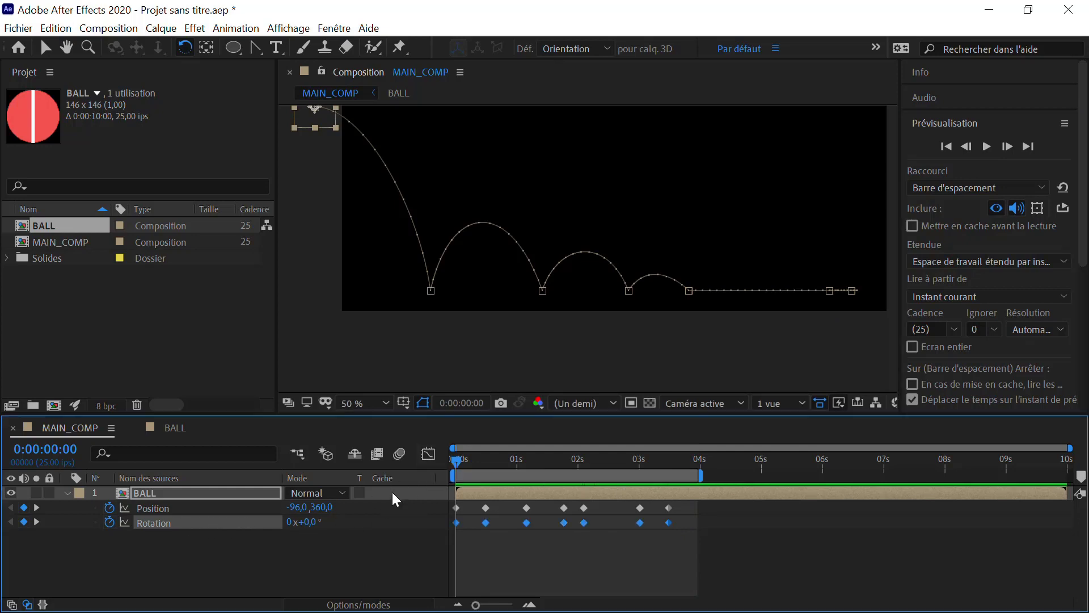
pyautogui.click(428, 455)
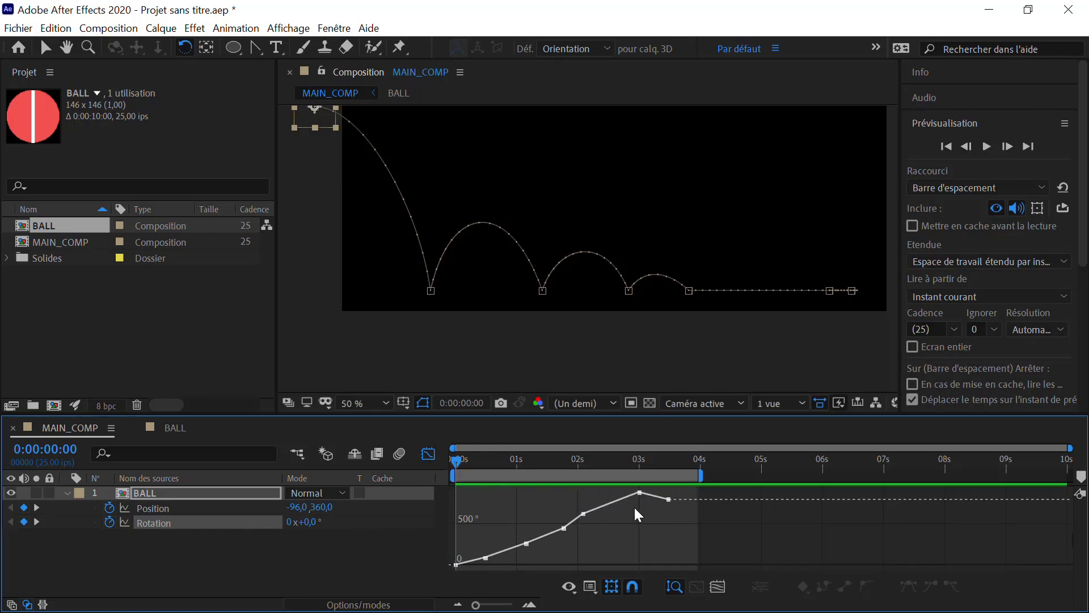
pyautogui.click(669, 499)
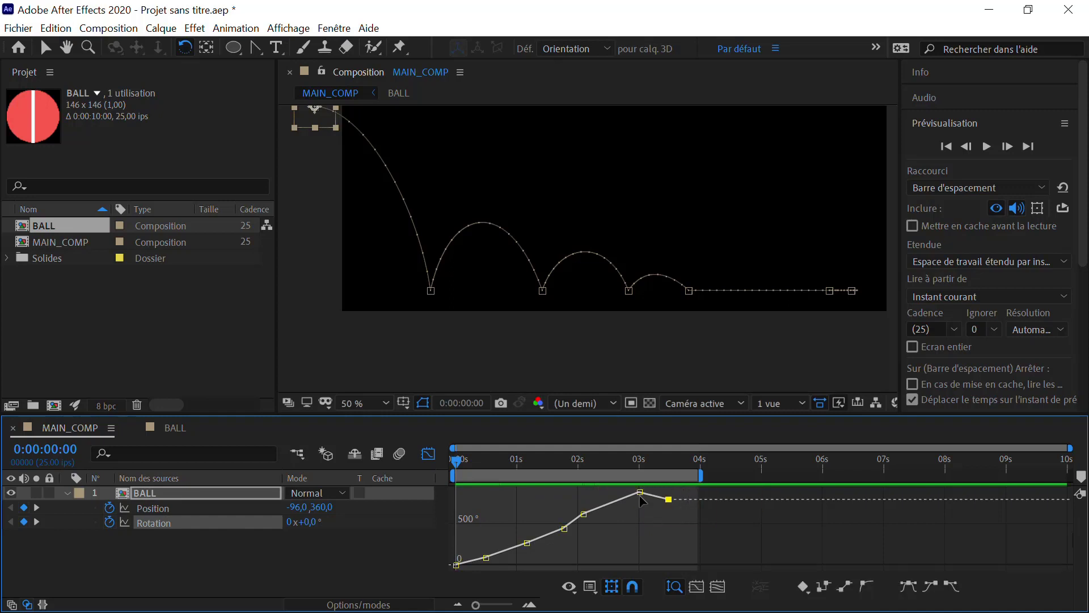
pyautogui.moveTo(475, 461); pyautogui.dragTo(672, 466)
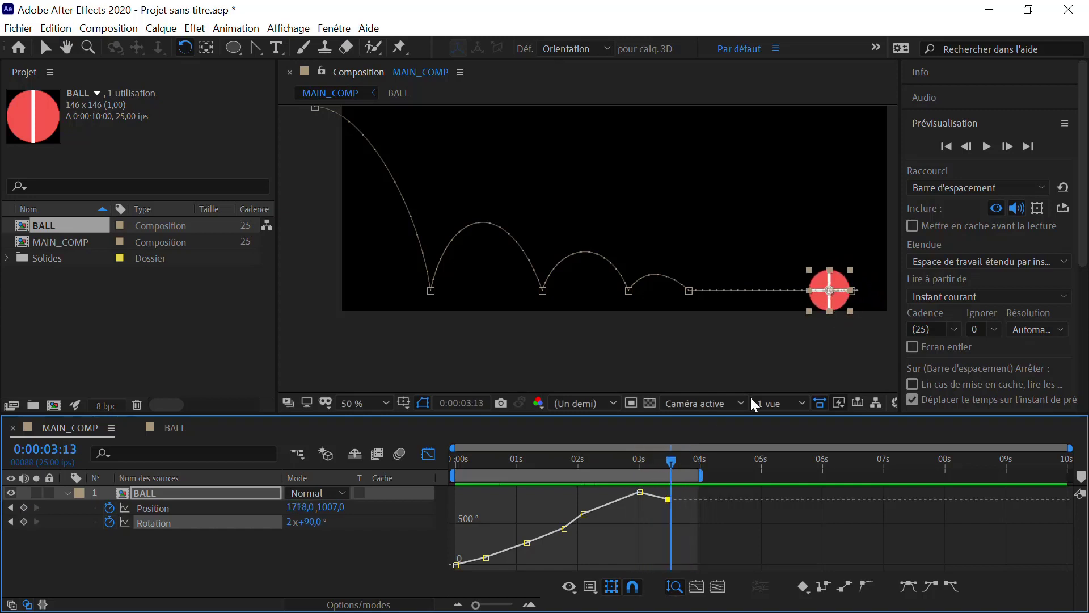
pyautogui.moveTo(793, 334); pyautogui.dragTo(550, 279)
pyautogui.scroll(2, 713, 307)
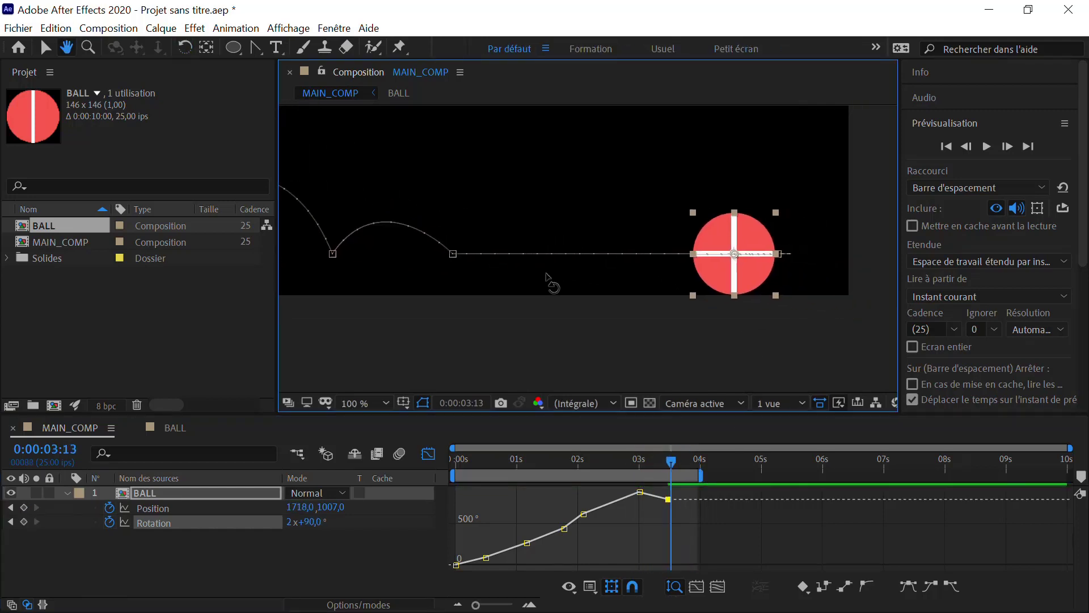
pyautogui.press('.')
pyautogui.moveTo(722, 263); pyautogui.dragTo(511, 242)
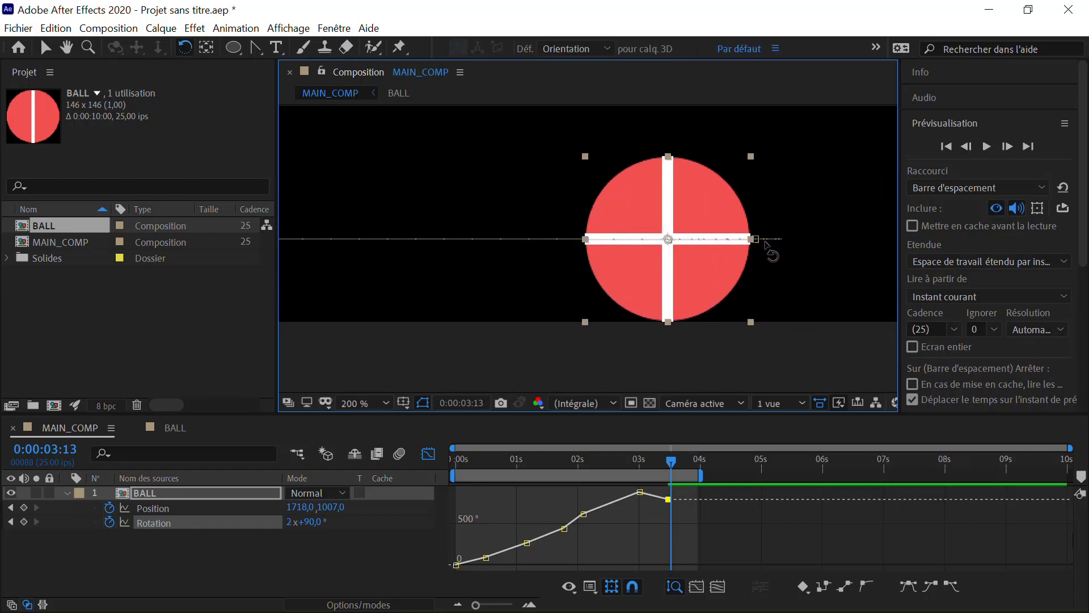
pyautogui.moveTo(669, 466); pyautogui.dragTo(640, 469)
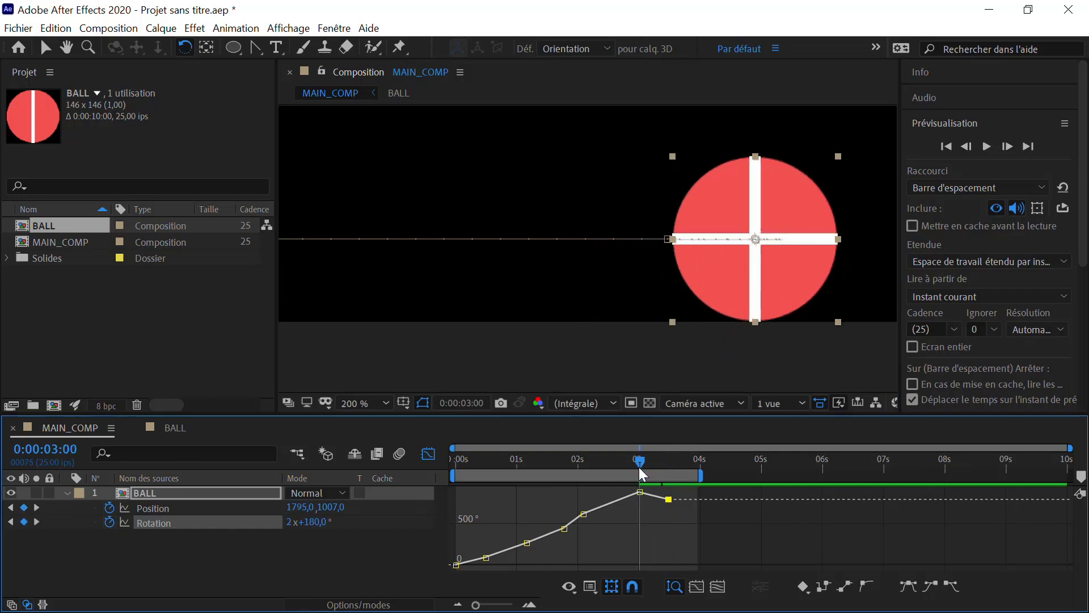
# Display BALL's Position curves in the Graph Editor and examine the X curve around the 0:00:03:00 keyframe up close
pyautogui.click(148, 508)
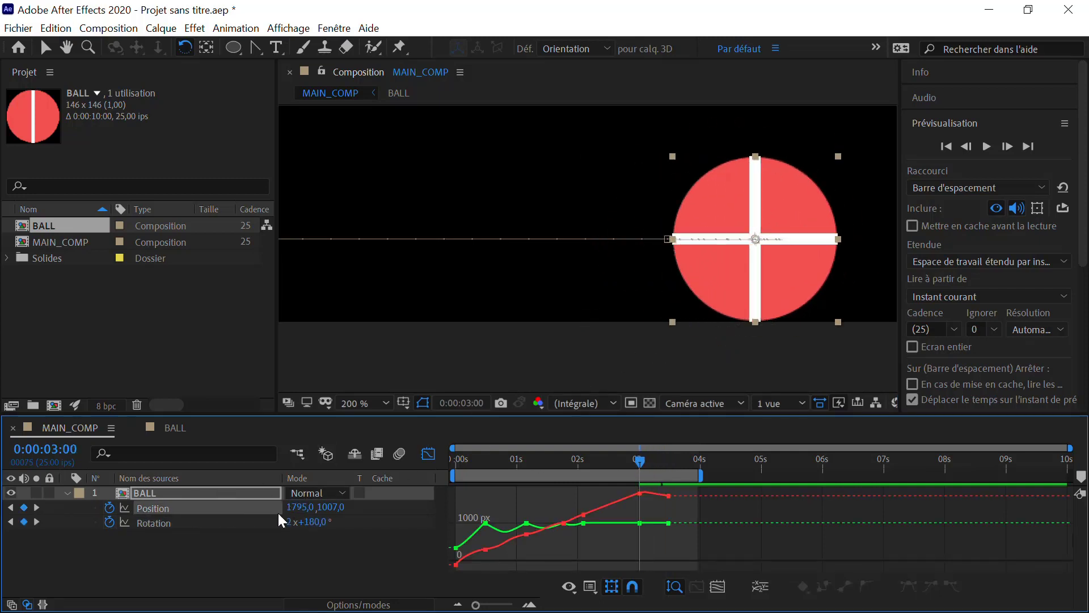
pyautogui.scroll(1, 762, 250)
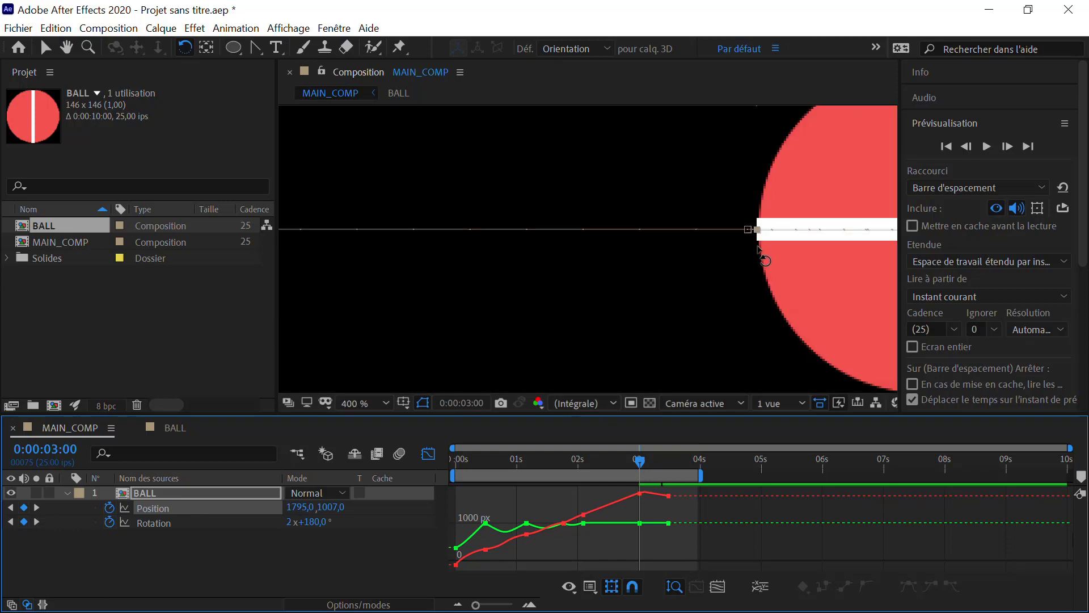
pyautogui.click(640, 494)
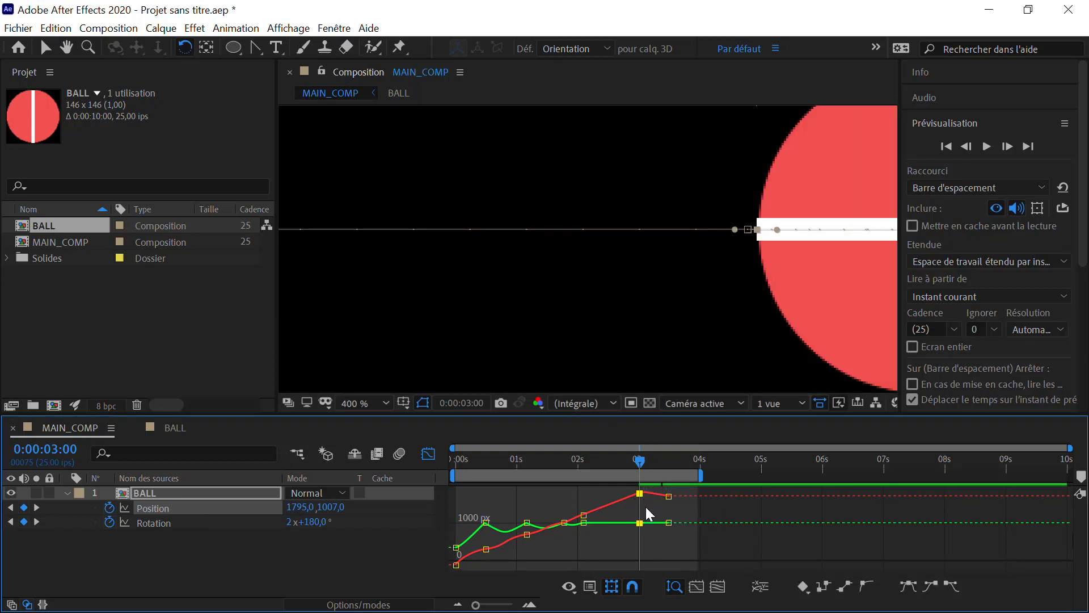
pyautogui.scroll(5, 646, 506)
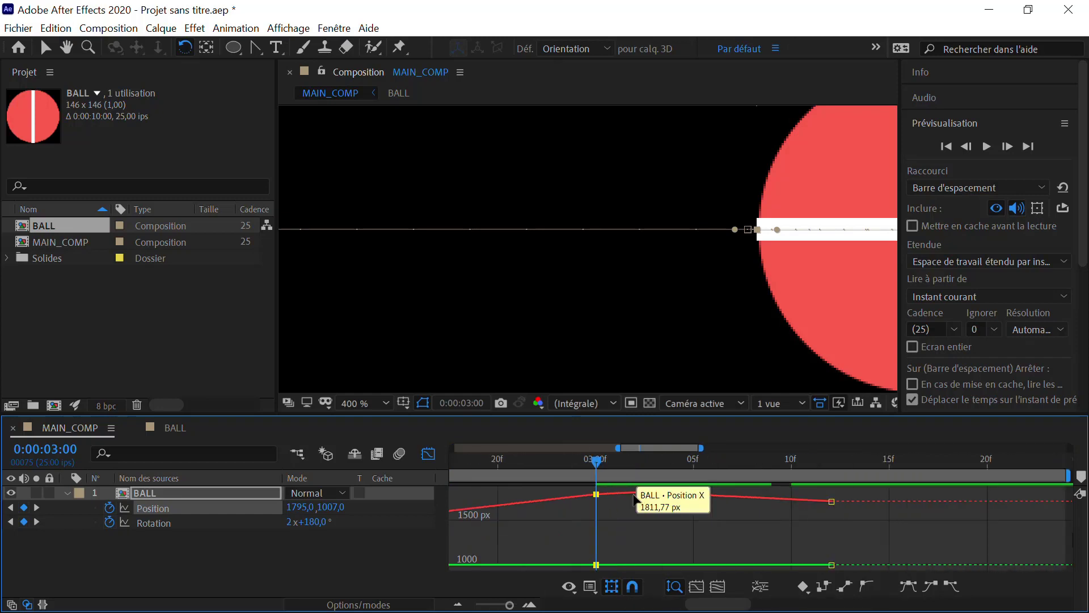
pyautogui.moveTo(600, 495)
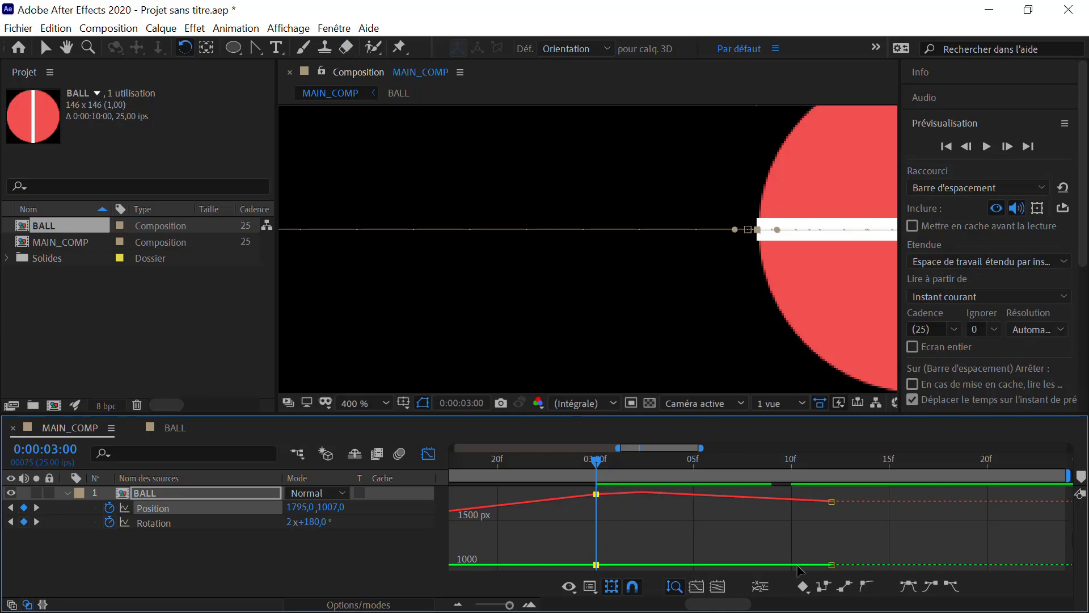
# Set the spatial interpolation of BALL's last Position keyframe to Linéaire and check the roll back at 0:00:03:05
pyautogui.click(847, 587)
pyautogui.click(832, 502)
pyautogui.press(',')
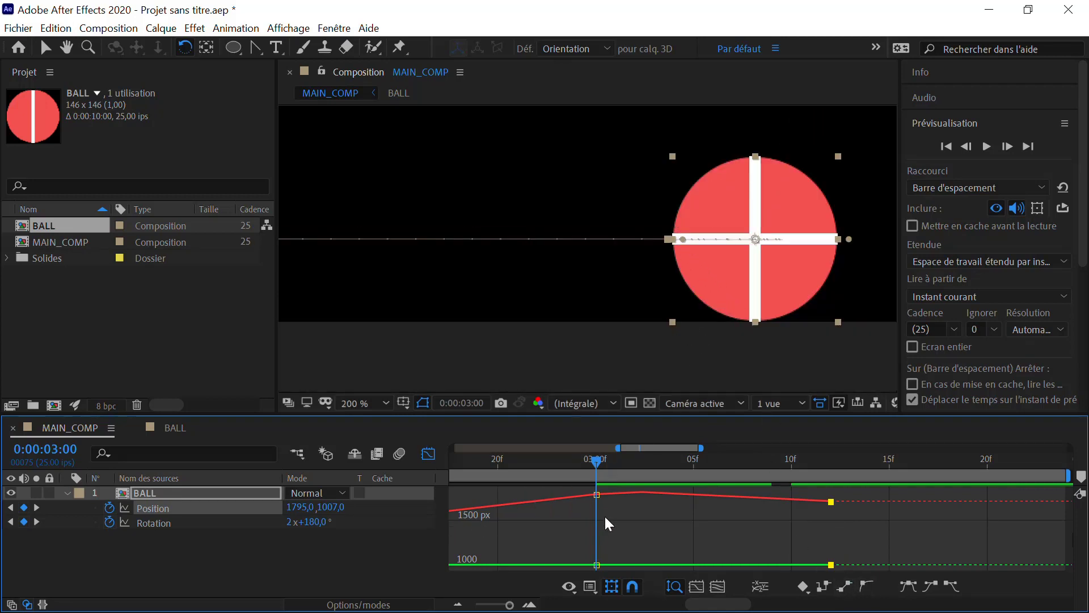
pyautogui.rightClick(670, 239)
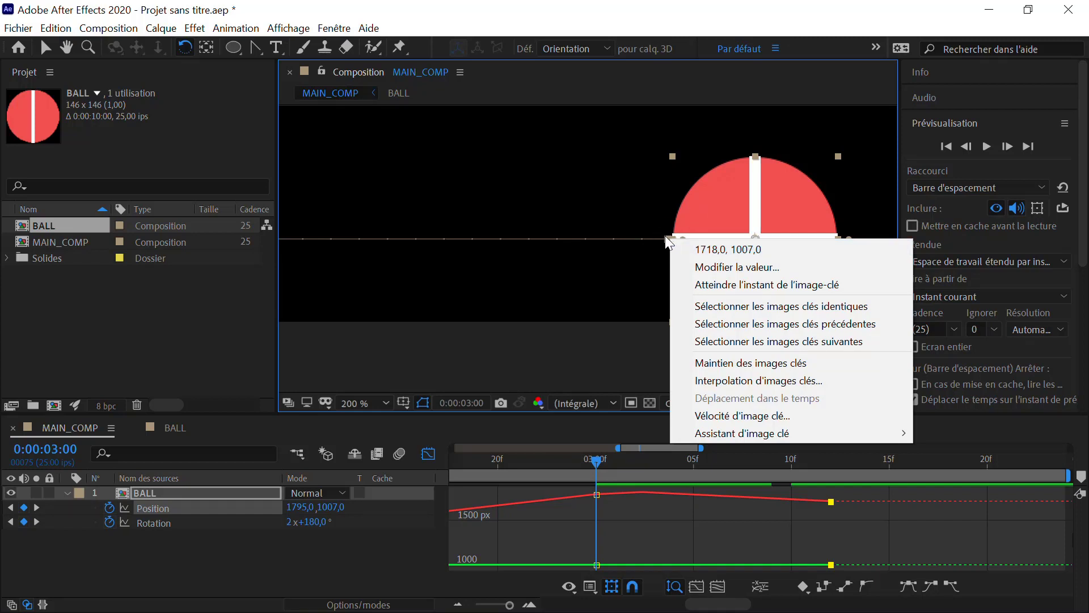
pyautogui.click(758, 381)
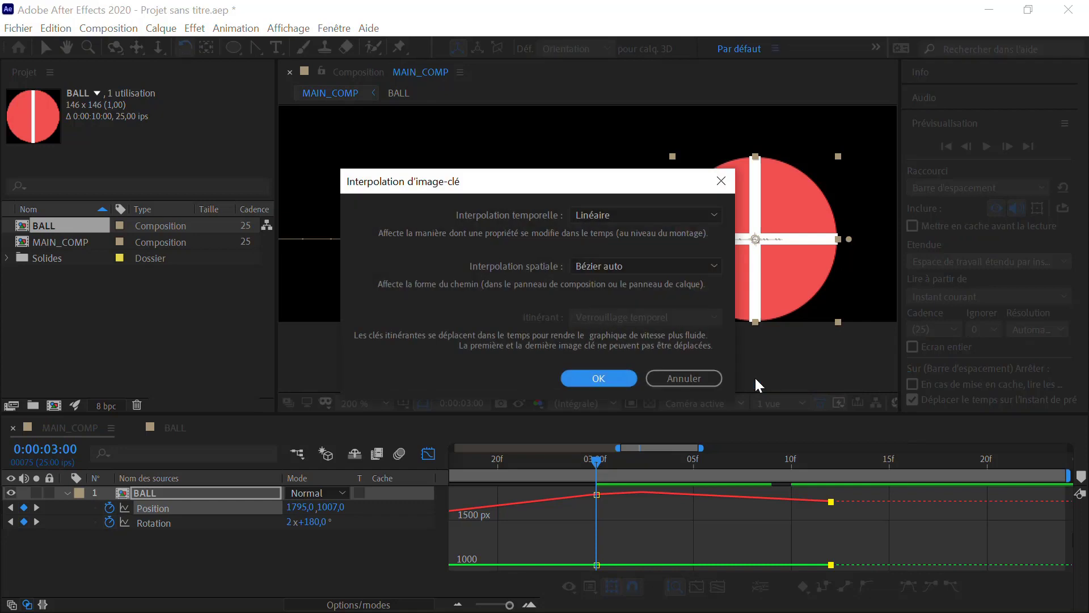
pyautogui.moveTo(512, 188); pyautogui.dragTo(427, 165)
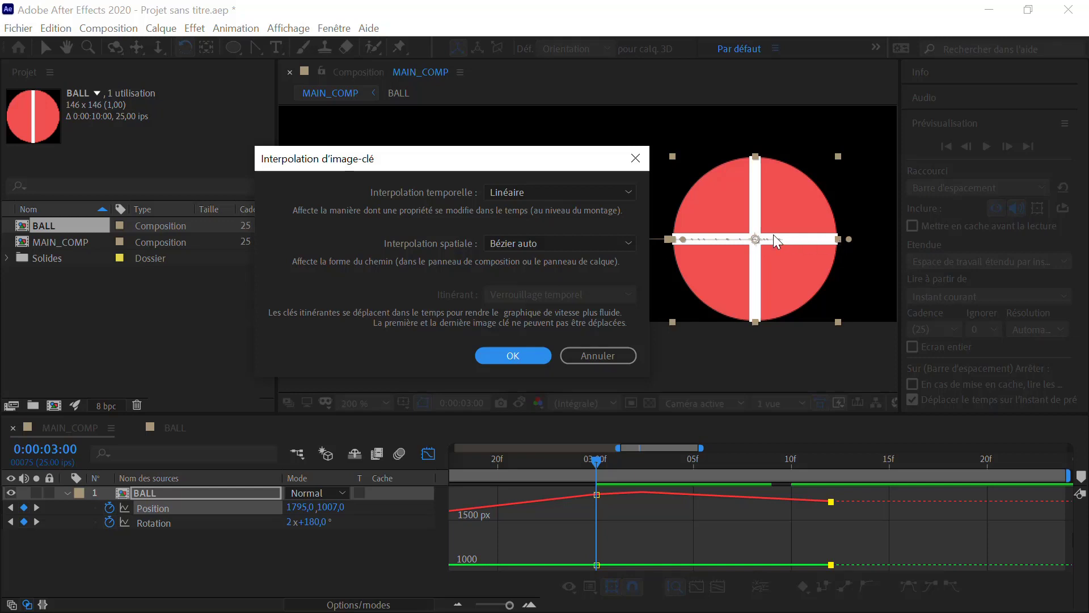
pyautogui.click(565, 240)
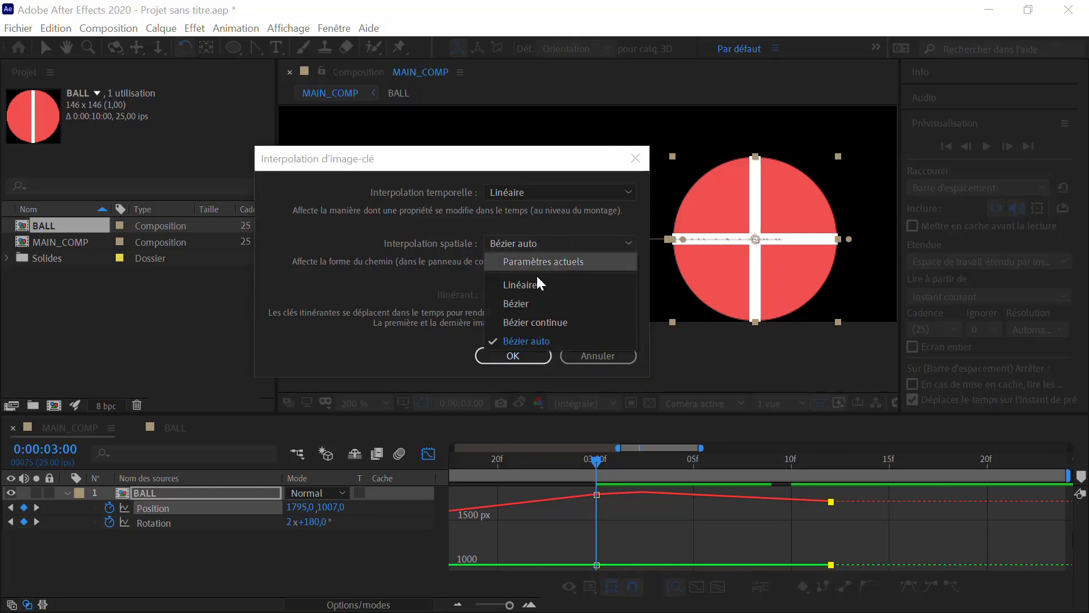
pyautogui.click(577, 286)
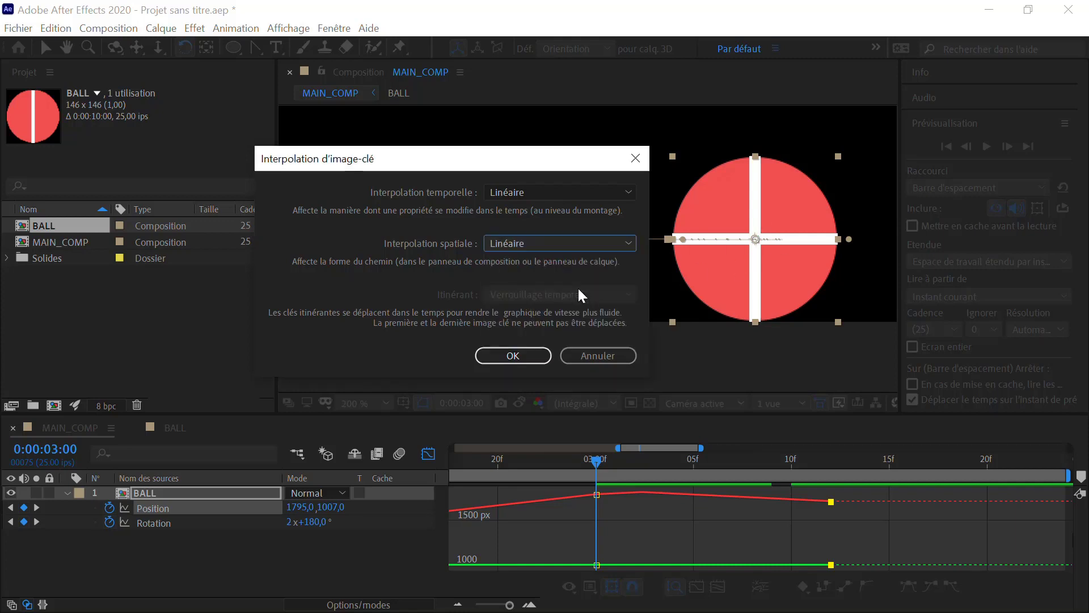
pyautogui.click(529, 356)
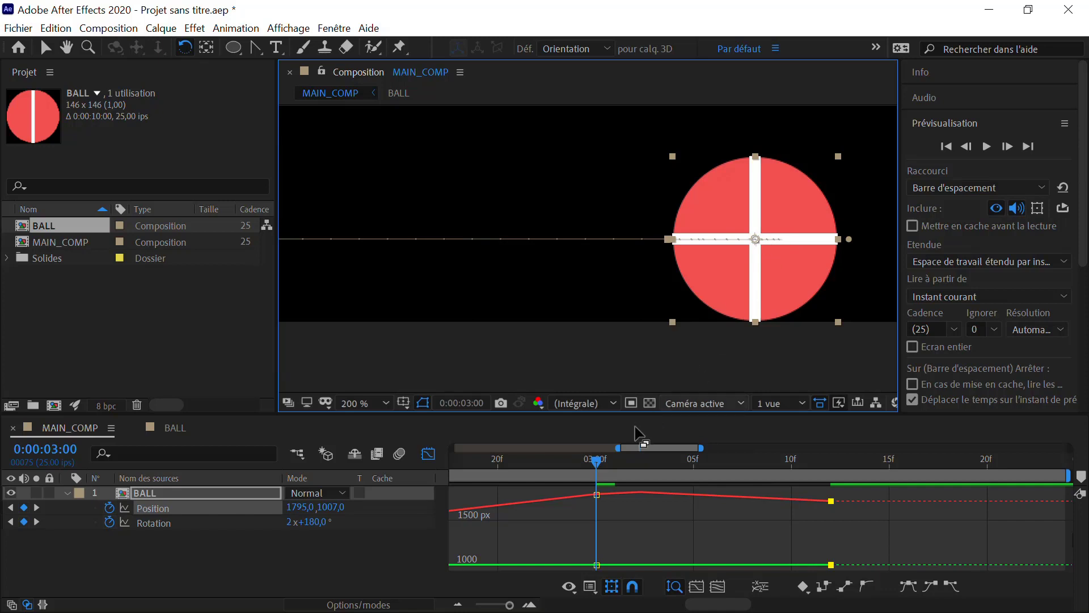
pyautogui.moveTo(600, 461); pyautogui.dragTo(705, 455)
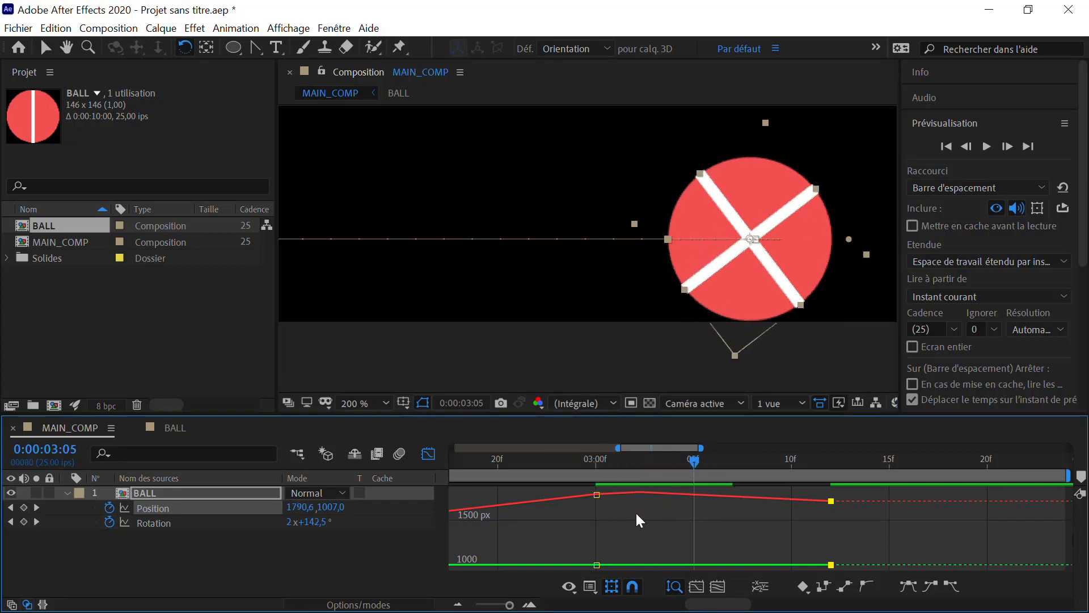
# Set the spatial interpolation of both Position keyframes bounding the roll back, from 0:00:03:00 on, to Linéaire
pyautogui.moveTo(581, 489); pyautogui.dragTo(845, 573)
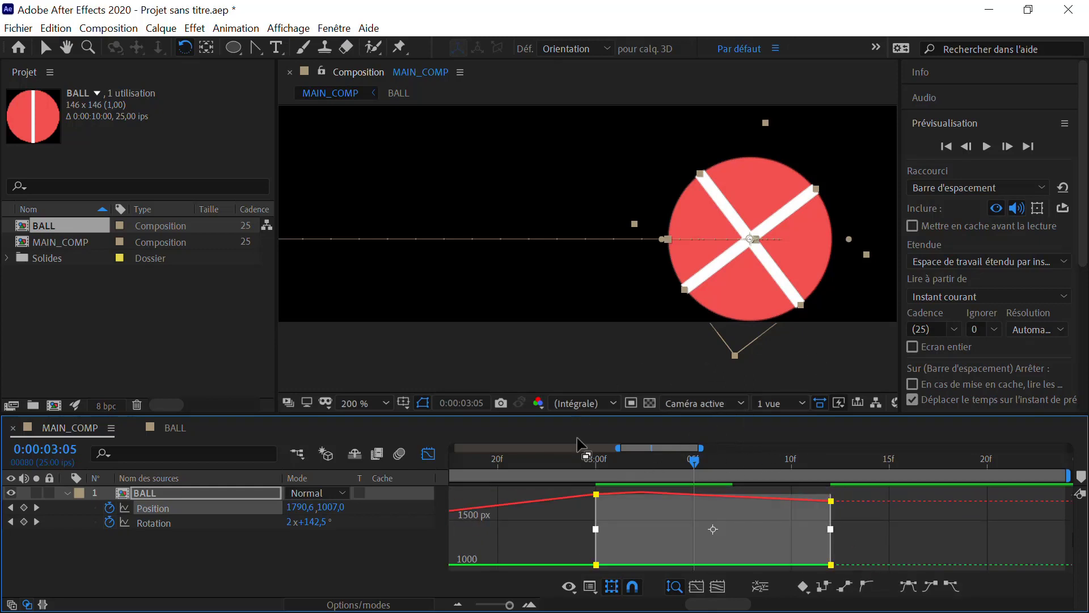
pyautogui.rightClick(669, 240)
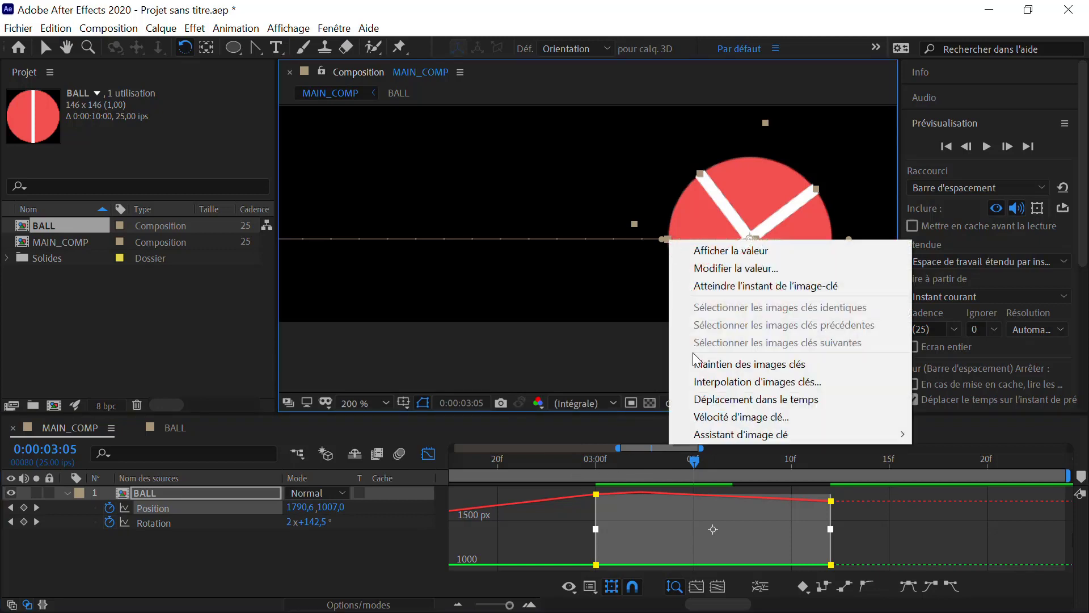
pyautogui.click(726, 382)
pyautogui.click(583, 242)
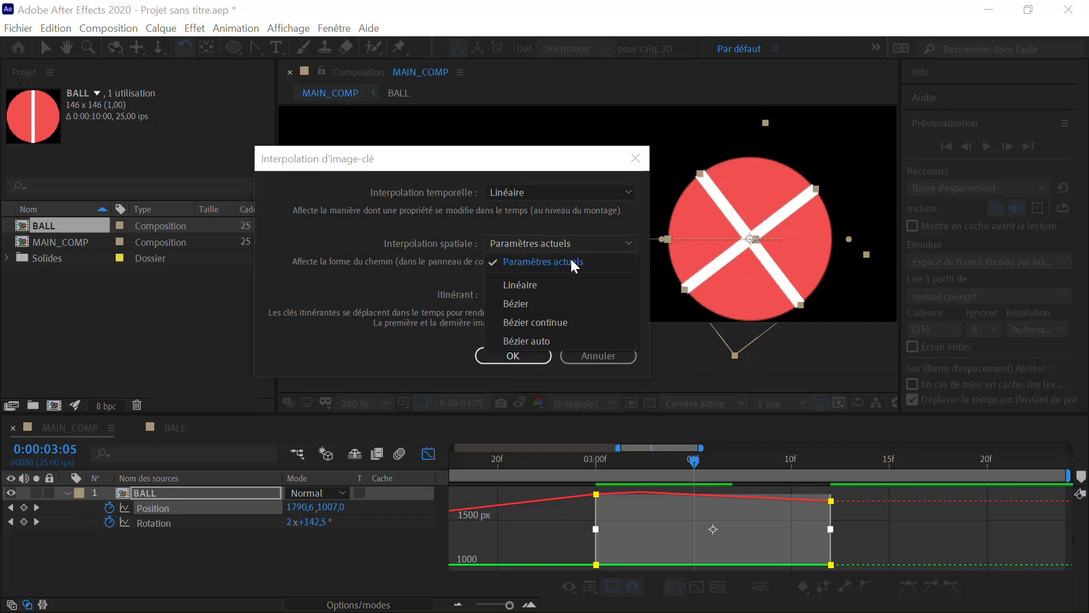
pyautogui.click(548, 284)
pyautogui.click(527, 358)
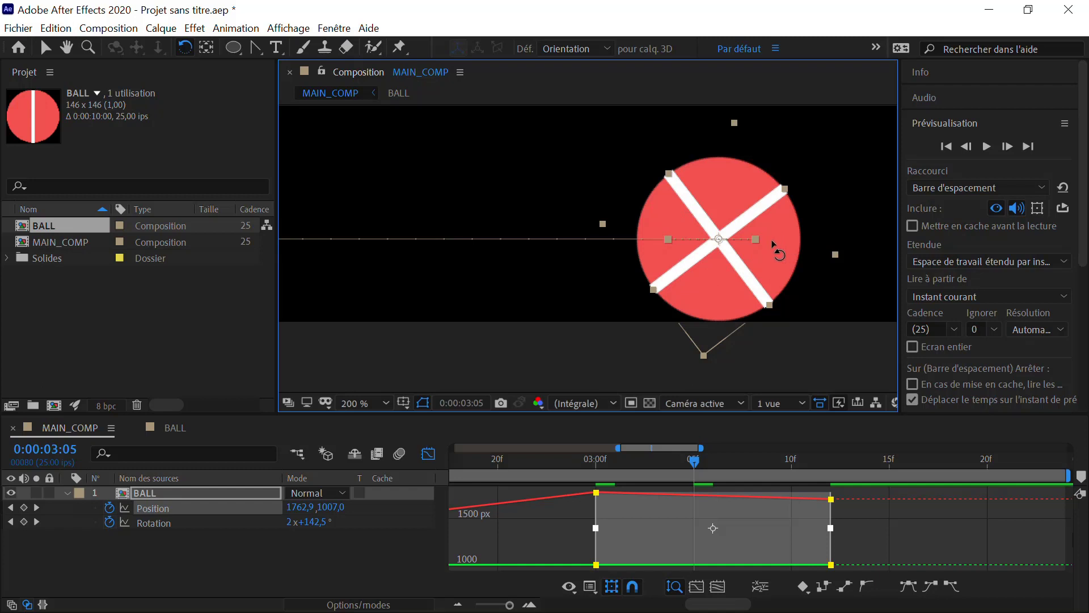
# Deselect the ball, bring the whole composition into view and preview the corrected animation
pyautogui.click(600, 368)
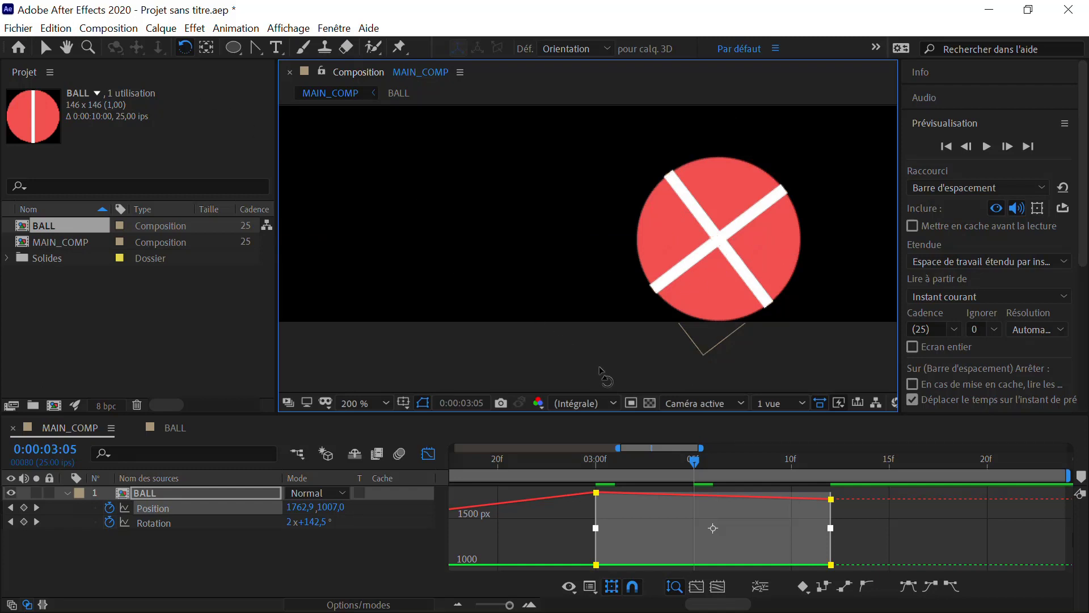
pyautogui.scroll(-6, 600, 369)
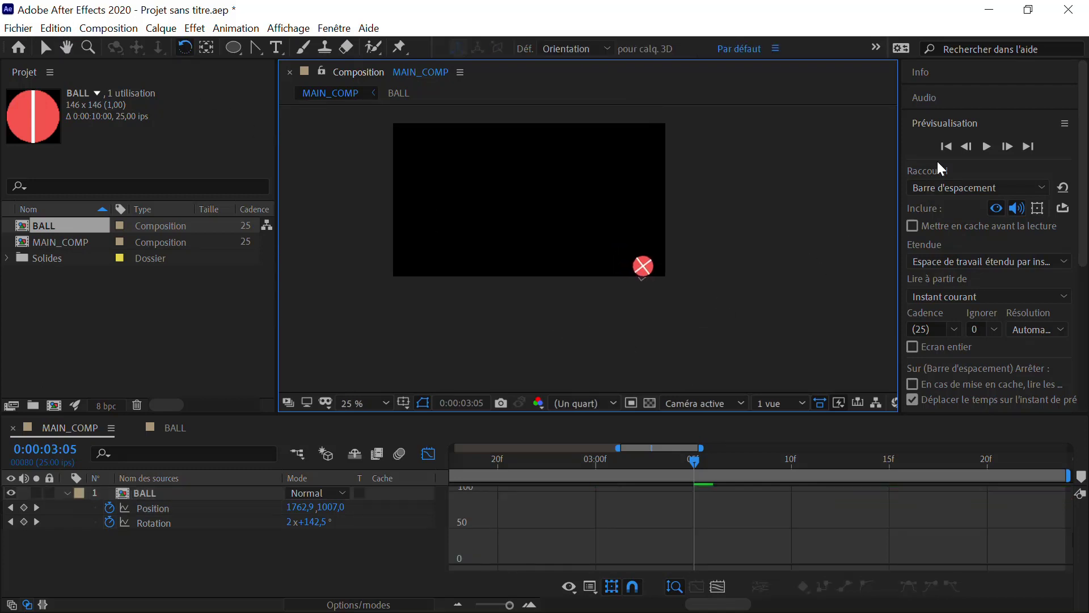
pyautogui.click(986, 146)
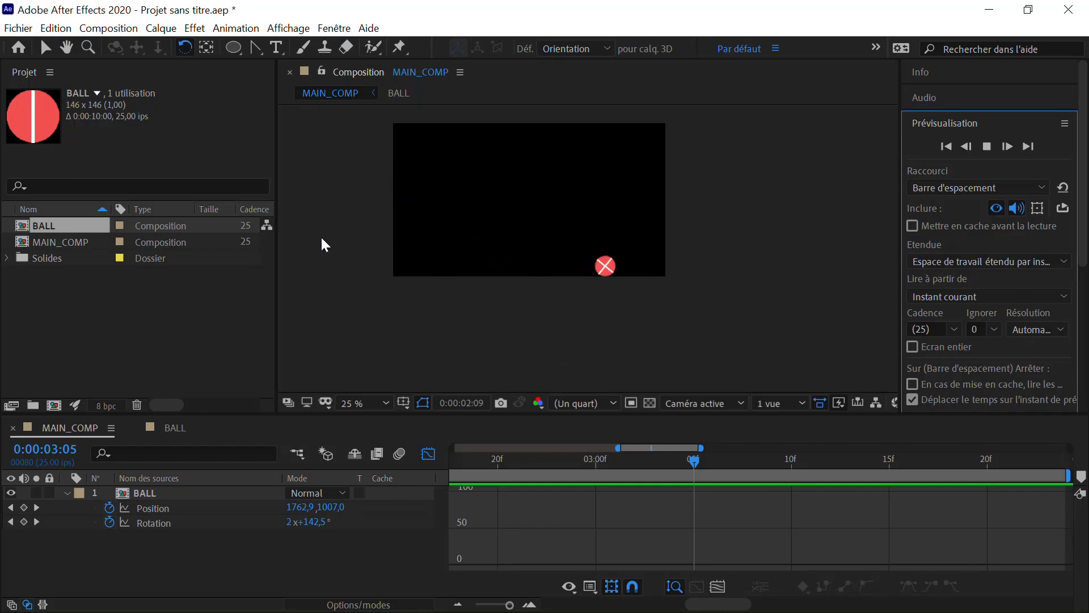
pyautogui.click(687, 463)
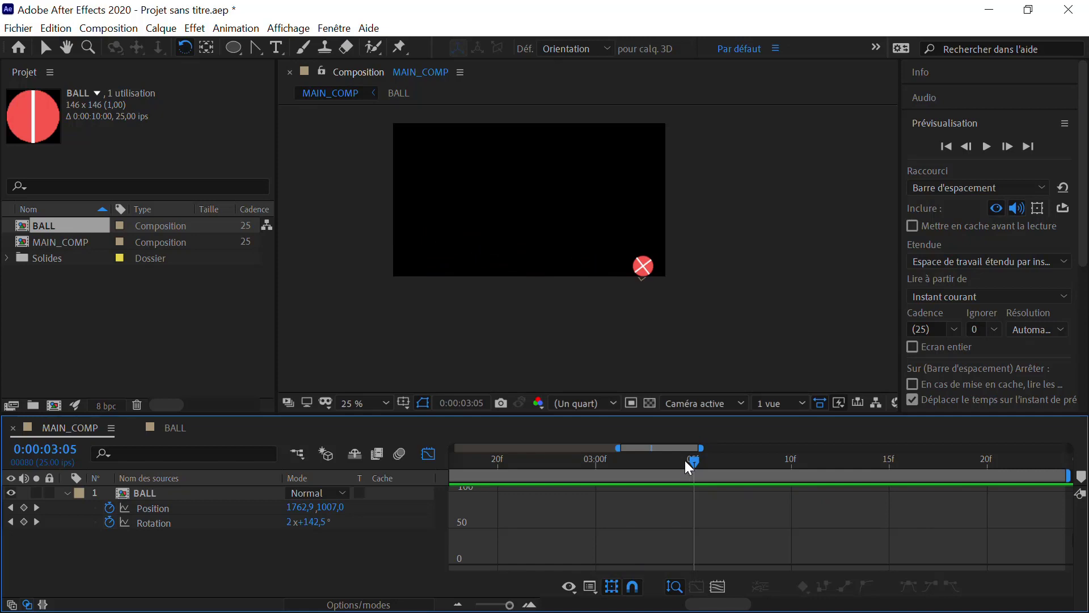
# Leave the Graph Editor and start animating BALL's Echelle with a 100,100% keyframe at 0:00:00:00
pyautogui.moveTo(618, 448); pyautogui.dragTo(453, 448)
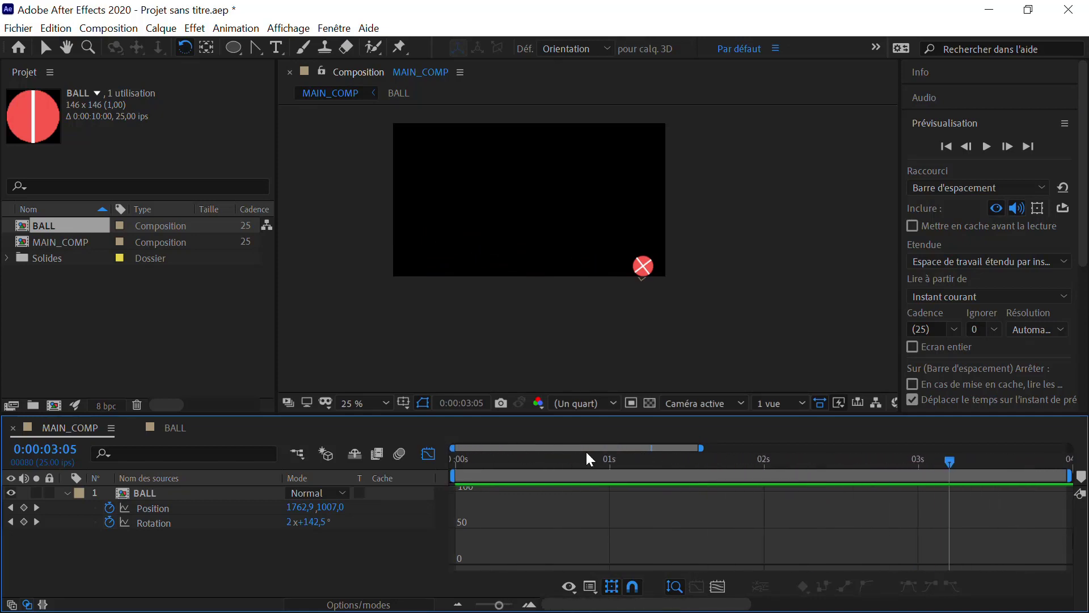
pyautogui.moveTo(700, 449); pyautogui.dragTo(1085, 445)
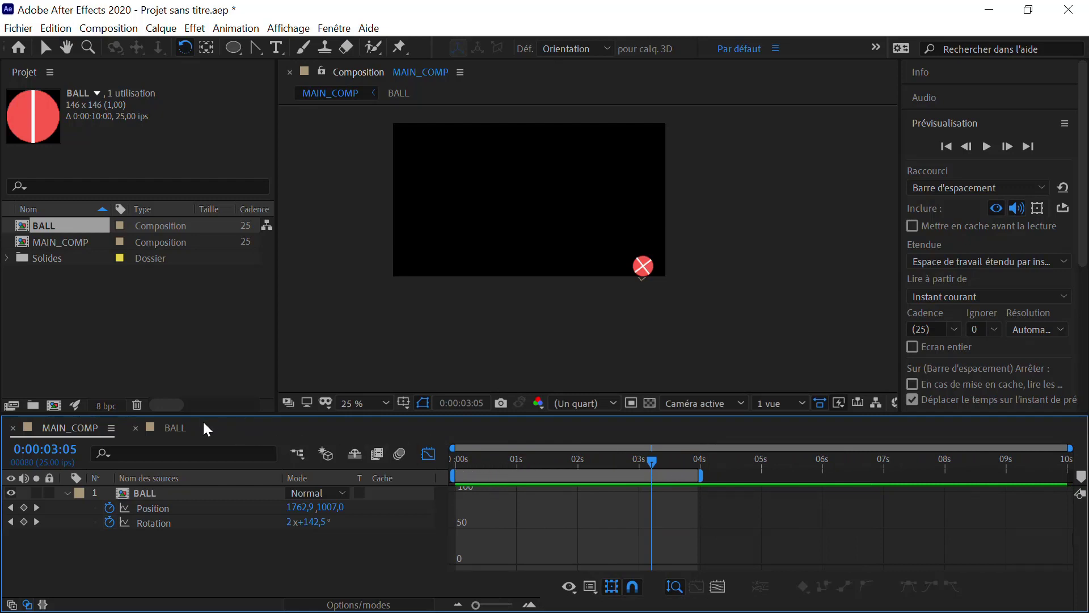
pyautogui.hotkey('shift', 's')
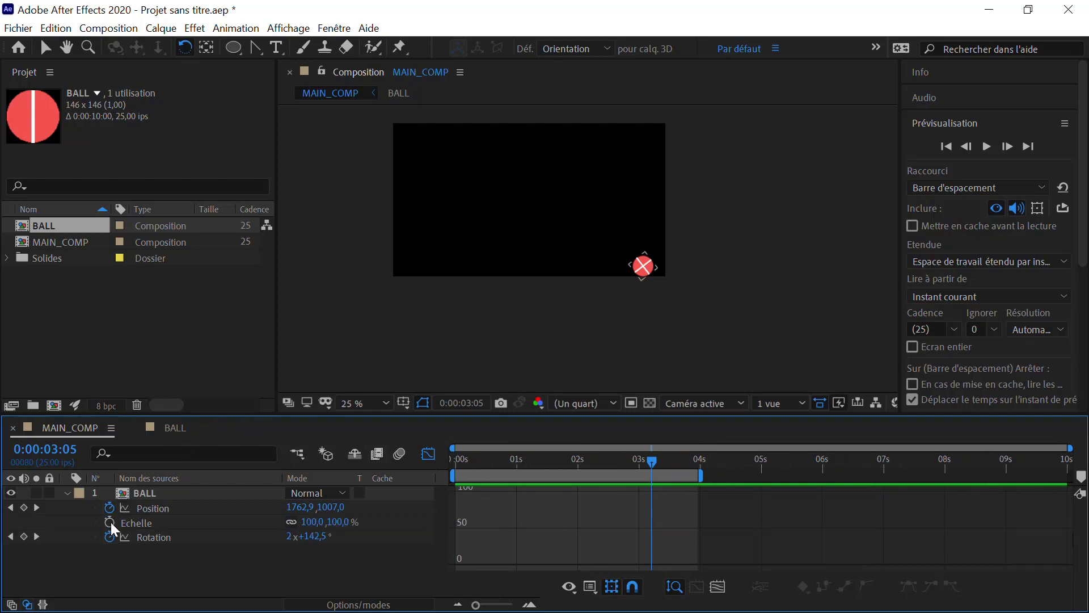
pyautogui.press('Home')
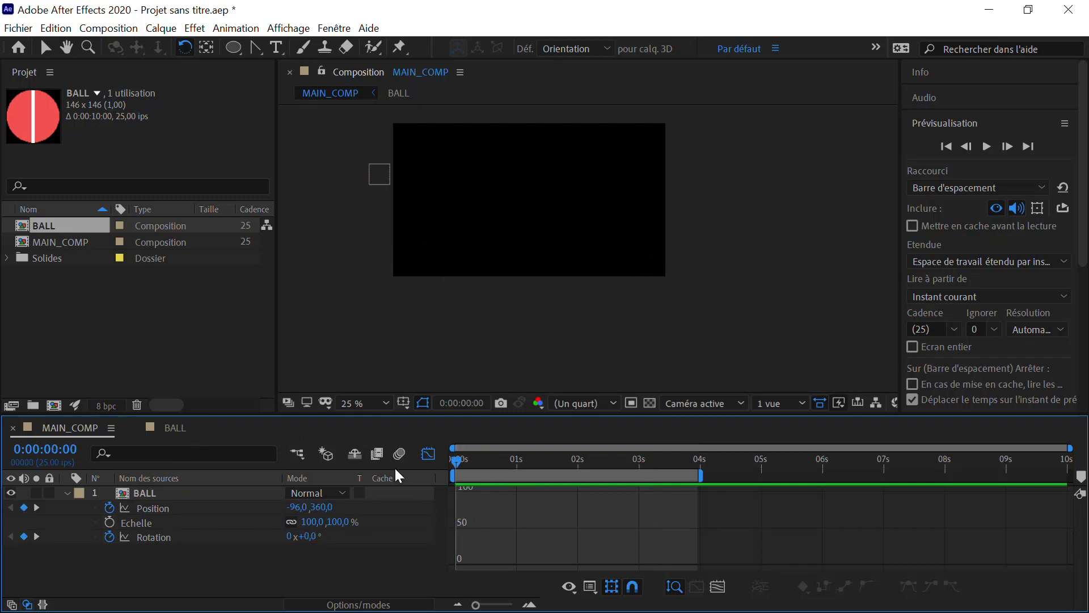
pyautogui.click(373, 173)
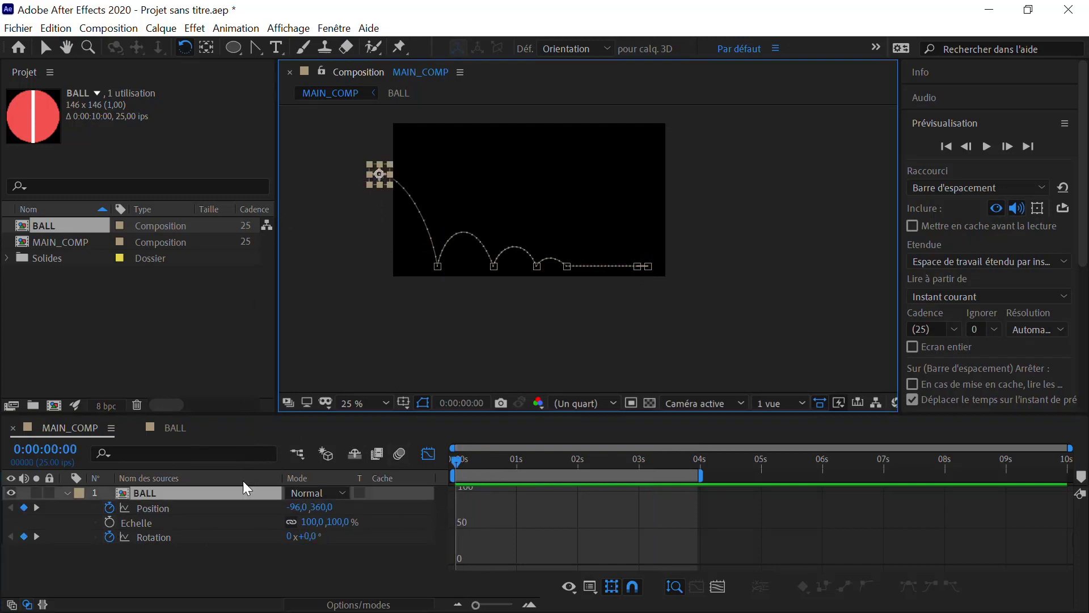
pyautogui.click(48, 50)
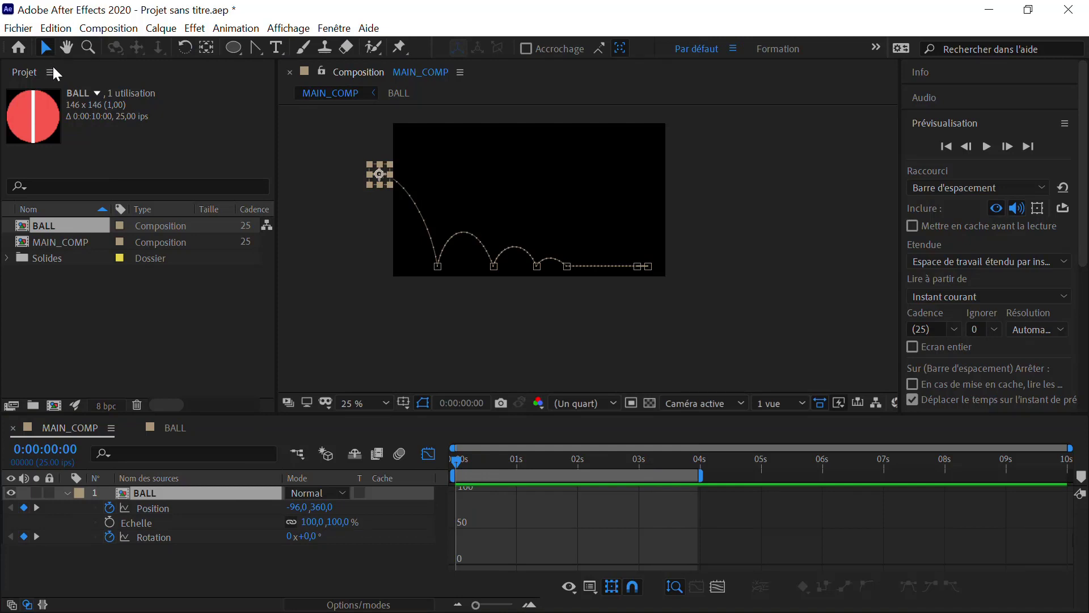
pyautogui.click(429, 456)
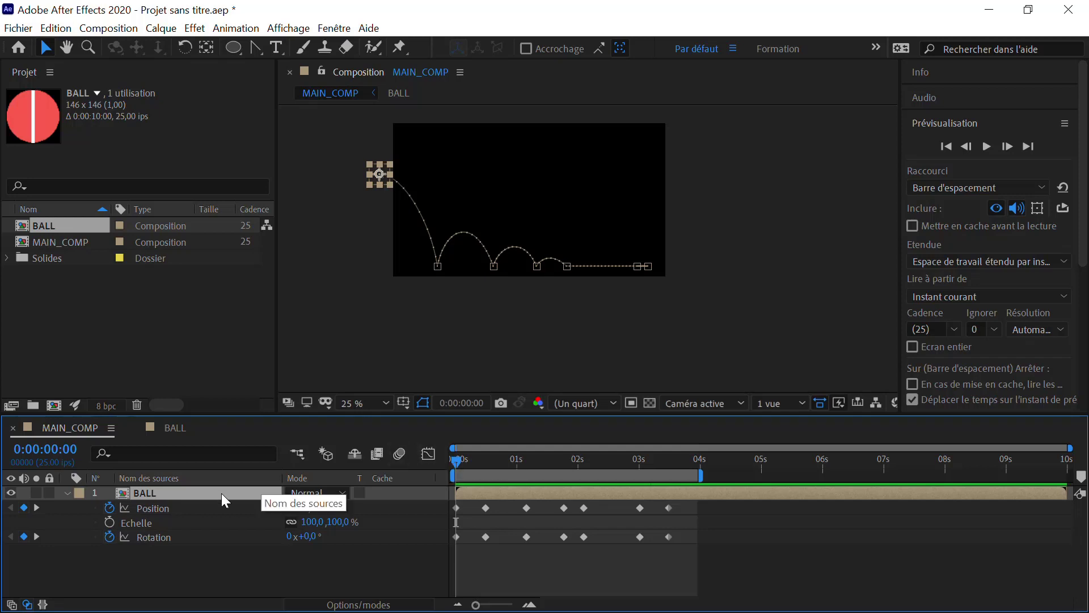
pyautogui.click(109, 524)
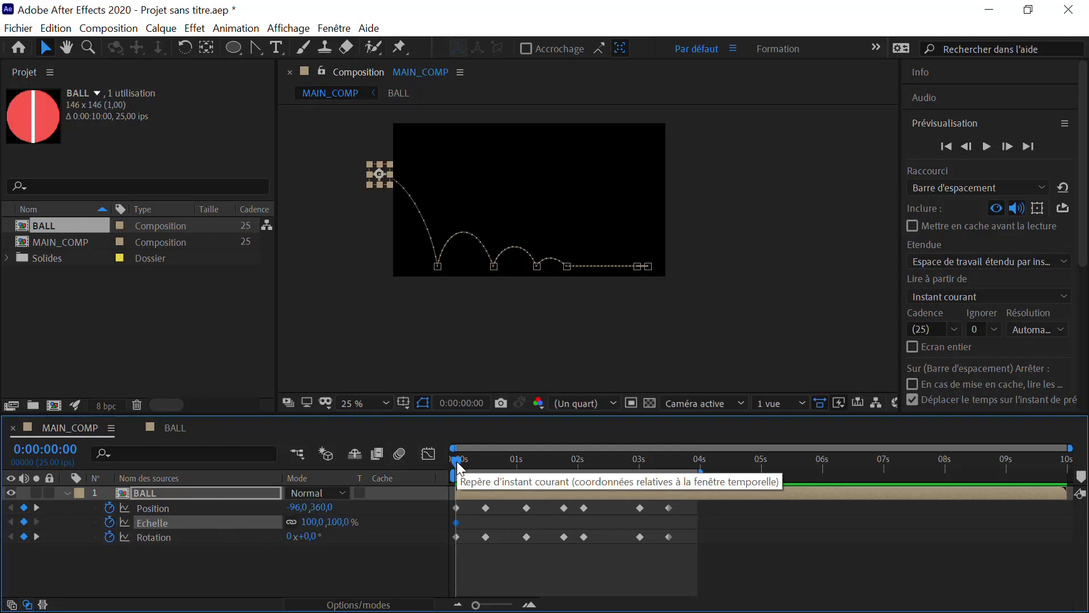
# Squash the ball vertically at its first impact, 0:00:00:12, with an Echelle keyframe of about 68,5,100%
pyautogui.moveTo(457, 461); pyautogui.dragTo(484, 462)
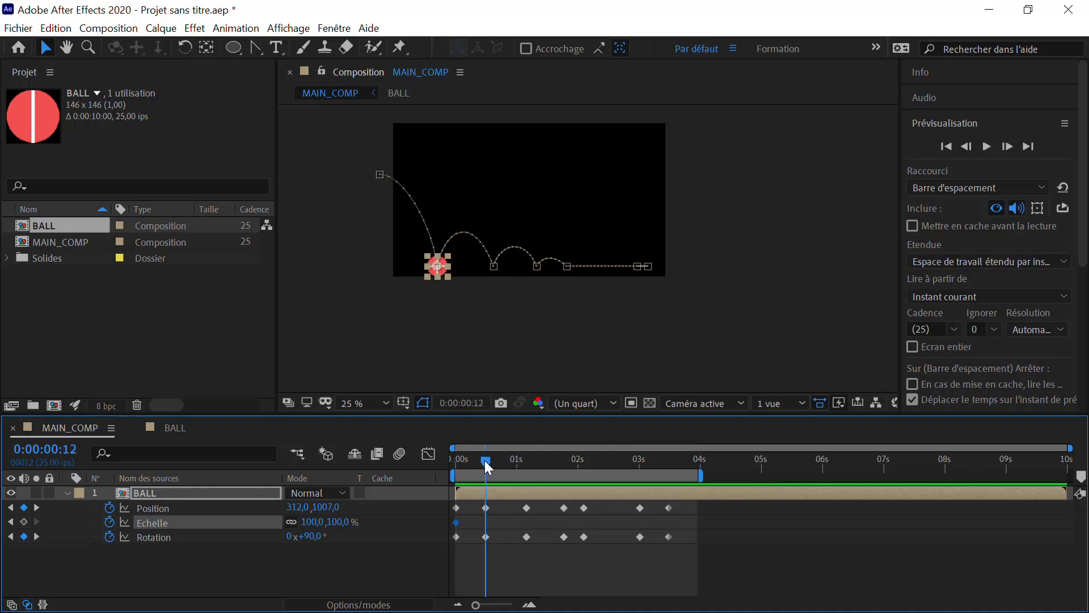
pyautogui.scroll(4, 432, 308)
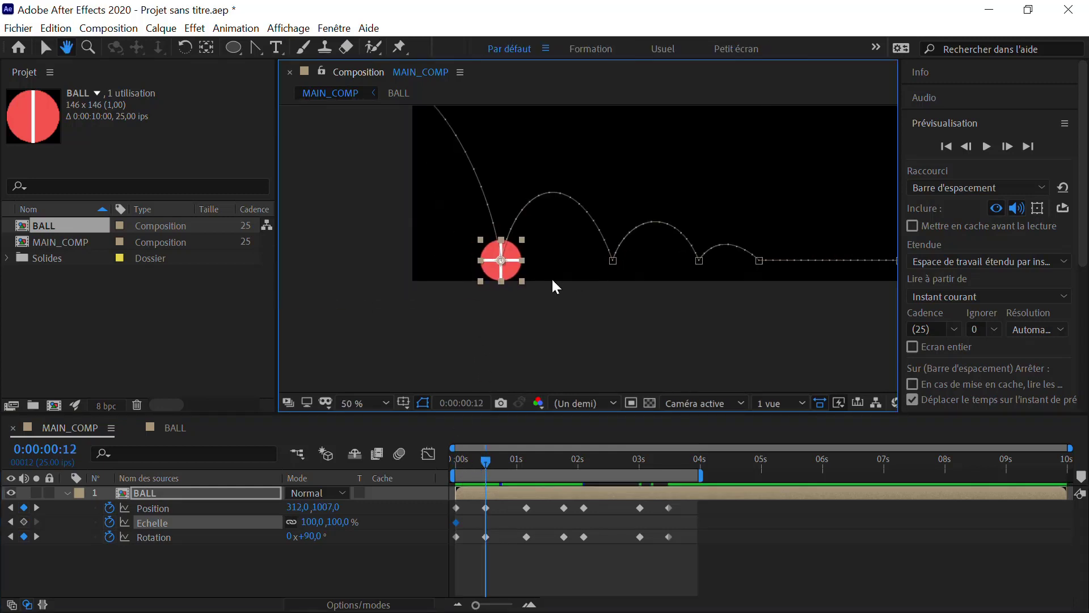
pyautogui.press('v')
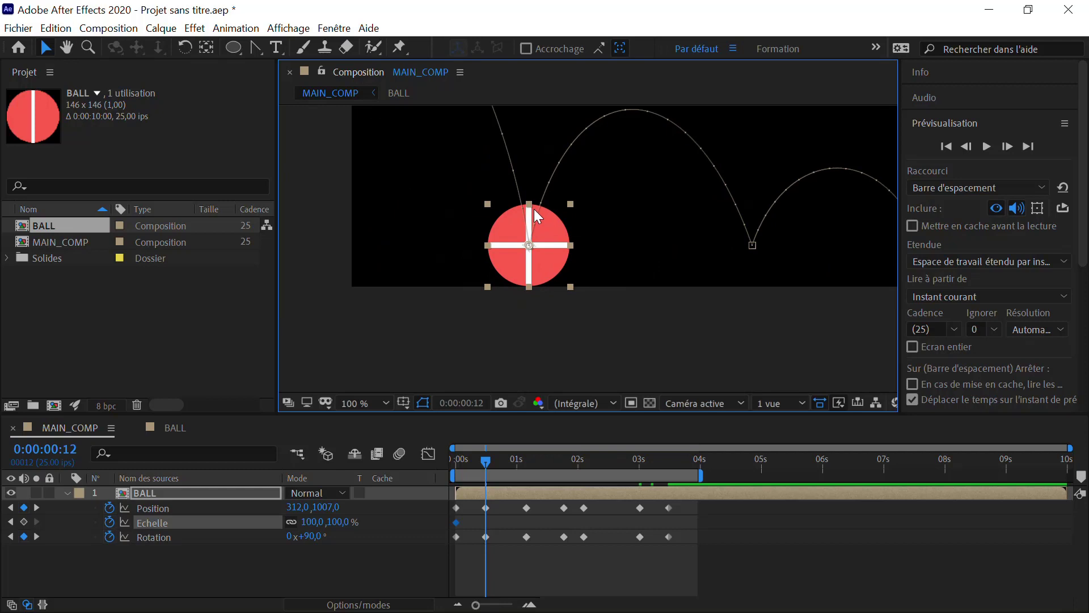
pyautogui.moveTo(528, 205); pyautogui.dragTo(529, 219)
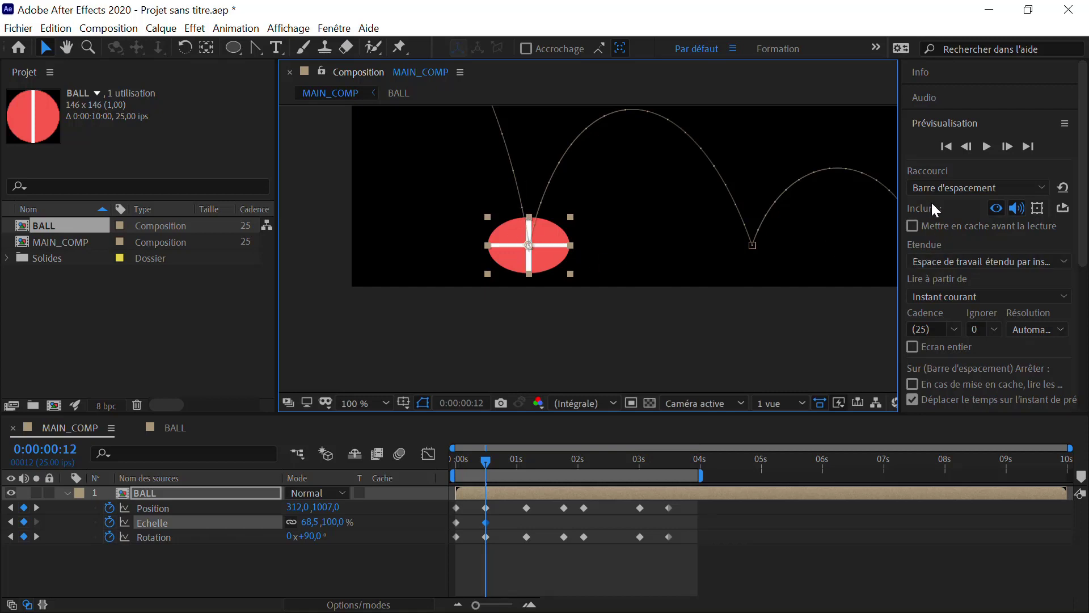
# Align the squashed ball with the bottom edge of the composition at its first impact, 0:00:00:12
pyautogui.click(930, 169)
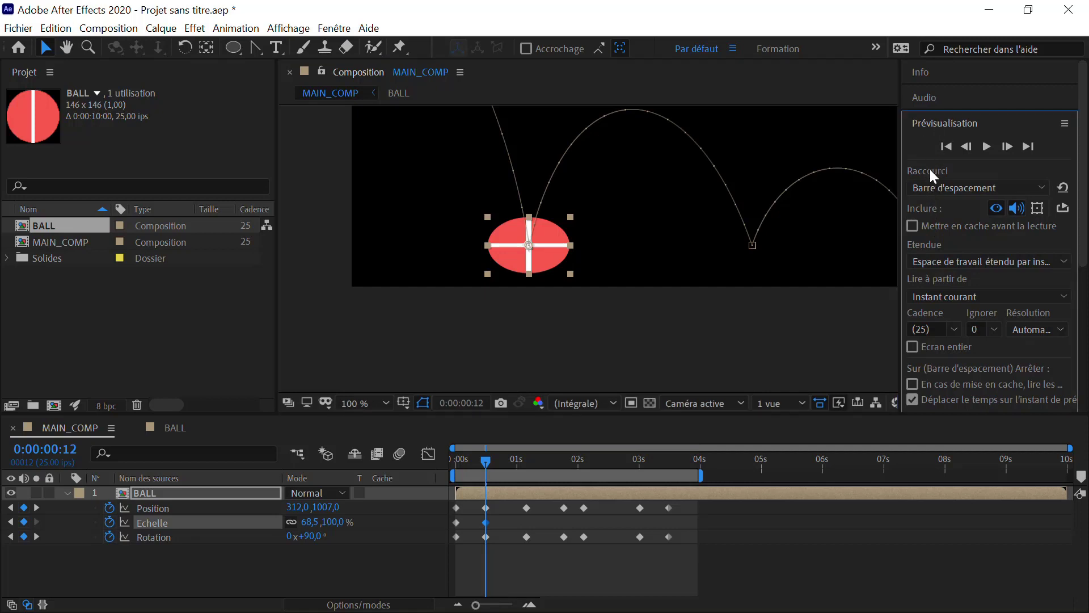
pyautogui.click(945, 126)
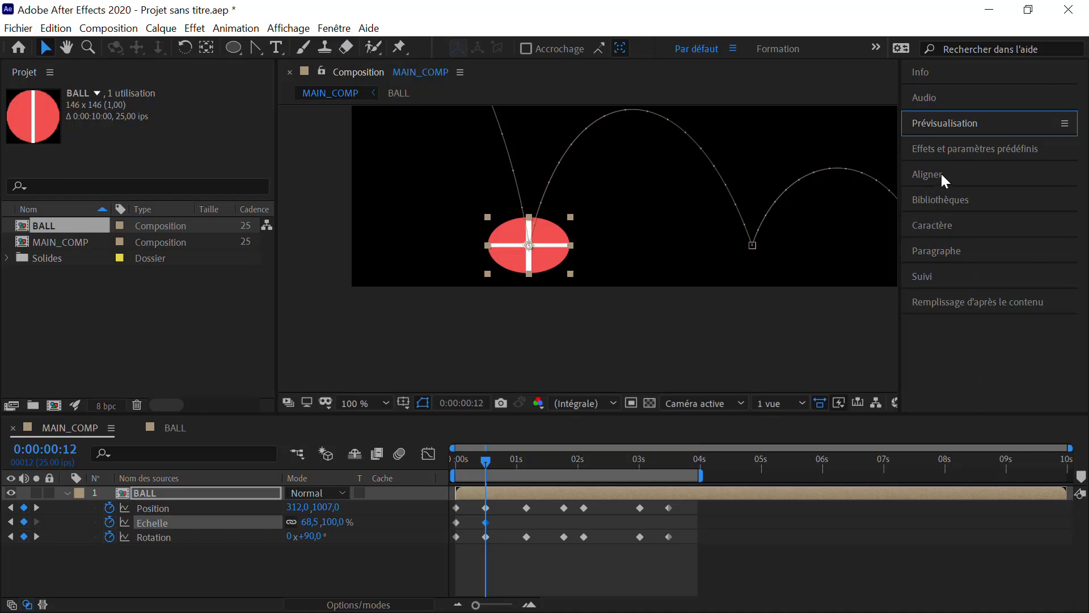
pyautogui.click(941, 176)
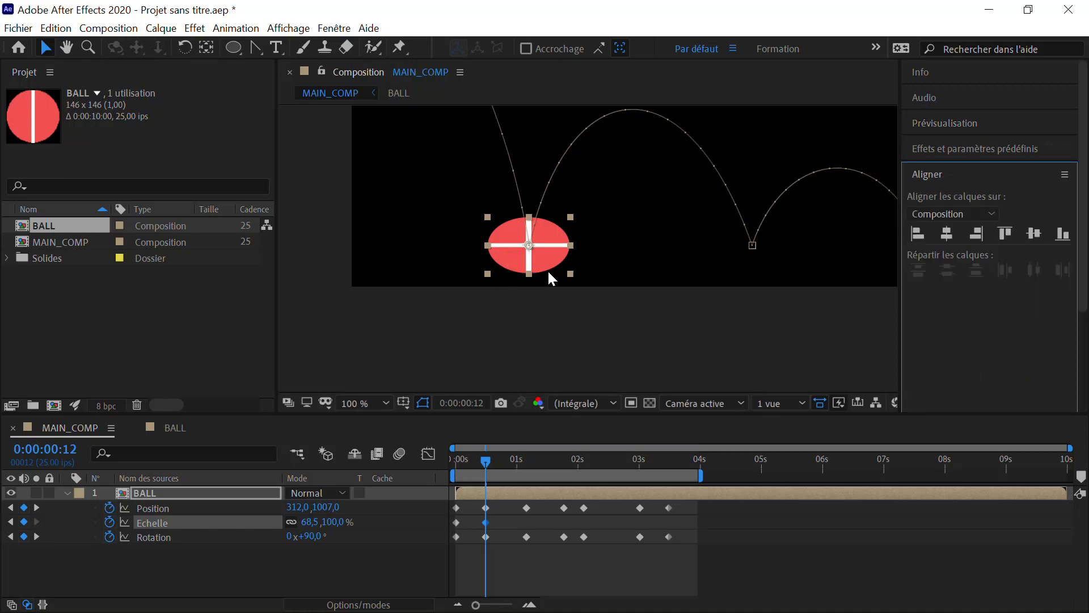
pyautogui.click(1062, 234)
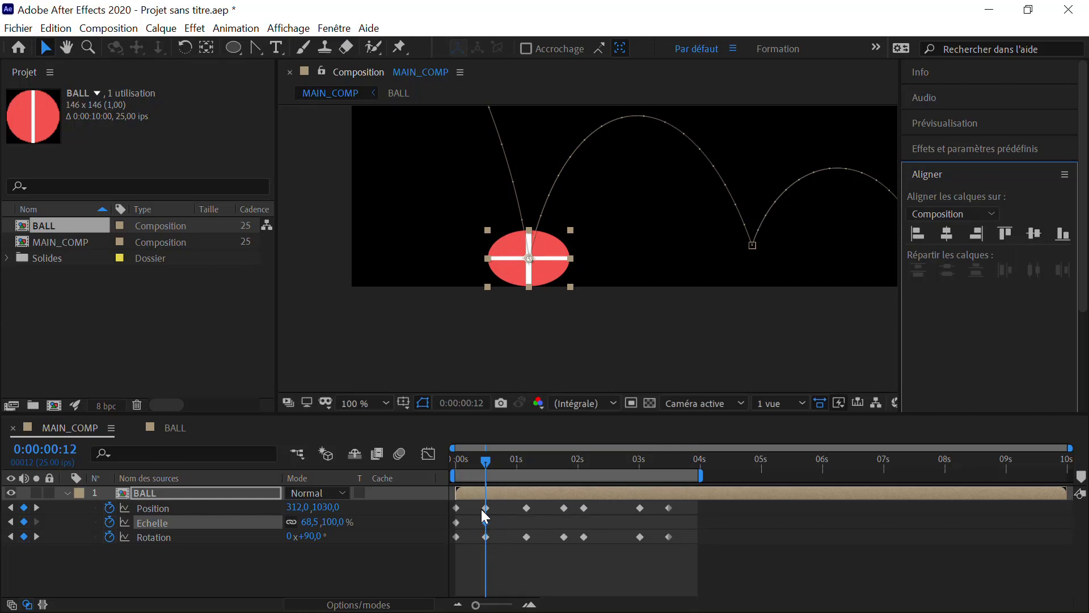
# Review the fall up to the first impact and move BALL's opening Echelle keyframe to 0:00:00:06
pyautogui.scroll(-2, 479, 301)
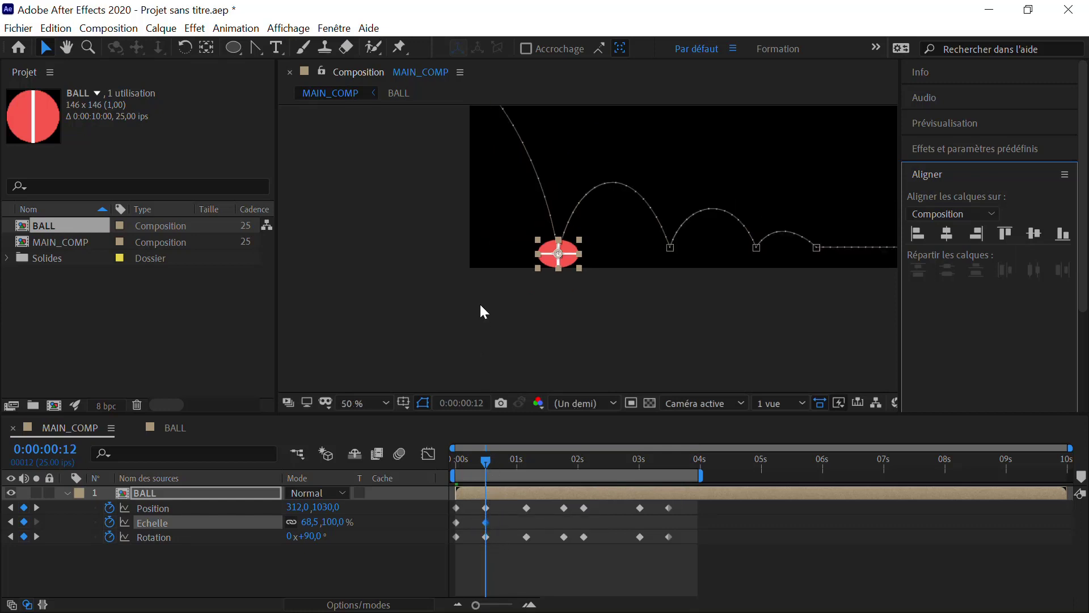
pyautogui.moveTo(485, 457); pyautogui.dragTo(456, 459)
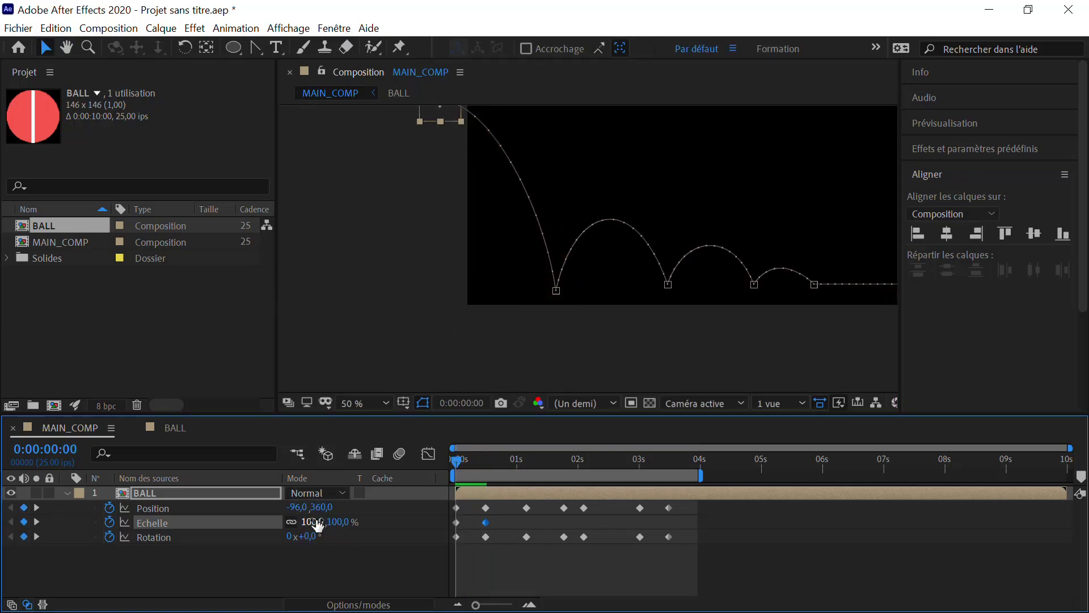
pyautogui.scroll(2, 397, 318)
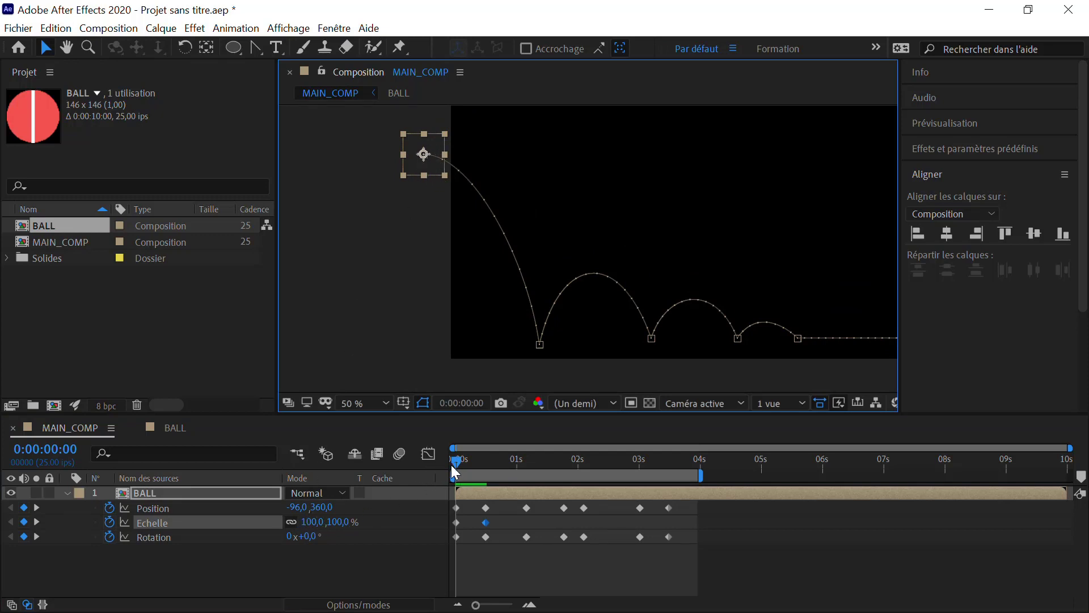
pyautogui.moveTo(454, 463); pyautogui.dragTo(482, 460)
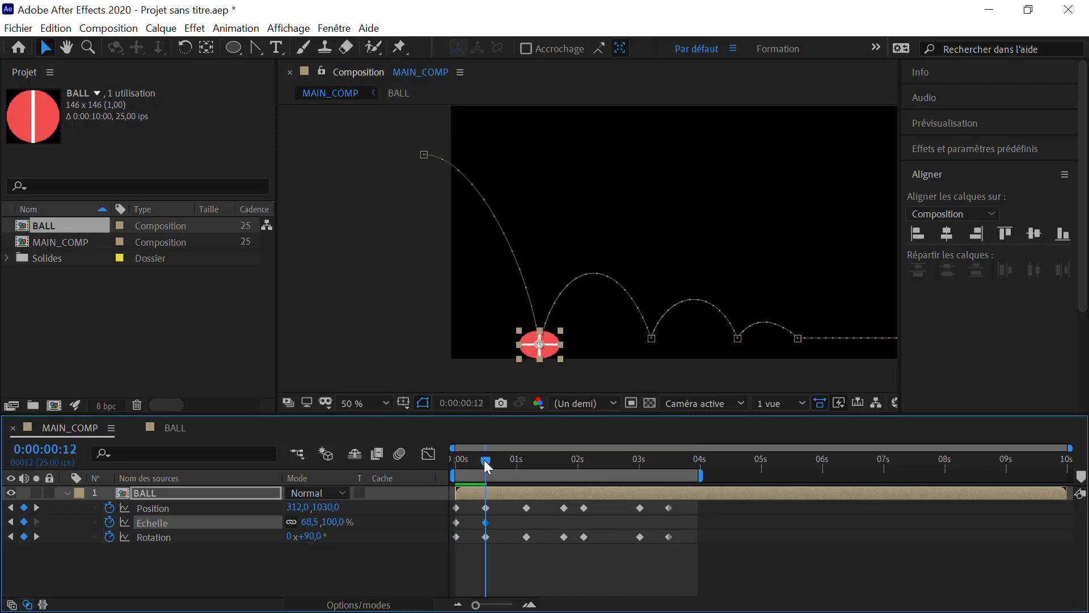
pyautogui.moveTo(484, 459); pyautogui.dragTo(469, 465)
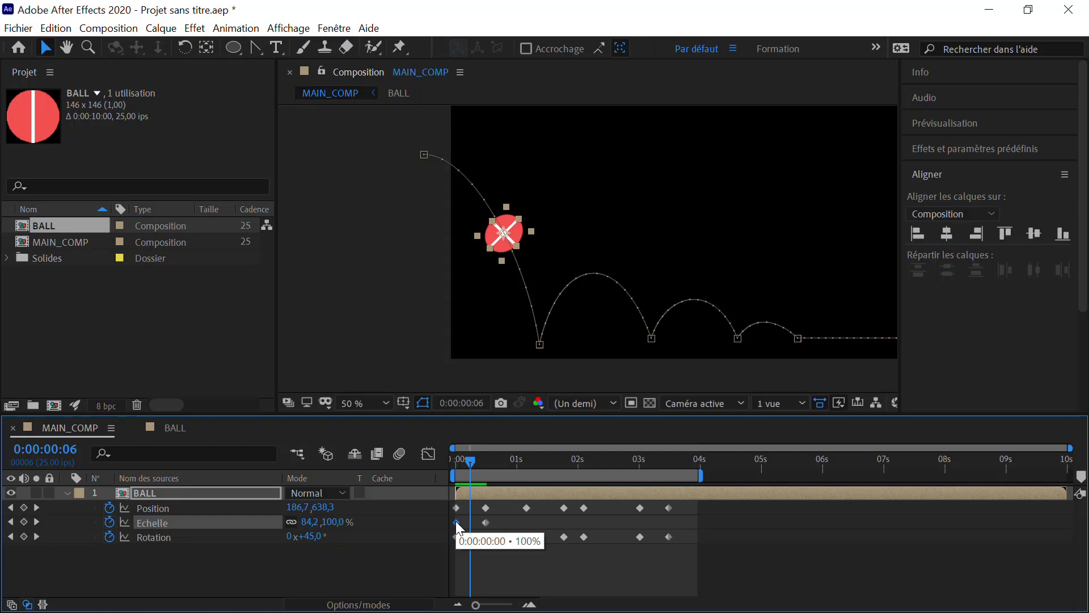
pyautogui.moveTo(459, 522); pyautogui.dragTo(471, 522)
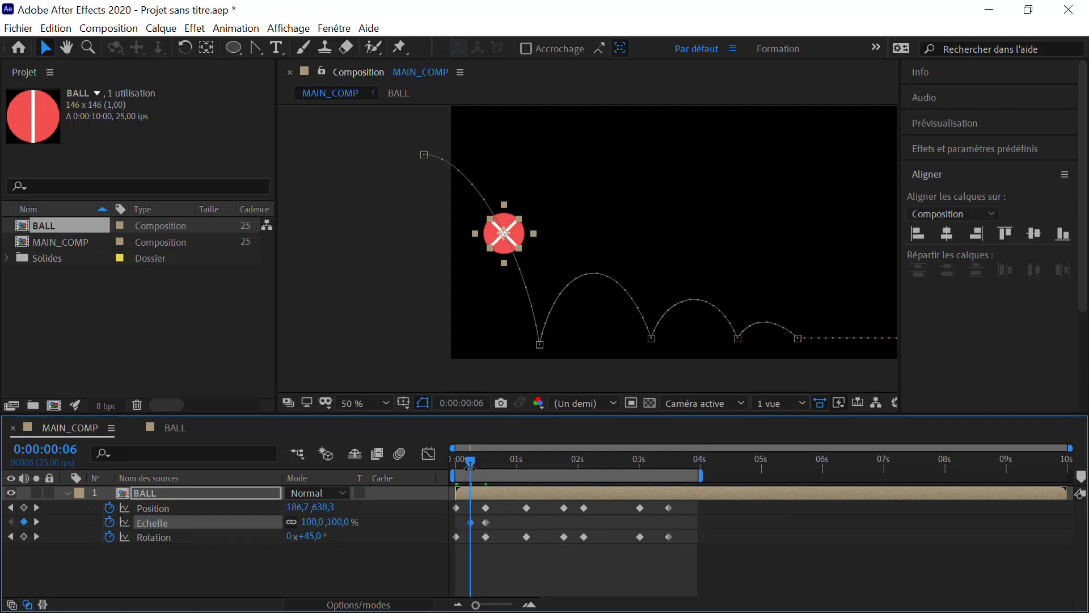
# Stretch the ball vertically one frame before the first impact, at 0:00:00:11, with an Echelle keyframe of about 158,2,100%
pyautogui.moveTo(471, 464)
pyautogui.mouseDown()
pyautogui.moveTo(457, 468)
pyautogui.moveTo(485, 465)
pyautogui.mouseUp()
pyautogui.scroll(2, 533, 285)
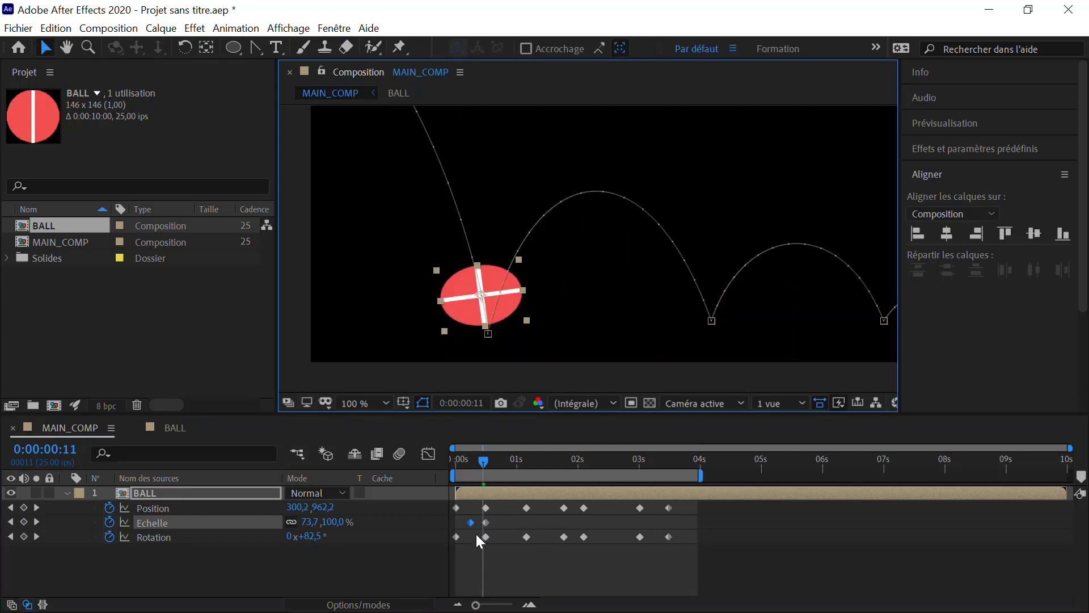
pyautogui.keyDown('alt'); pyautogui.scroll(6, 477, 536); pyautogui.keyUp('alt')
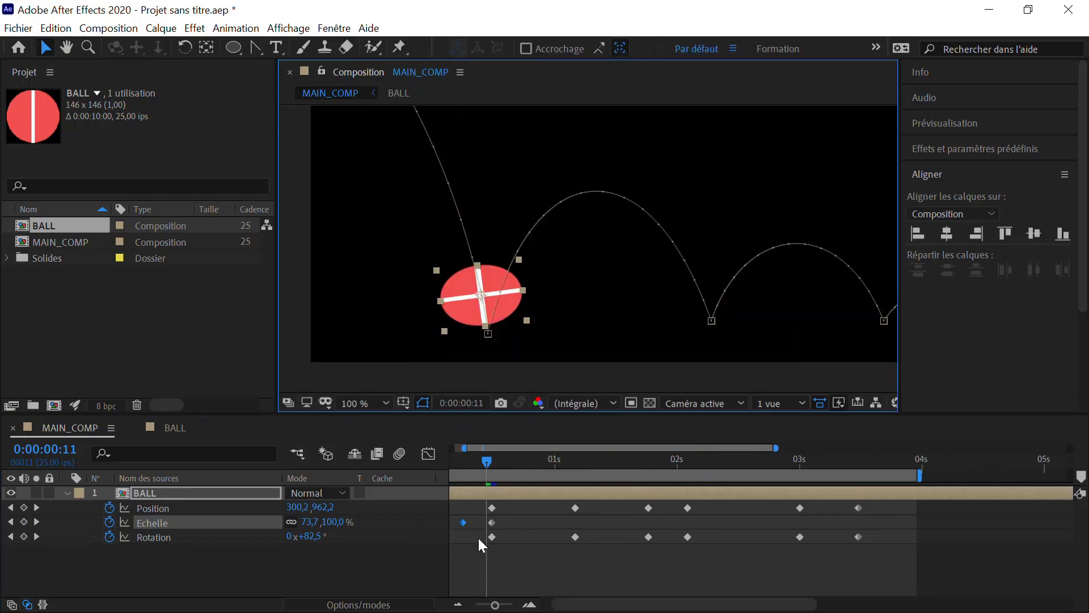
pyautogui.keyDown('alt'); pyautogui.scroll(1, 495, 531); pyautogui.keyUp('alt')
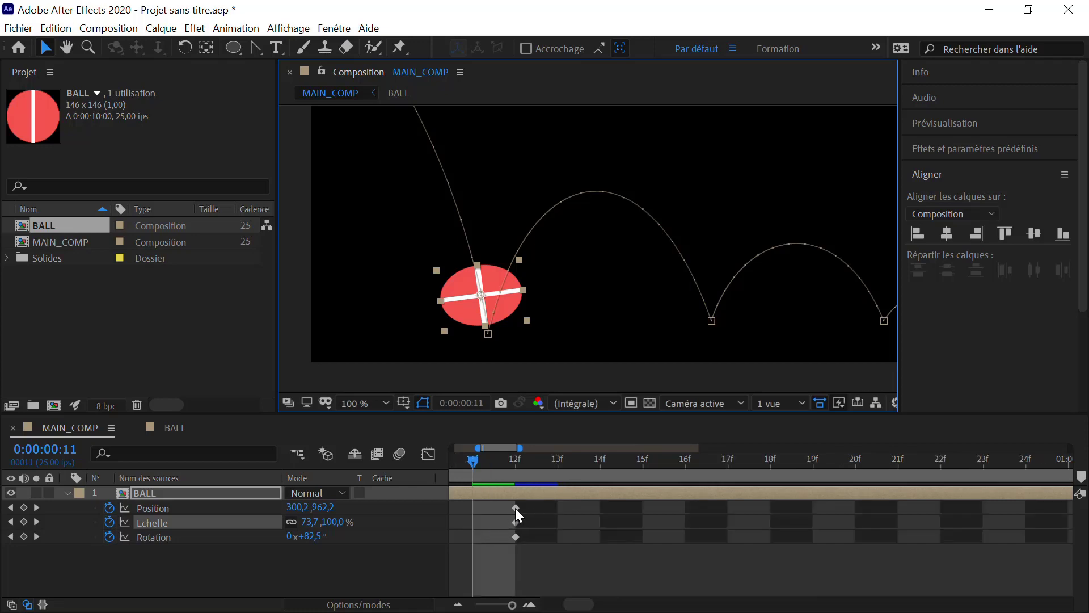
pyautogui.click(483, 462)
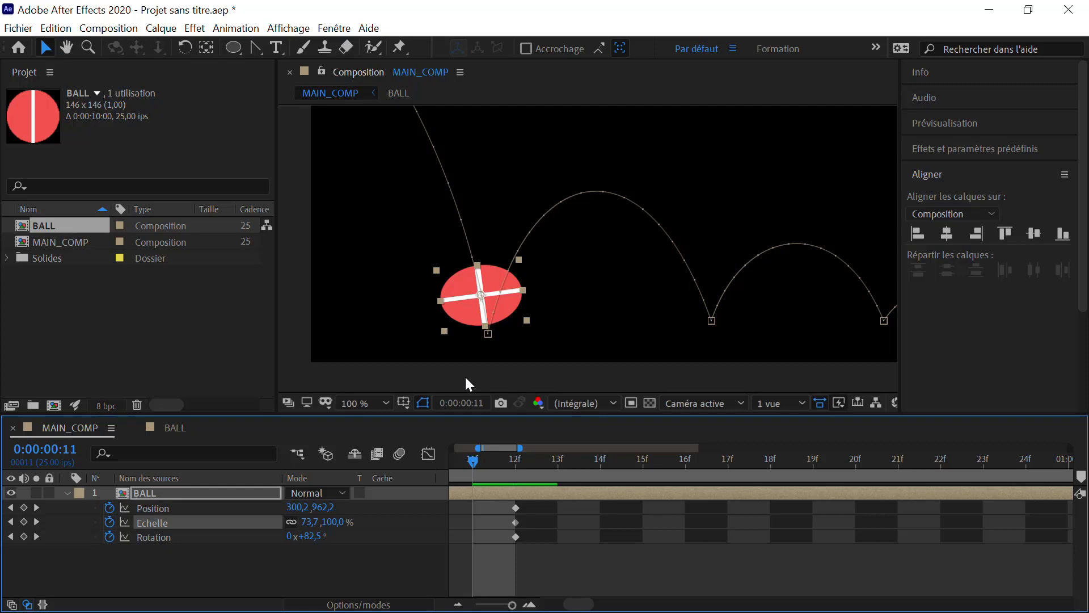
pyautogui.press('space')
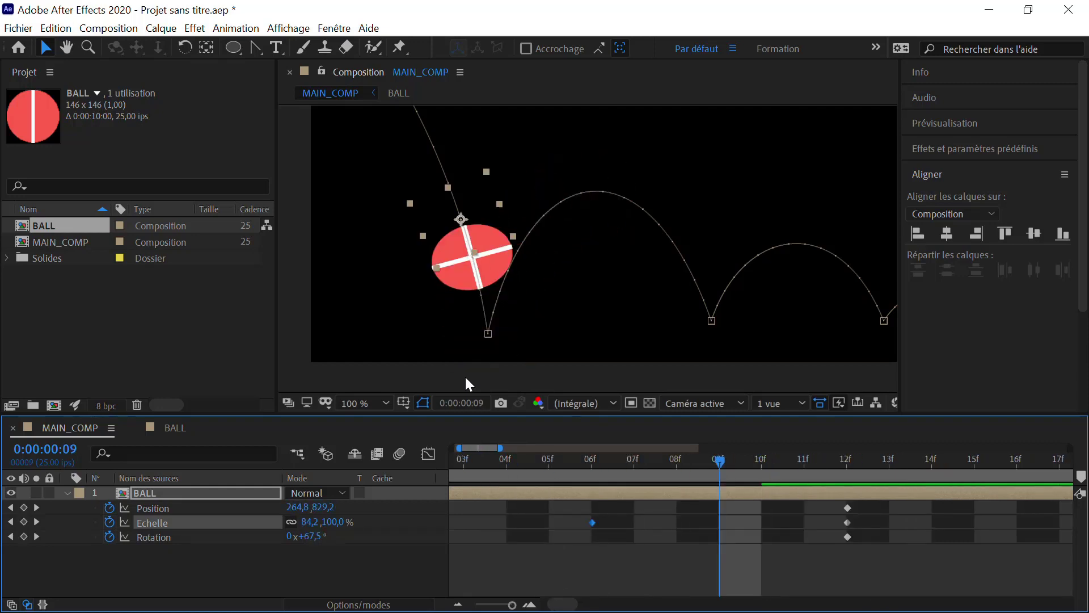
pyautogui.press('pagedown')
pyautogui.press('pagedown')
pyautogui.press('pagedown')
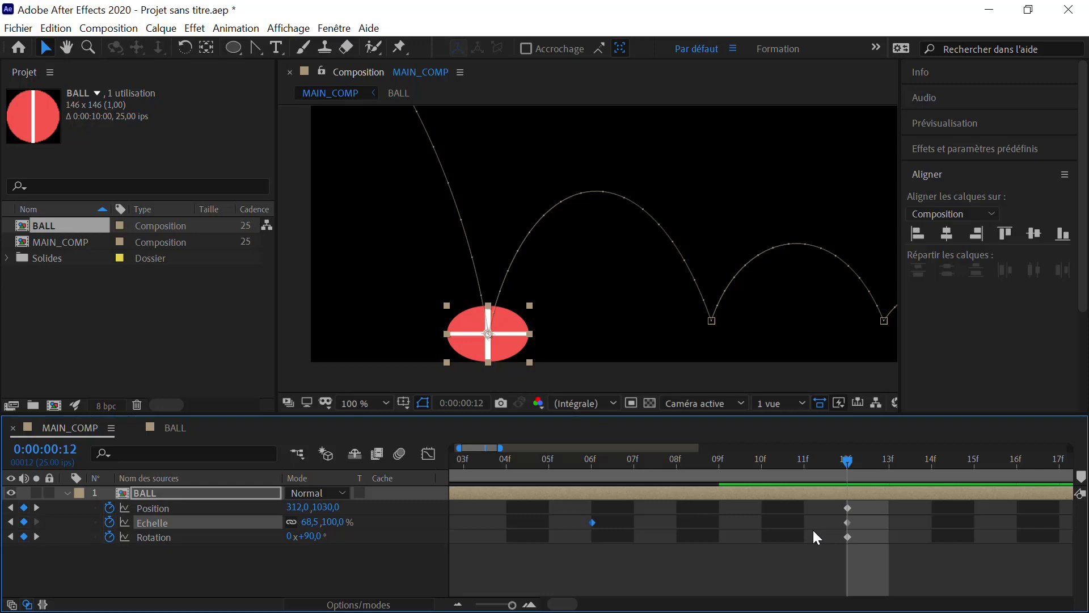
pyautogui.press('pageup')
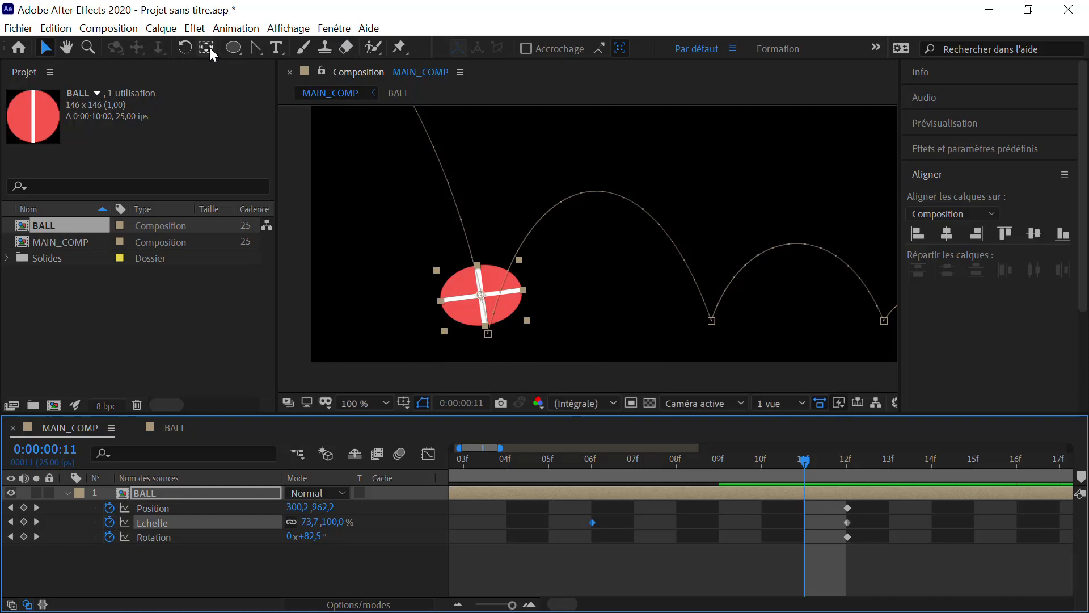
pyautogui.moveTo(482, 263); pyautogui.dragTo(462, 230)
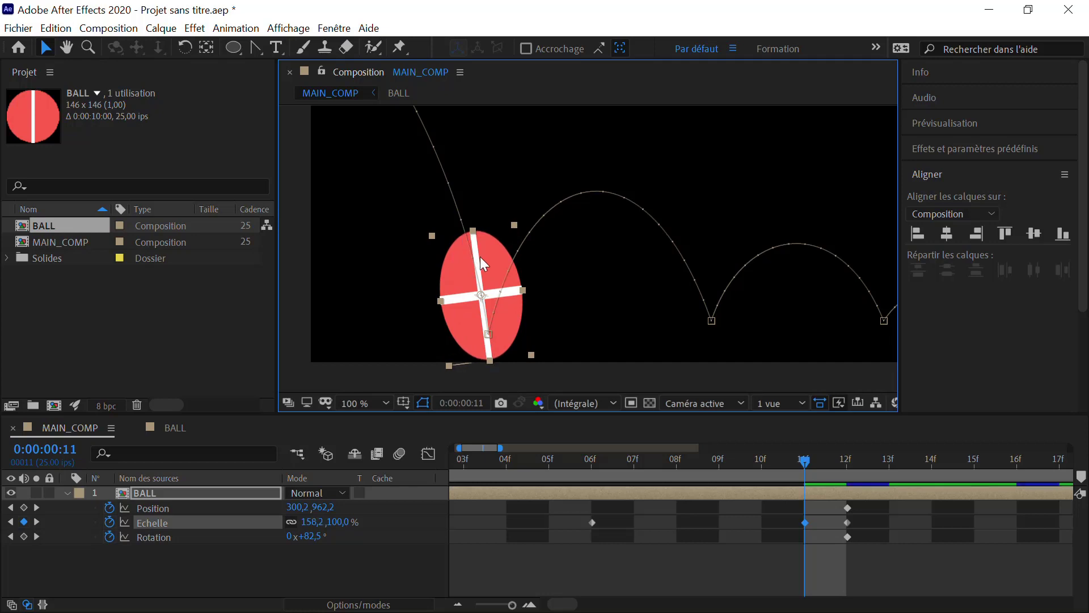
# Stretch the ball down to the ground one frame after the impact, at 0:00:00:13, with an Echelle keyframe of about 122,3,100%
pyautogui.press(',')
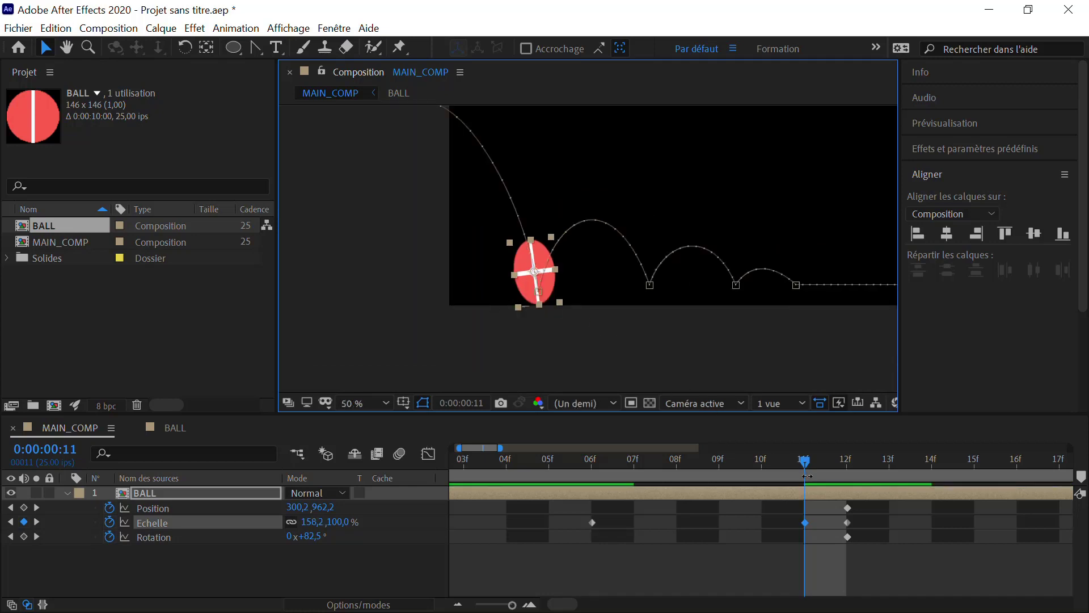
pyautogui.moveTo(806, 472); pyautogui.dragTo(509, 505)
pyautogui.scroll(-3, 521, 504)
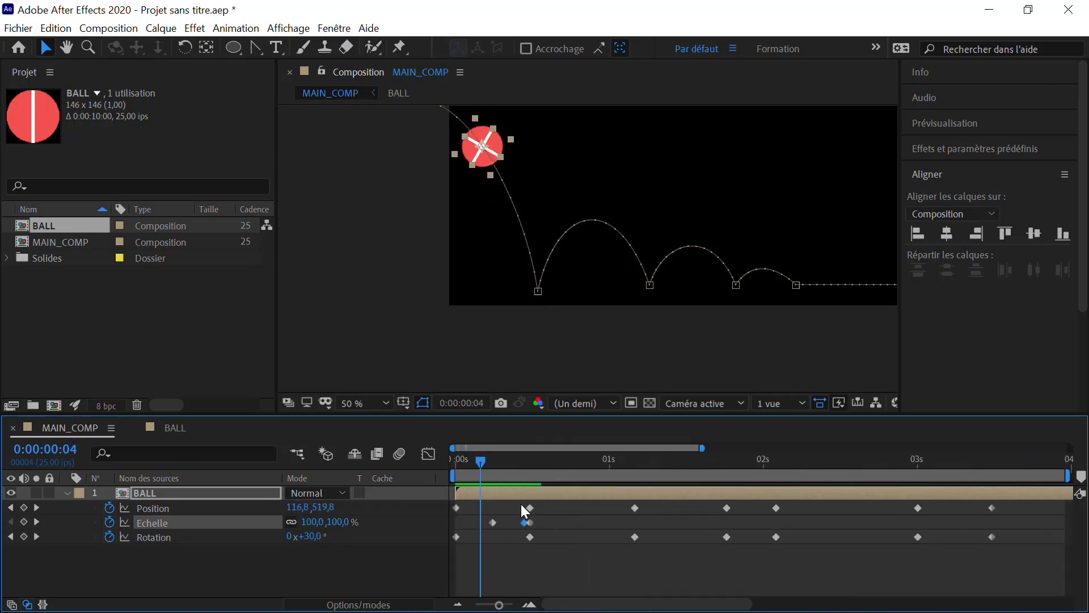
pyautogui.moveTo(479, 459); pyautogui.dragTo(526, 447)
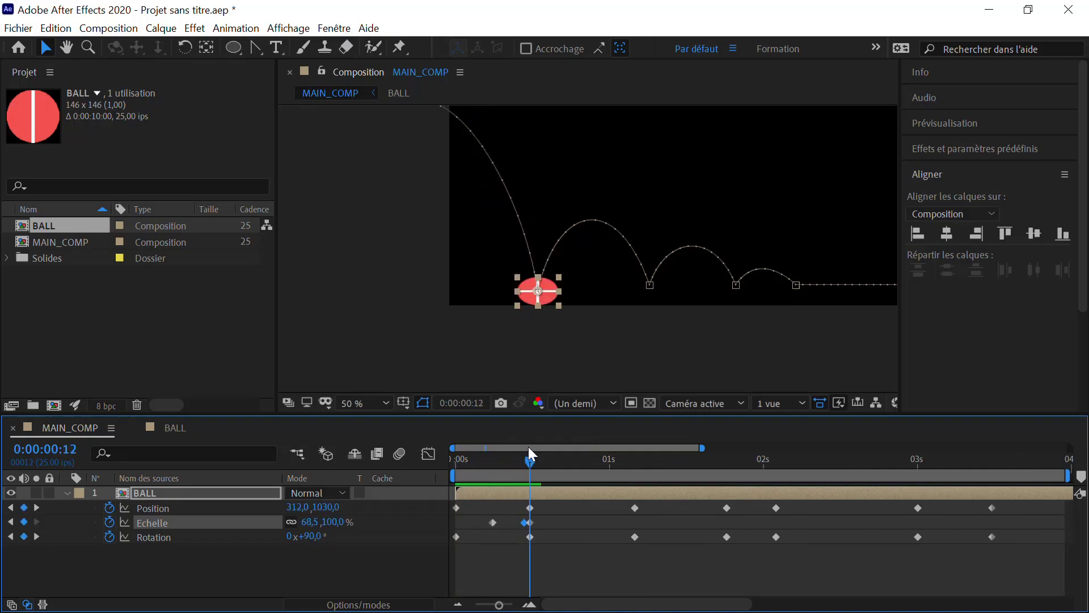
pyautogui.press('pagedown')
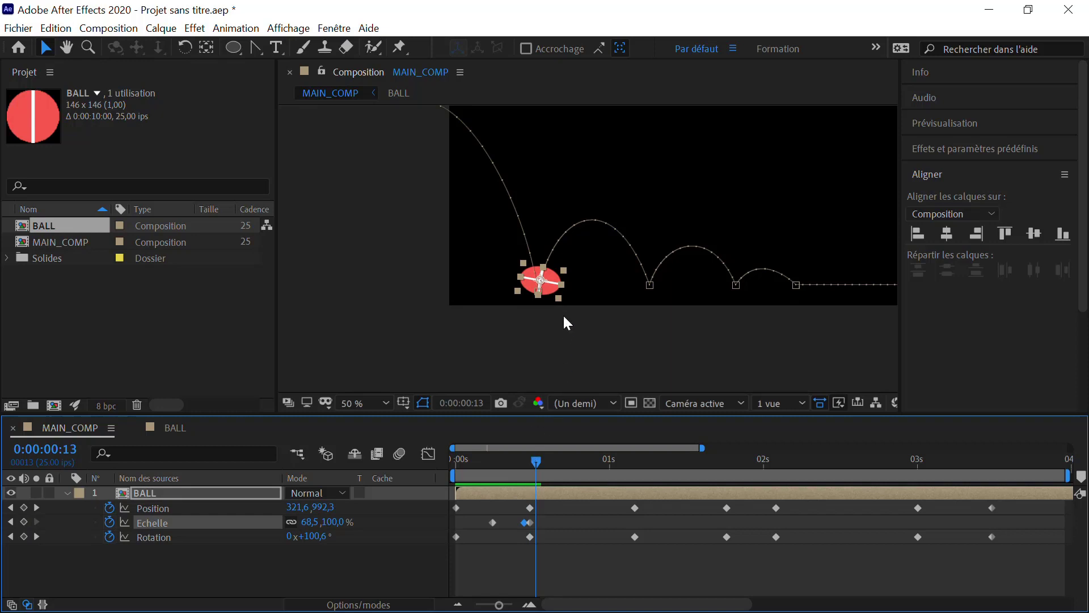
pyautogui.moveTo(542, 267); pyautogui.dragTo(546, 257)
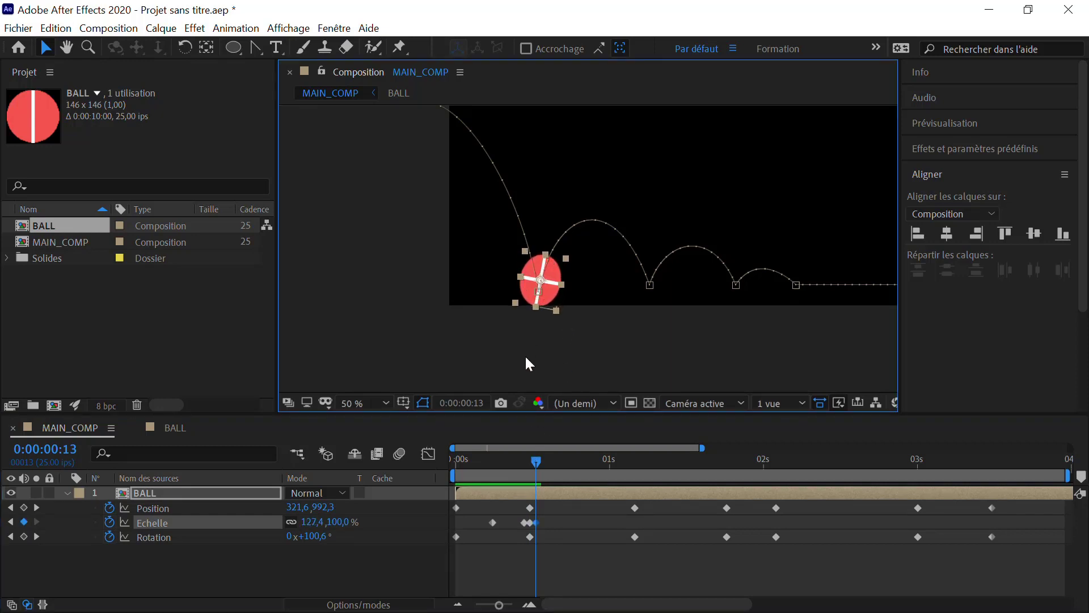
pyautogui.press('.')
pyautogui.moveTo(523, 326); pyautogui.dragTo(498, 291)
pyautogui.press('.')
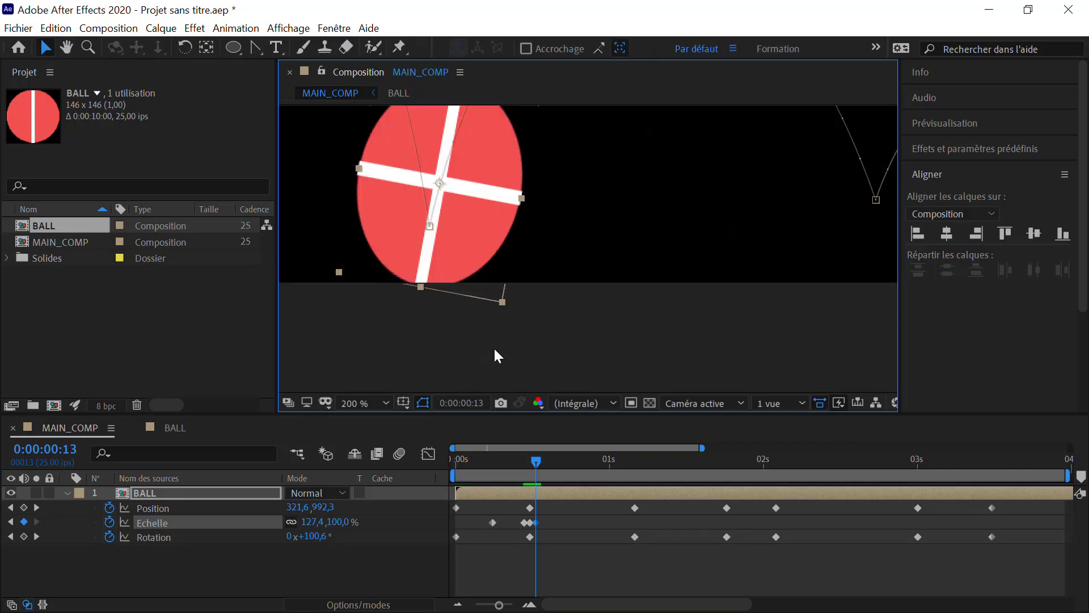
pyautogui.moveTo(422, 290); pyautogui.dragTo(423, 284)
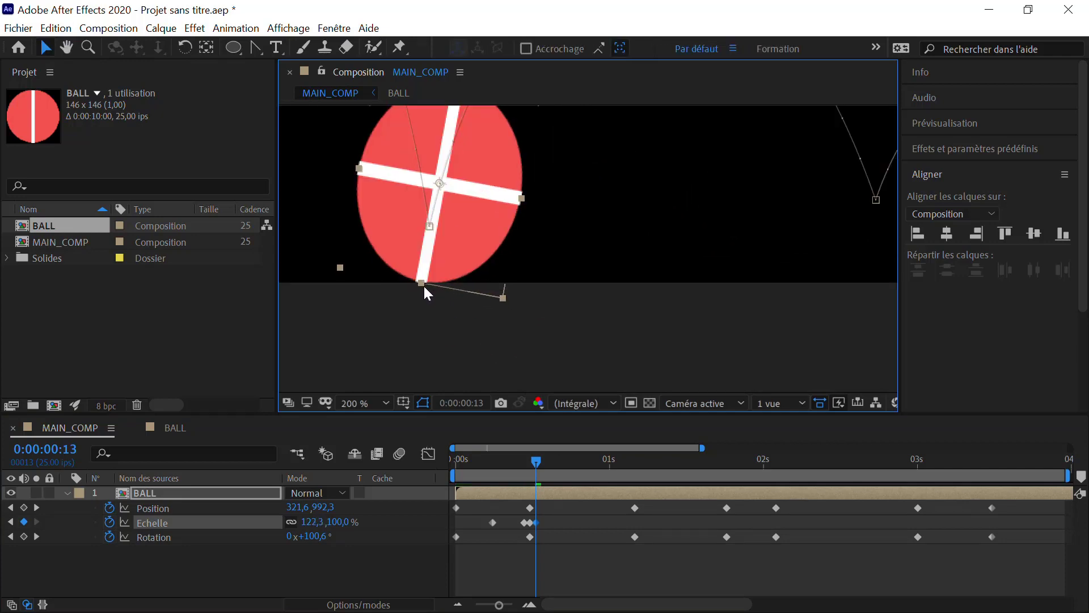
# Return the ball to its round shape with a 100,100% Echelle keyframe at 0:00:00:17
pyautogui.moveTo(537, 461); pyautogui.dragTo(562, 452)
pyautogui.scroll(-4, 487, 282)
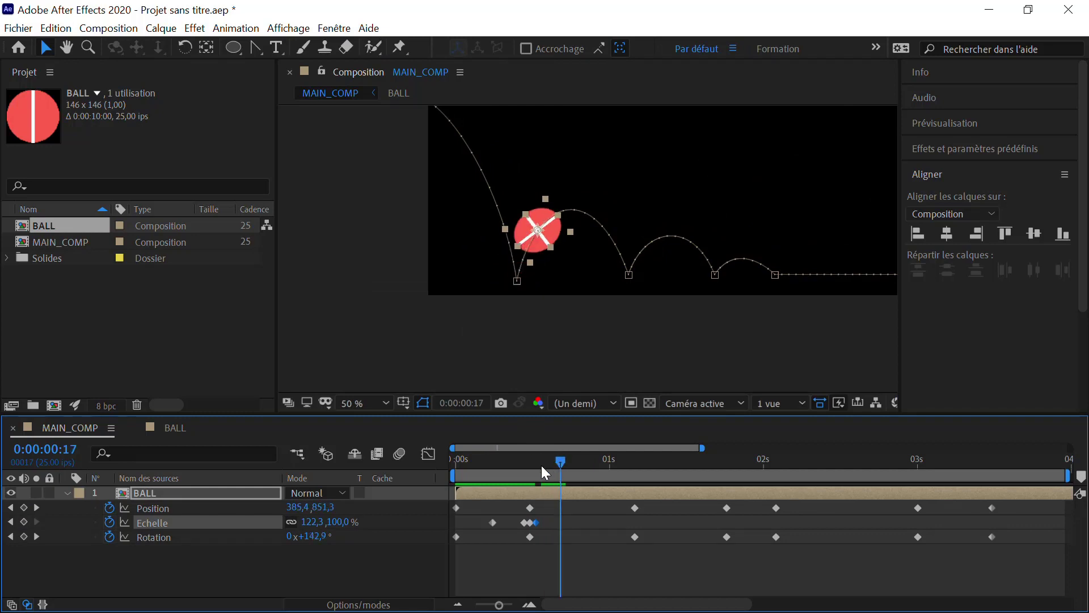
pyautogui.click(24, 521)
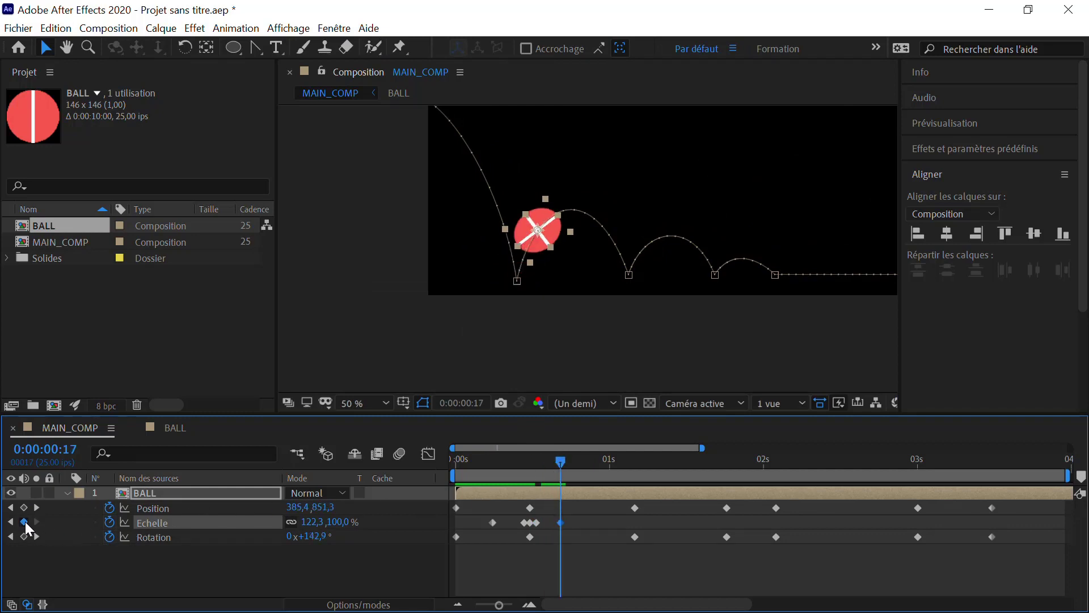
pyautogui.click(311, 522)
pyautogui.write('100')
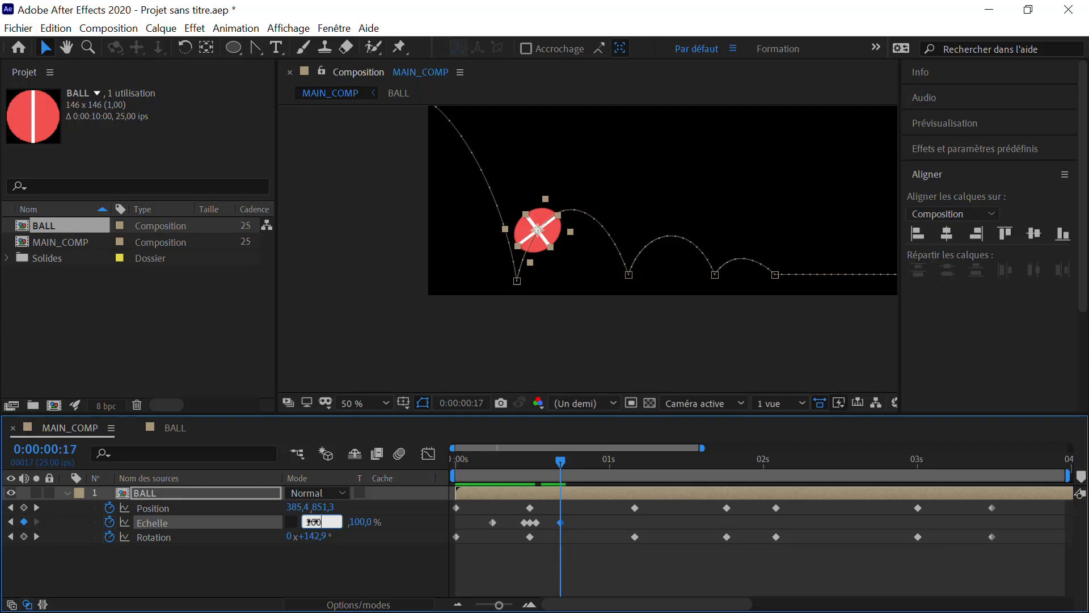
pyautogui.press('Return')
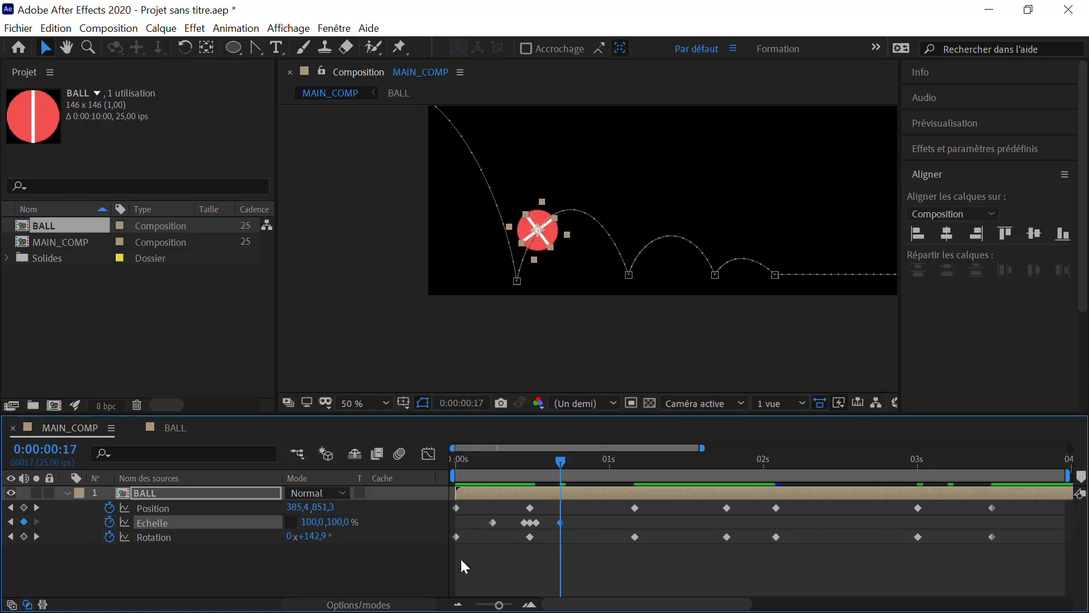
# Copy the 100% Echelle keyframe at 0:00:00:17 to 0:00:00:23, ahead of the second impact
pyautogui.moveTo(559, 464); pyautogui.dragTo(599, 410)
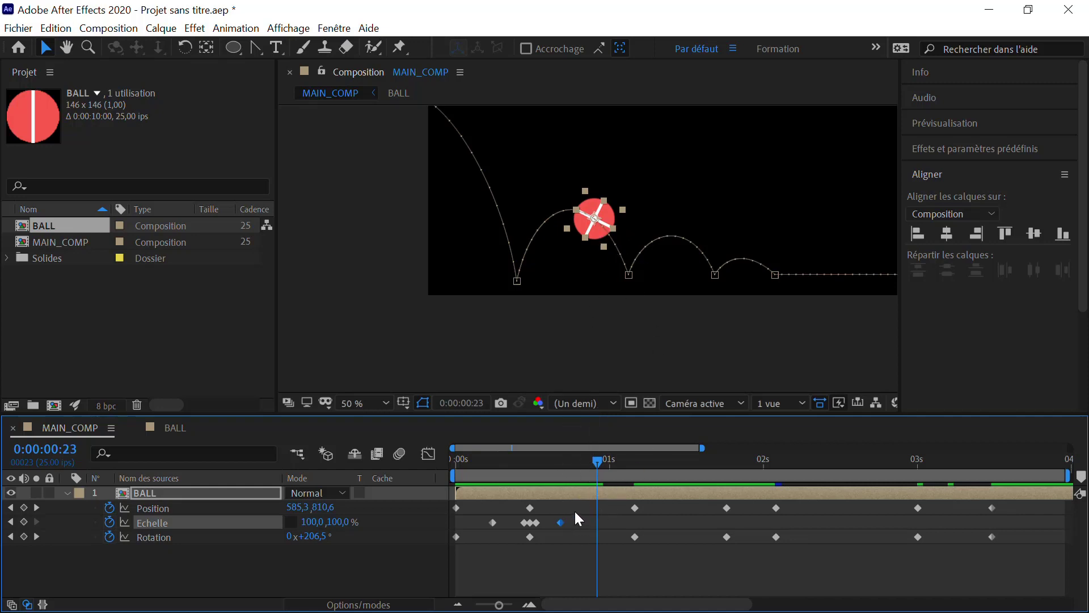
pyautogui.click(561, 522)
pyautogui.moveTo(551, 533); pyautogui.dragTo(552, 533)
pyautogui.hotkey('ctrl', 'v')
# Squash the ball to about 80,8,100% at its second impact, 0:00:01:04, and align it with the composition's bottom edge
pyautogui.moveTo(598, 463); pyautogui.dragTo(628, 464)
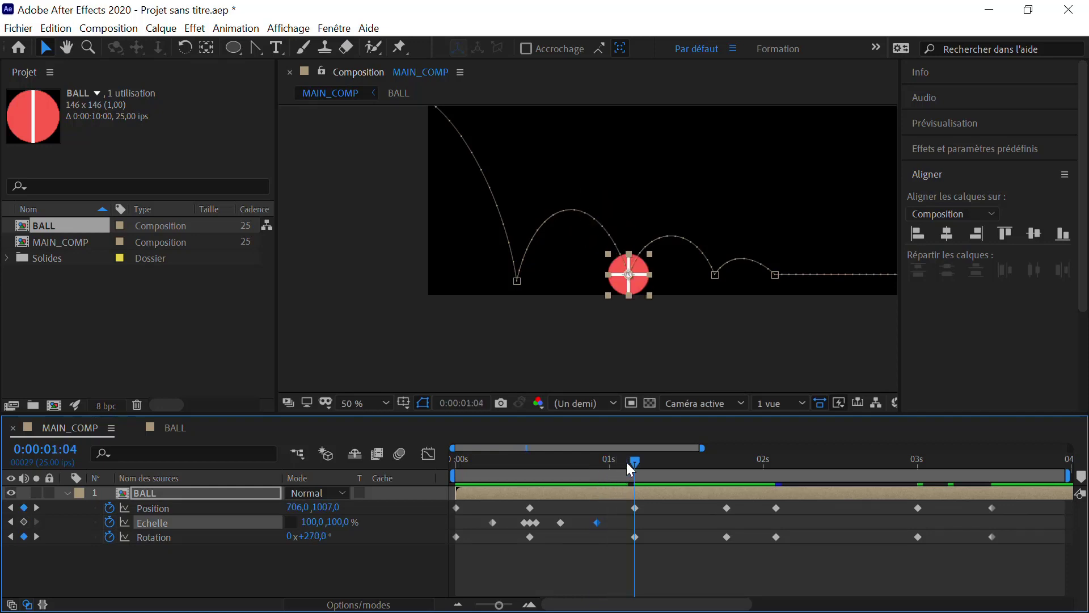
pyautogui.scroll(4, 621, 291)
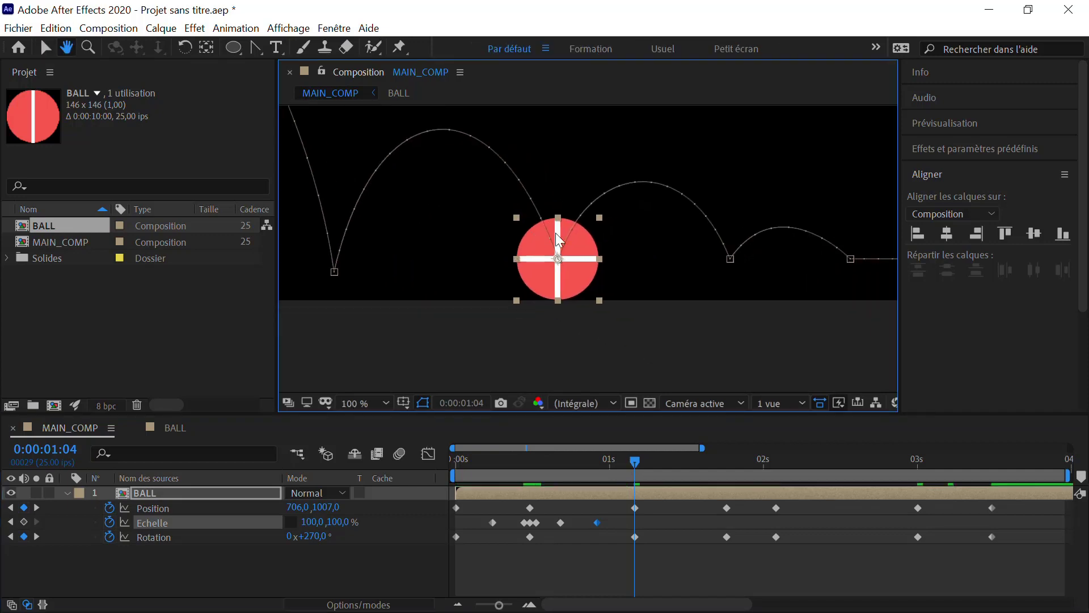
pyautogui.moveTo(529, 186); pyautogui.dragTo(531, 202)
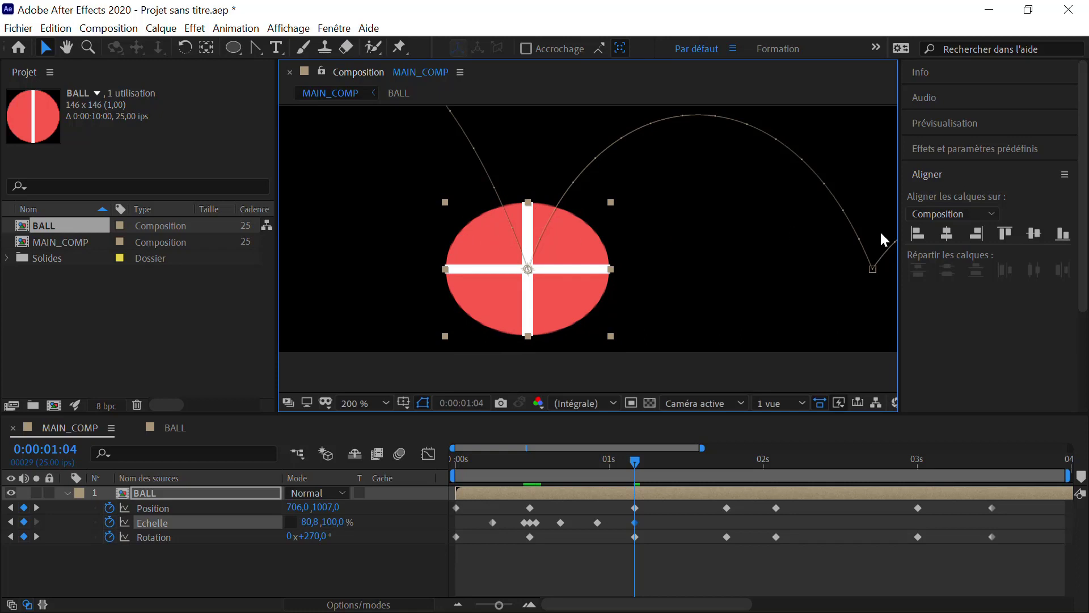
pyautogui.click(1062, 235)
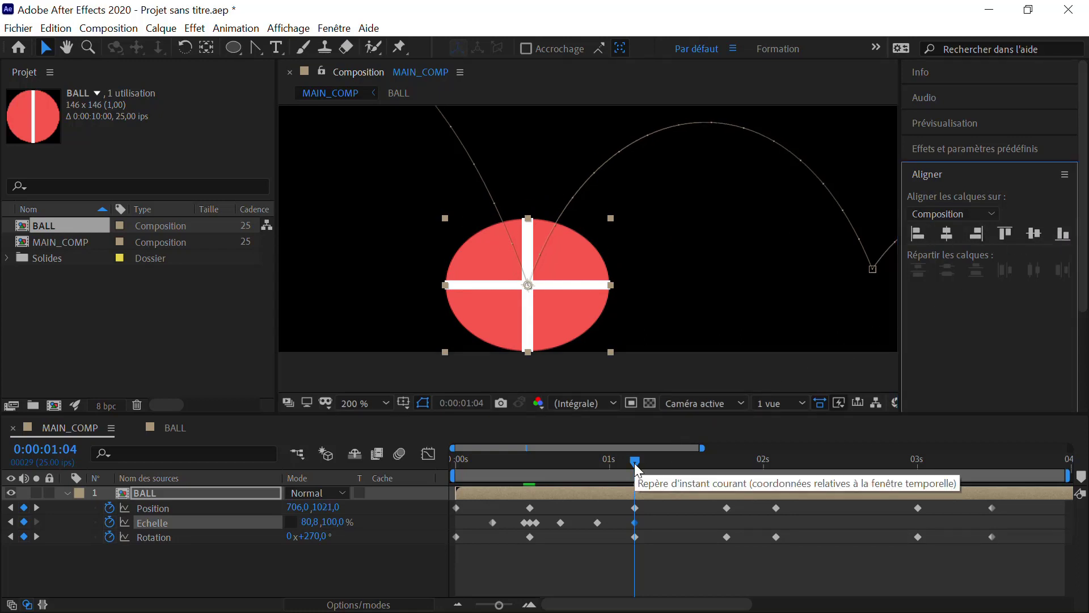
# Stretch the ball around its second impact with Echelle keyframes of about 105,100% at 0:00:01:03 and 109,5,100% at 0:00:01:05
pyautogui.press('pageup')
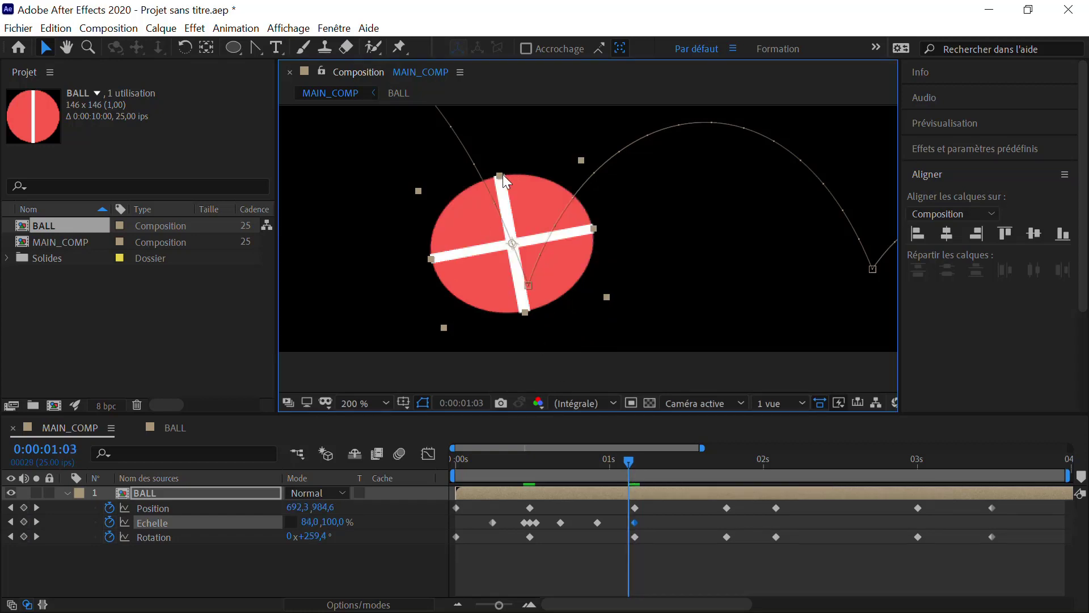
pyautogui.moveTo(502, 175)
pyautogui.mouseDown()
pyautogui.moveTo(486, 145)
pyautogui.moveTo(491, 158)
pyautogui.mouseUp()
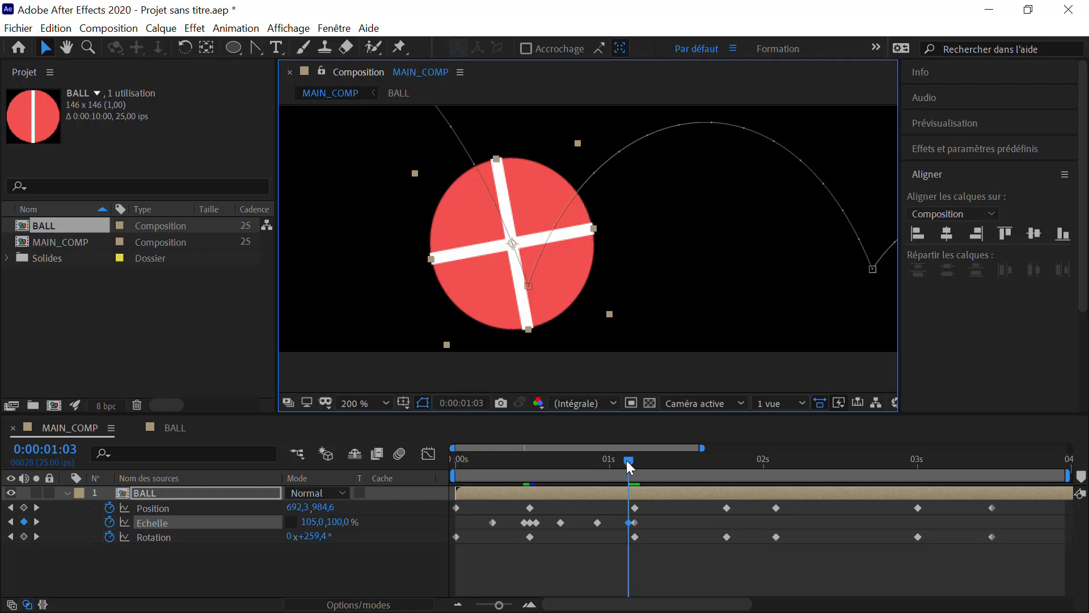
pyautogui.moveTo(626, 460); pyautogui.dragTo(638, 414)
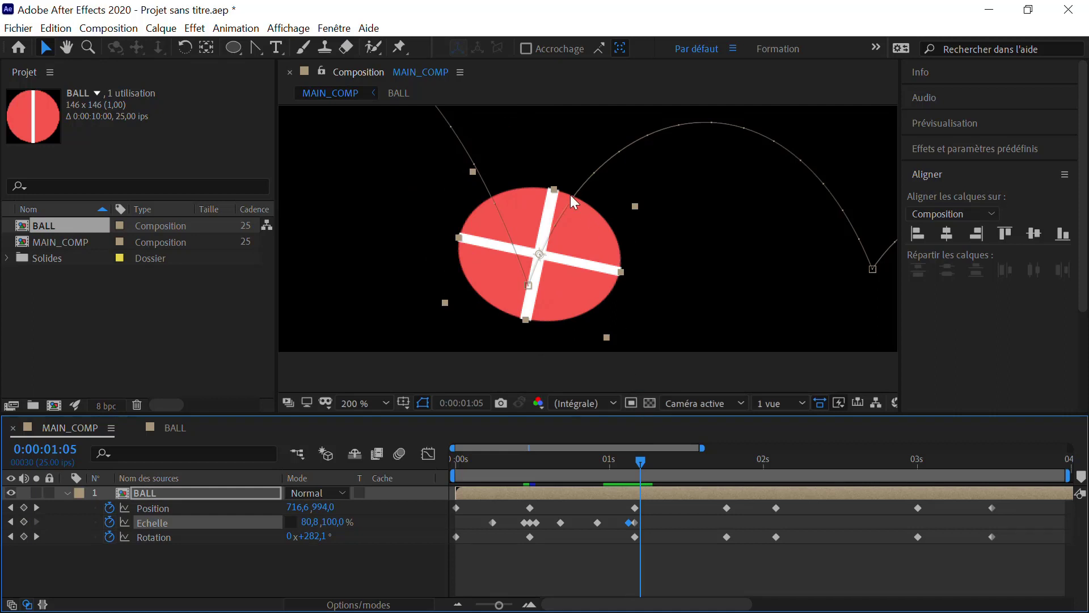
pyautogui.moveTo(556, 188); pyautogui.dragTo(571, 168)
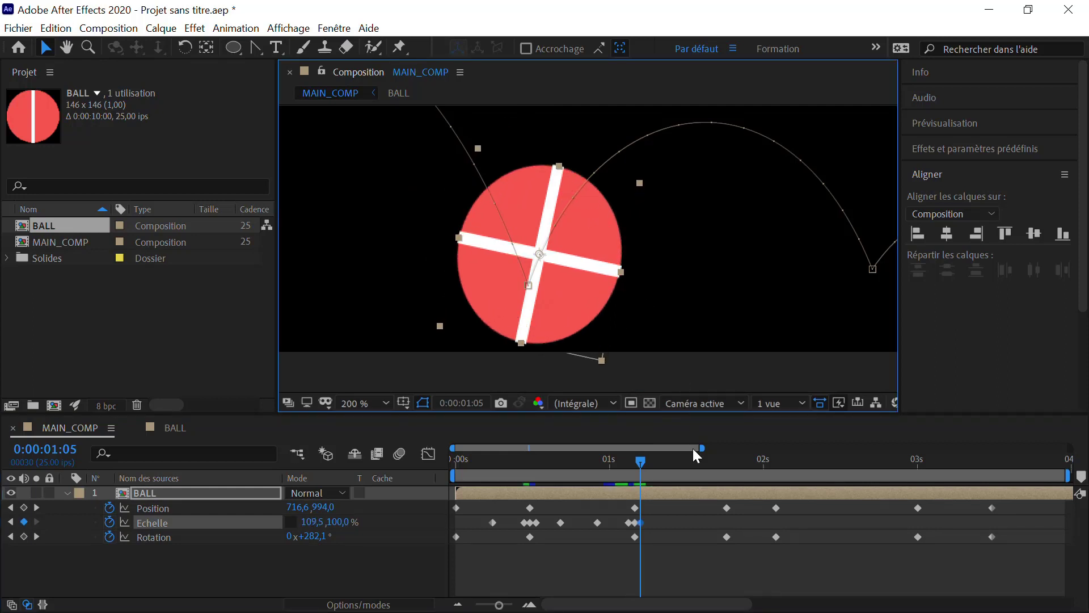
# Return the ball to its round shape with a 100,100% Echelle keyframe at 0:00:01:09
pyautogui.click(649, 462)
pyautogui.moveTo(652, 458); pyautogui.dragTo(673, 447)
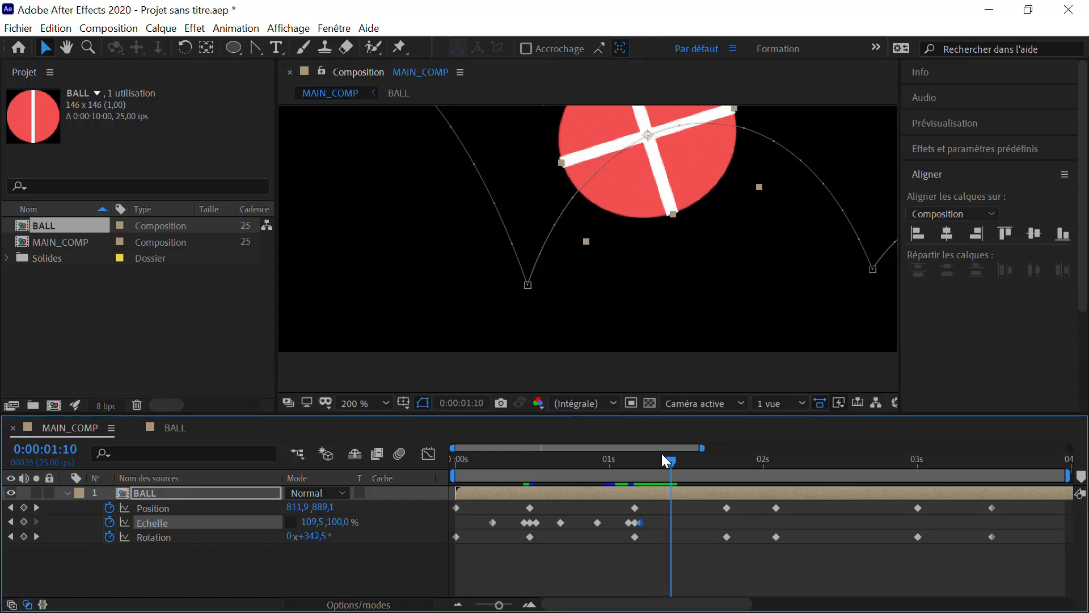
pyautogui.click(668, 463)
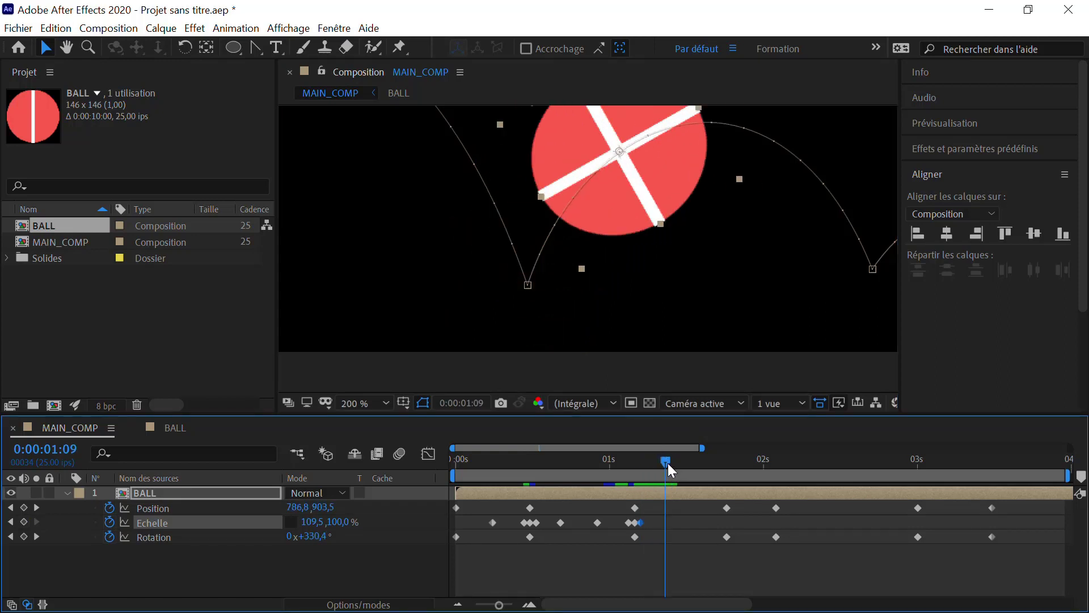
pyautogui.click(312, 522)
pyautogui.write('100')
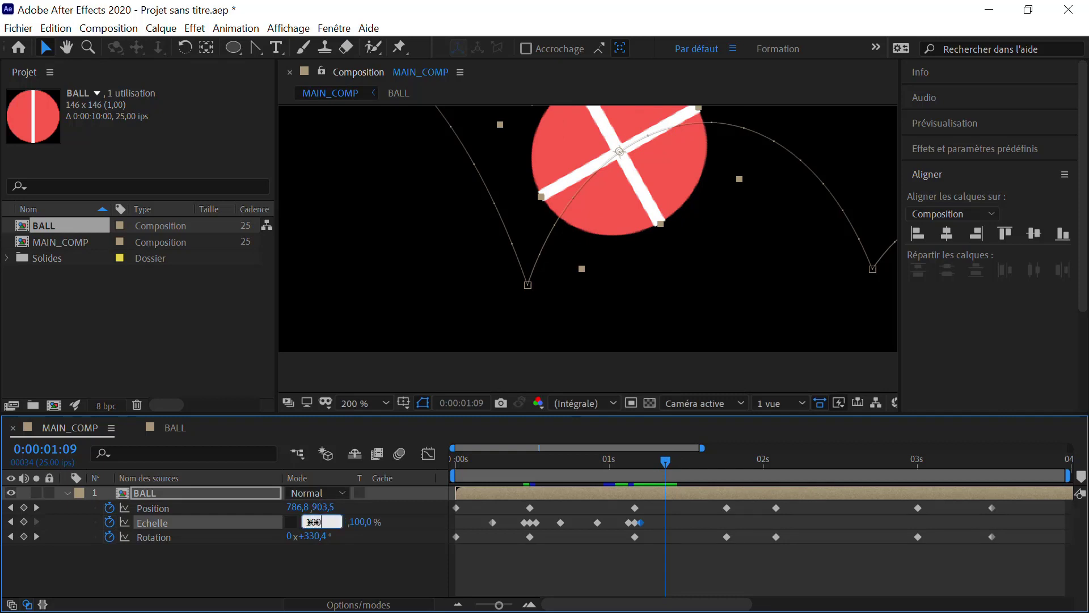
pyautogui.press('Return')
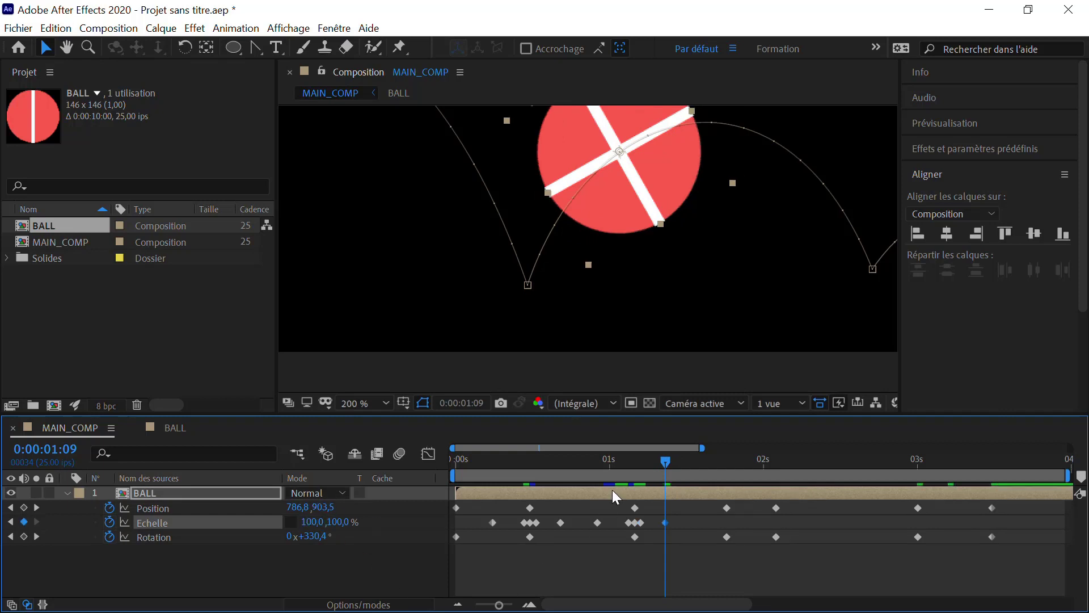
# Scrub through the first two bounces to examine the ball's stretch and squash at each impact
pyautogui.moveTo(674, 460); pyautogui.dragTo(522, 457)
pyautogui.scroll(-4, 595, 289)
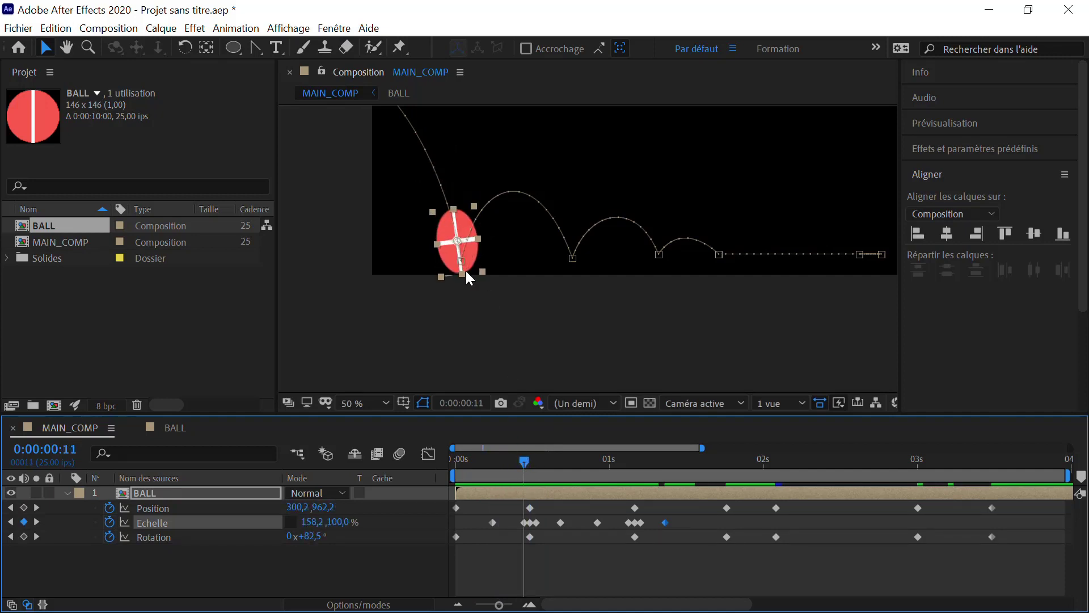
pyautogui.click(531, 461)
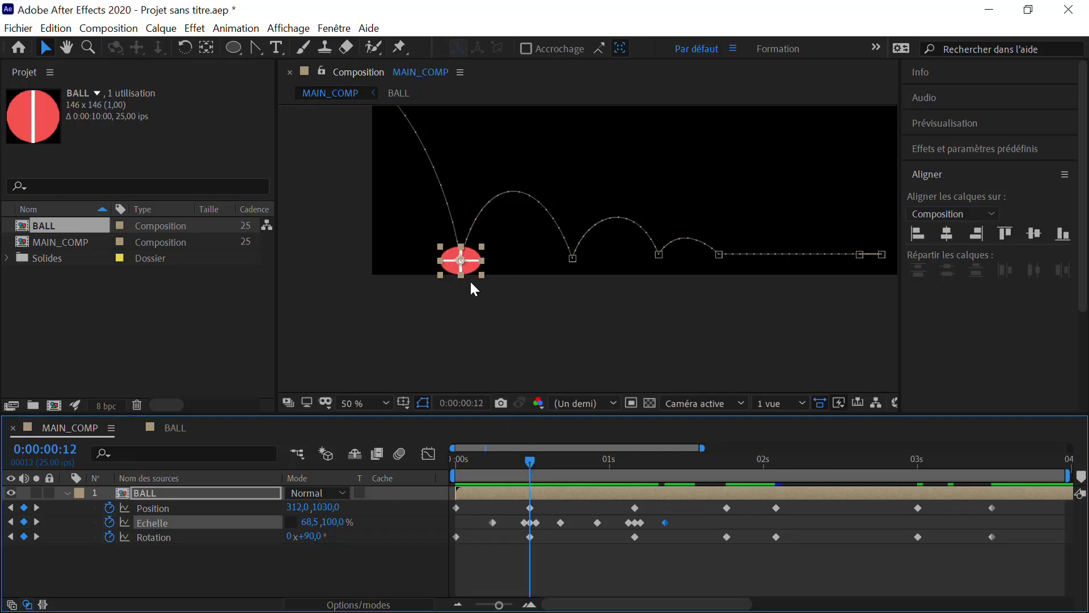
pyautogui.moveTo(482, 274); pyautogui.dragTo(487, 301)
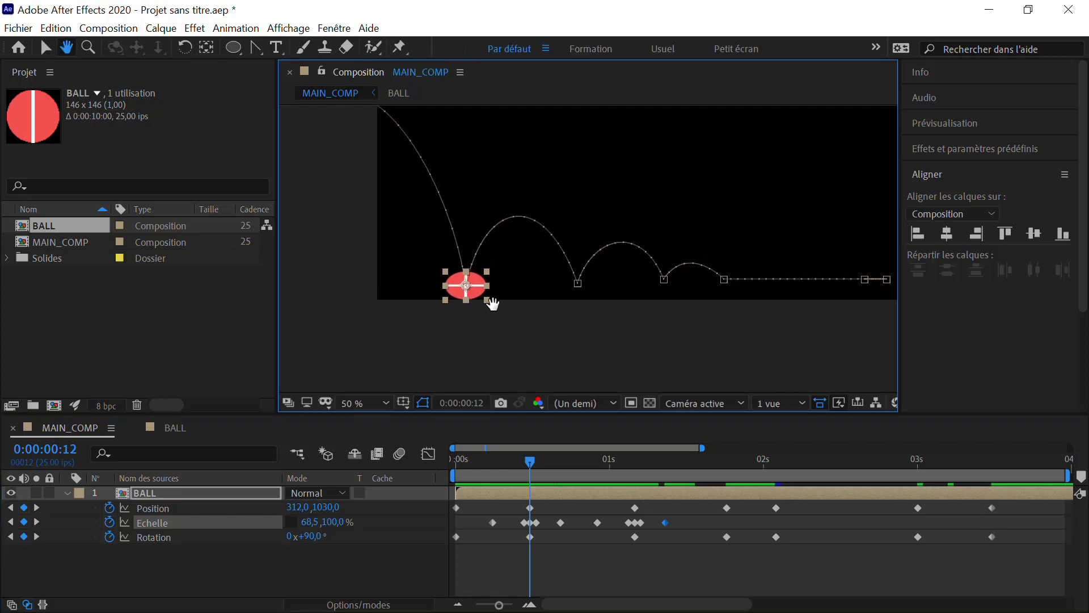
pyautogui.moveTo(527, 462)
pyautogui.mouseDown()
pyautogui.moveTo(476, 452)
pyautogui.moveTo(515, 444)
pyautogui.mouseUp()
pyautogui.moveTo(517, 449); pyautogui.dragTo(700, 352)
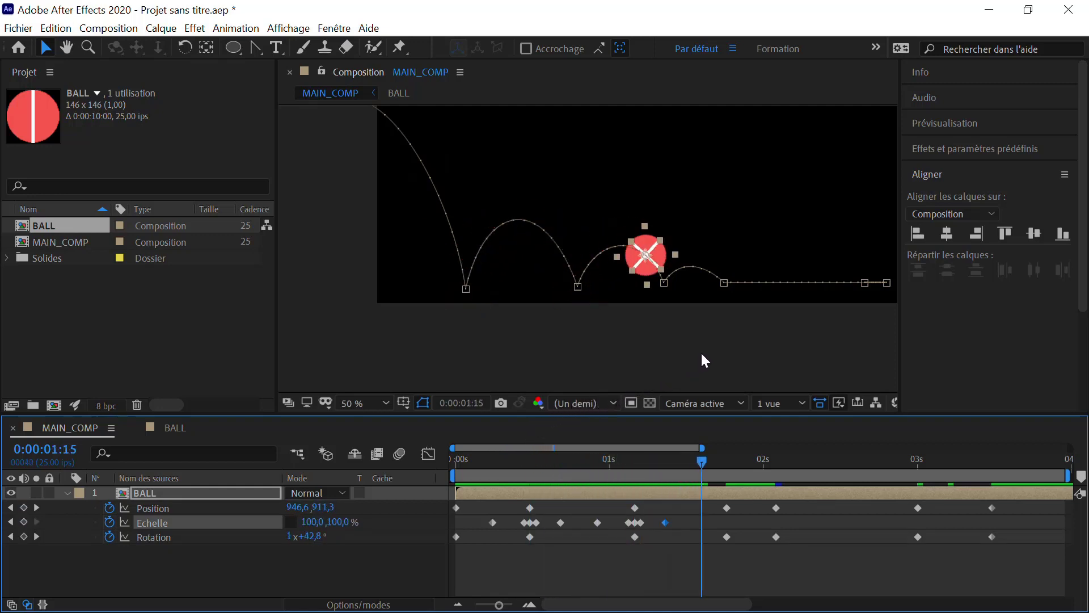
# Deselect the layer and preview the bounce animation, with the whole composition fitted in the viewer
pyautogui.click(718, 330)
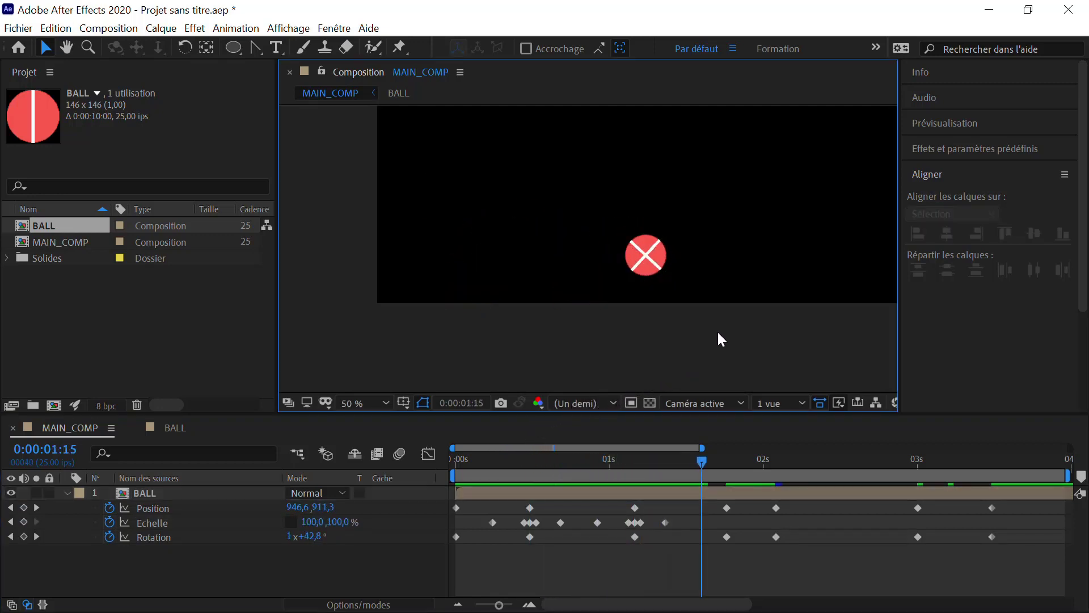
pyautogui.click(937, 122)
pyautogui.click(987, 146)
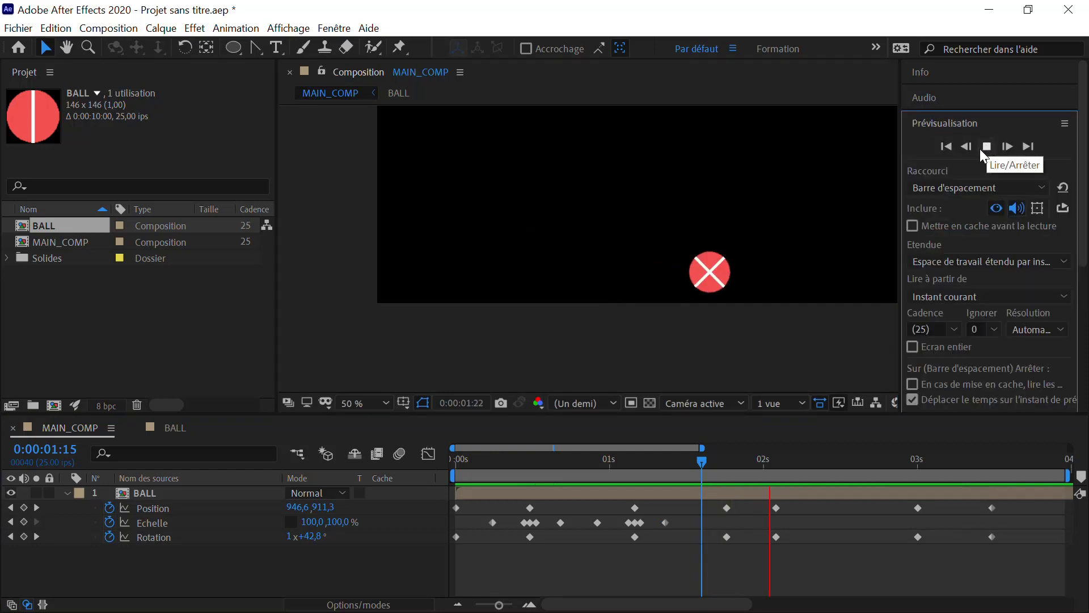
pyautogui.press('h')
pyautogui.moveTo(750, 245); pyautogui.dragTo(623, 304)
pyautogui.press('v')
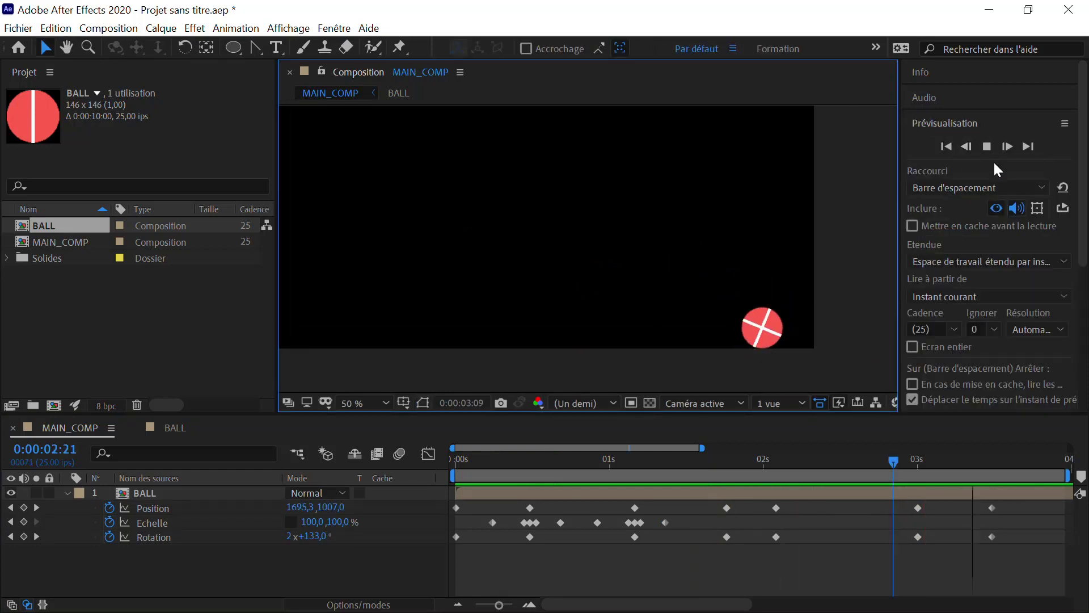
pyautogui.click(988, 148)
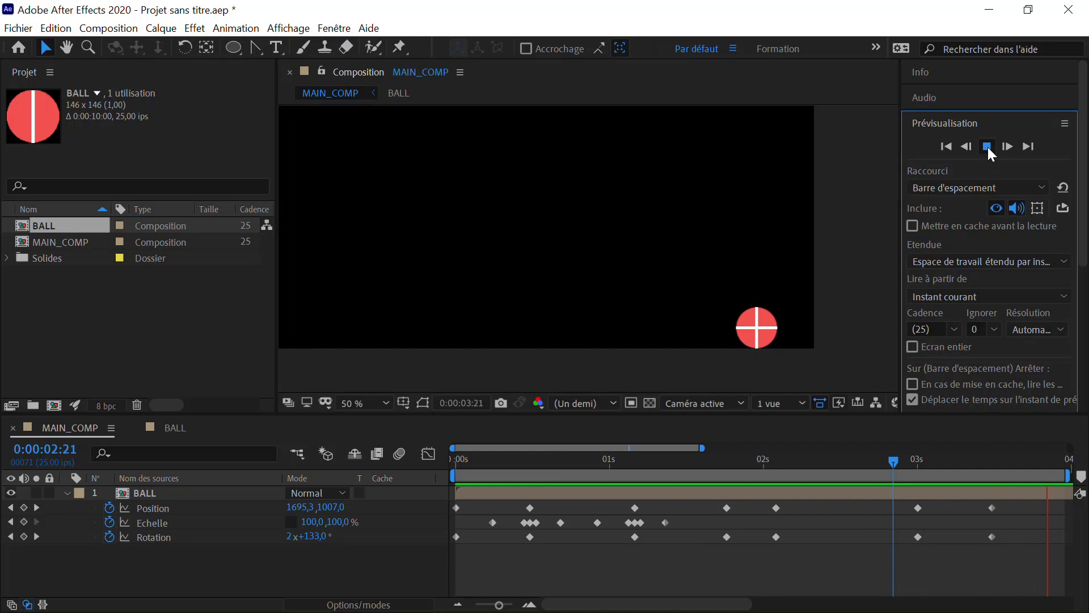
pyautogui.click(379, 401)
pyautogui.click(410, 118)
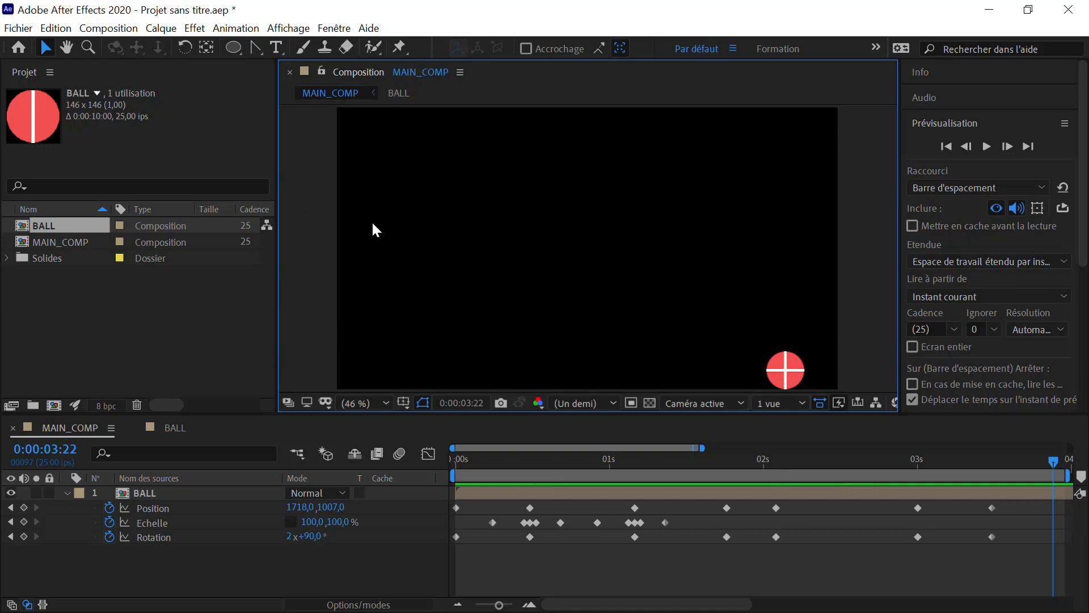
pyautogui.click(986, 148)
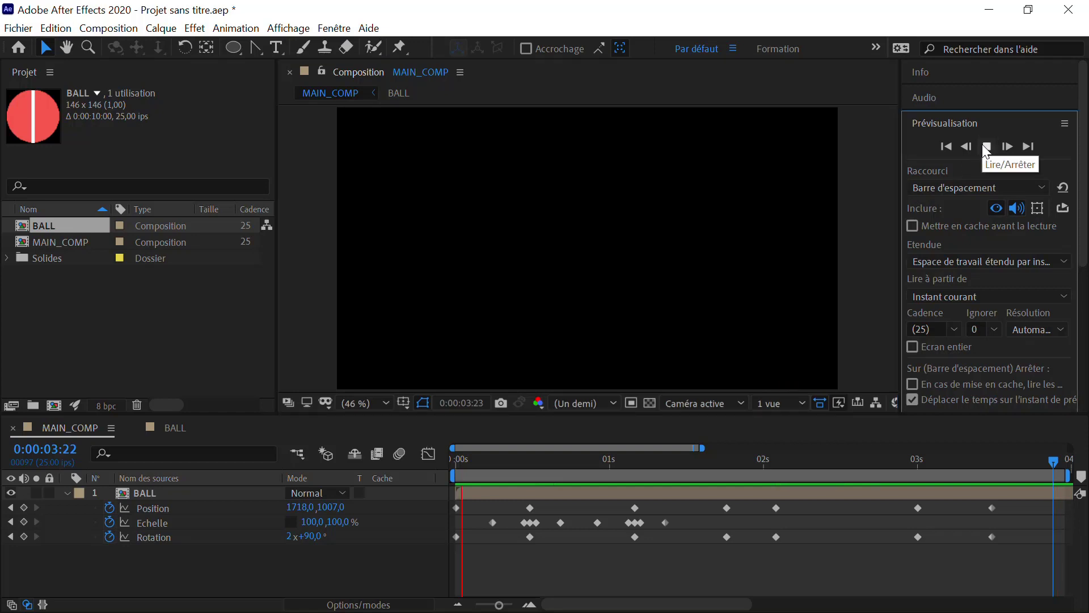